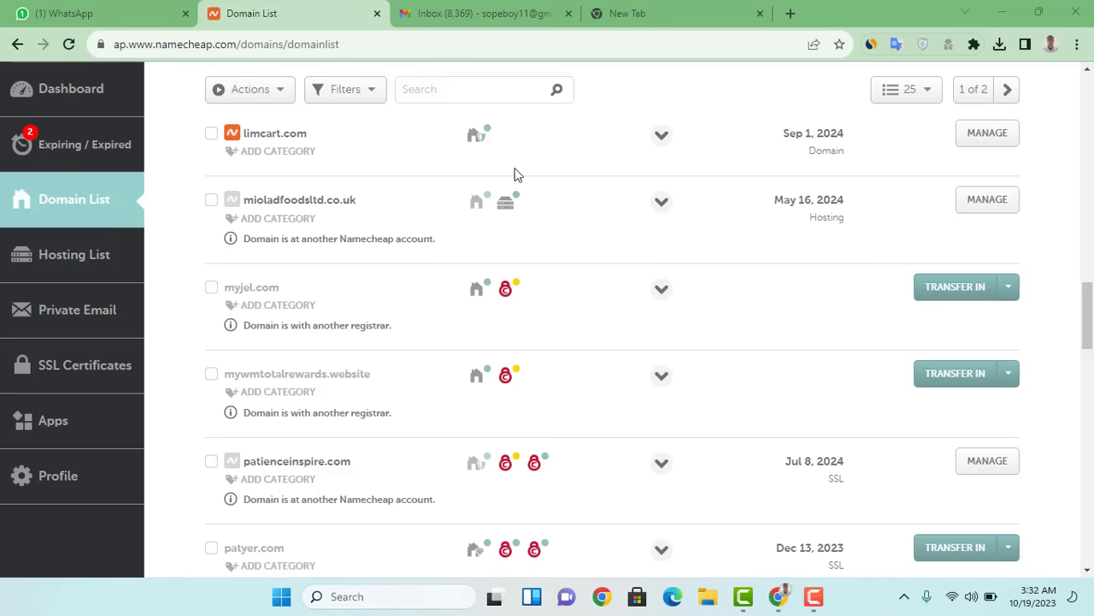
- Look through the account's domain list for a domain that has a hosting plan attached
scroll(681, 242, "up", 6)
scroll(687, 244, "up", 10)
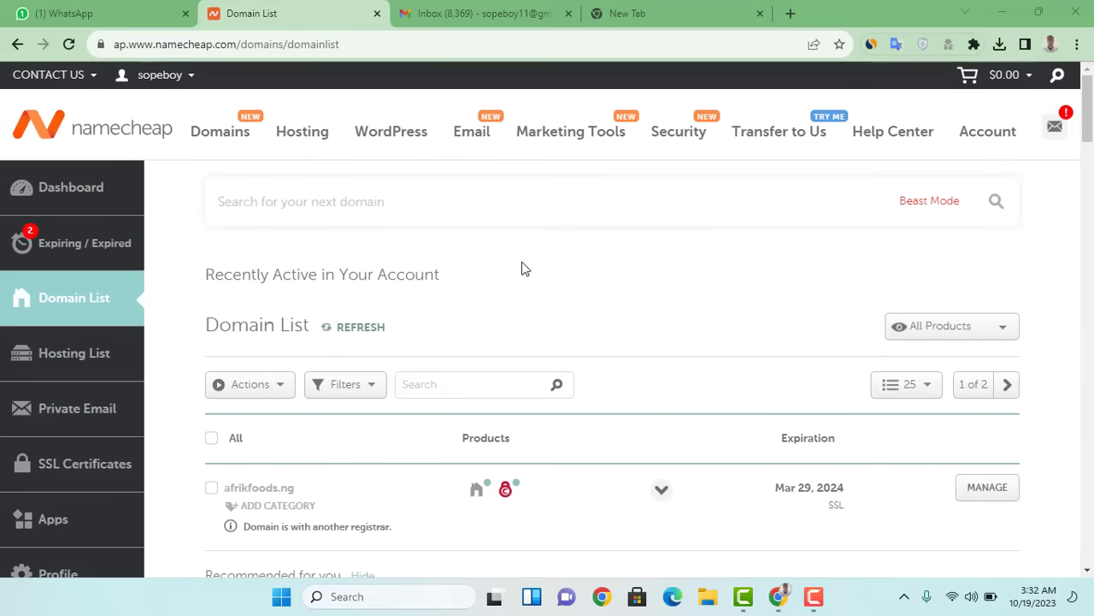
scroll(524, 268, "down", 2)
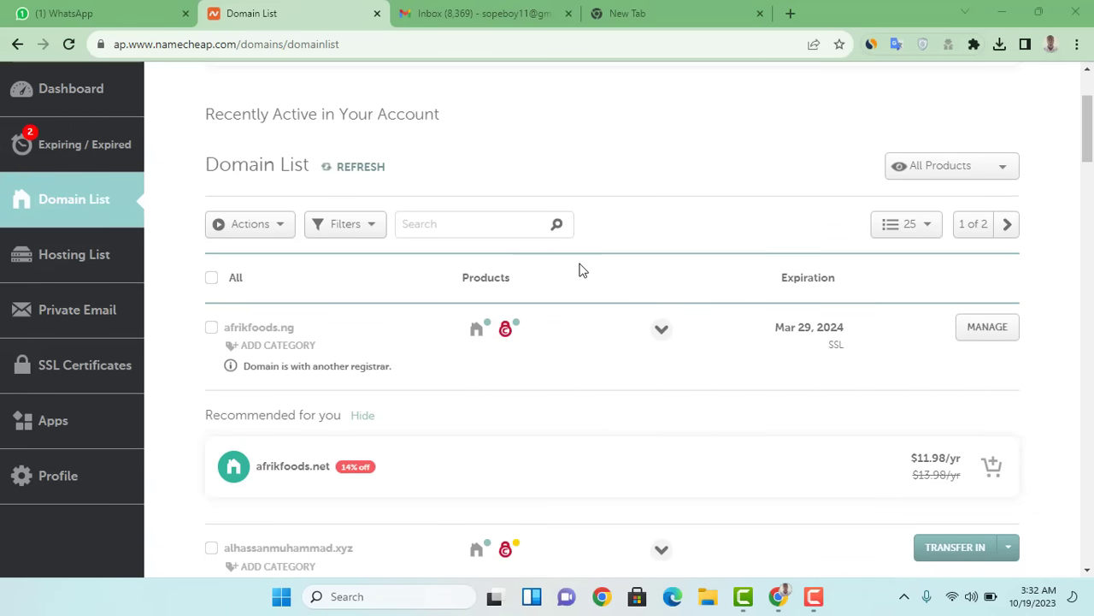
scroll(577, 268, "down", 3)
scroll(110, 162, "up", 1)
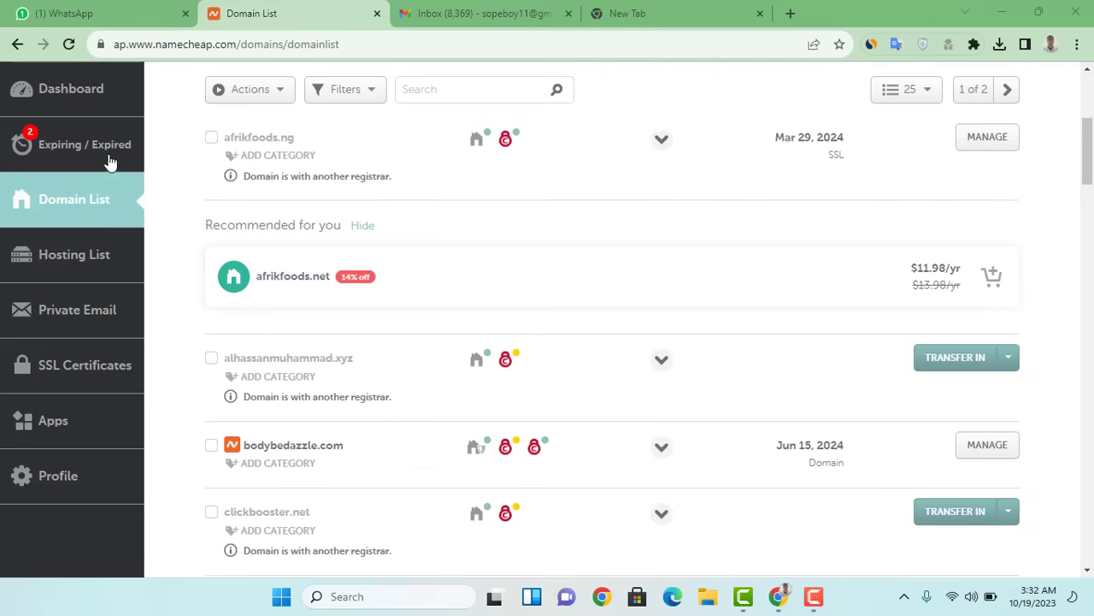
scroll(562, 297, "up", 1)
scroll(562, 301, "down", 4)
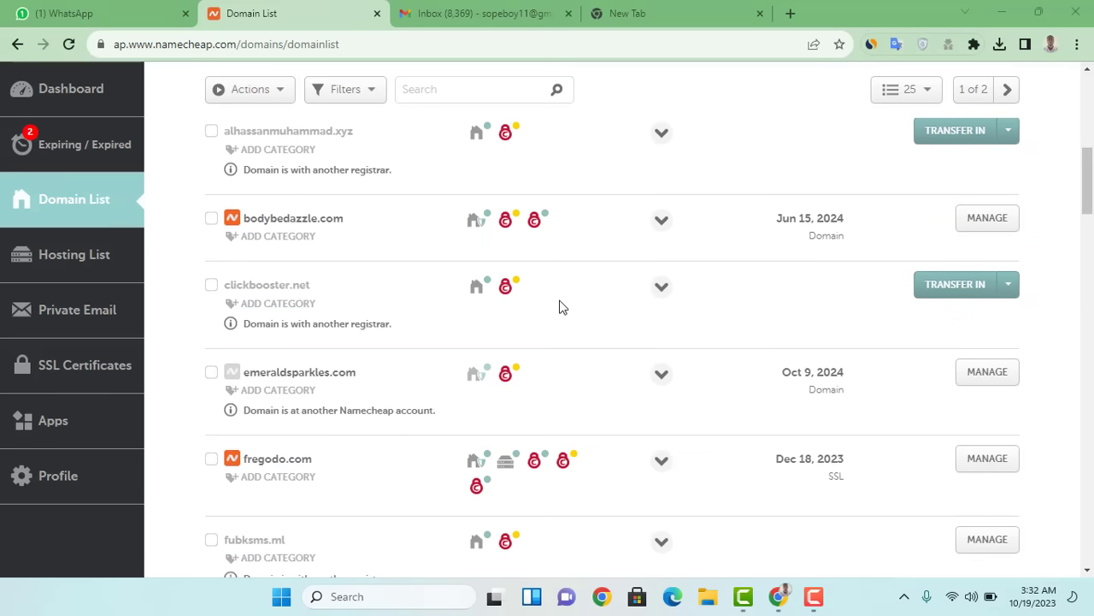
scroll(309, 264, "down", 4)
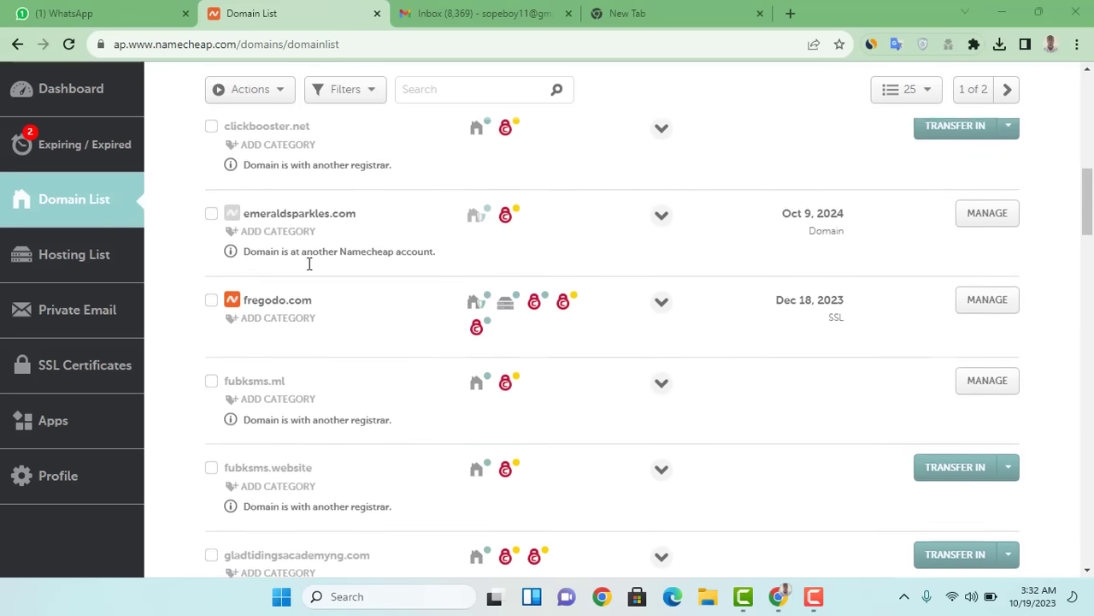
scroll(310, 263, "down", 1)
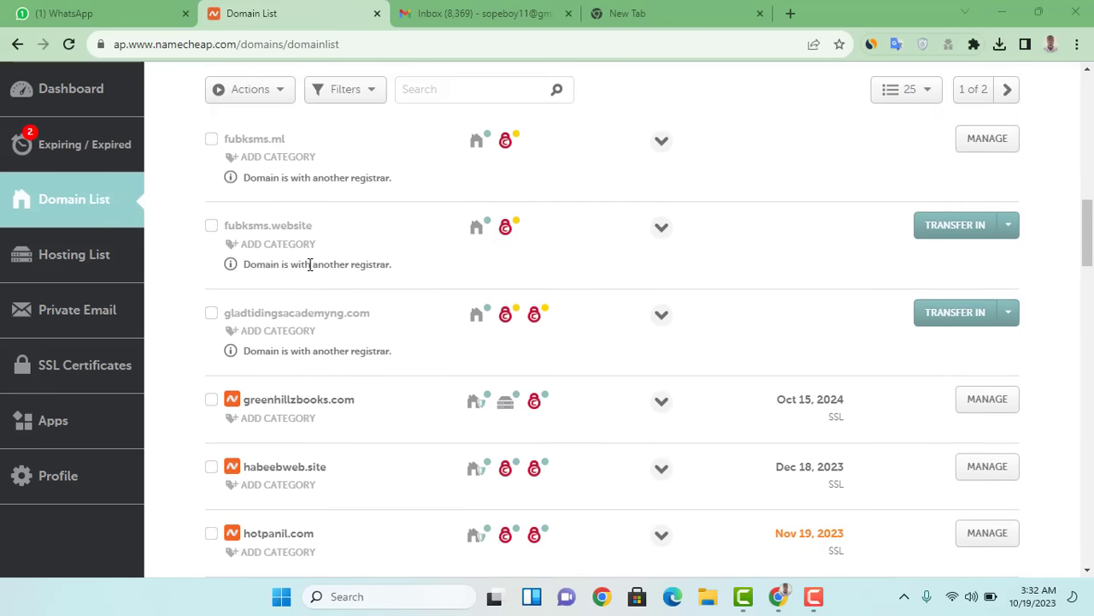
scroll(310, 263, "up", 1)
scroll(310, 262, "down", 8)
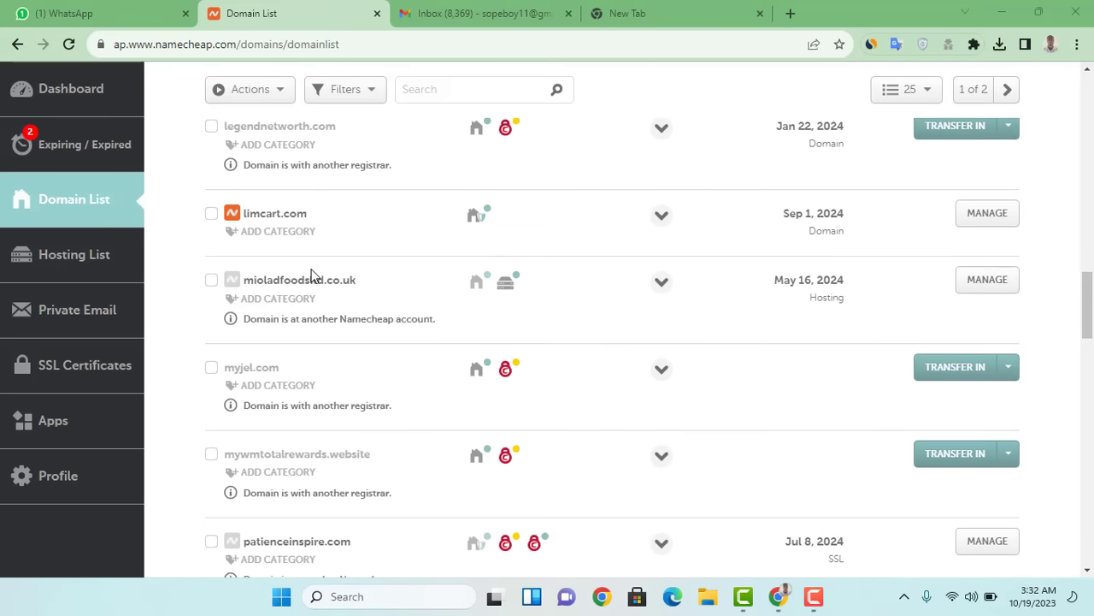
scroll(310, 273, "down", 8)
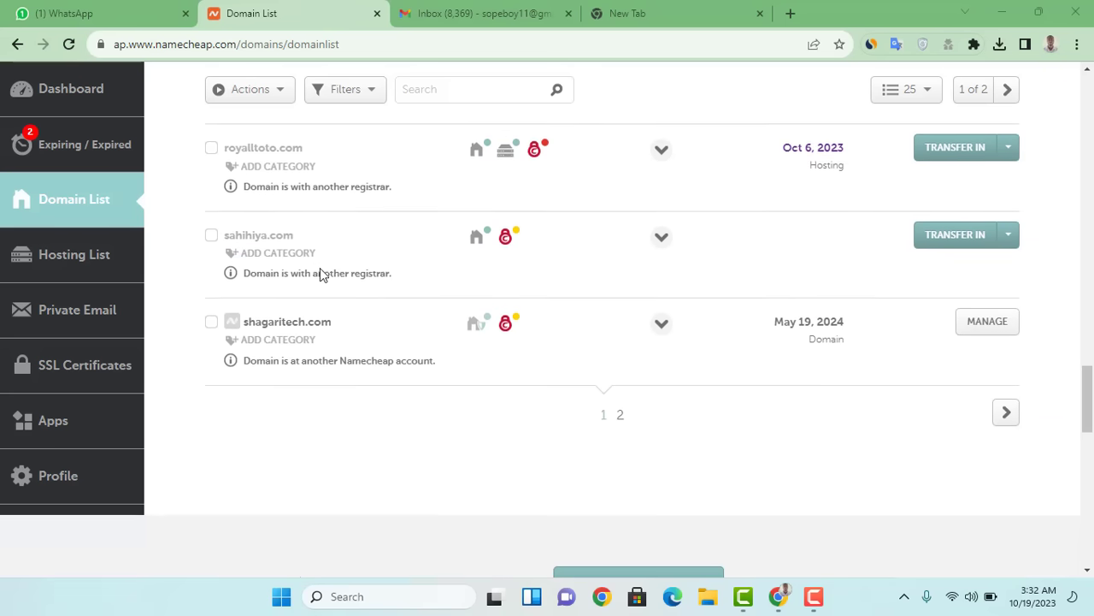
scroll(360, 330, "up", 10)
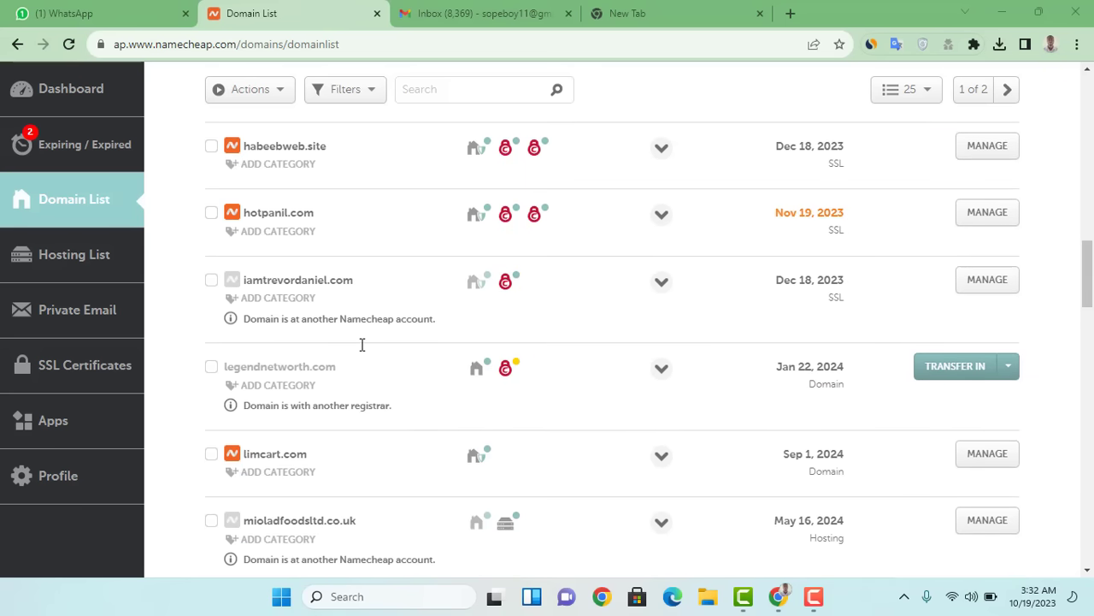
scroll(359, 344, "up", 8)
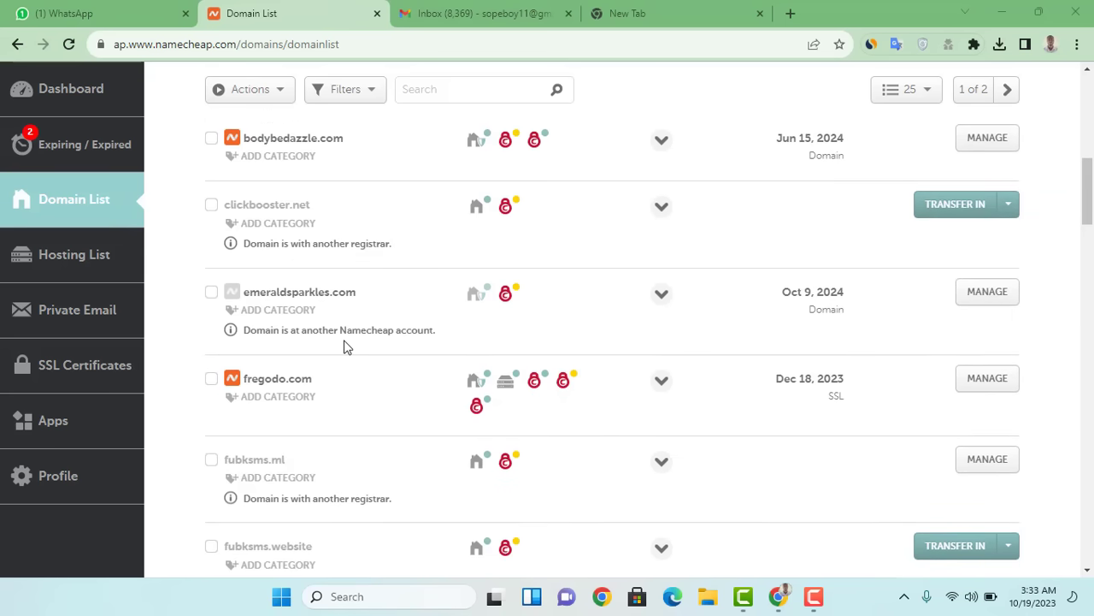
scroll(346, 345, "up", 3)
scroll(347, 349, "down", 4)
scroll(346, 346, "down", 4)
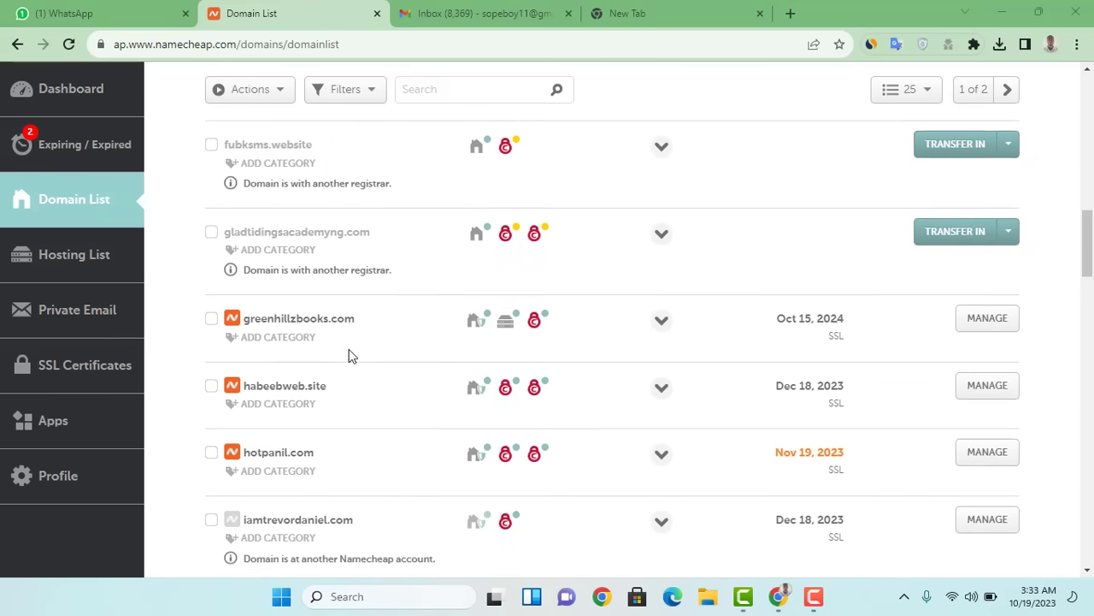
scroll(351, 355, "down", 6)
scroll(364, 367, "down", 6)
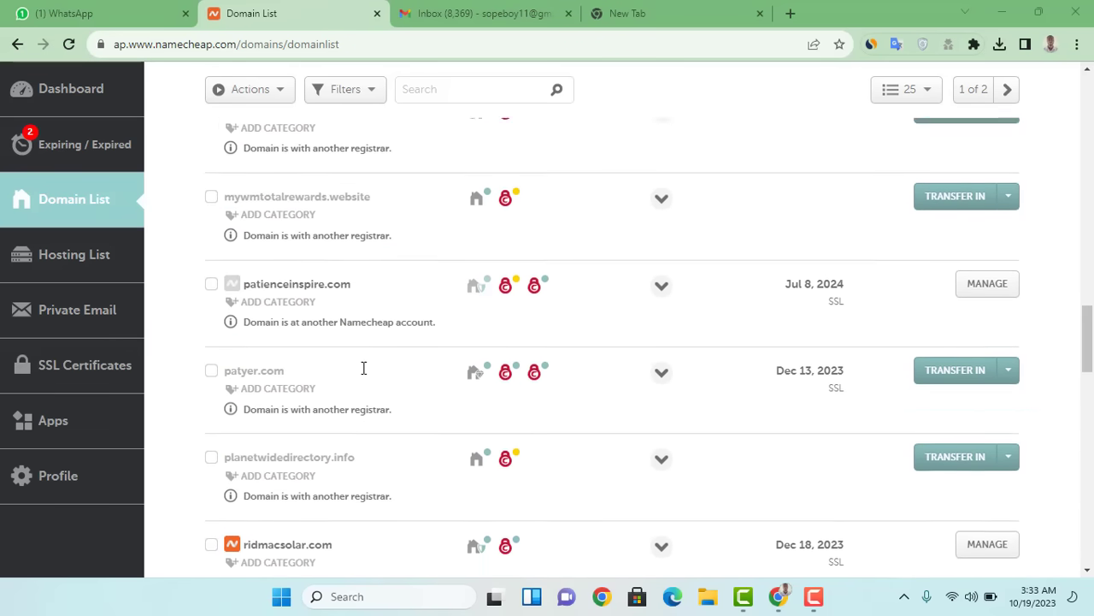
scroll(363, 367, "down", 1)
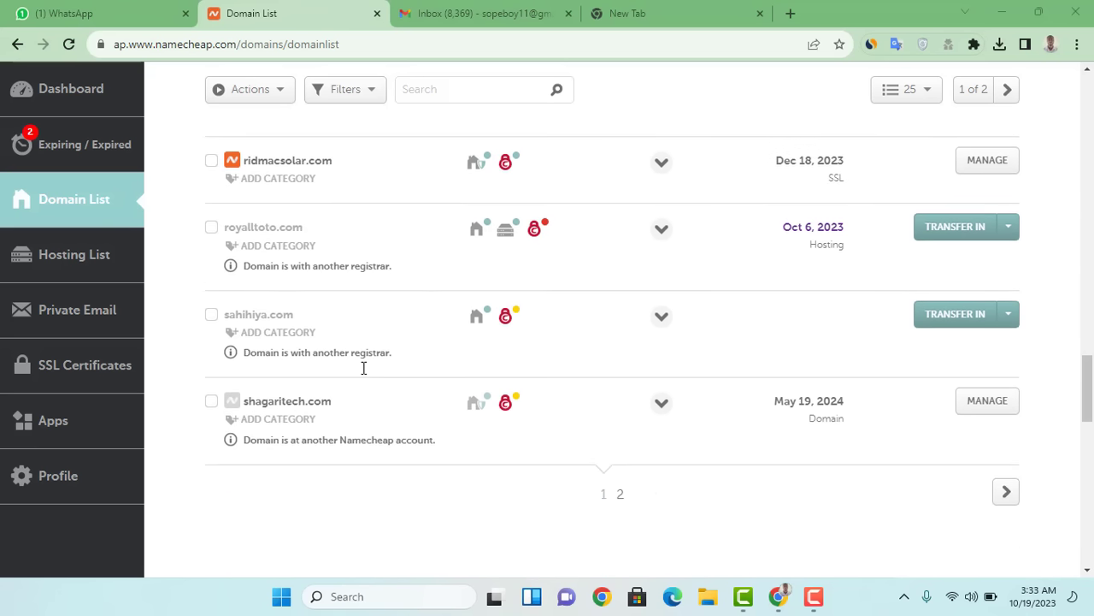
- Open cPanel for the royalltoto.com hosting plan and open the WordPress script in Softaculous Apps Installer
mouse_move(506, 230)
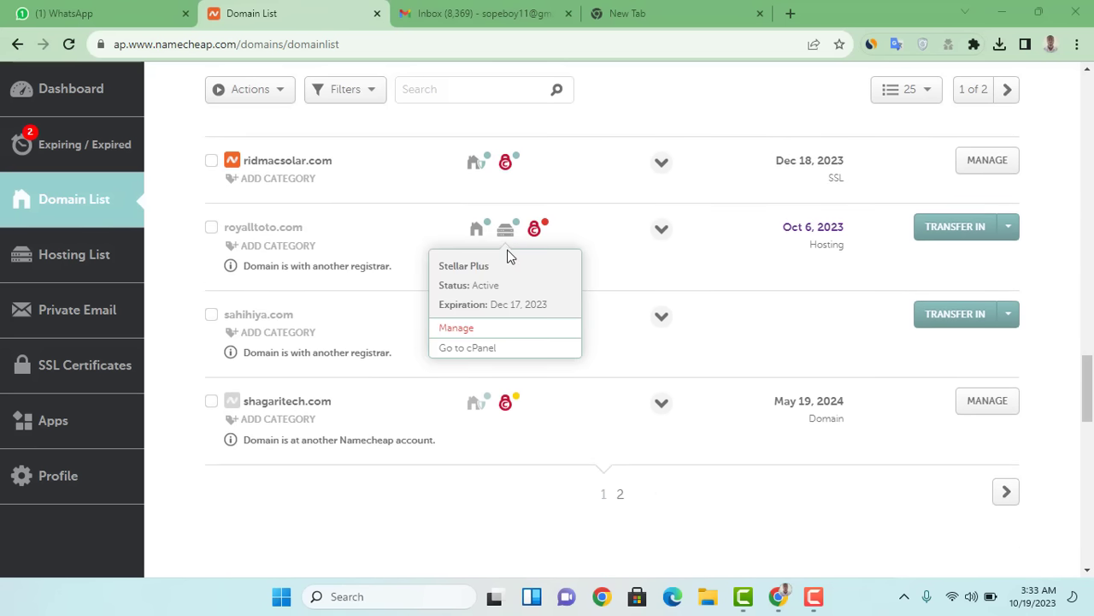
left_click(503, 350)
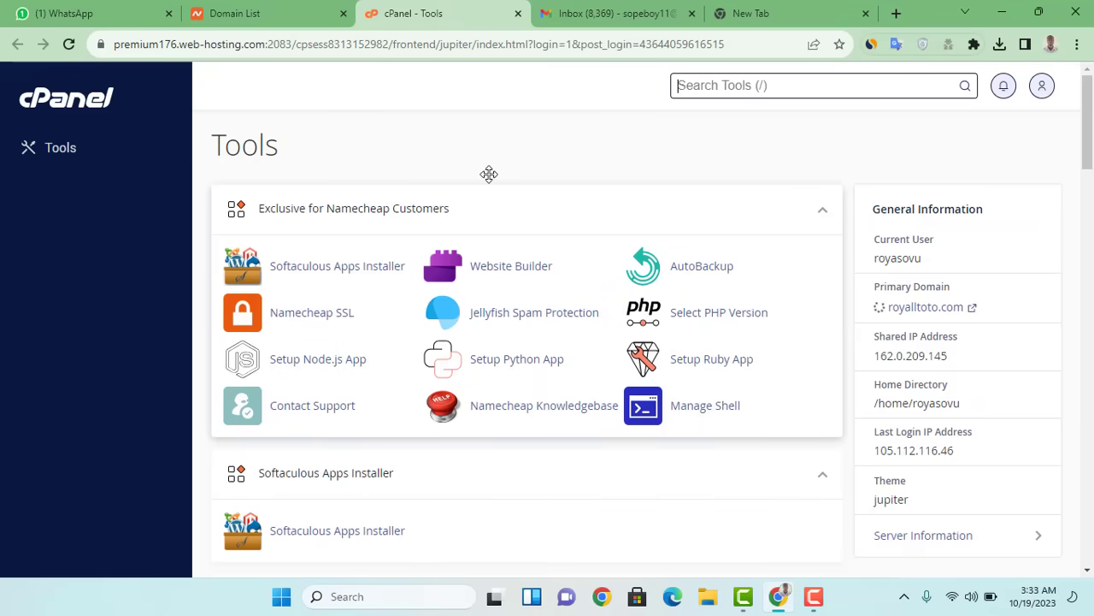
scroll(477, 200, "down", 3)
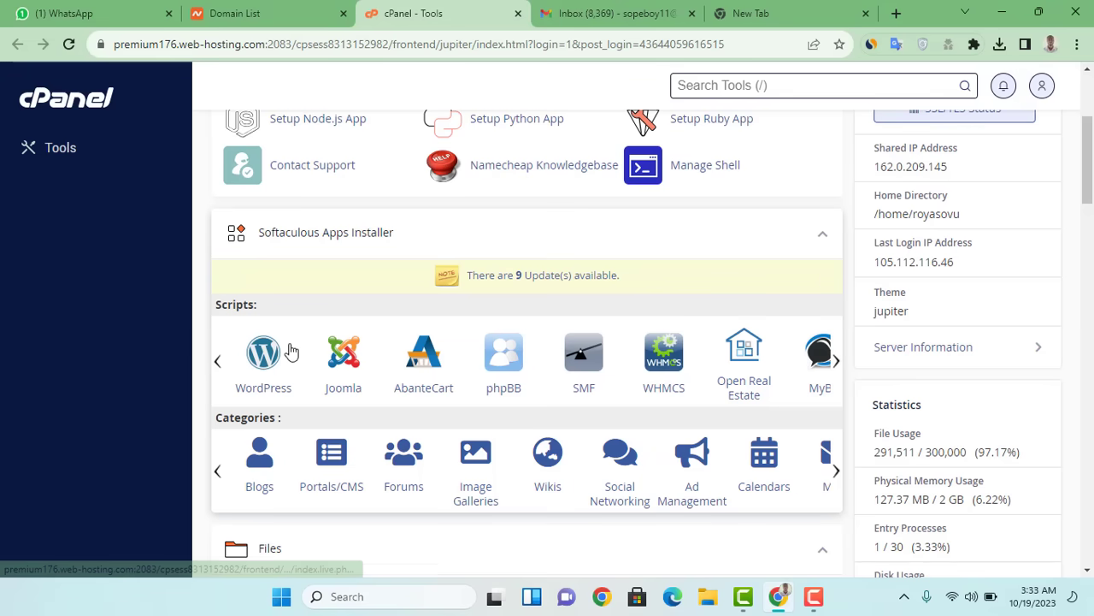
scroll(288, 347, "down", 3)
scroll(292, 326, "up", 3)
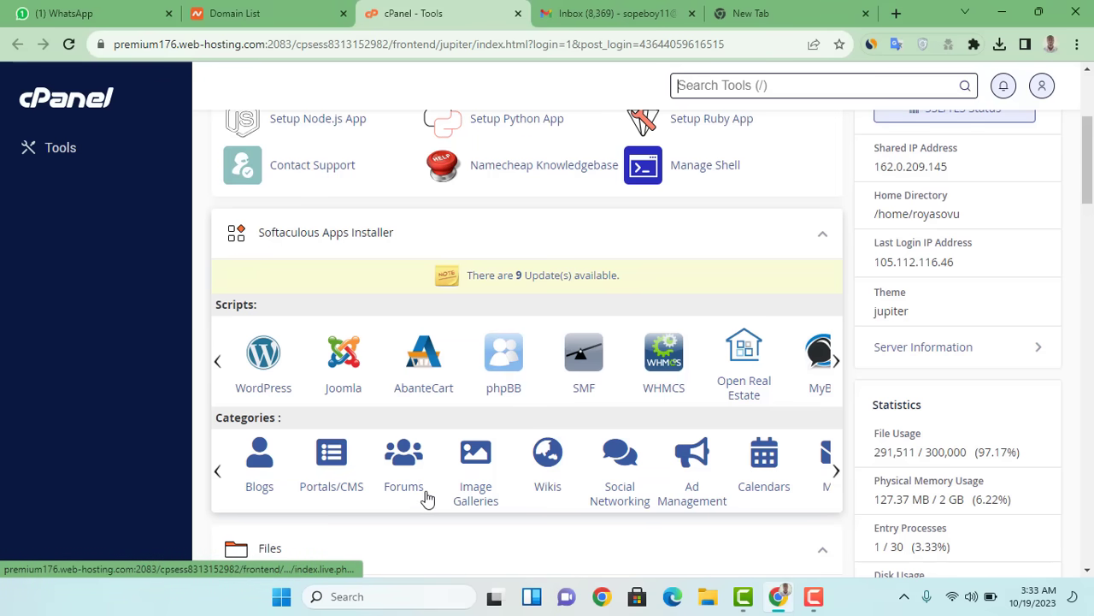
left_click(263, 374)
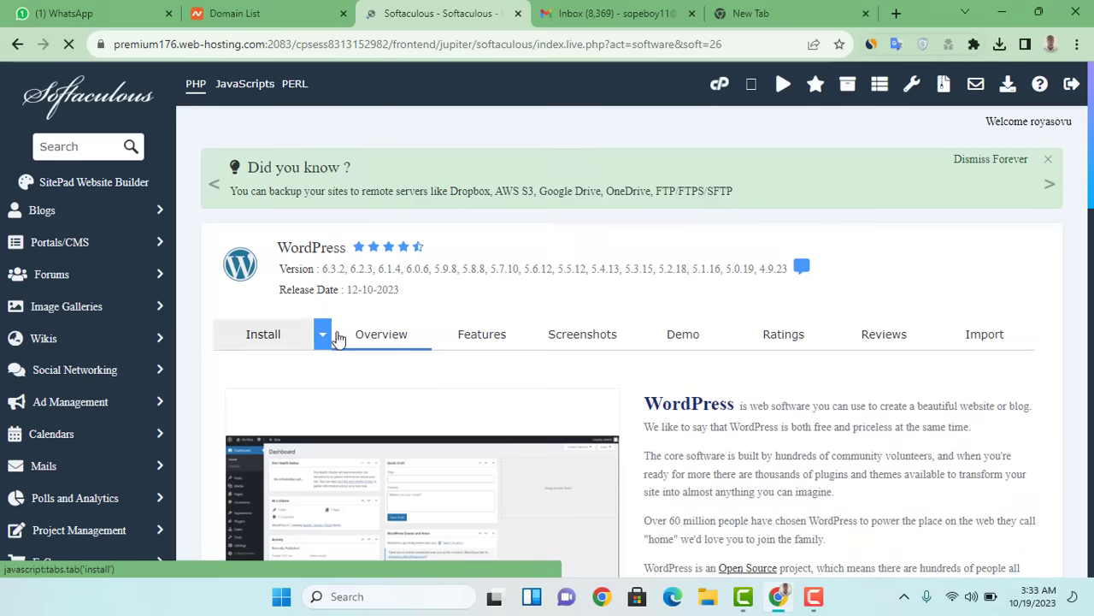
- Start a new WordPress installation from its Softaculous overview page
scroll(473, 268, "down", 1)
scroll(473, 268, "down", 2)
scroll(467, 269, "up", 1)
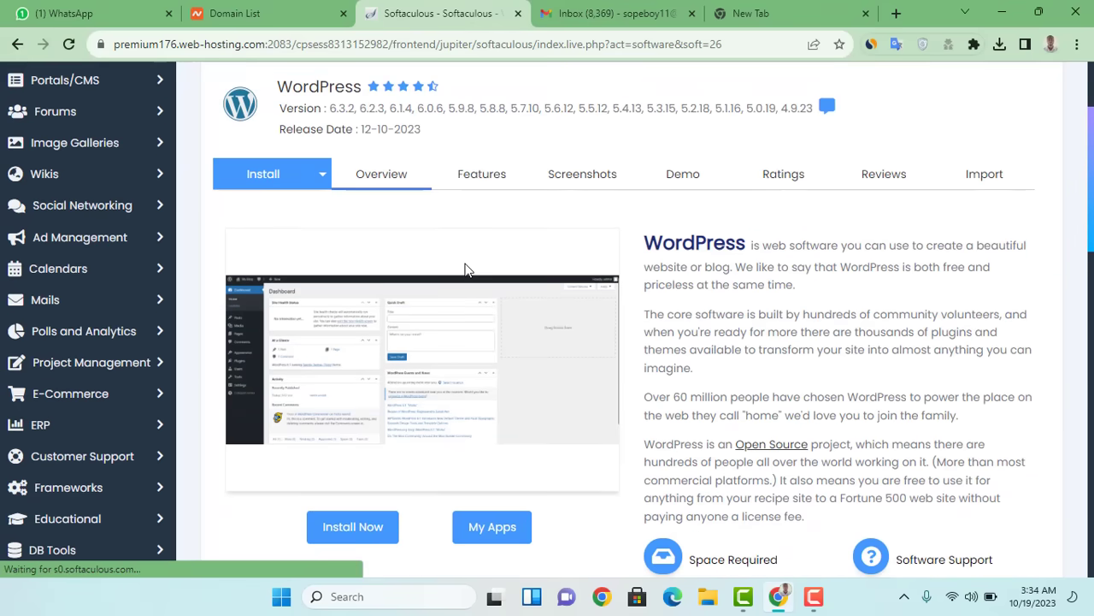
scroll(468, 269, "down", 2)
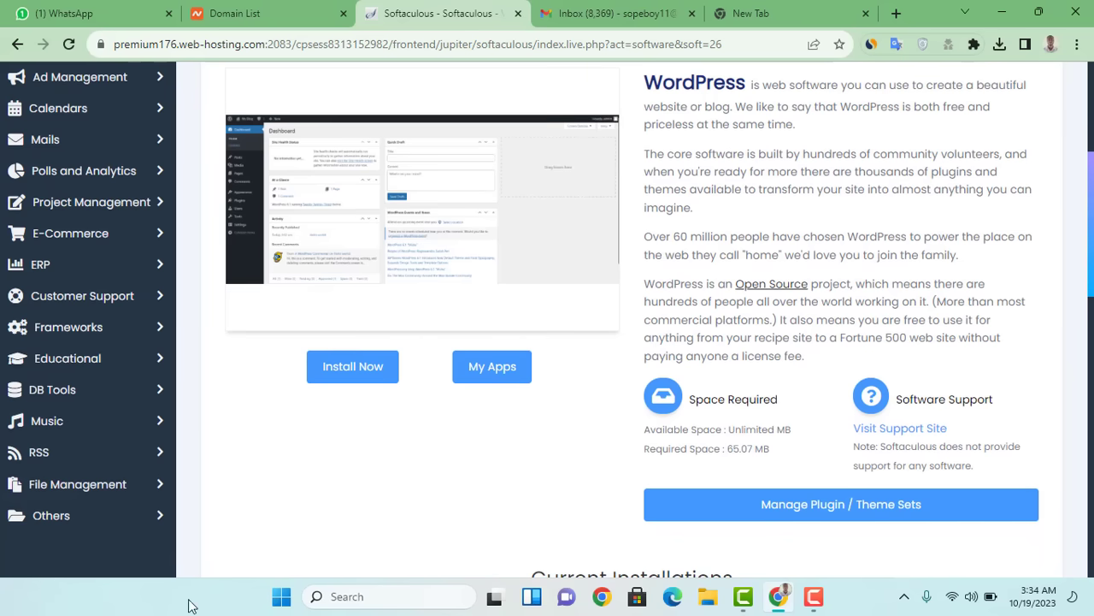
left_click(350, 376)
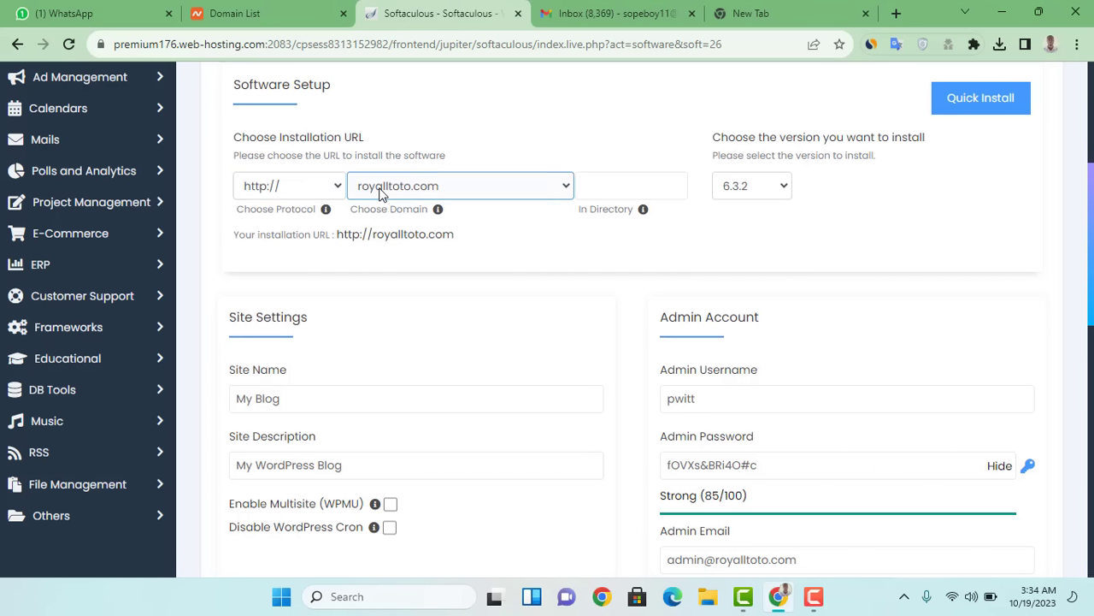
- Load sope.site in the empty browser tab to check what the domain currently serves
left_click(744, 13)
left_click(458, 48)
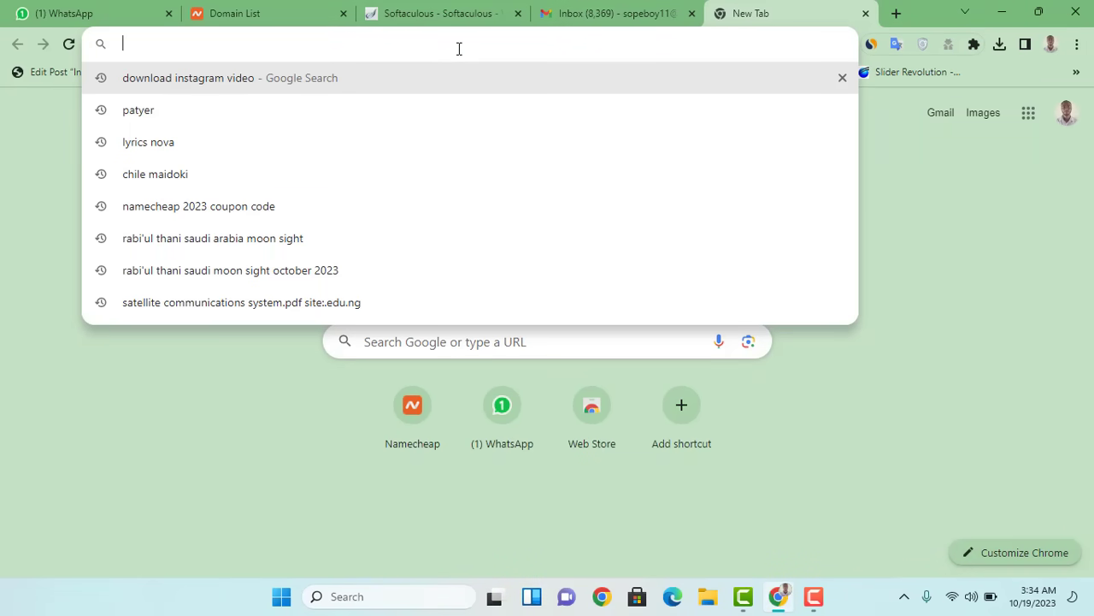
type("sope")
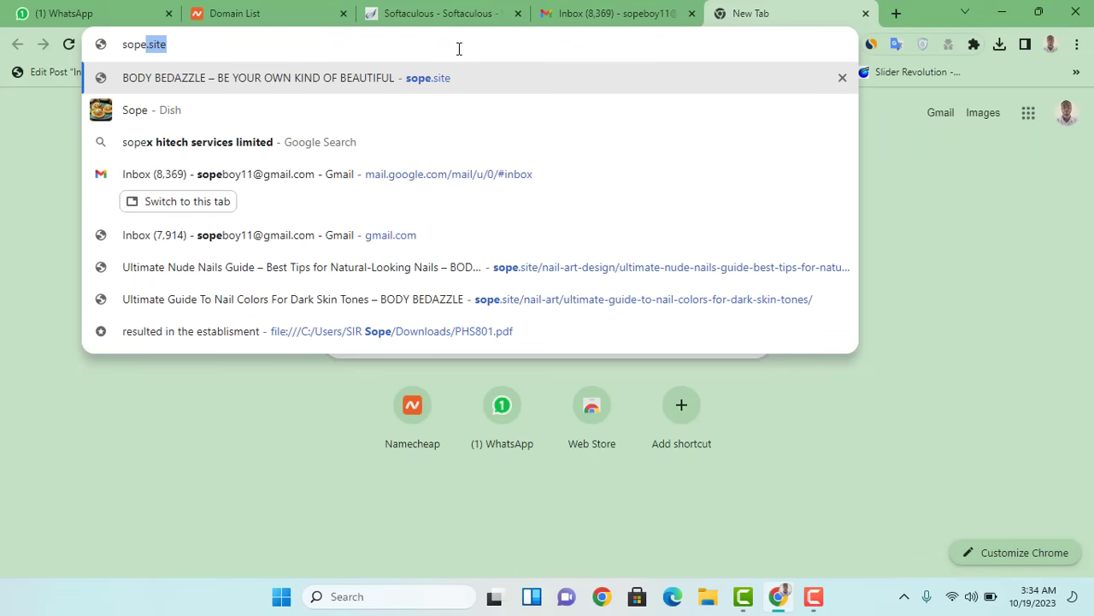
type(".site")
key("Return")
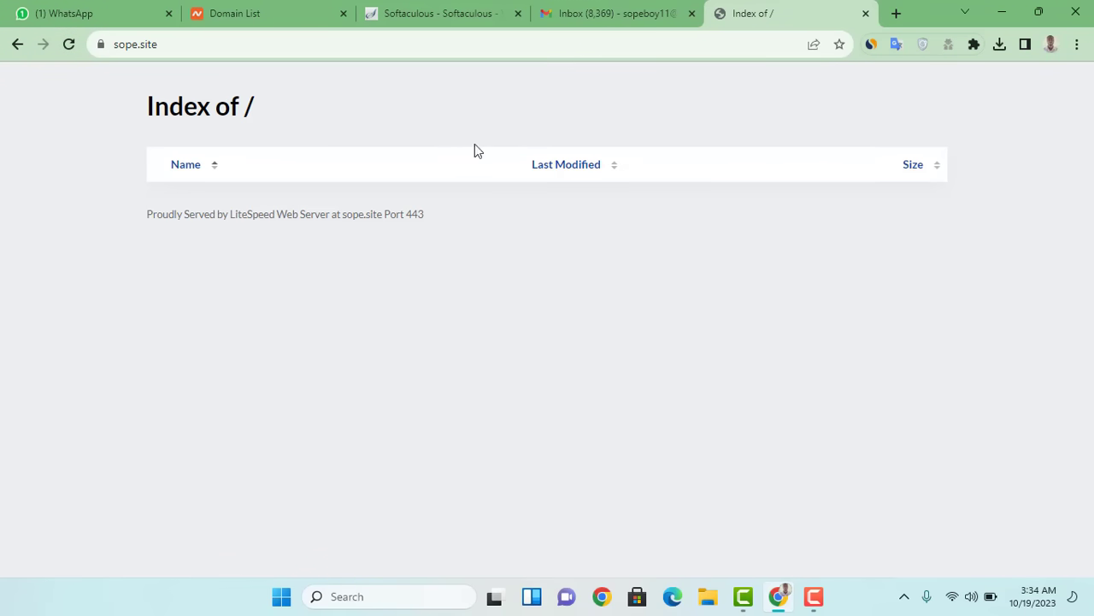
left_click(436, 14)
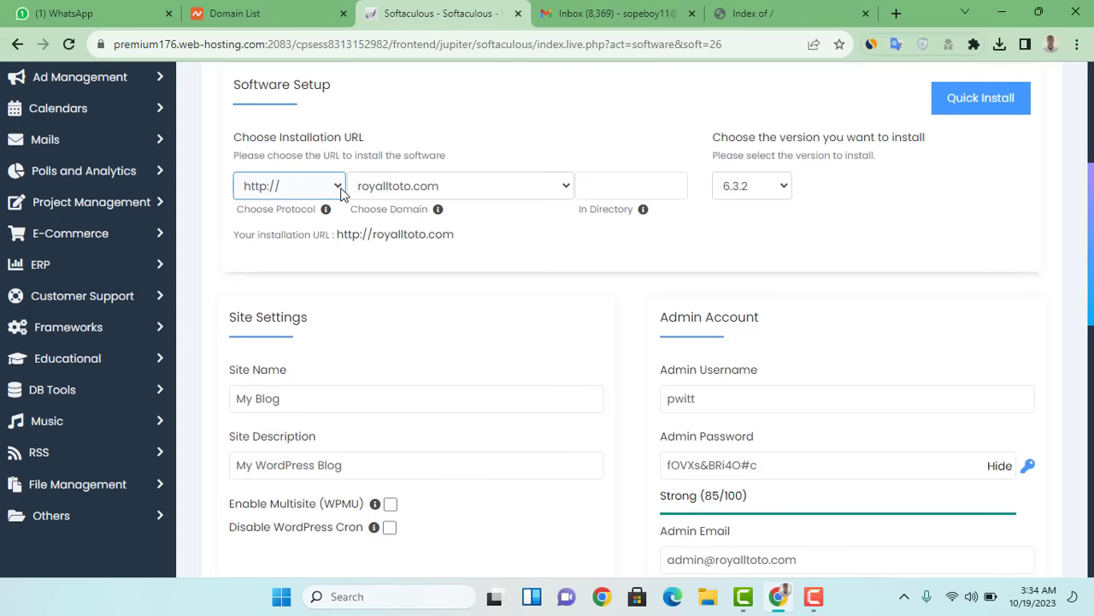
left_click(442, 188)
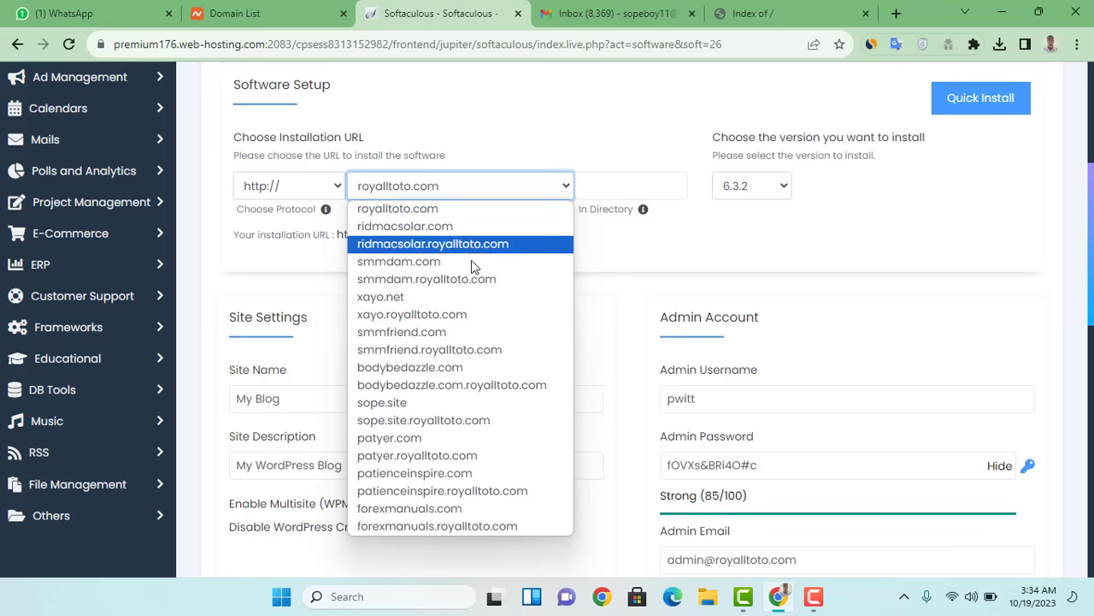
left_click(435, 402)
left_click(272, 187)
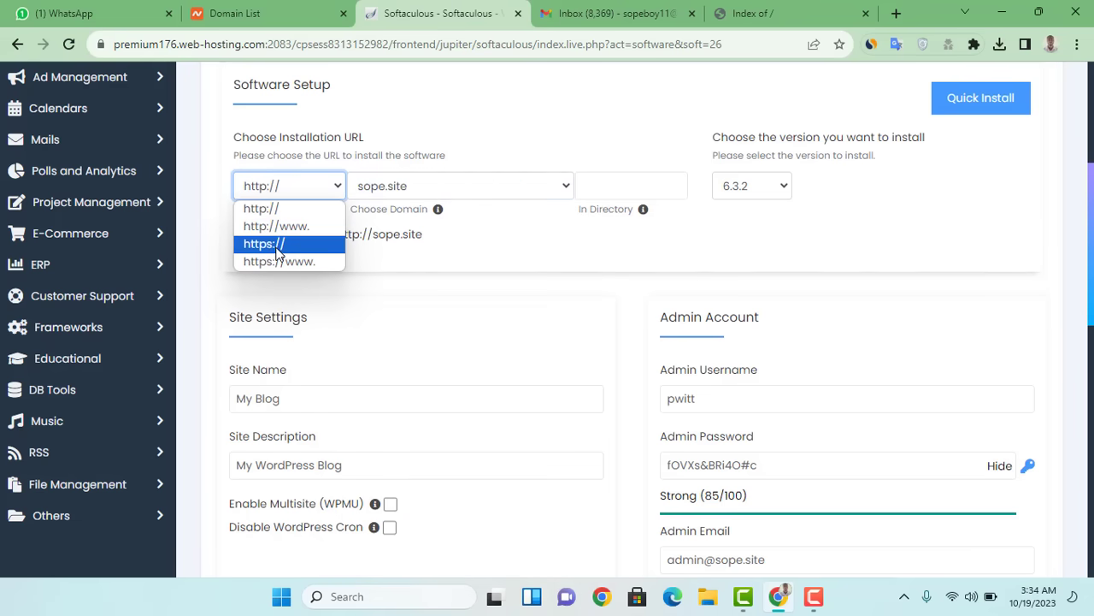
left_click(276, 247)
left_click(308, 184)
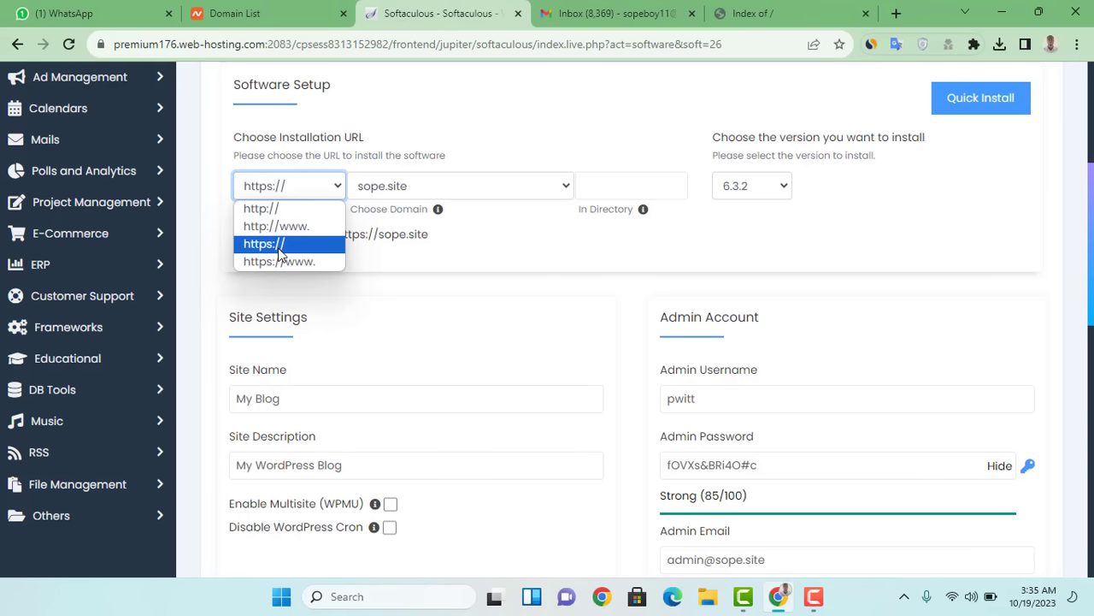
left_click(280, 254)
- Check the Namecheap site's connection security information, and return to the WordPress installation form's site settings
left_click(299, 13)
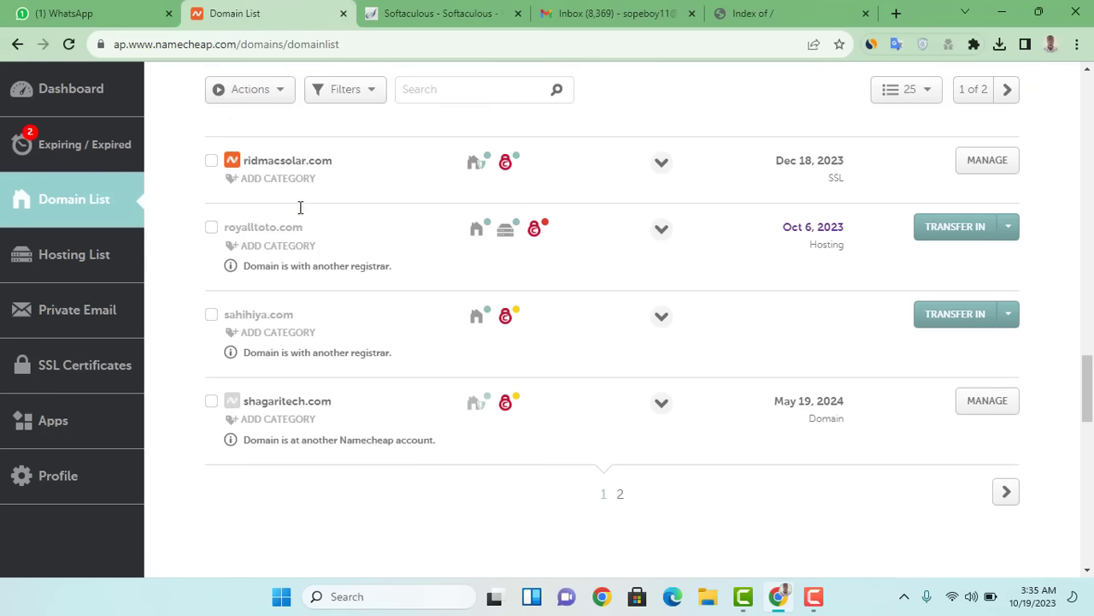
scroll(740, 158, "up", 5)
scroll(740, 158, "up", 10)
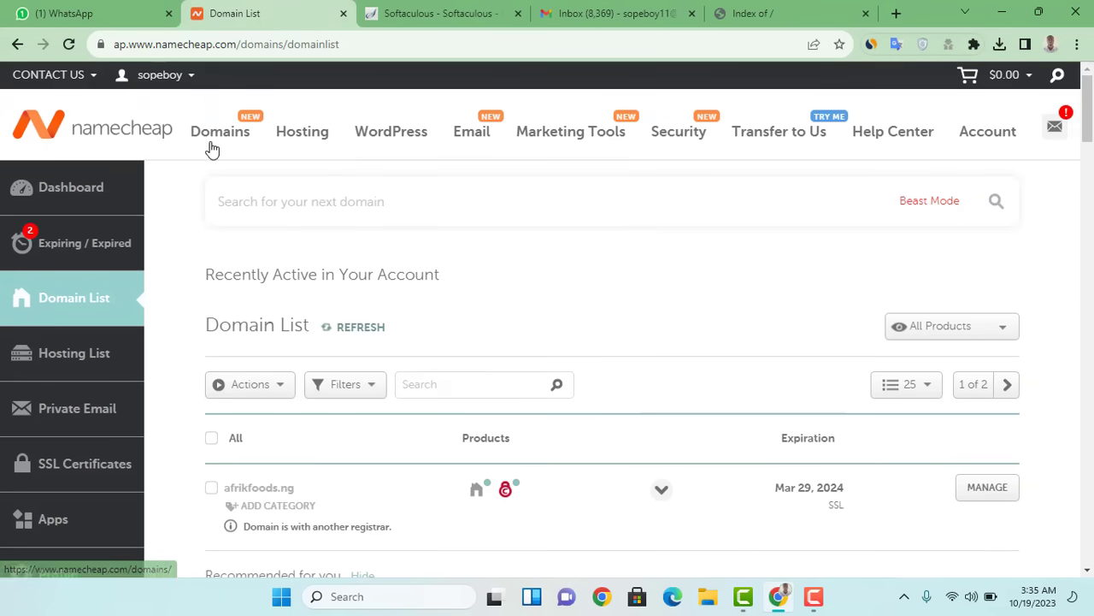
mouse_move(214, 145)
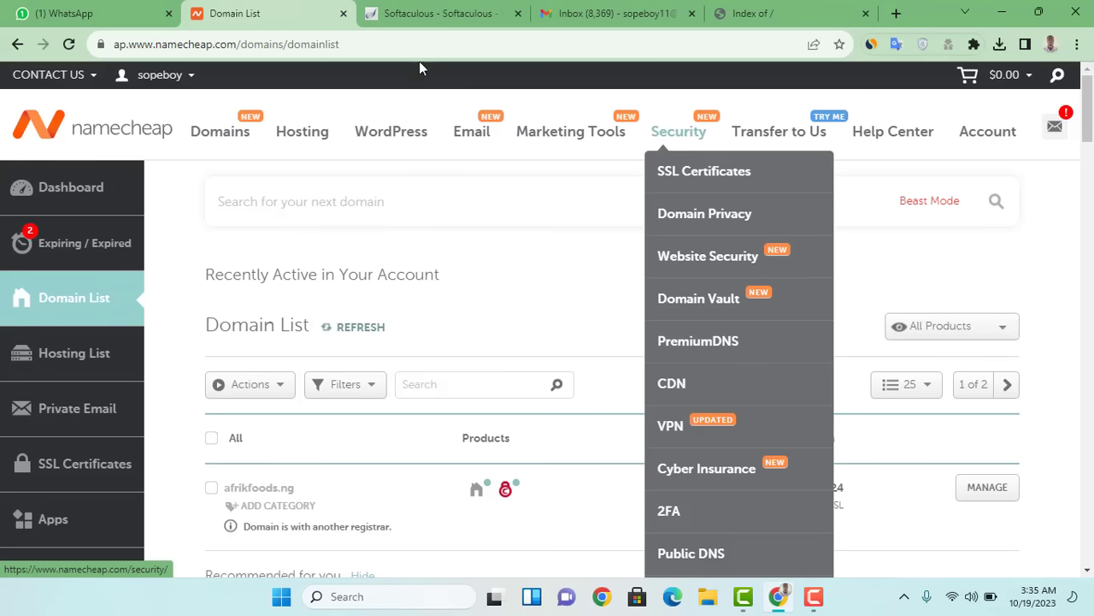
left_click(101, 44)
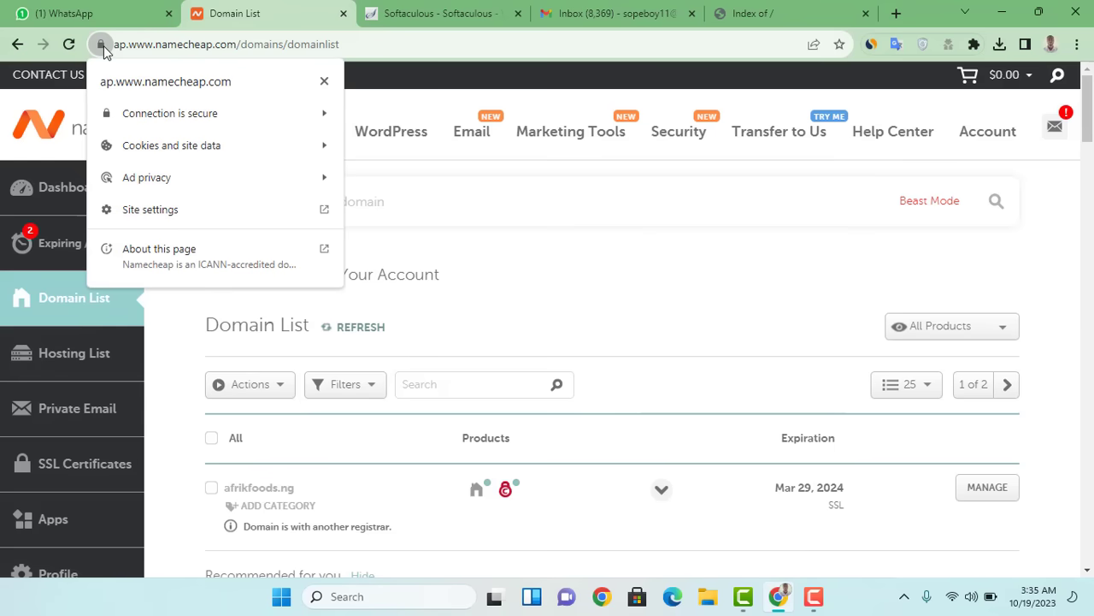
left_click(101, 45)
mouse_move(694, 133)
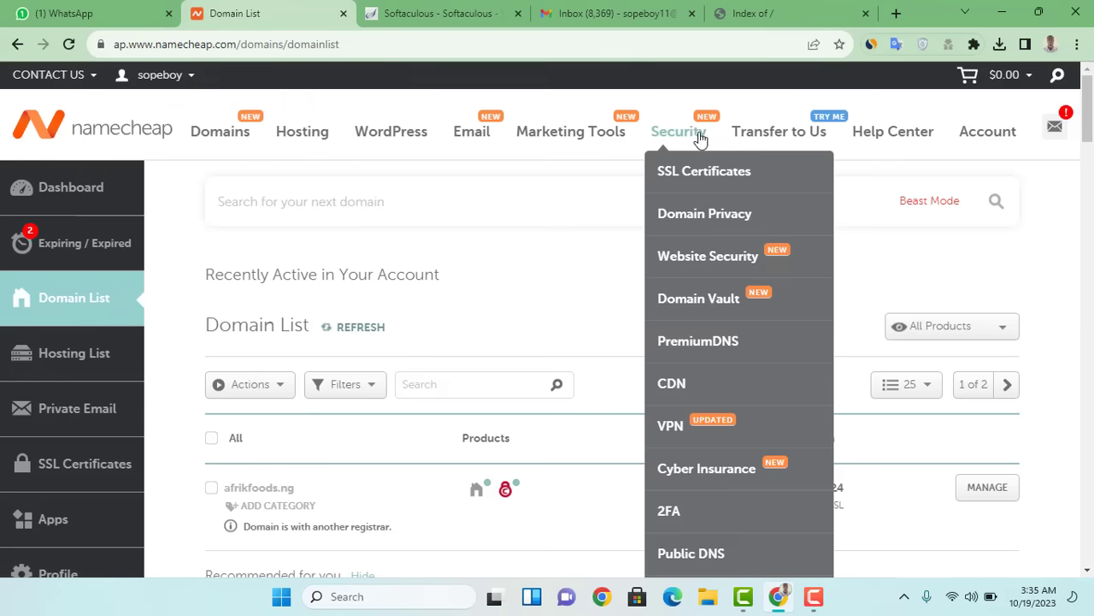
left_click(402, 15)
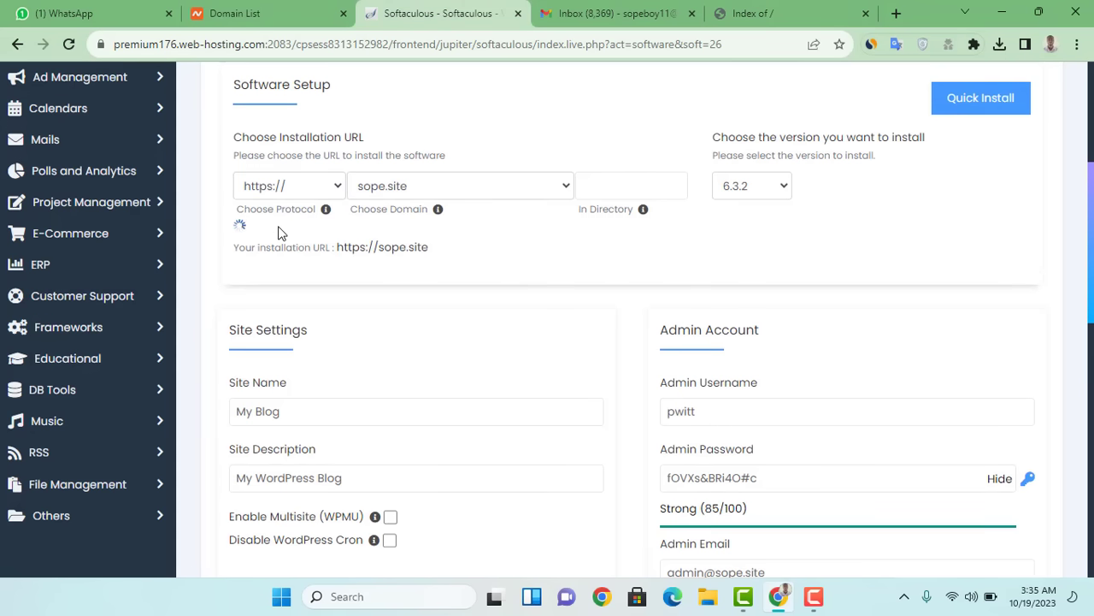
scroll(687, 279, "down", 1)
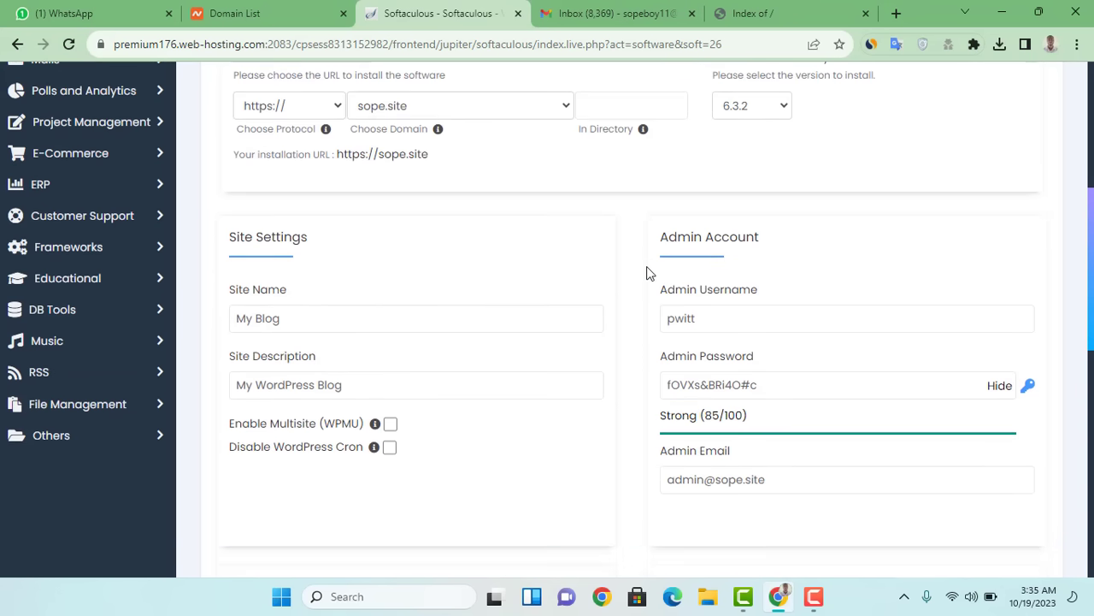
- Set the WordPress site name to SOPE TECH in the installation form's site settings
scroll(553, 251, "down", 1)
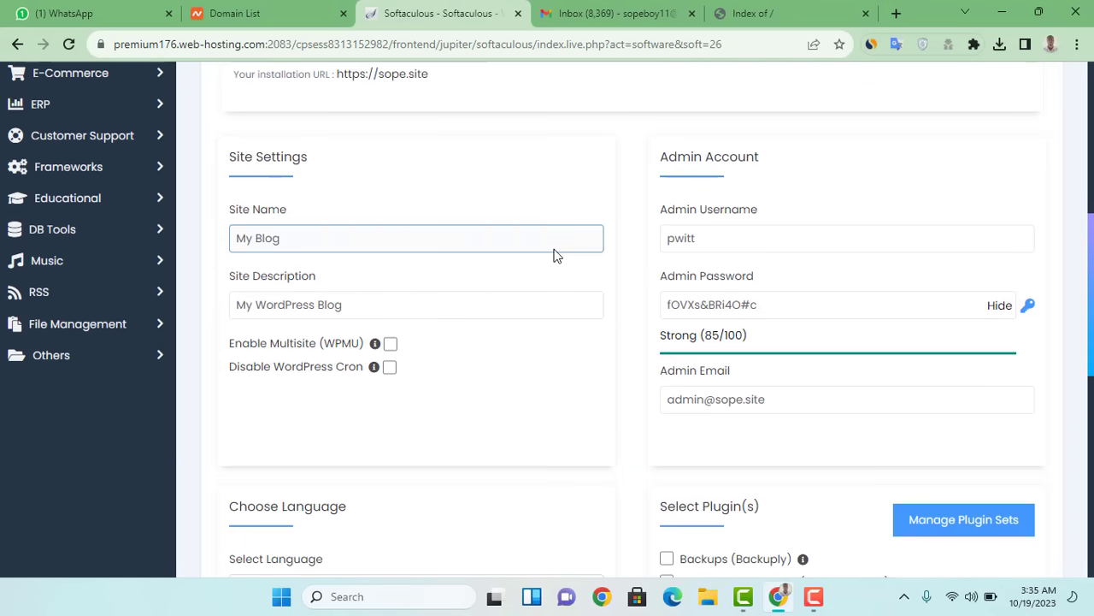
scroll(554, 255, "down", 1)
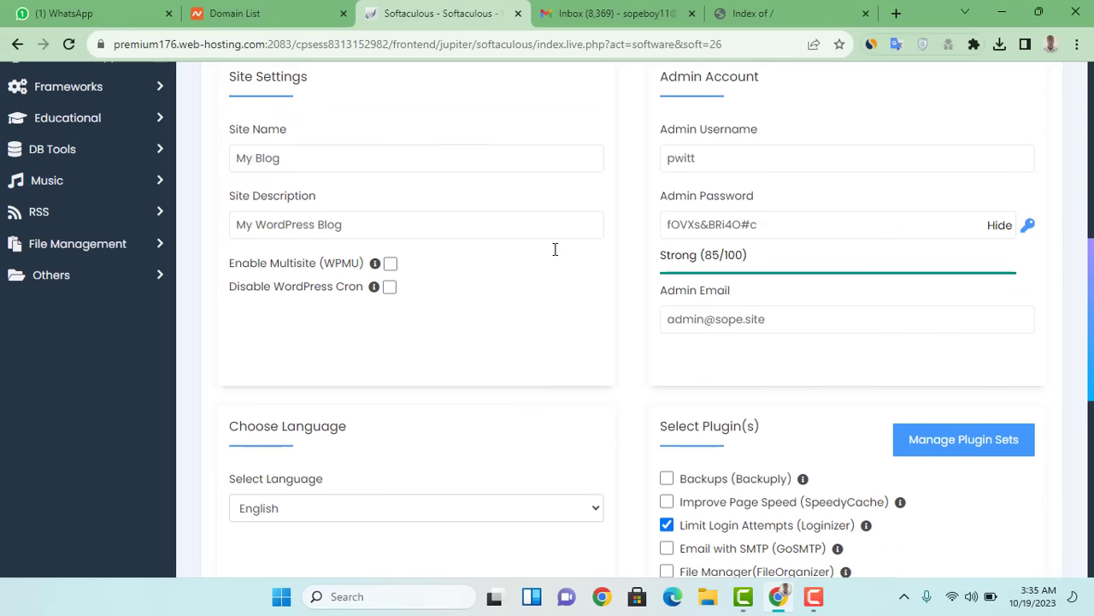
left_click_drag(293, 159, 216, 171)
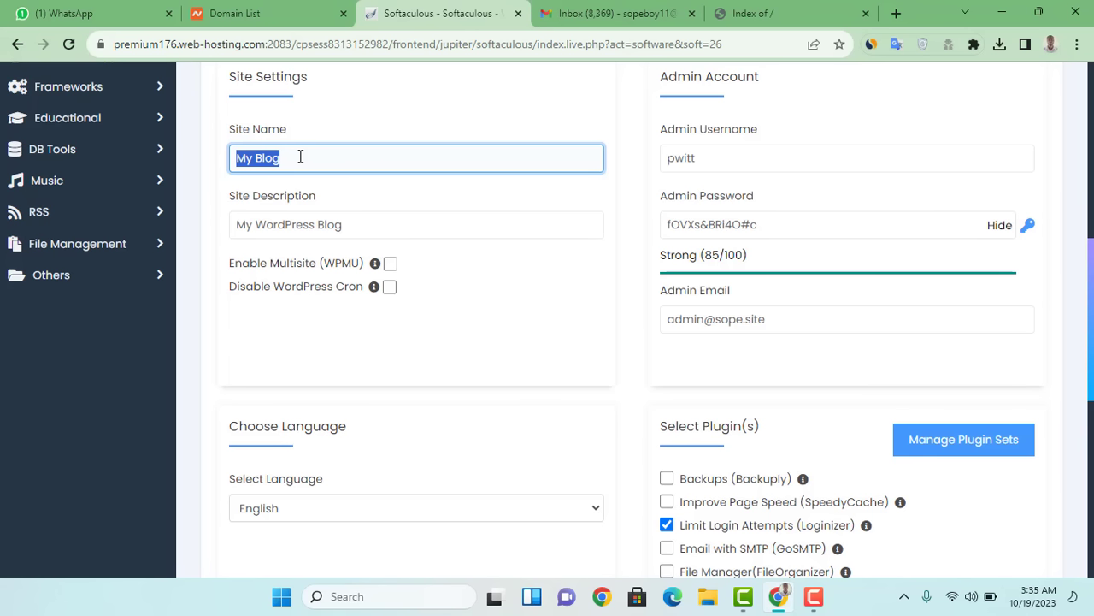
key("BackSpace")
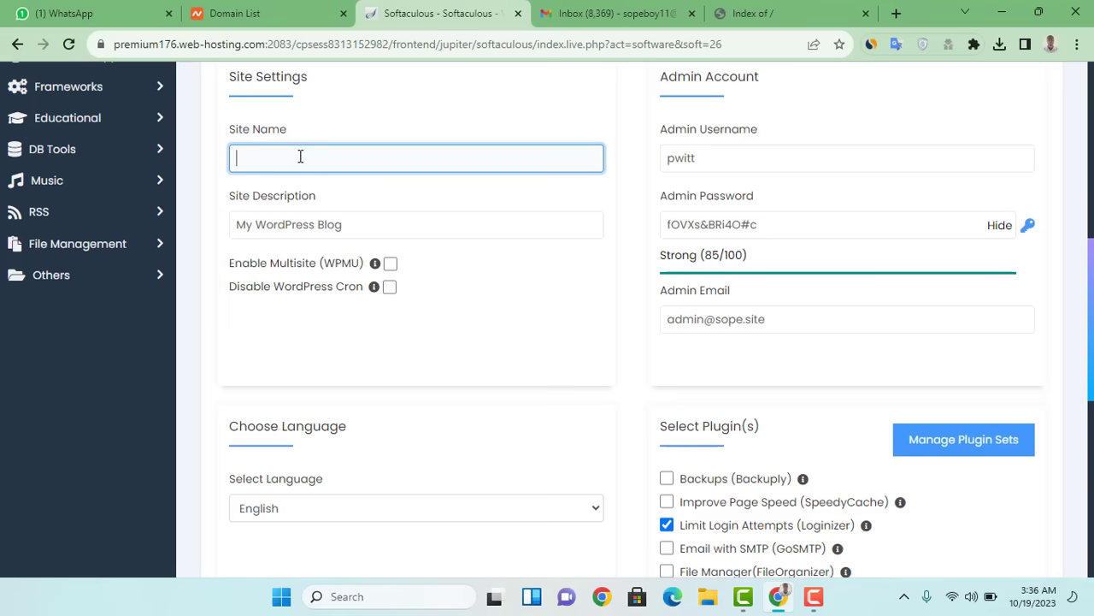
type("SOPE")
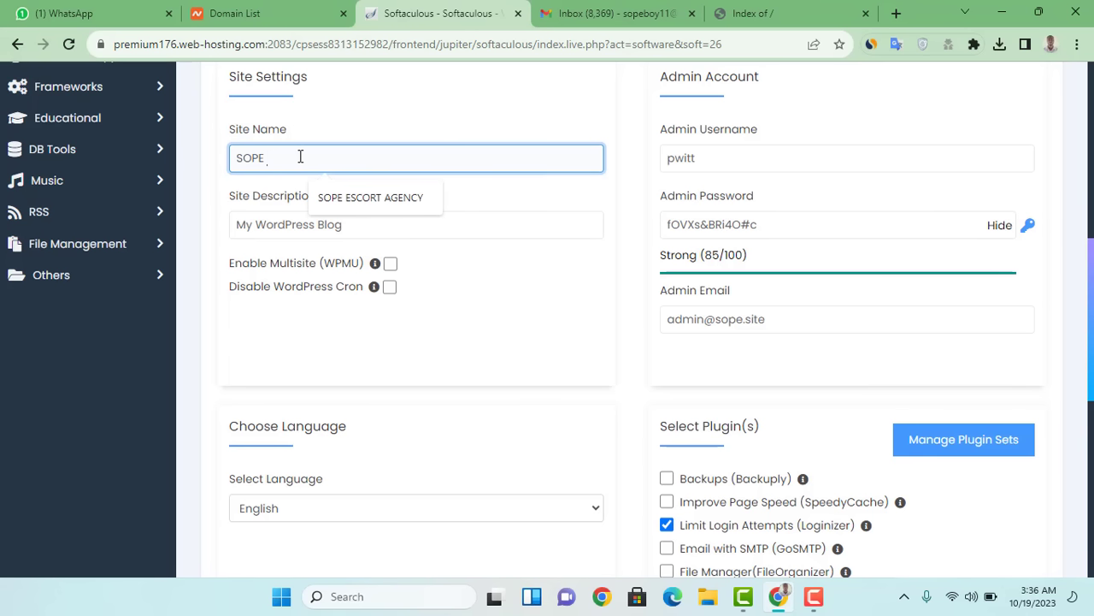
type("TECH")
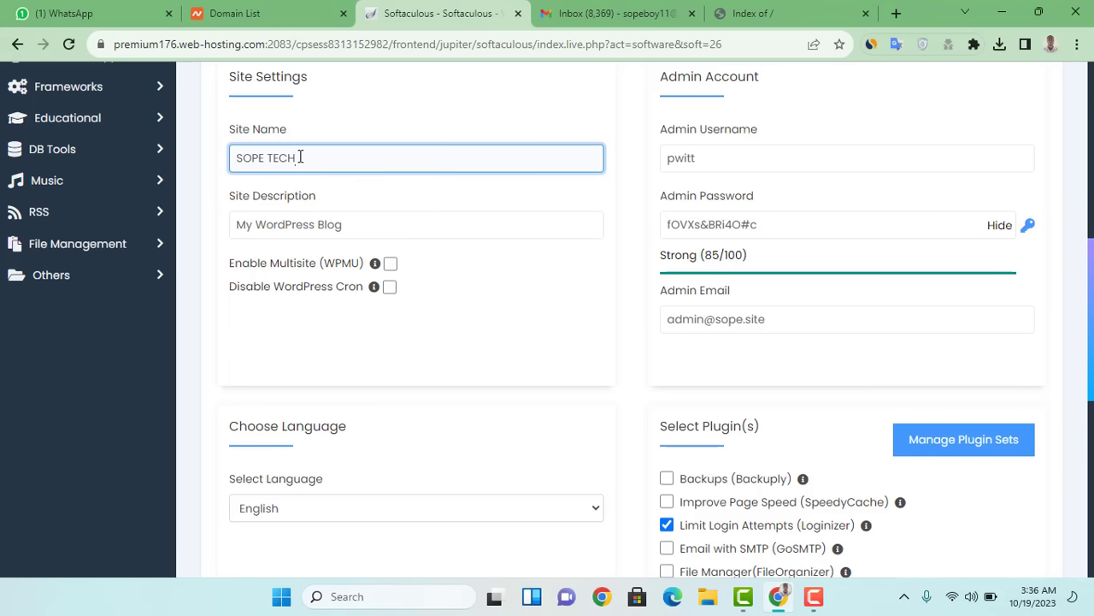
- Replace the site description with "all about technology information"
left_click(350, 225)
key("ctrl+a")
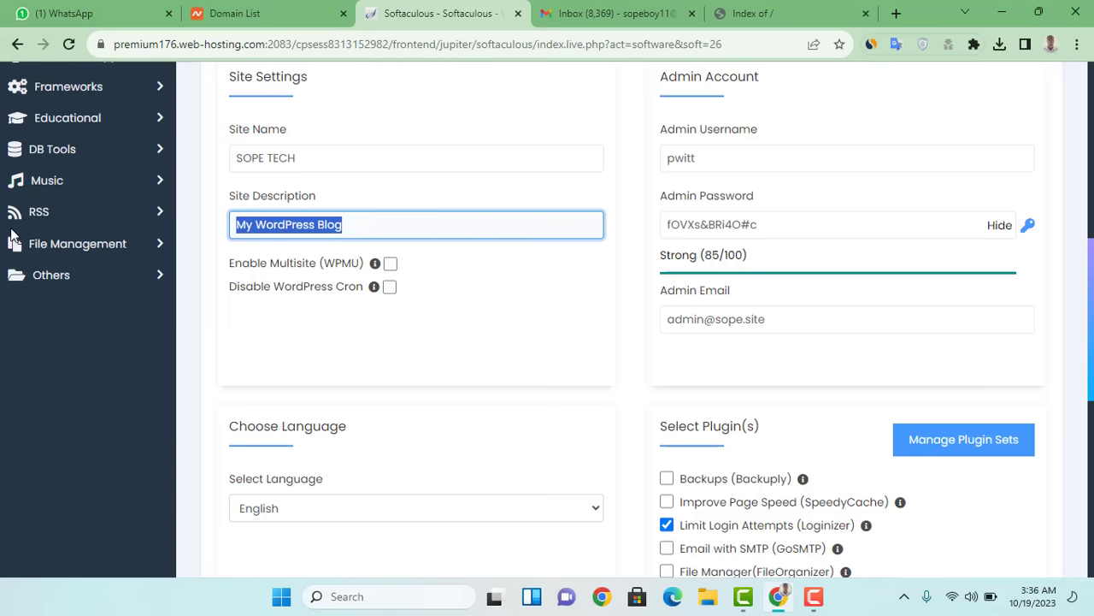
type("all abo")
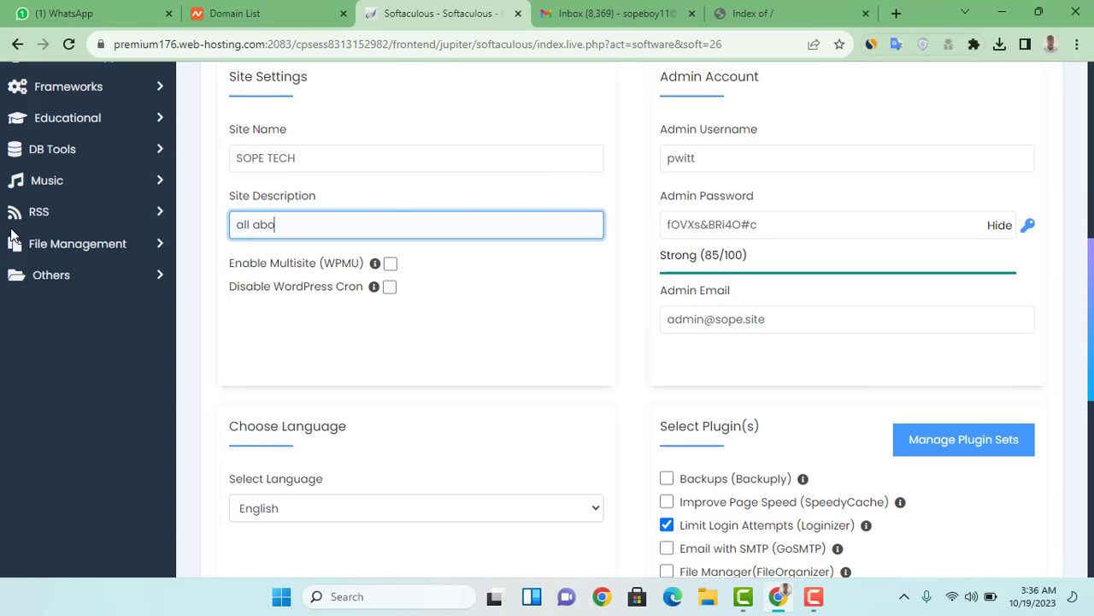
type("ut technology informa")
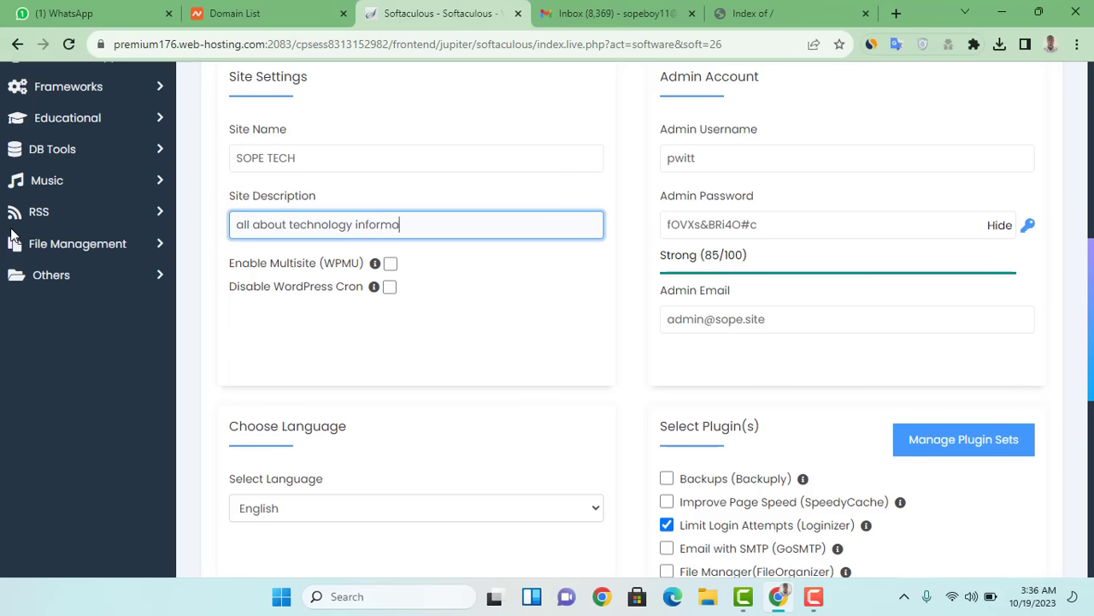
type("tion")
- Change the WordPress admin username to admin
scroll(815, 325, "up", 2)
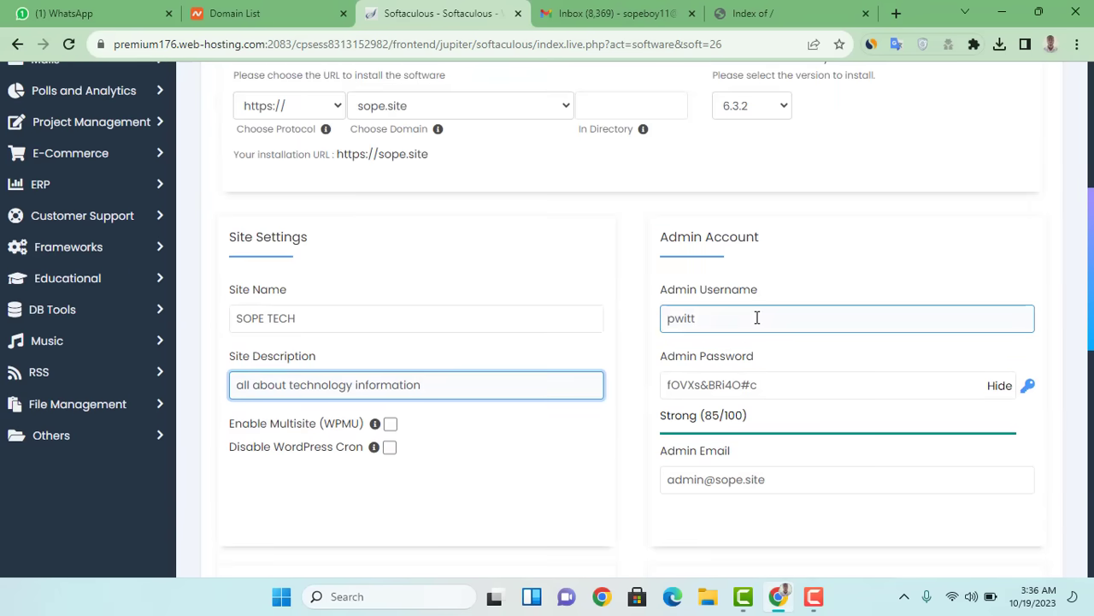
left_click_drag(757, 316, 601, 317)
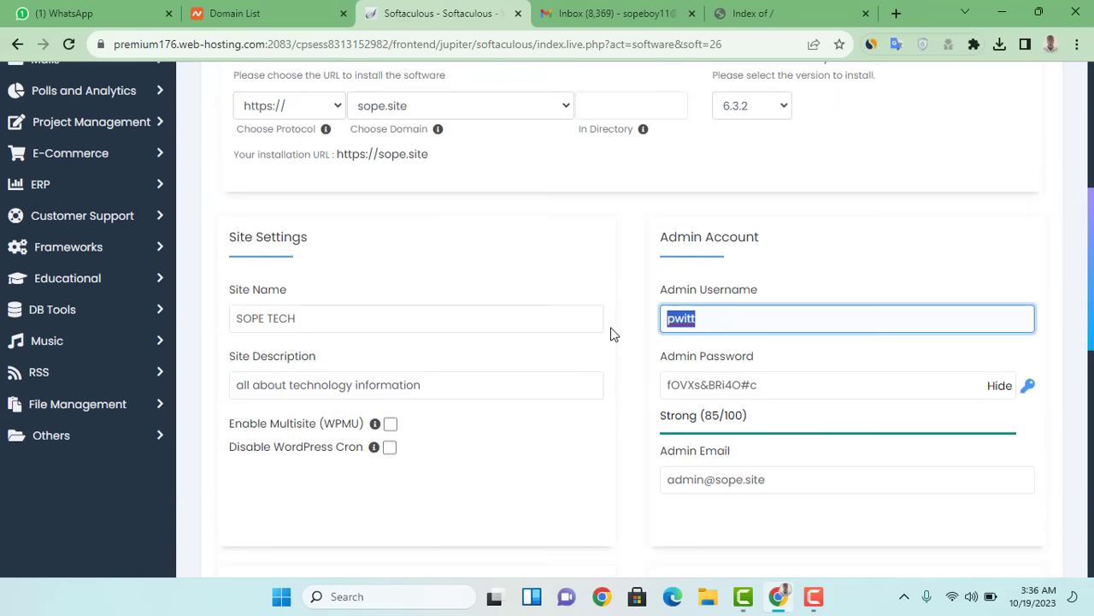
type("admin")
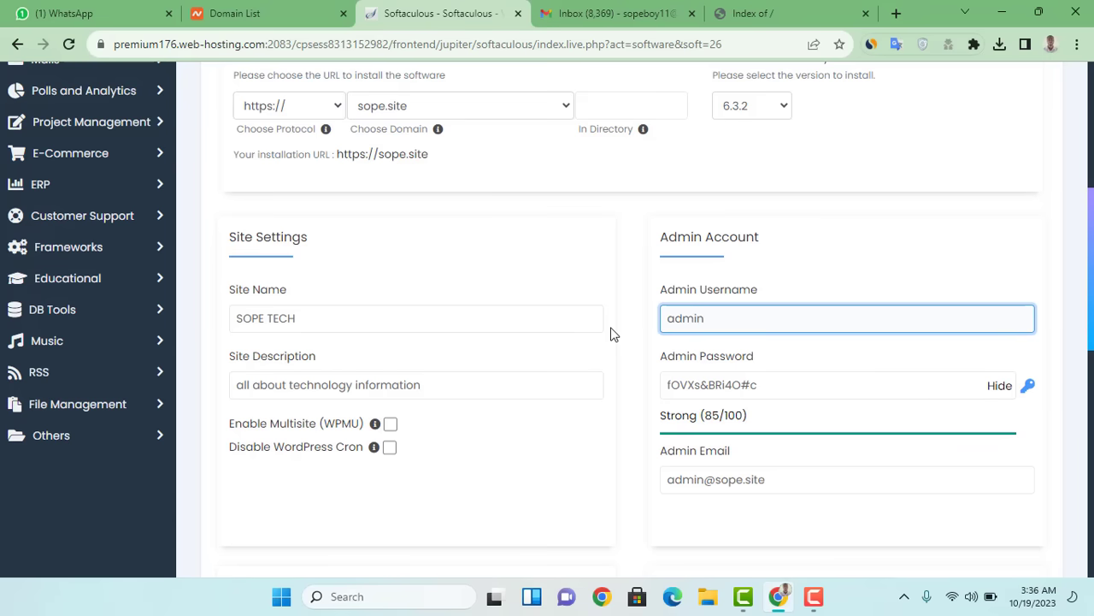
- Copy the generated admin password from the installation form and paste it into a new Notepad document
left_click(758, 385)
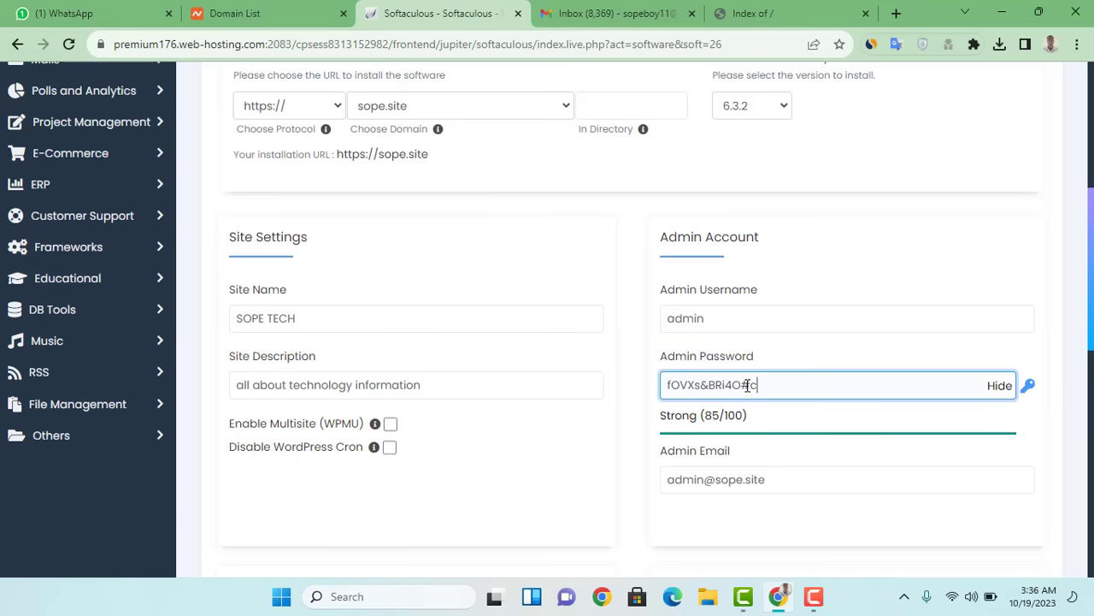
scroll(753, 386, "down", 1)
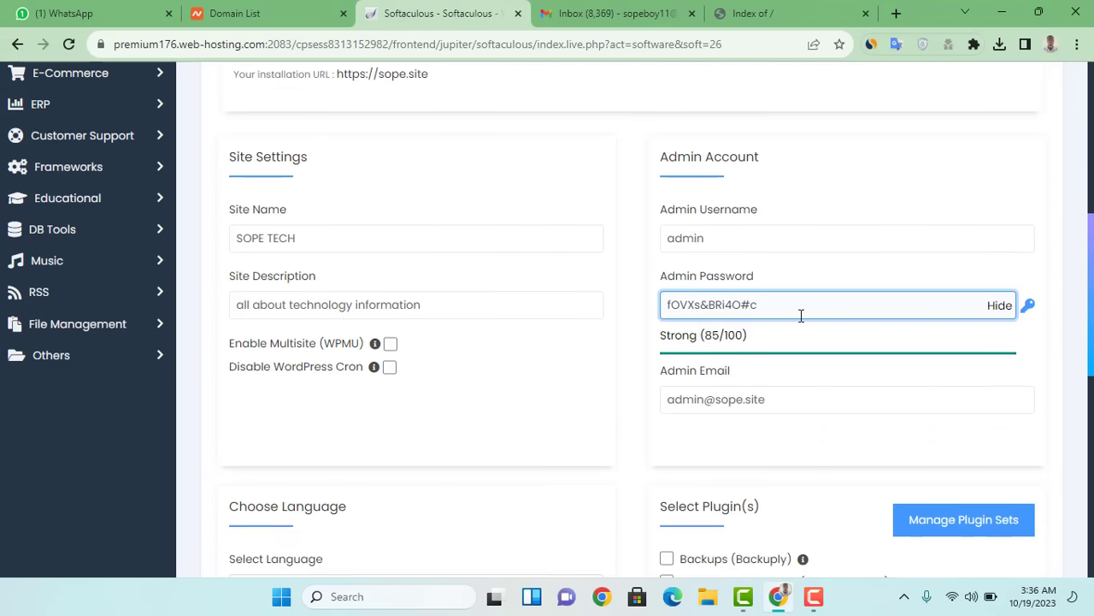
left_click_drag(819, 303, 642, 311)
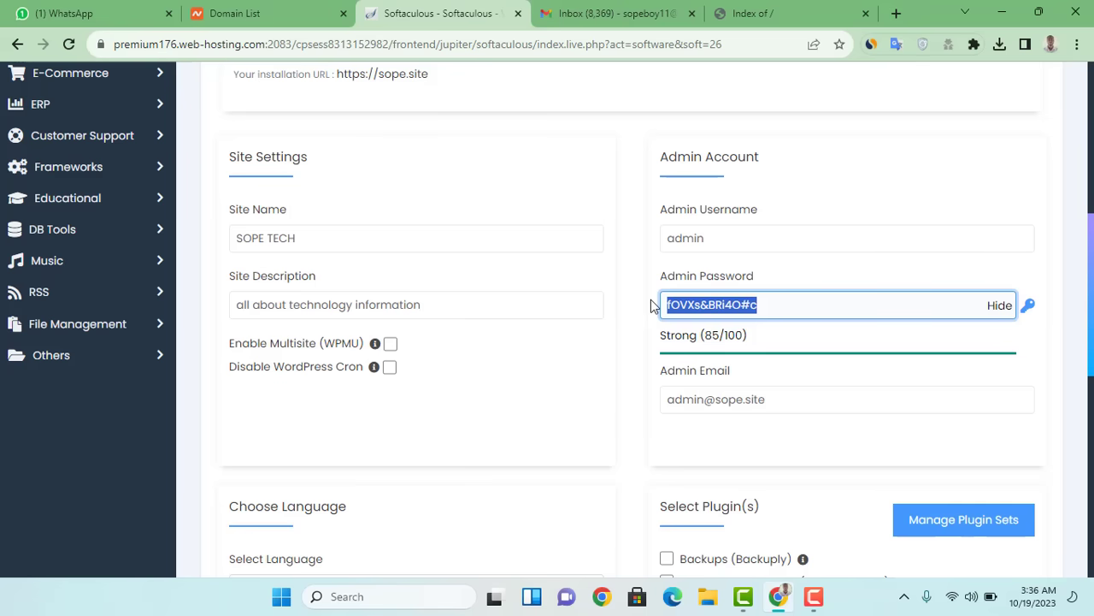
left_click(51, 13)
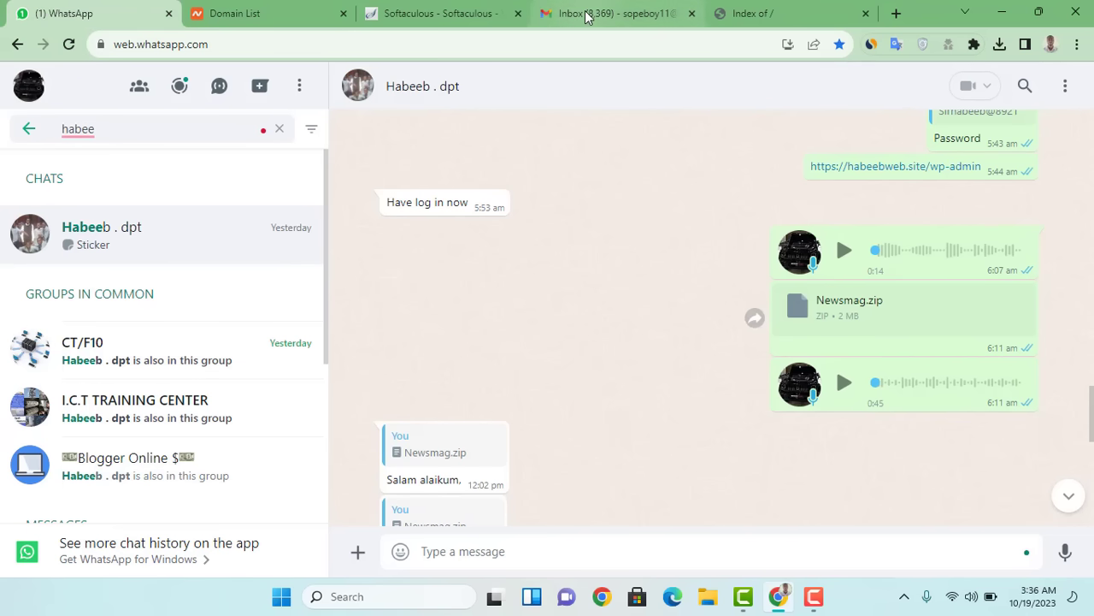
left_click(756, 10)
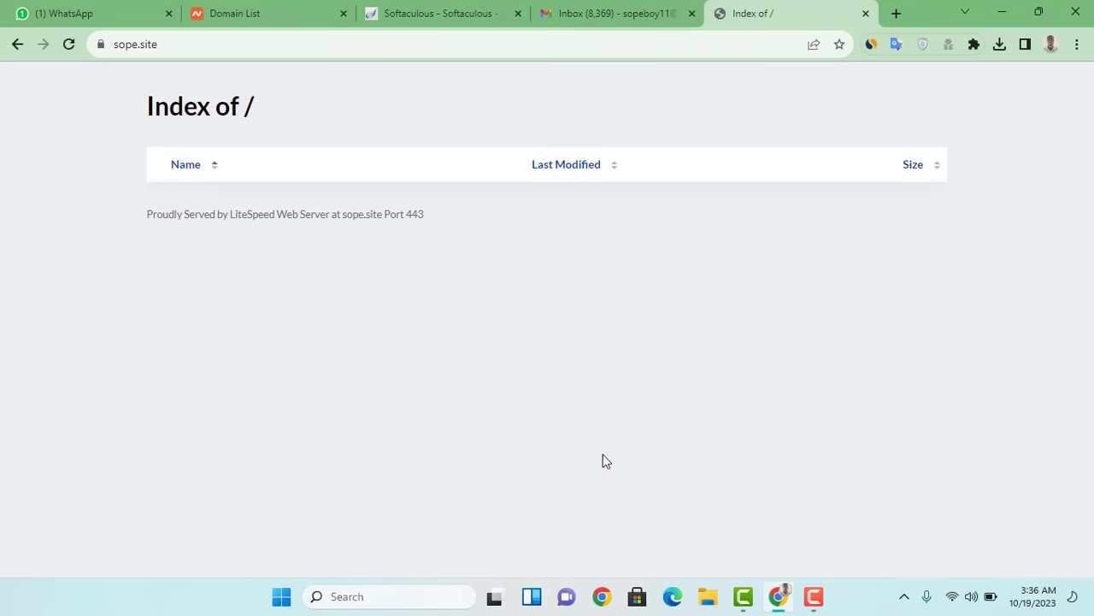
key("super+r")
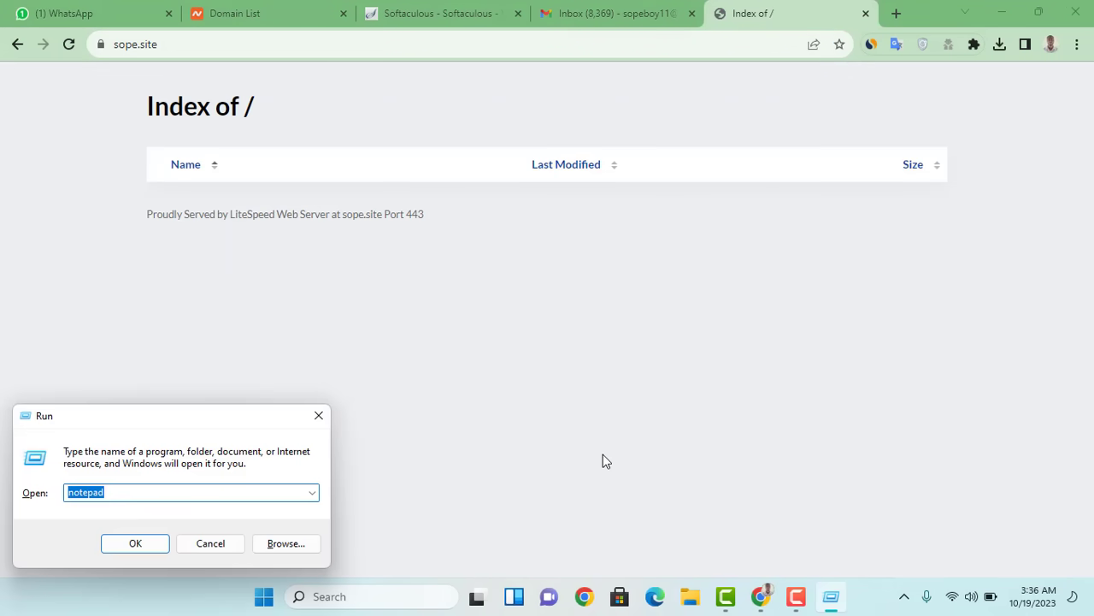
key("Return")
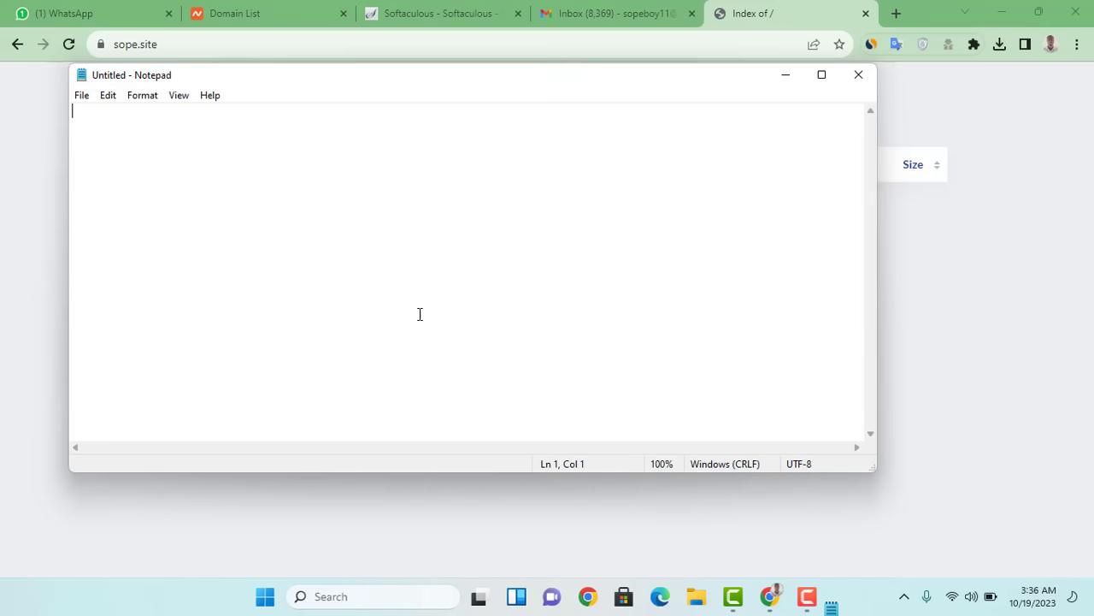
right_click(408, 229)
left_click(448, 296)
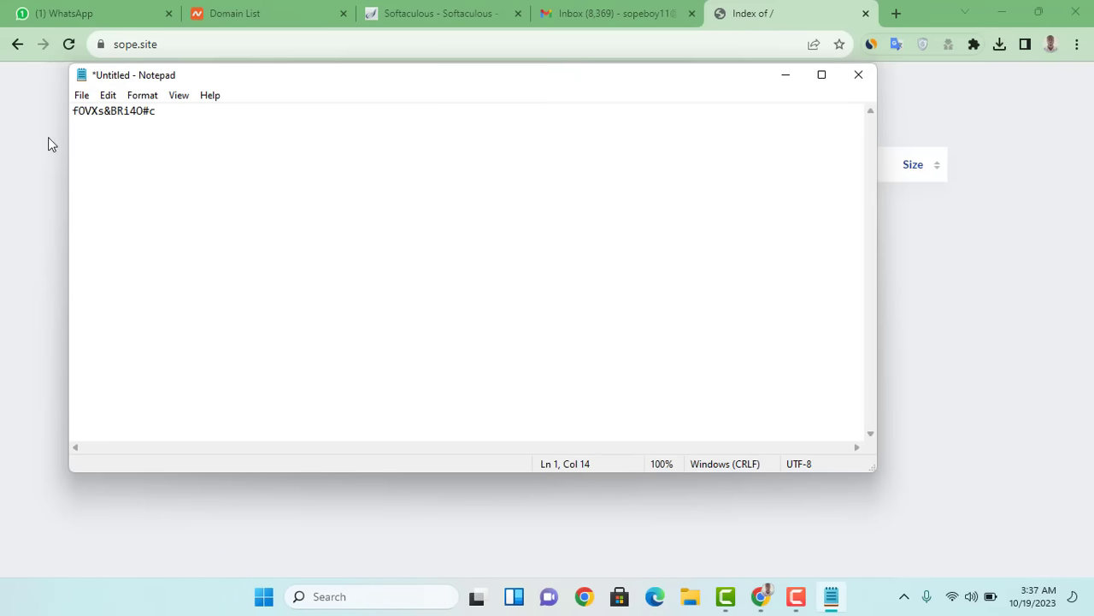
left_click(38, 159)
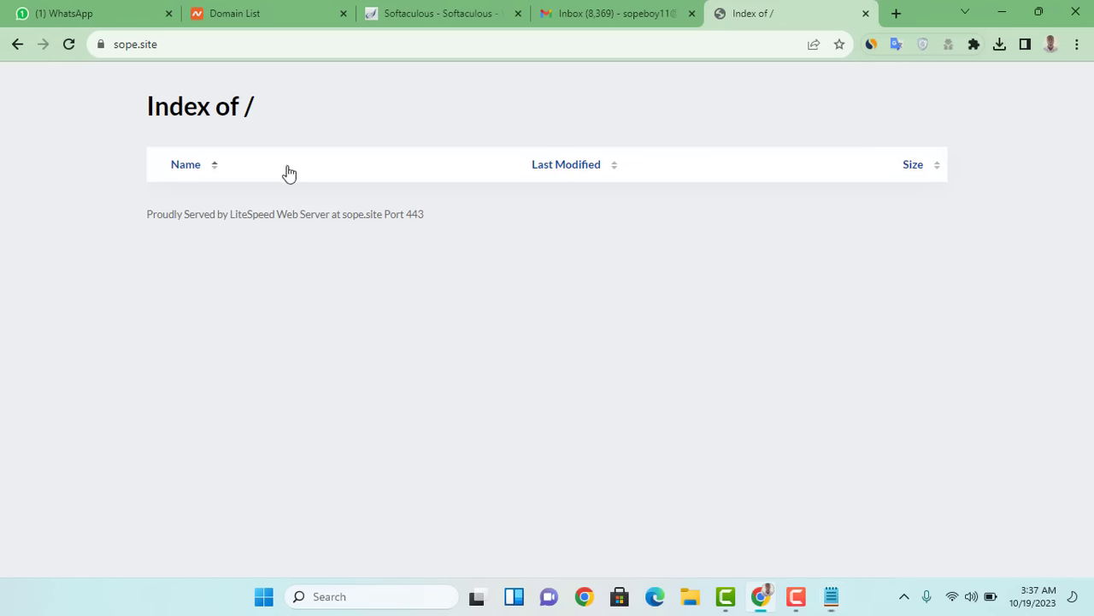
- Return to the Softaculous installation form and replace the admin email with the site owner's Gmail address
left_click(420, 24)
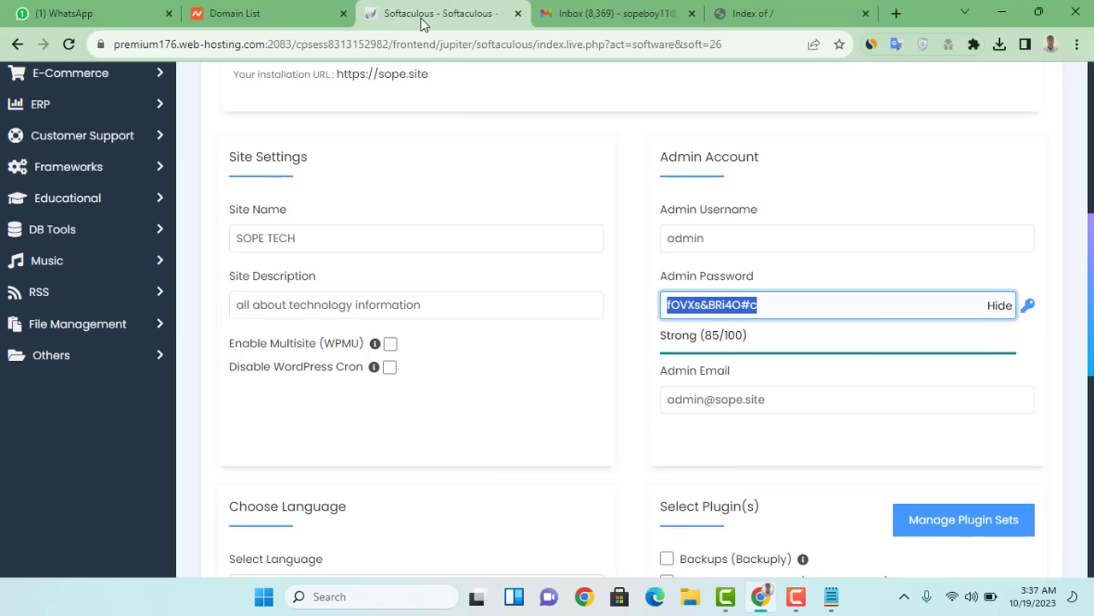
left_click(849, 343)
scroll(843, 312, "down", 3)
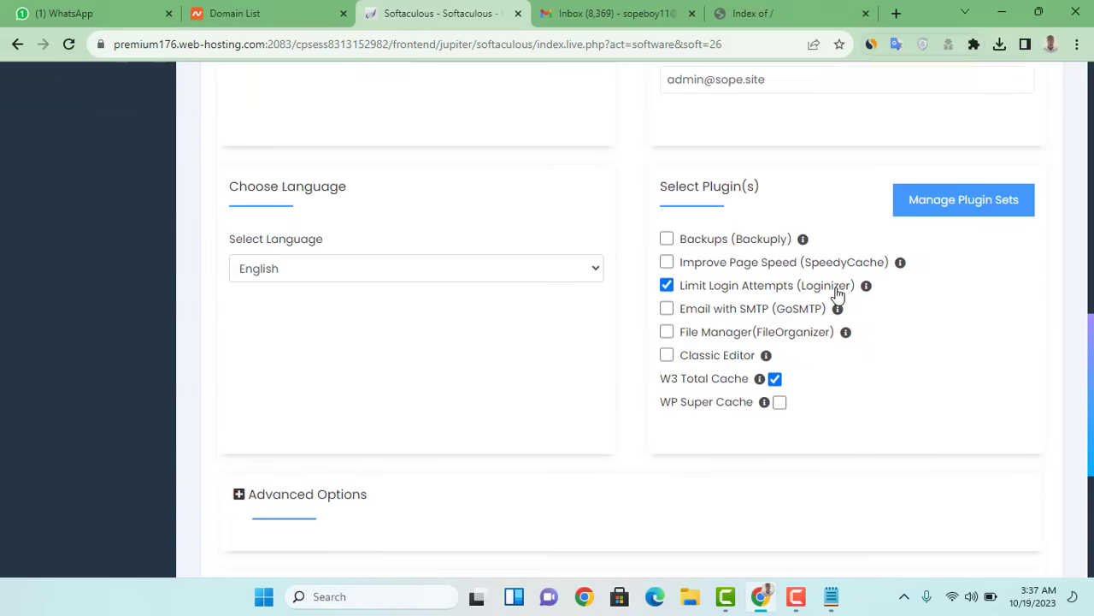
left_click(743, 169)
key("ctrl+a")
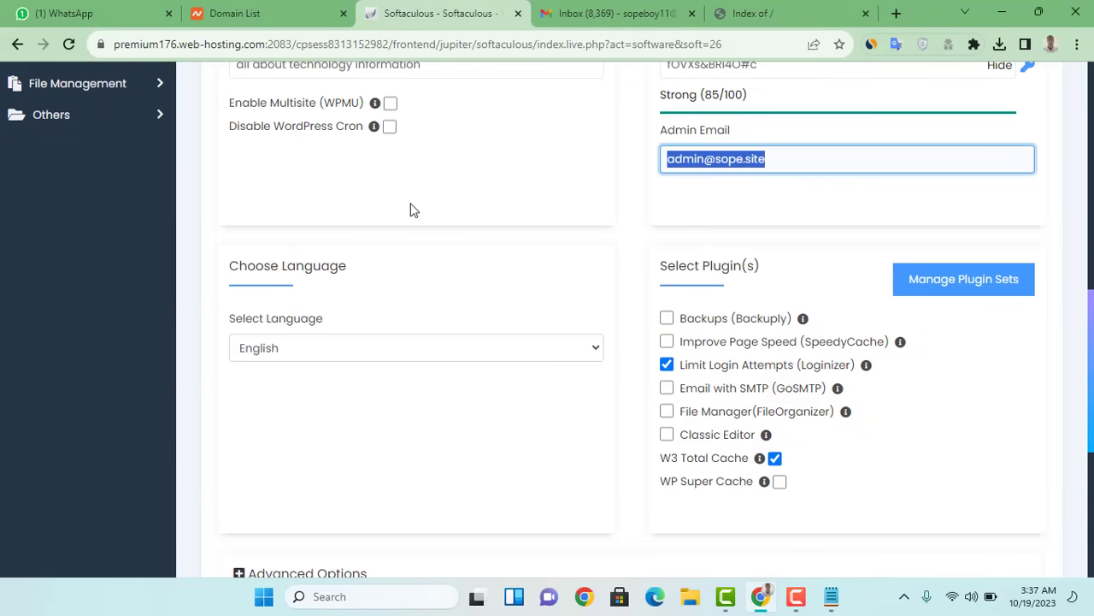
type("sope")
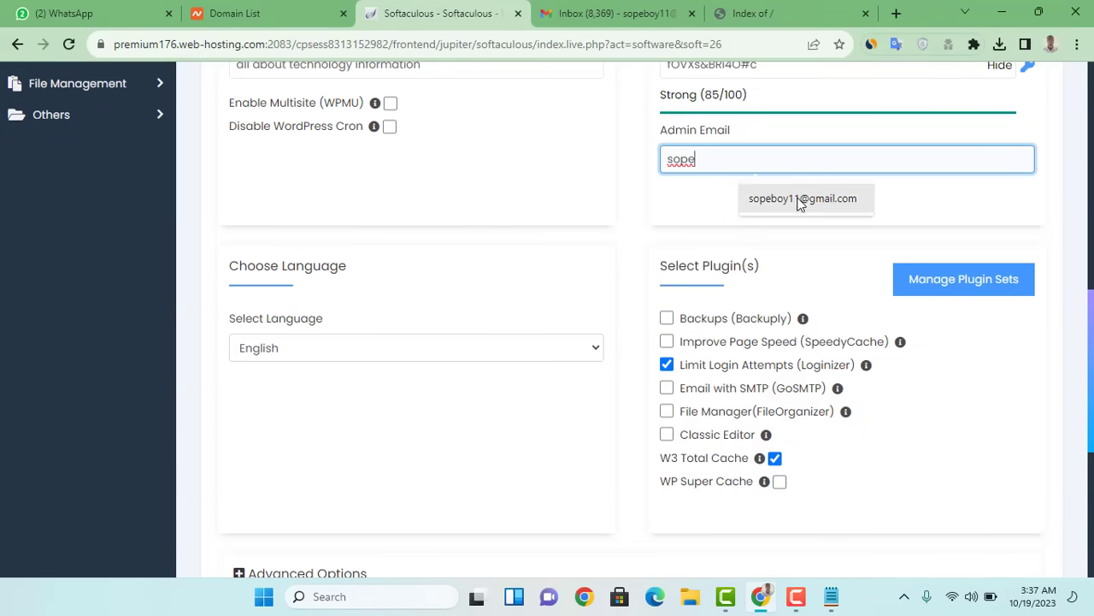
left_click(798, 202)
- Review the site name, description and admin account fields before going on to the final installation options
scroll(725, 402, "down", 3)
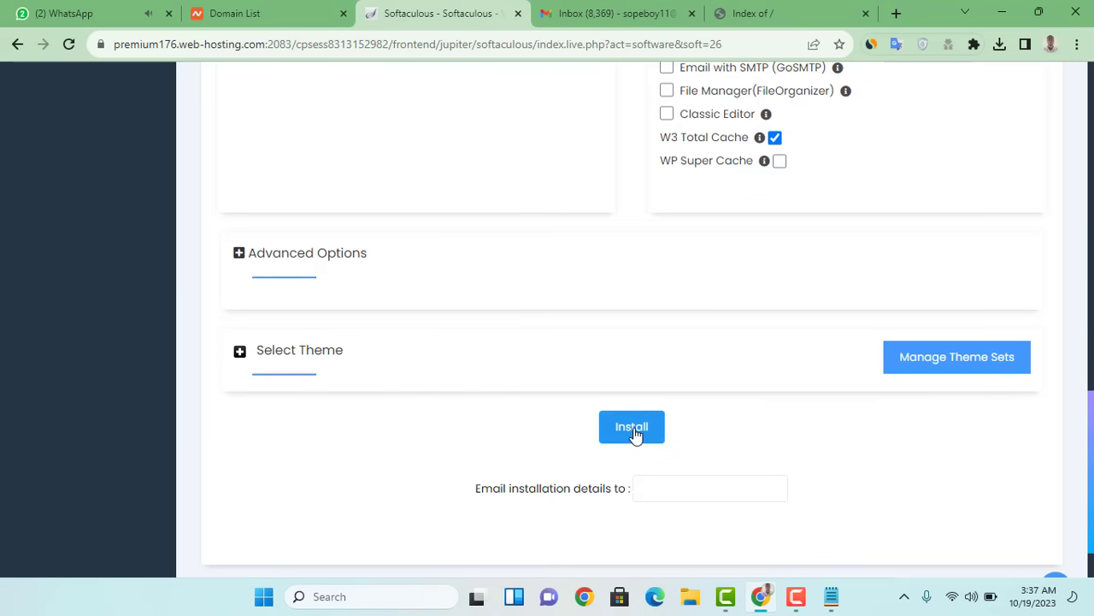
scroll(635, 434, "up", 5)
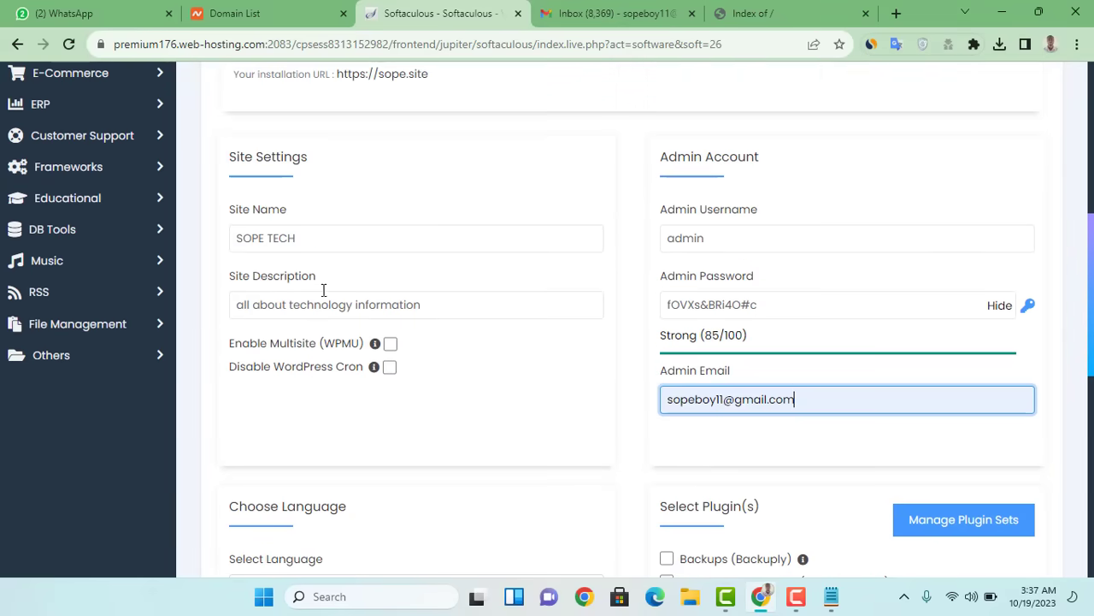
left_click(352, 232)
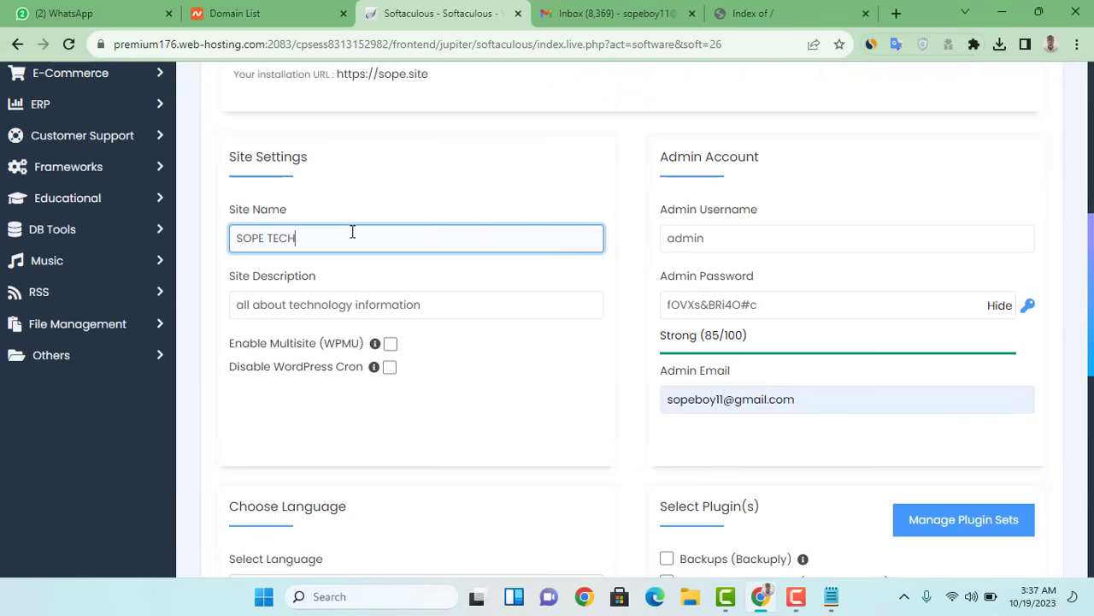
left_click(693, 237)
left_click(708, 301)
left_click(350, 293)
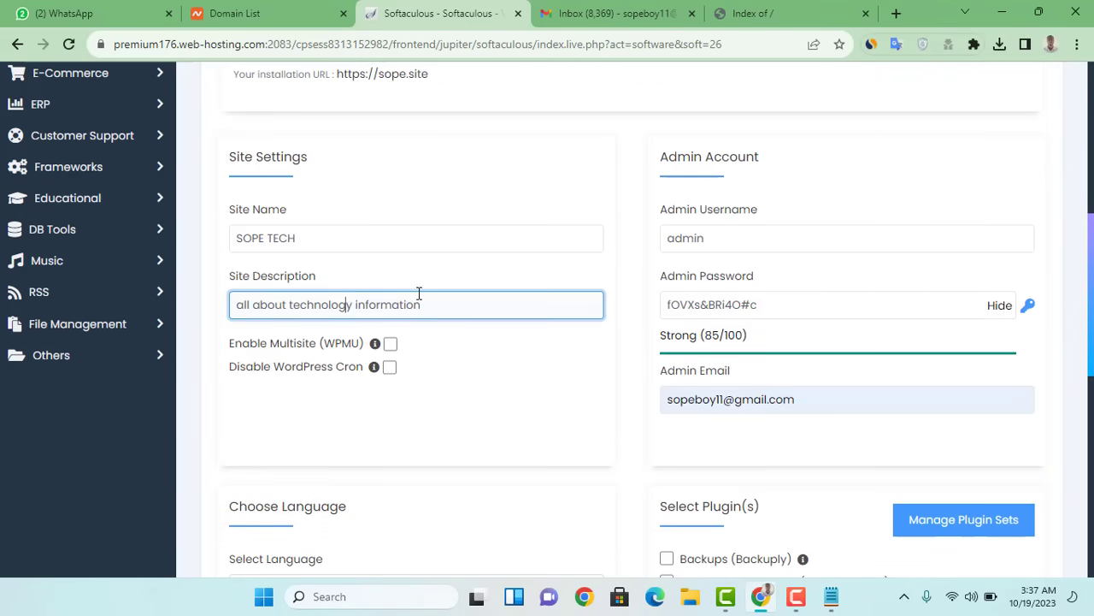
scroll(640, 335, "down", 3)
scroll(268, 283, "down", 3)
scroll(312, 302, "down", 3)
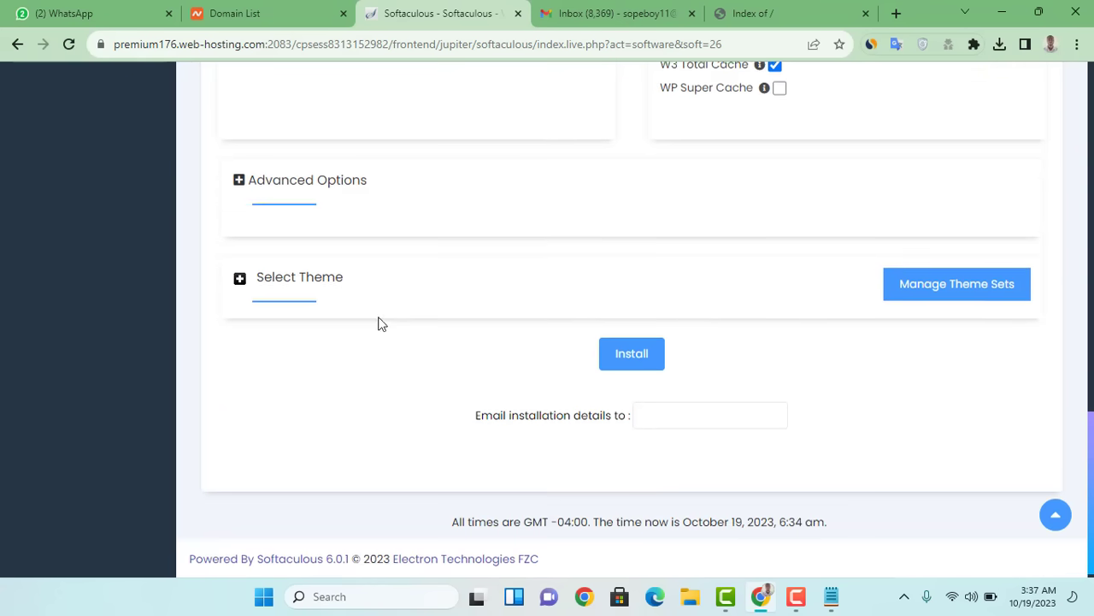
- Look at the optional theme choices without selecting one, and start the WordPress installation
left_click(241, 278)
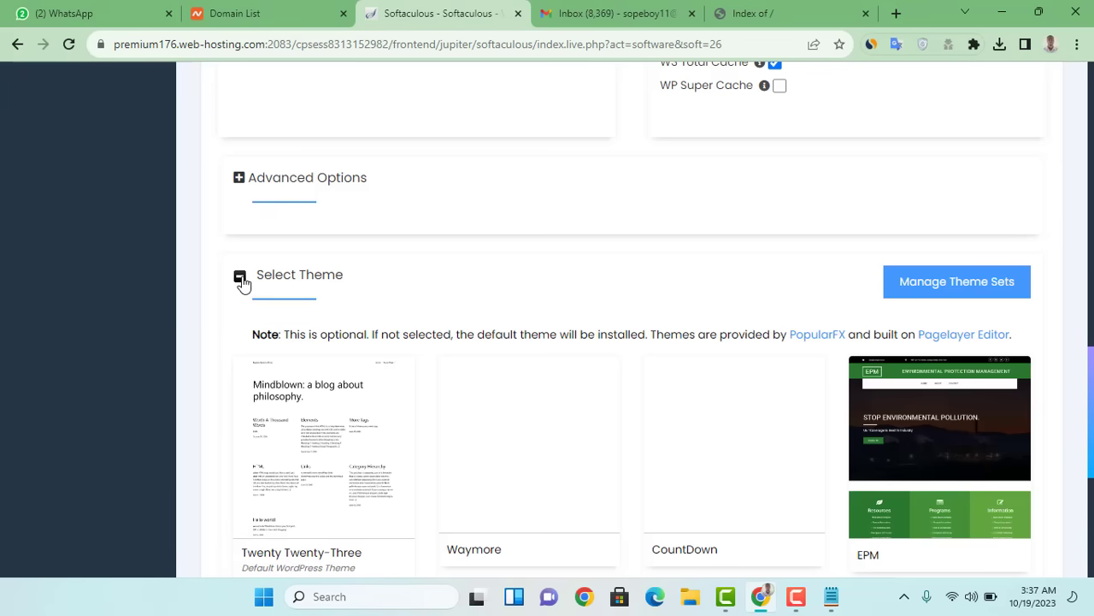
left_click(240, 279)
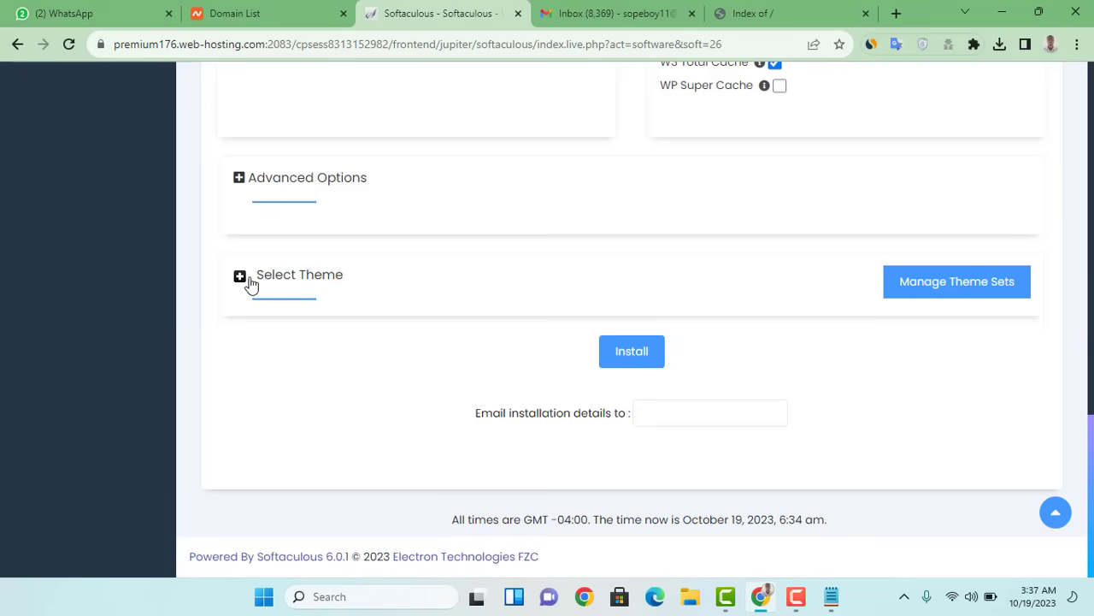
left_click(632, 357)
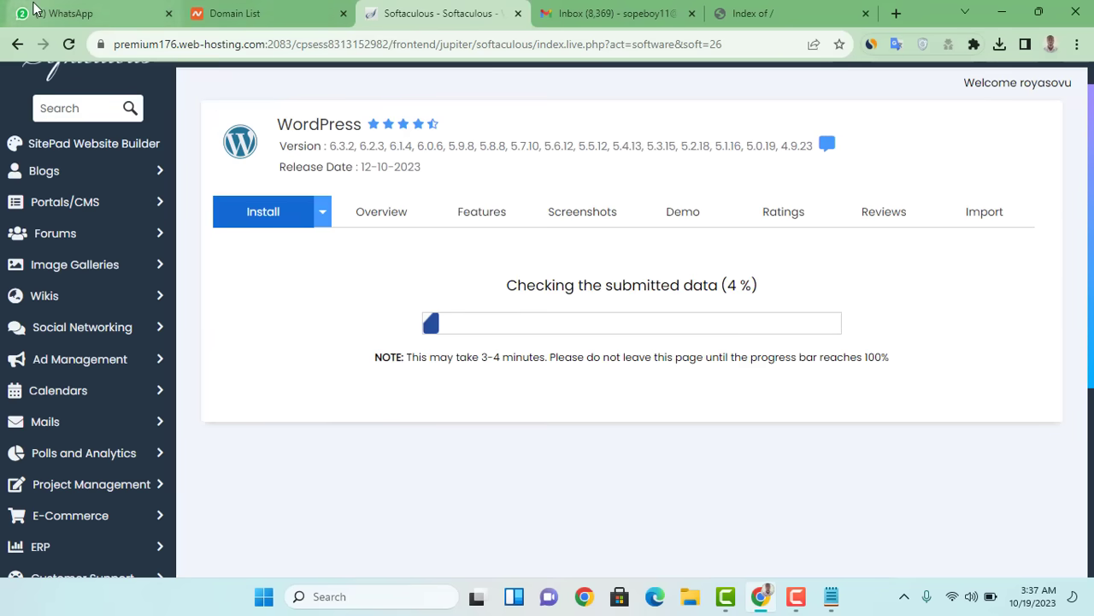
left_click(34, 9)
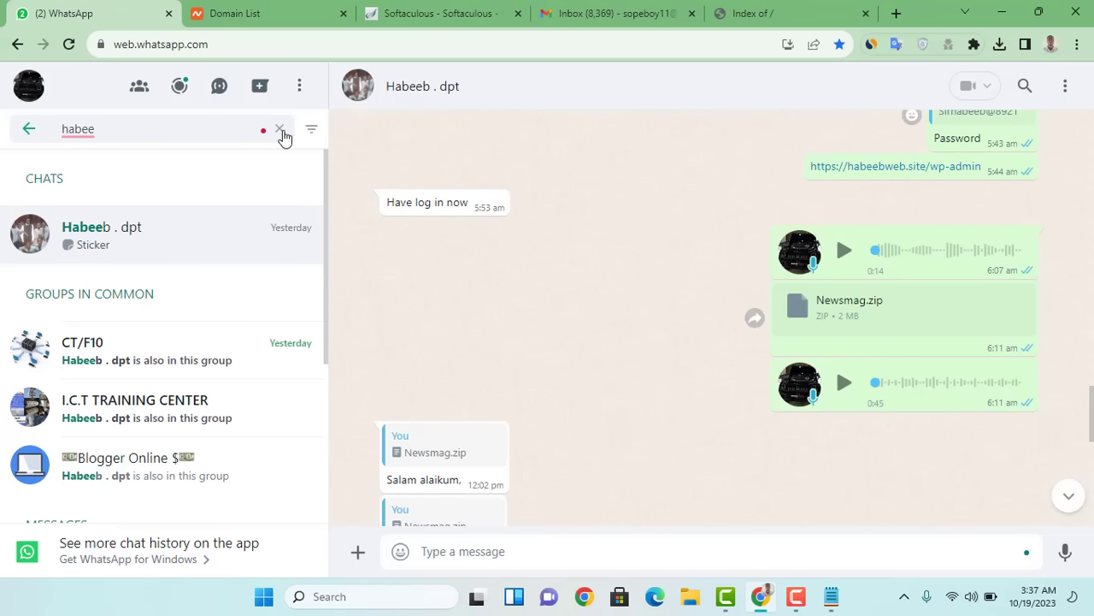
key("Escape")
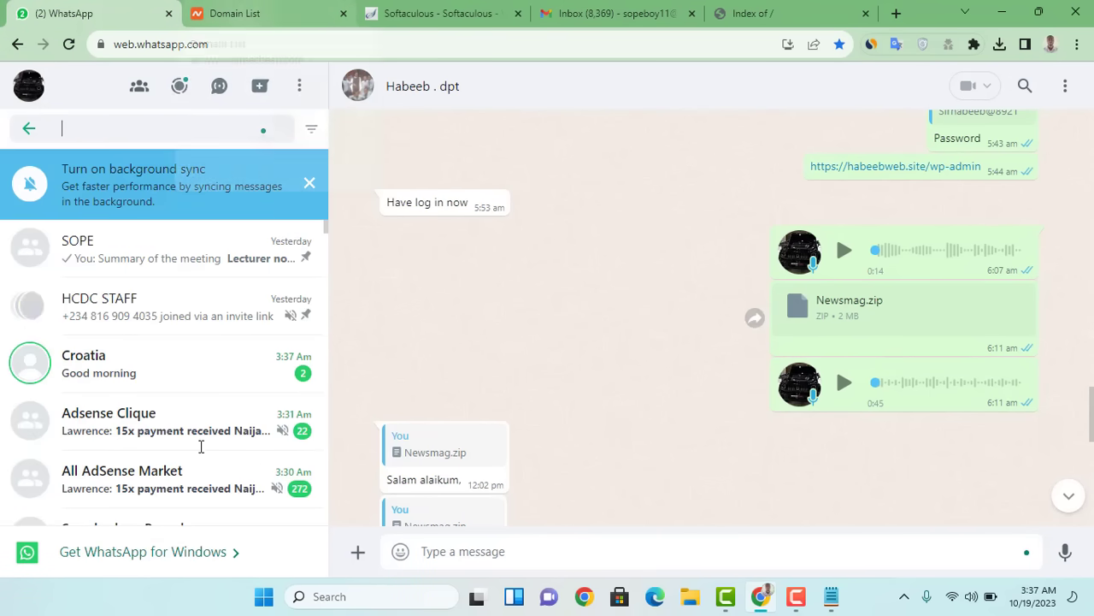
left_click(459, 20)
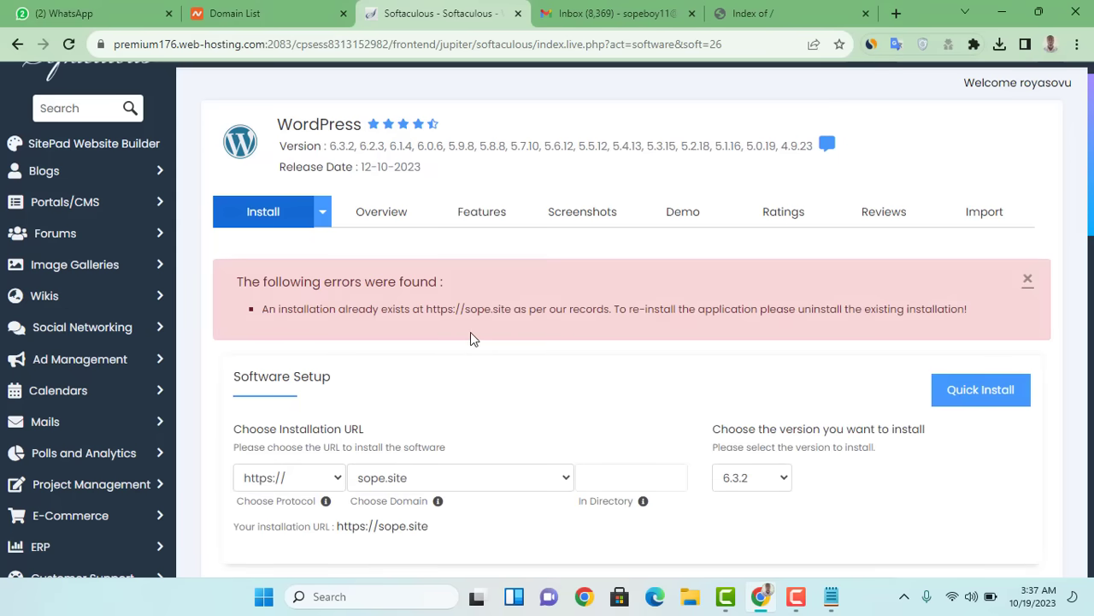
- Read the error reported above the WordPress installation form and check the chosen installation URL
scroll(474, 338, "down", 1)
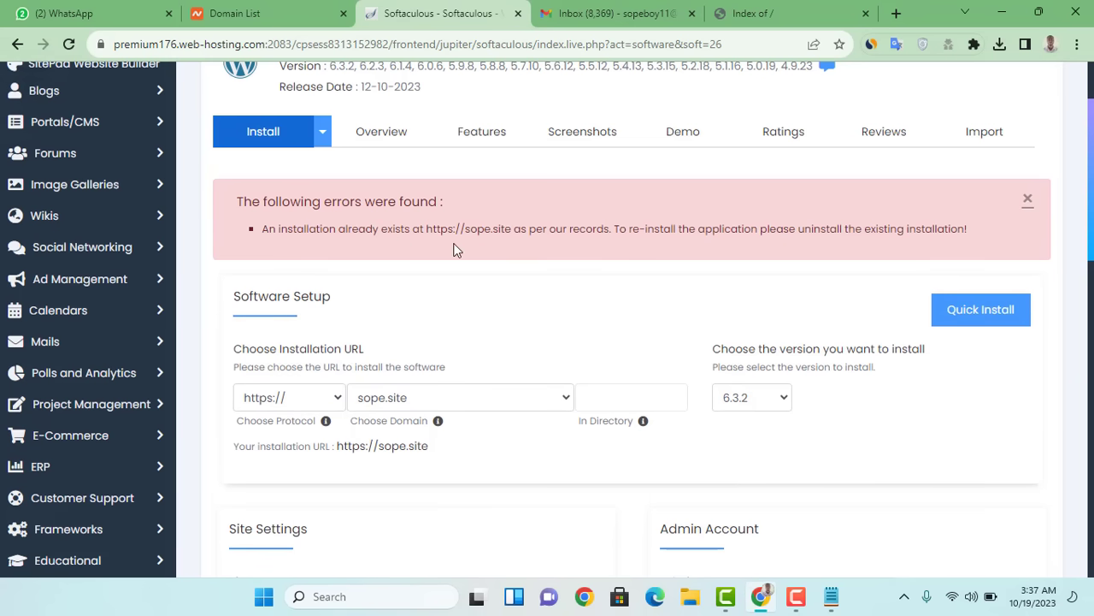
scroll(454, 248, "down", 1)
scroll(451, 248, "up", 2)
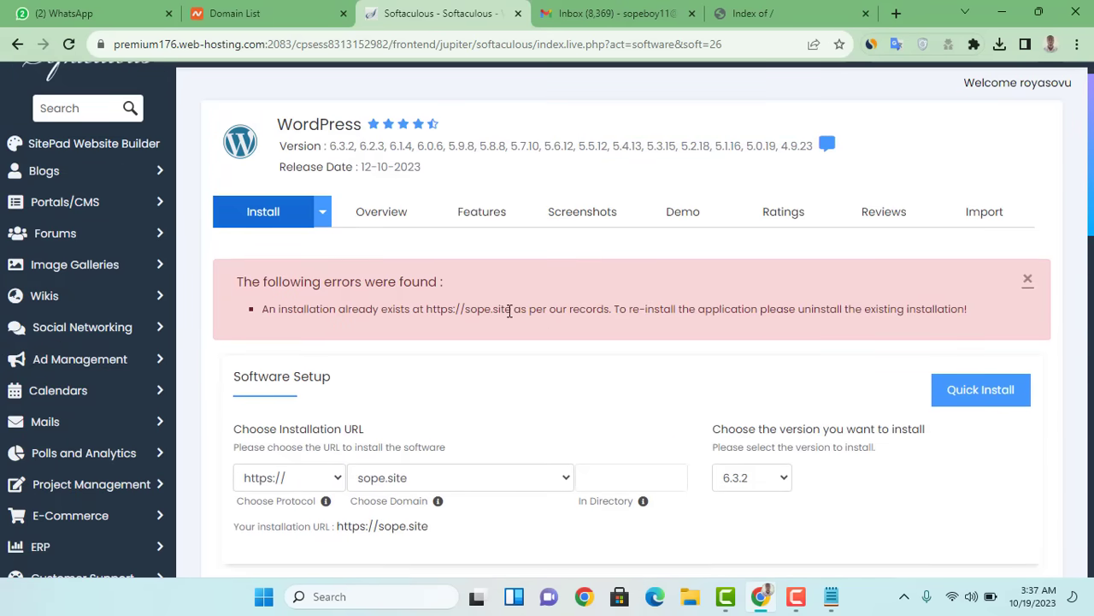
scroll(513, 323, "down", 2)
scroll(518, 325, "up", 3)
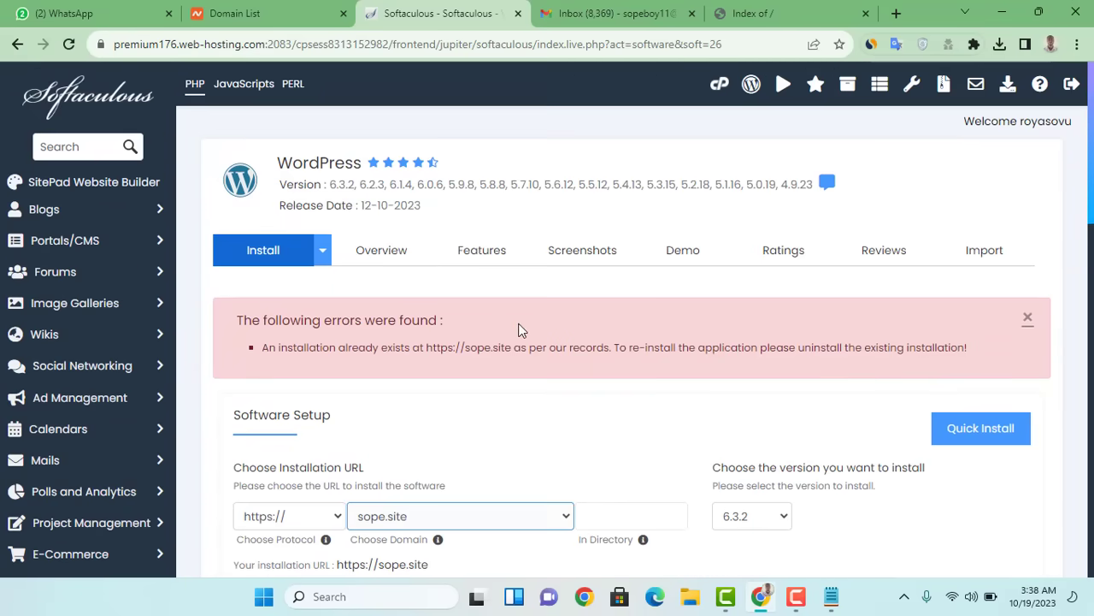
right_click(402, 246)
left_click(418, 253)
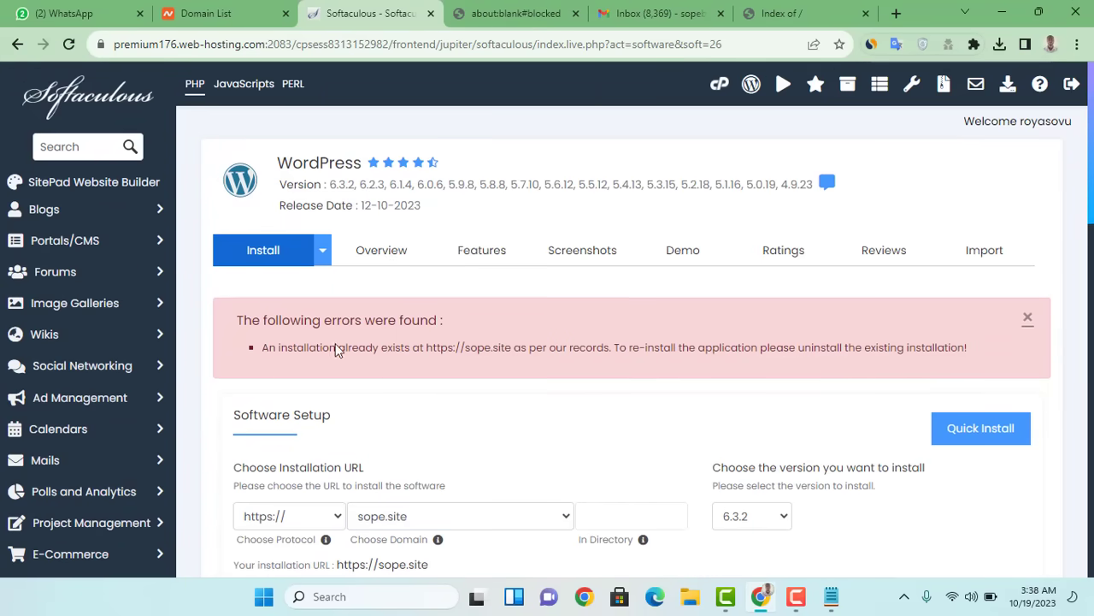
left_click(544, 10)
left_click(575, 14)
- Duplicate the Softaculous page and find the existing sope.site entry and its installation date among the current installations in the WordPress overview
right_click(396, 18)
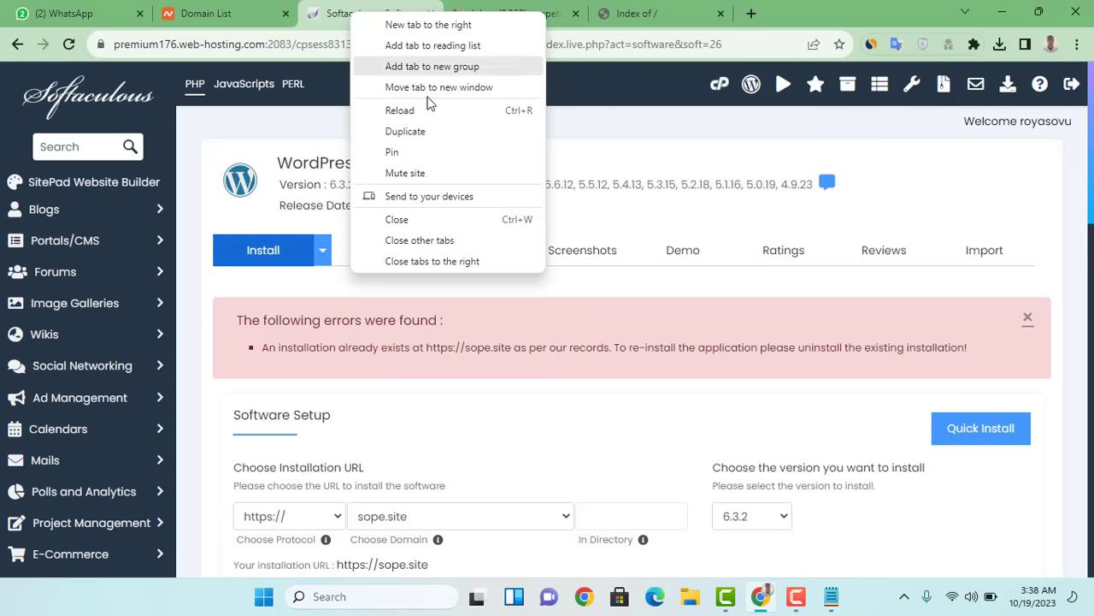
left_click(442, 135)
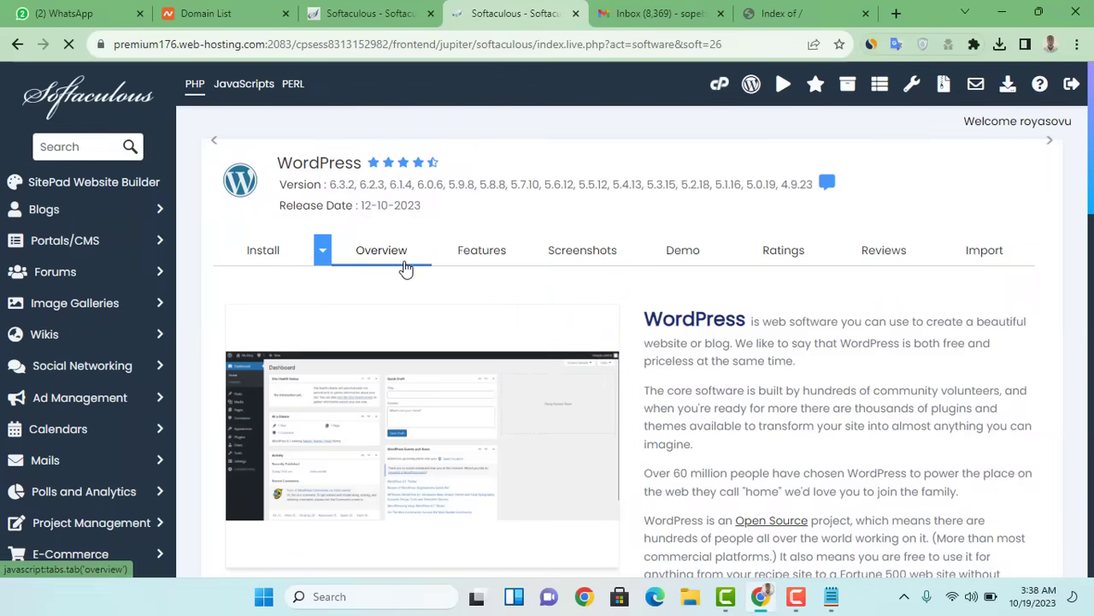
scroll(411, 258, "down", 15)
scroll(413, 256, "up", 15)
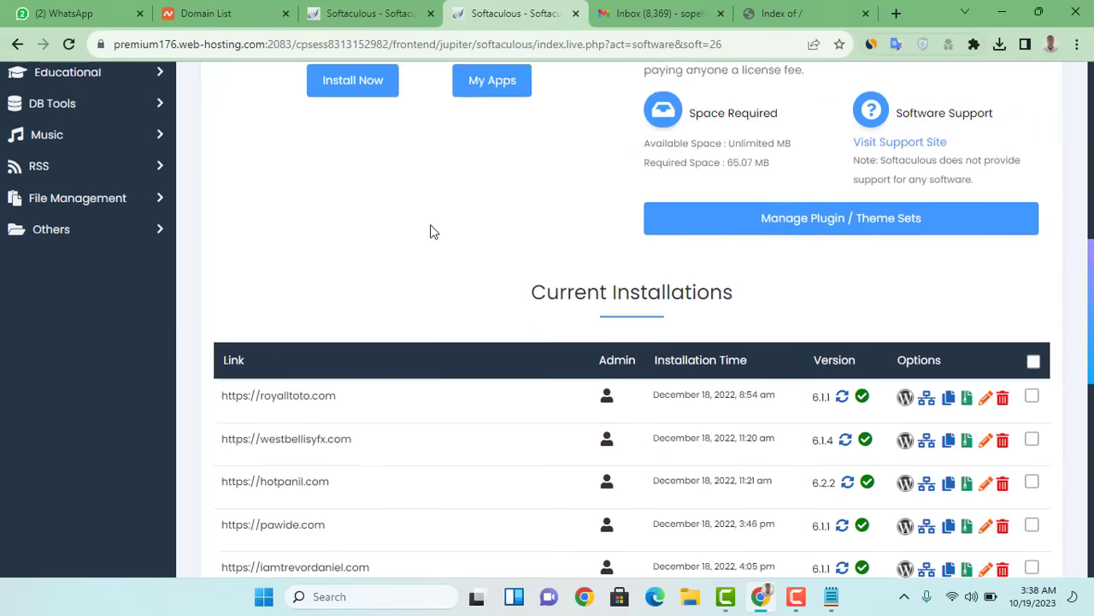
scroll(431, 257, "down", 12)
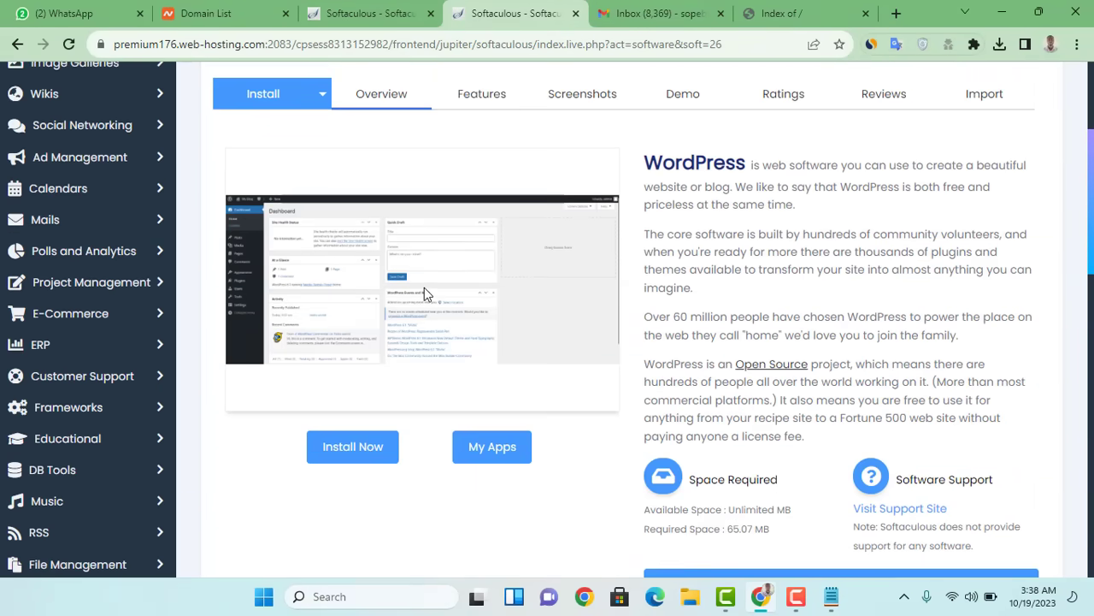
scroll(430, 289, "down", 5)
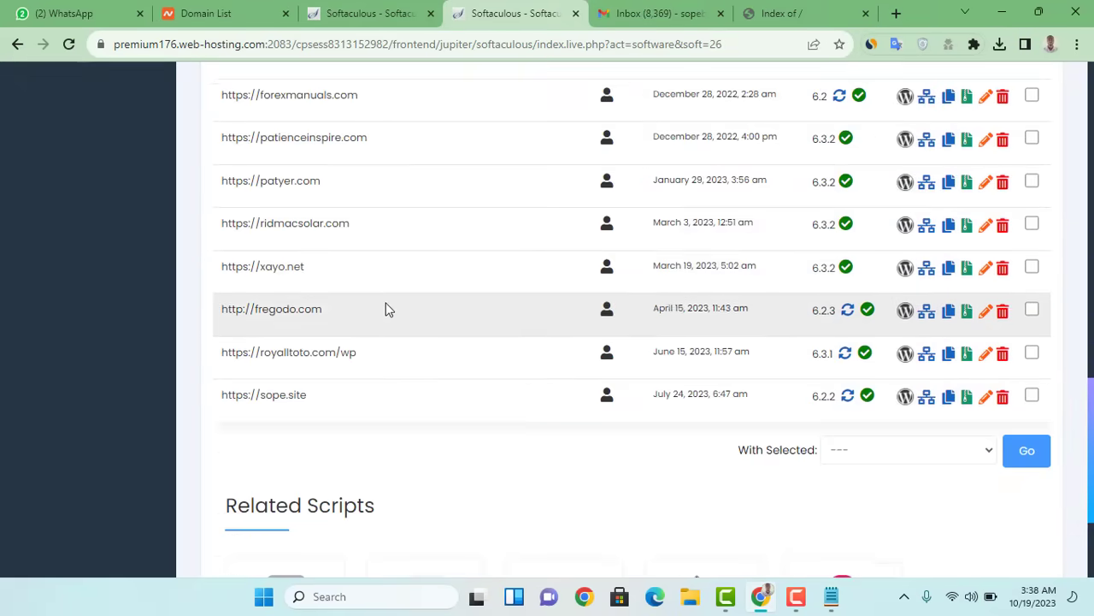
scroll(368, 283, "up", 3)
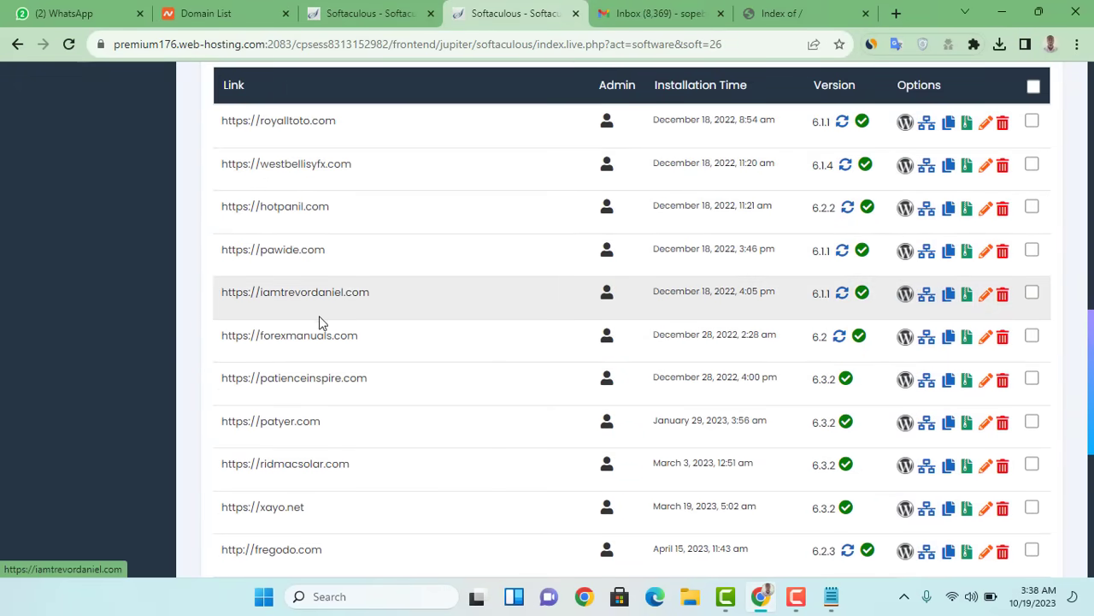
scroll(318, 315, "down", 4)
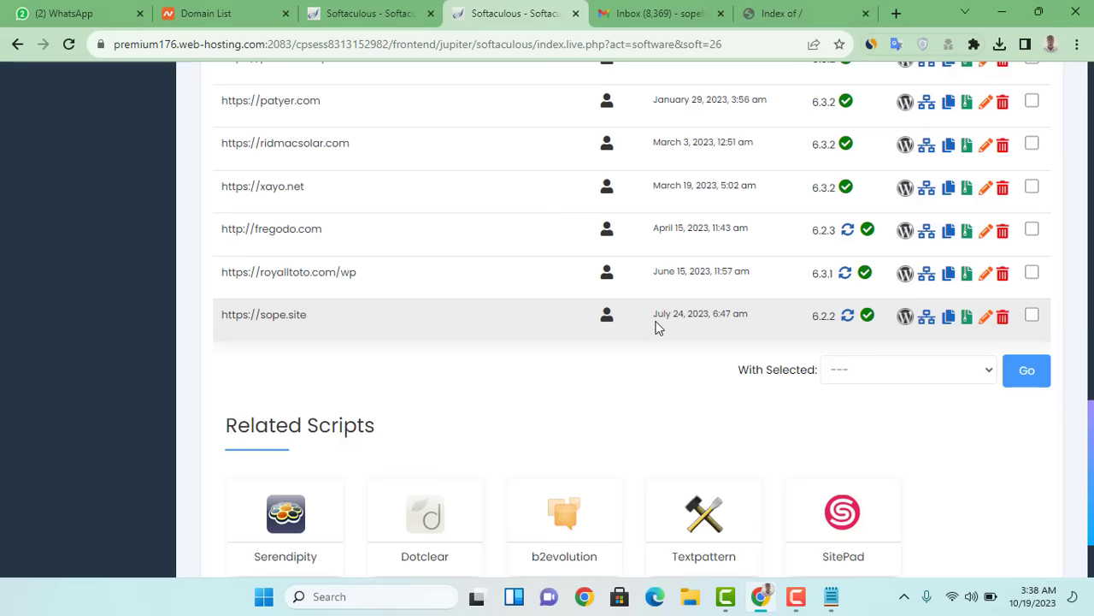
left_click_drag(652, 325, 689, 325)
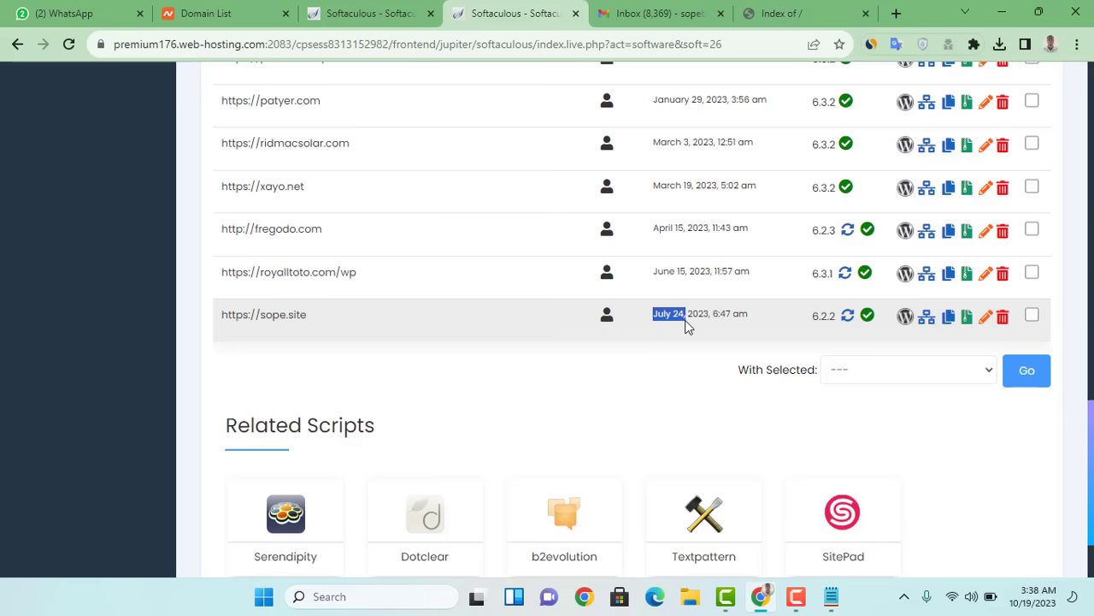
- Remove the old sope.site WordPress installation with its directory, database and database user, and close the duplicated page
left_click(1003, 320)
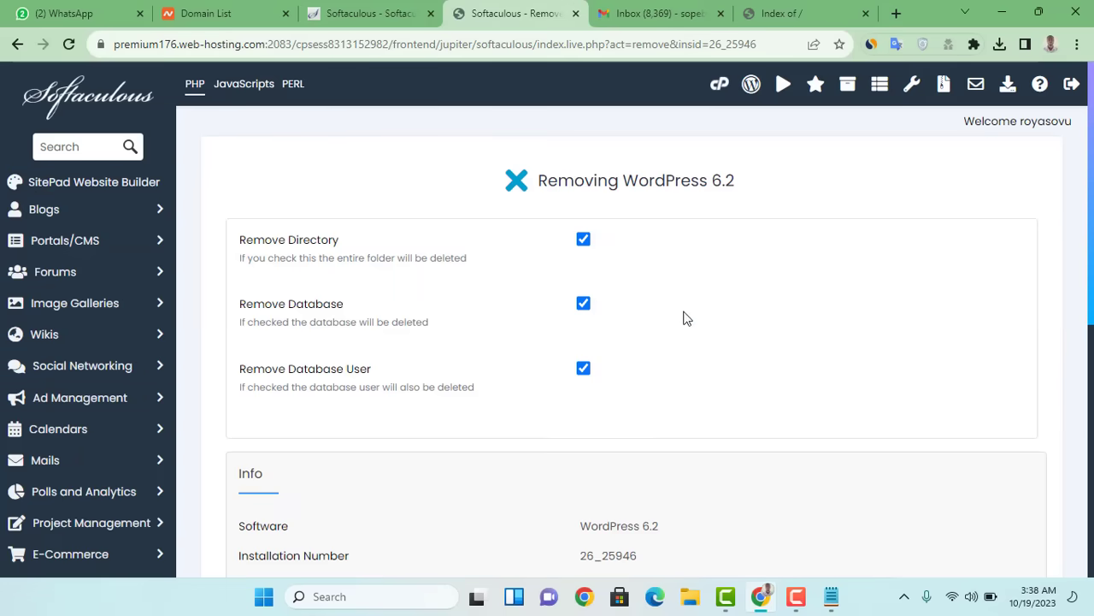
scroll(686, 316, "down", 5)
left_click(674, 468)
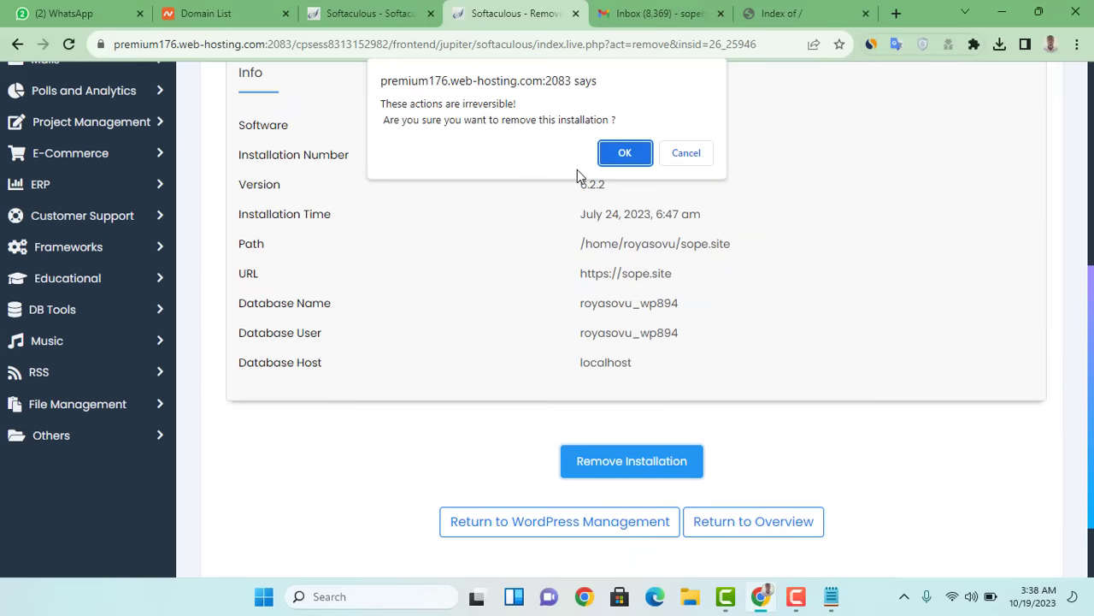
left_click(623, 151)
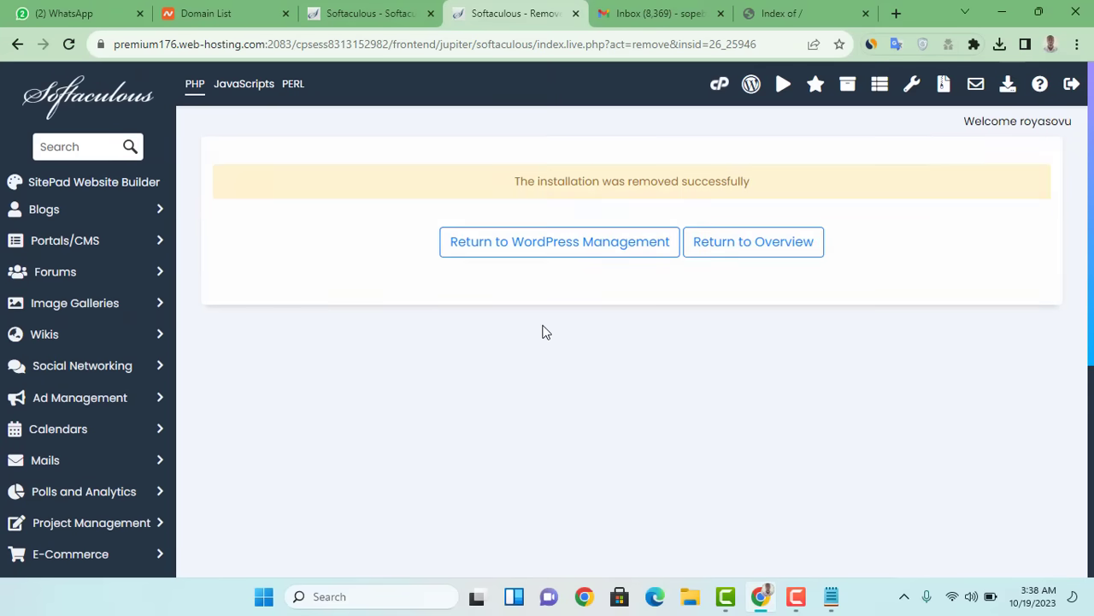
left_click(575, 13)
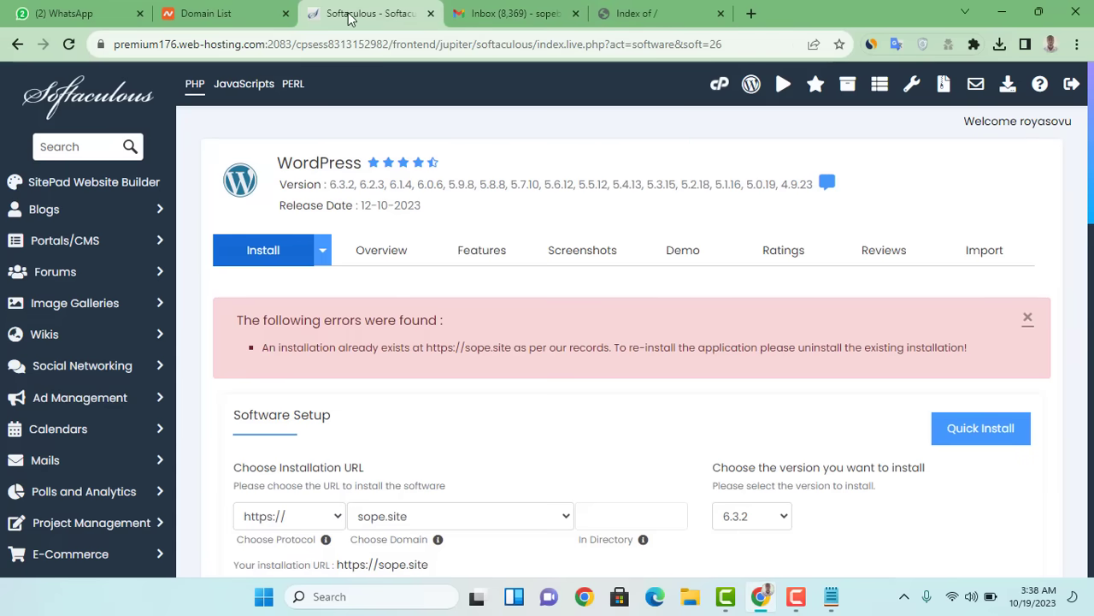
- Restart the WordPress installation on sope.site from the already filled-in Softaculous form
scroll(571, 415, "down", 10)
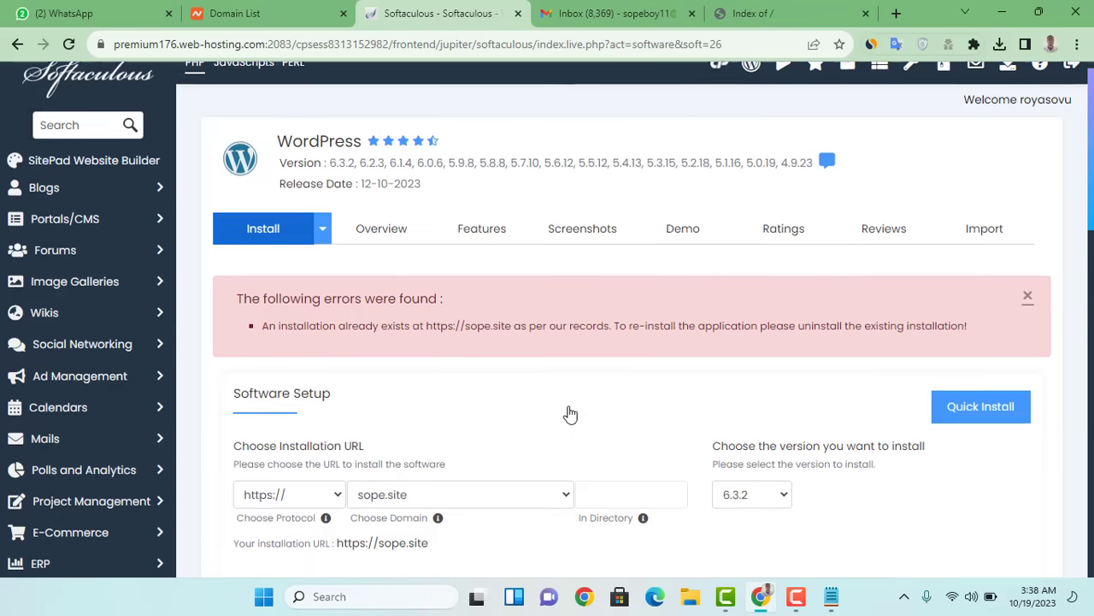
scroll(571, 416, "down", 5)
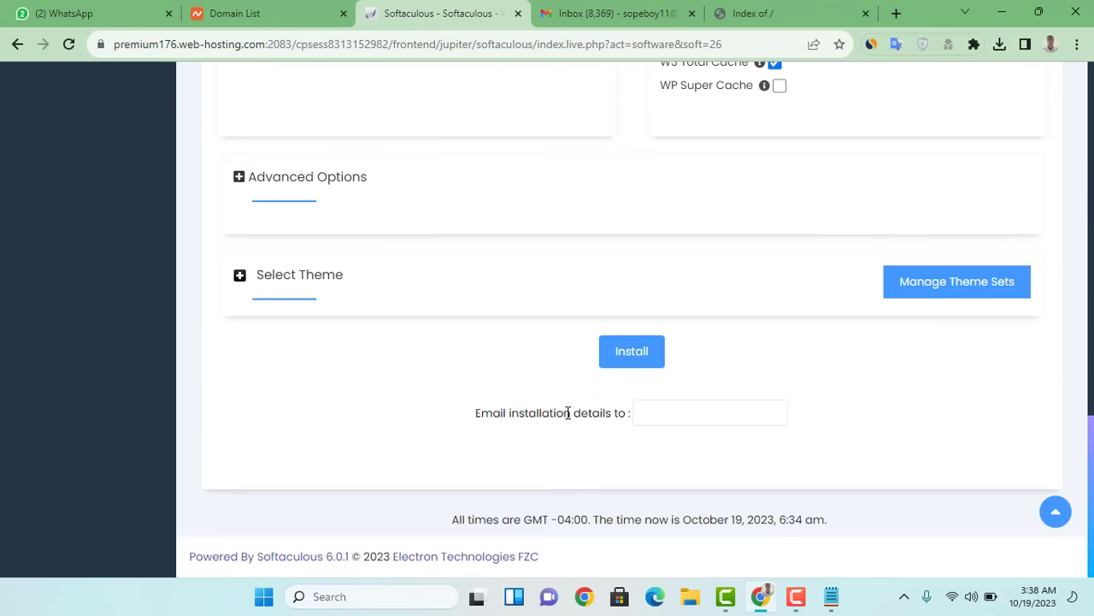
left_click(633, 357)
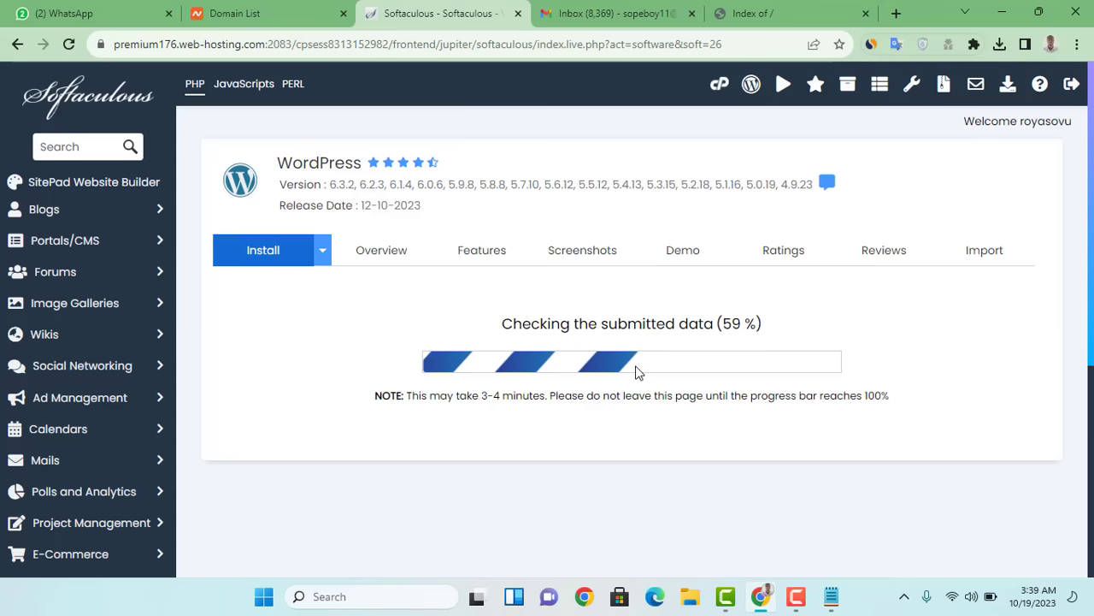
left_click(806, 605)
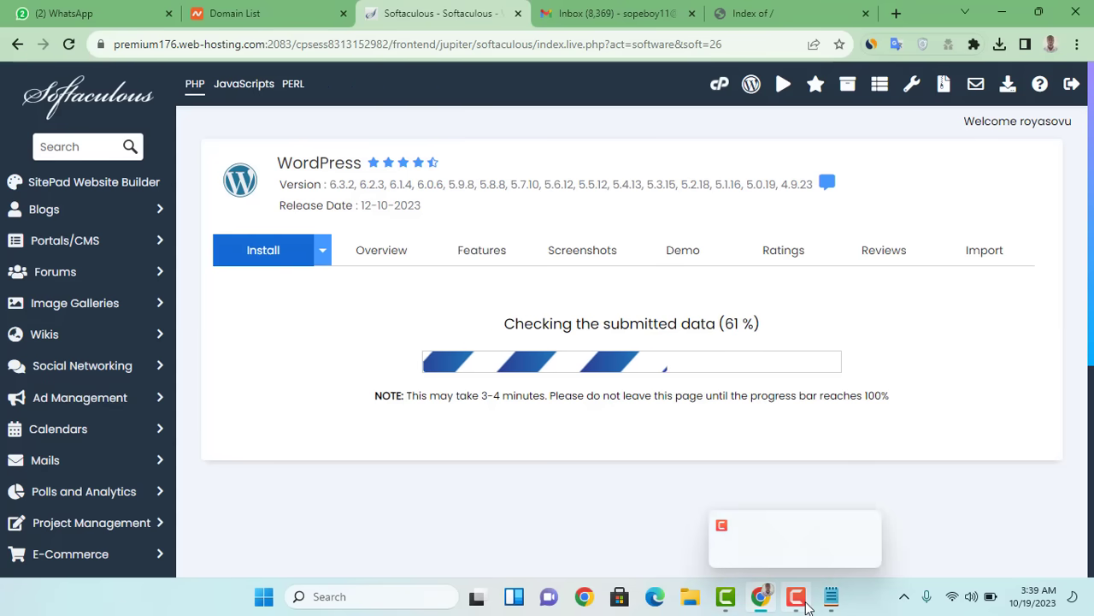
left_click(807, 604)
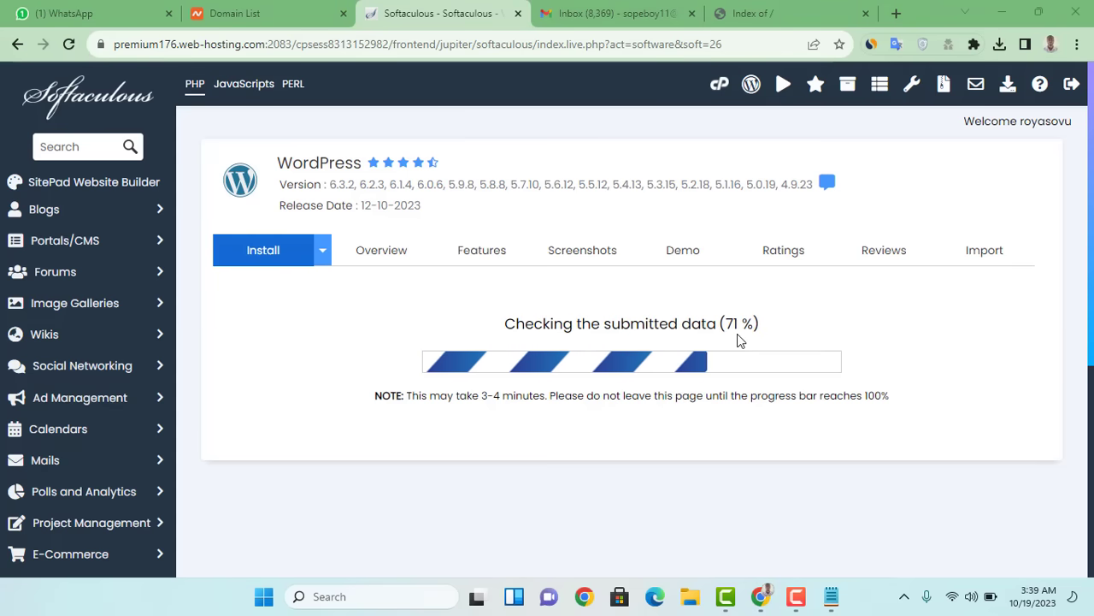
mouse_move(794, 602)
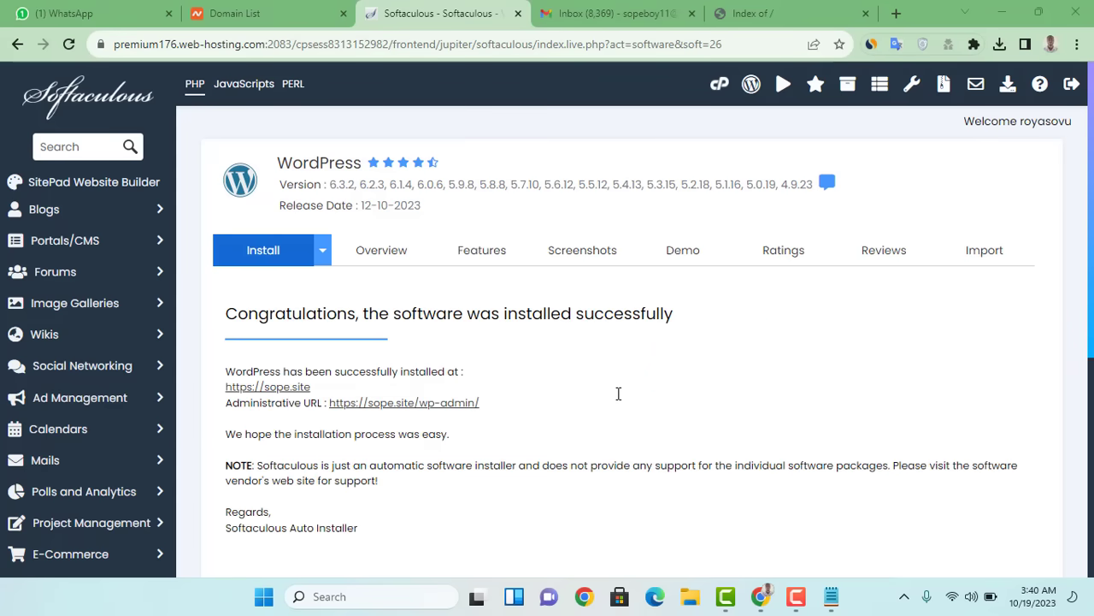
- Review the administrative URL on the installation result page, and reload sope.site to view the new site
scroll(614, 389, "down", 1)
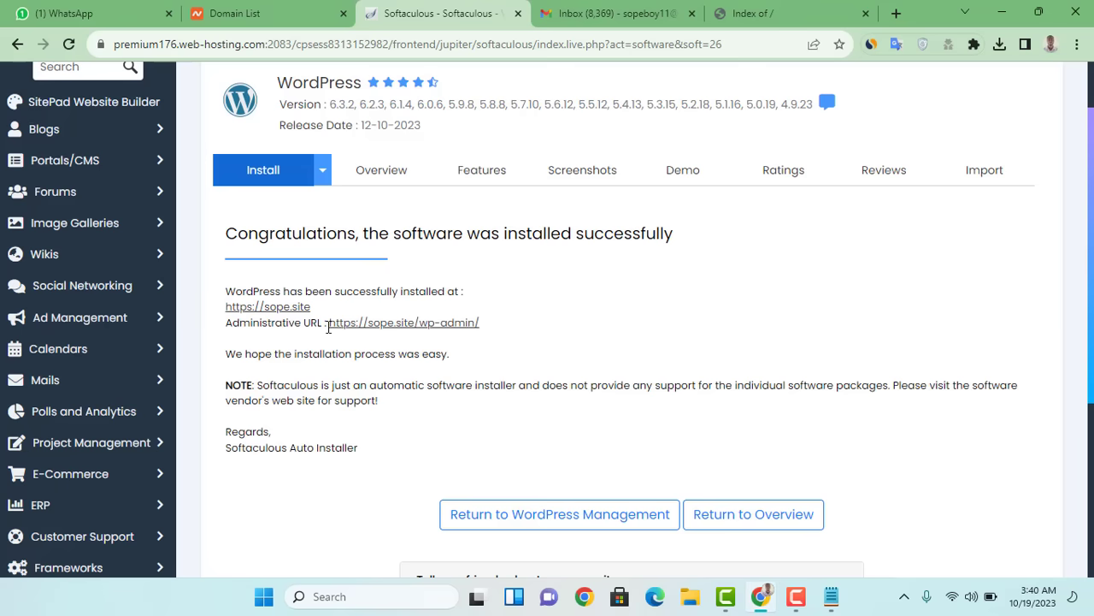
left_click_drag(327, 323, 456, 340)
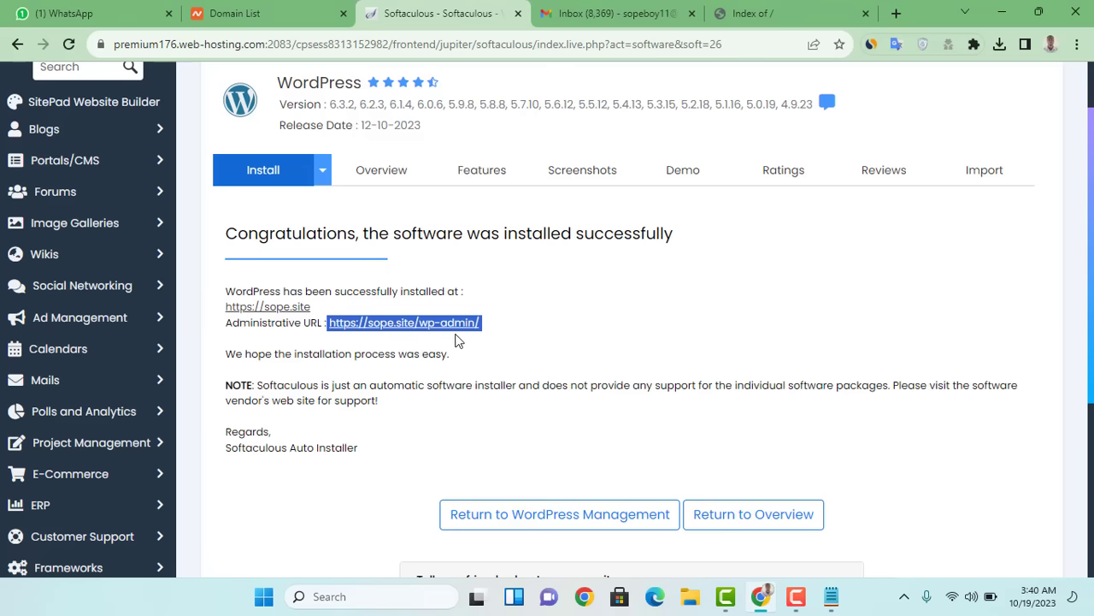
left_click(502, 341)
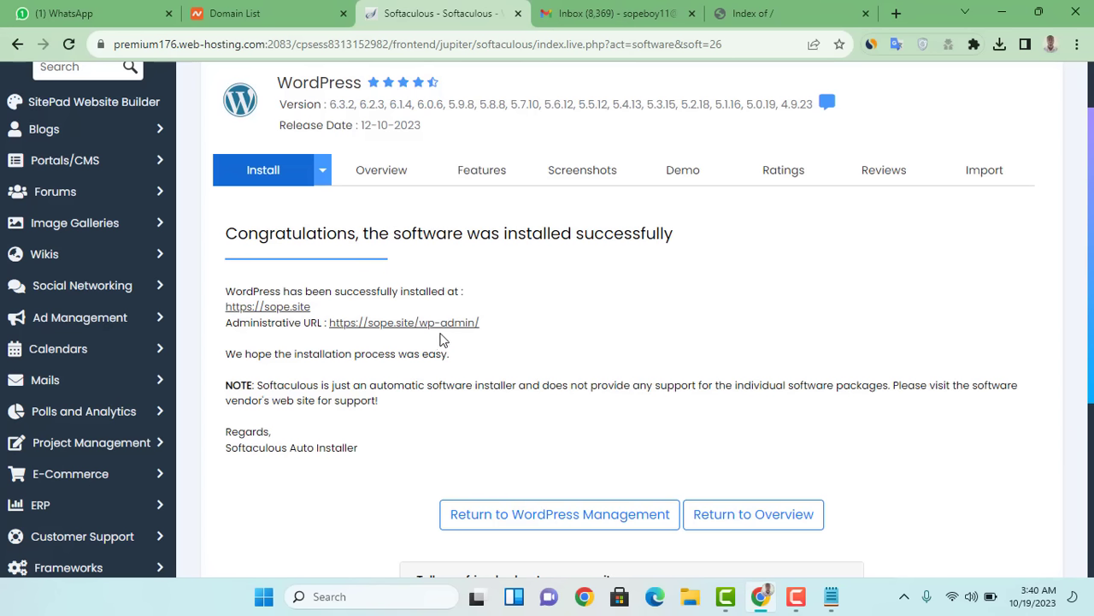
left_click(741, 25)
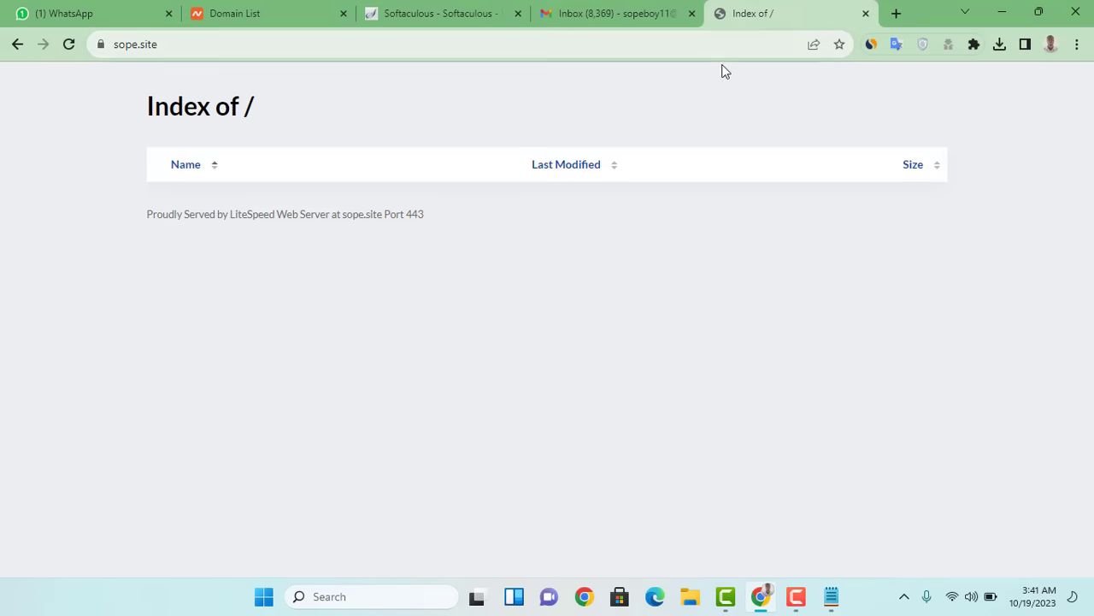
left_click(67, 46)
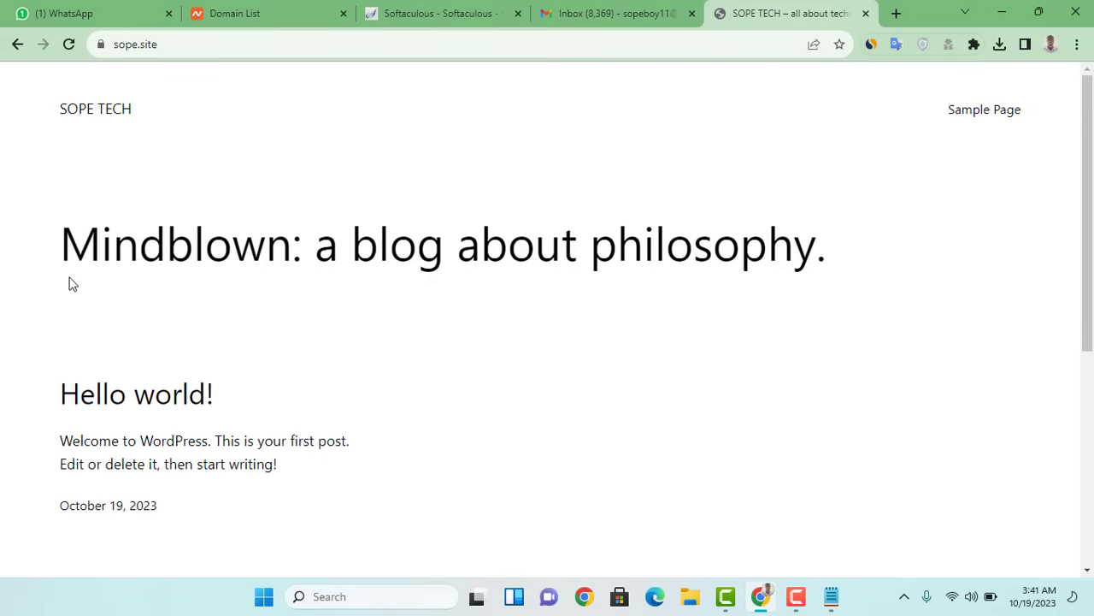
left_click(470, 12)
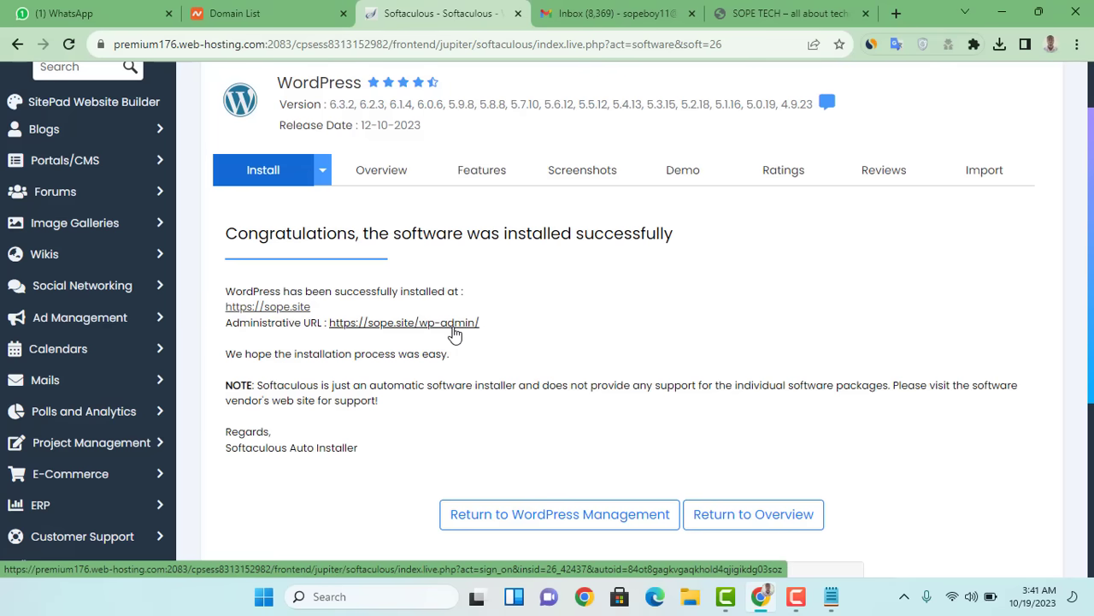
left_click(744, 14)
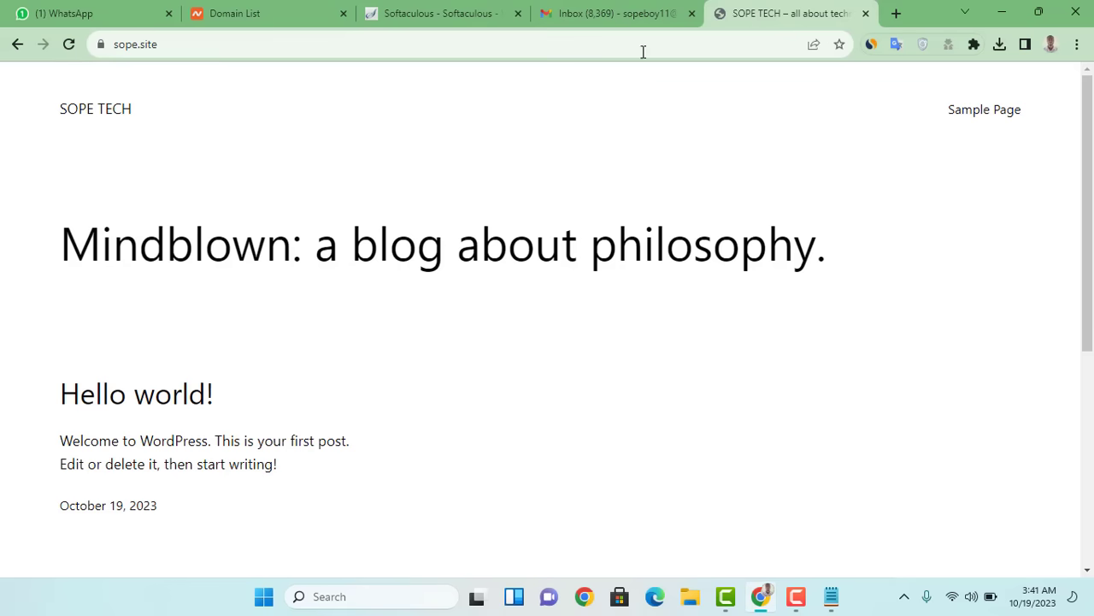
left_click(620, 41)
left_click(622, 44)
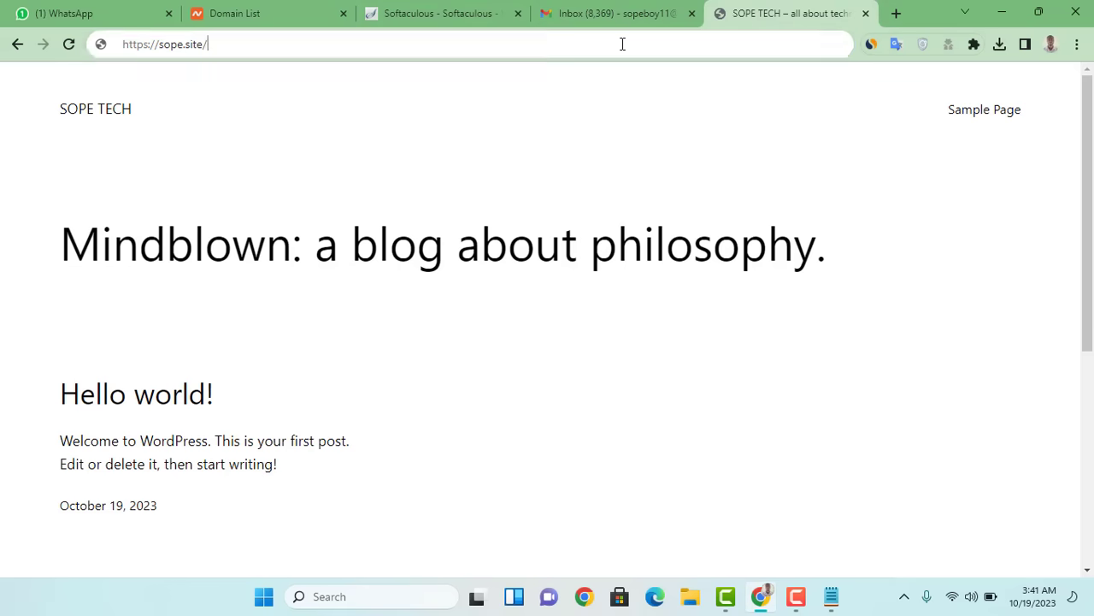
type("wp-ad")
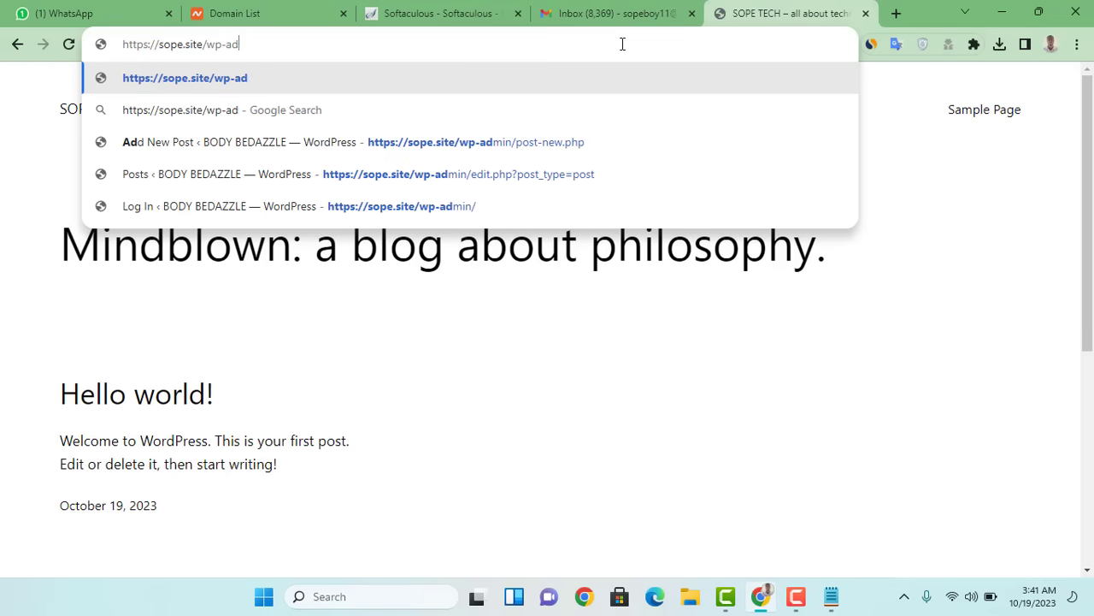
type("min")
key("Return")
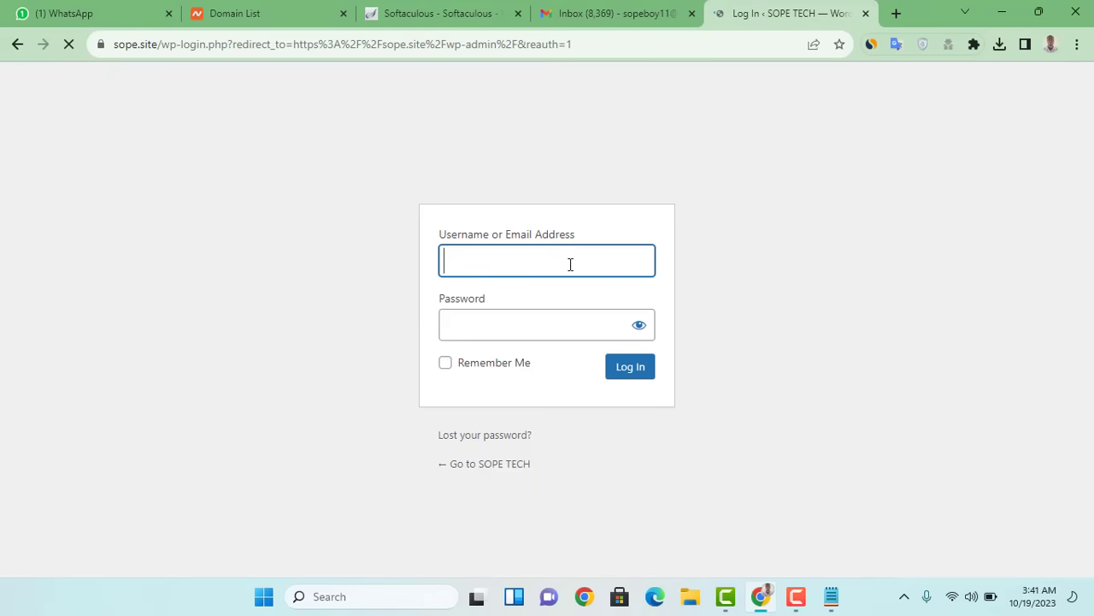
- Enter admin as the login username and copy the saved account password from the Notepad note
left_click(568, 264)
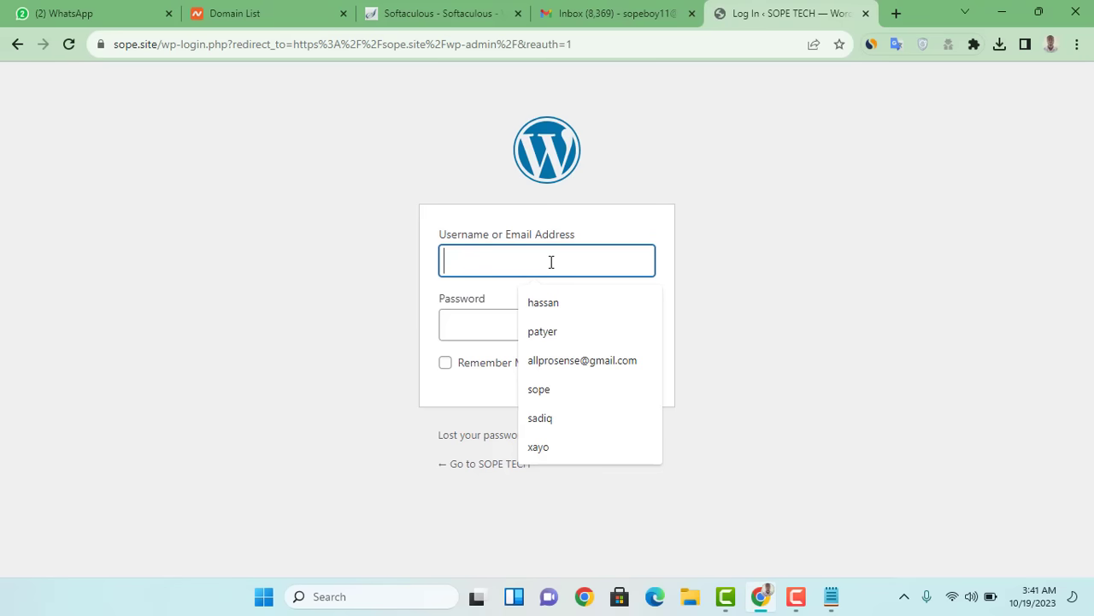
type("admin")
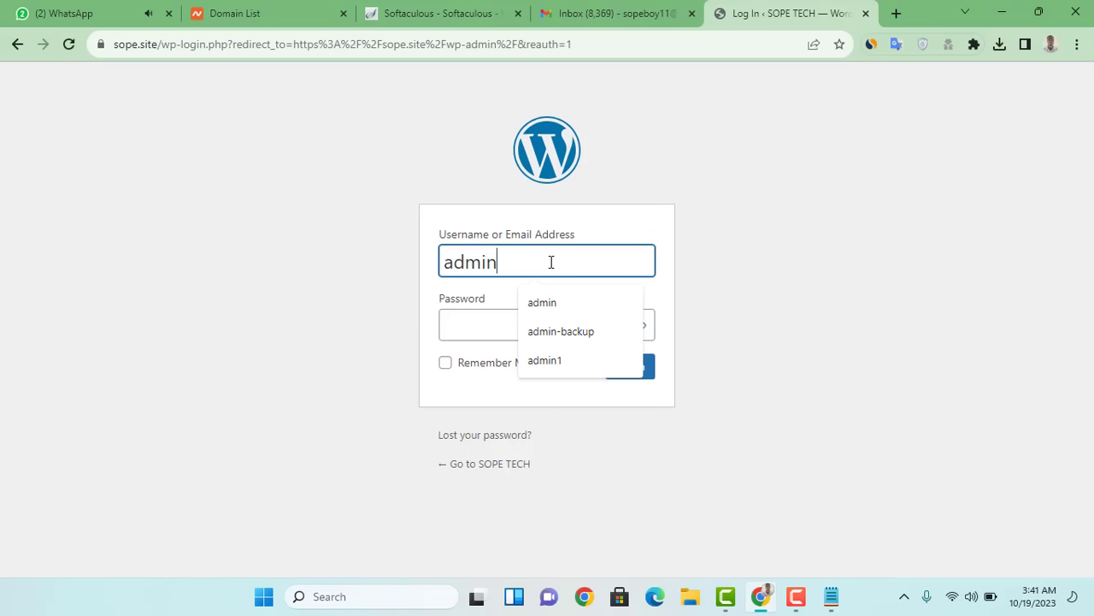
left_click(709, 285)
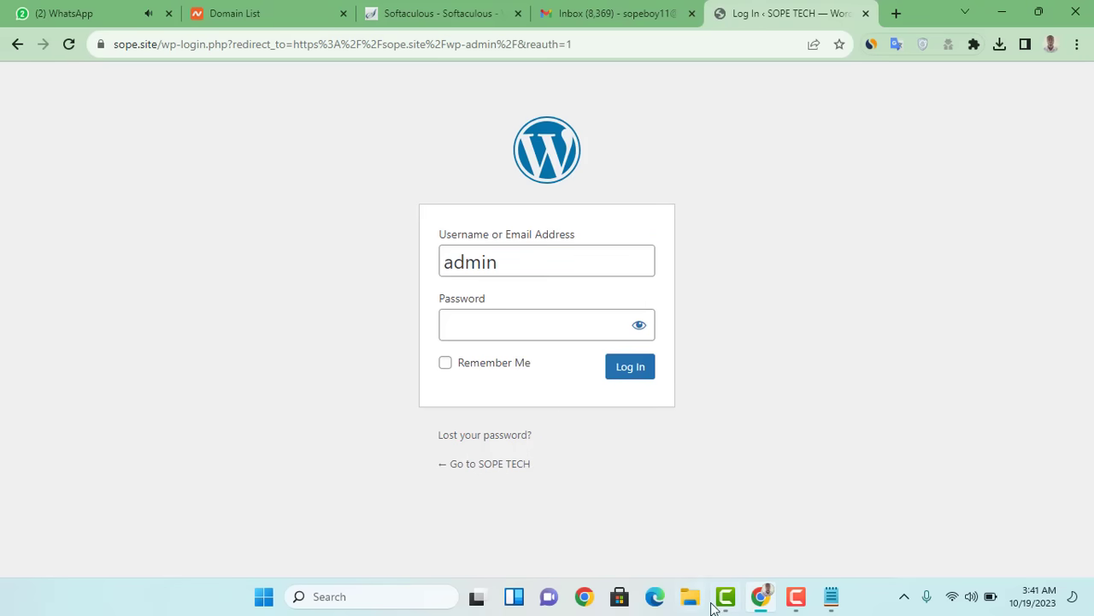
left_click(834, 603)
left_click_drag(198, 108, 40, 103)
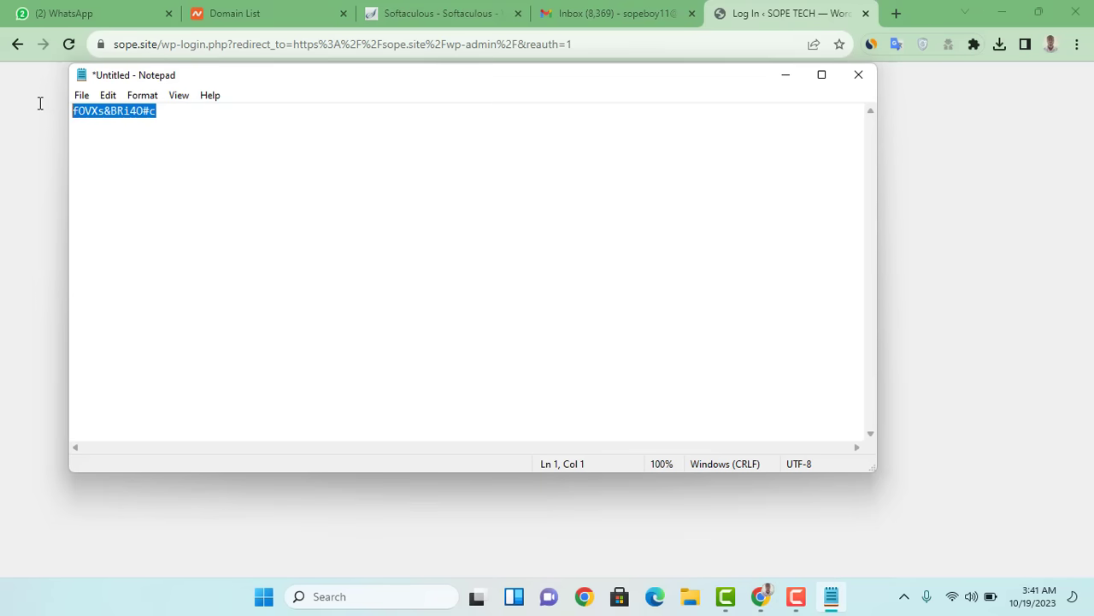
right_click(98, 119)
left_click(134, 169)
key("alt+Tab")
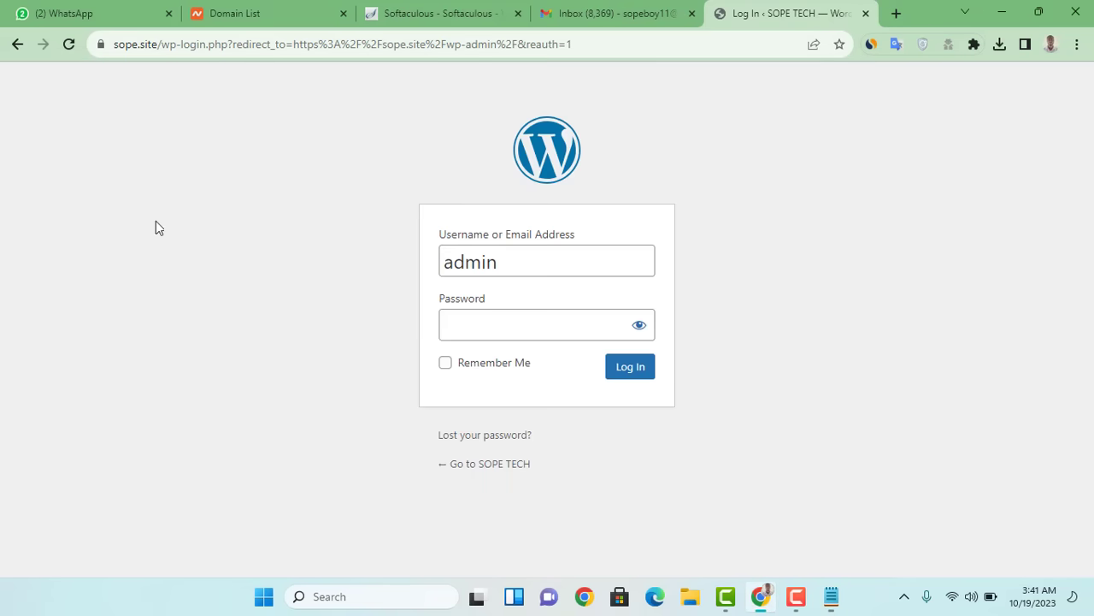
- Paste the copied account password into the login form and log in to the WordPress dashboard
left_click(514, 334)
right_click(514, 333)
left_click(579, 230)
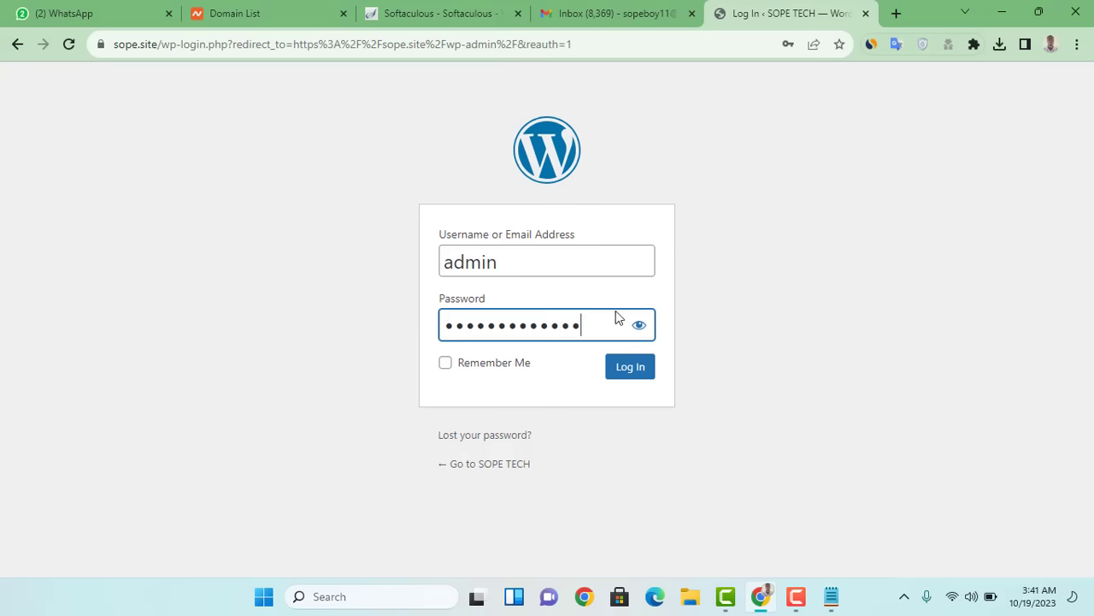
left_click(630, 368)
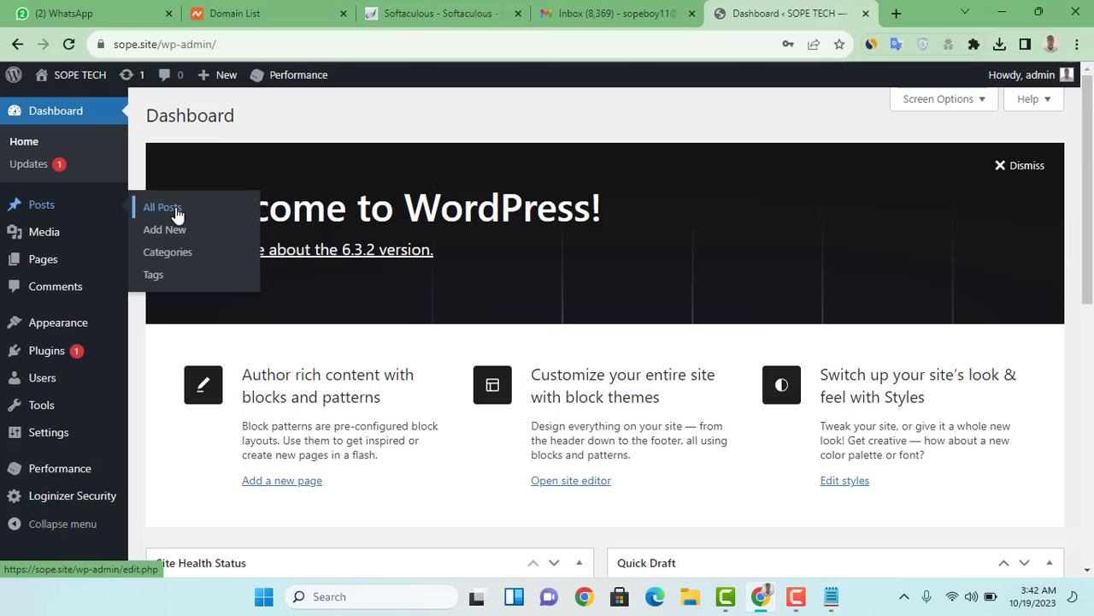
- Open the SOPE TECH front page from the dashboard in a new browser tab and view it
mouse_move(62, 271)
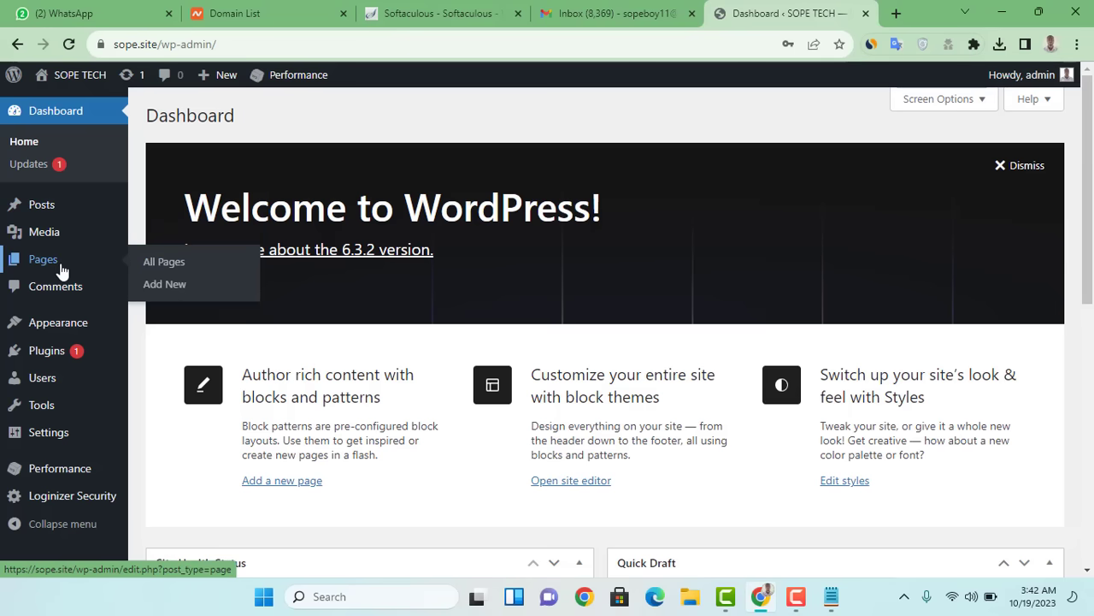
mouse_move(63, 328)
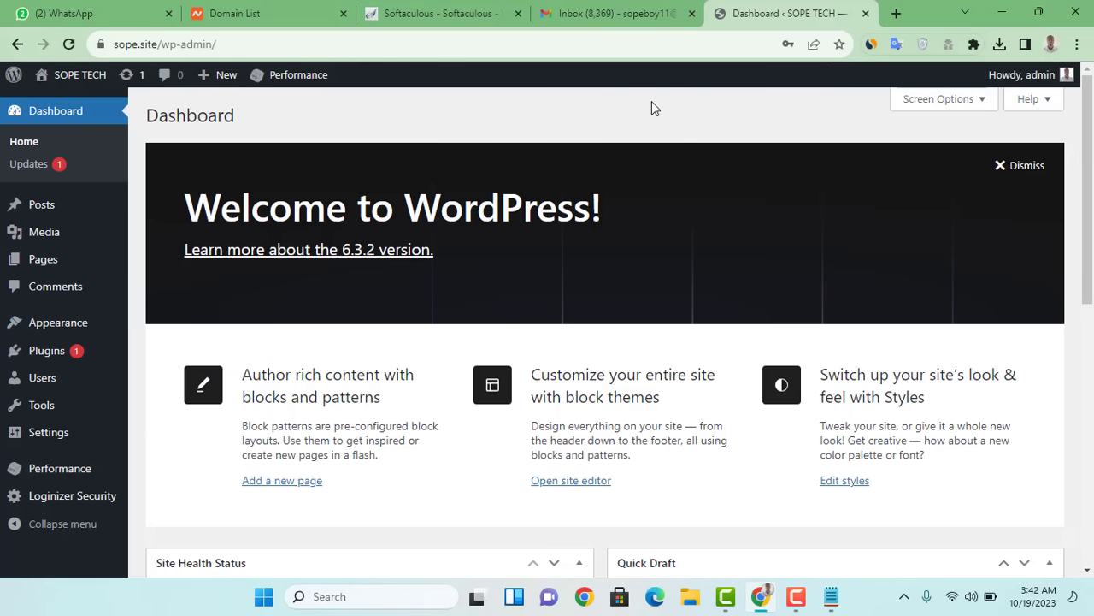
mouse_move(68, 74)
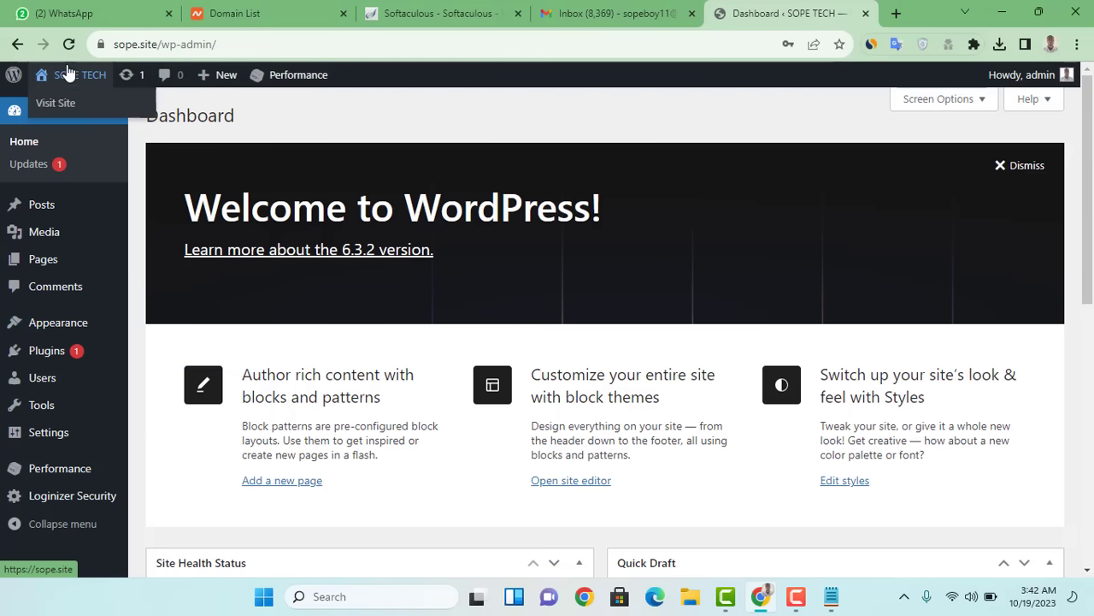
right_click(68, 105)
left_click(101, 117)
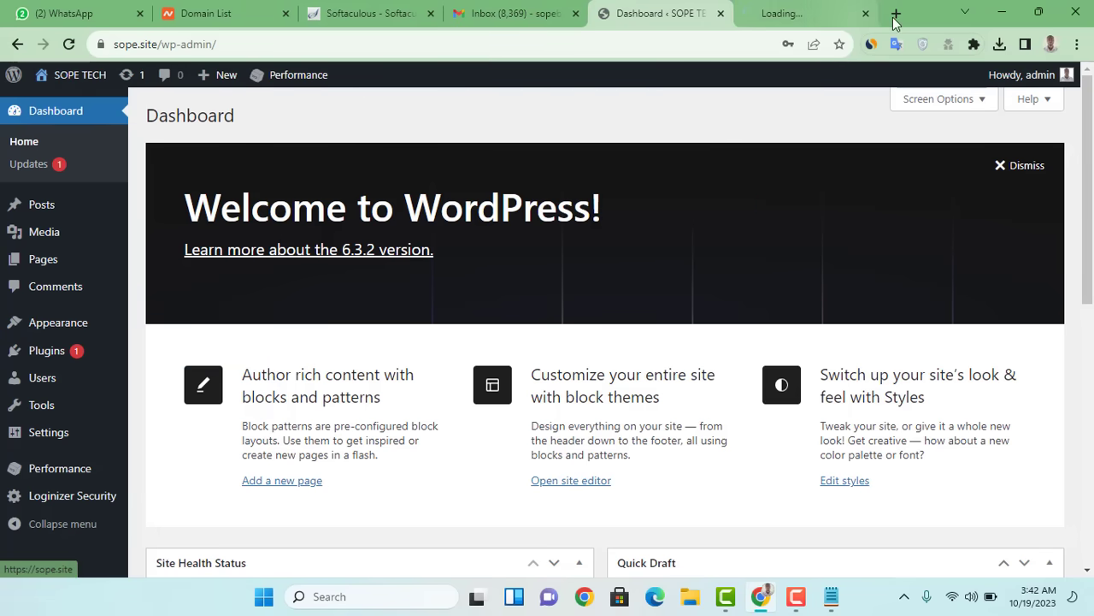
left_click(825, 17)
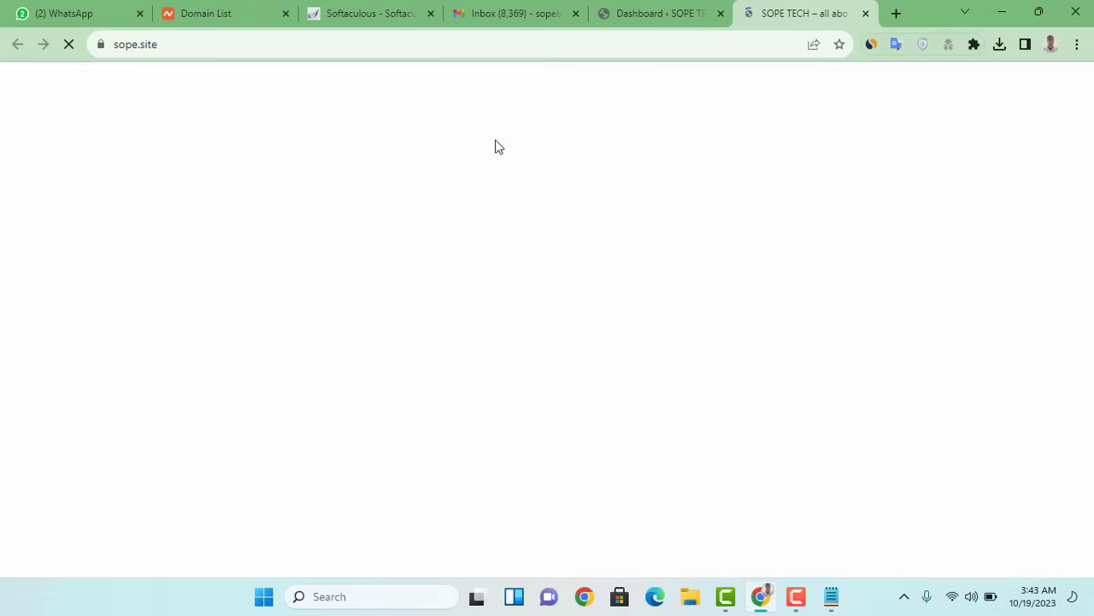
left_click(655, 13)
left_click(778, 18)
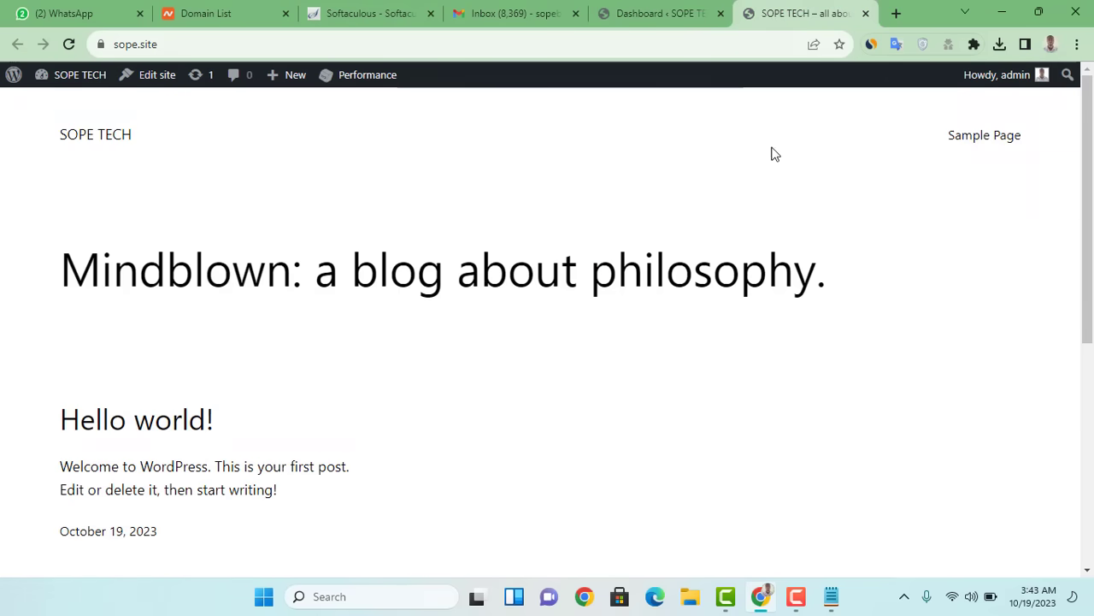
- Return to the dashboard, go to the installed themes and open the page for adding a new theme
left_click(632, 5)
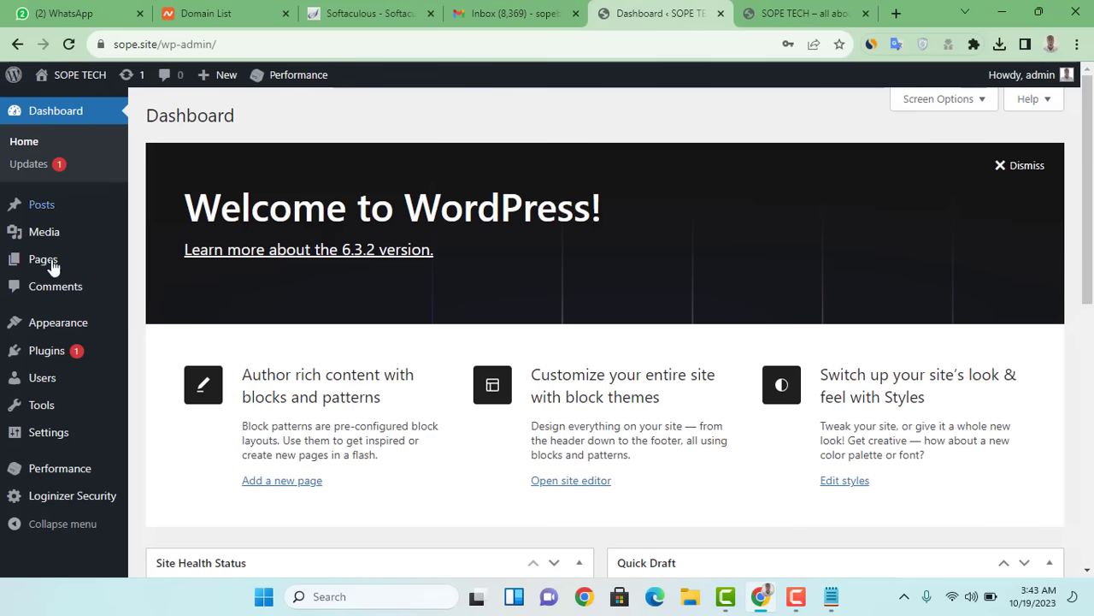
left_click(142, 325)
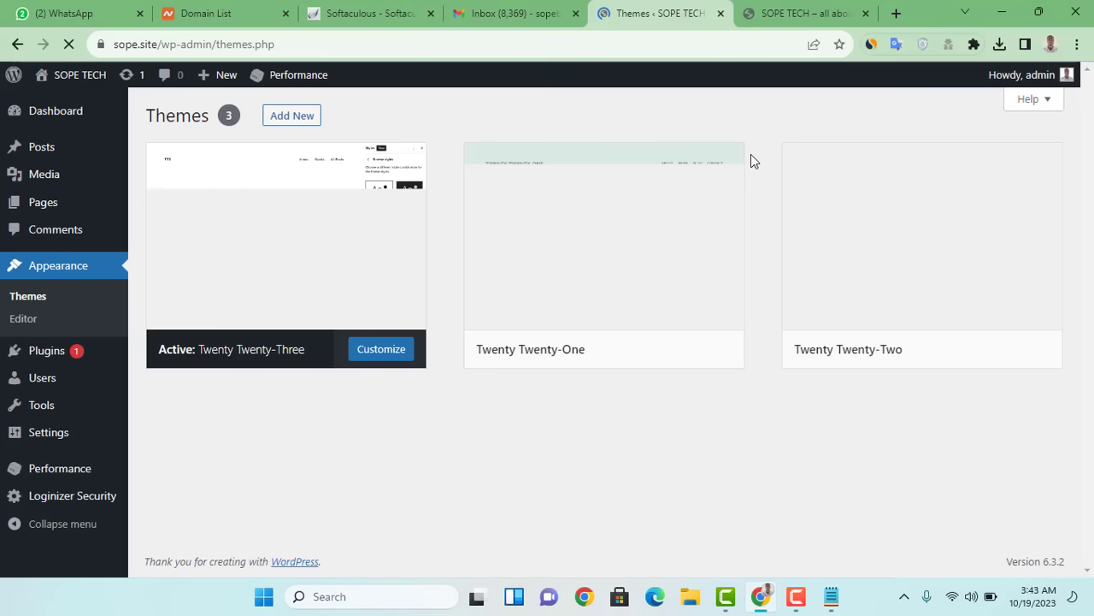
mouse_move(986, 267)
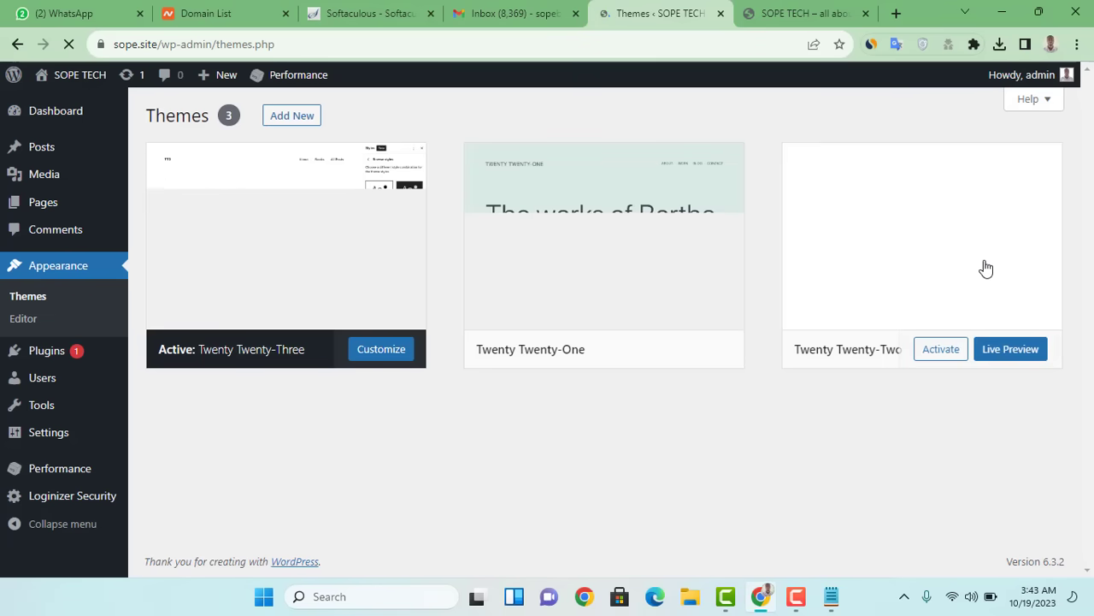
mouse_move(647, 330)
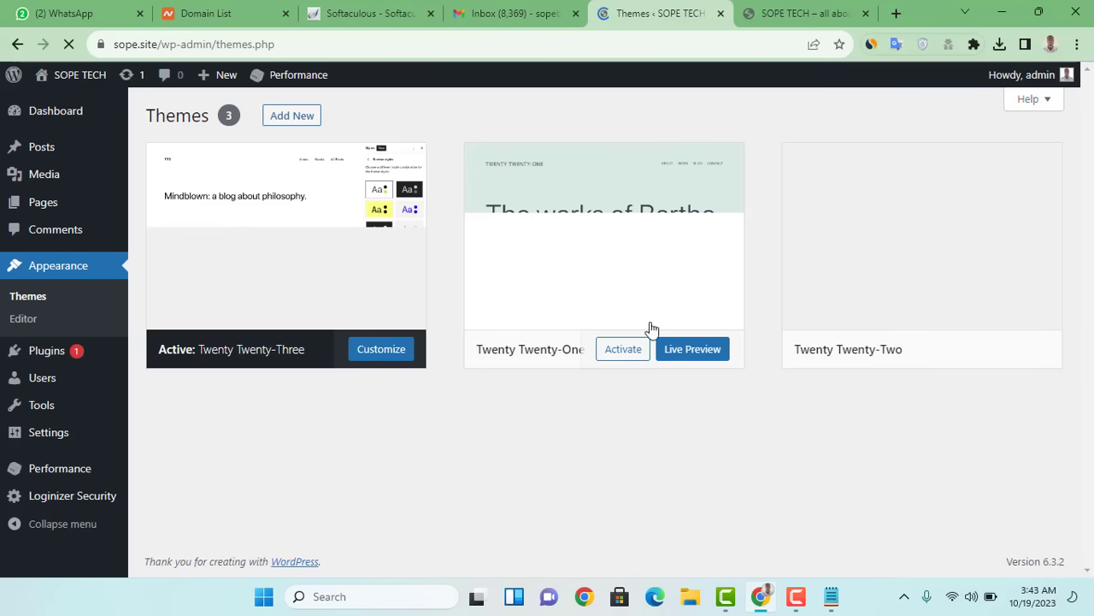
left_click(293, 126)
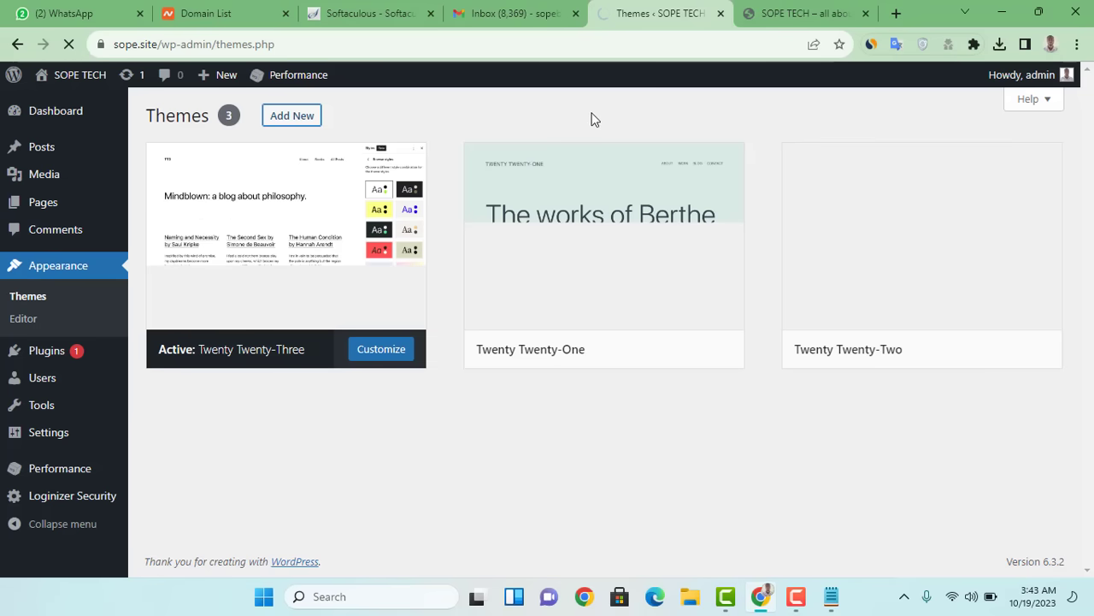
mouse_move(665, 220)
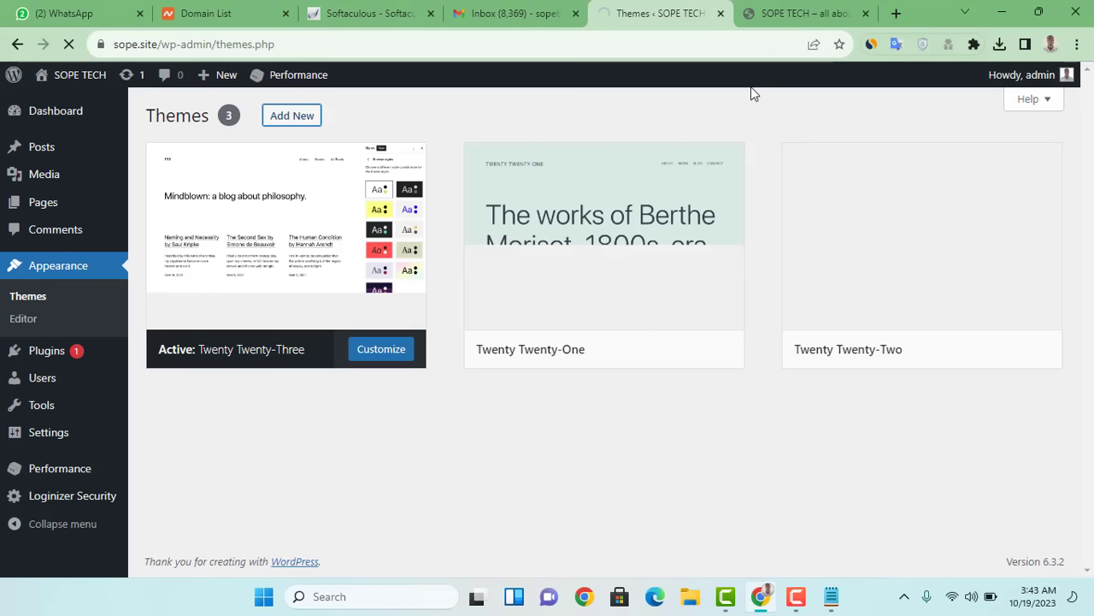
left_click(732, 603)
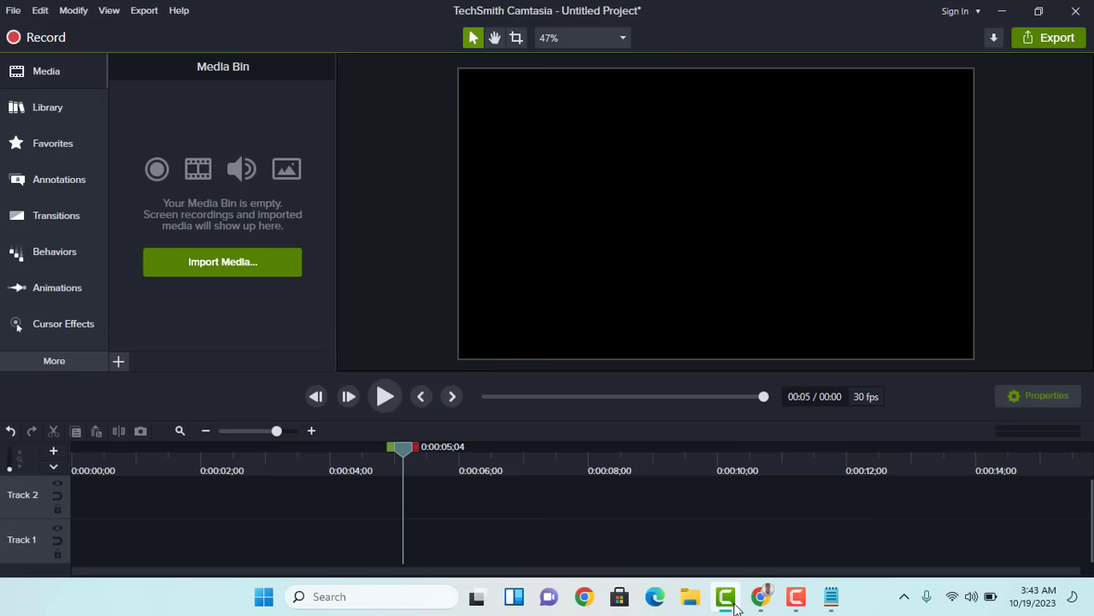
left_click(734, 606)
mouse_move(808, 612)
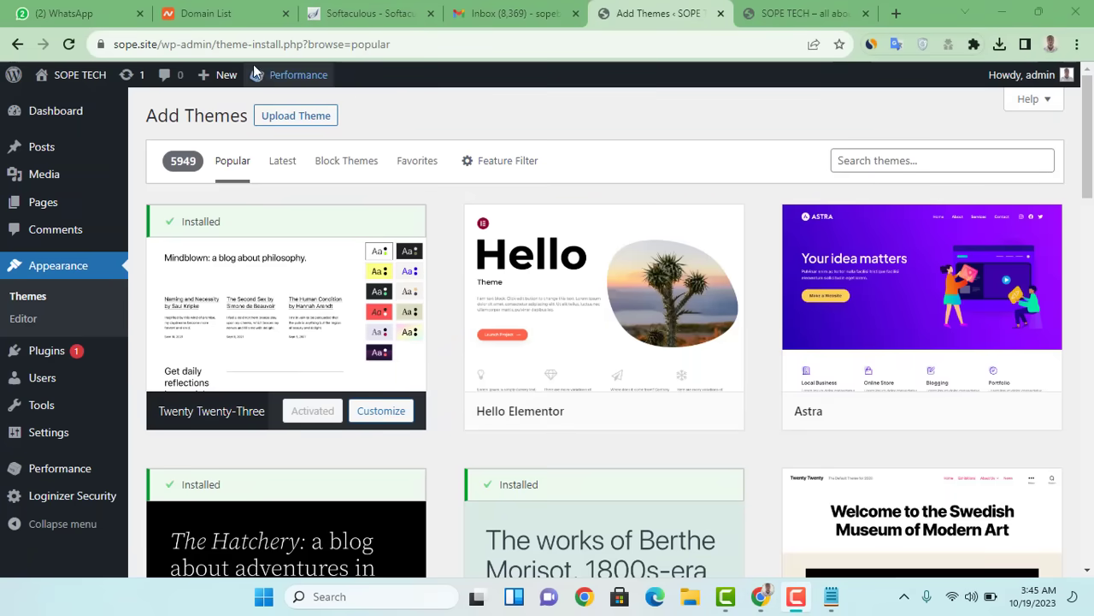
- Browse the popular themes, then install the Spacr theme and activate it on the site
scroll(655, 289, "down", 3)
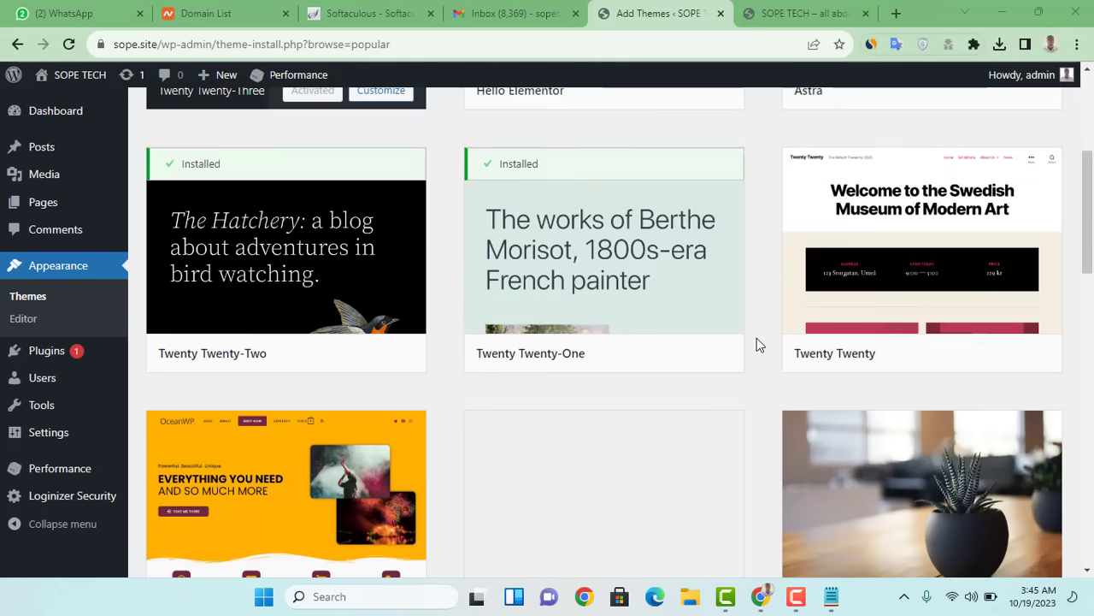
scroll(753, 334, "up", 2)
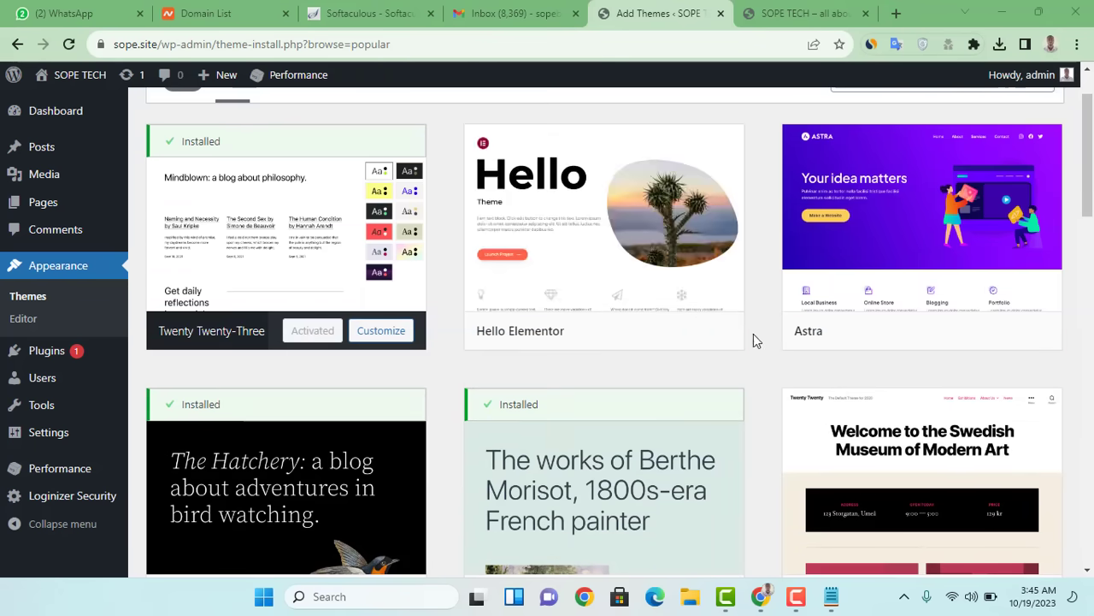
scroll(764, 350, "down", 3)
scroll(764, 354, "down", 5)
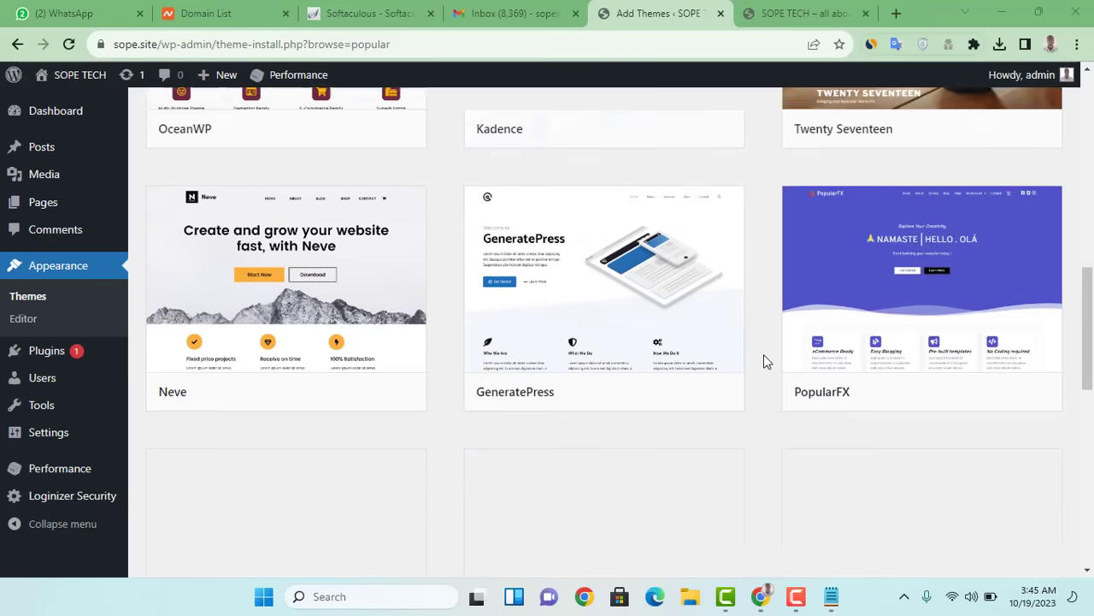
scroll(774, 357, "up", 4)
scroll(778, 363, "up", 3)
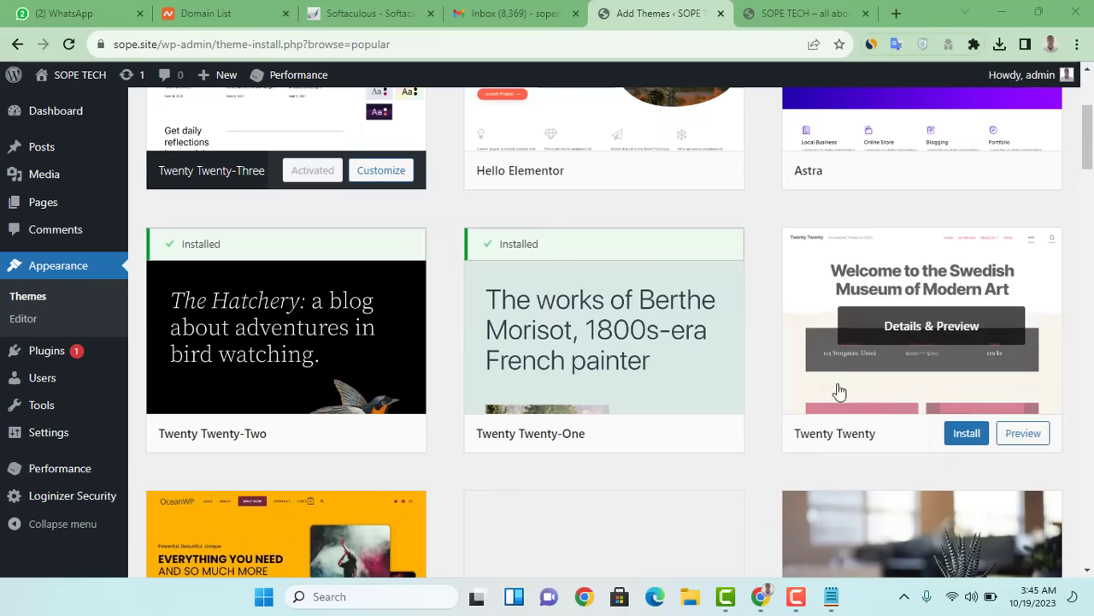
scroll(855, 427, "up", 3)
scroll(819, 413, "down", 8)
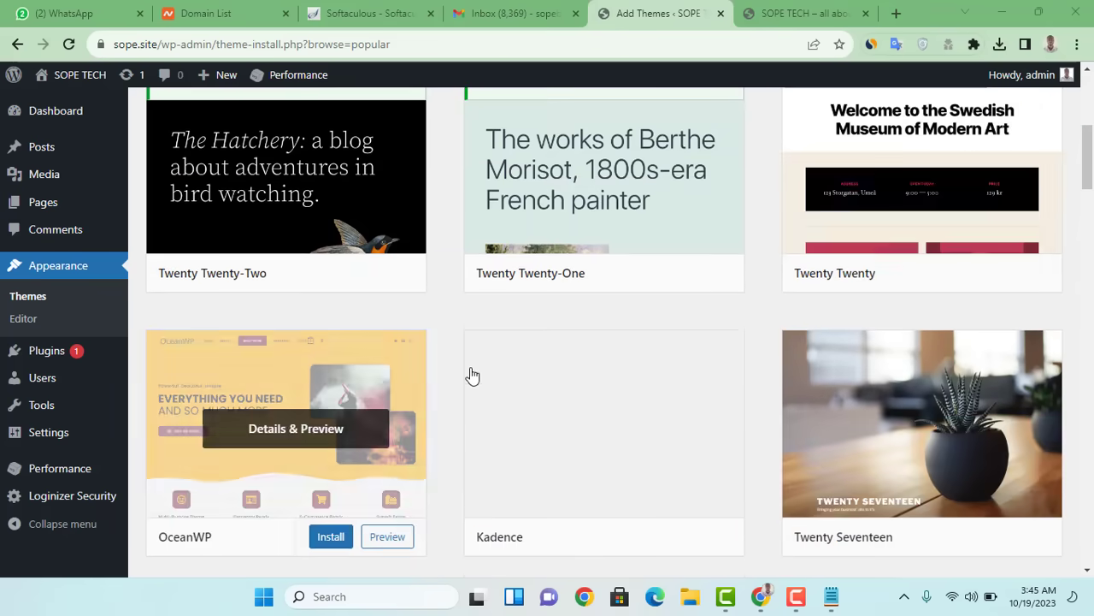
scroll(613, 367, "down", 9)
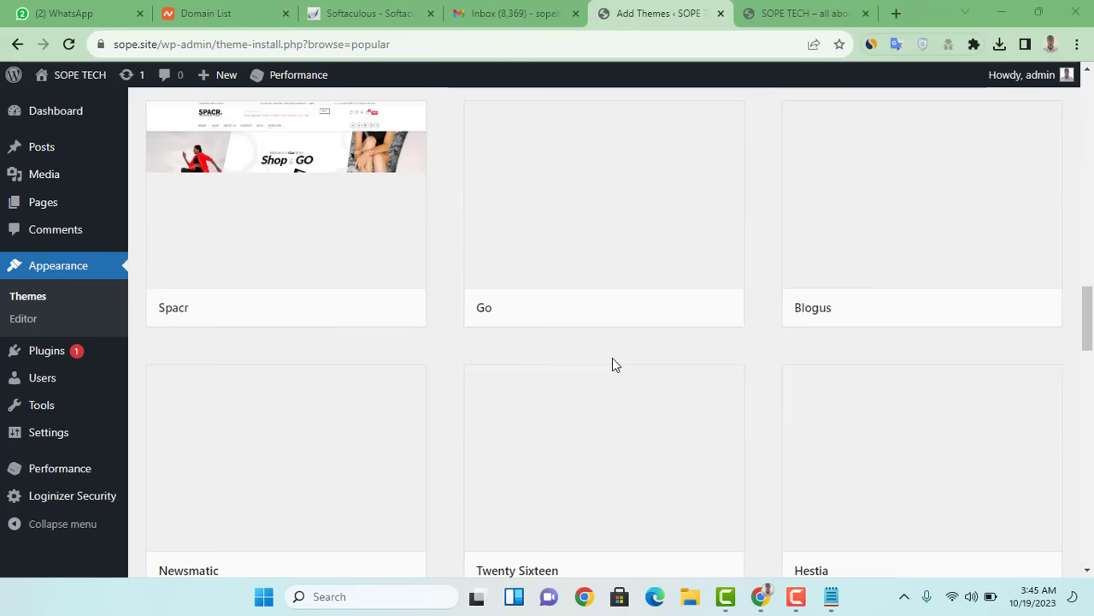
mouse_move(350, 191)
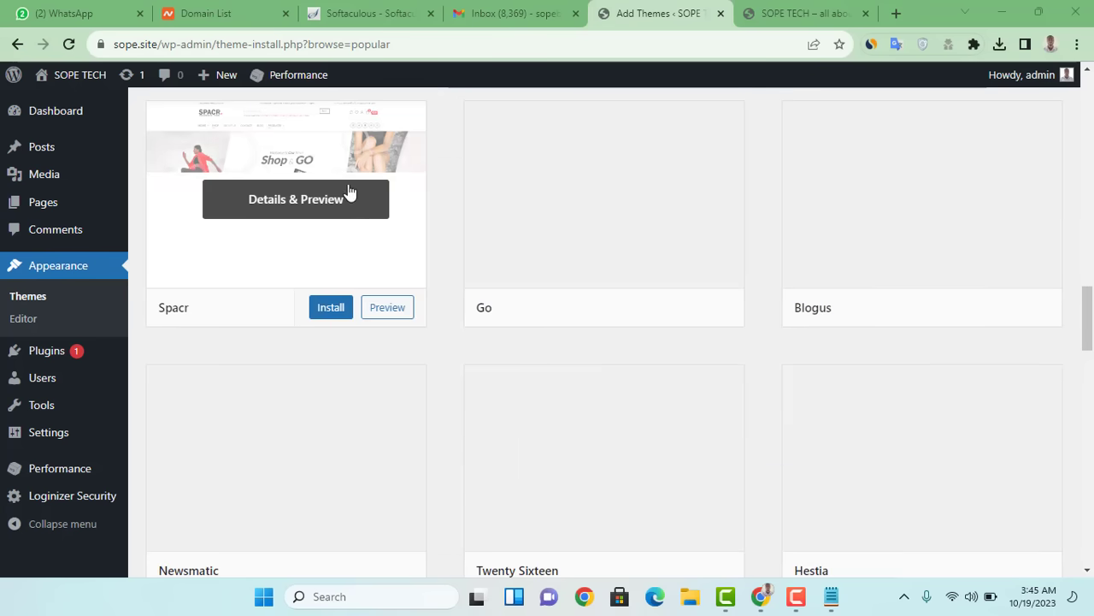
left_click(332, 308)
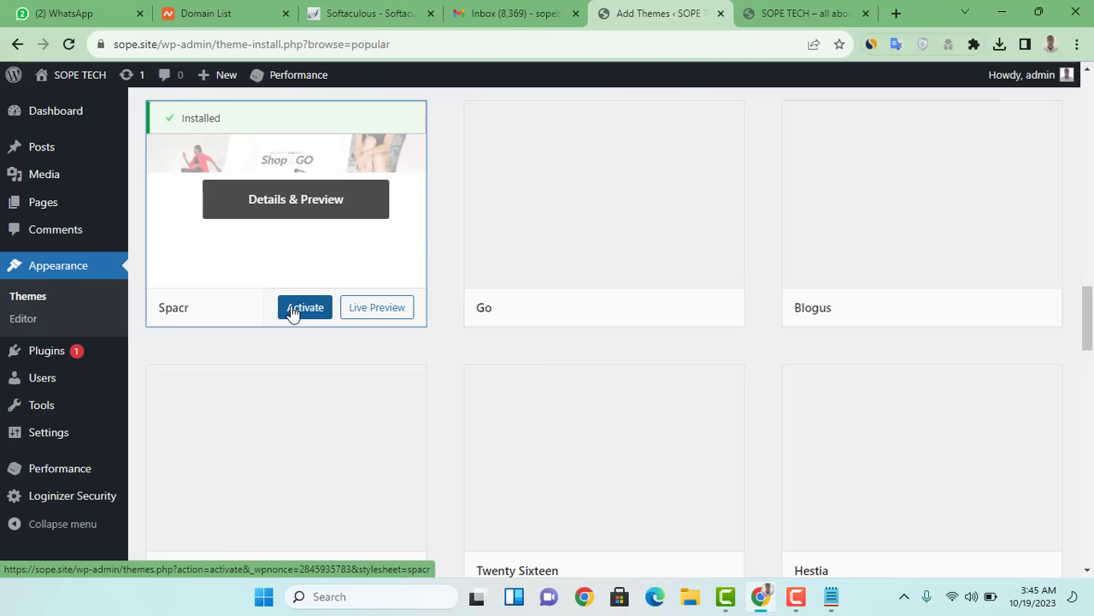
left_click(291, 313)
left_click(798, 605)
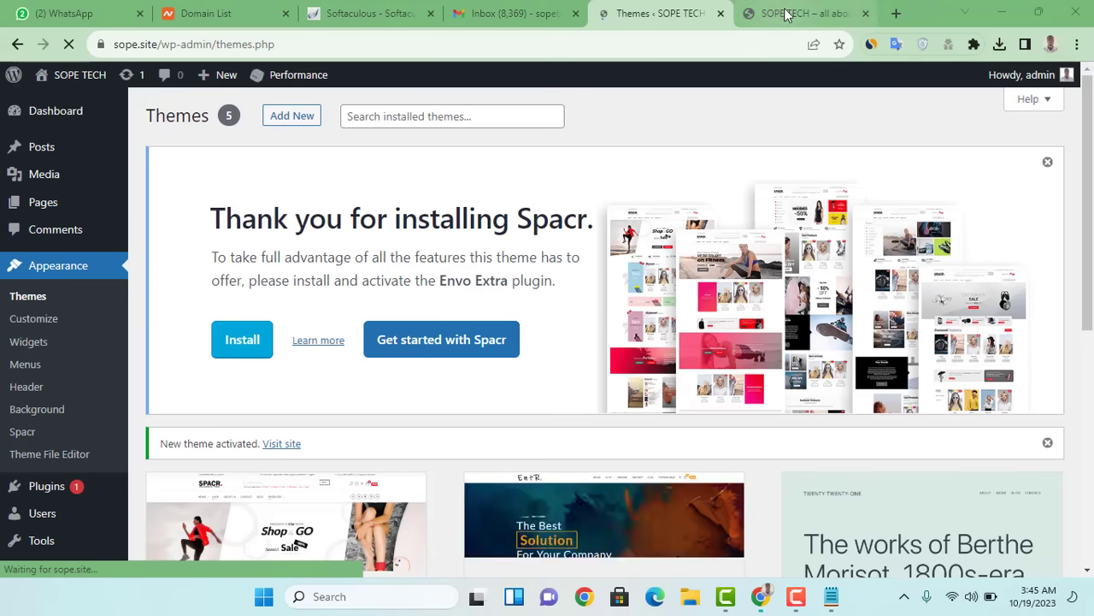
- Reload the sope.site front page in its own tab and look through it with the Spacr theme applied
left_click(784, 13)
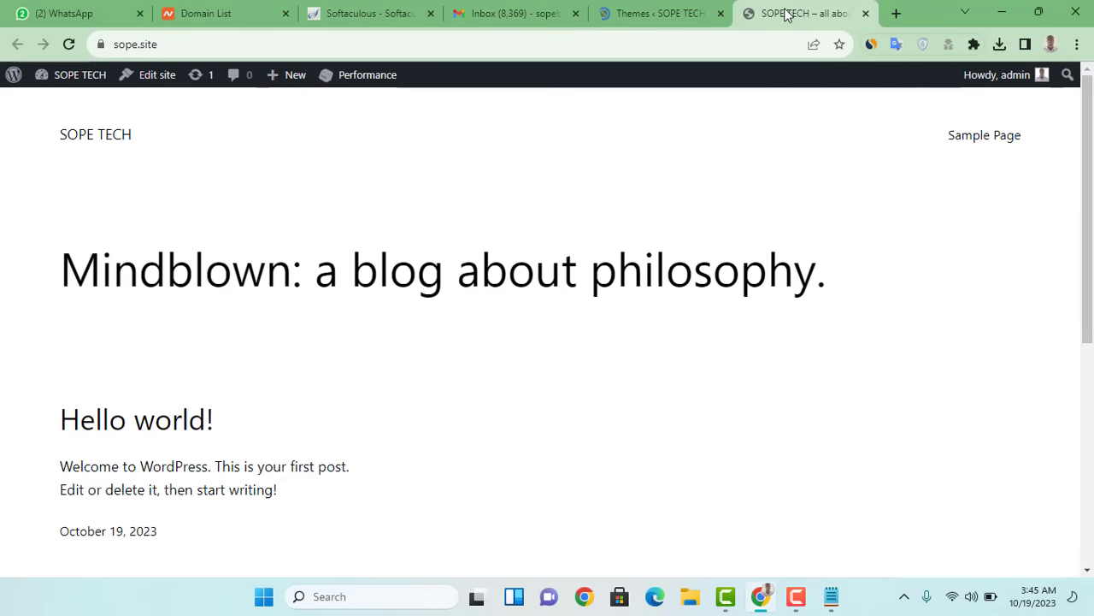
right_click(784, 12)
left_click(838, 108)
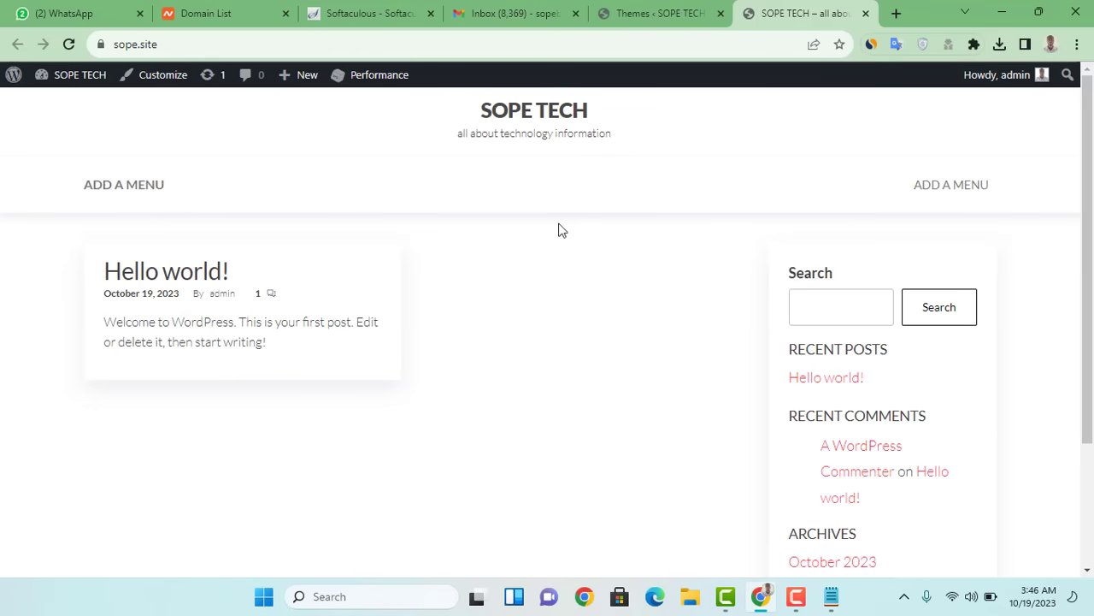
scroll(547, 252, "down", 1)
scroll(551, 258, "up", 1)
- Go back to the Themes page and look over the installed themes
left_click(684, 7)
scroll(684, 402, "down", 5)
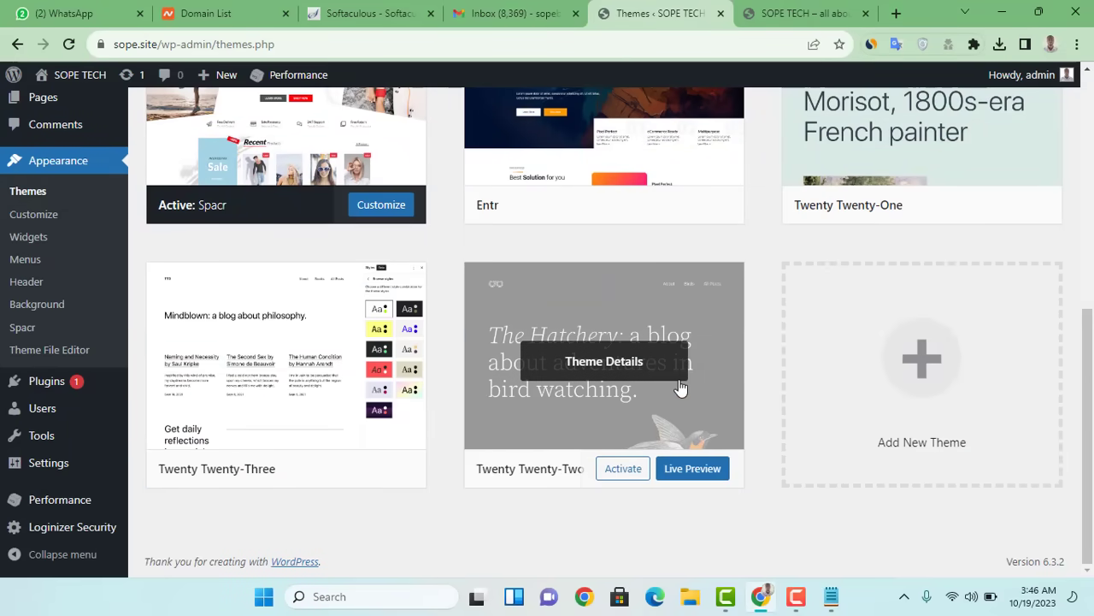
scroll(710, 357, "up", 2)
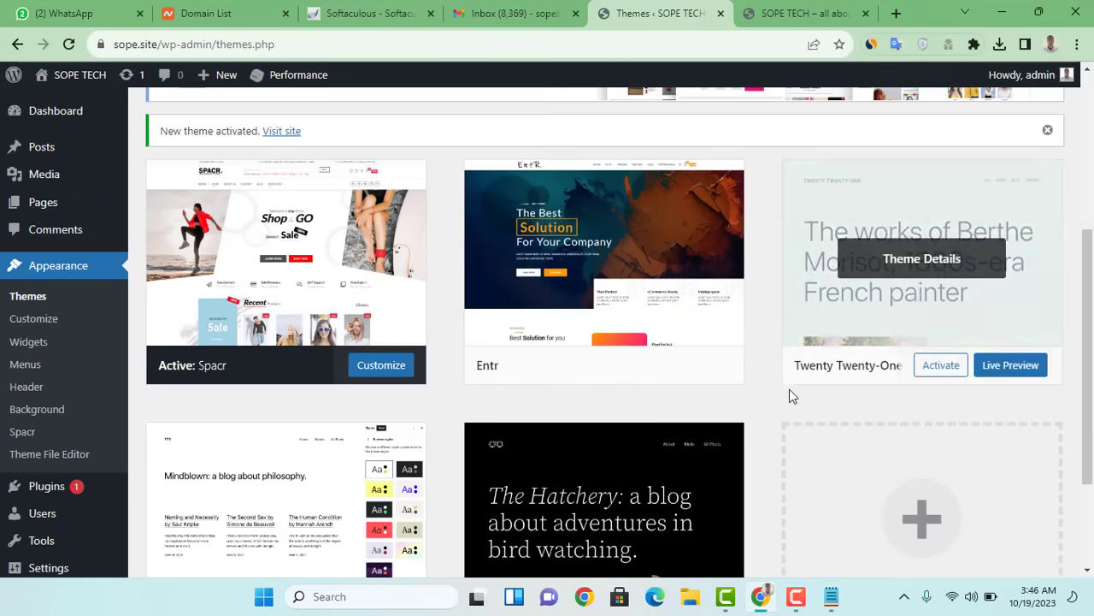
scroll(791, 395, "down", 2)
scroll(789, 393, "up", 3)
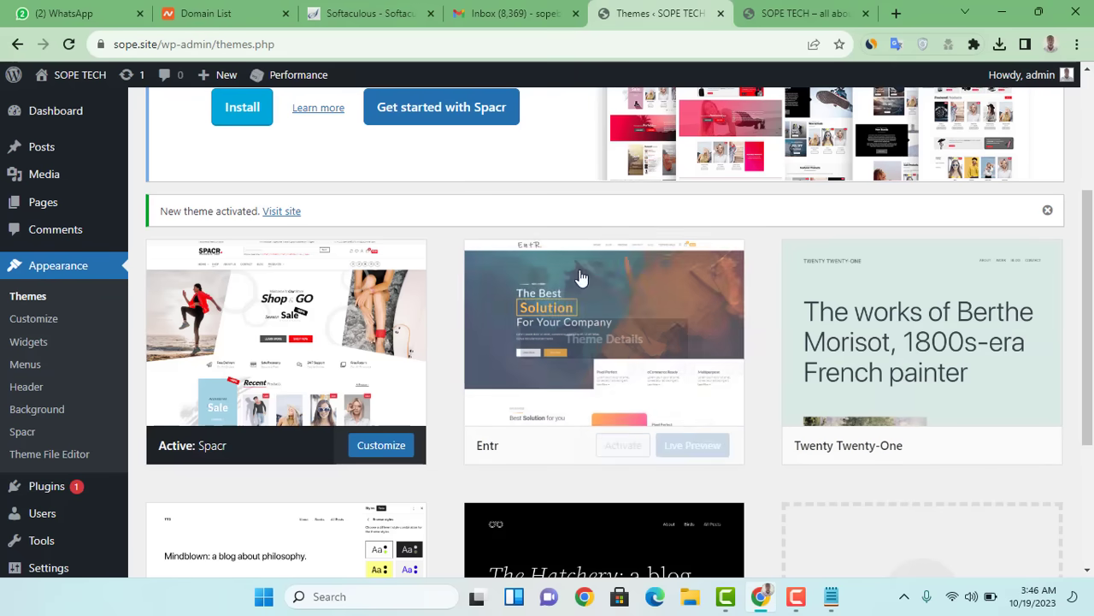
- Open the Downloads folder in File Explorer and select the Newsmag zip archive
left_click(691, 597)
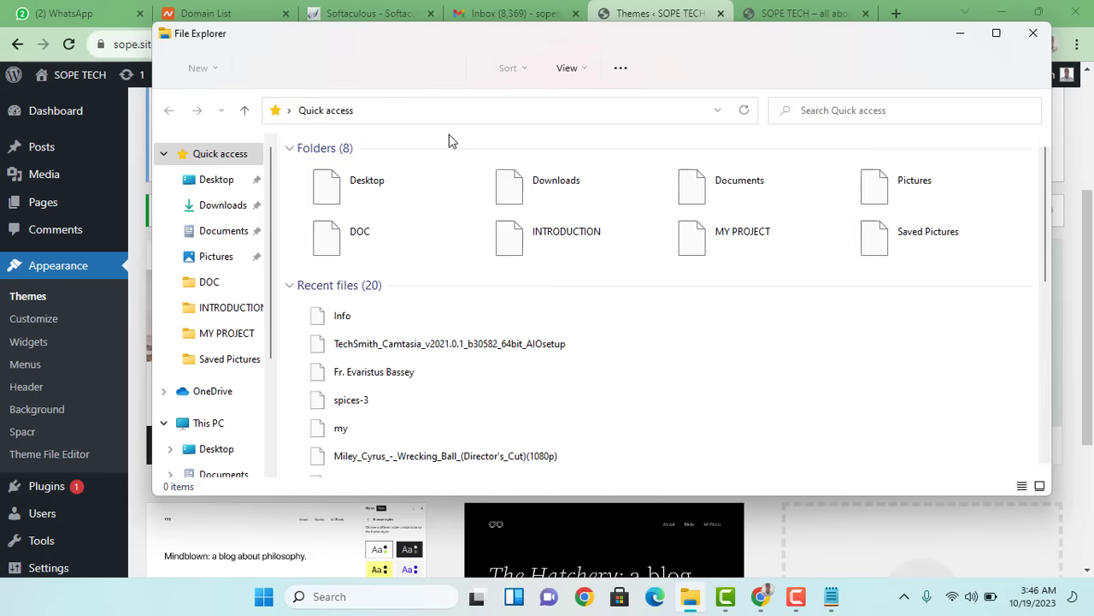
double_click(544, 195)
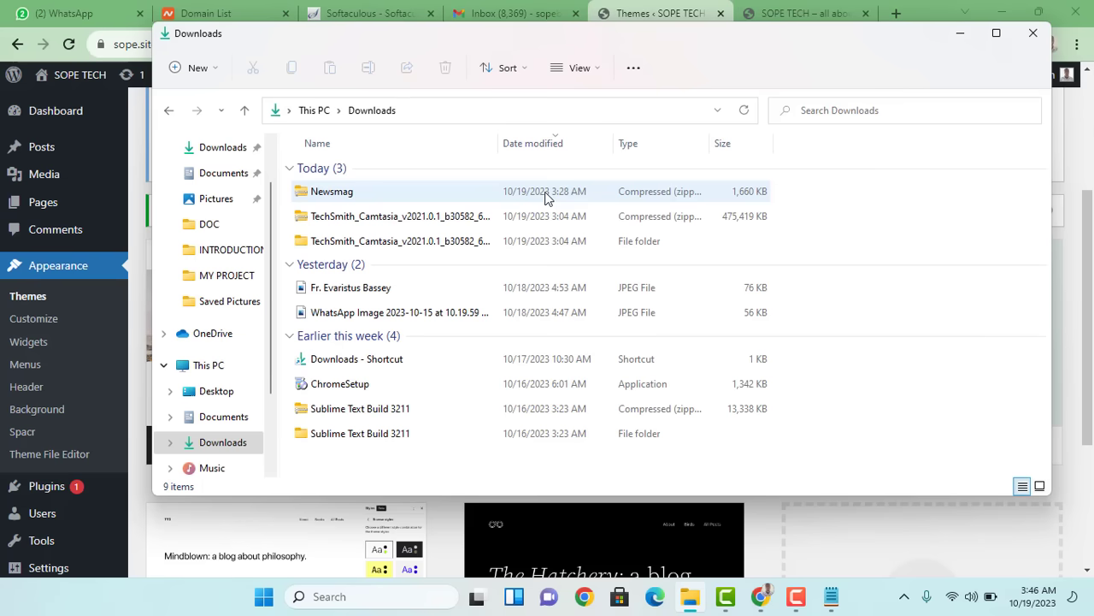
left_click(403, 193)
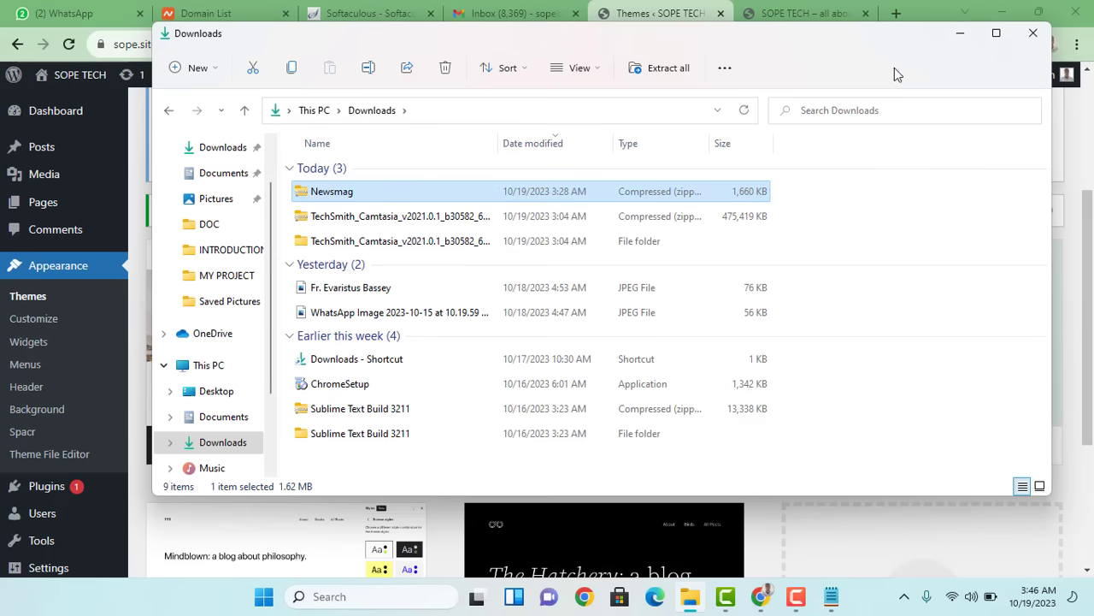
- Return to Chrome and open the ThemeForest website in a new tab
left_click(822, 12)
left_click(714, 51)
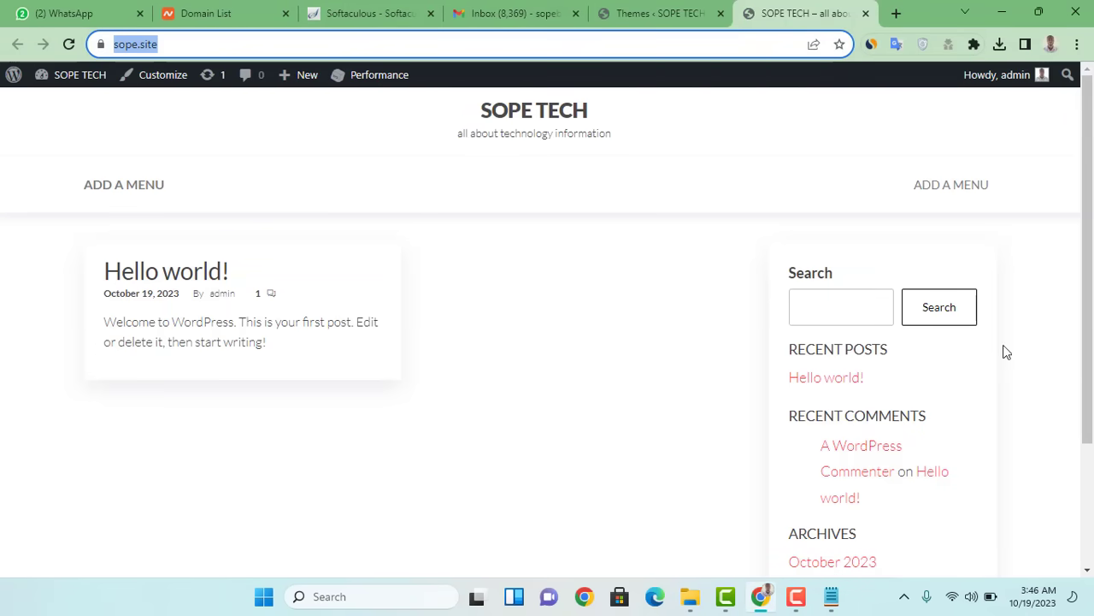
left_click(896, 13)
type("th")
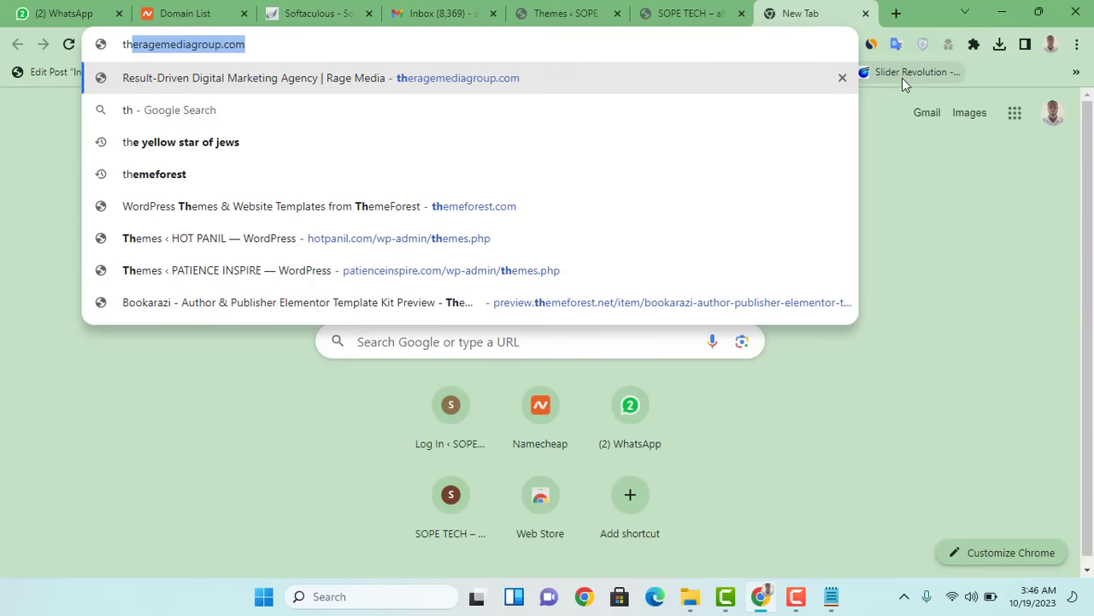
type("emefor")
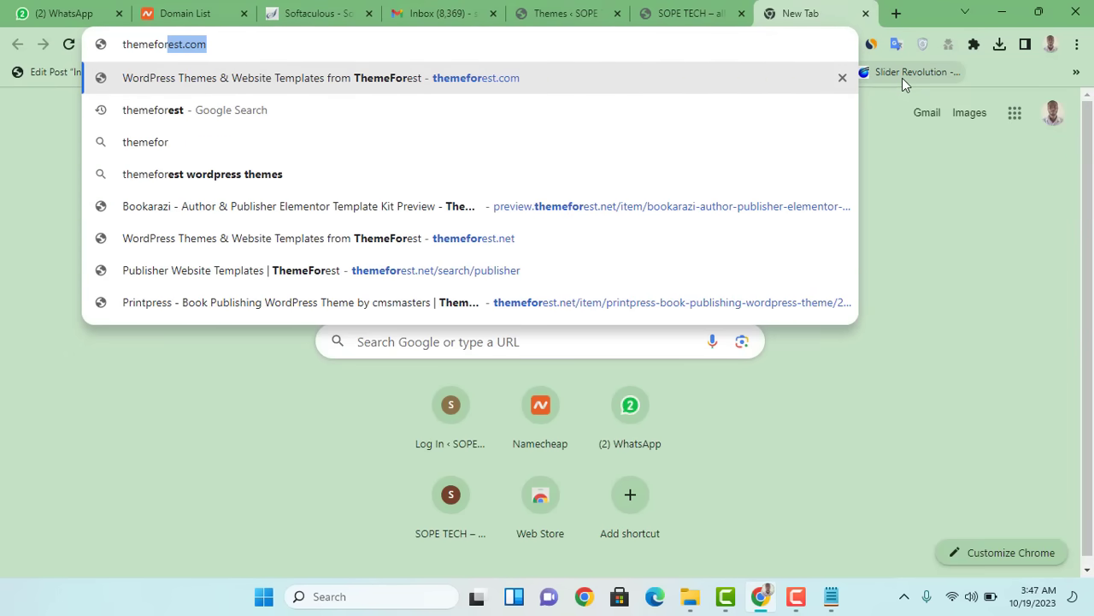
key("Return")
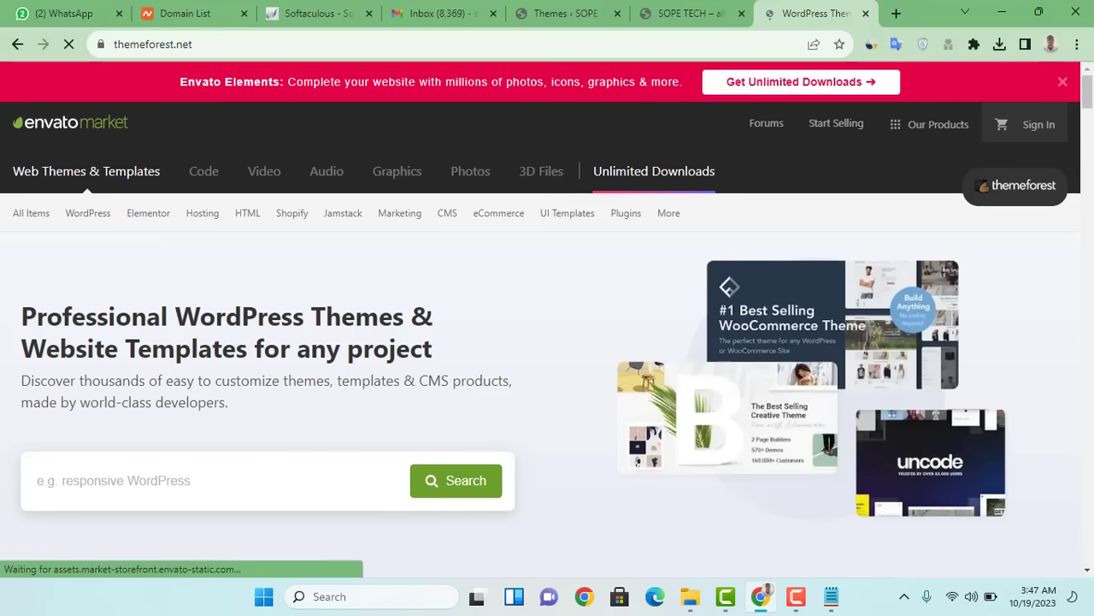
- Look over the ThemeForest home page and its WordPress categories, then open the Education themes
scroll(215, 271, "down", 2)
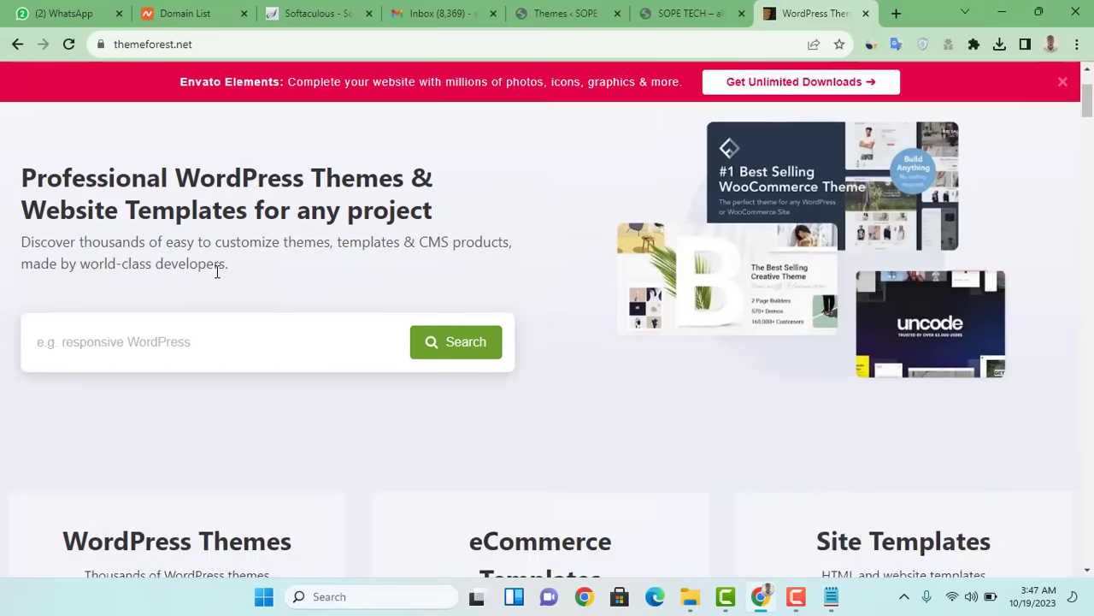
scroll(503, 399, "up", 2)
scroll(470, 336, "down", 1)
scroll(470, 336, "up", 1)
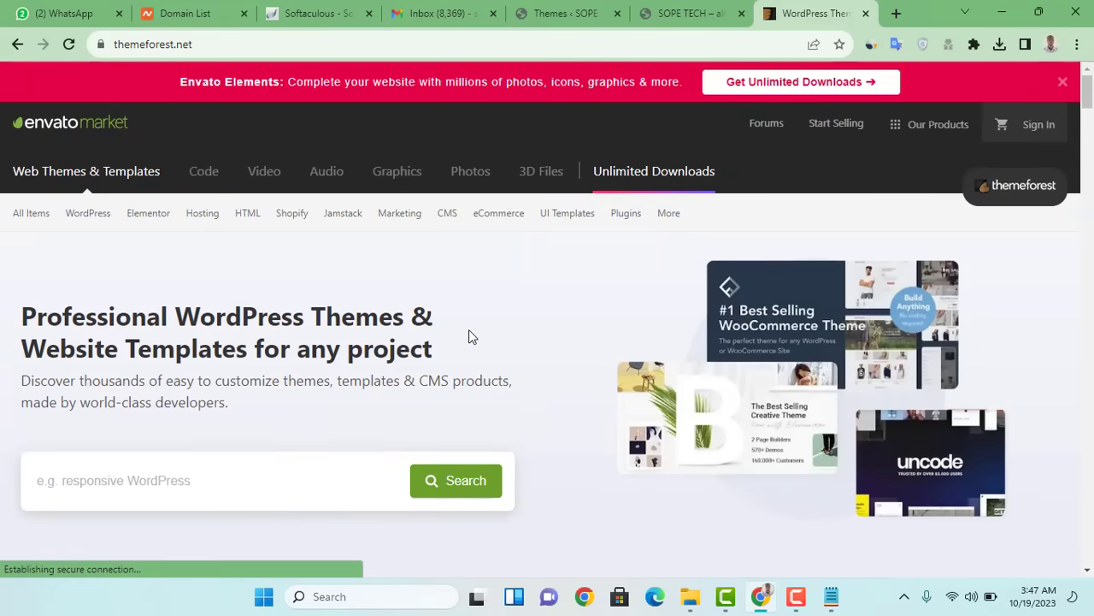
mouse_move(98, 218)
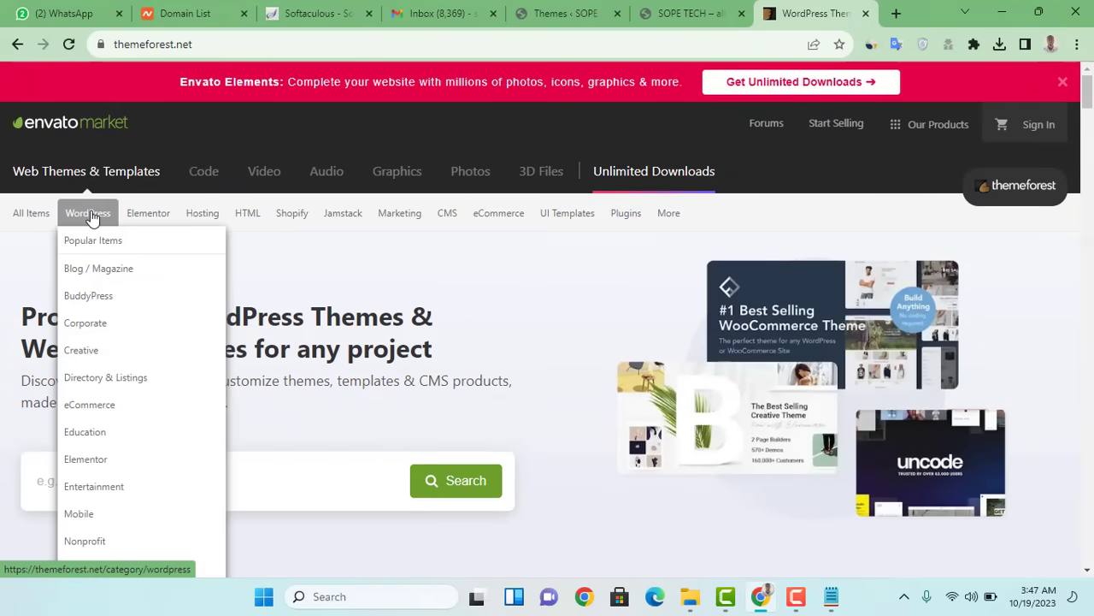
scroll(94, 219, "down", 1)
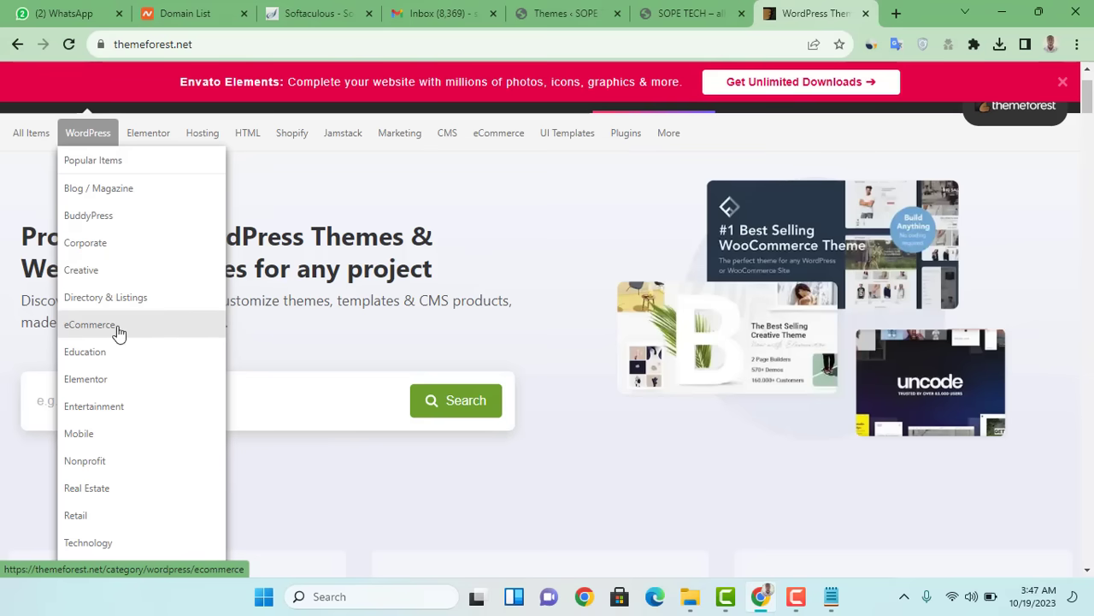
left_click(179, 353)
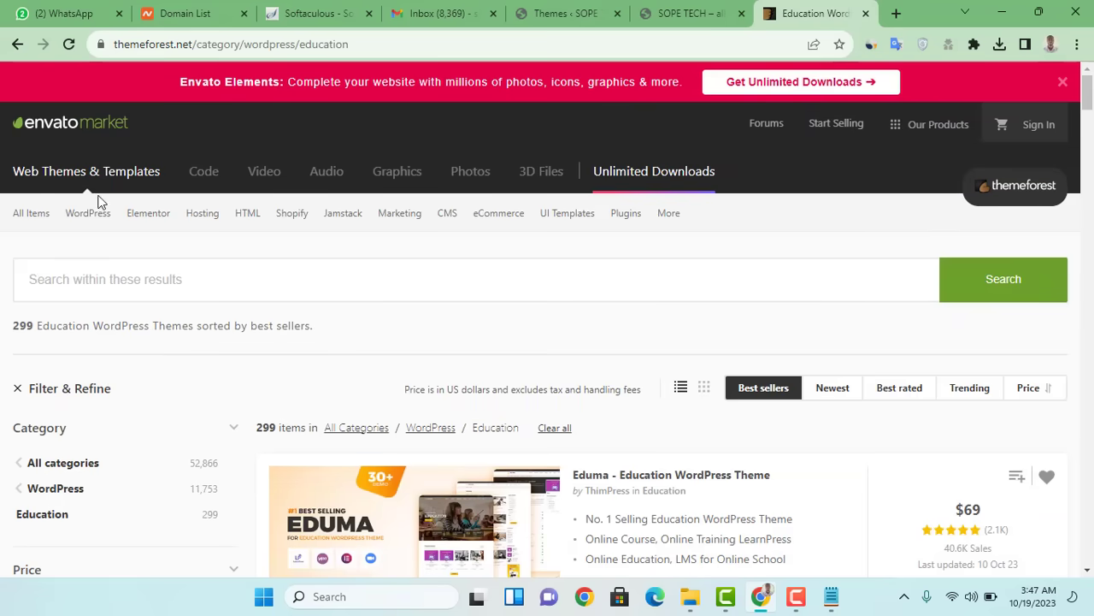
- Browse the list of Education WordPress themes, examining their features and prices
scroll(522, 329, "down", 3)
scroll(521, 339, "down", 2)
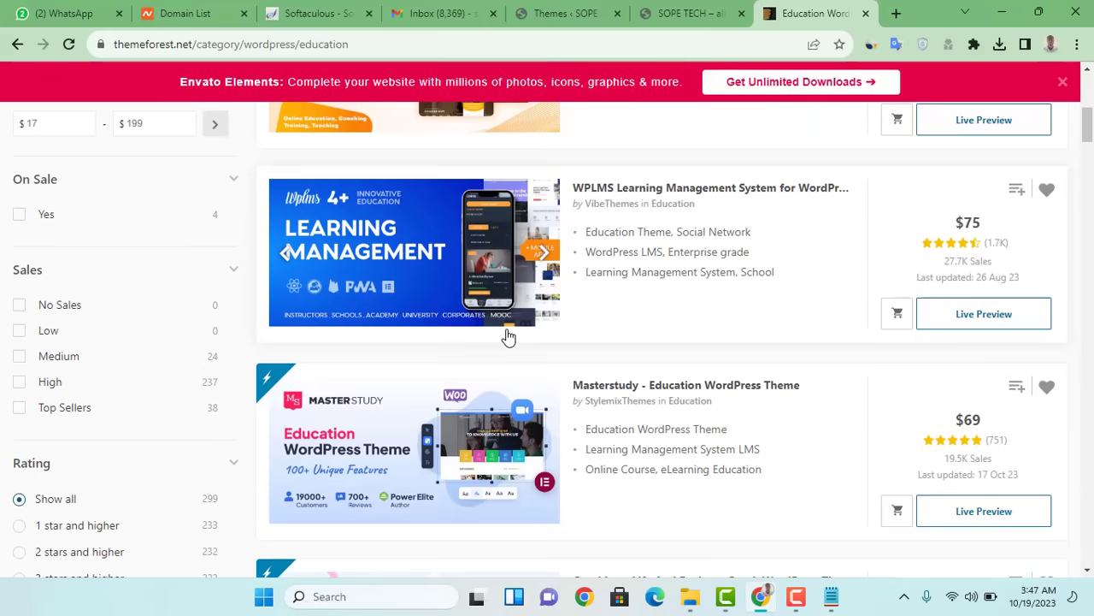
scroll(507, 338, "down", 10)
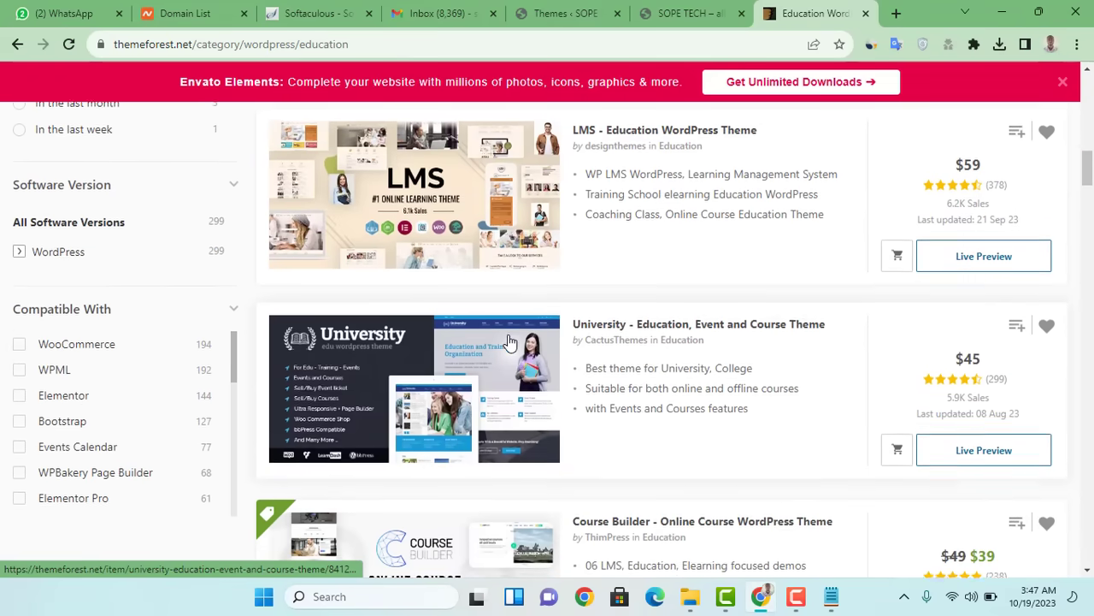
scroll(508, 340, "up", 3)
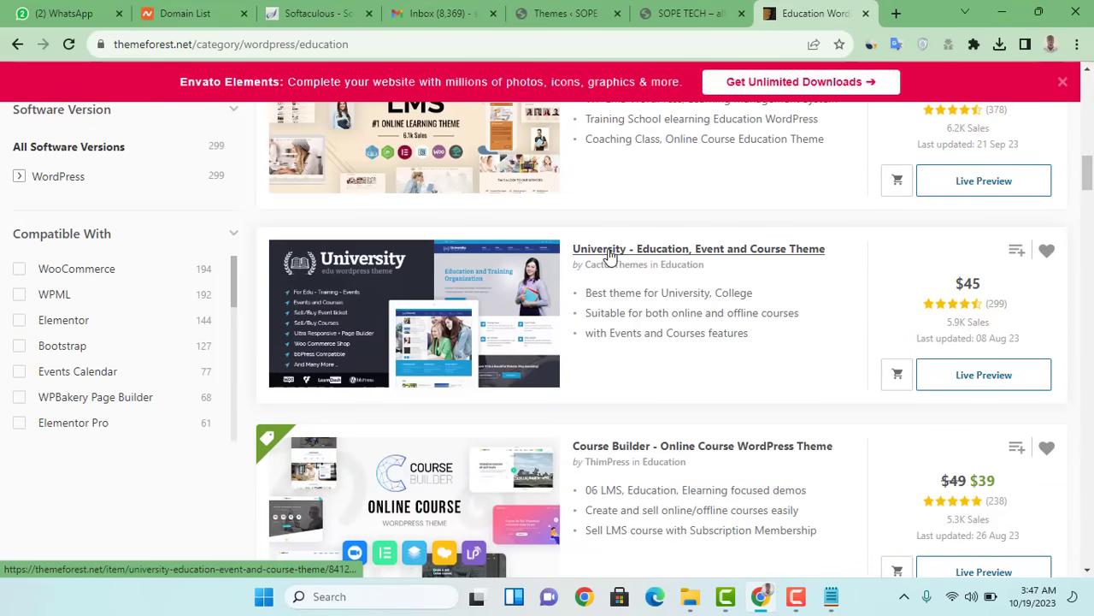
scroll(613, 257, "down", 5)
scroll(615, 255, "down", 4)
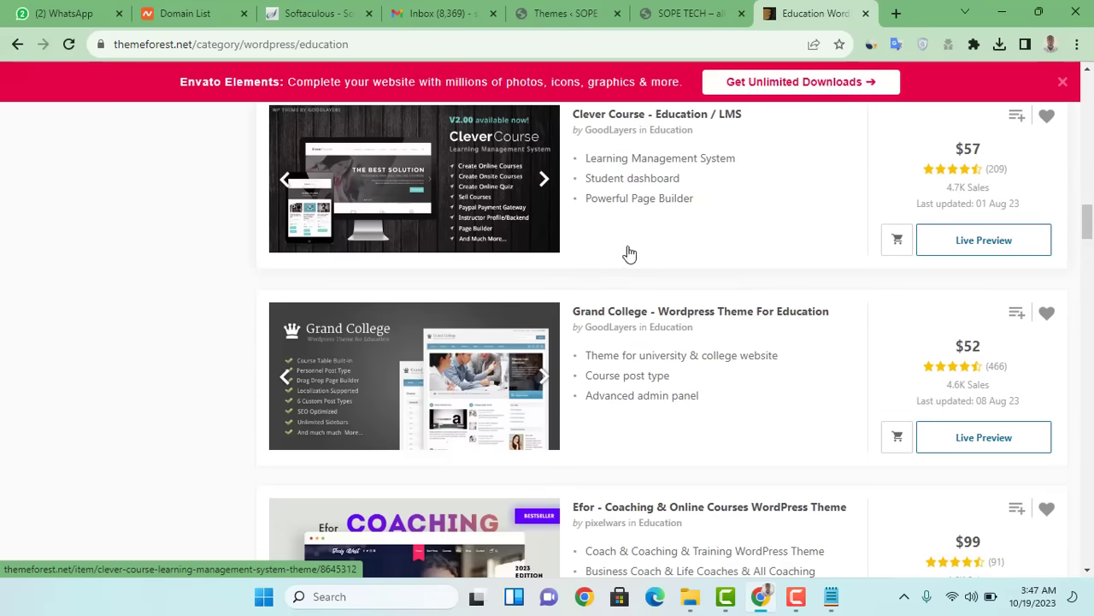
scroll(624, 253, "up", 20)
scroll(633, 252, "up", 4)
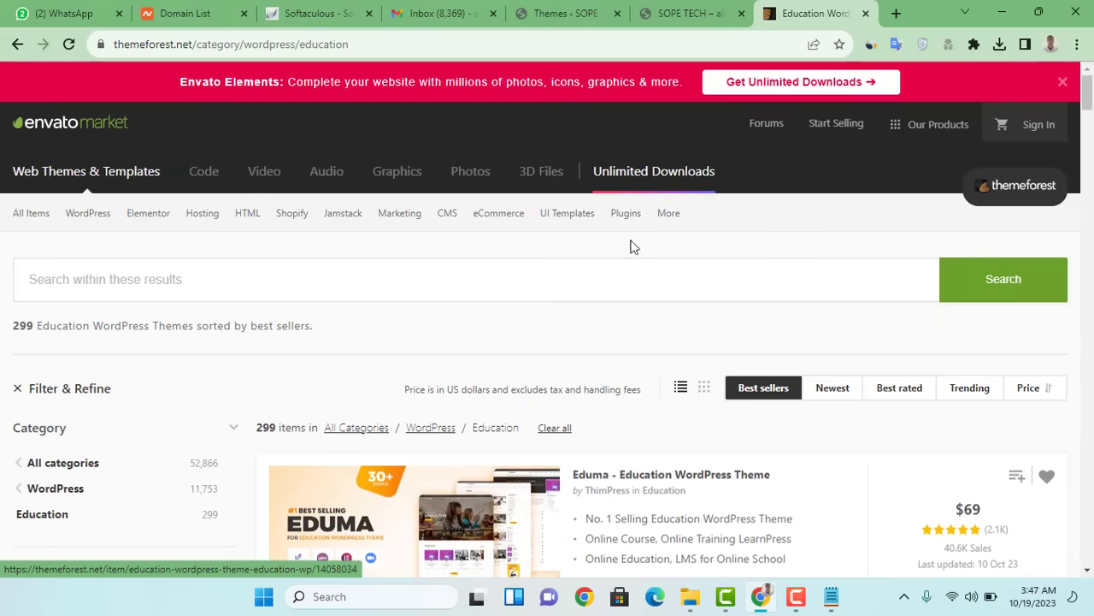
- Search the Education WordPress themes for newsmag and check the downloaded archive's name in File Explorer
left_click(796, 276)
type("n")
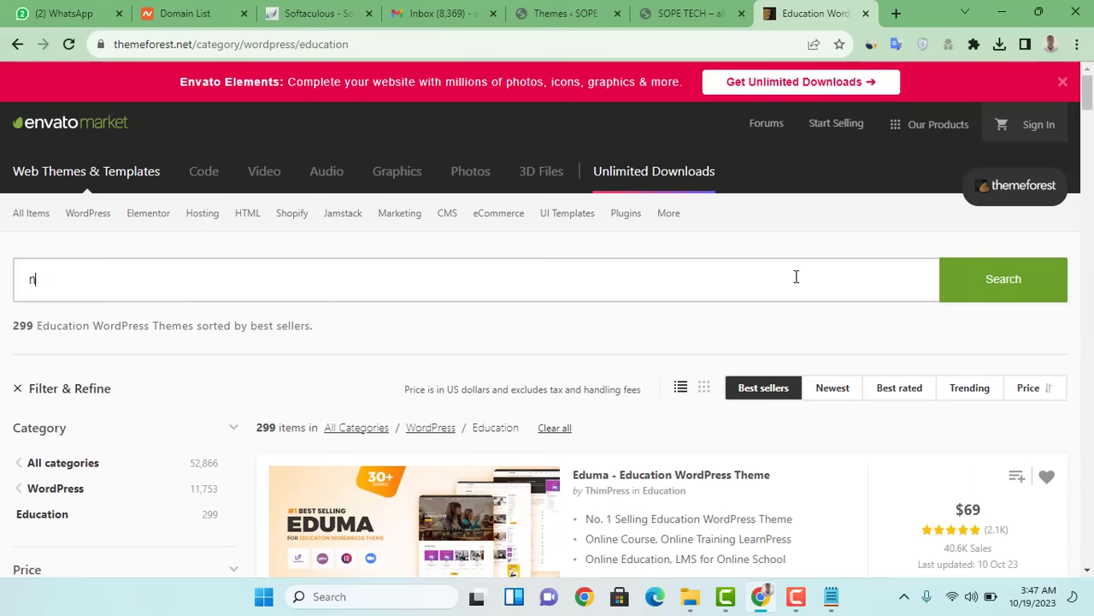
type("ewsmag")
key("Return")
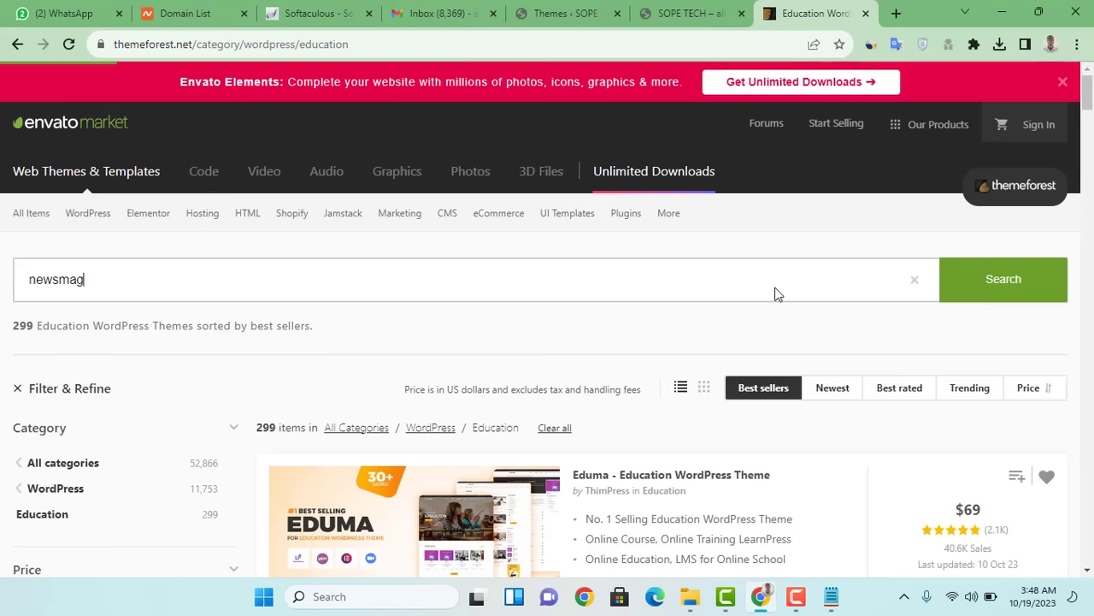
scroll(847, 281, "down", 2)
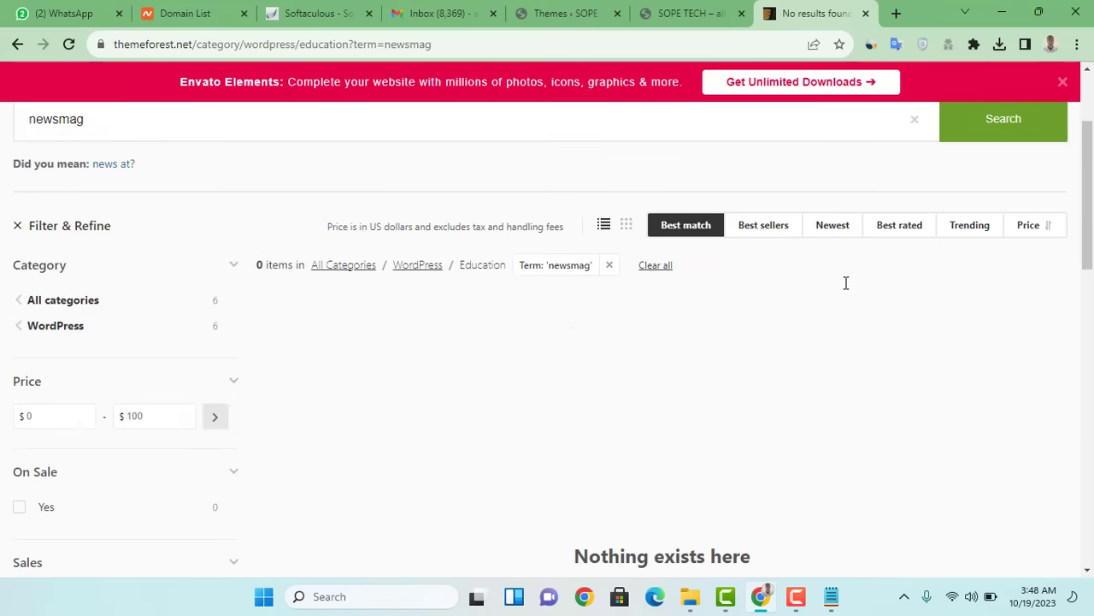
scroll(821, 385, "down", 2)
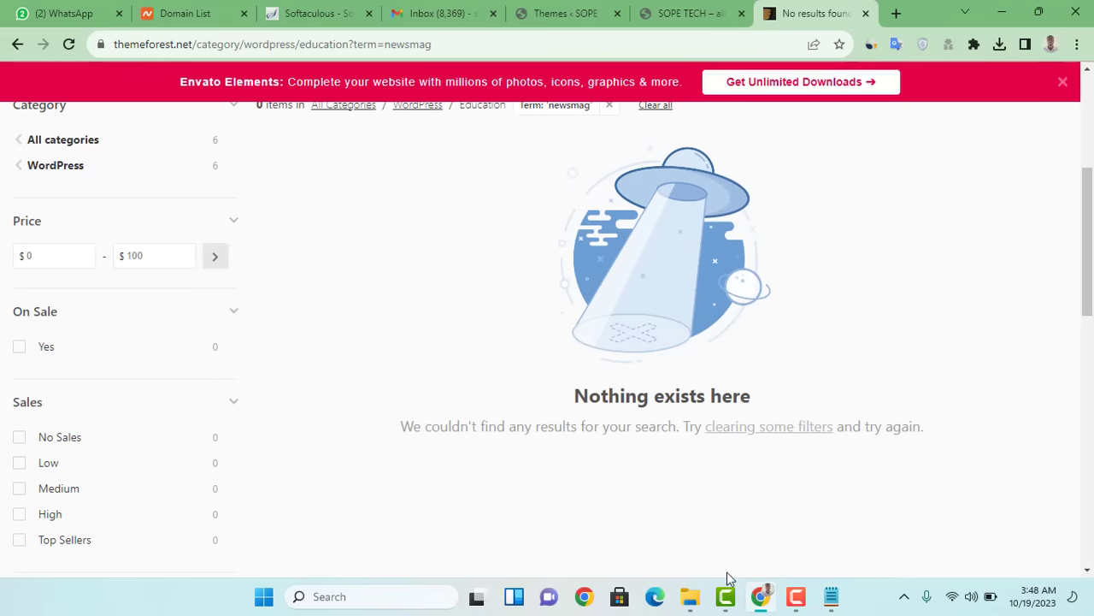
left_click(692, 602)
left_click(691, 601)
scroll(386, 313, "up", 4)
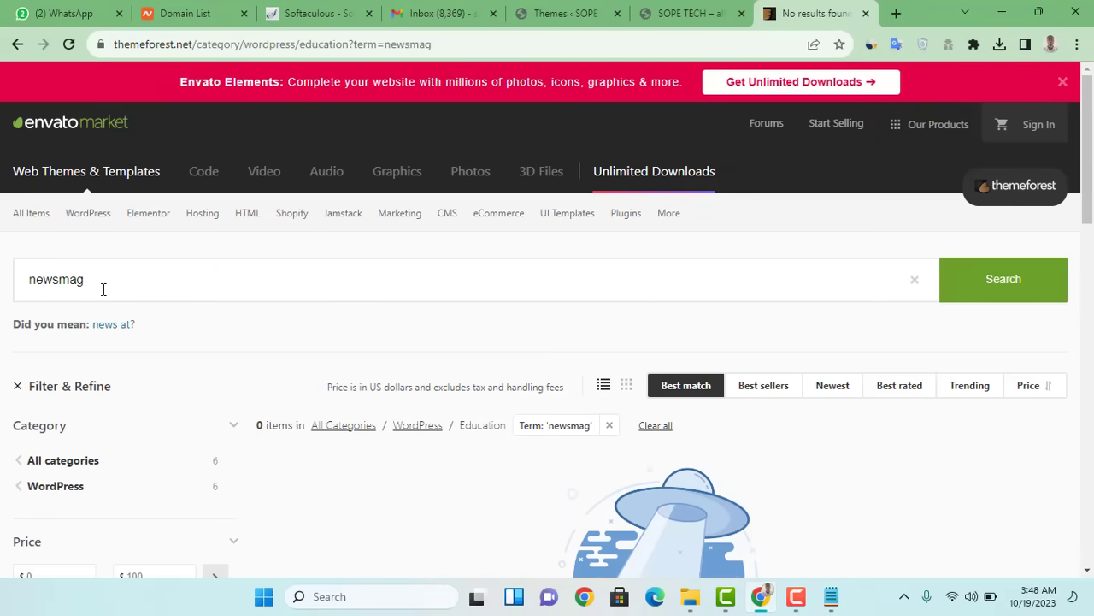
- Search Google for newsmag and open ThemeForest's Newsmag - Newspaper & Magazine WordPress Theme listing
left_click_drag(103, 289, 9, 271)
key("ctrl+c")
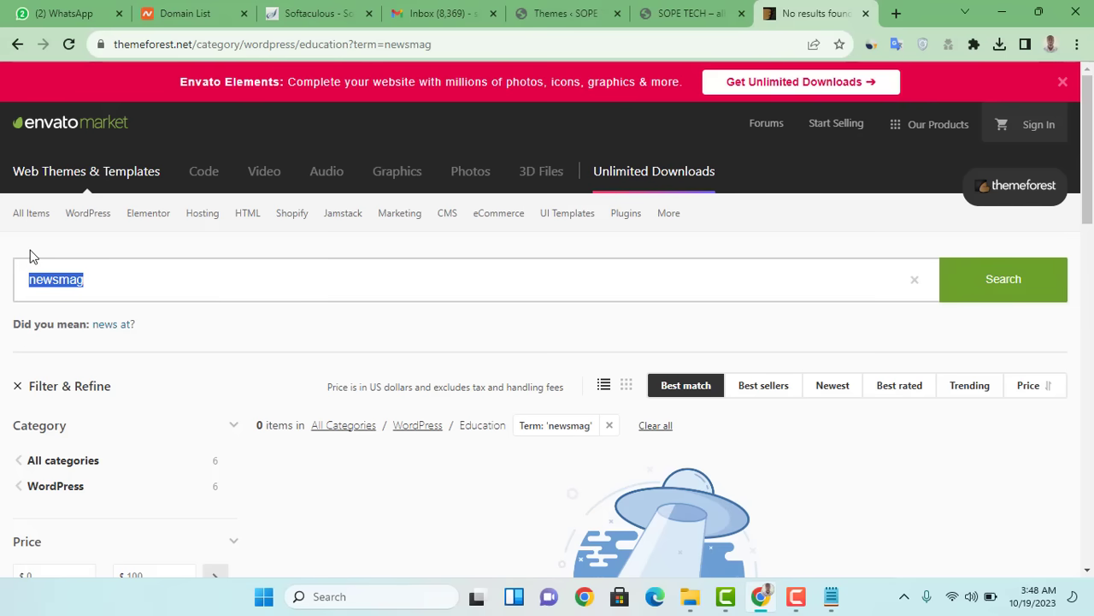
left_click(217, 43)
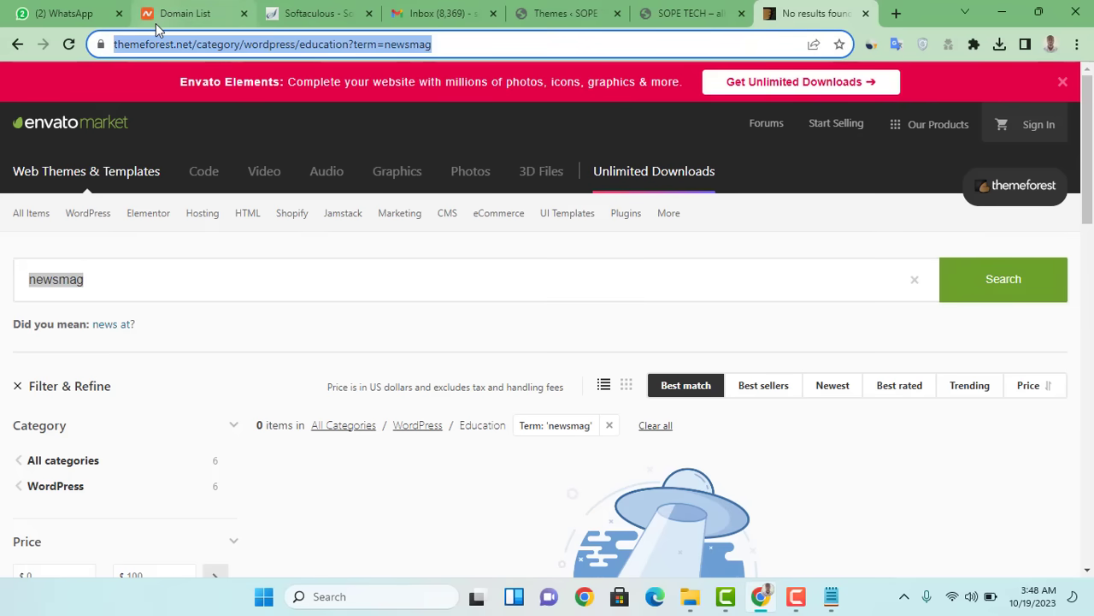
key("ctrl+v")
key("Return")
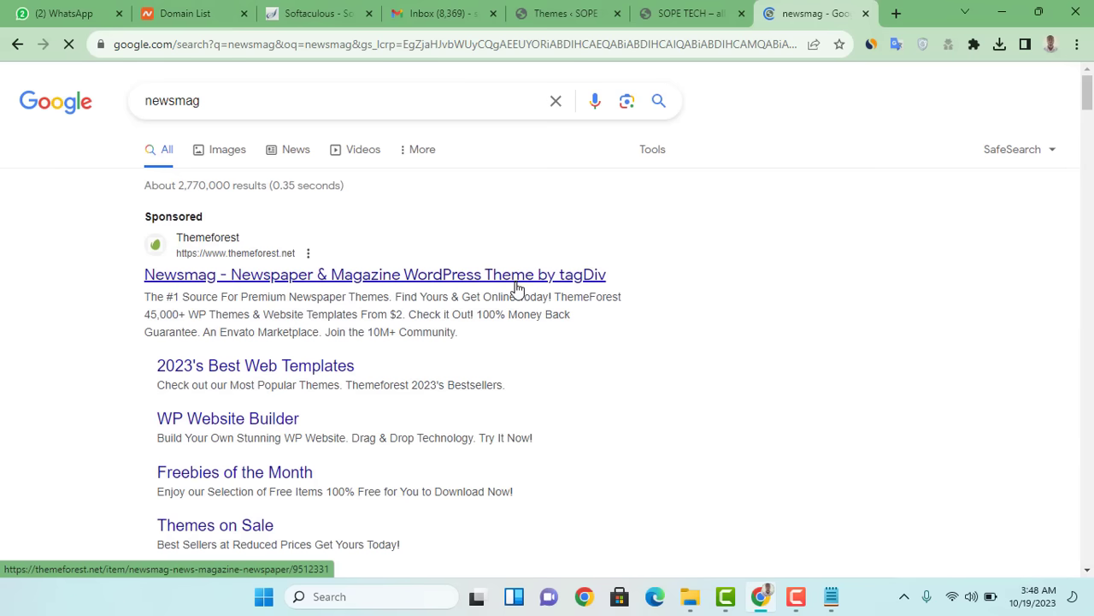
scroll(361, 288, "down", 4)
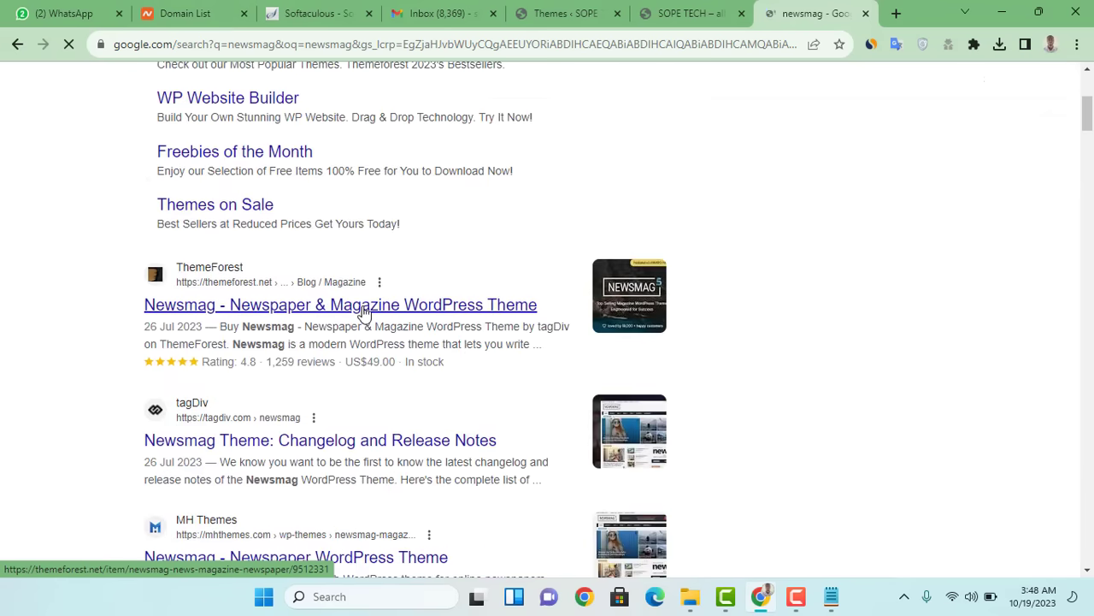
left_click(362, 309)
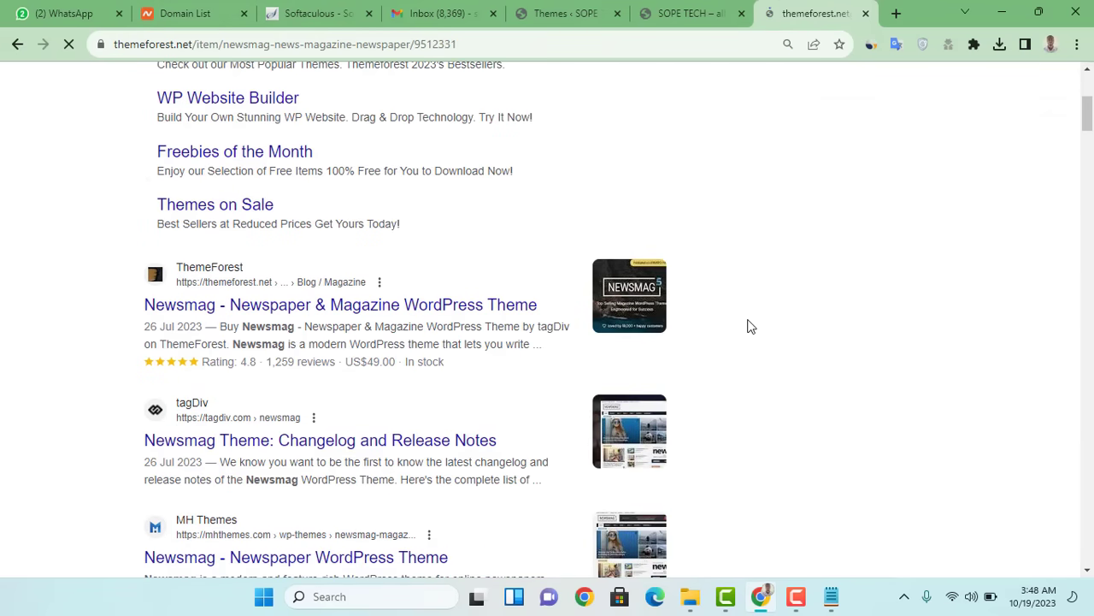
- Examine the Newsmag item page, including its licence price and number of sales
scroll(630, 284, "down", 3)
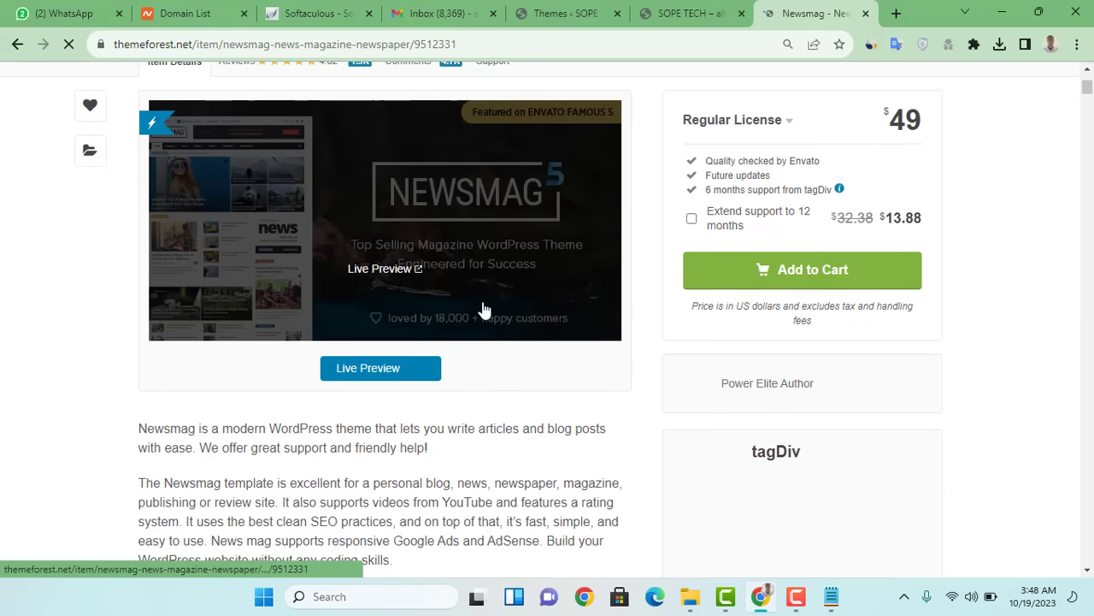
scroll(281, 249, "up", 2)
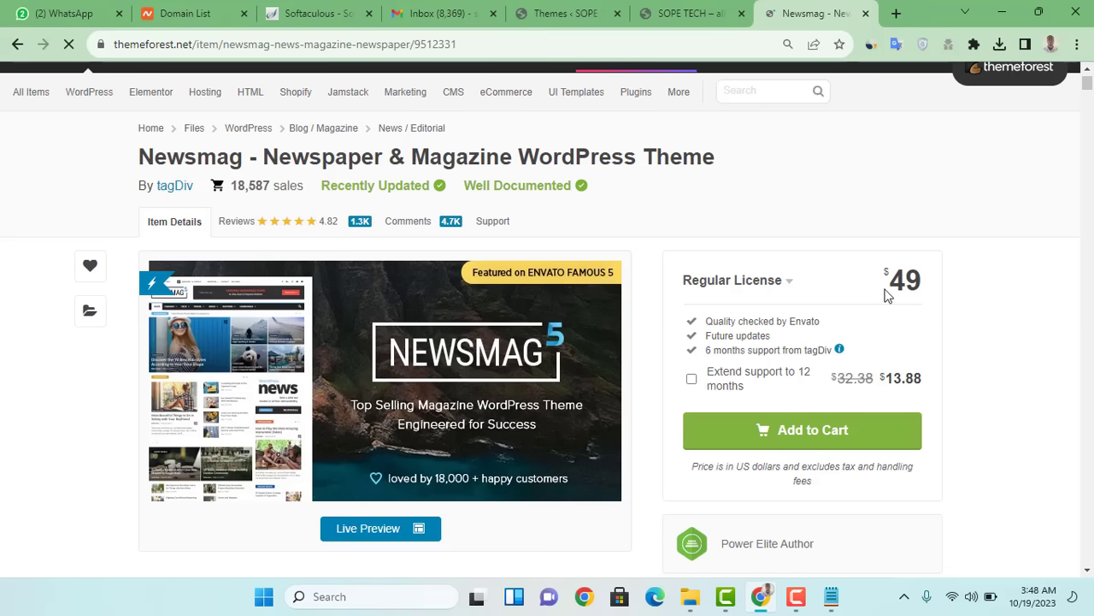
left_click_drag(889, 278, 922, 276)
left_click(993, 295)
scroll(969, 286, "down", 2)
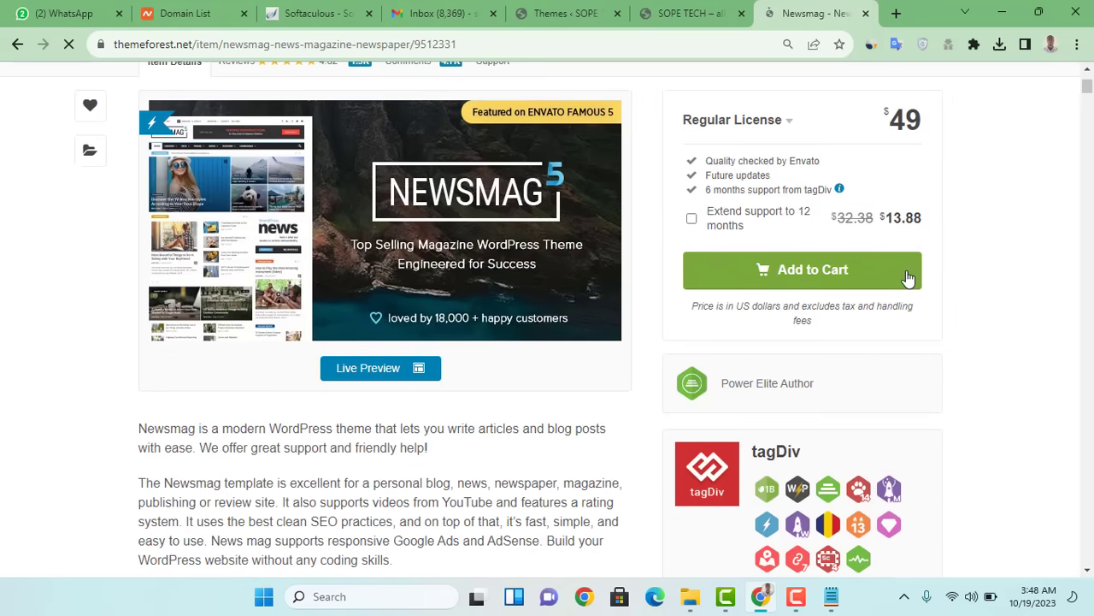
scroll(462, 359, "up", 3)
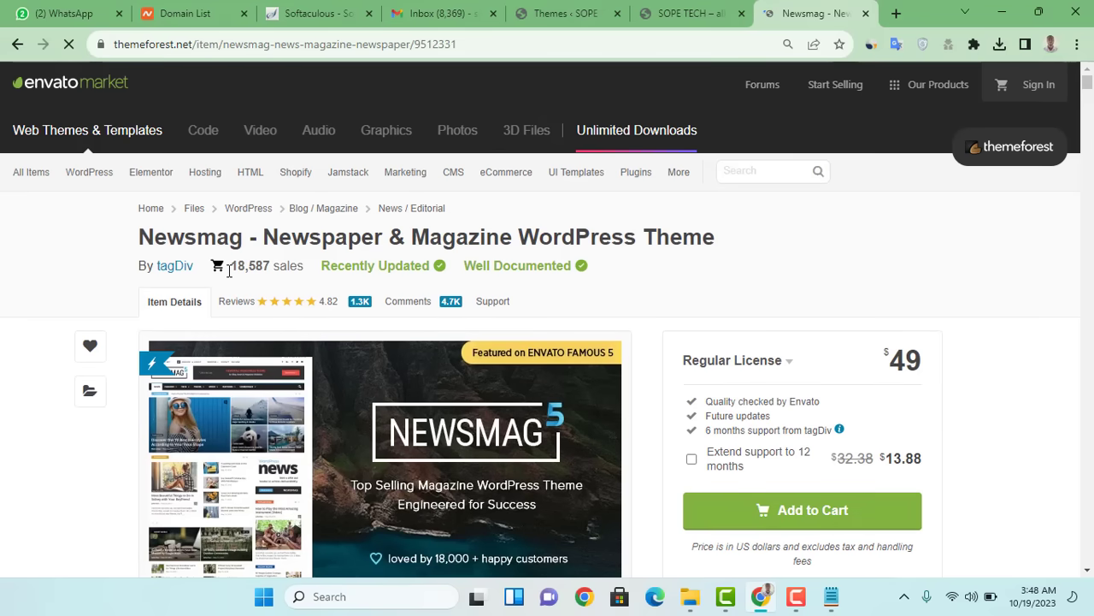
left_click_drag(229, 270, 304, 270)
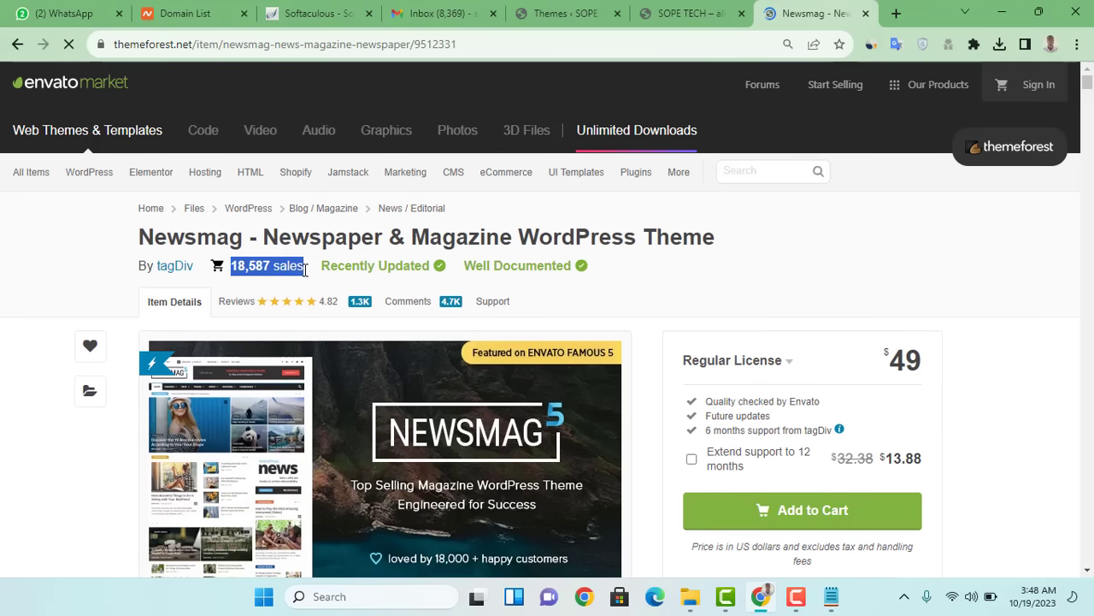
left_click(292, 270)
- Open the live preview of the Newsmag theme
scroll(290, 274, "down", 2)
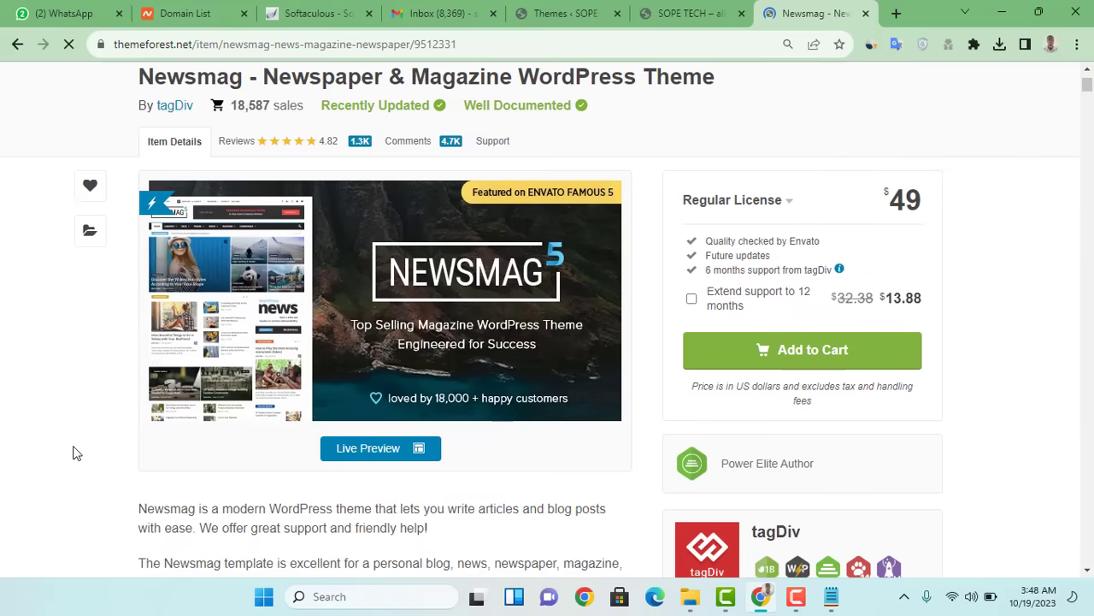
scroll(75, 453, "down", 2)
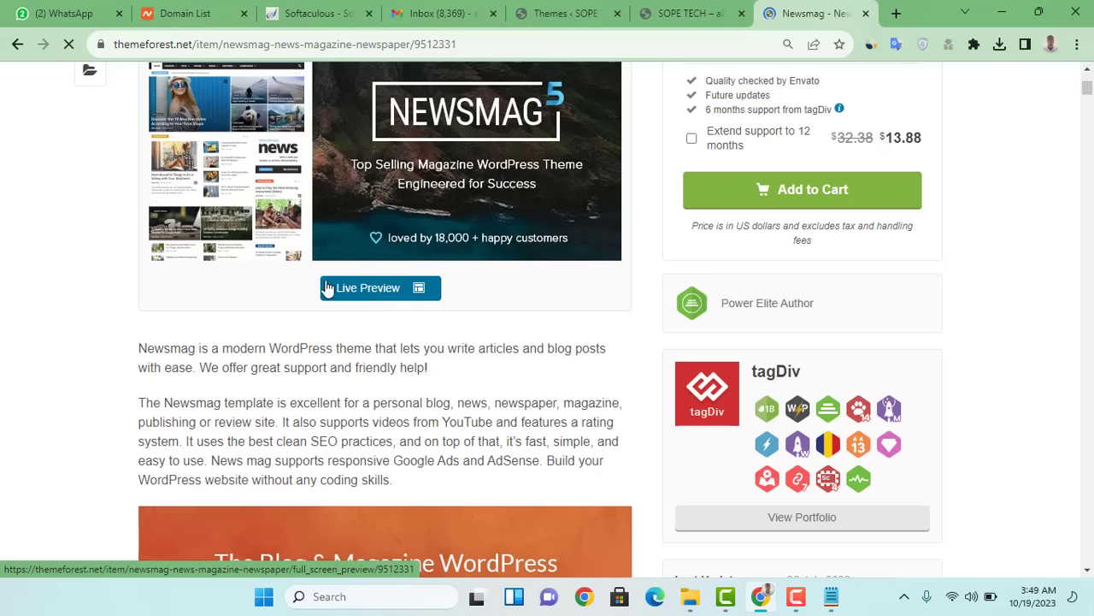
left_click(381, 297)
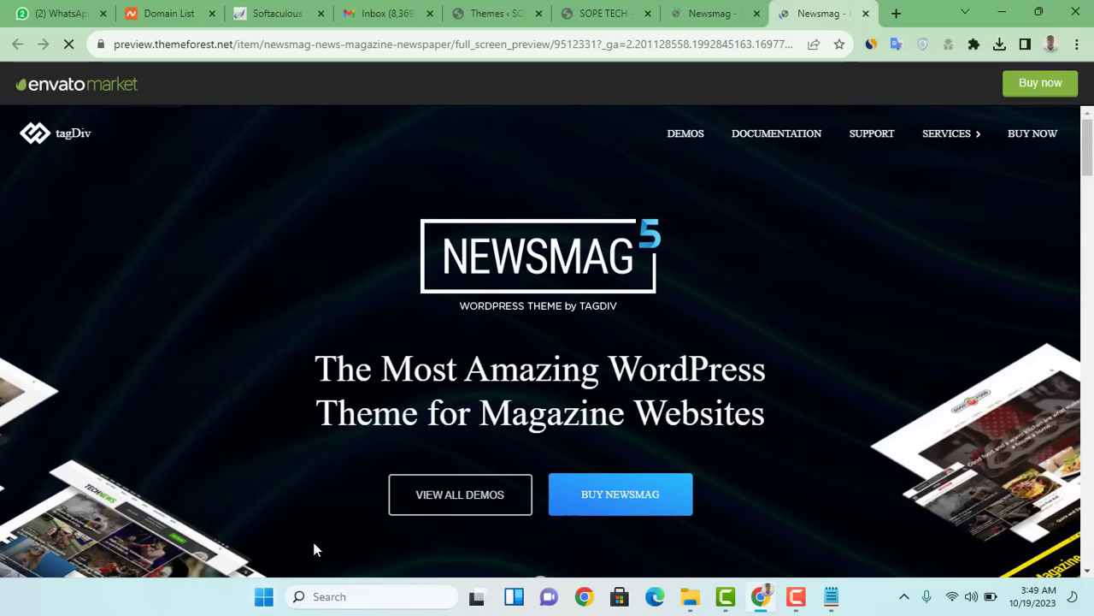
- Examine the pre-built website demos offered in the Newsmag preview, from Default Newsmag and Scandal Magazine to the last row
scroll(321, 513, "down", 4)
scroll(381, 479, "down", 5)
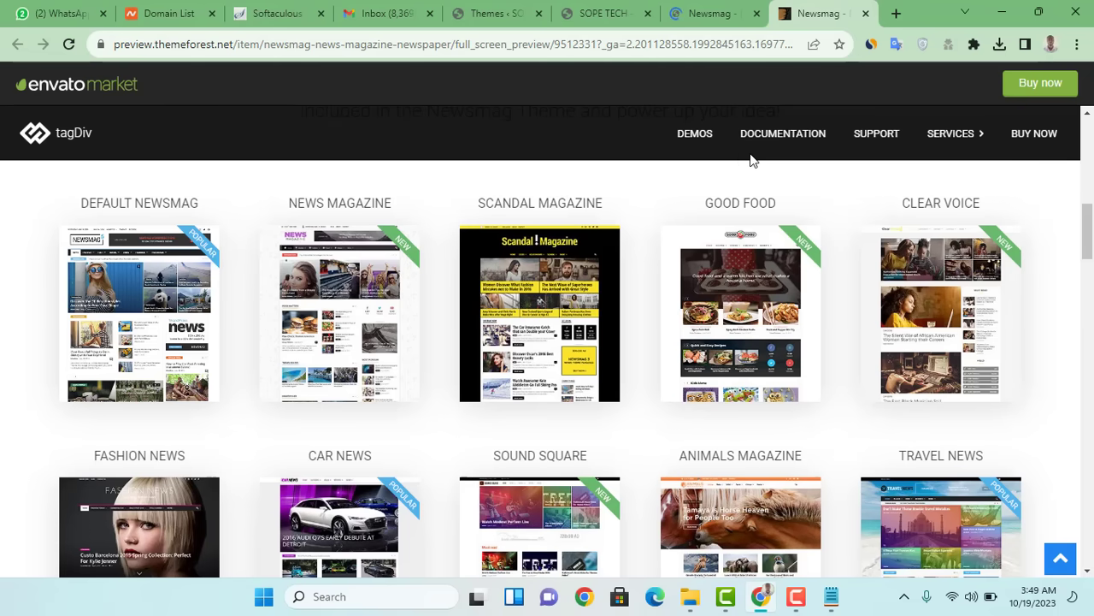
scroll(750, 160, "down", 7)
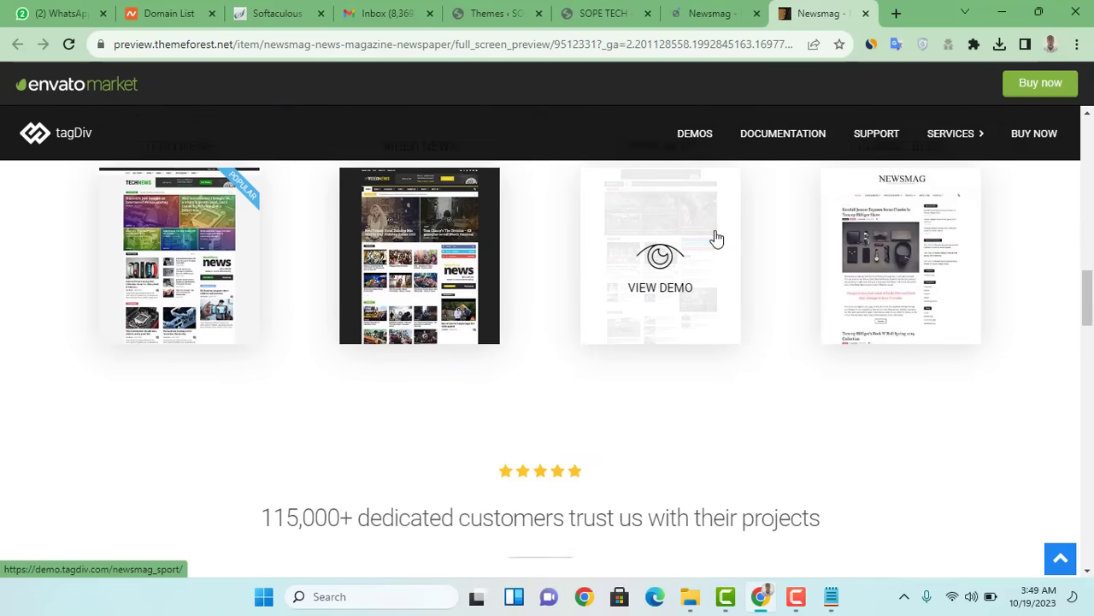
scroll(727, 242, "up", 7)
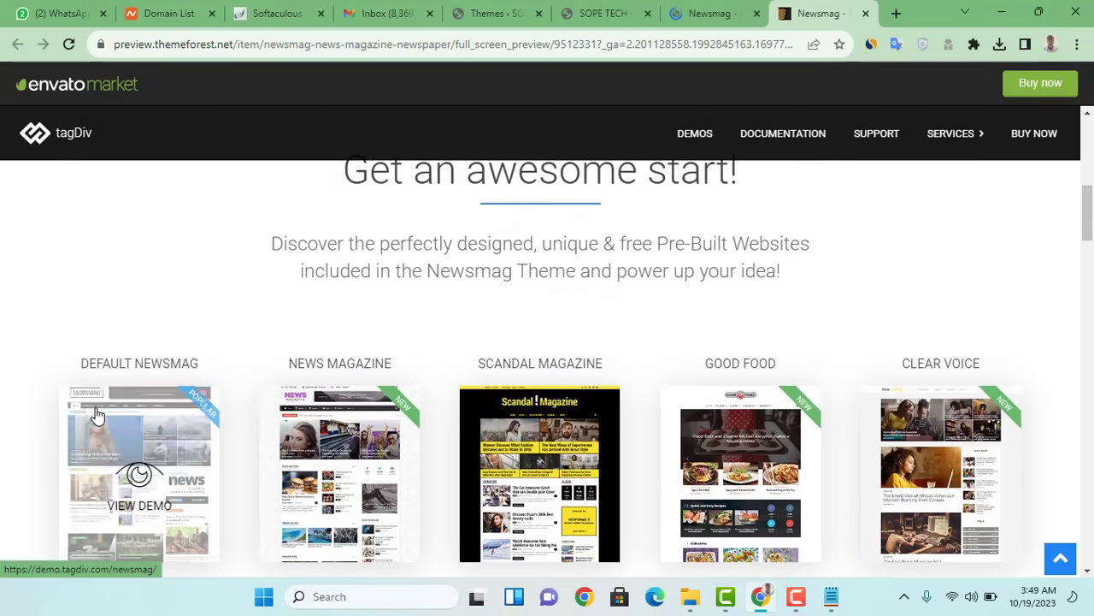
scroll(128, 376, "down", 1)
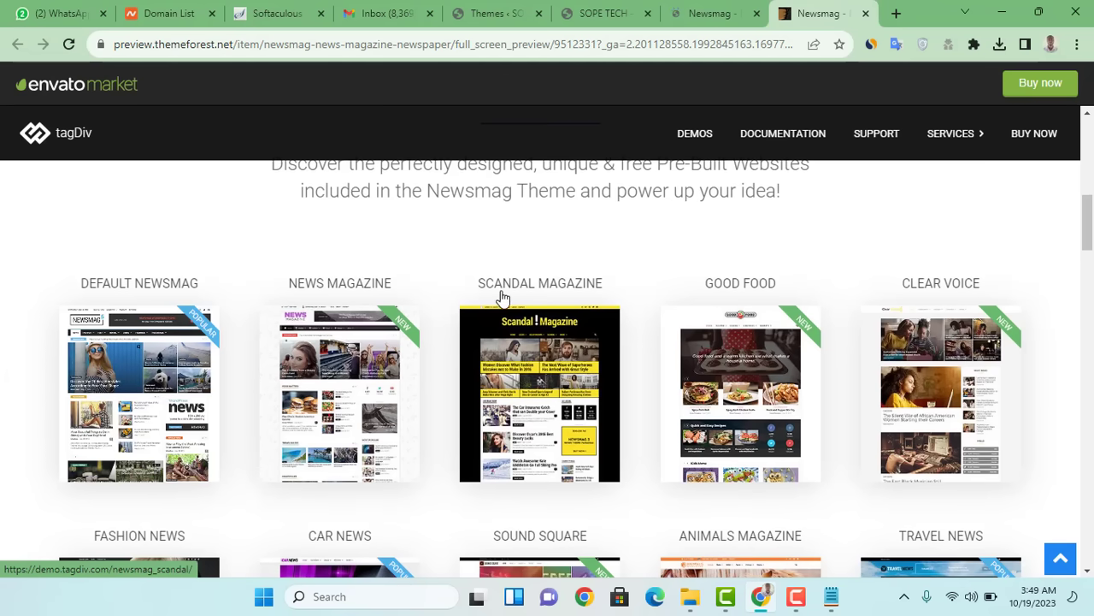
left_click(766, 300)
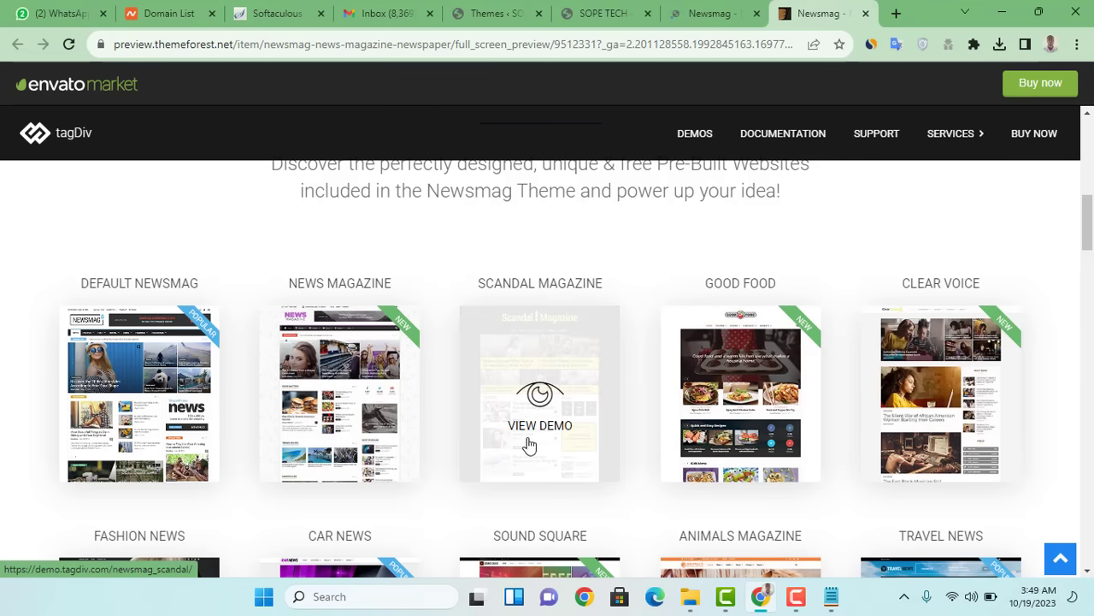
- Open the patyer.com homepage in a new browser tab
left_click(896, 13)
type("patyer.com/wp-admin/")
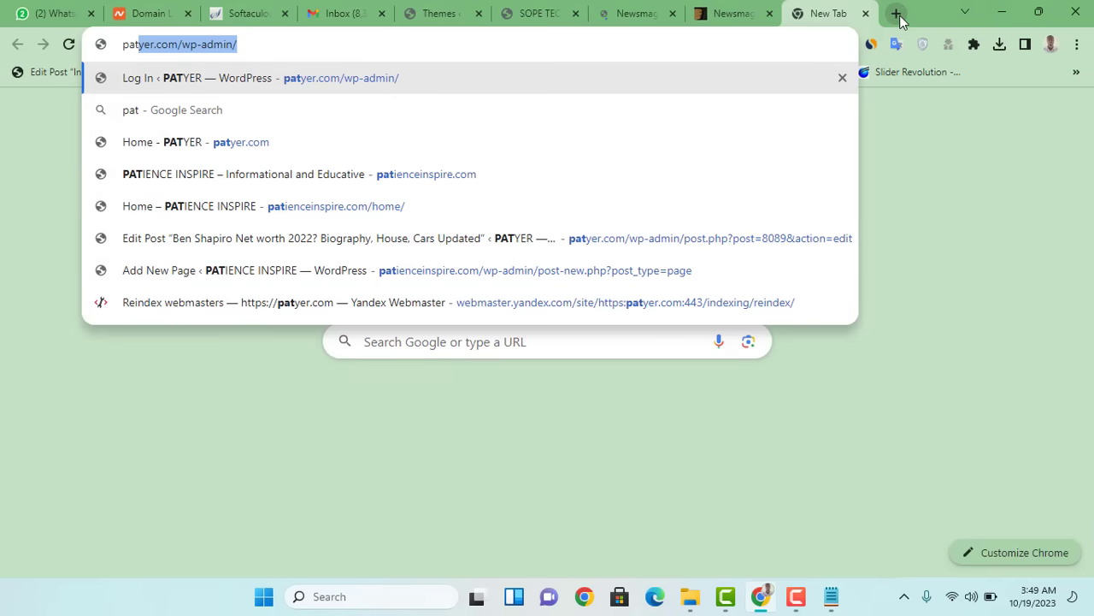
left_click(647, 136)
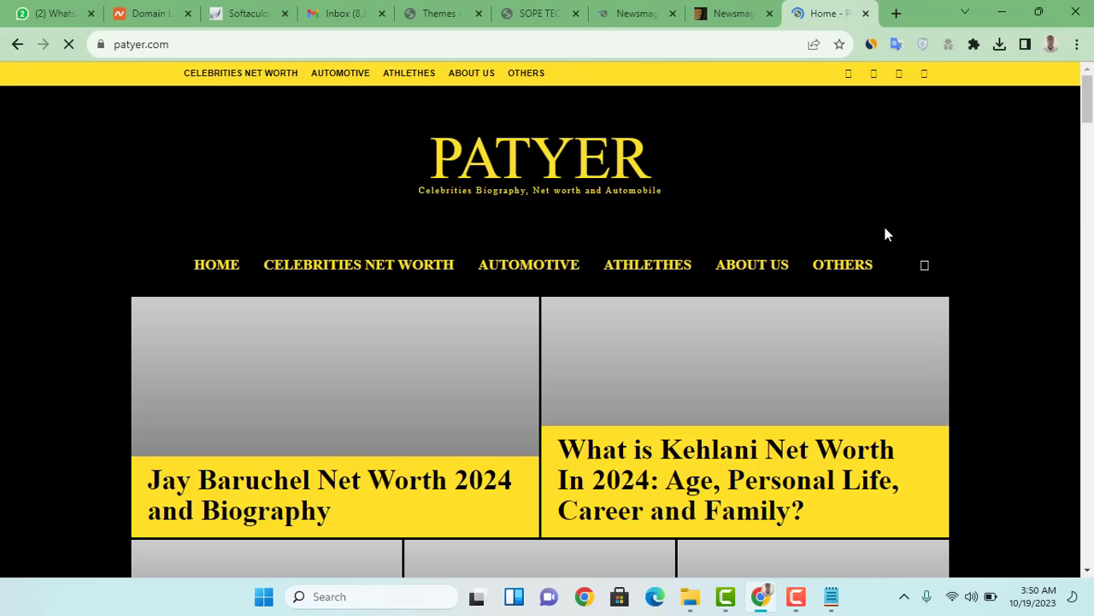
- Examine the PATYER homepage's header, navigation and featured article grid
scroll(893, 263, "down", 1)
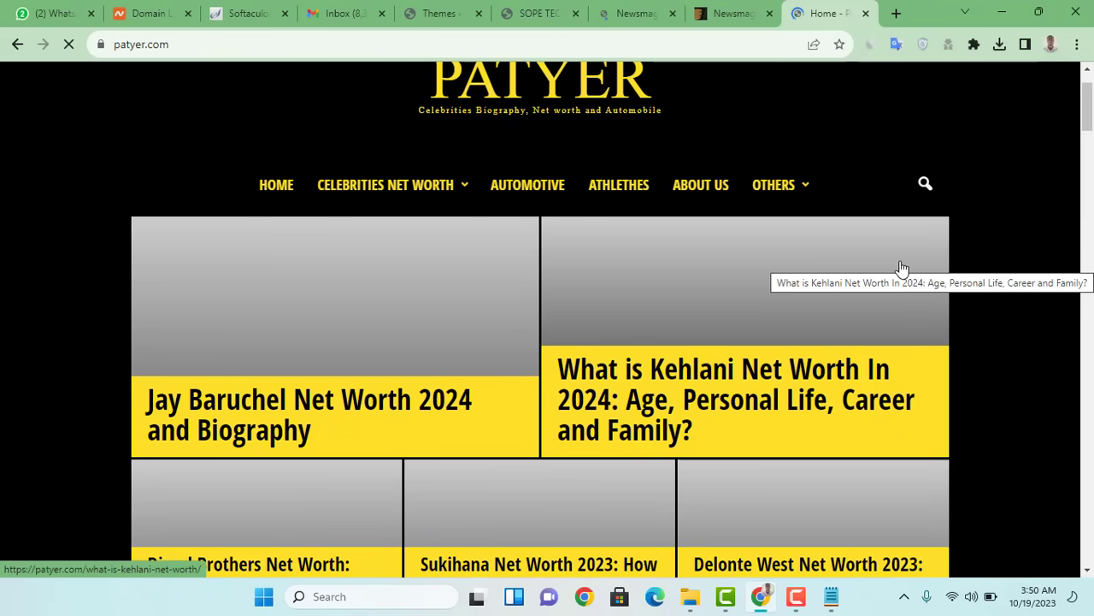
scroll(903, 270, "down", 5)
scroll(910, 274, "up", 5)
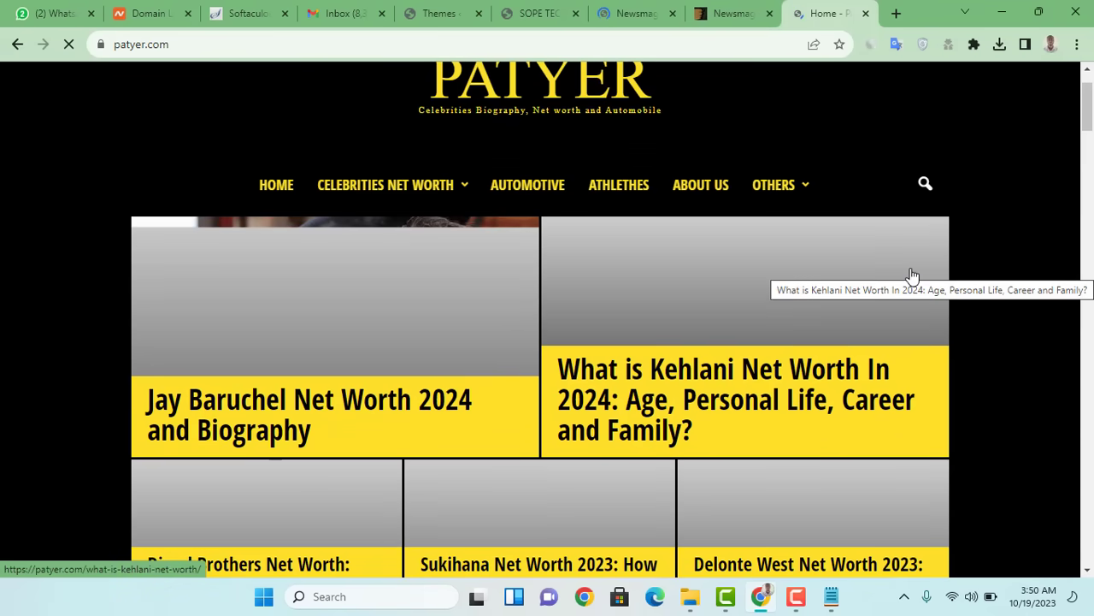
scroll(913, 278, "down", 3)
scroll(914, 278, "up", 3)
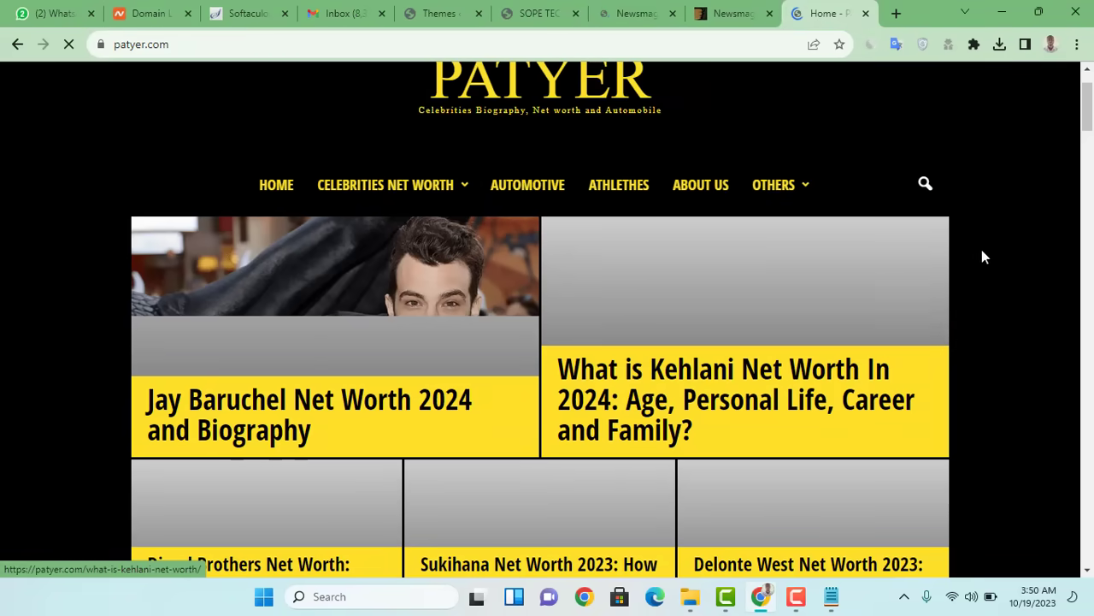
scroll(1000, 238, "up", 1)
scroll(999, 238, "down", 3)
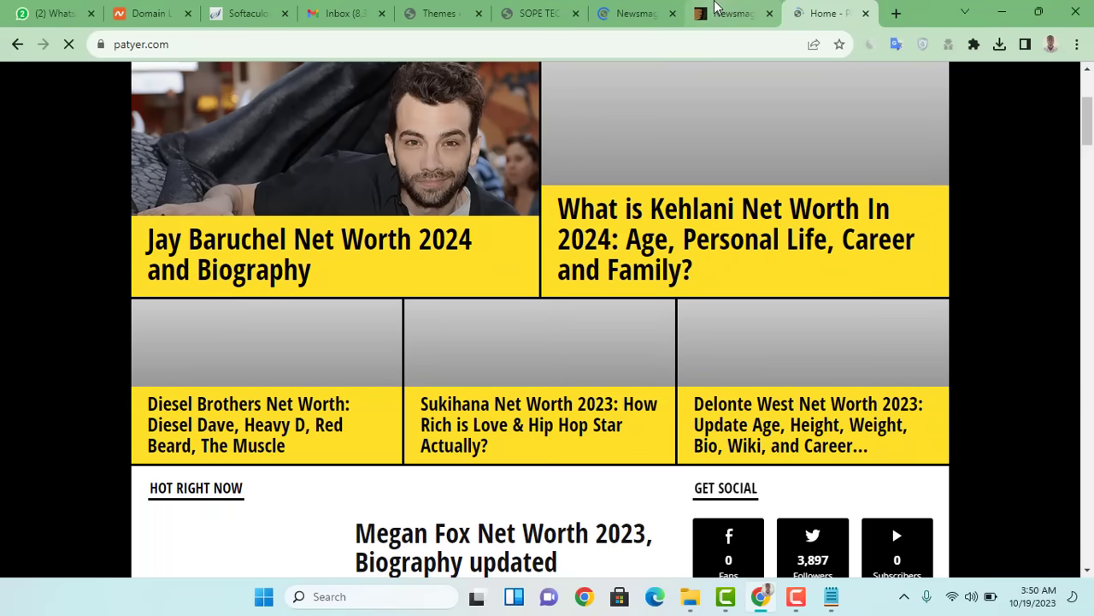
- Compare the PATYER homepage with the pre-built demos in the Newsmag preview, finishing on the preview
left_click(725, 13)
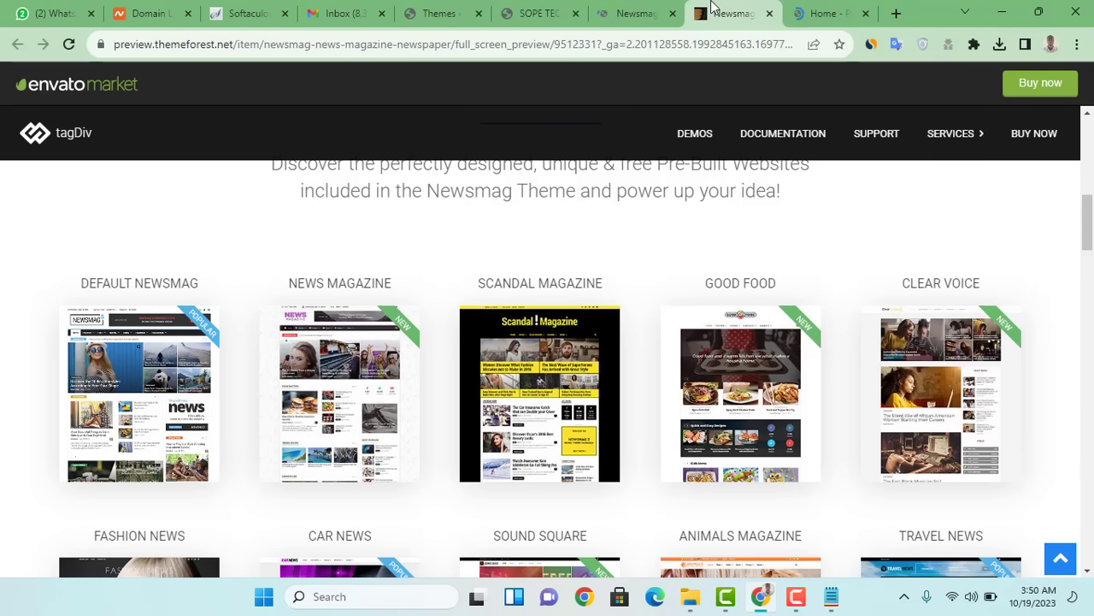
left_click(835, 11)
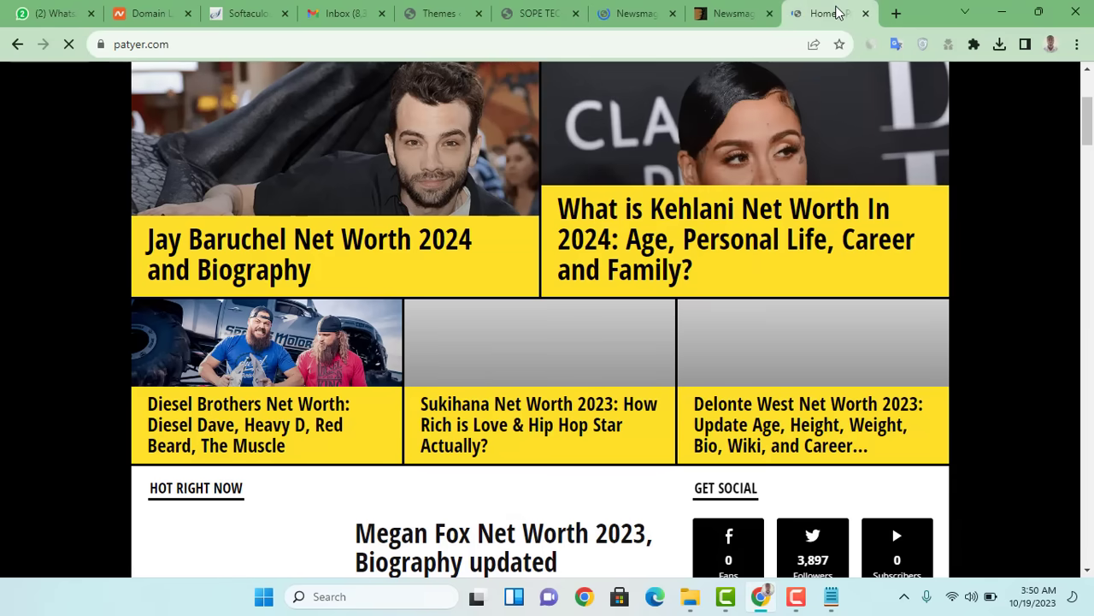
scroll(931, 301, "up", 3)
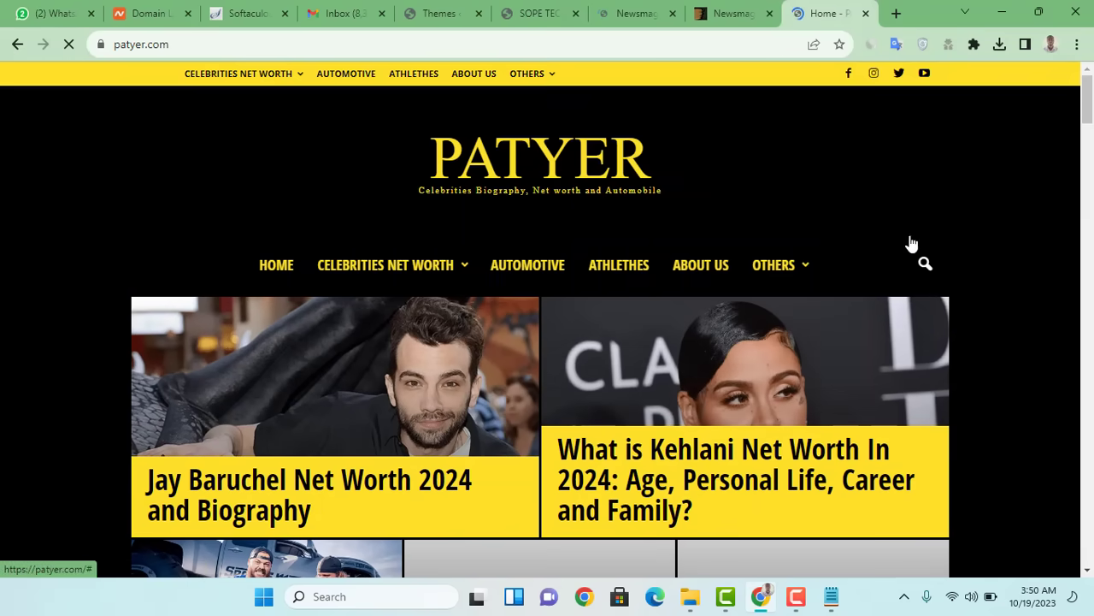
left_click(733, 13)
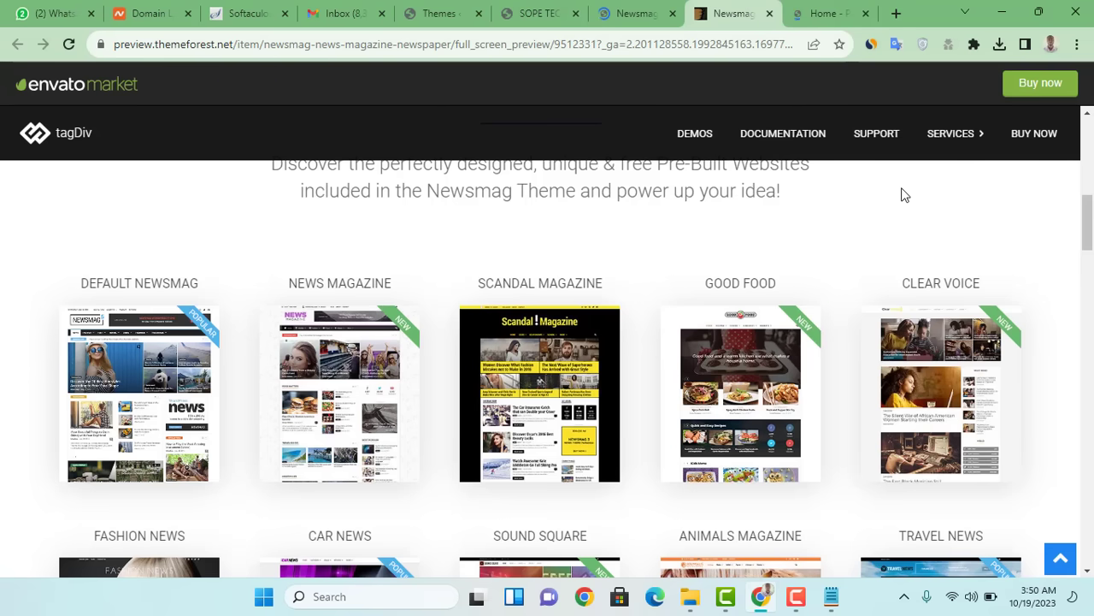
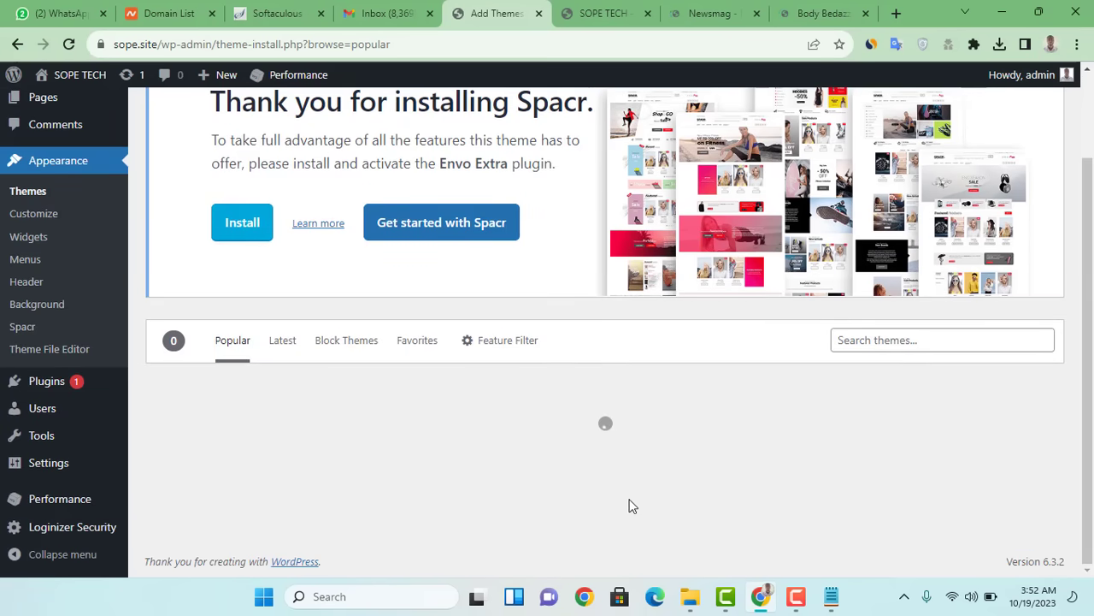
- Examine the bodybedazzle.com homepage's header, navigation and featured article grid
scroll(629, 506, "up", 2)
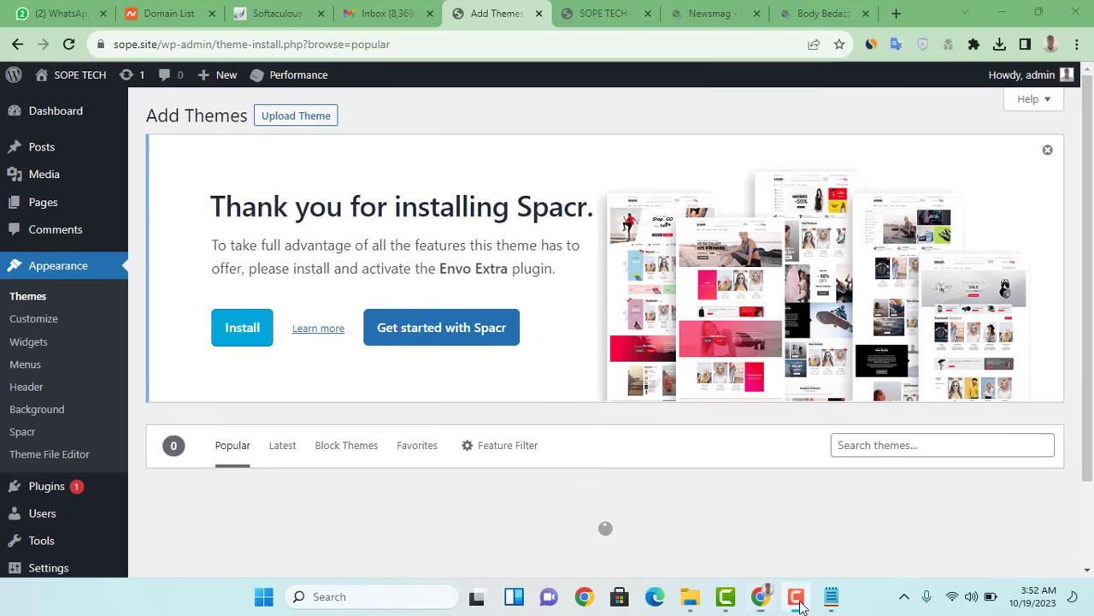
left_click(830, 14)
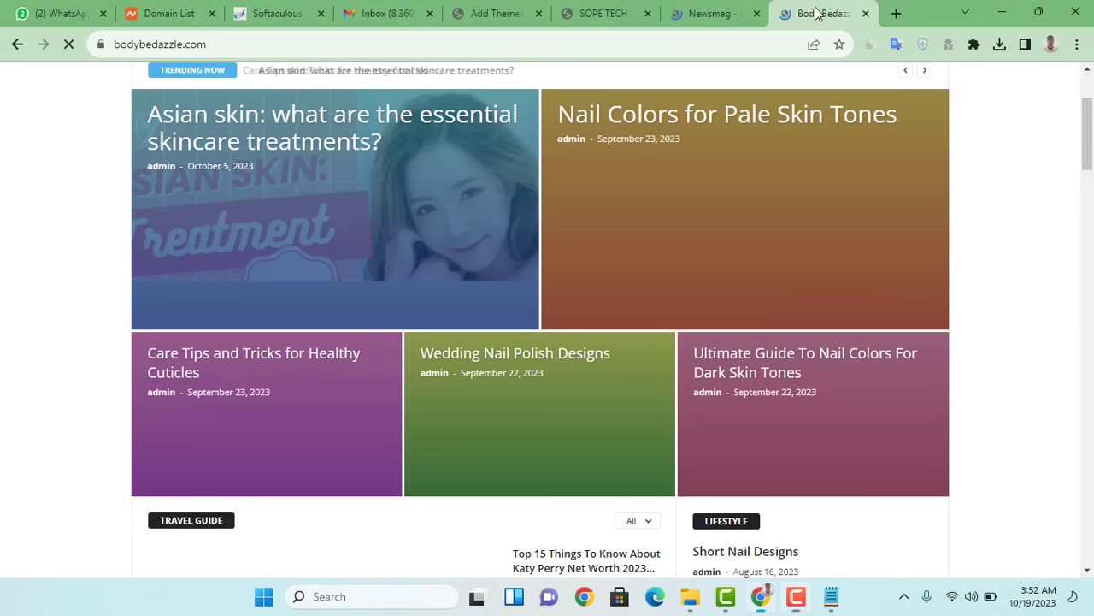
scroll(641, 271, "down", 3)
scroll(658, 257, "up", 5)
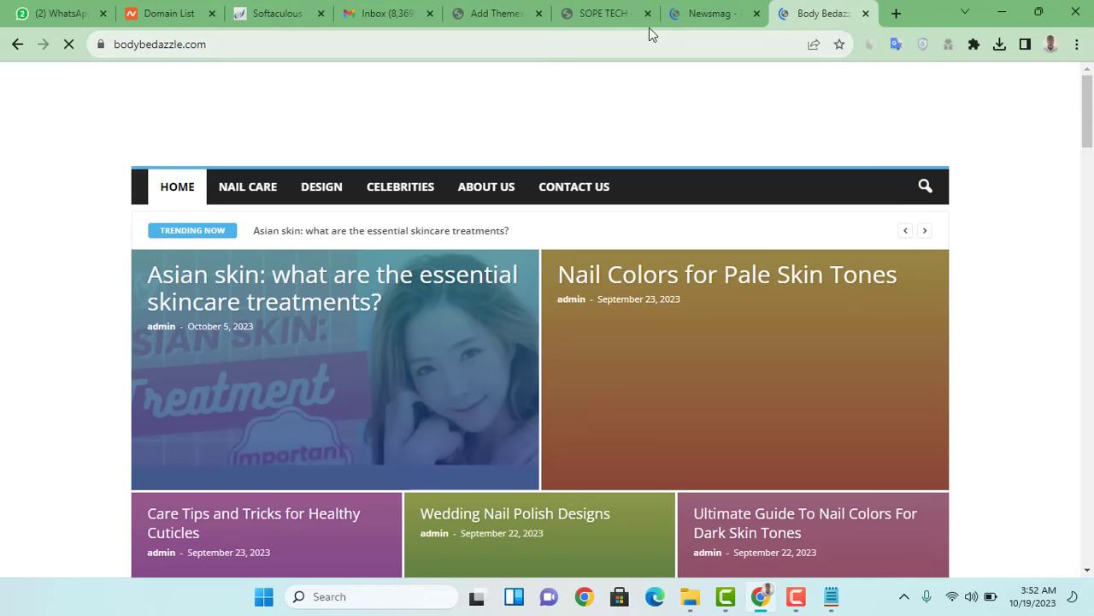
- Close the Newsmag ThemeForest and Body Bedazzle browser tabs and return to the Add Themes page
left_click(697, 15)
left_click(588, 15)
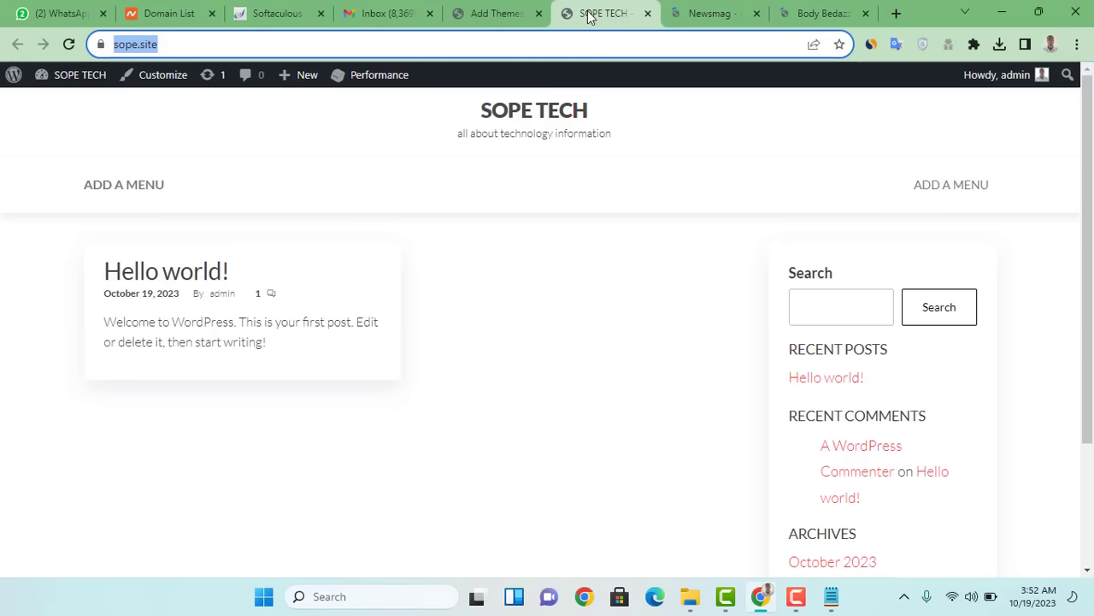
left_click(740, 16)
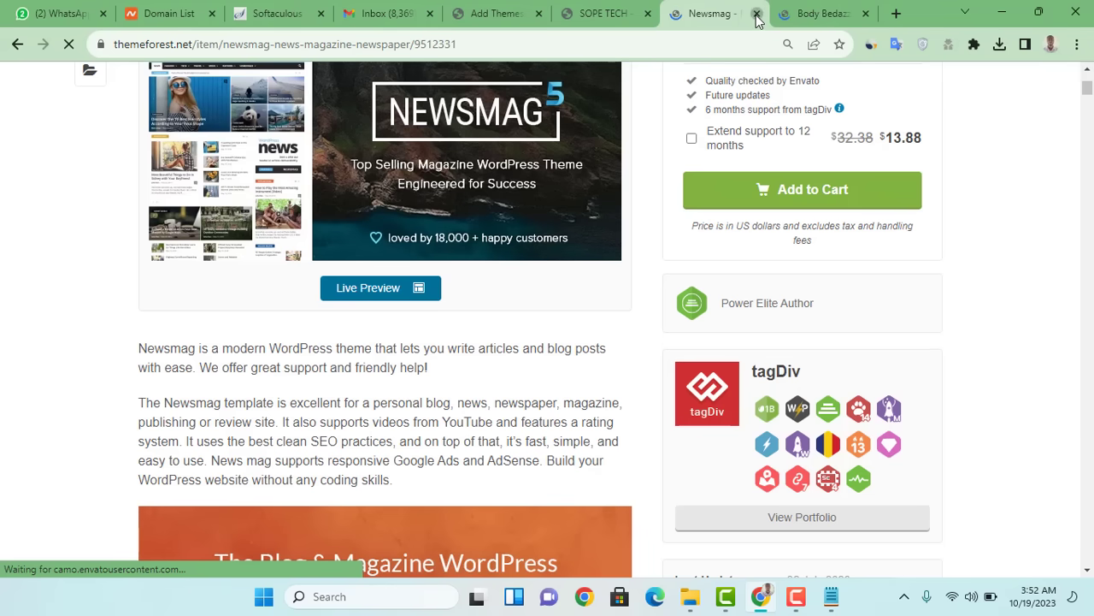
left_click(756, 13)
left_click(756, 14)
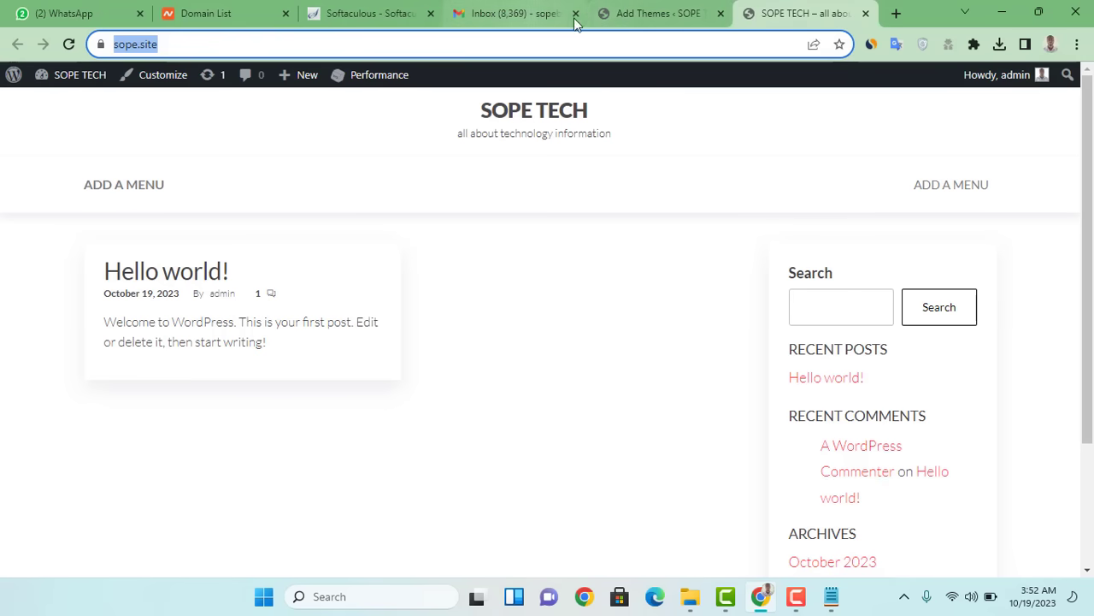
left_click(603, 20)
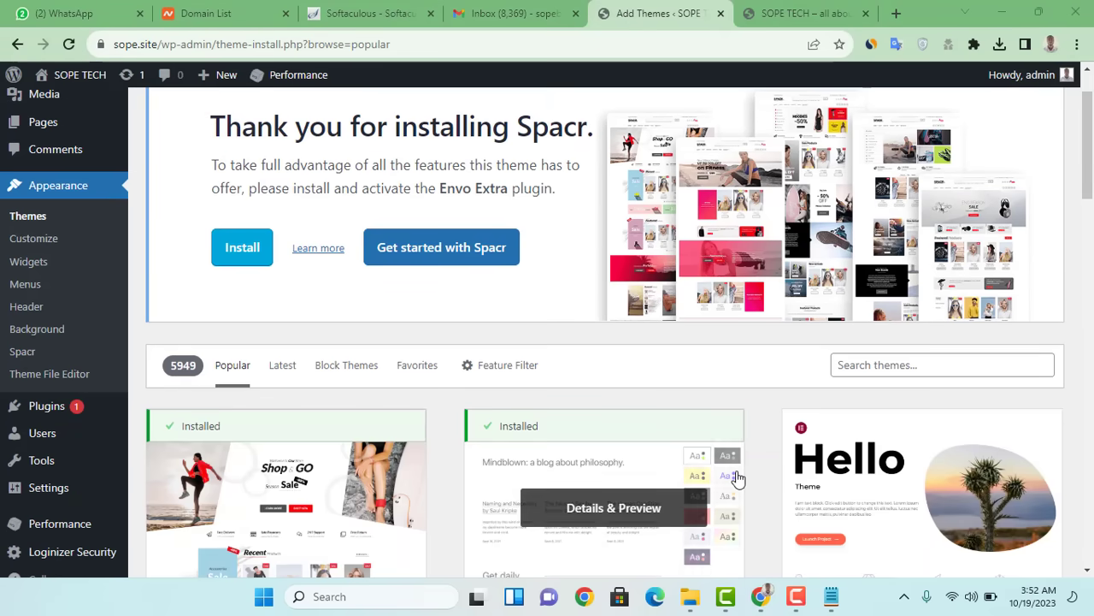
- Open the form for uploading a theme in .zip format
scroll(667, 470, "down", 3)
scroll(726, 453, "up", 3)
scroll(892, 481, "down", 4)
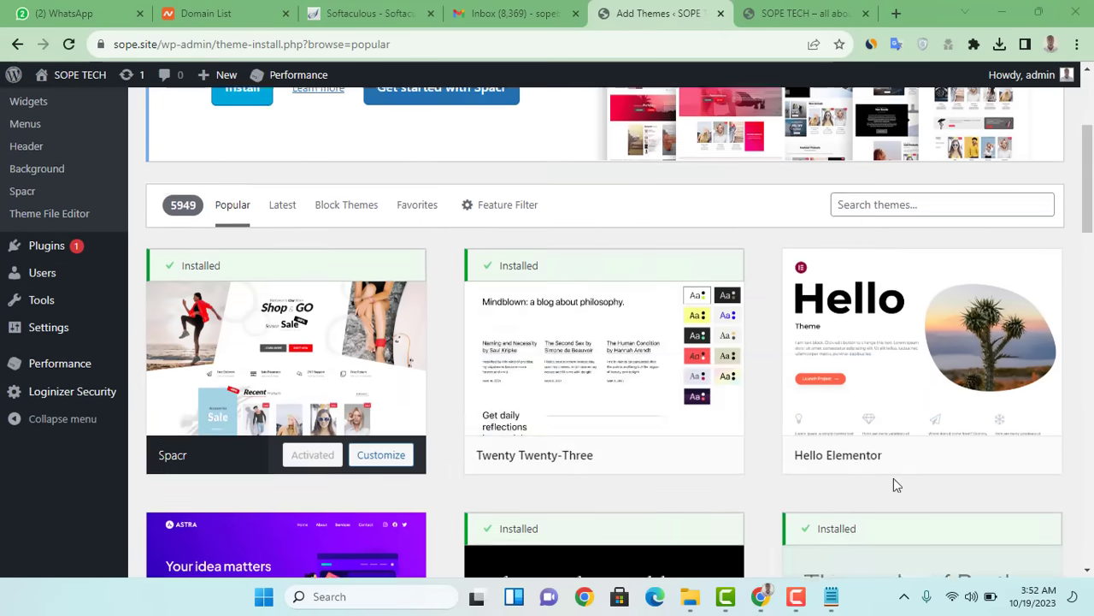
scroll(855, 469, "up", 2)
scroll(842, 466, "up", 3)
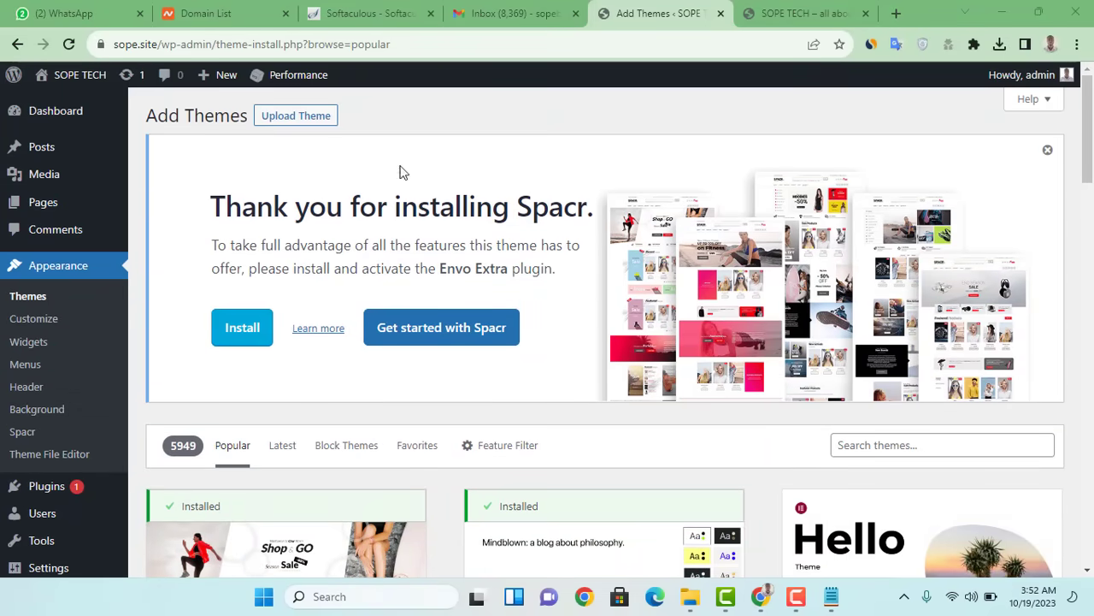
left_click_drag(400, 119, 348, 121)
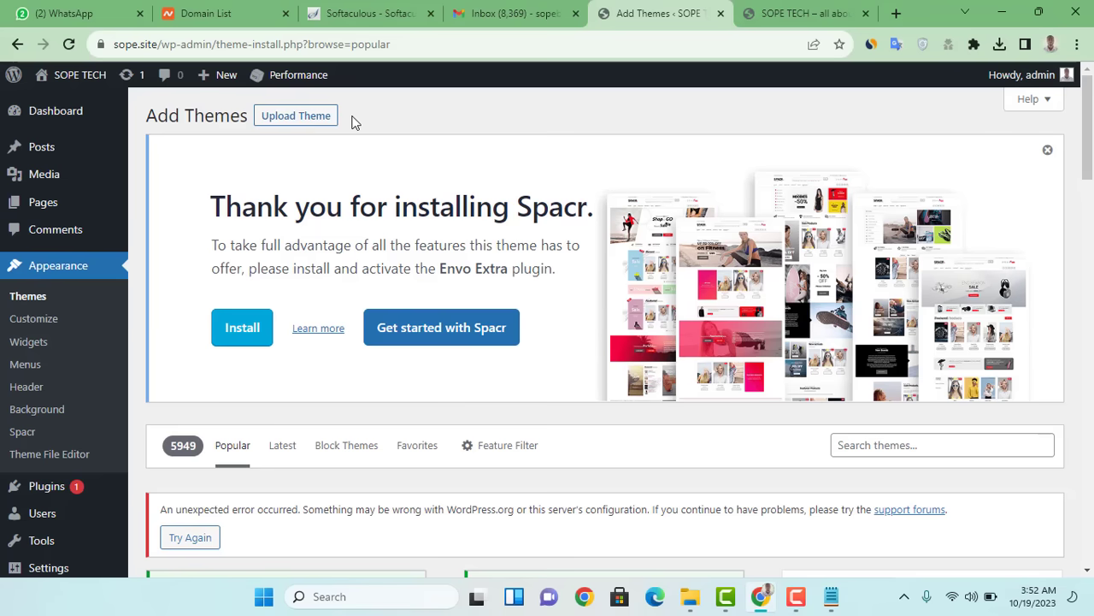
left_click(302, 124)
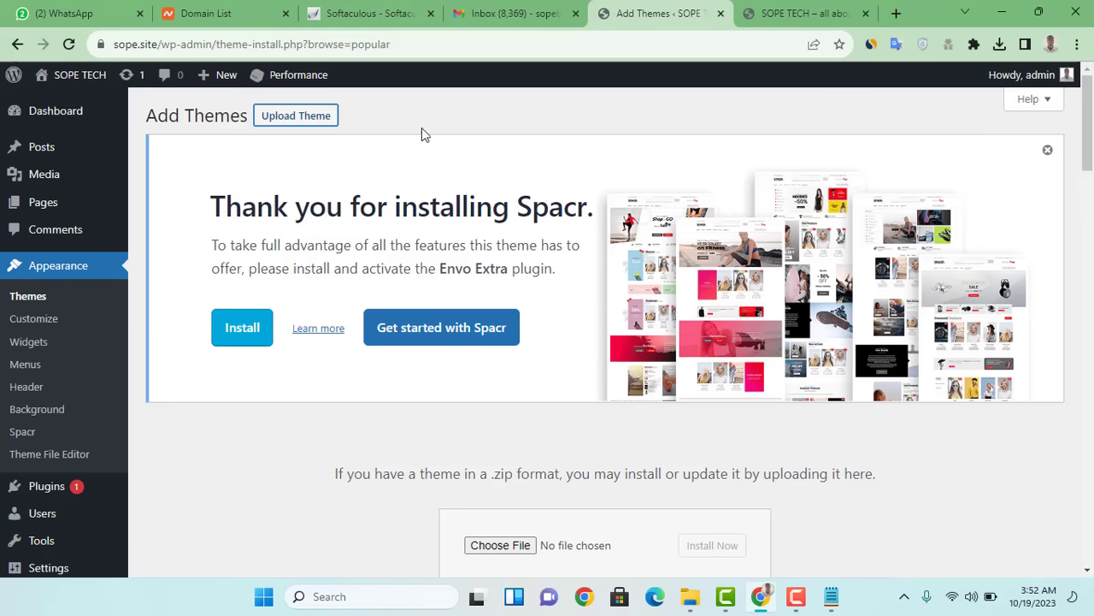
- Choose Newsmag.zip from the Downloads folder and install it as a theme
scroll(523, 291, "down", 4)
left_click(489, 225)
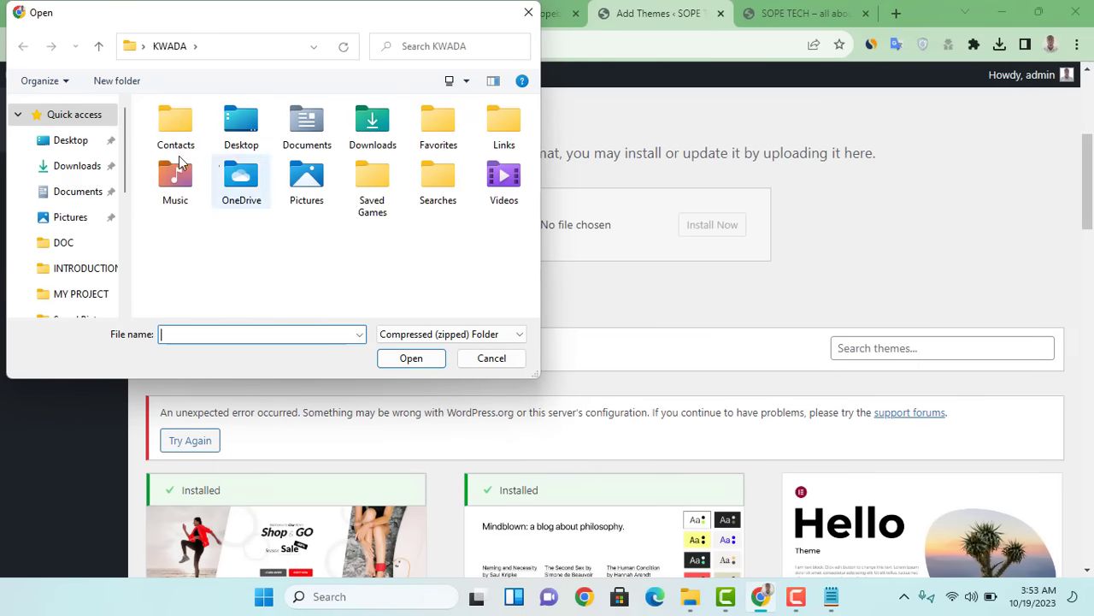
left_click(51, 167)
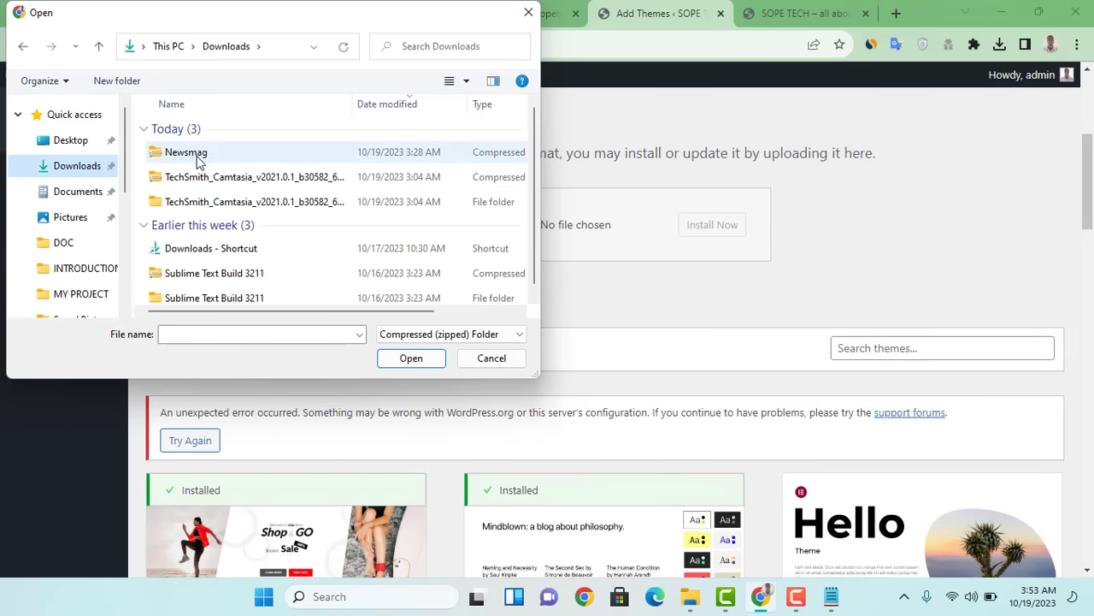
double_click(197, 158)
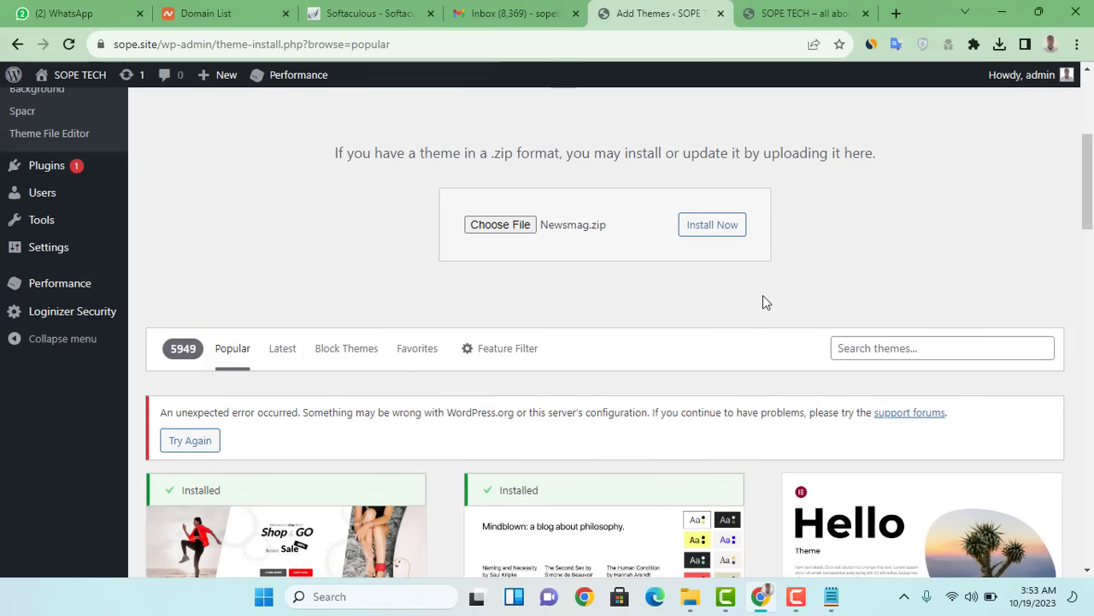
left_click(723, 232)
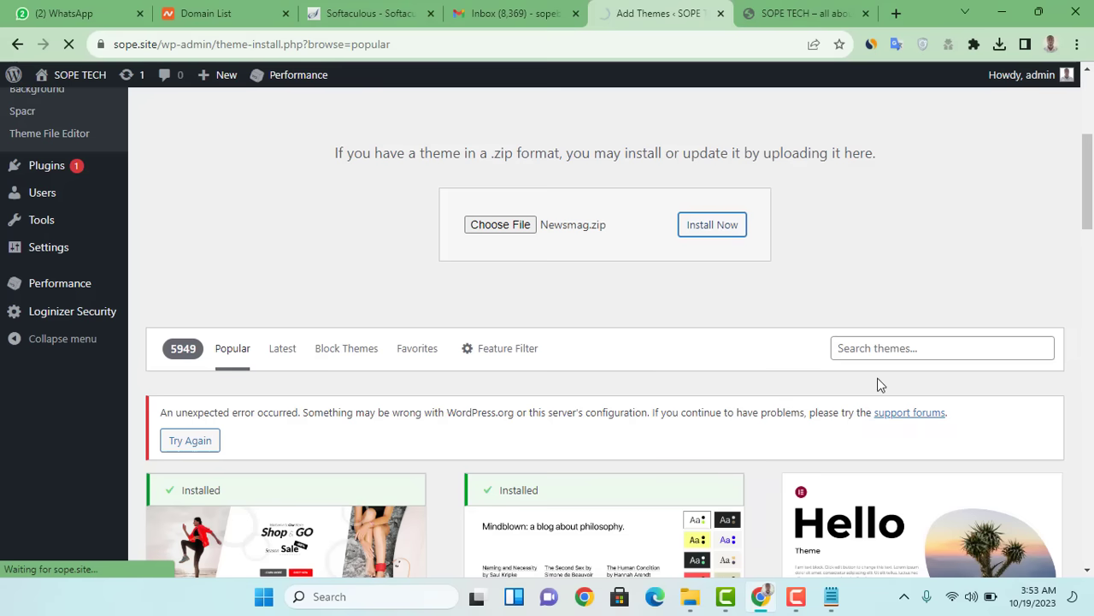
left_click(796, 603)
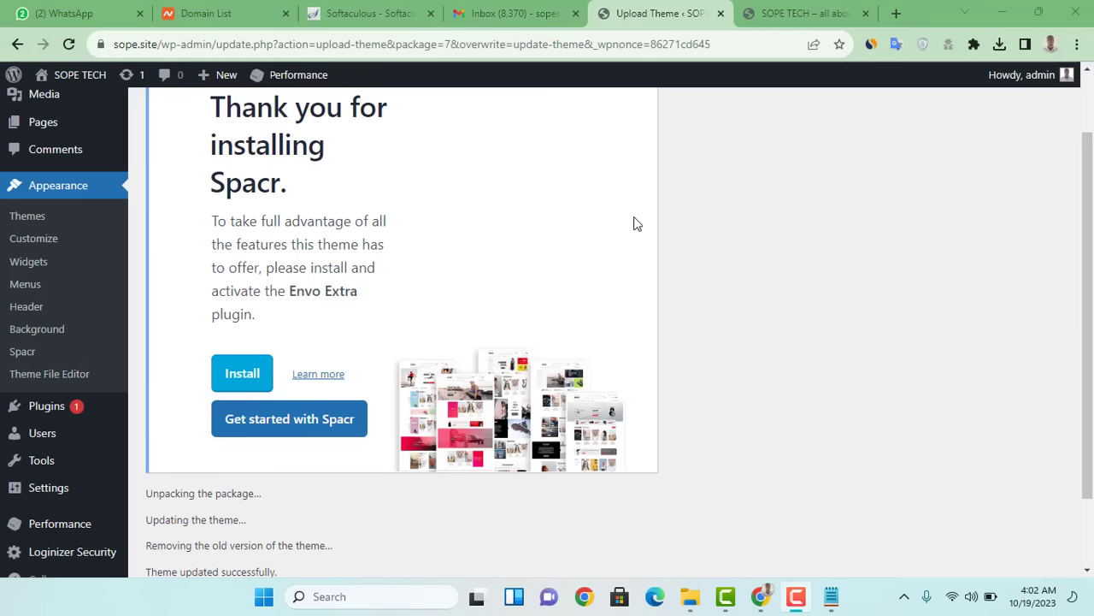
- Activate the uploaded Newsmag theme and install its required plugins, tagDiv Composer and tagDiv Social Counter
scroll(720, 284, "down", 1)
scroll(720, 284, "down", 2)
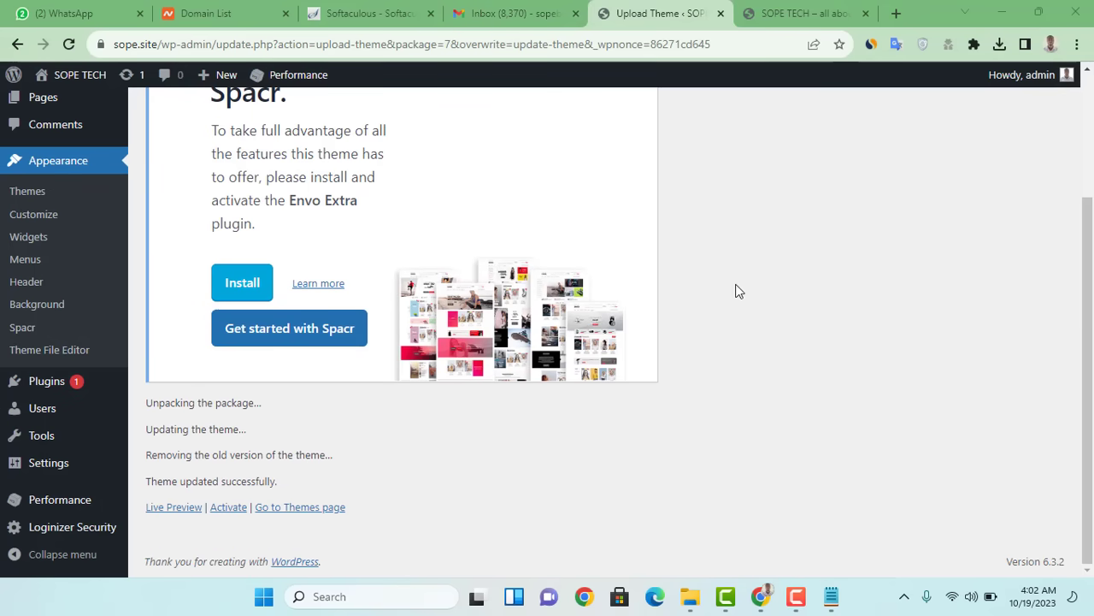
scroll(790, 224, "up", 4)
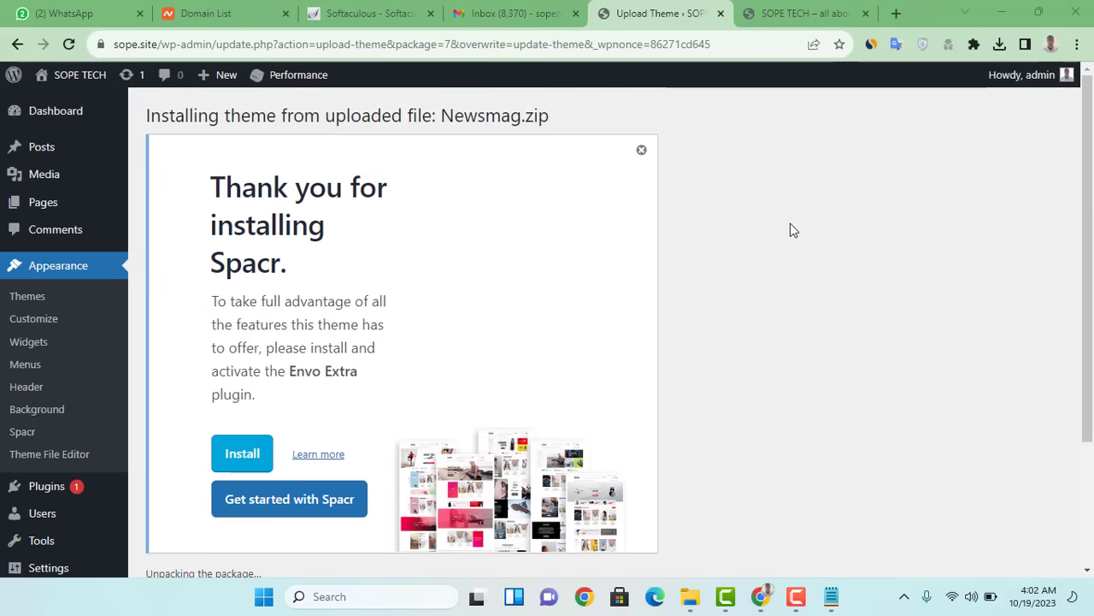
scroll(735, 218, "down", 4)
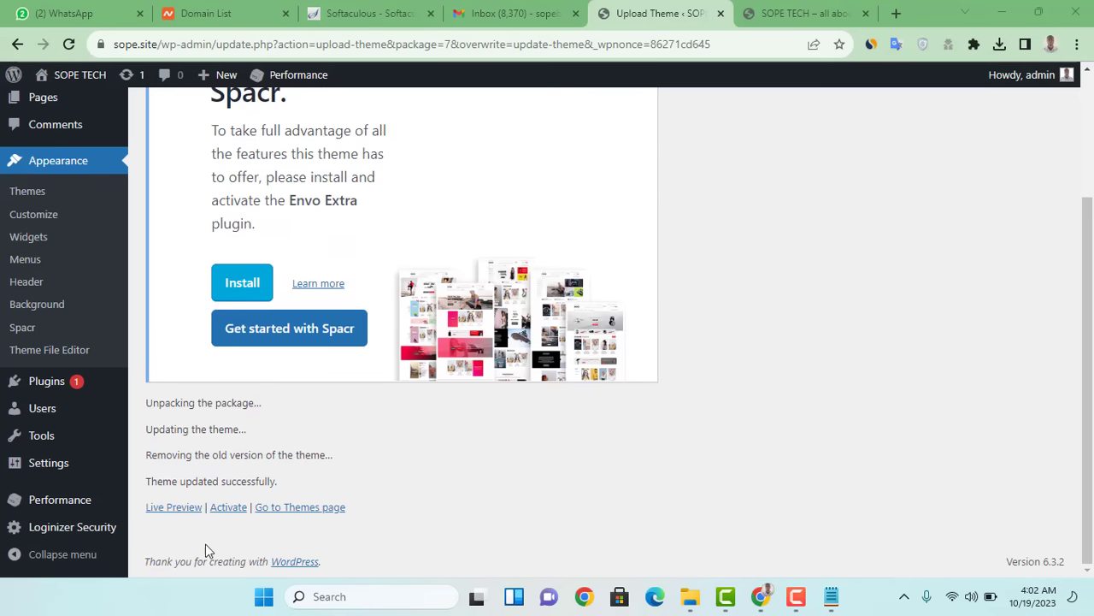
left_click(226, 508)
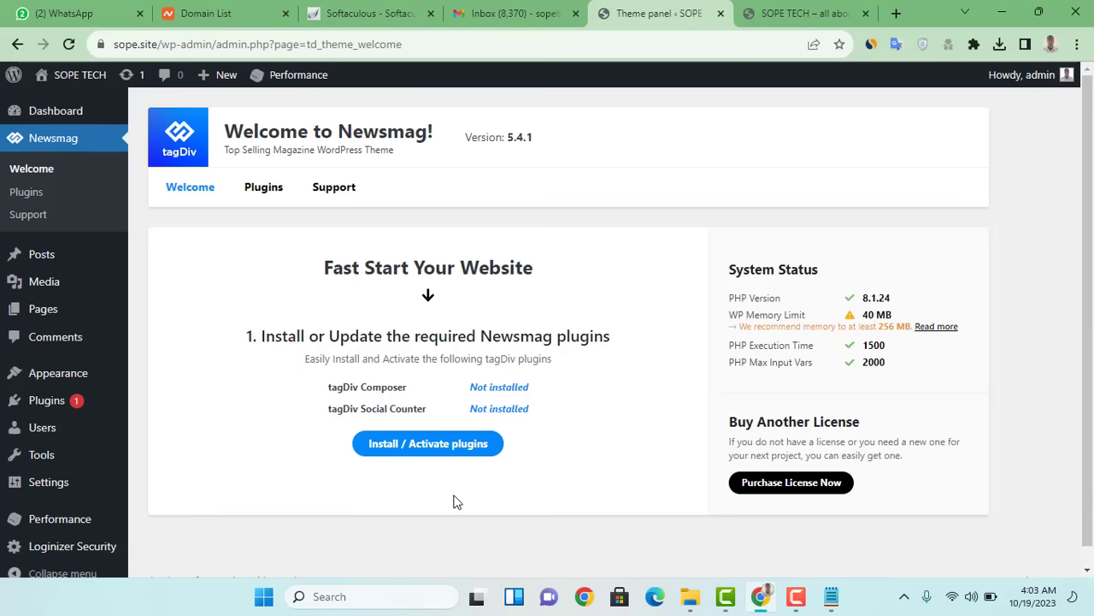
left_click(432, 458)
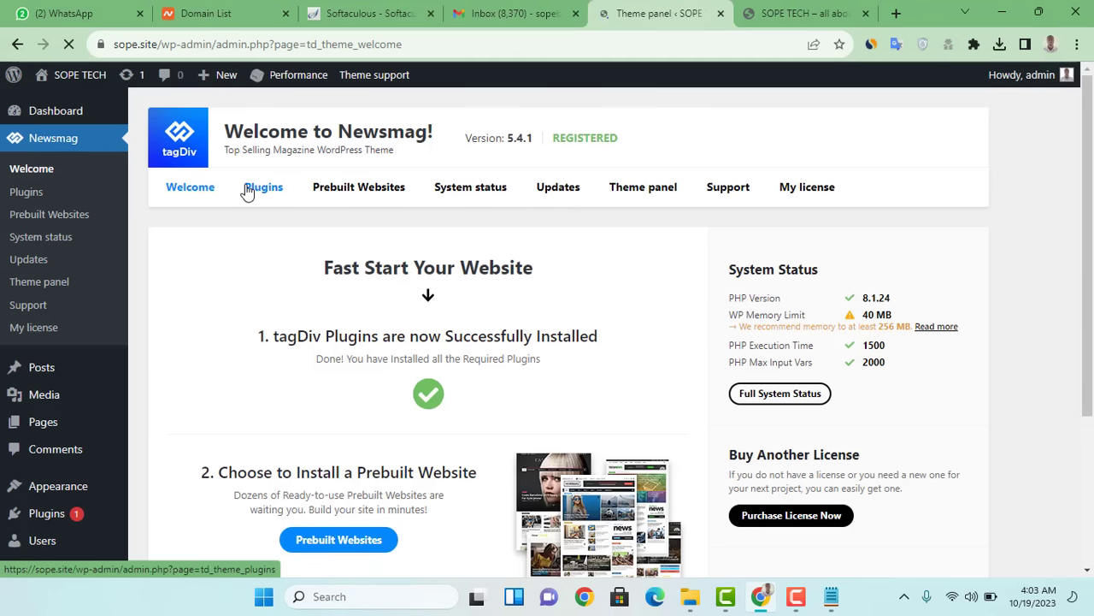
- Examine the premium plugins offered on Newsmag's Plugins page, from tagDiv Composer to Visual Composer
left_click(247, 191)
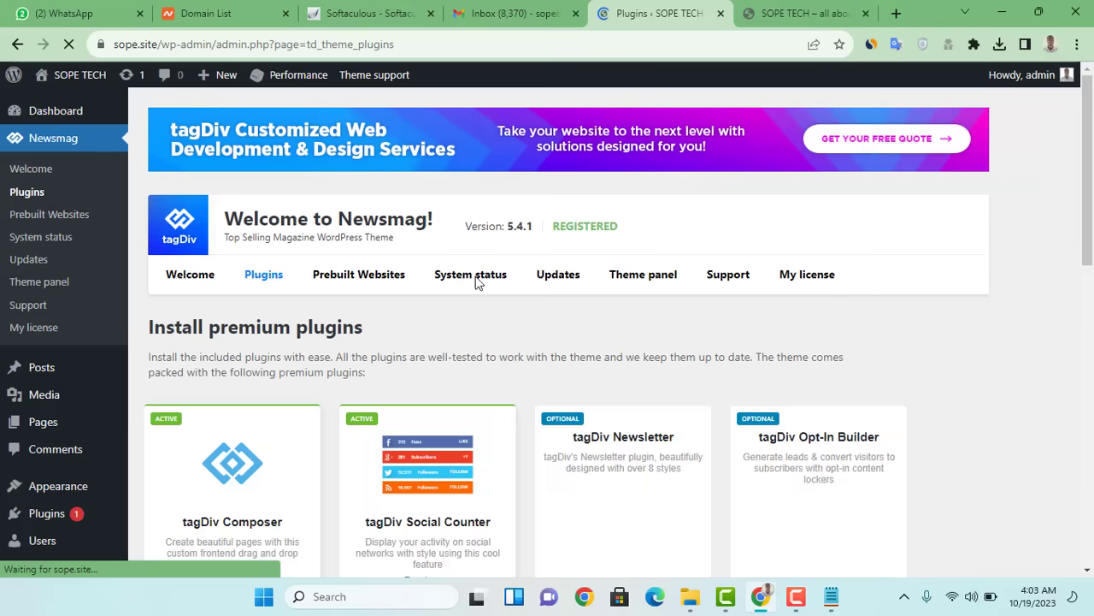
scroll(626, 340, "down", 3)
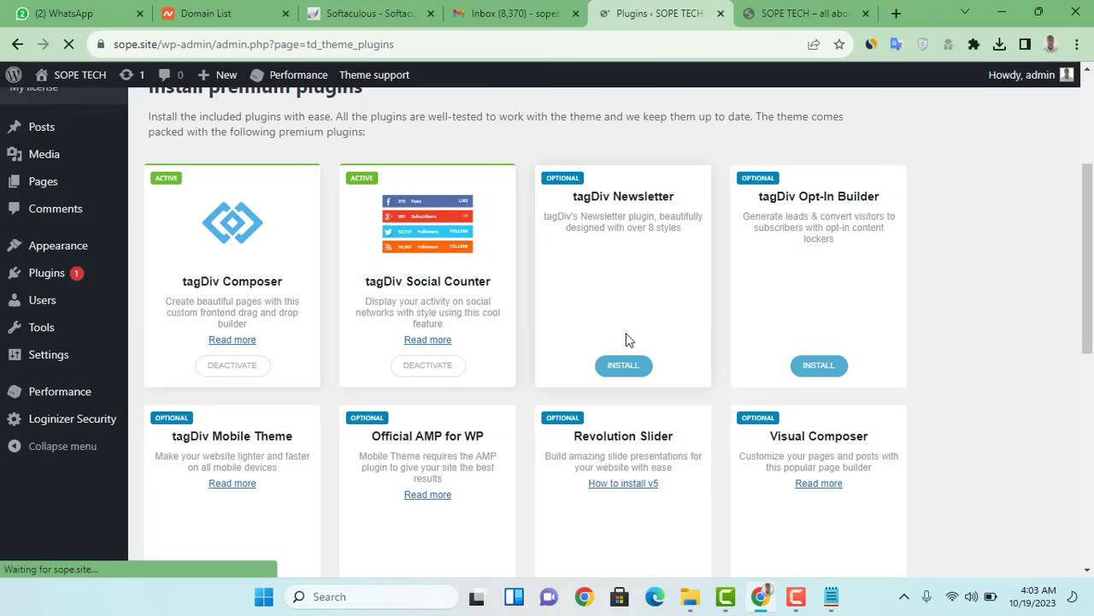
scroll(625, 339, "up", 3)
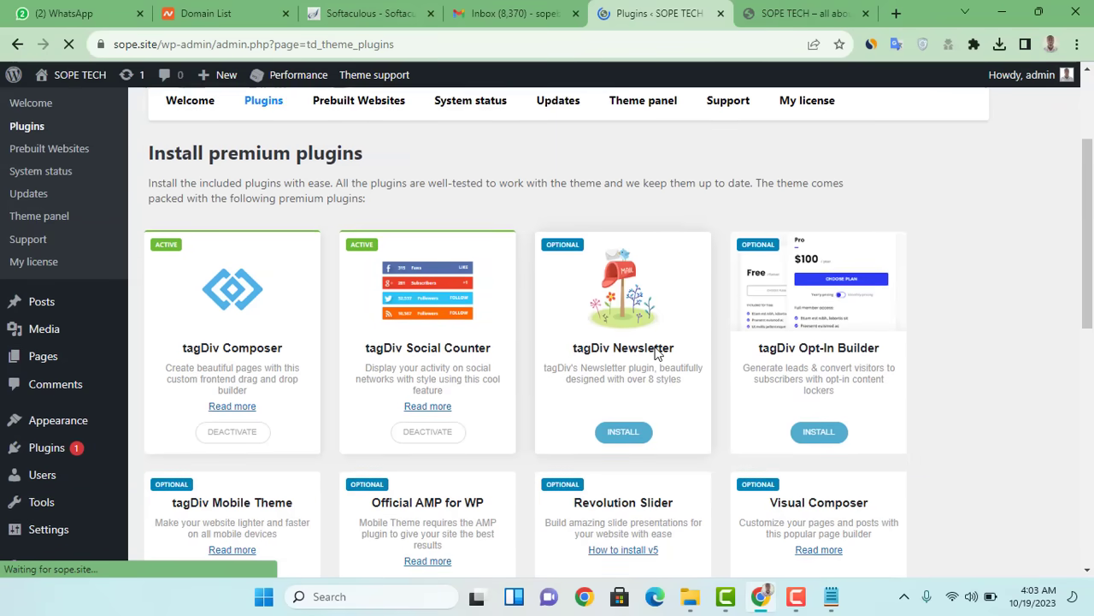
scroll(403, 310, "down", 2)
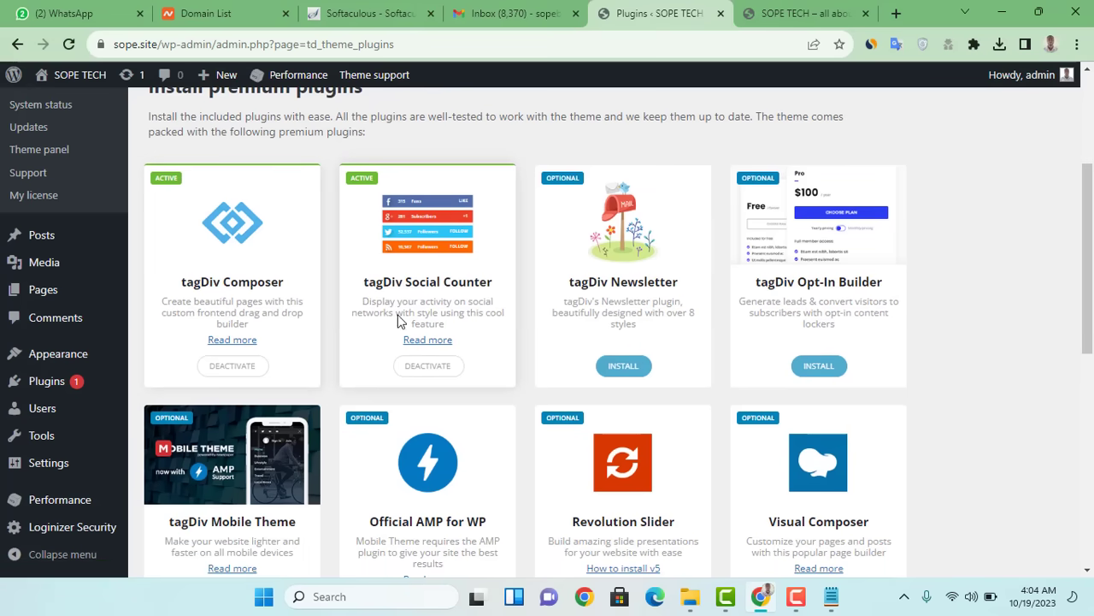
scroll(619, 296, "down", 2)
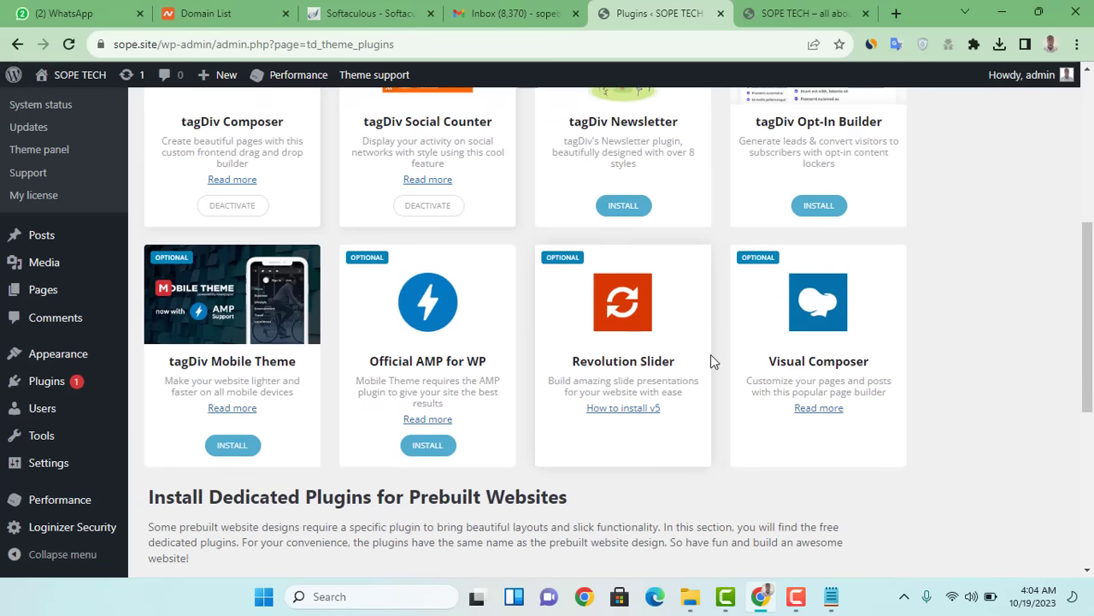
scroll(297, 466, "up", 4)
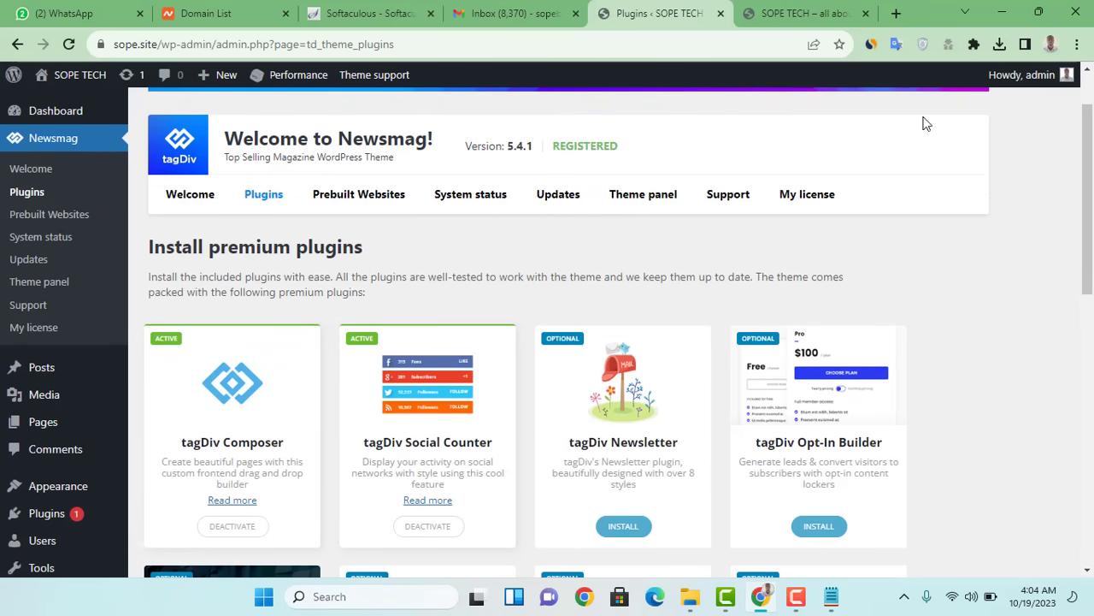
- Reload the sope.site homepage and examine its layout with the Newsmag theme
left_click(776, 11)
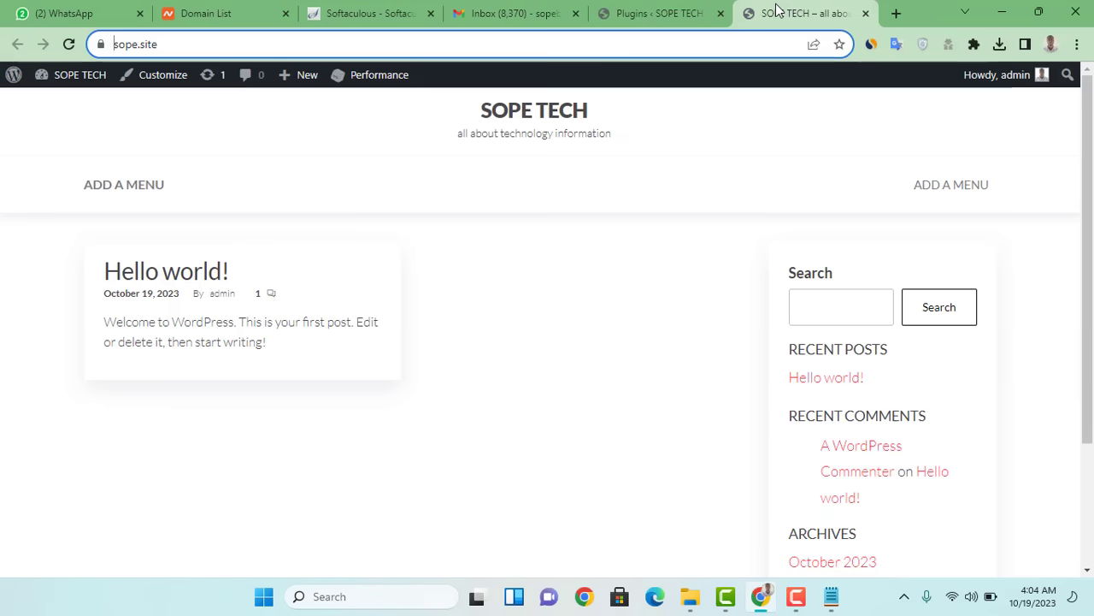
right_click(776, 11)
left_click(823, 100)
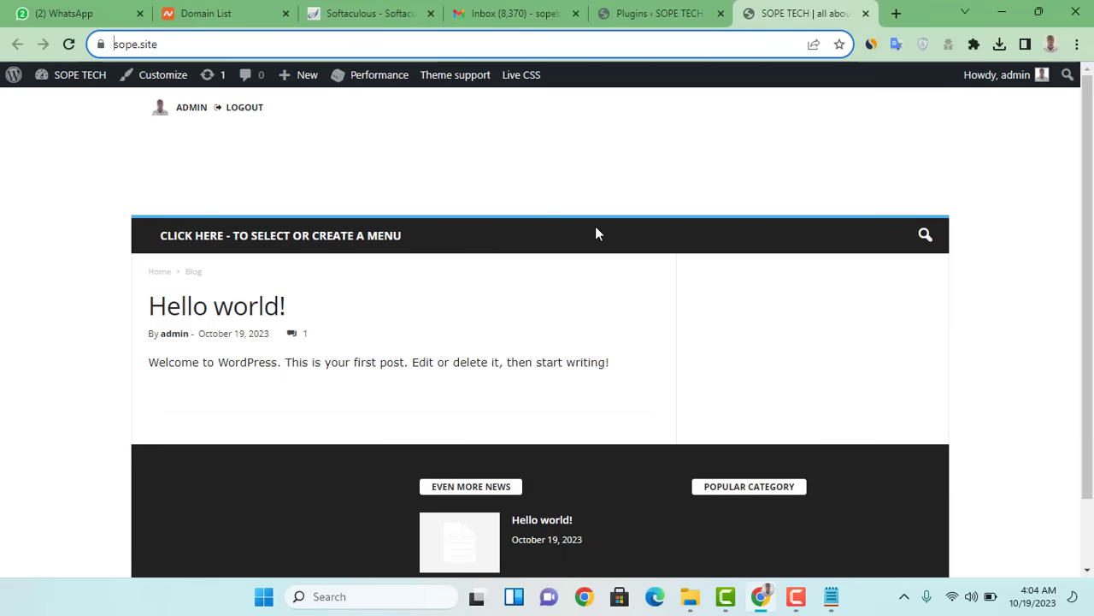
scroll(862, 273, "down", 1)
scroll(911, 283, "up", 1)
- Open Newsmag's Prebuilt Websites page in the WordPress admin and examine the installation options and available designs
left_click(614, 11)
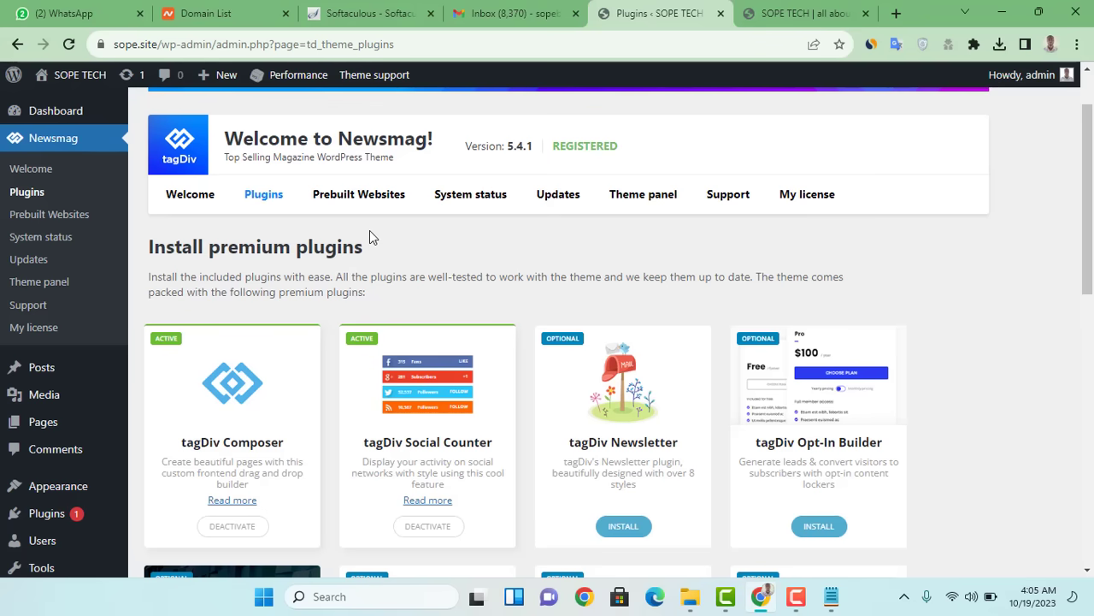
left_click(358, 200)
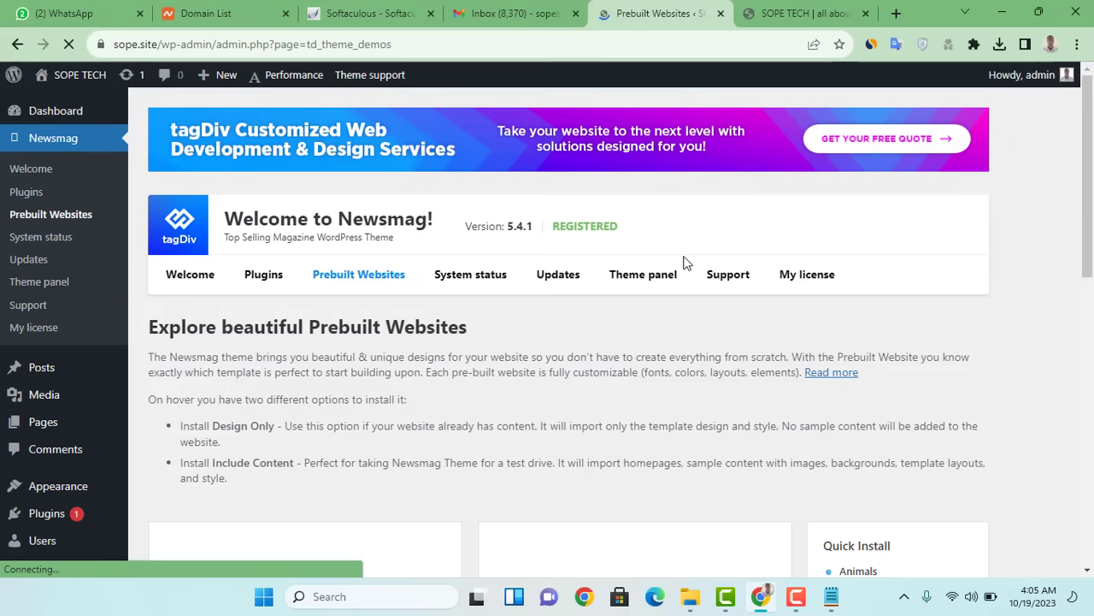
scroll(688, 264, "down", 4)
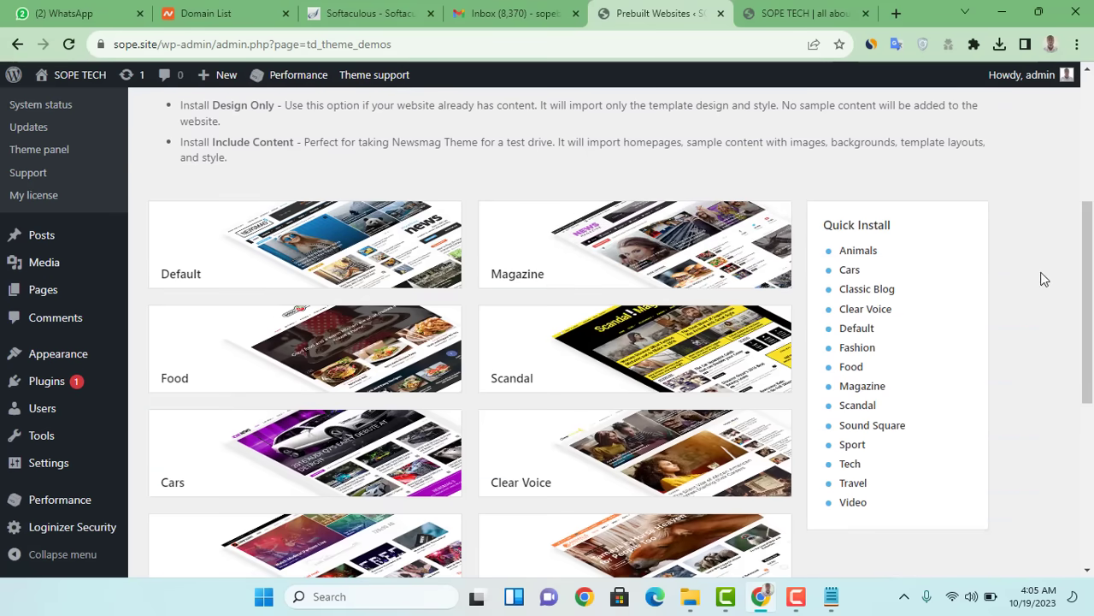
scroll(1034, 273, "up", 4)
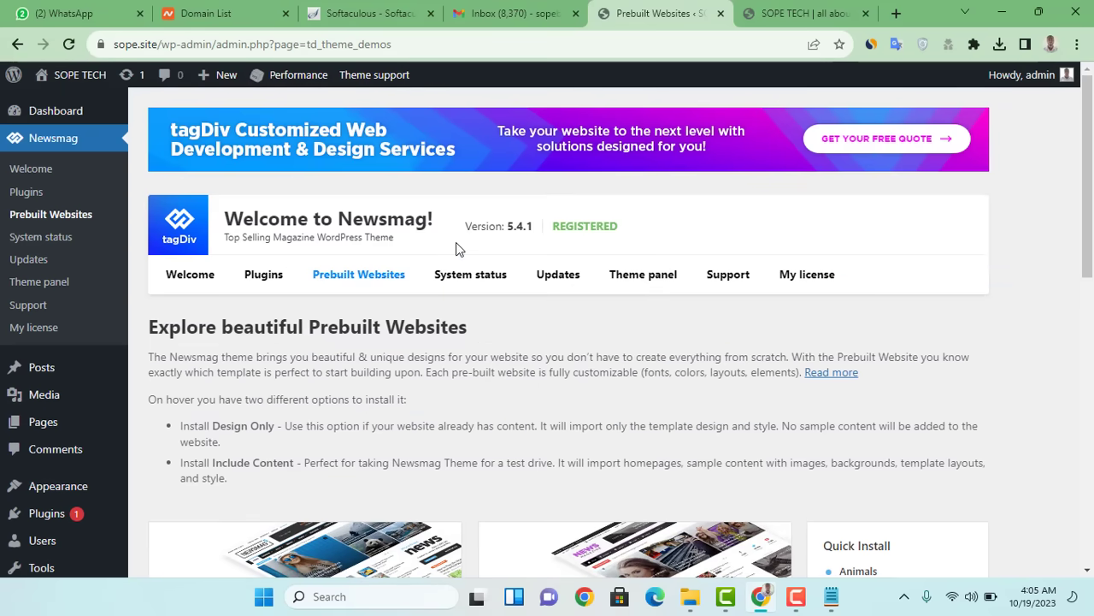
scroll(419, 283, "down", 5)
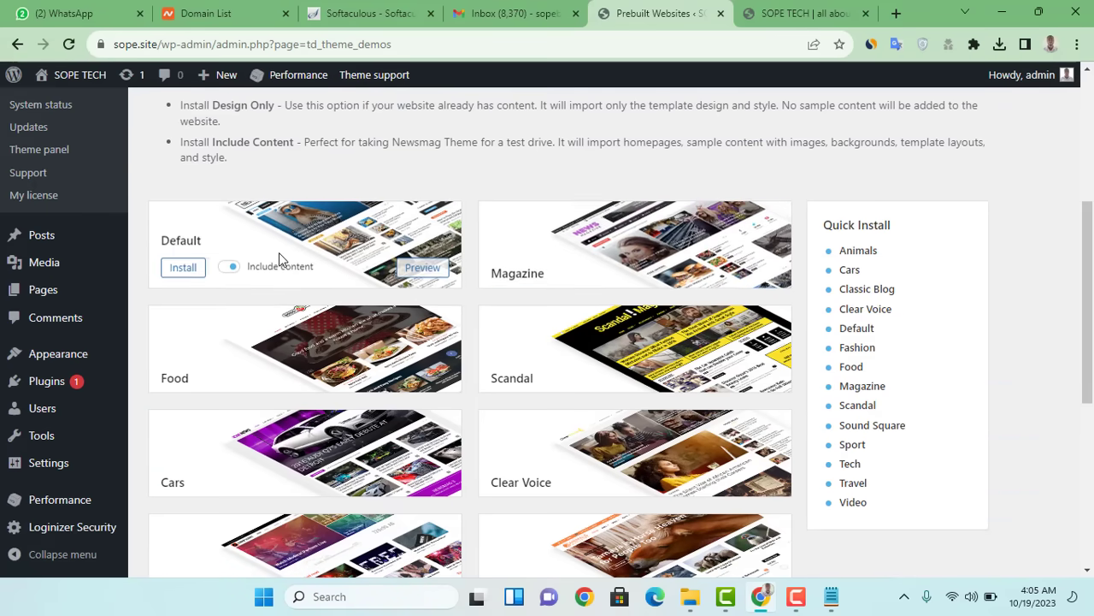
scroll(279, 254, "down", 1)
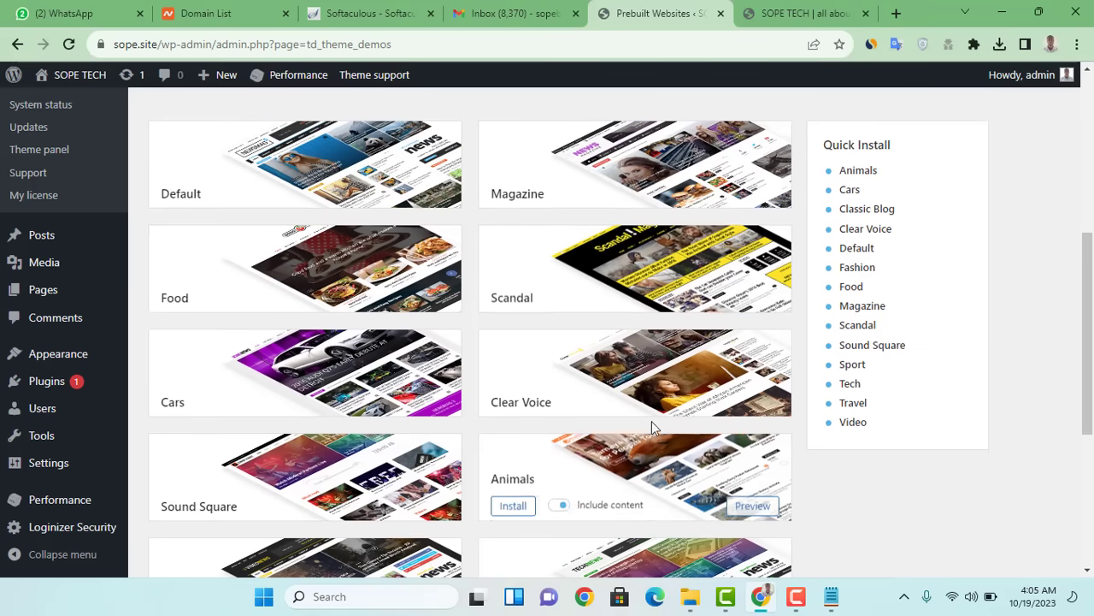
scroll(325, 389, "down", 4)
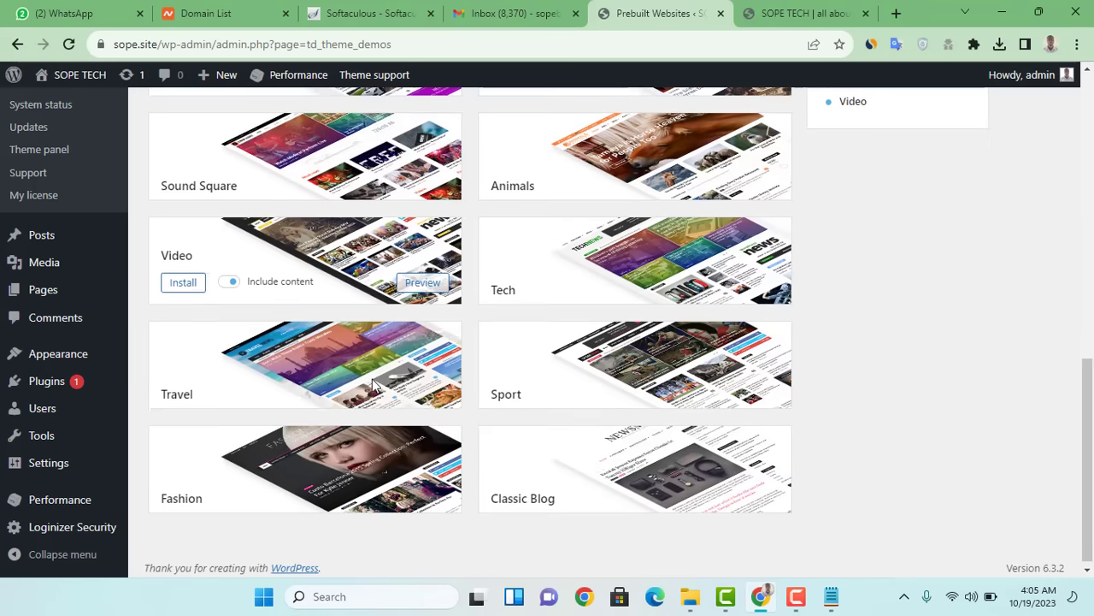
scroll(533, 357, "up", 6)
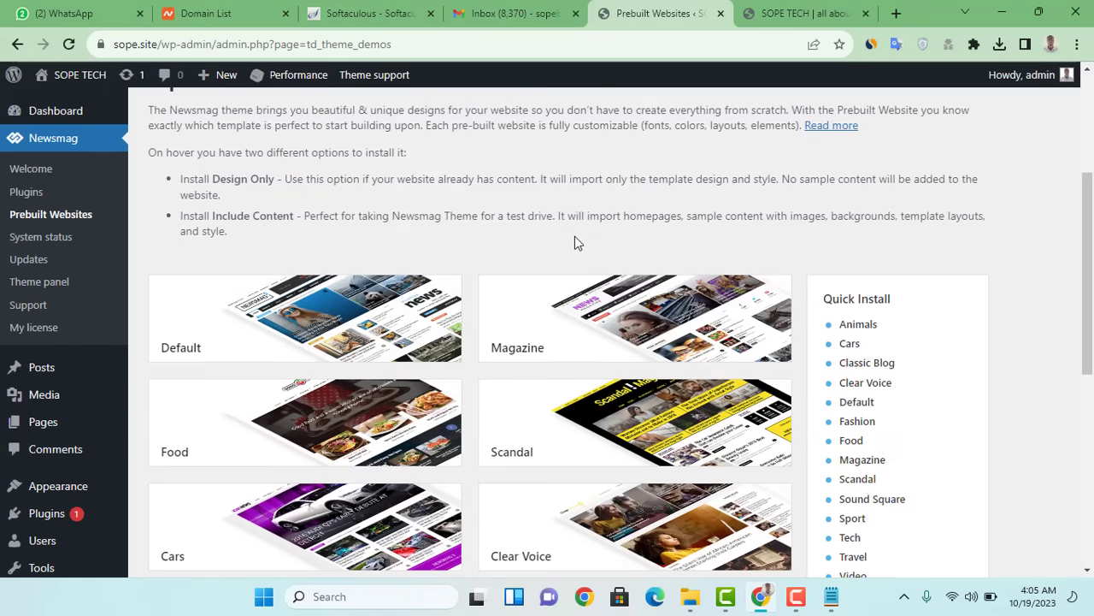
scroll(574, 242, "down", 2)
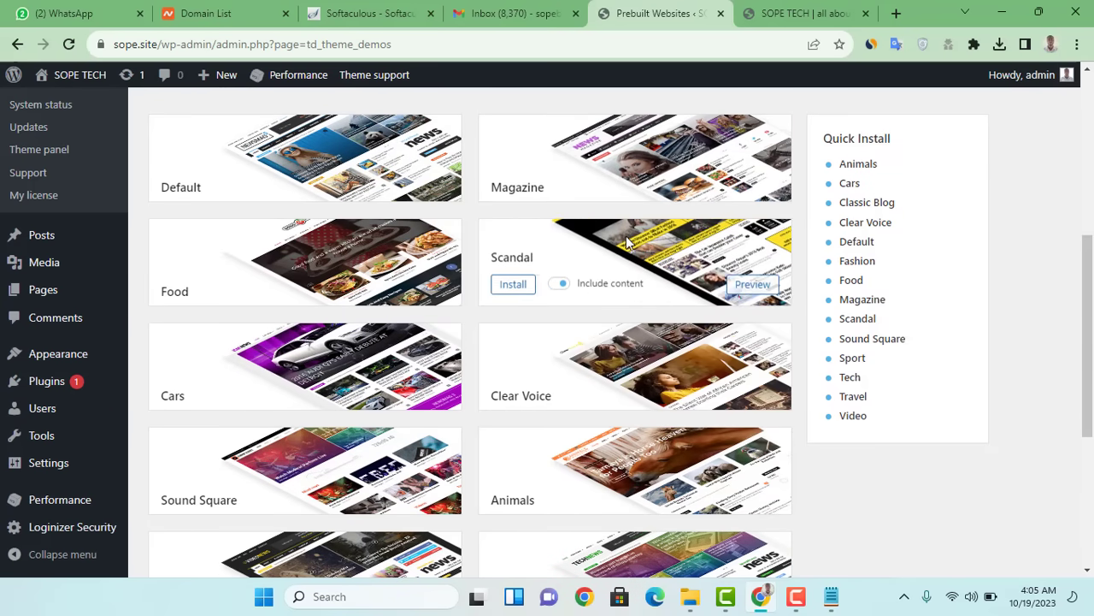
scroll(589, 359, "down", 1)
- Preview the Animals prebuilt website in a separate tab, look through its homepage, and close the preview
mouse_move(613, 384)
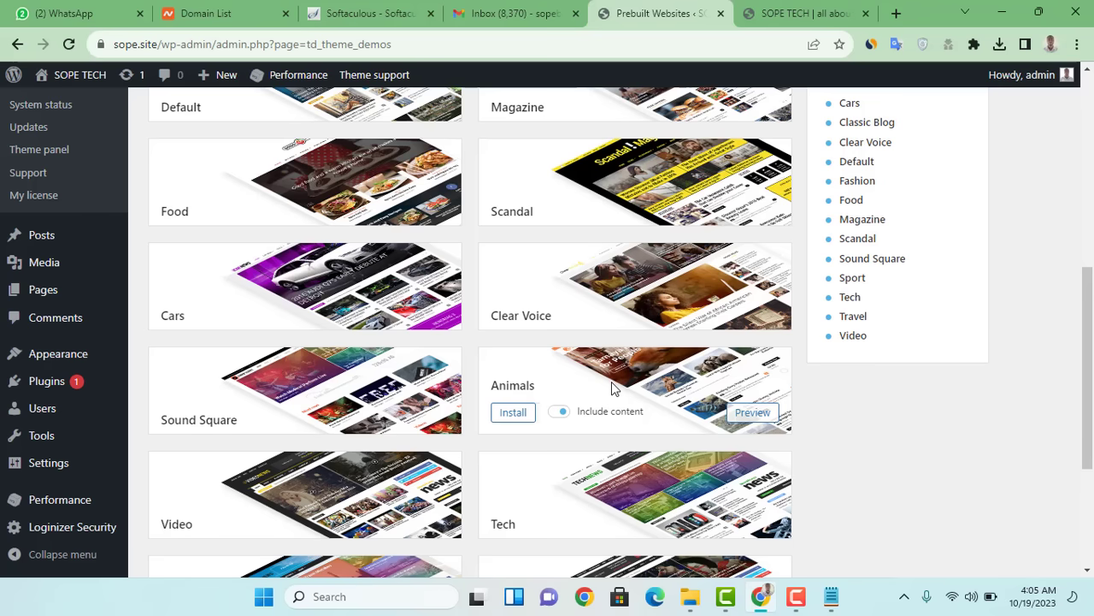
right_click(751, 414)
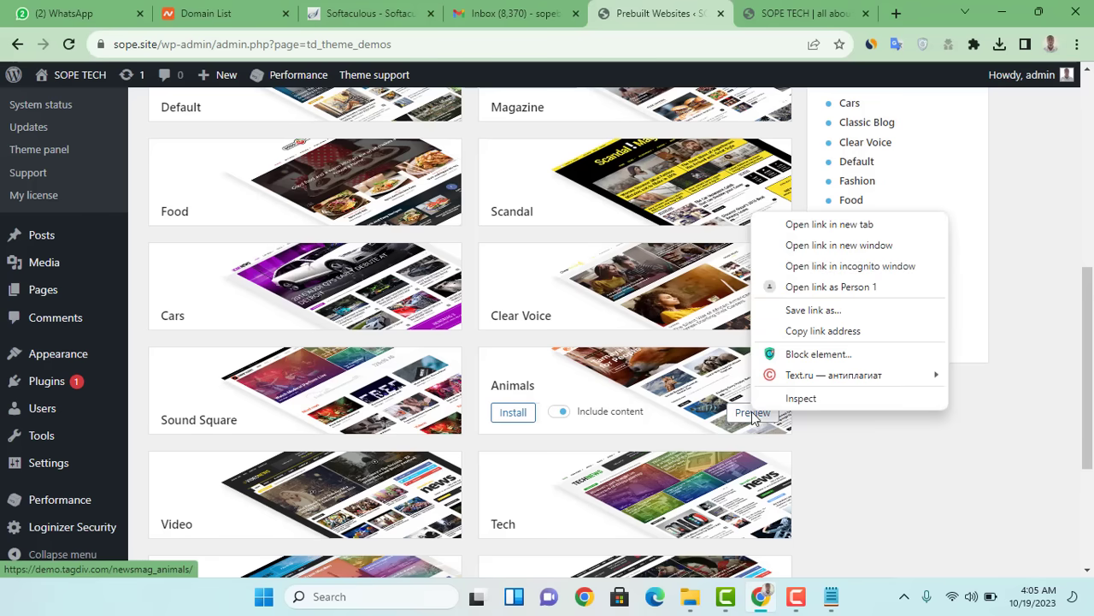
left_click(791, 226)
left_click(689, 9)
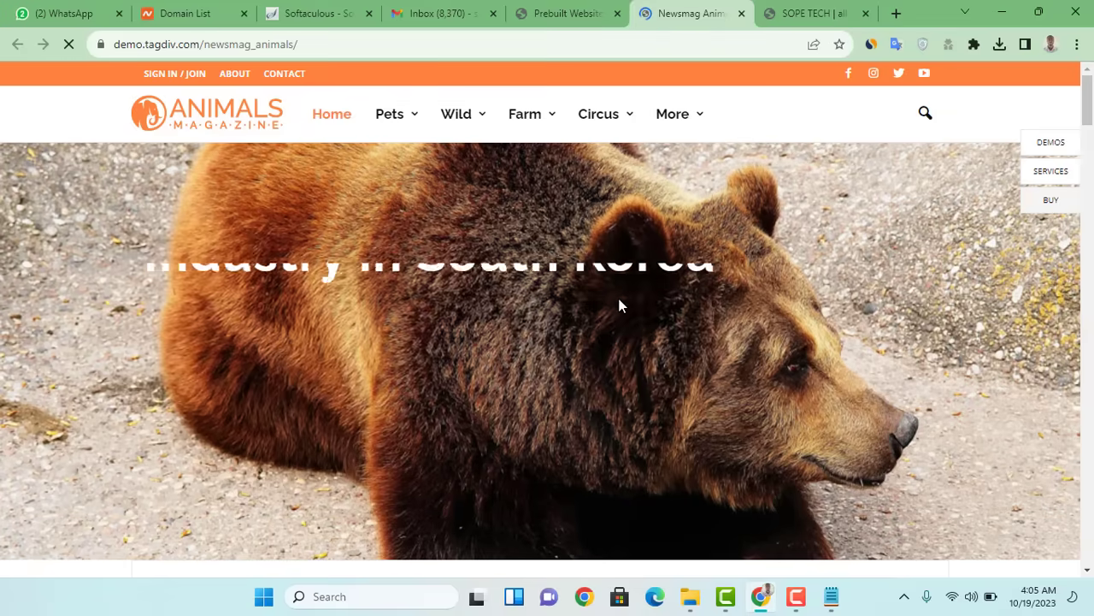
scroll(621, 303, "down", 7)
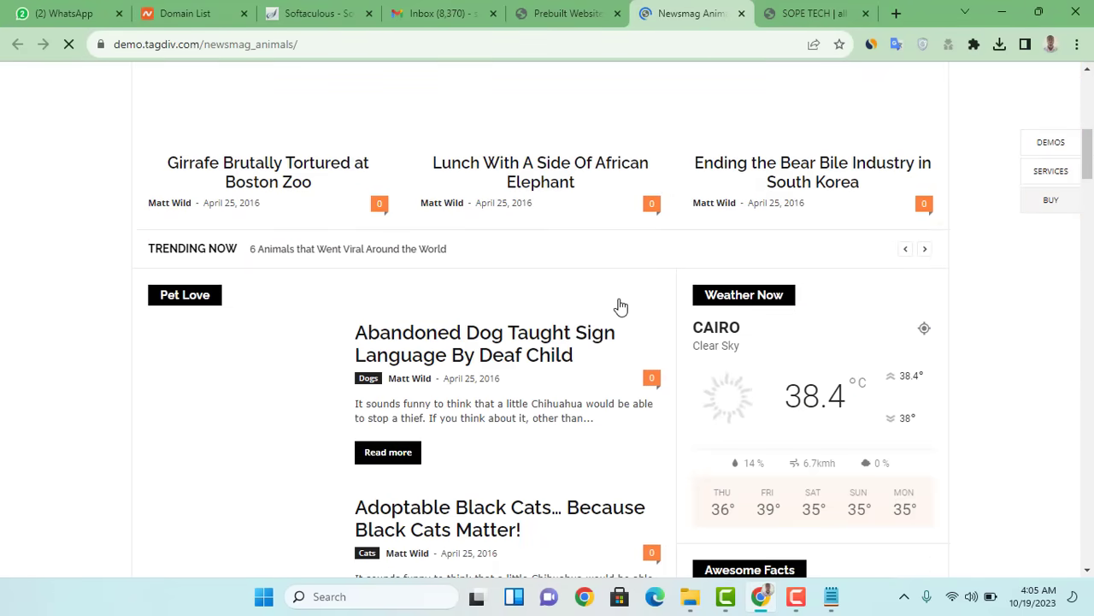
scroll(620, 306, "down", 5)
scroll(621, 306, "up", 12)
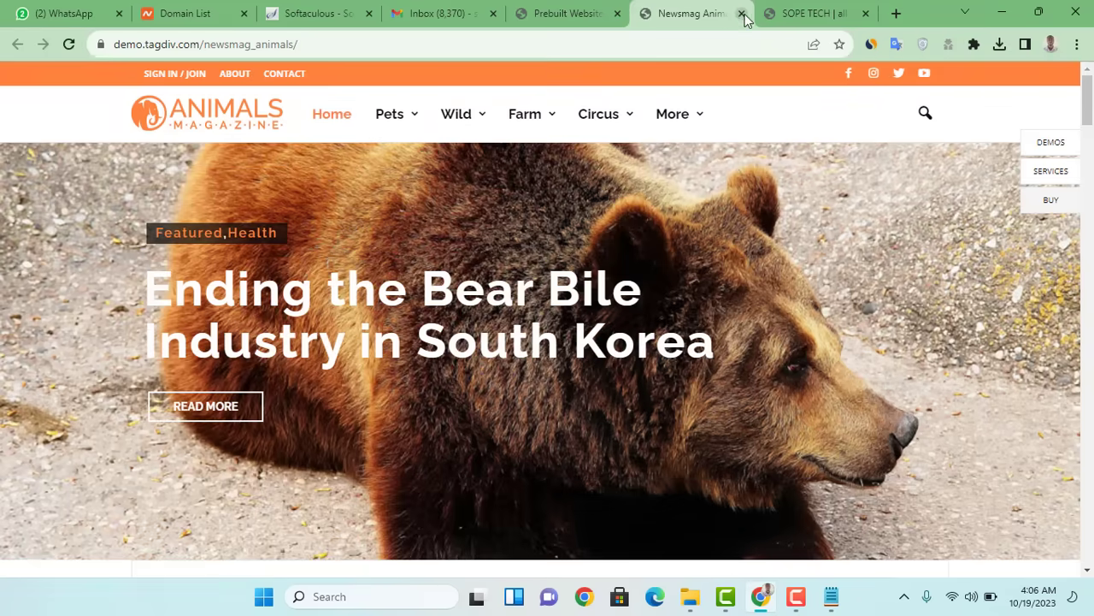
left_click(741, 13)
- Preview the Sport prebuilt website, compare its homepage with the current sope.site homepage, and close the preview
scroll(658, 295, "down", 3)
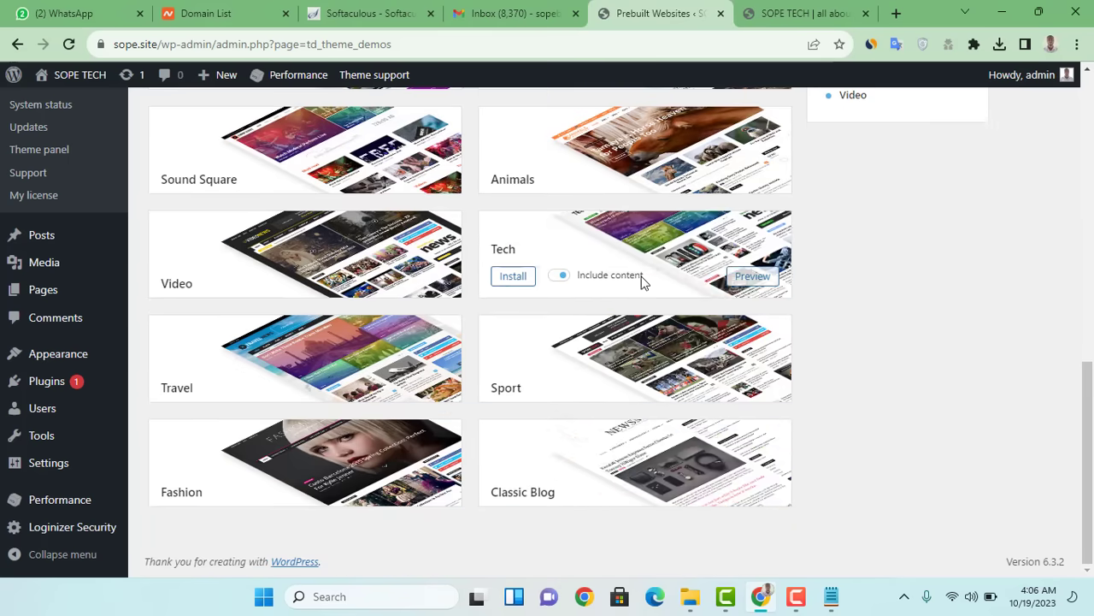
mouse_move(659, 359)
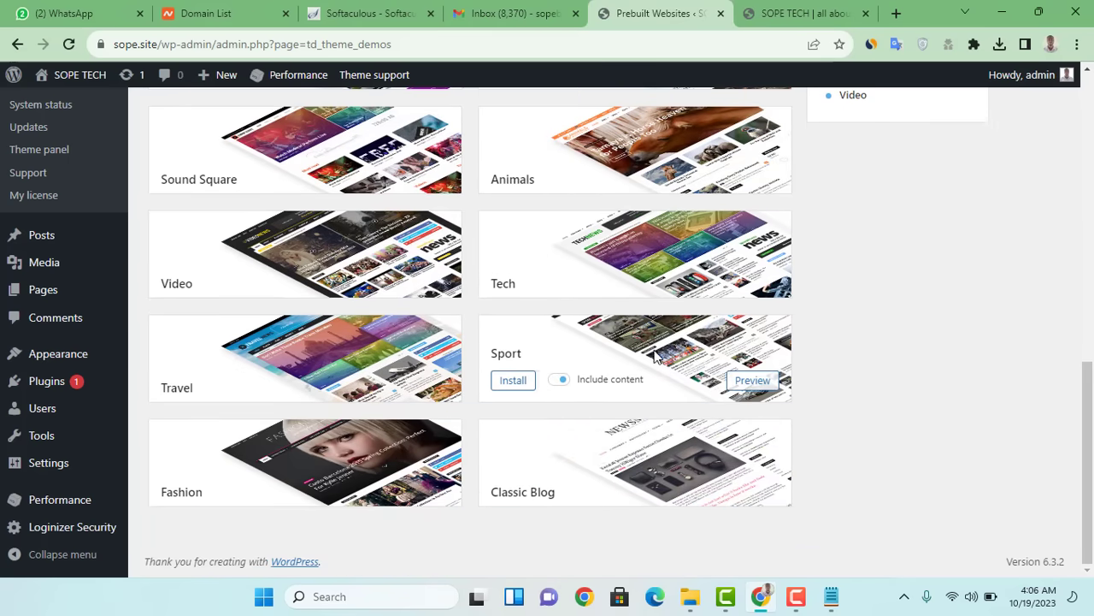
left_click(752, 385)
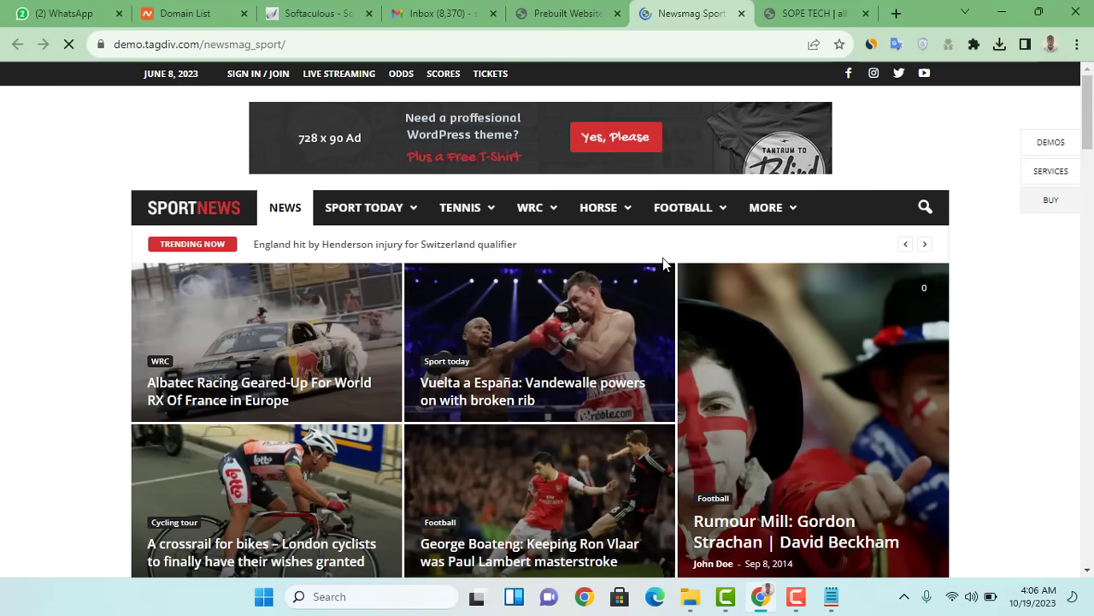
scroll(663, 258, "down", 12)
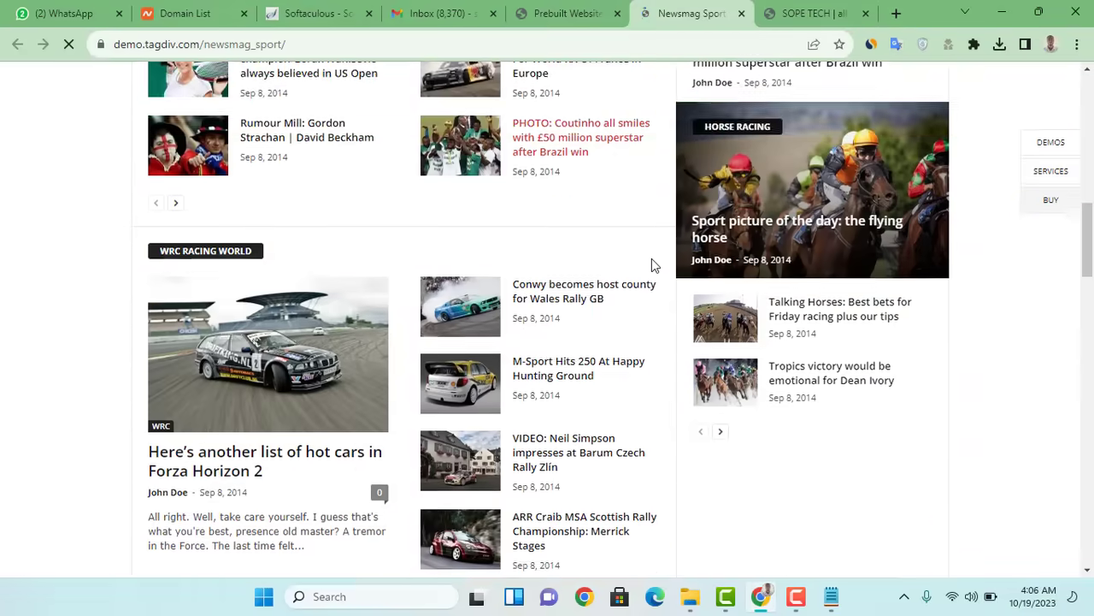
scroll(652, 258, "down", 4)
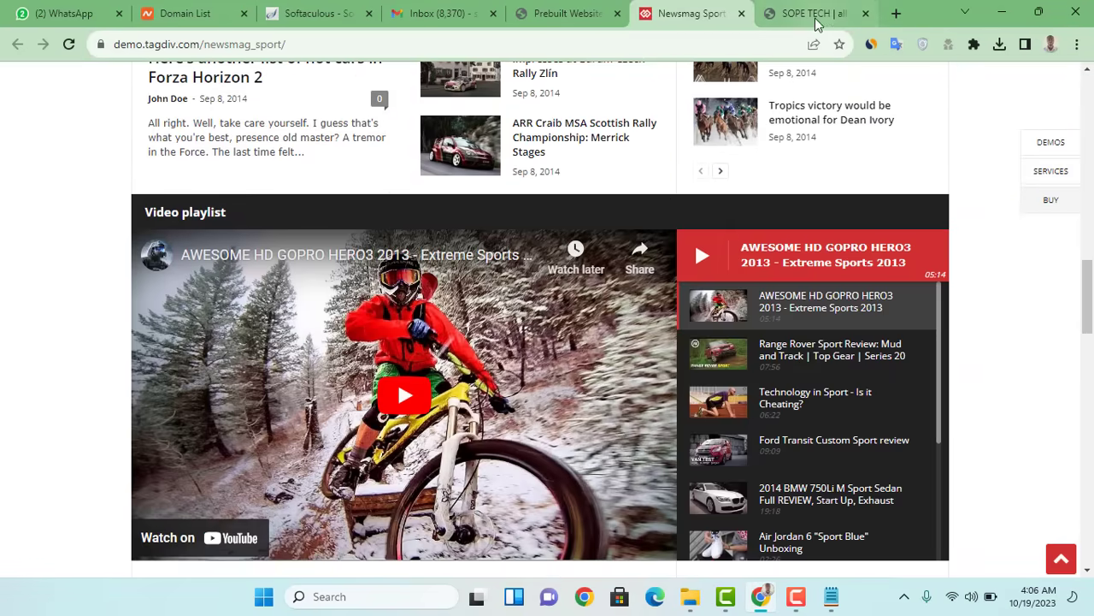
left_click(817, 16)
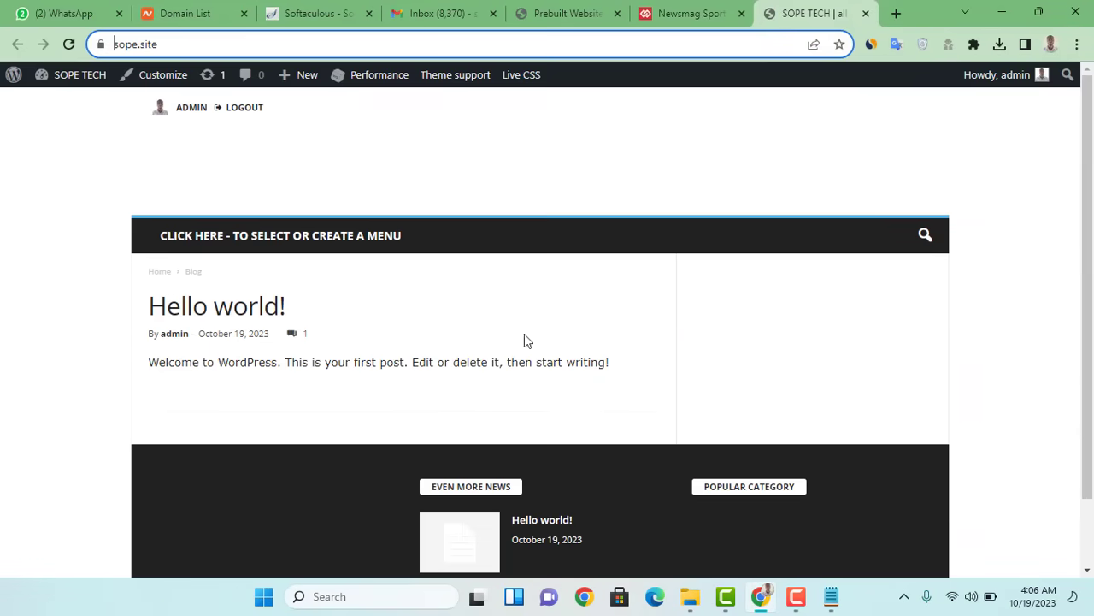
left_click(646, 10)
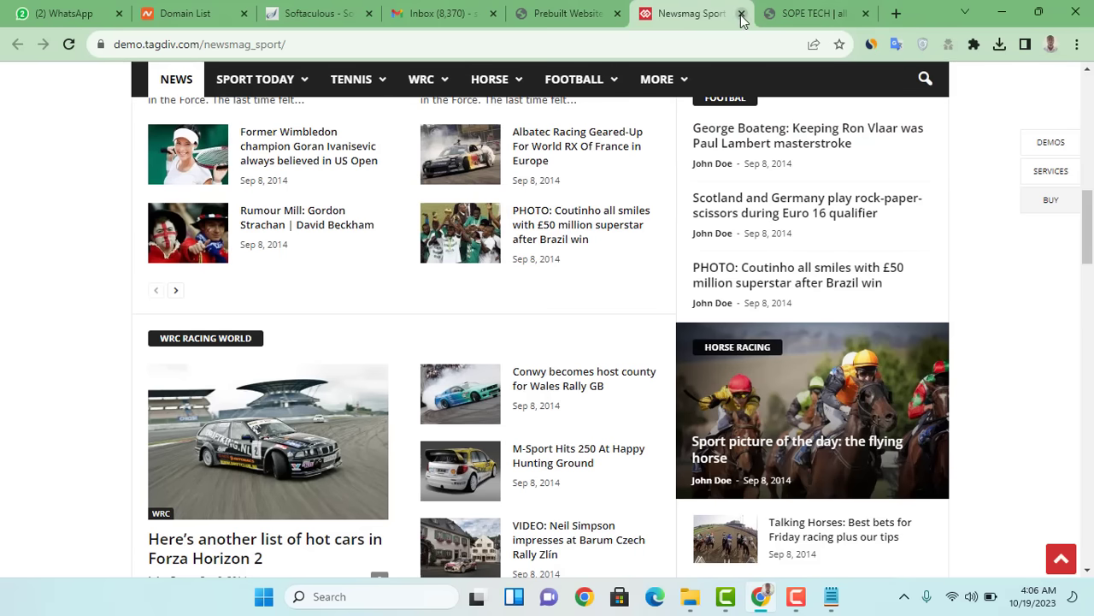
left_click(741, 20)
- Install the full Sport demo with Include content enabled from the Prebuilt Websites page
left_click(611, 9)
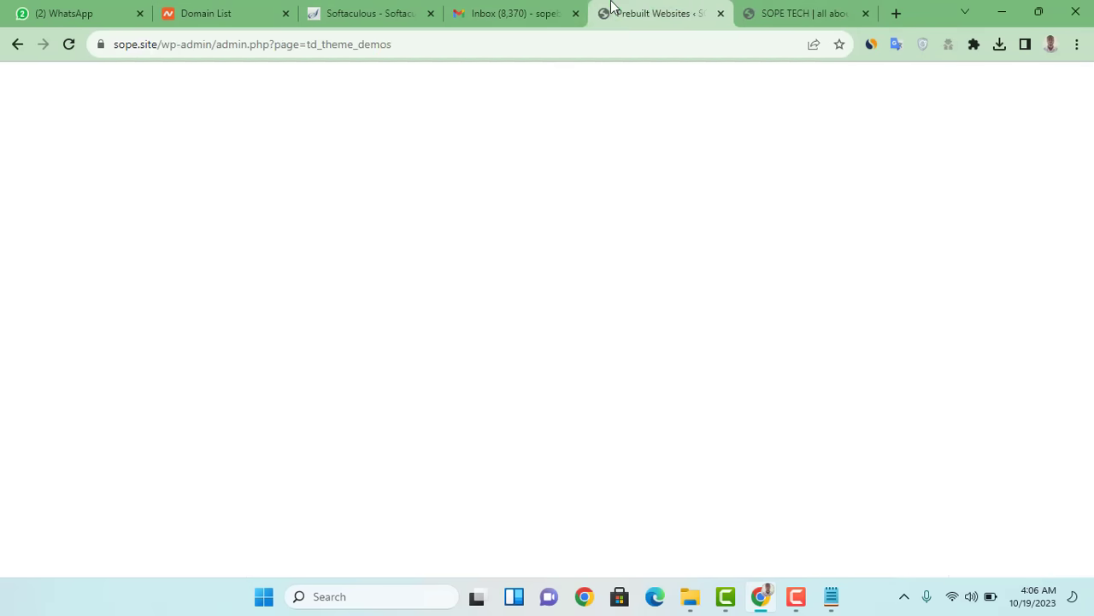
mouse_move(560, 280)
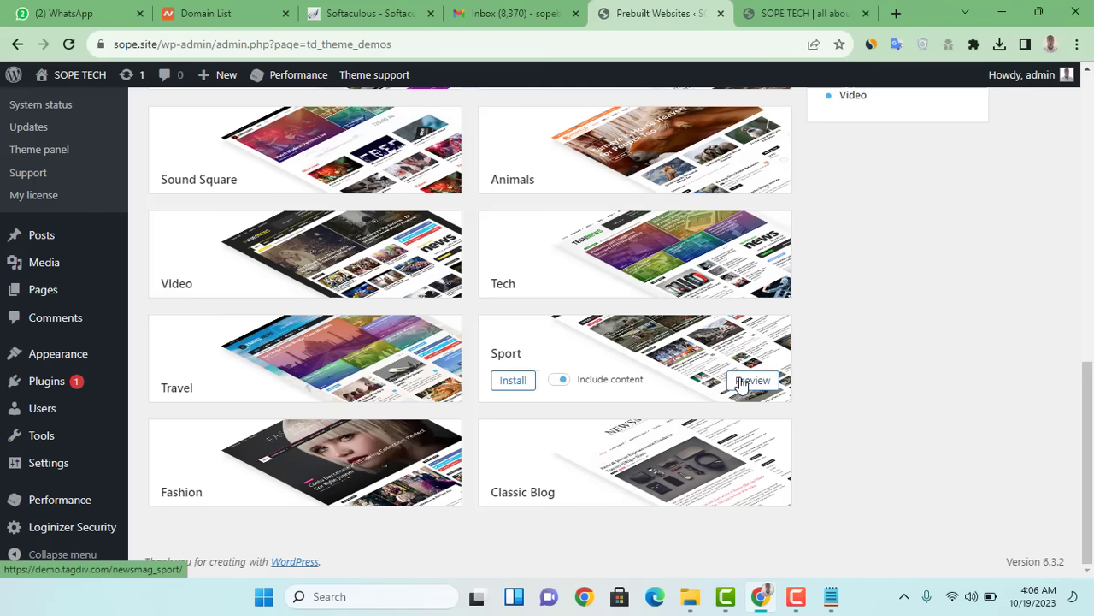
left_click(513, 381)
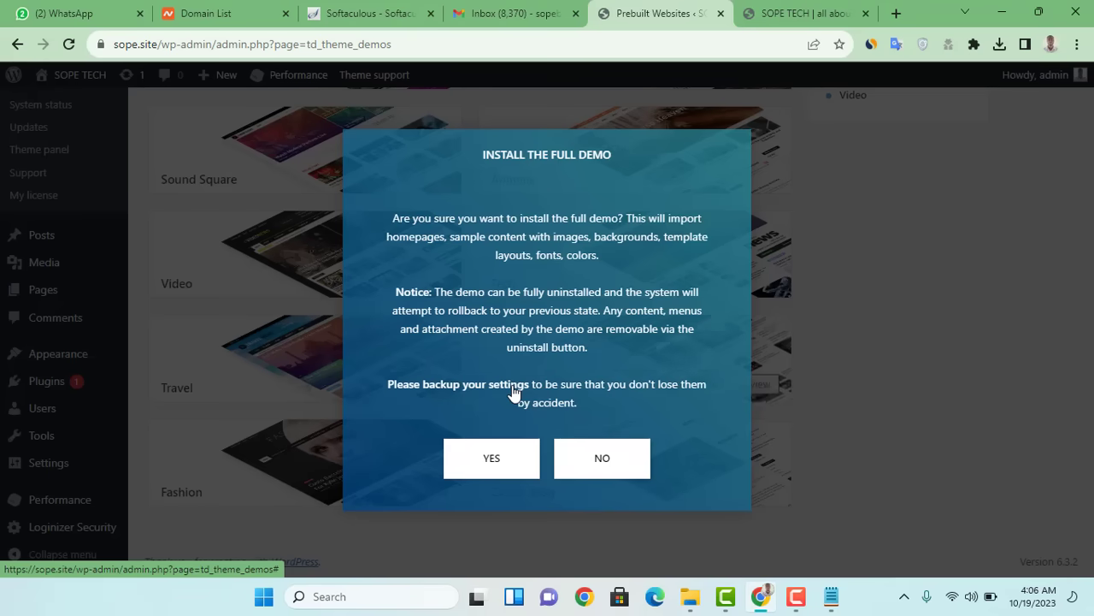
left_click(493, 469)
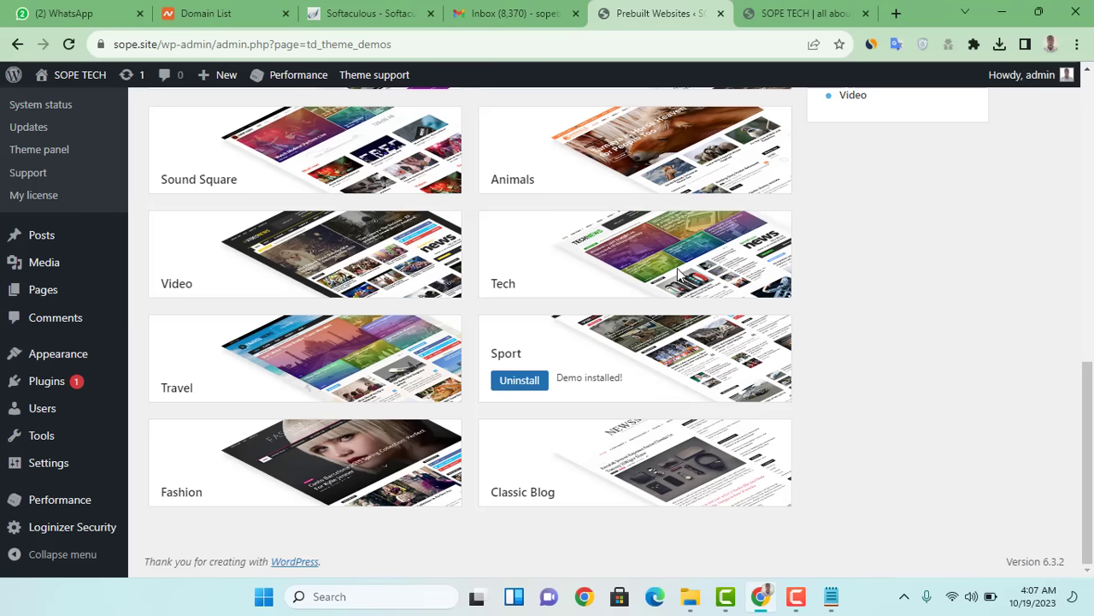
- Reload the sope.site homepage and examine its layout, menus and sample posts with the Sport design
left_click(784, 12)
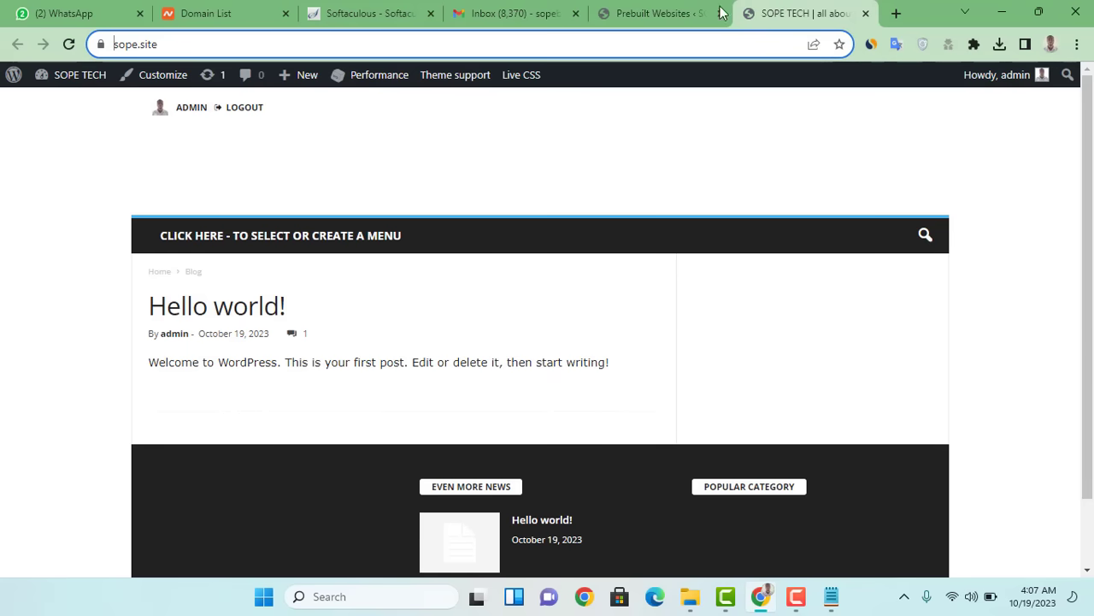
left_click(68, 44)
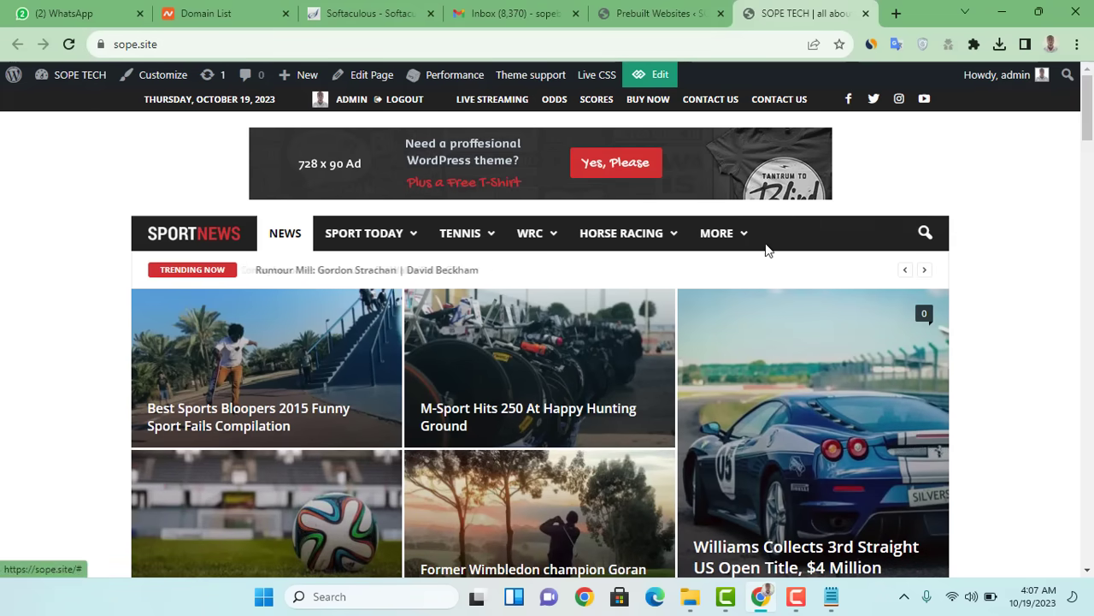
scroll(594, 279, "down", 4)
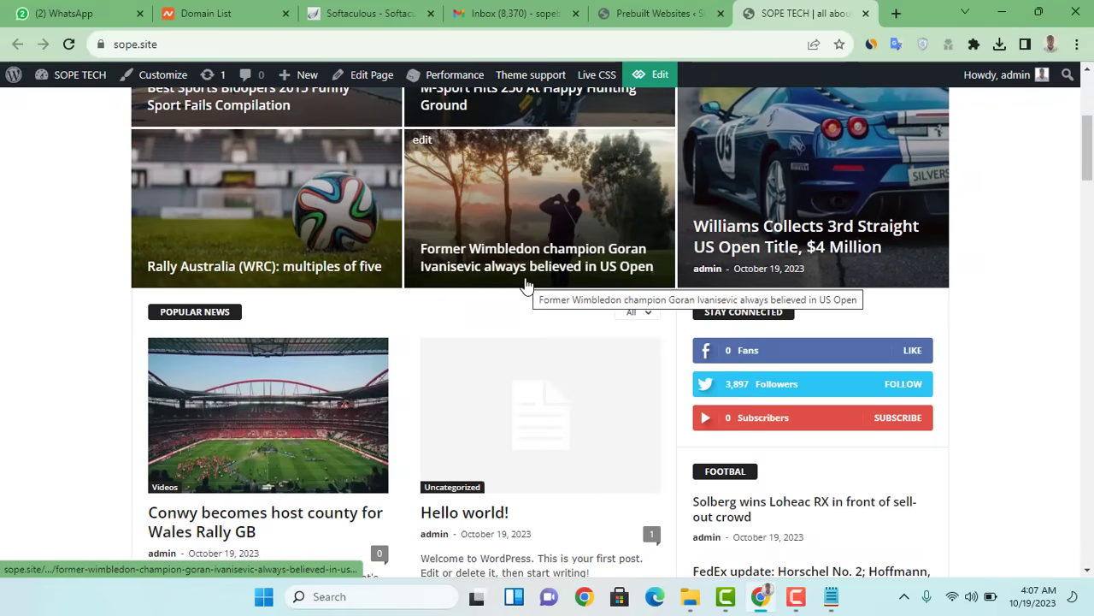
scroll(525, 286, "up", 4)
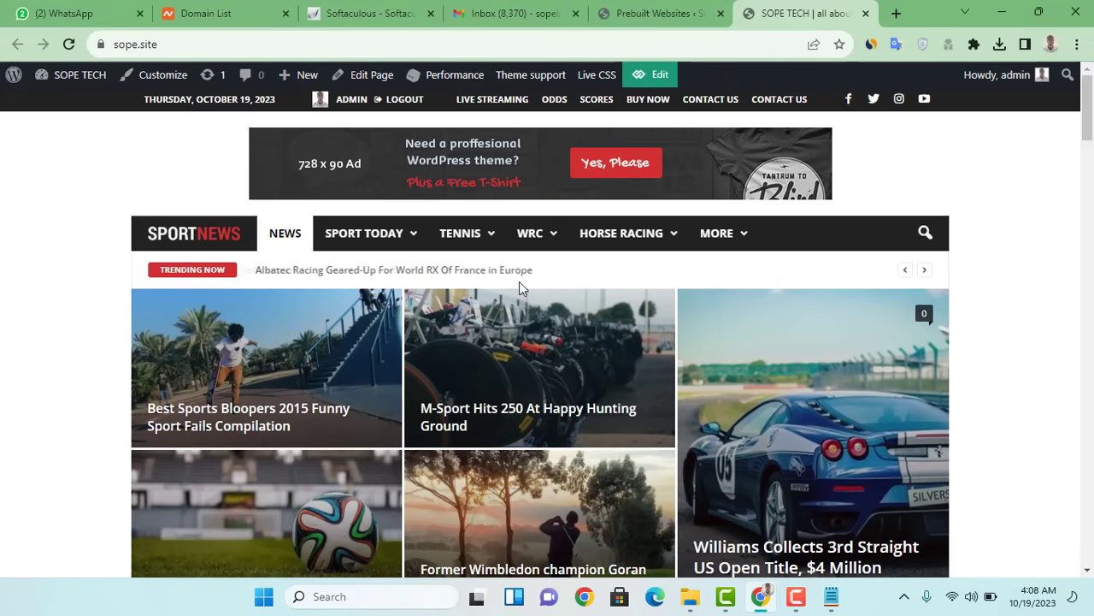
scroll(520, 286, "down", 2)
scroll(610, 297, "down", 10)
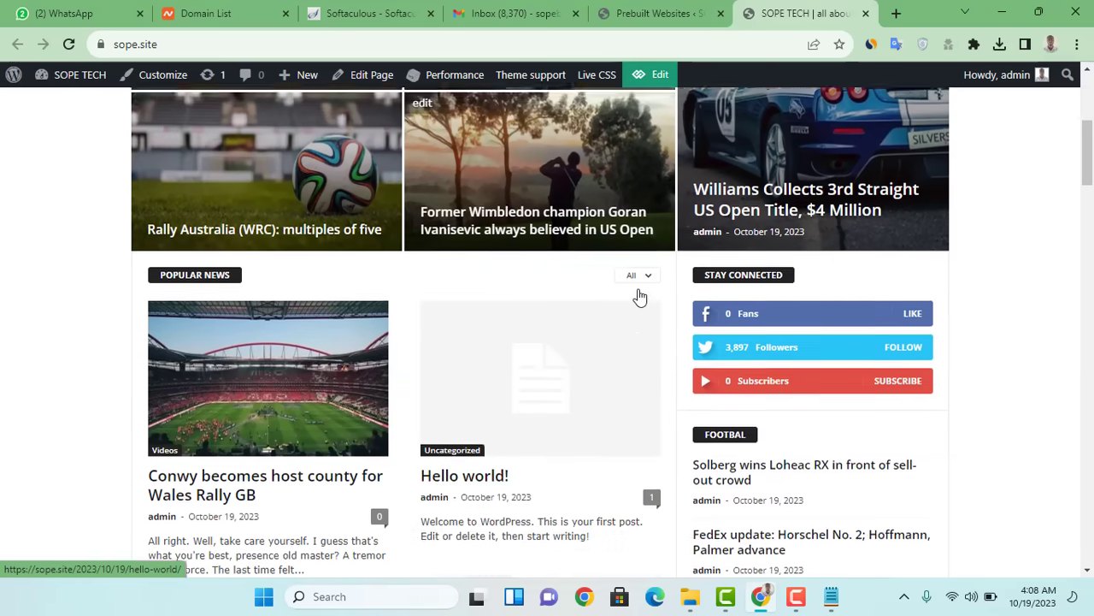
scroll(633, 296, "up", 5)
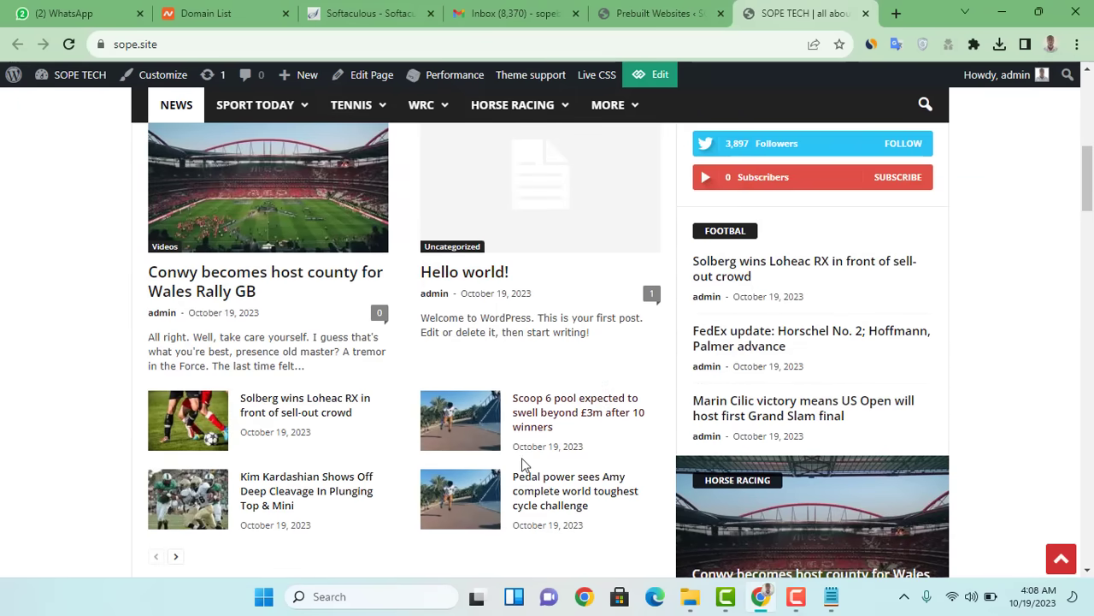
scroll(524, 464, "up", 10)
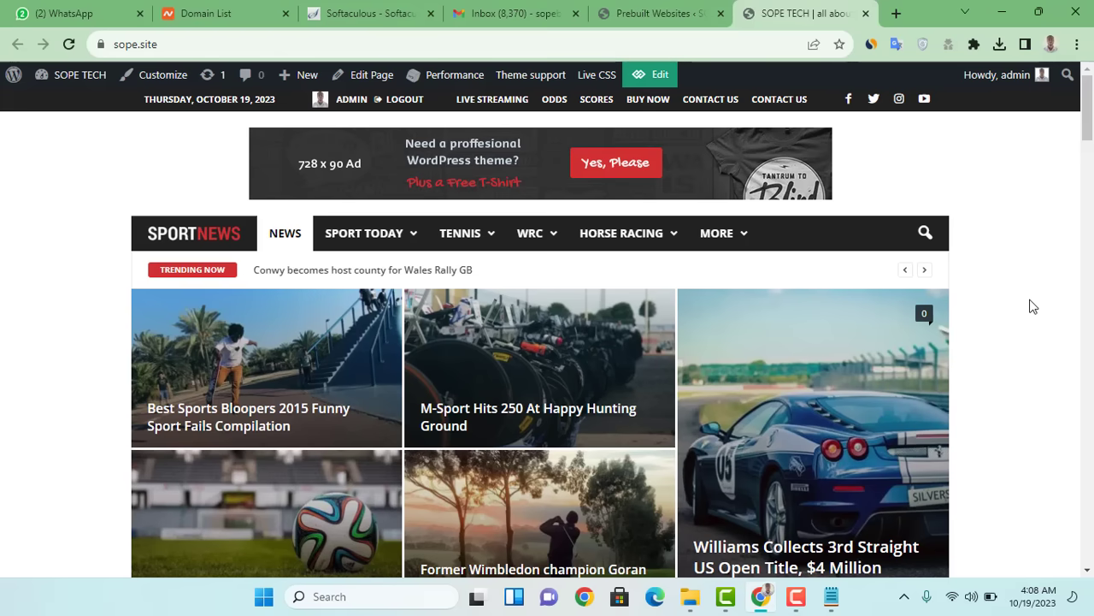
scroll(1009, 320, "down", 5)
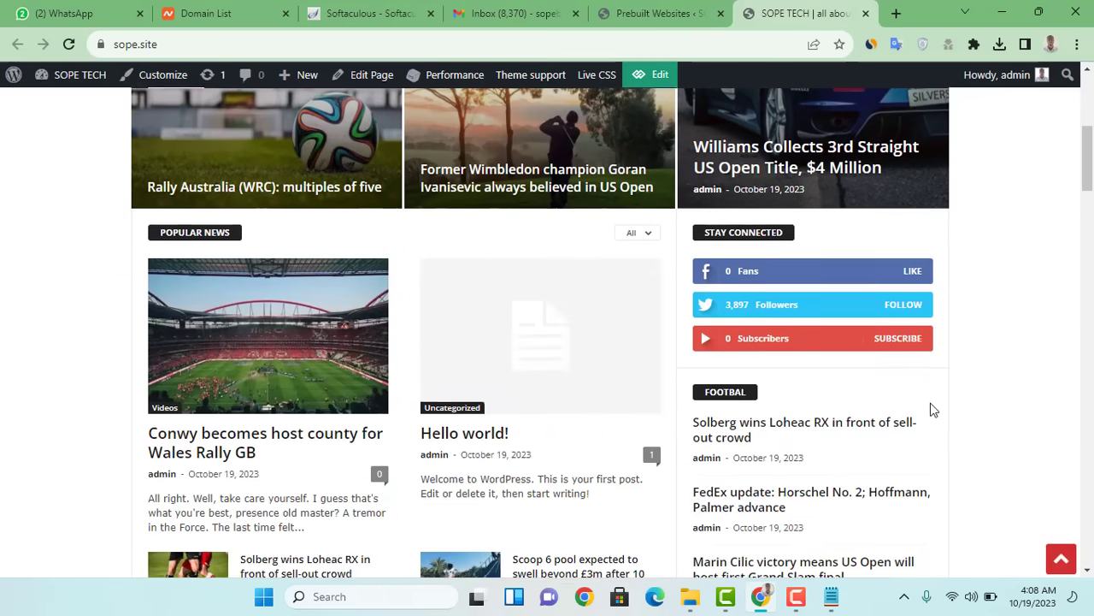
scroll(930, 412, "up", 5)
scroll(913, 364, "down", 5)
scroll(913, 357, "down", 5)
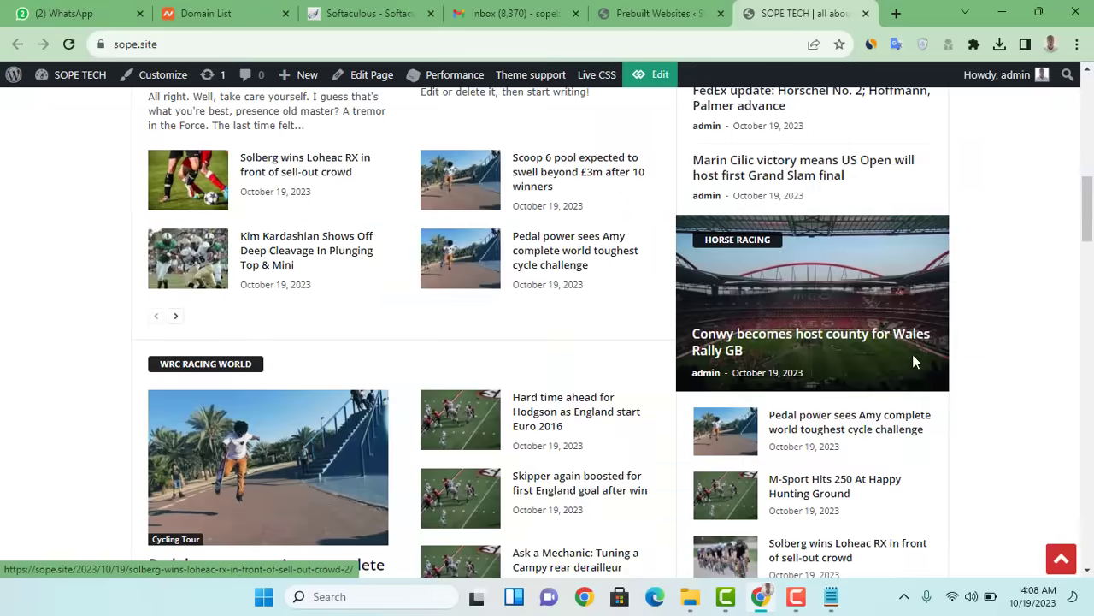
scroll(958, 344, "up", 9)
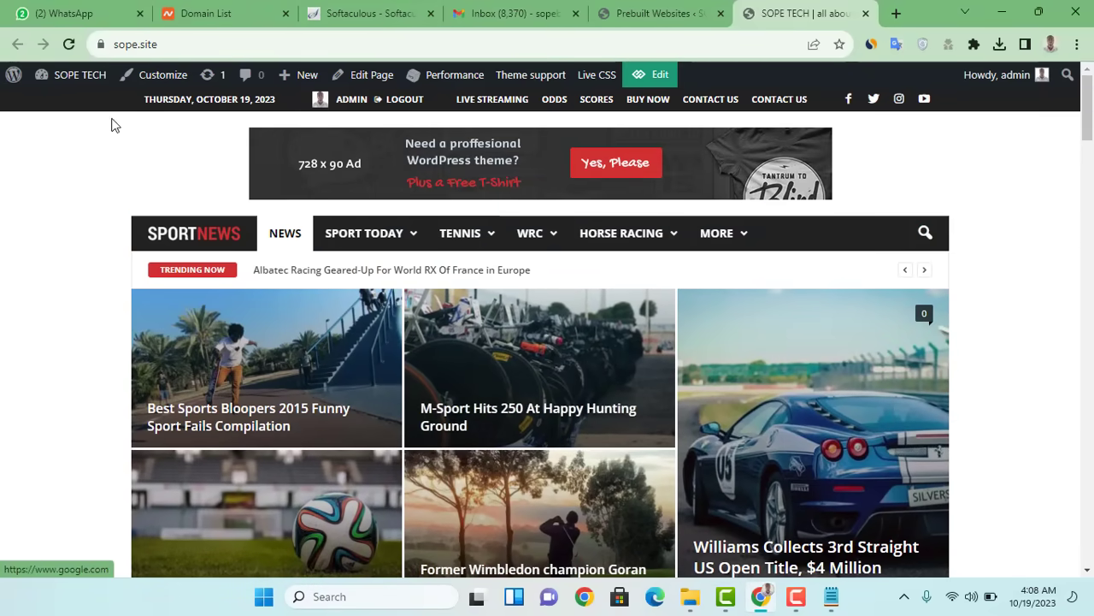
- Switch from the homepage to the WordPress admin and open the Menus page for the site's navigation
mouse_move(394, 244)
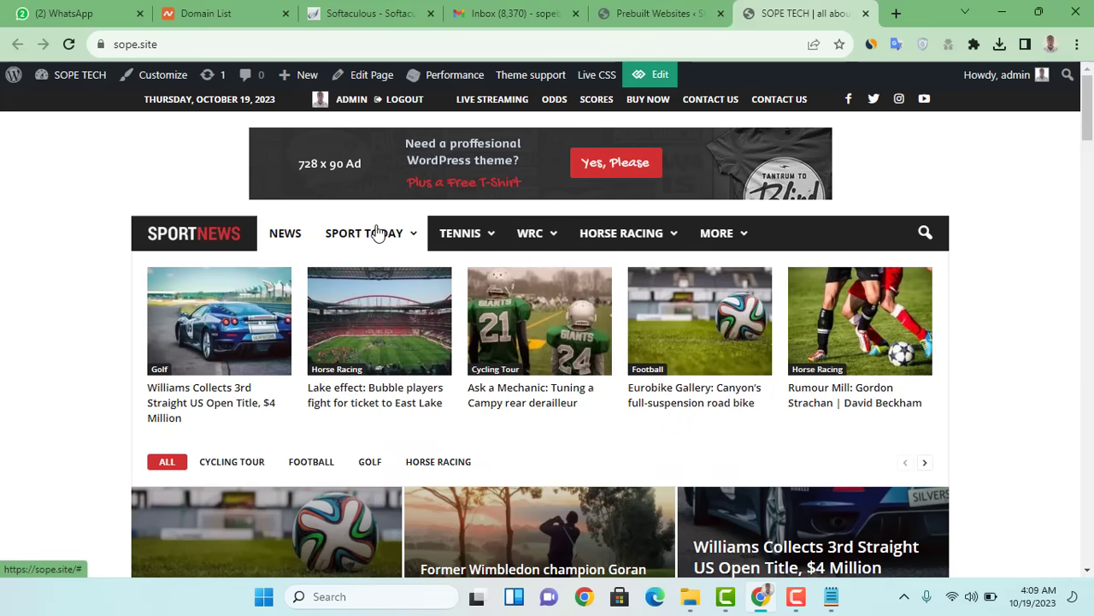
left_click(658, 13)
scroll(7, 230, "up", 5)
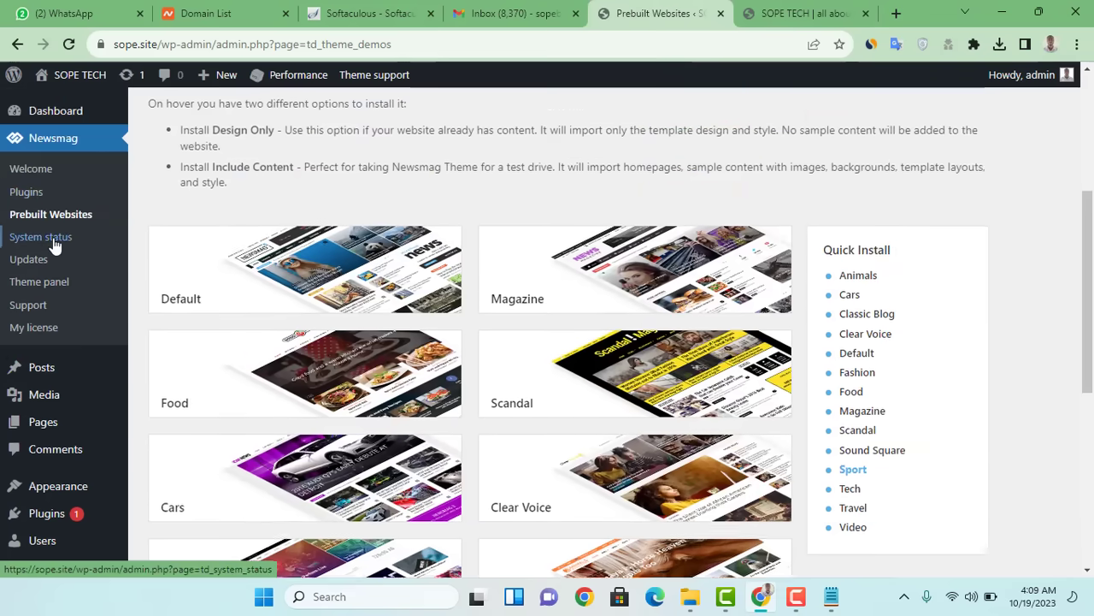
scroll(36, 340, "down", 4)
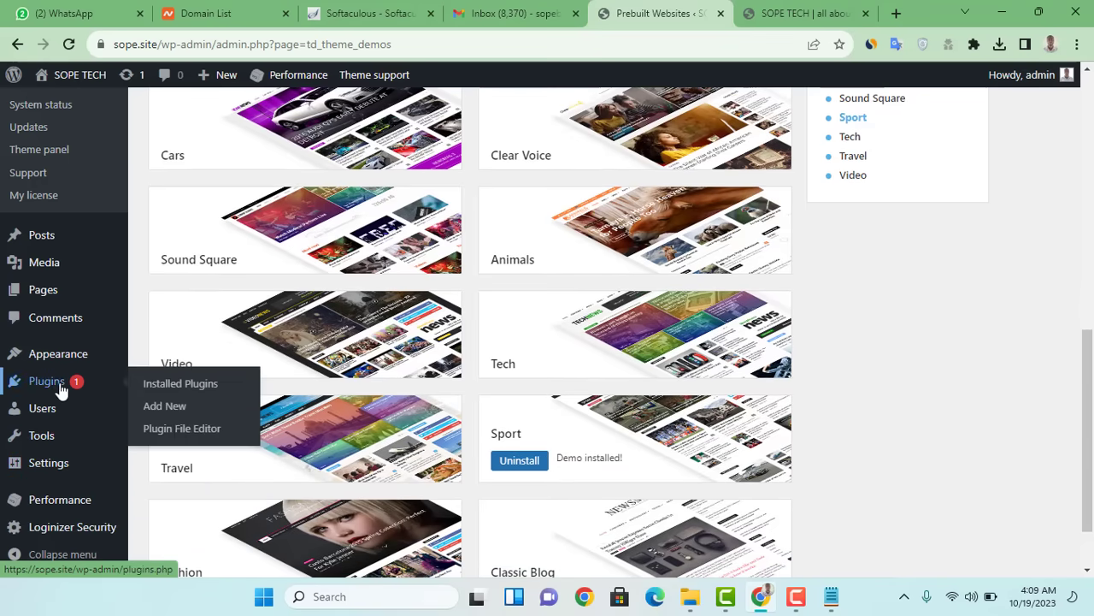
mouse_move(60, 353)
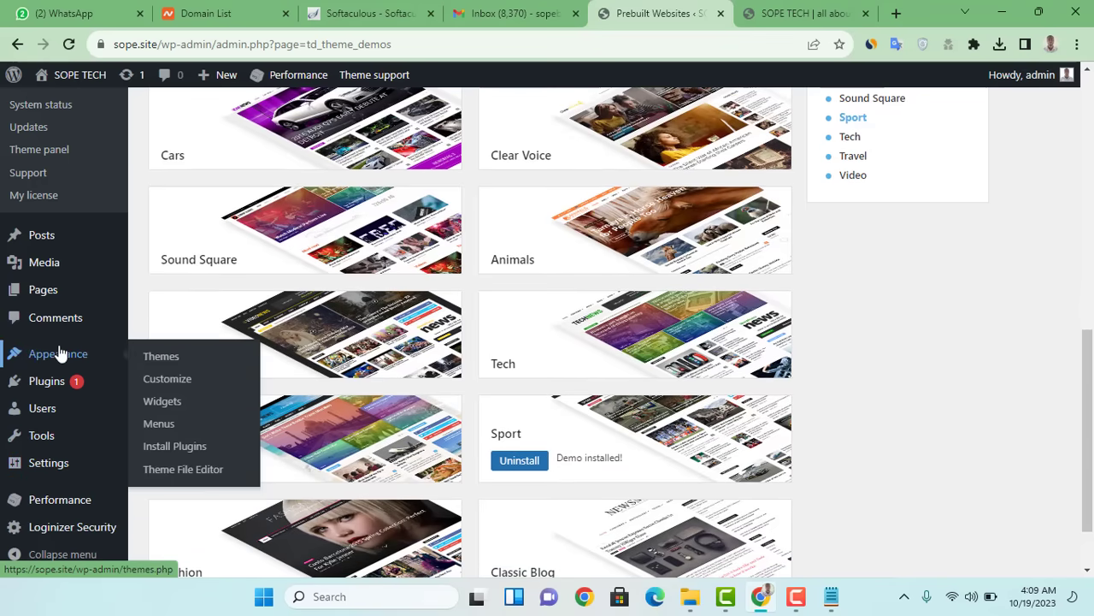
left_click(157, 425)
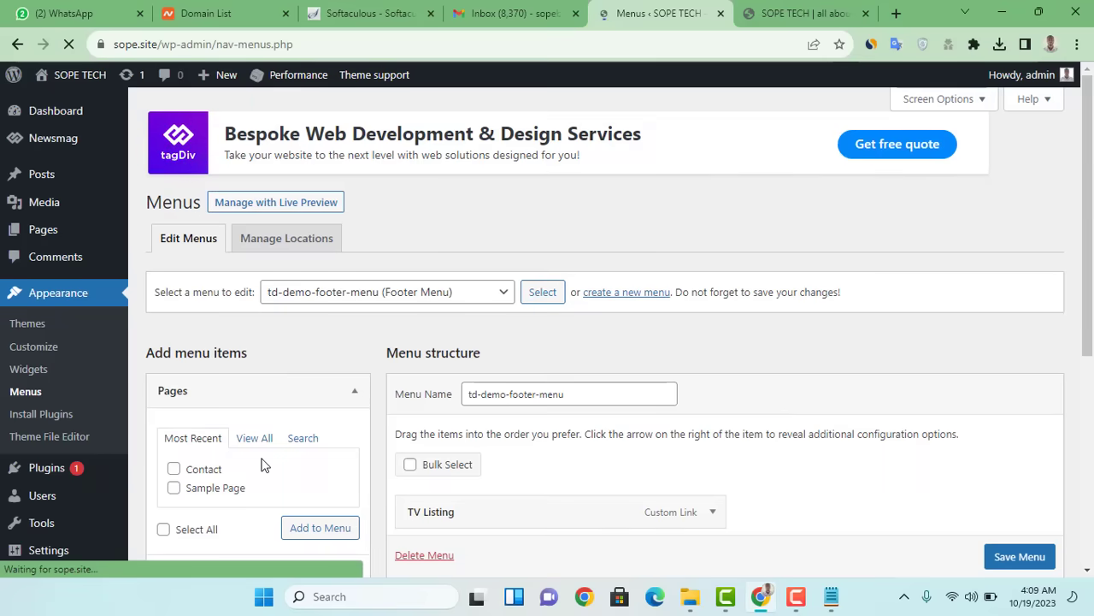
- Check which menus can be edited and look through the items of td-demo-footer-menu
scroll(804, 406, "down", 1)
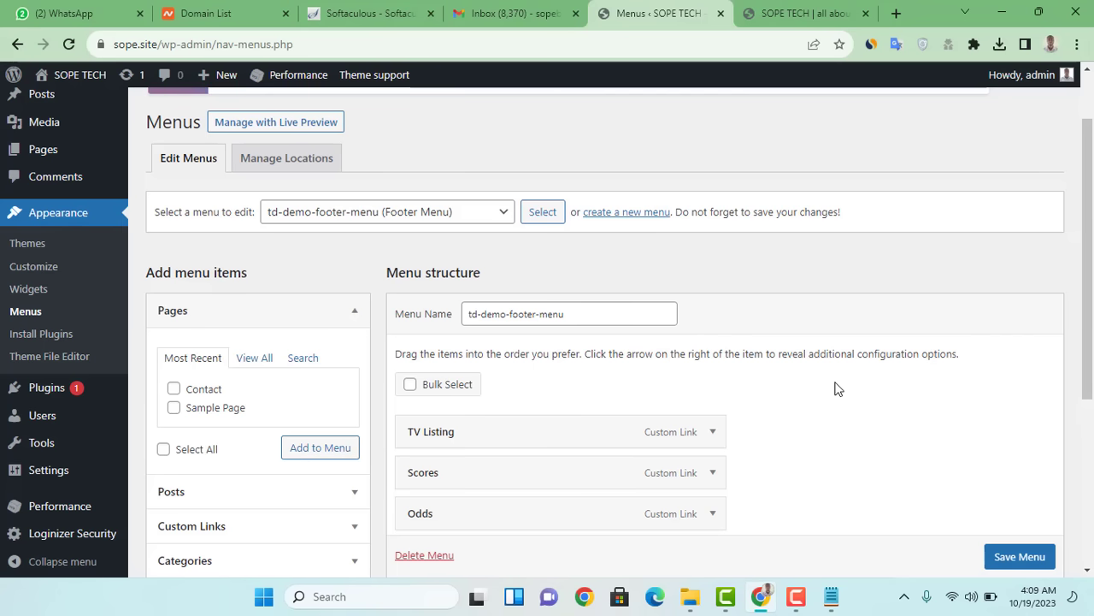
left_click(355, 219)
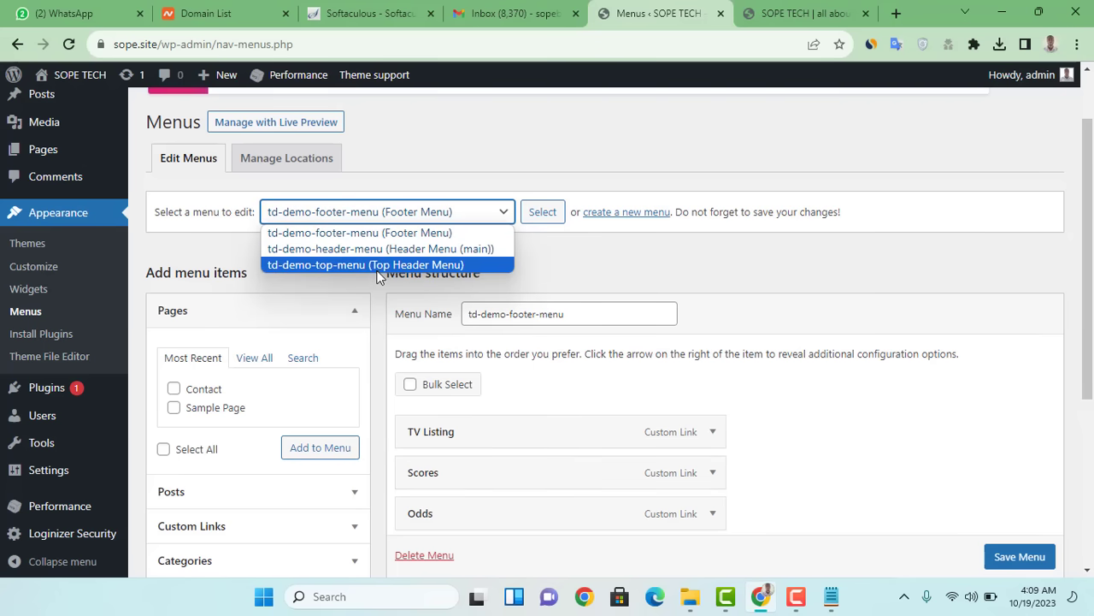
left_click(851, 270)
scroll(781, 336, "down", 1)
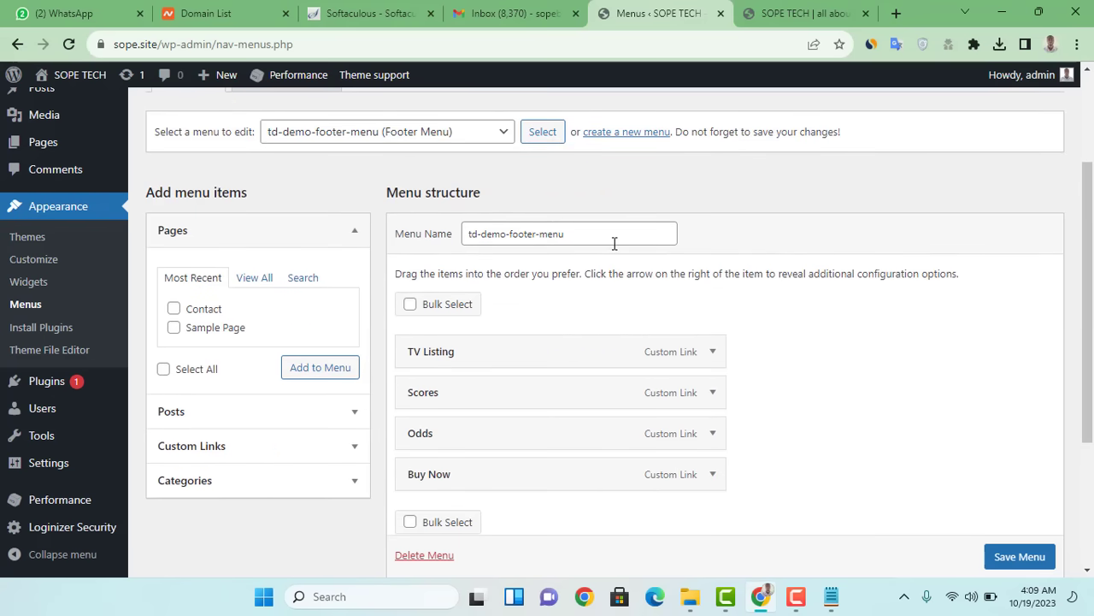
scroll(744, 384, "down", 3)
scroll(772, 376, "up", 2)
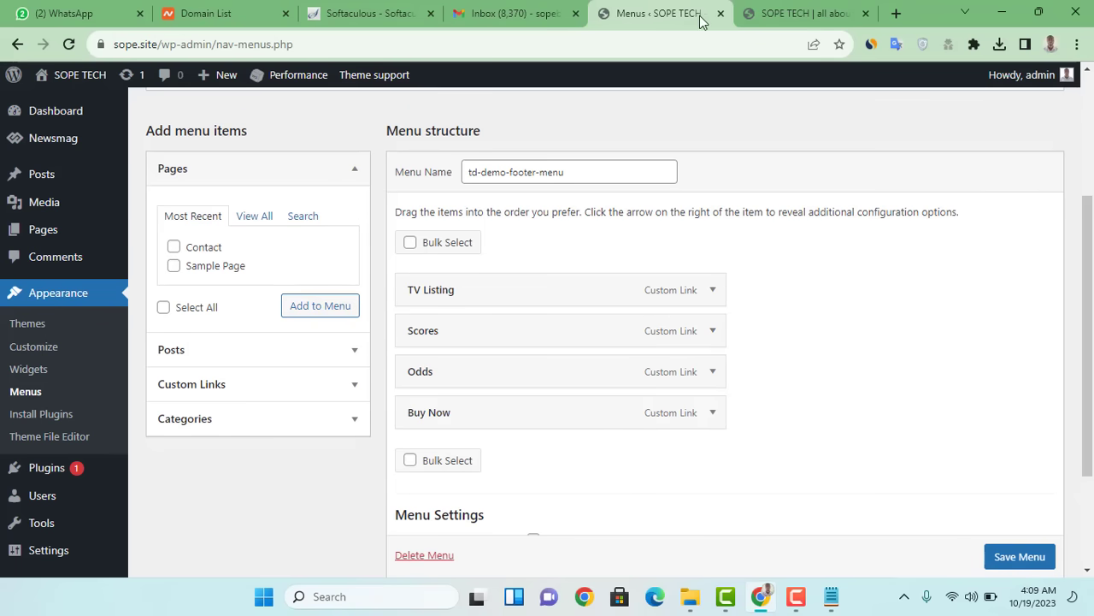
- Compare the link row at the bottom of the sope.site homepage with td-demo-footer-menu's items and display location
left_click(782, 12)
scroll(829, 342, "down", 15)
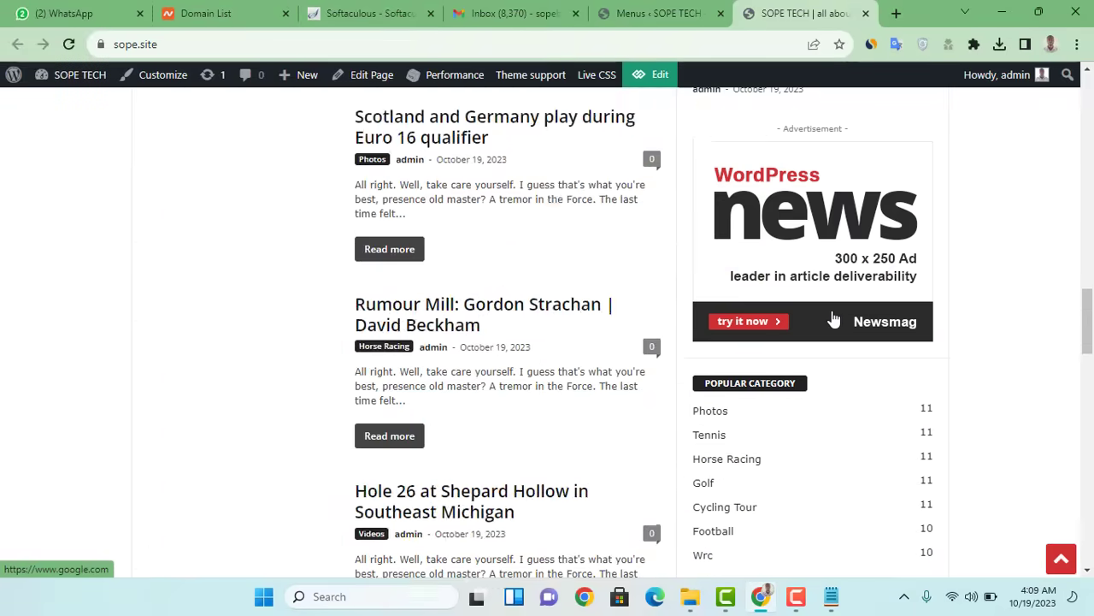
scroll(834, 319, "down", 10)
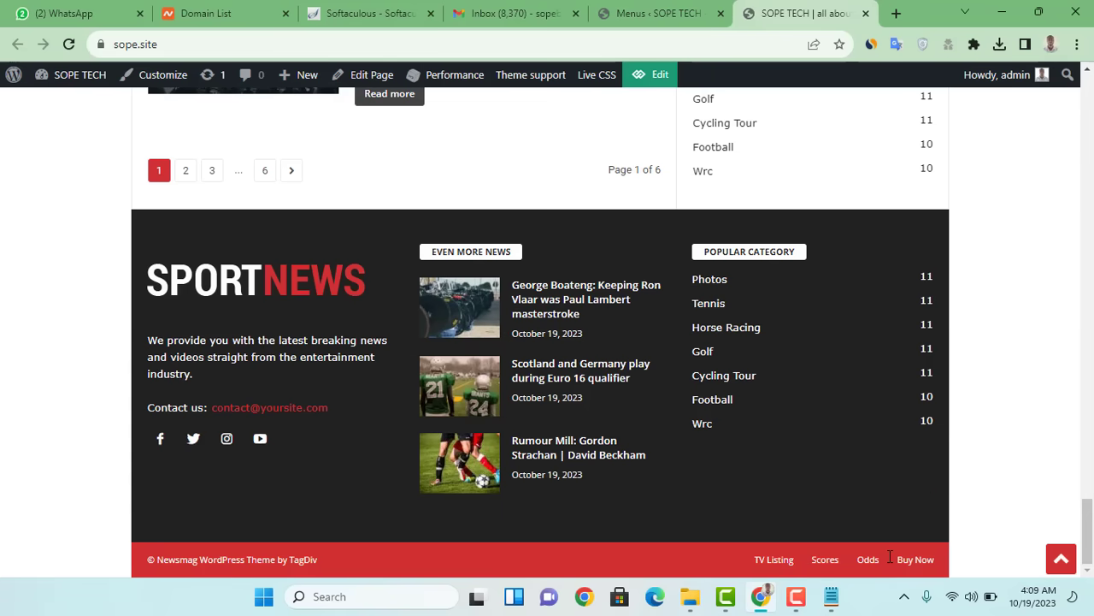
left_click(637, 8)
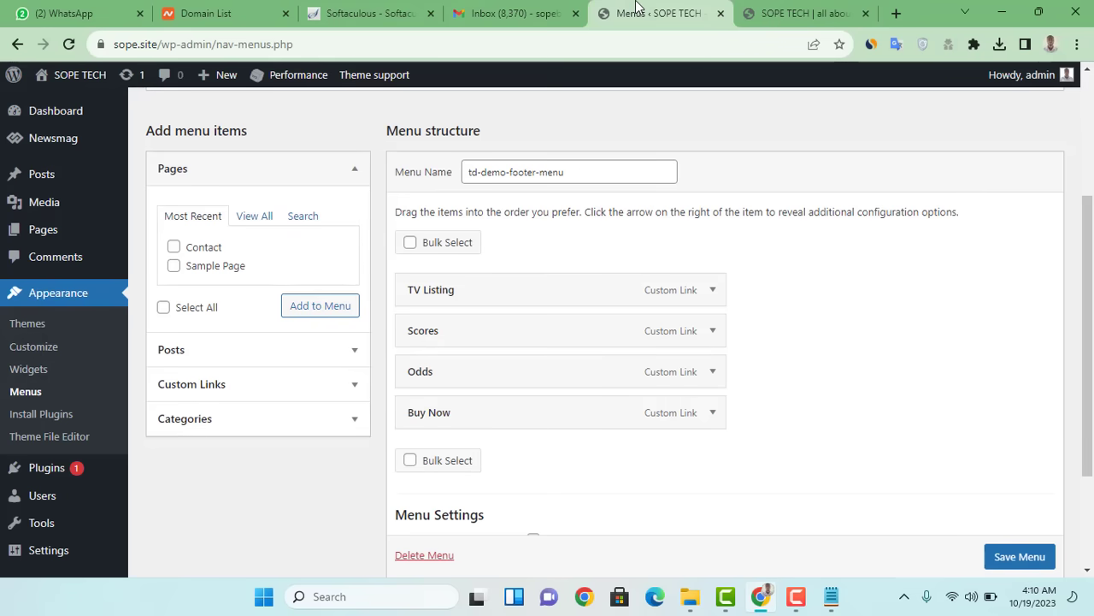
scroll(671, 479, "up", 3)
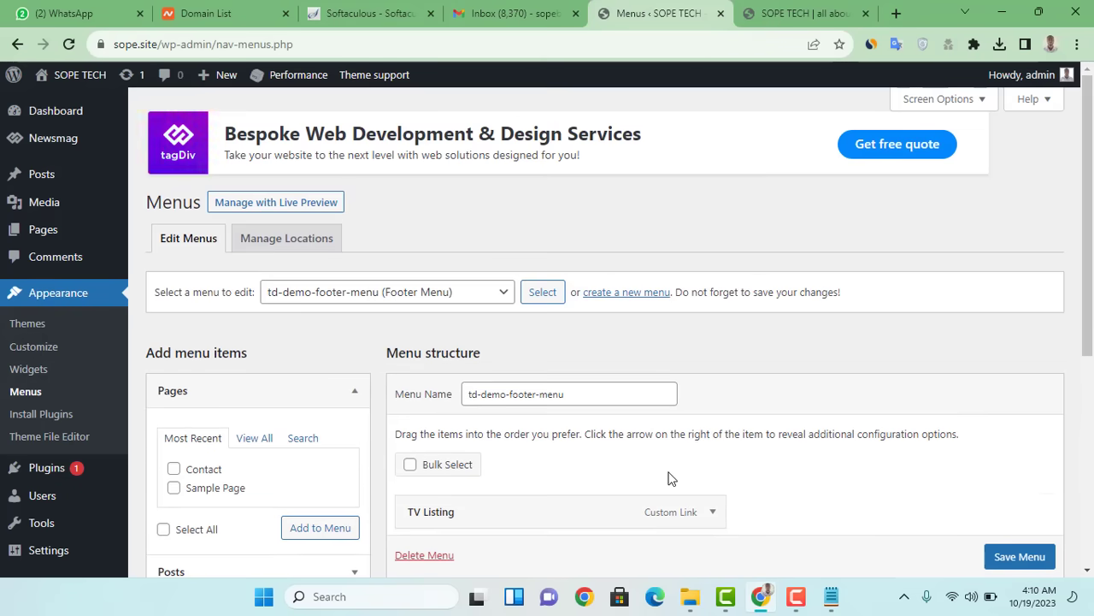
scroll(332, 483, "down", 4)
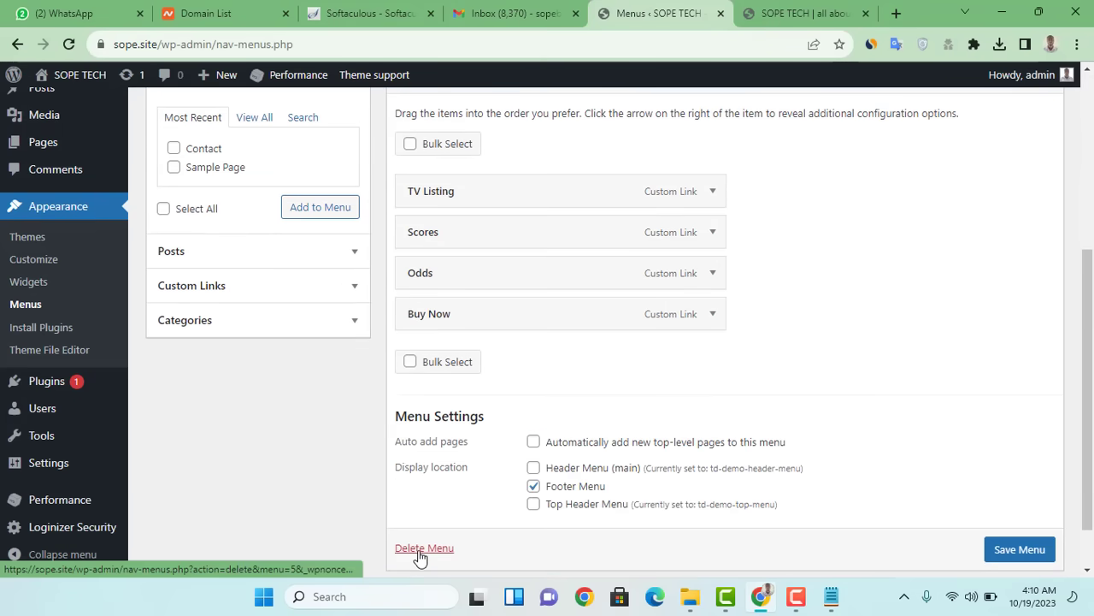
left_click(800, 13)
left_click_drag(732, 547, 971, 530)
left_click(980, 526)
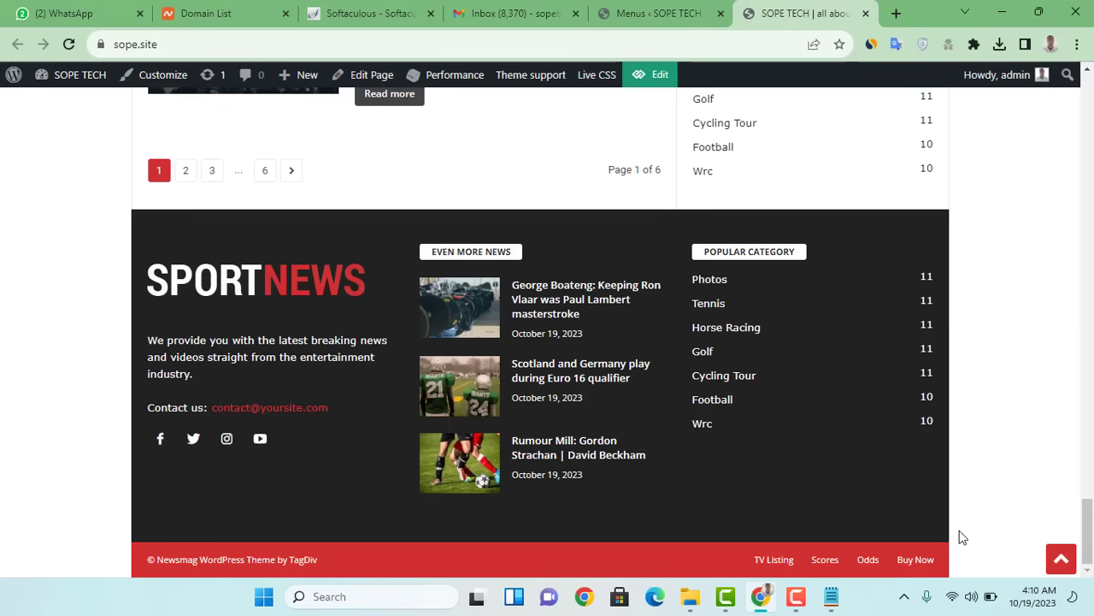
- Delete the td-demo-footer-menu and confirm the deletion
left_click(682, 5)
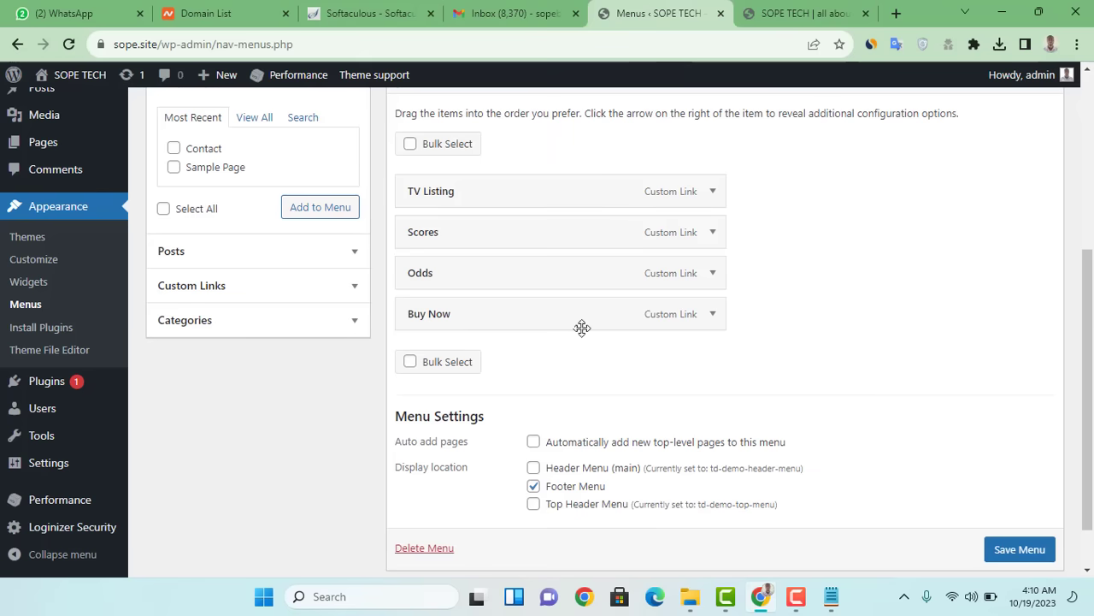
scroll(453, 547, "down", 1)
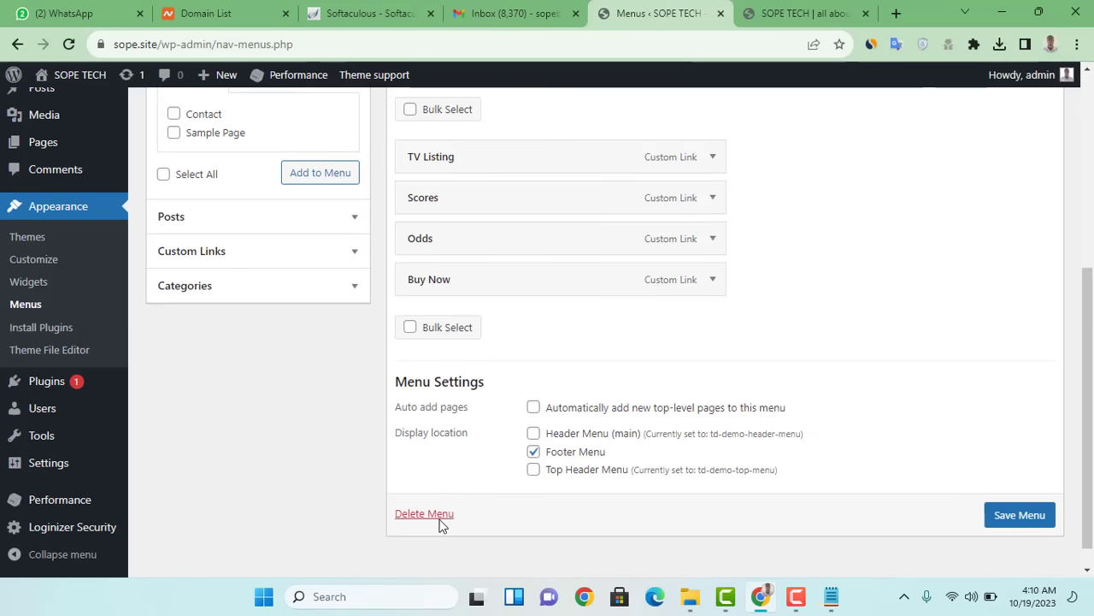
left_click(428, 514)
left_click(623, 149)
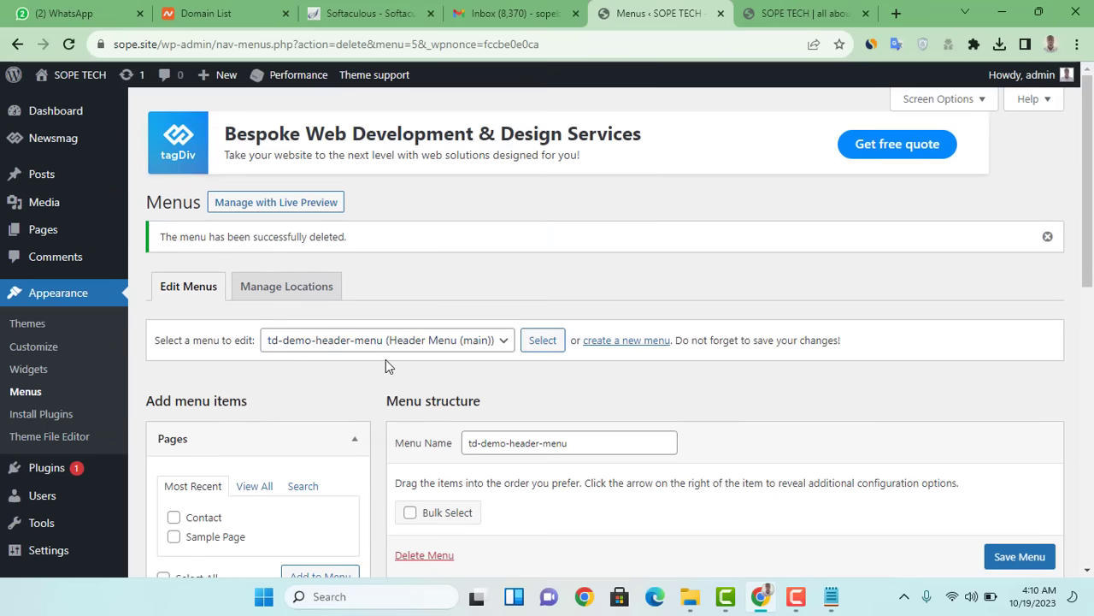
- Check the remaining menus available for editing, and reload the sope.site homepage to inspect its footer links
left_click(387, 346)
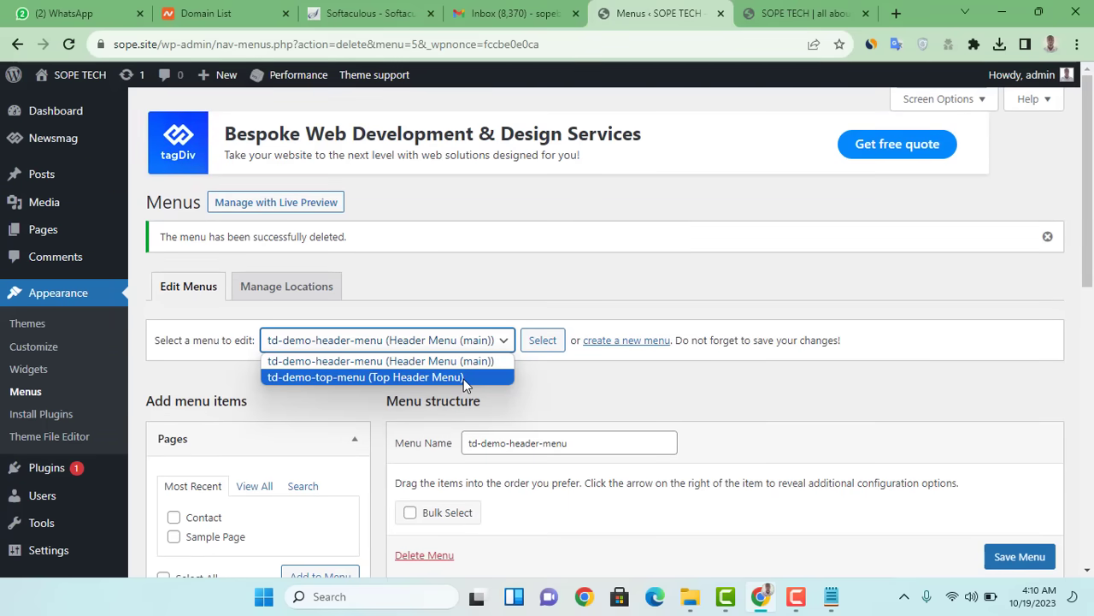
left_click(562, 396)
left_click(795, 12)
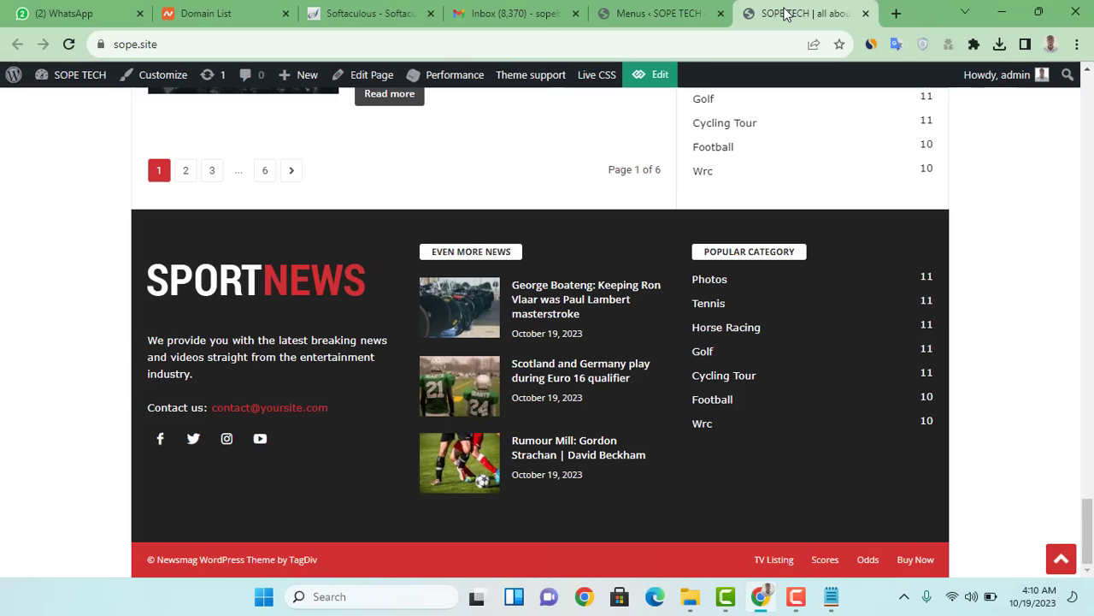
right_click(788, 13)
left_click(827, 108)
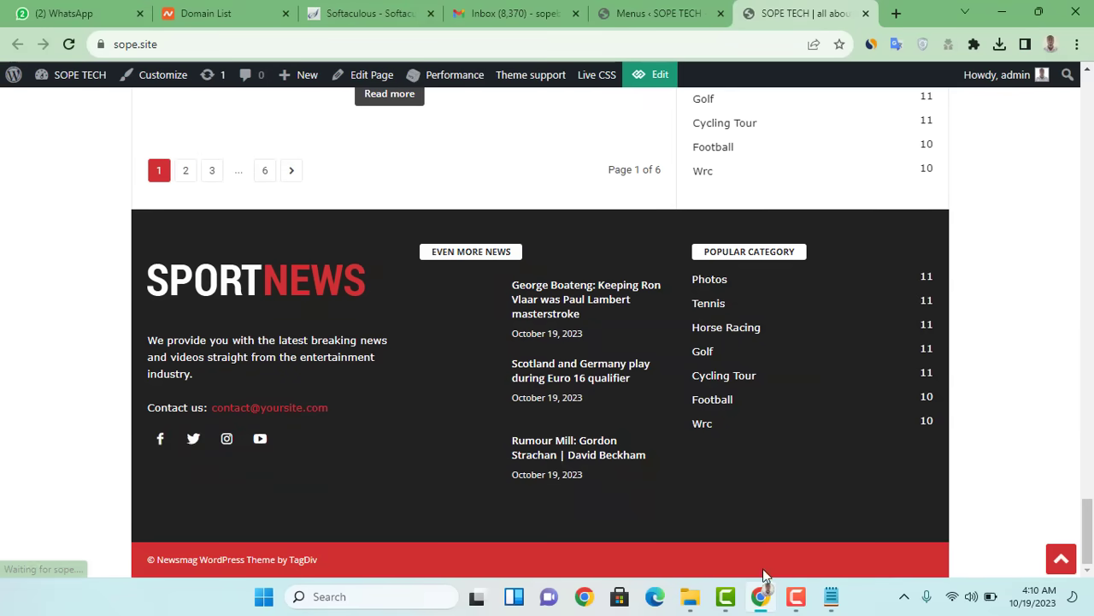
- Return to the Menus page and look through the items in td-demo-header-menu's structure
left_click(630, 15)
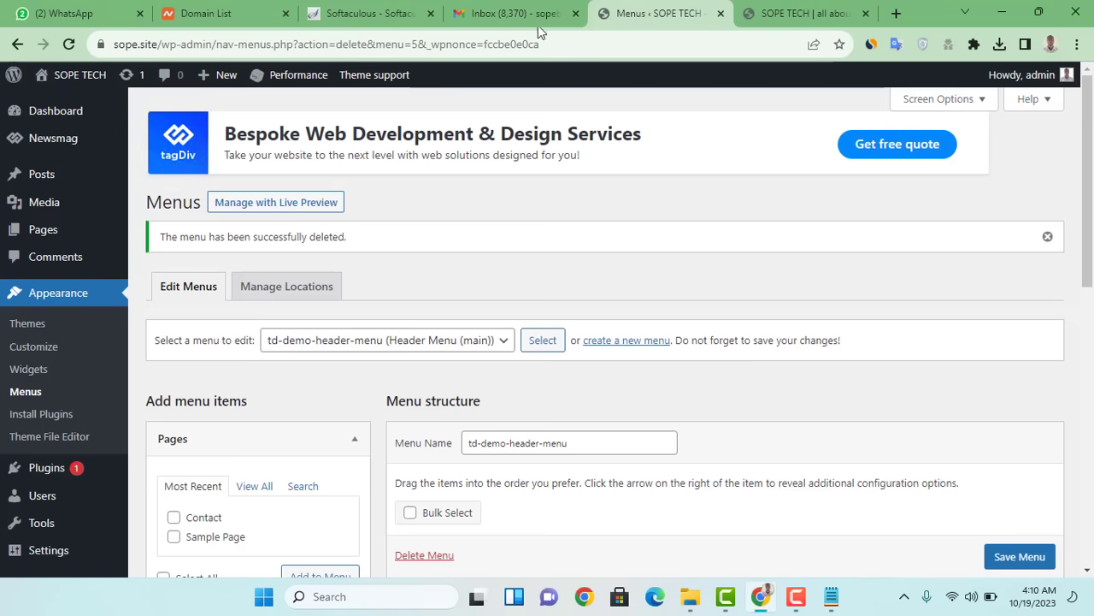
scroll(358, 349, "down", 1)
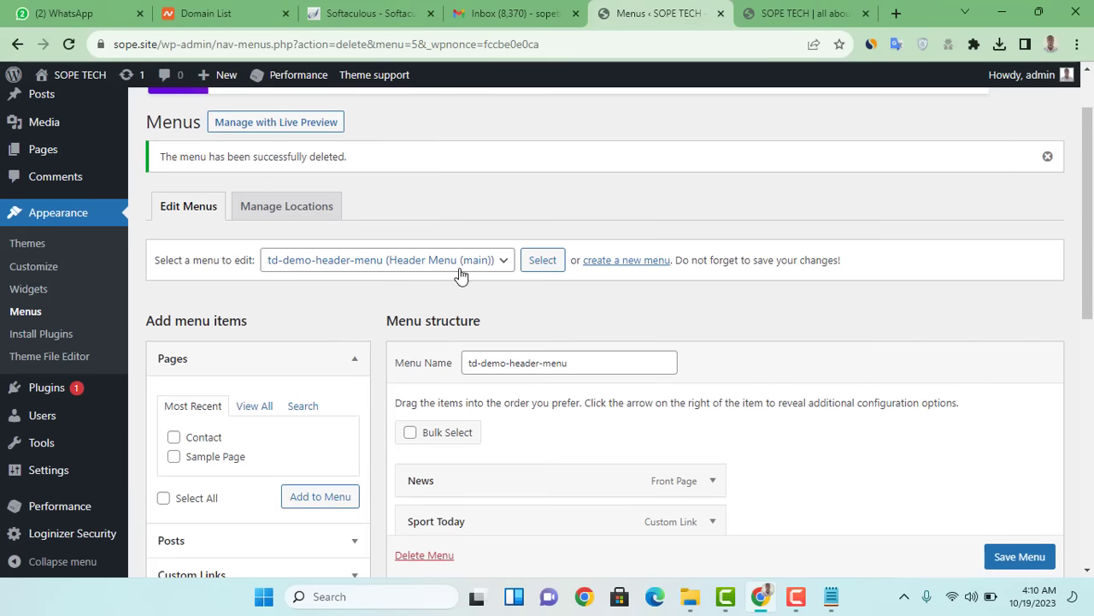
scroll(684, 280, "down", 3)
scroll(828, 289, "down", 1)
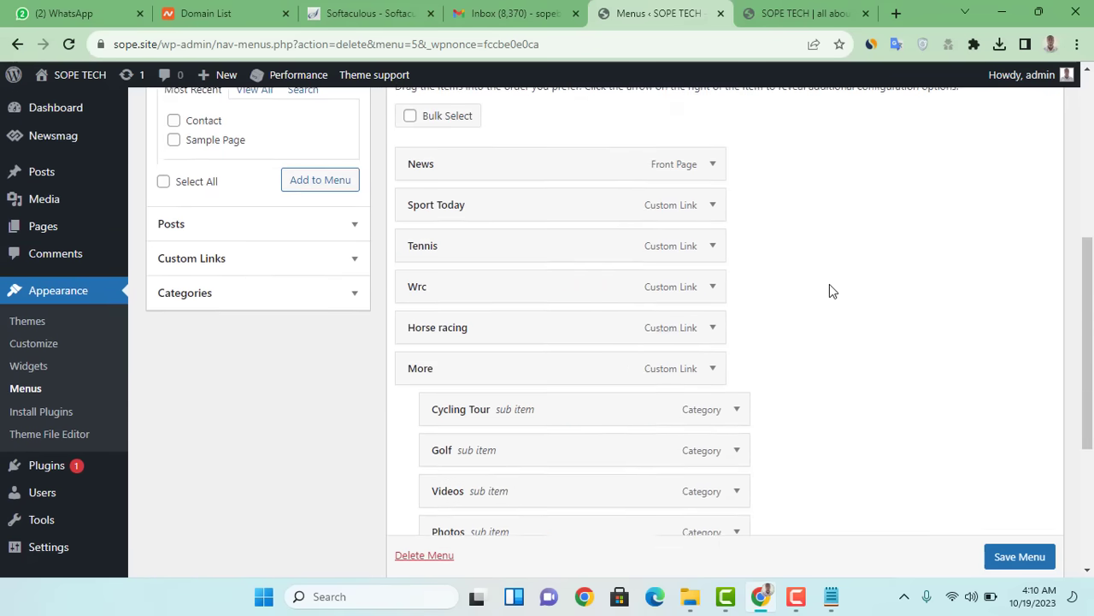
scroll(829, 284, "up", 1)
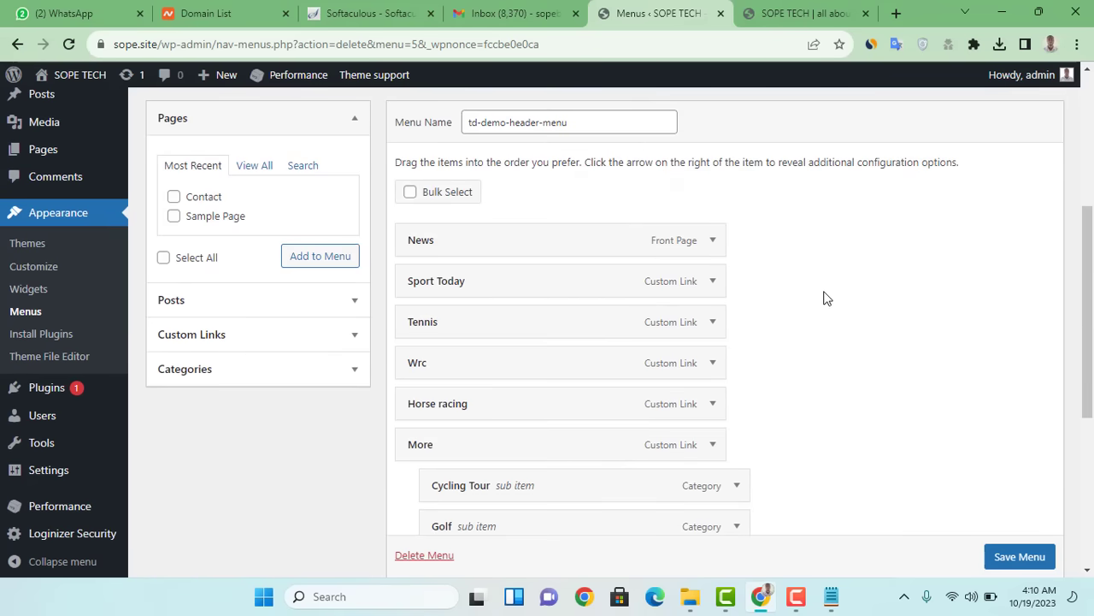
- Compare the homepage's main navigation bar with td-demo-header-menu and preview the Sport Today mega menu
left_click(804, 12)
scroll(863, 208, "up", 10)
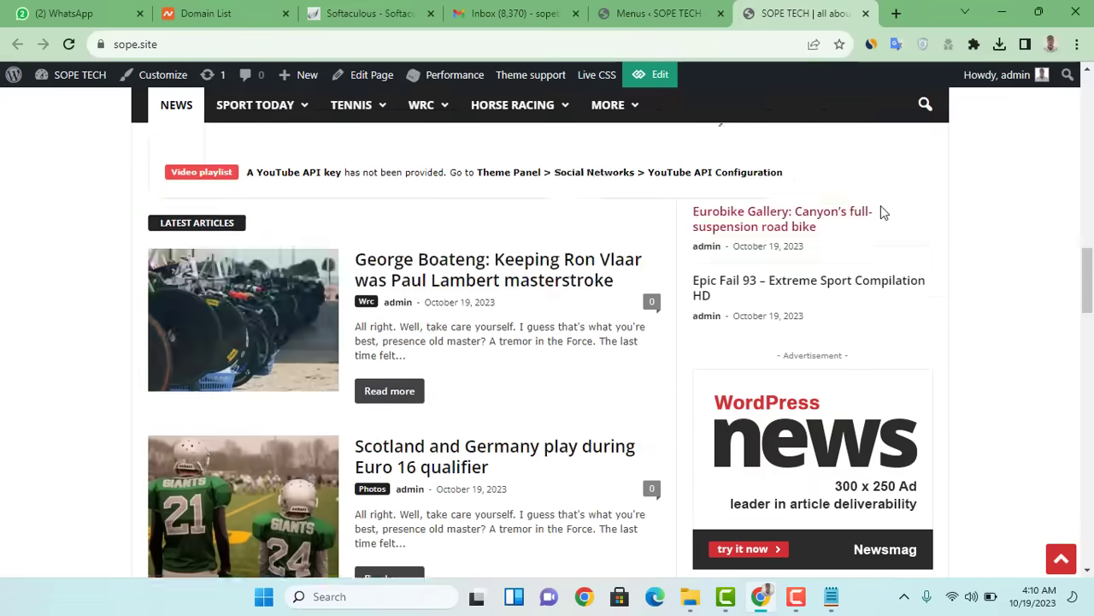
scroll(889, 213, "up", 10)
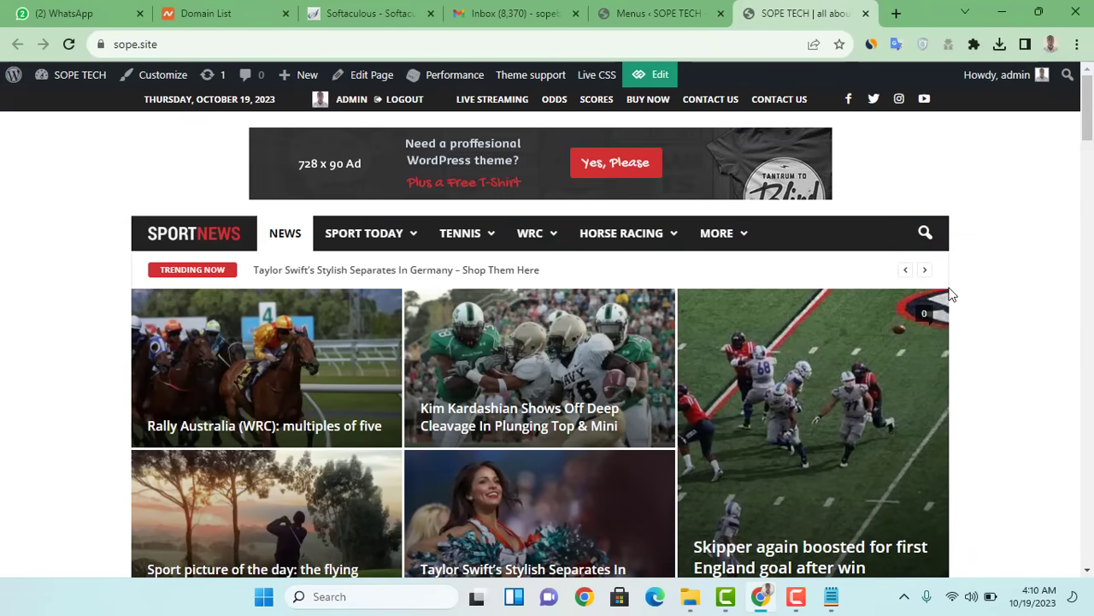
left_click(637, 13)
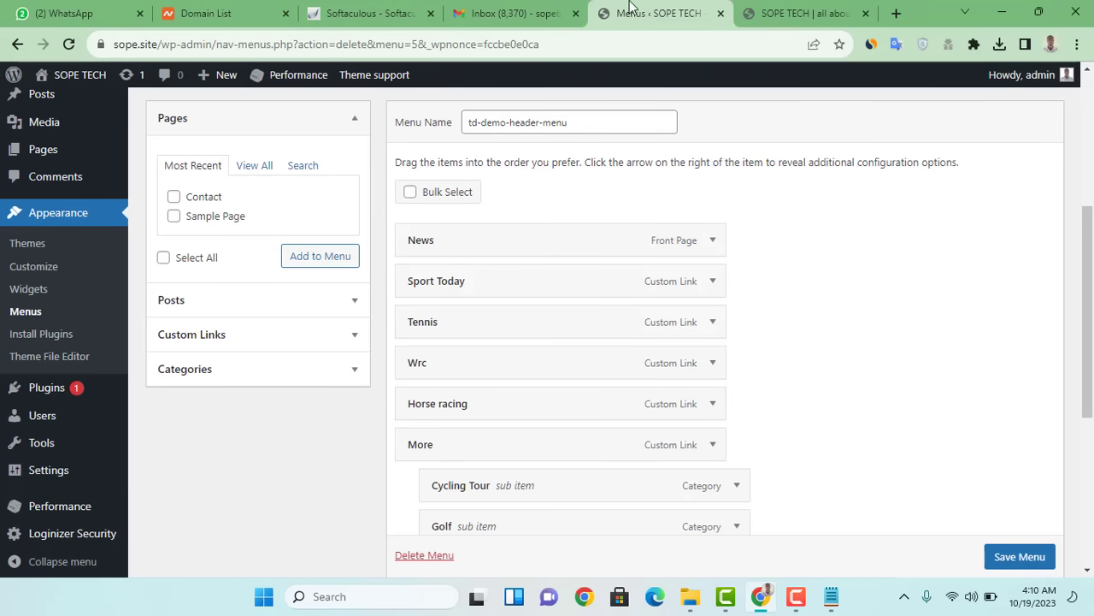
left_click(812, 14)
mouse_move(405, 251)
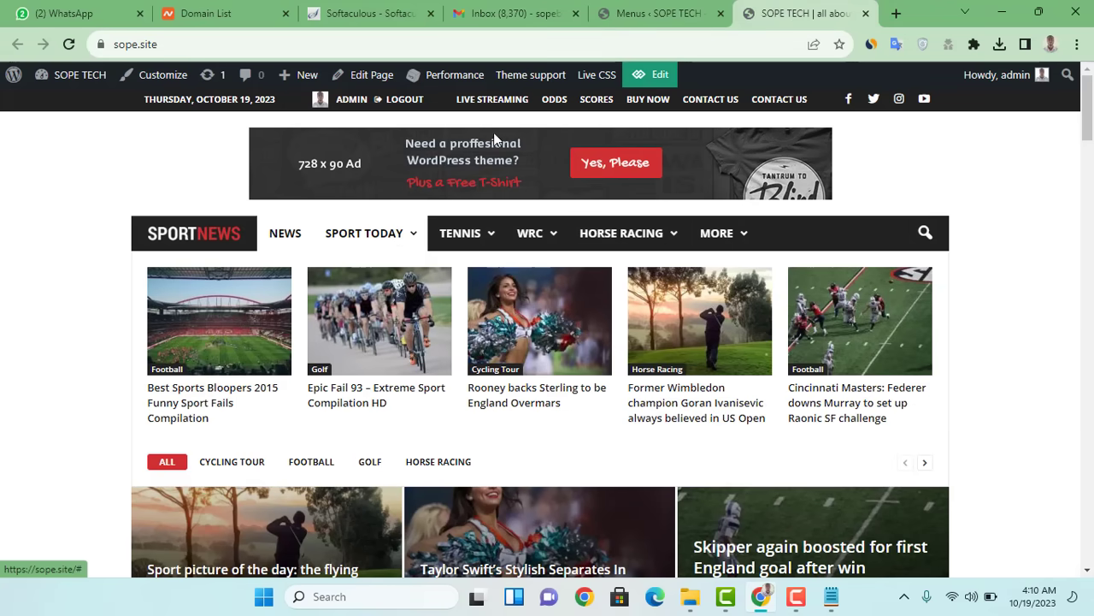
- Expand the Sport Today item in td-demo-header-menu, examine its link, label and mega menu settings, and collapse it
left_click(658, 17)
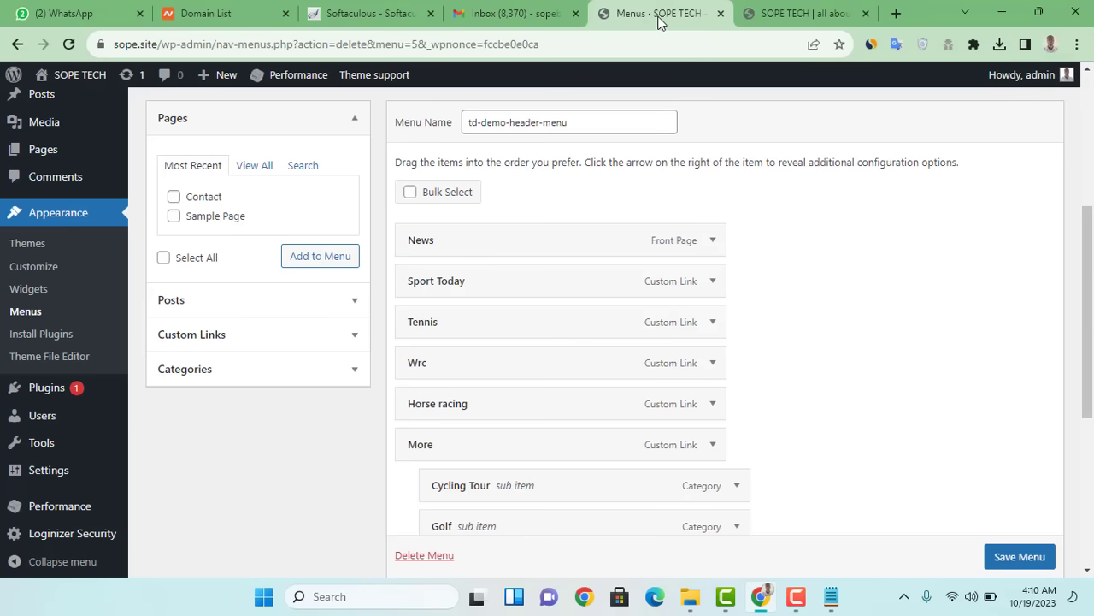
left_click(713, 282)
scroll(843, 311, "down", 2)
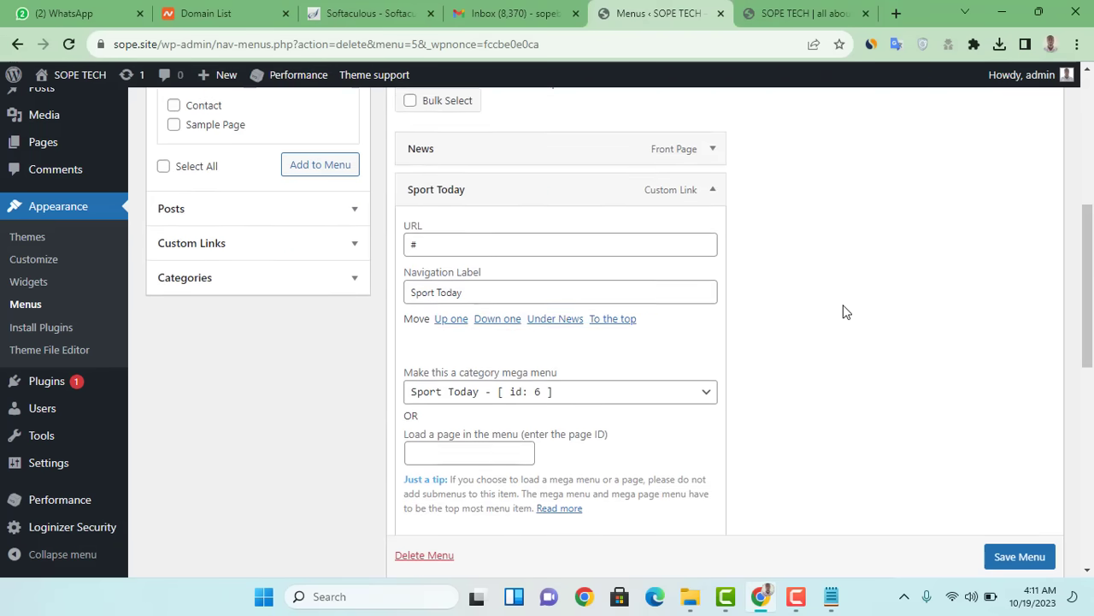
scroll(843, 311, "down", 2)
scroll(844, 311, "up", 4)
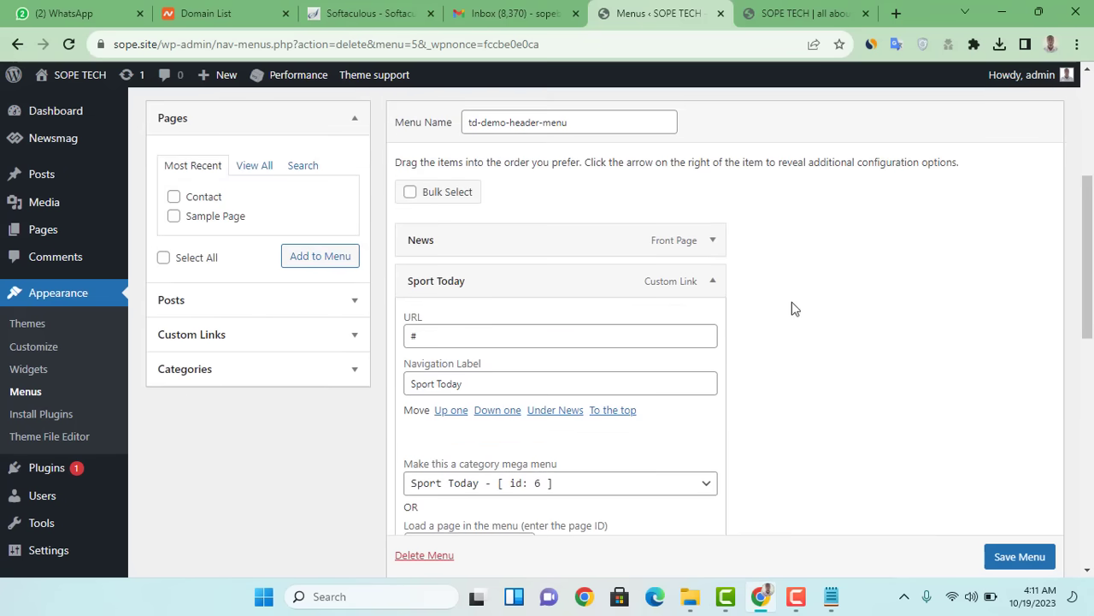
left_click(713, 287)
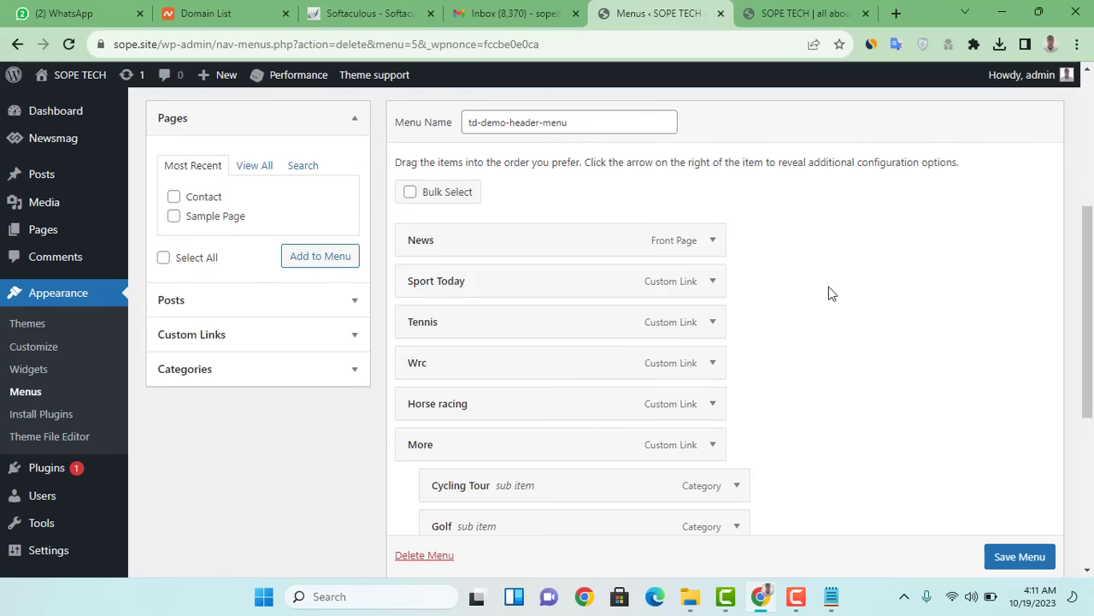
- Review the header menu's order of items and the category sub items nested under More
scroll(830, 288, "down", 2)
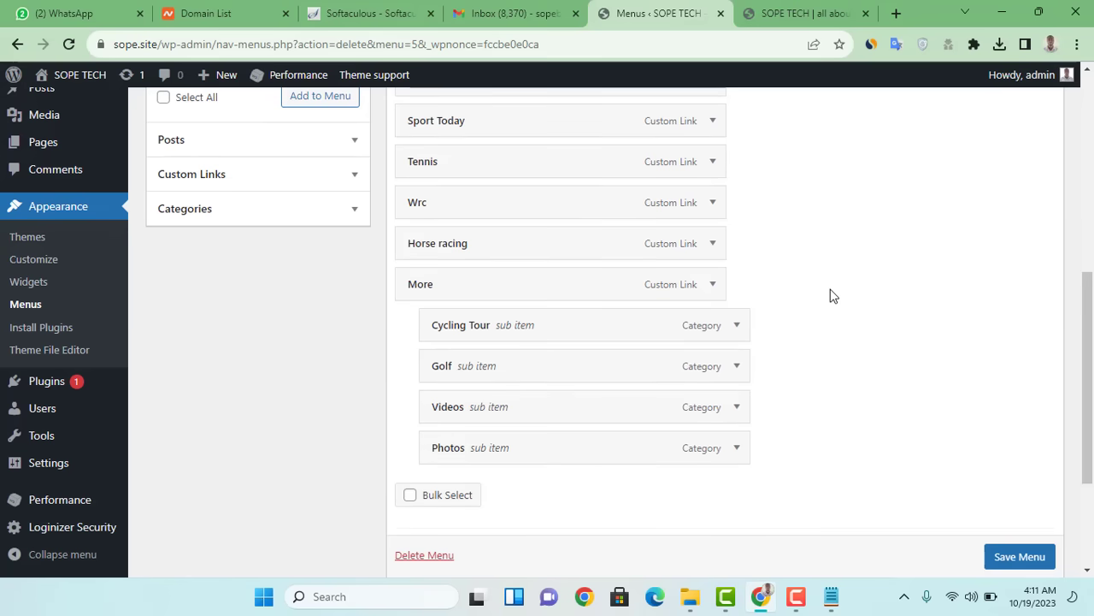
scroll(831, 296, "up", 1)
scroll(838, 299, "down", 1)
scroll(844, 301, "up", 1)
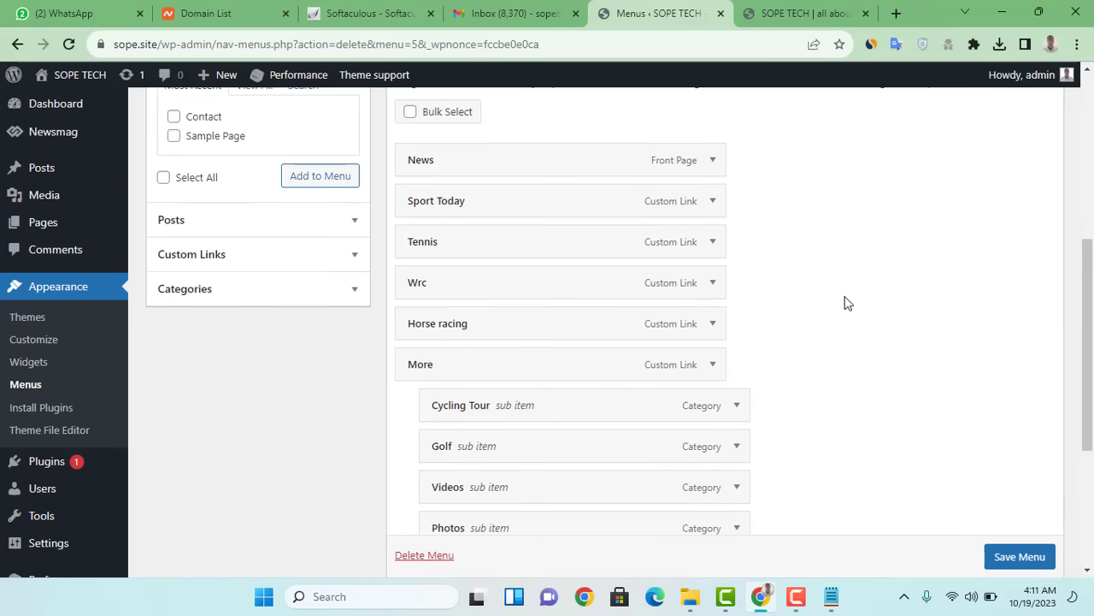
- Bulk-remove Sport Today, Tennis, Wrc, Horse racing, More and its four category sub items from td-demo-header-menu, keeping News
left_click(410, 114)
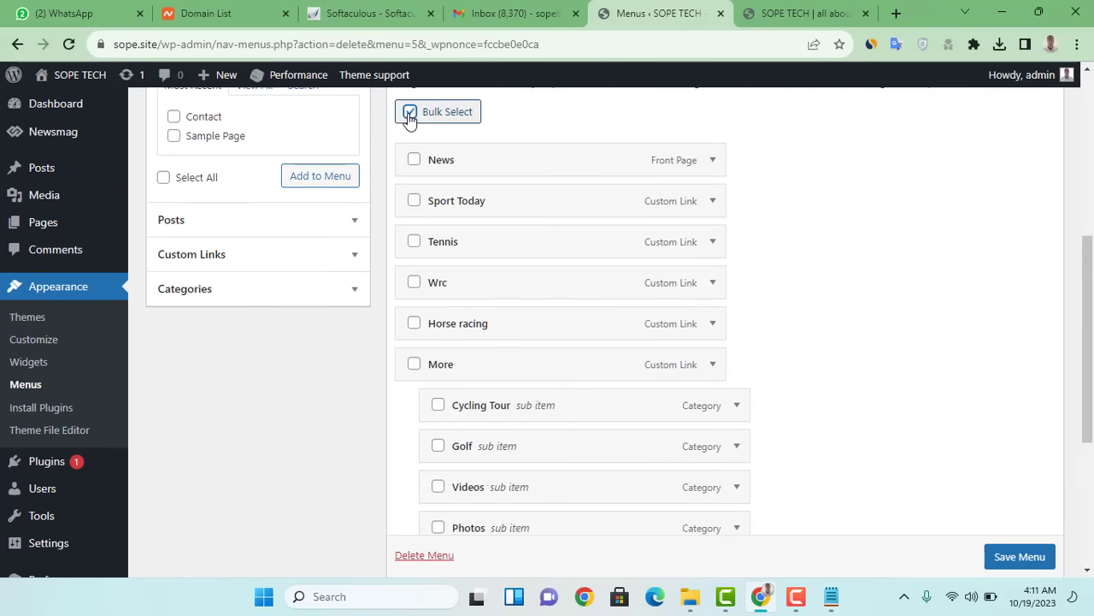
left_click(416, 202)
left_click(415, 245)
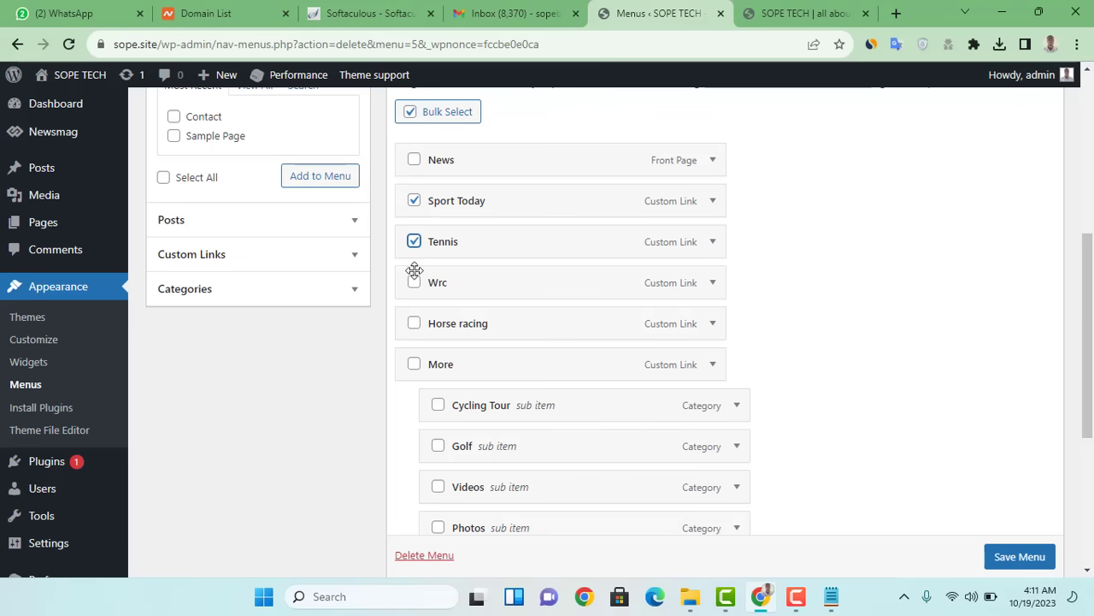
left_click(415, 284)
left_click(414, 327)
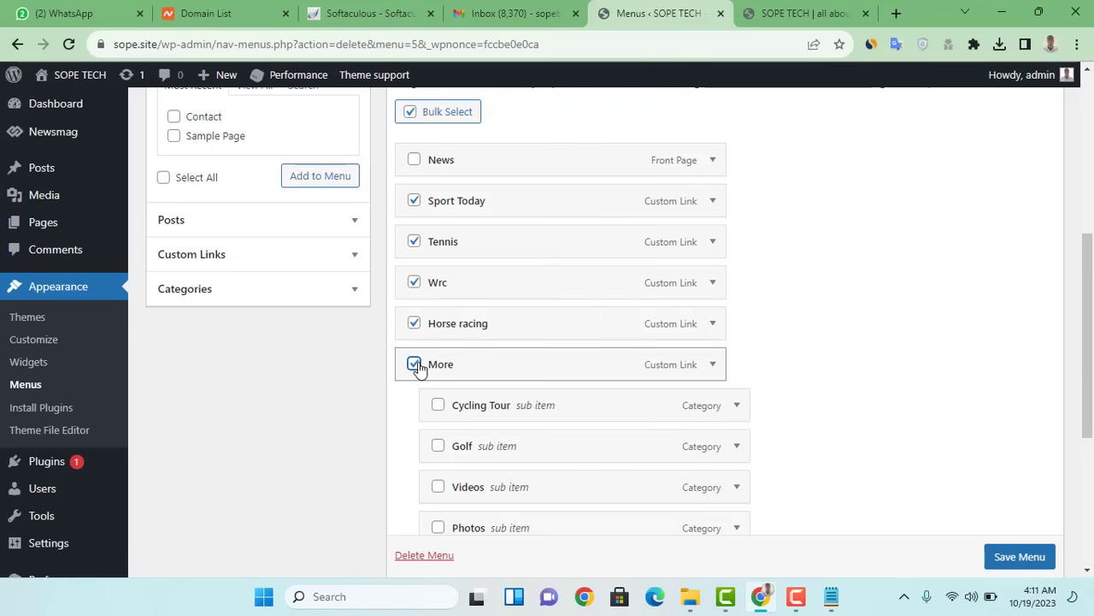
scroll(486, 405, "down", 3)
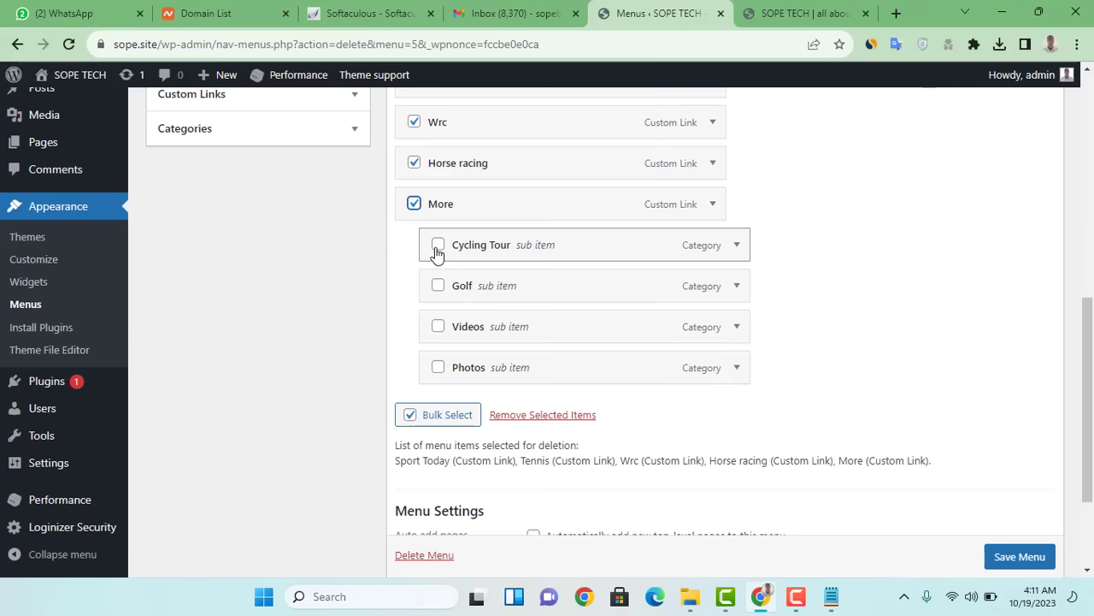
left_click(437, 245)
left_click(437, 286)
left_click(438, 326)
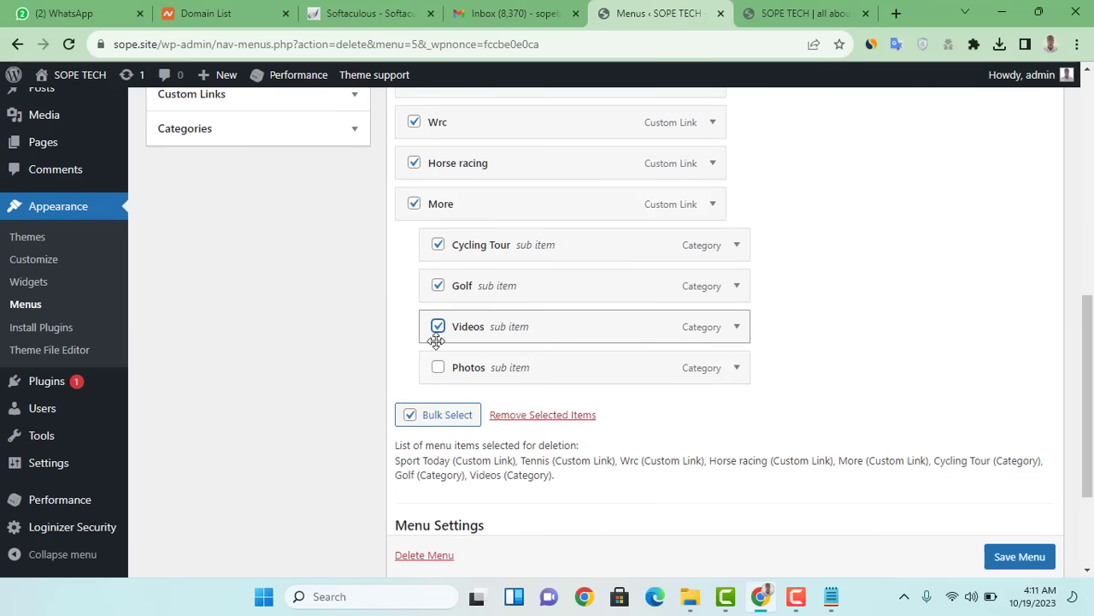
left_click(438, 369)
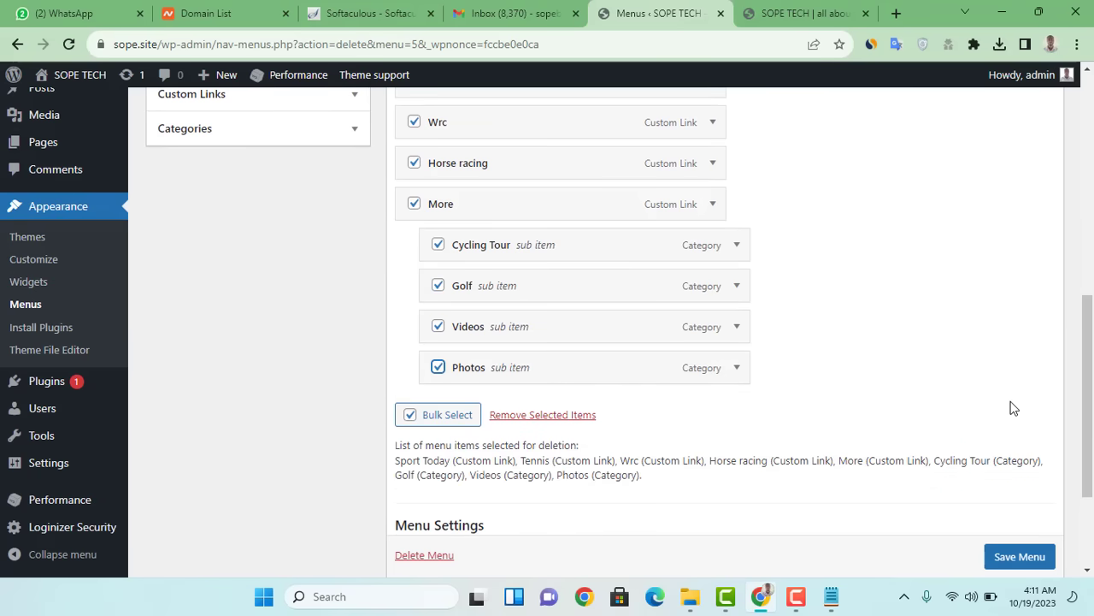
scroll(1013, 408, "up", 3)
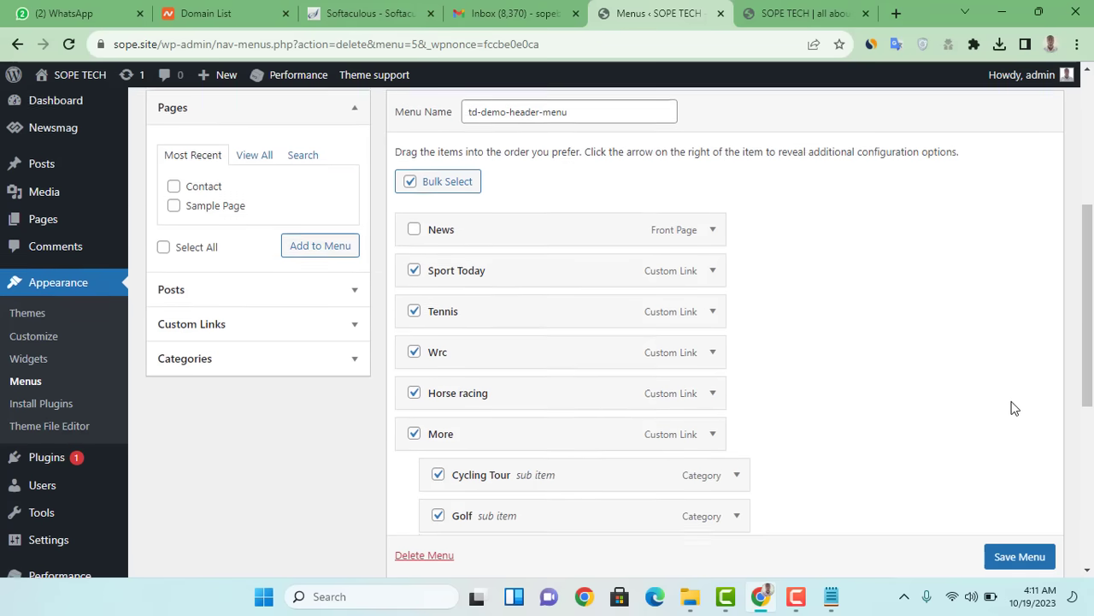
scroll(1012, 408, "down", 3)
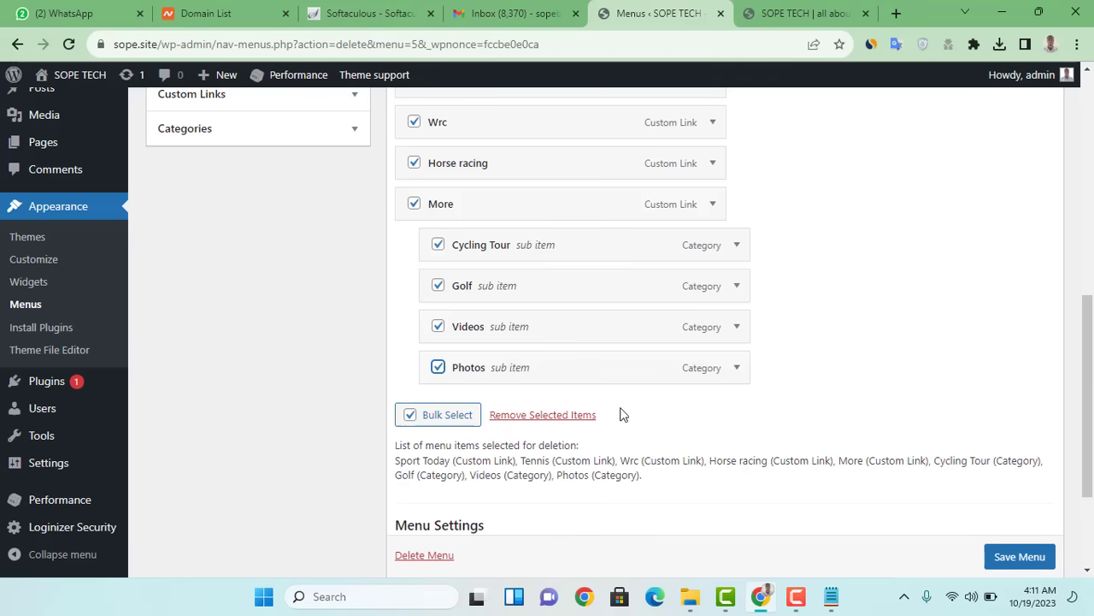
scroll(564, 325, "up", 3)
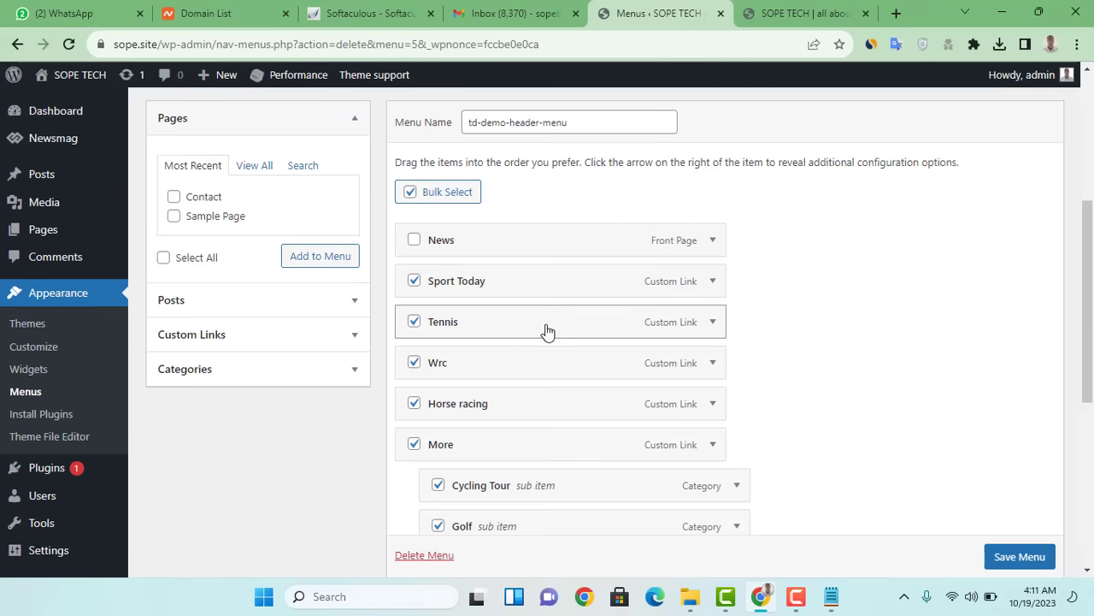
scroll(547, 331, "down", 2)
left_click(557, 499)
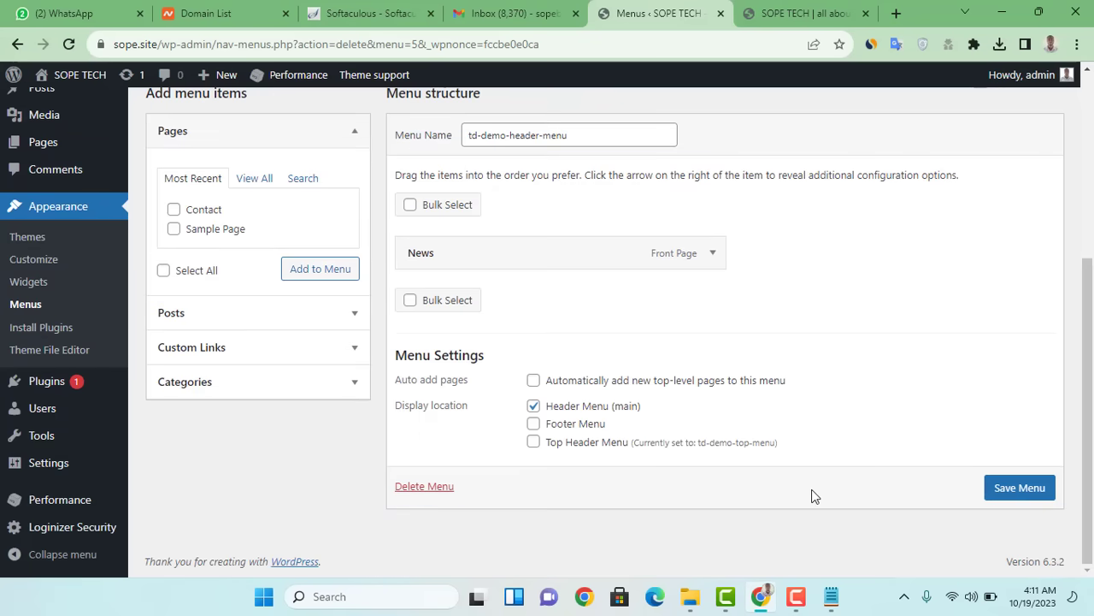
- Save td-demo-header-menu and reload the site's homepage to check its main navigation bar
left_click(1021, 485)
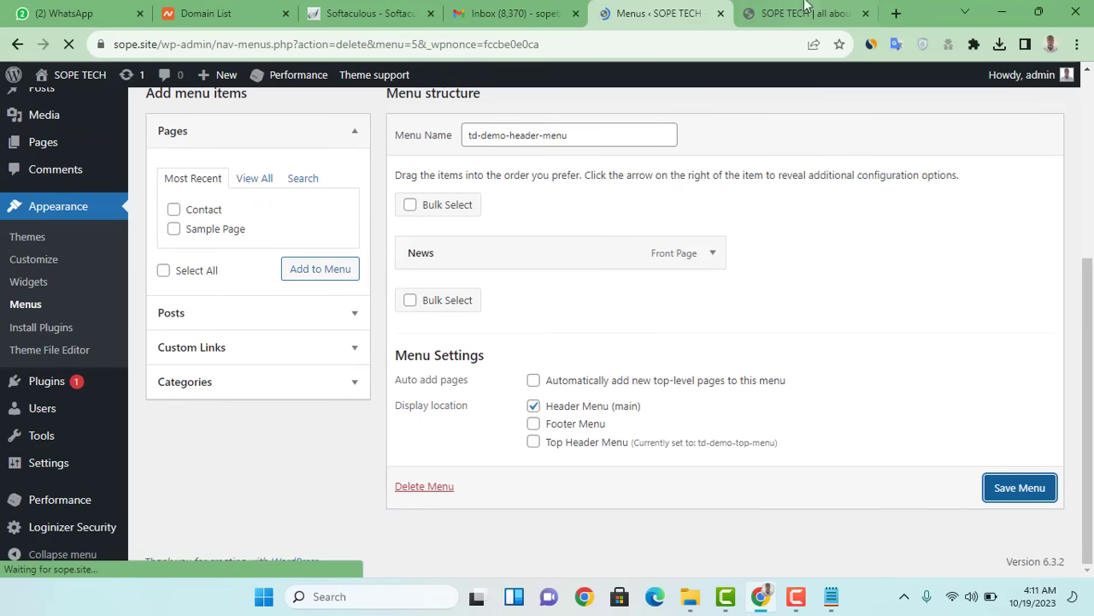
left_click(774, 19)
right_click(777, 23)
left_click(824, 119)
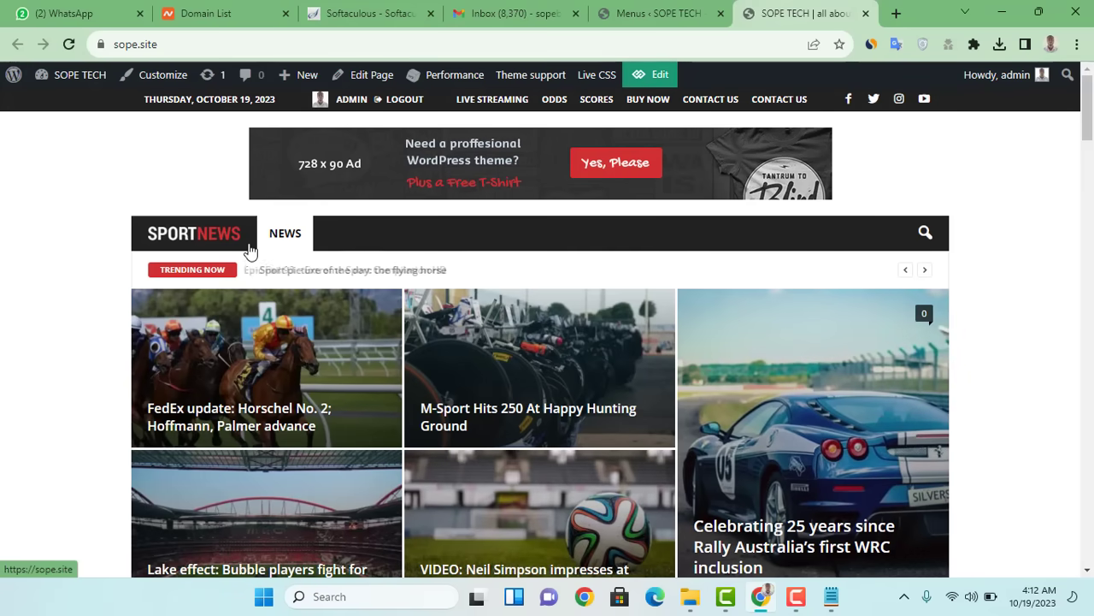
- Return to the Menus page and check the Custom Links and Categories sources for new header menu items
left_click(650, 21)
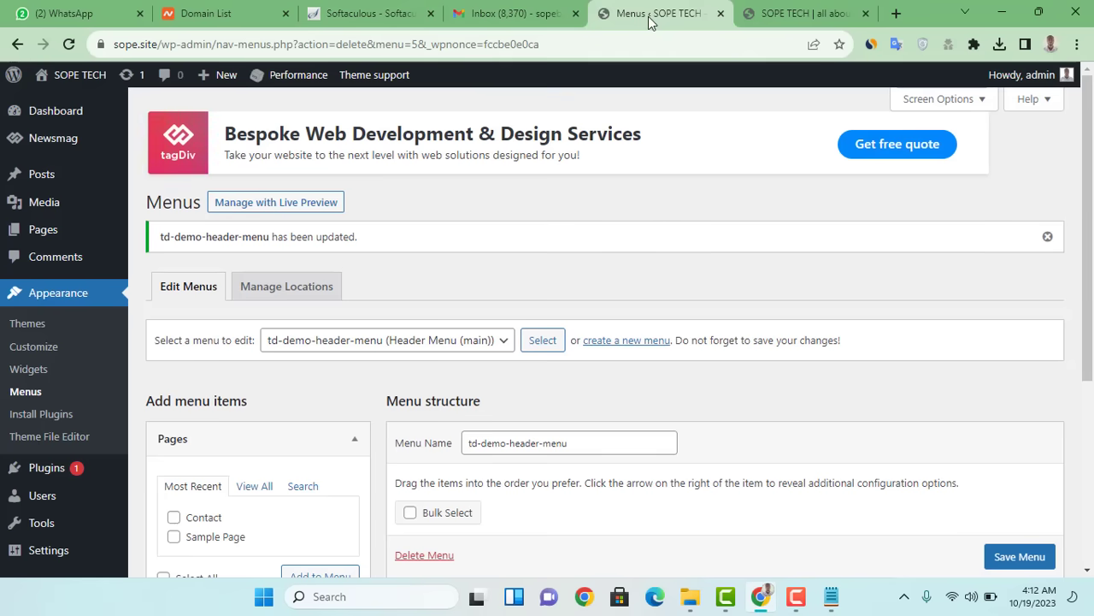
scroll(740, 385, "down", 4)
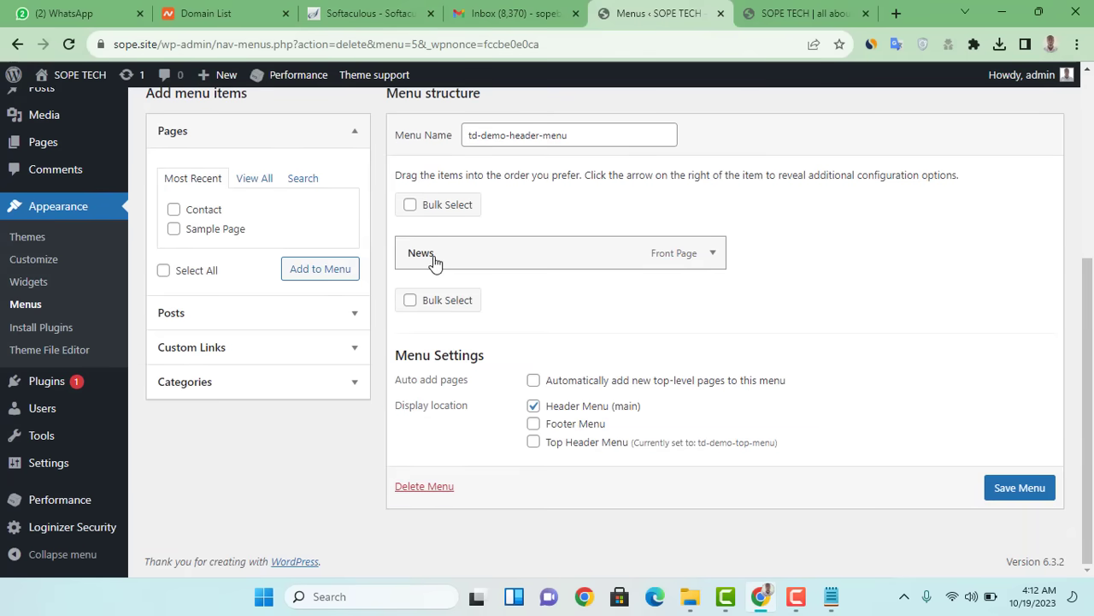
left_click(356, 347)
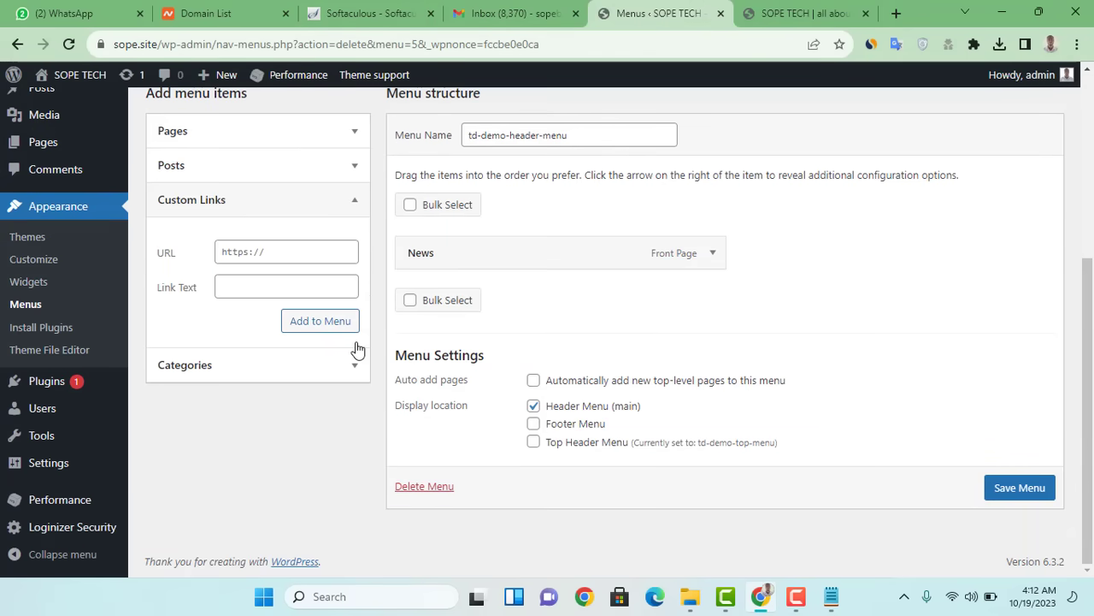
left_click(351, 209)
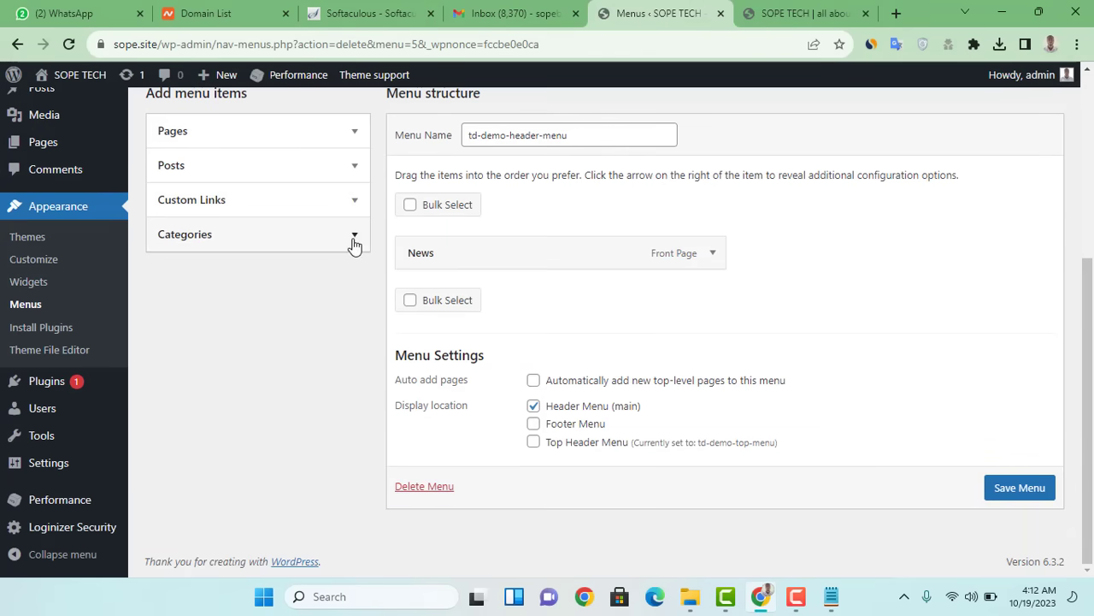
left_click(353, 243)
left_click(354, 243)
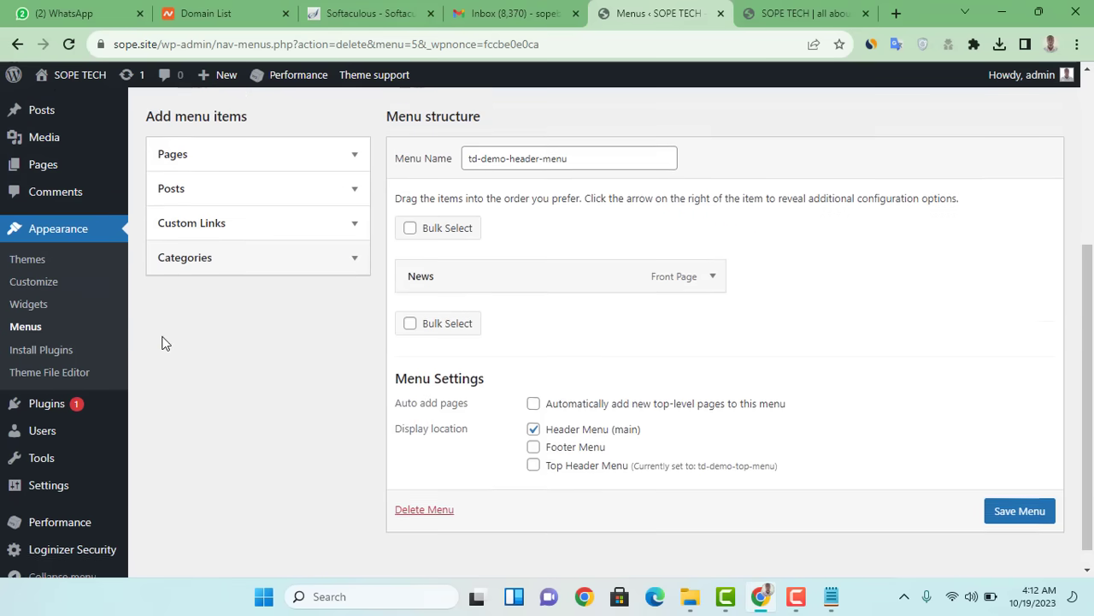
- Go to the post categories and add a new category named "premier league" without a parent or custom slug
scroll(103, 282, "up", 3)
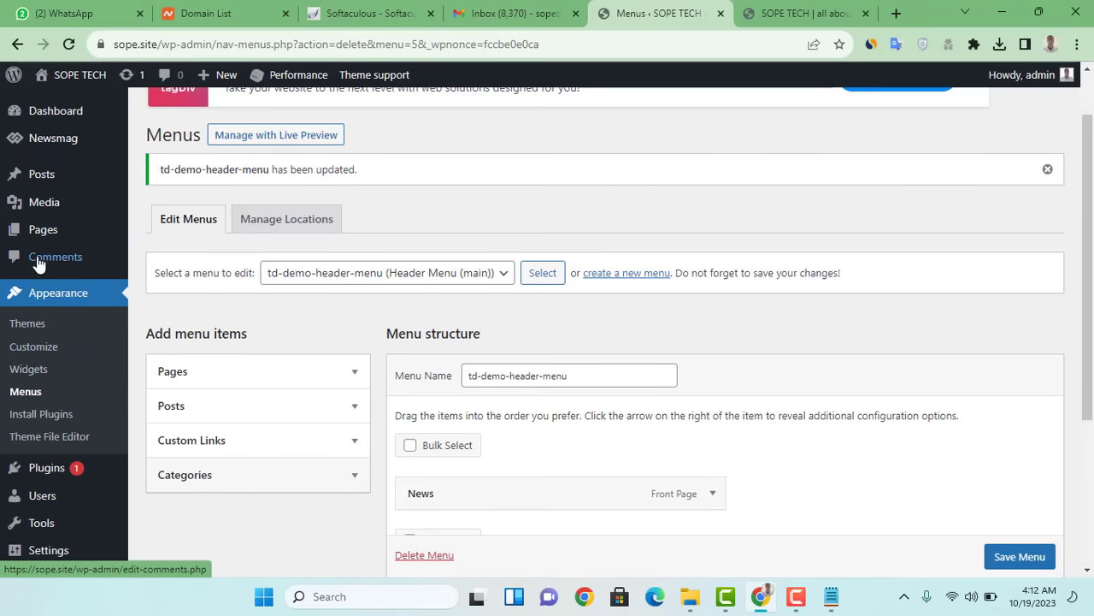
mouse_move(43, 165)
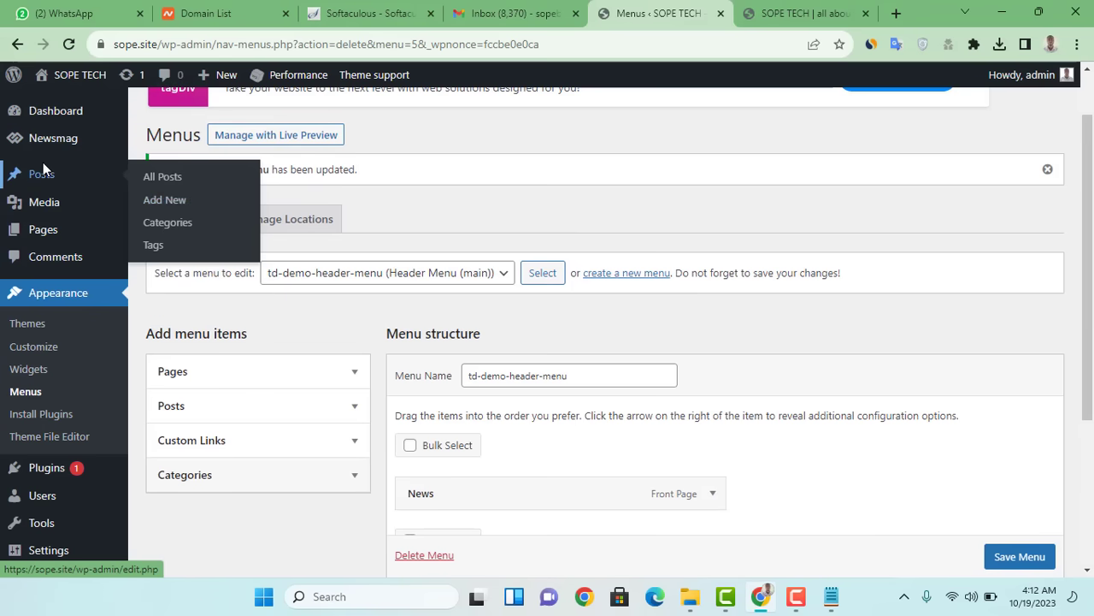
left_click(166, 224)
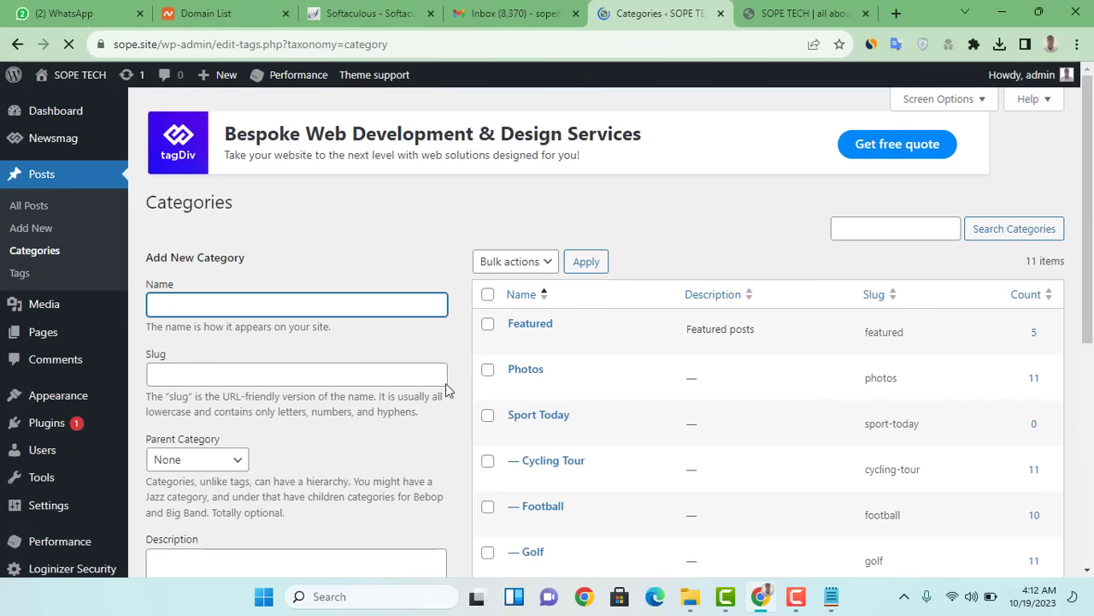
type("p")
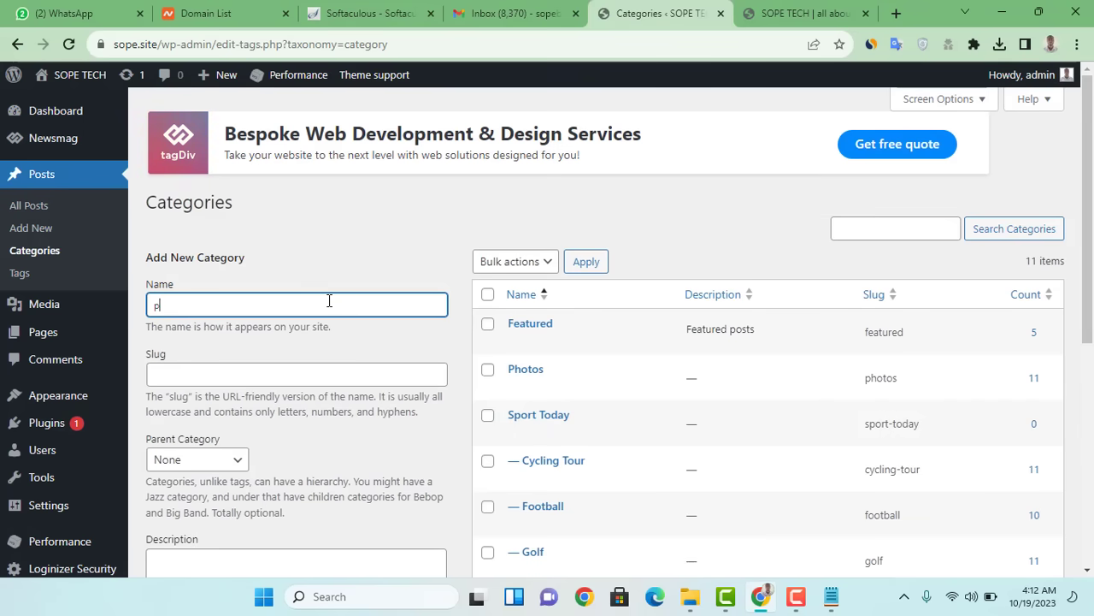
type("remier")
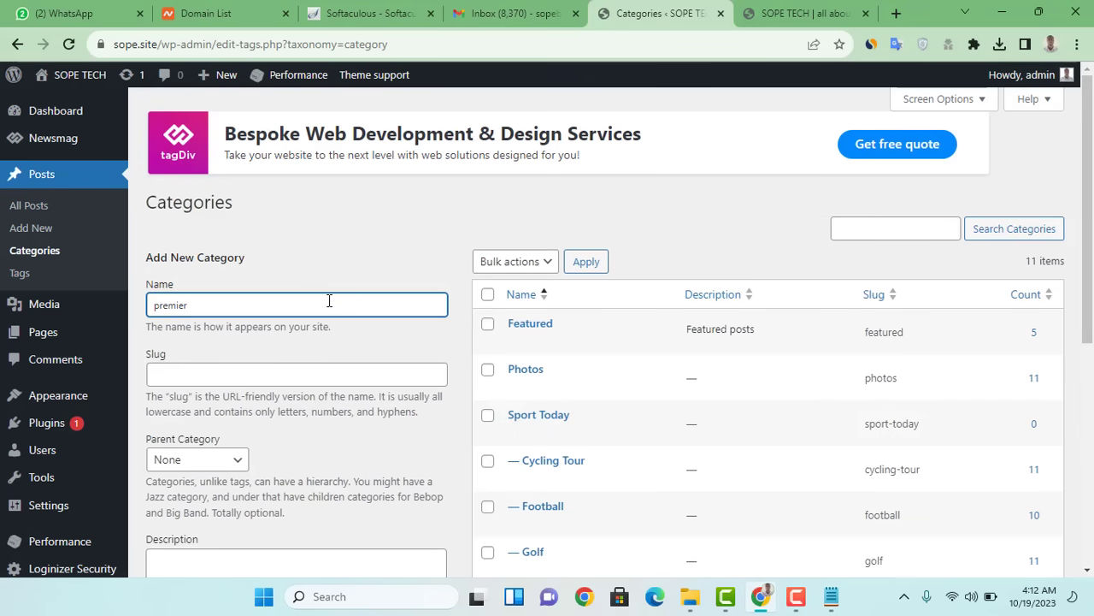
type(" league")
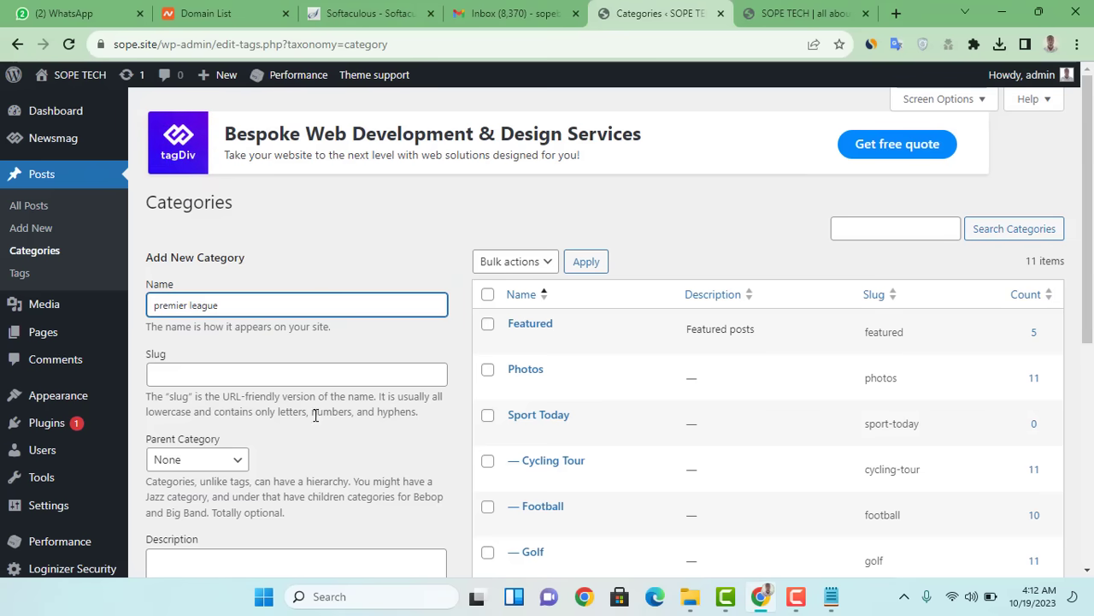
left_click(299, 373)
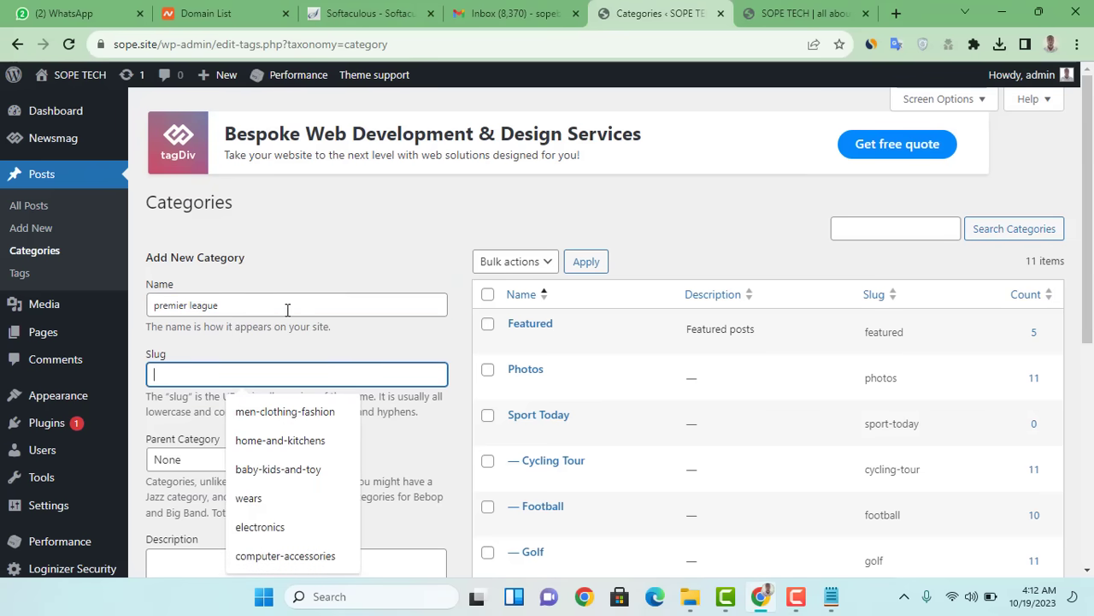
scroll(369, 357, "down", 4)
left_click(213, 366)
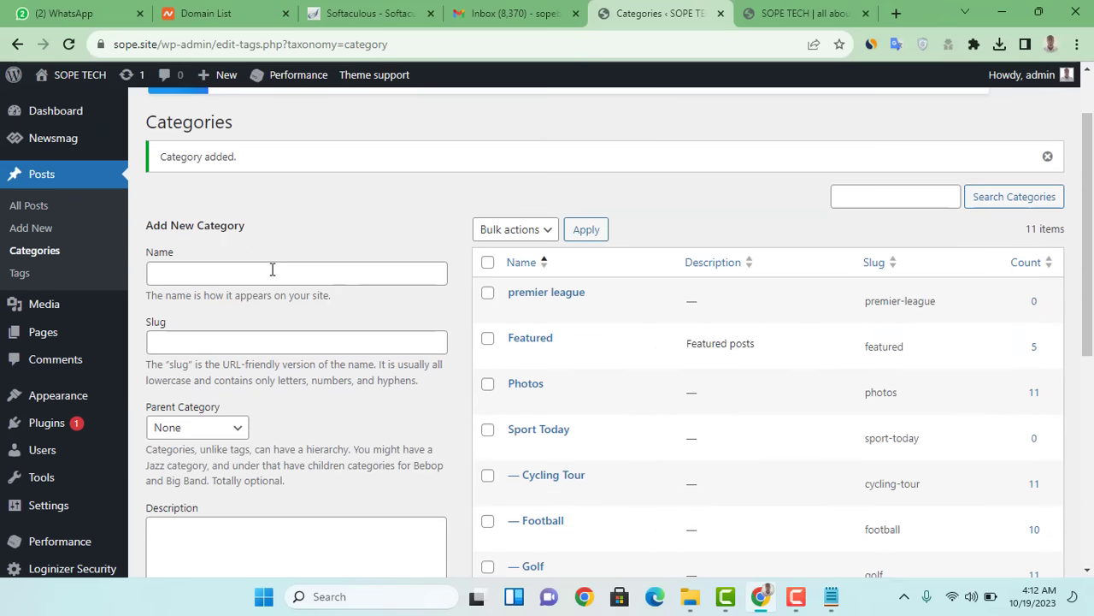
- Add another top-level post category named "champions"
left_click(272, 270)
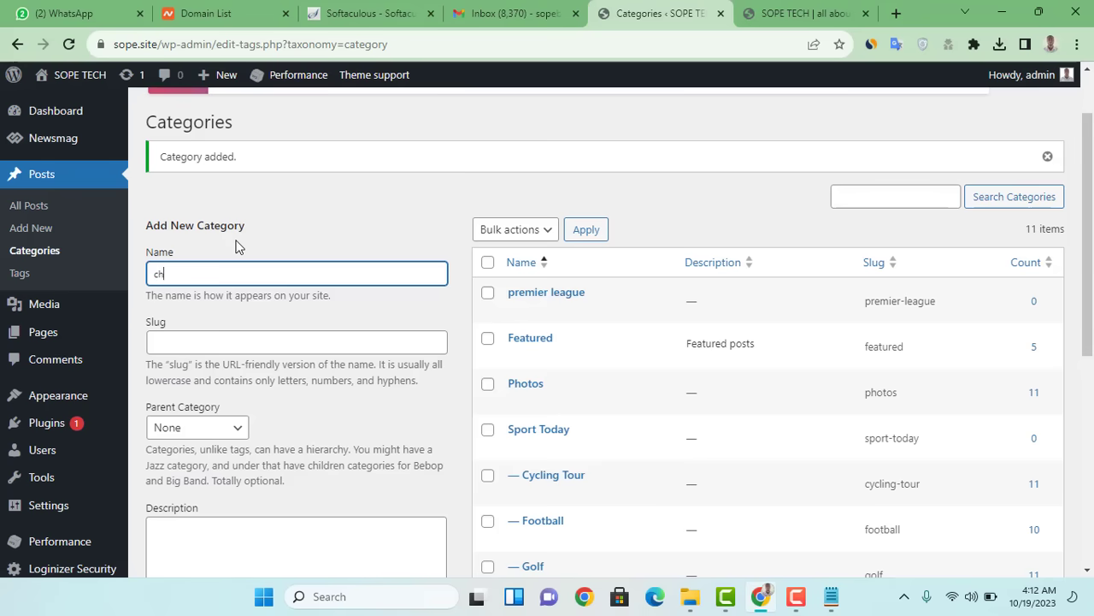
type("champions")
scroll(464, 311, "down", 4)
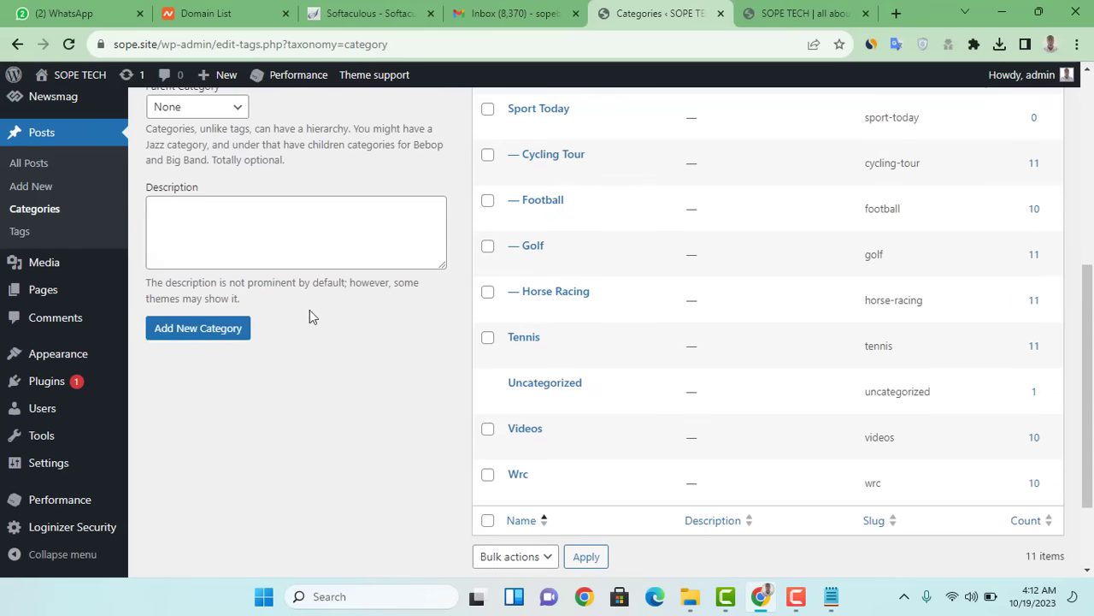
left_click(243, 330)
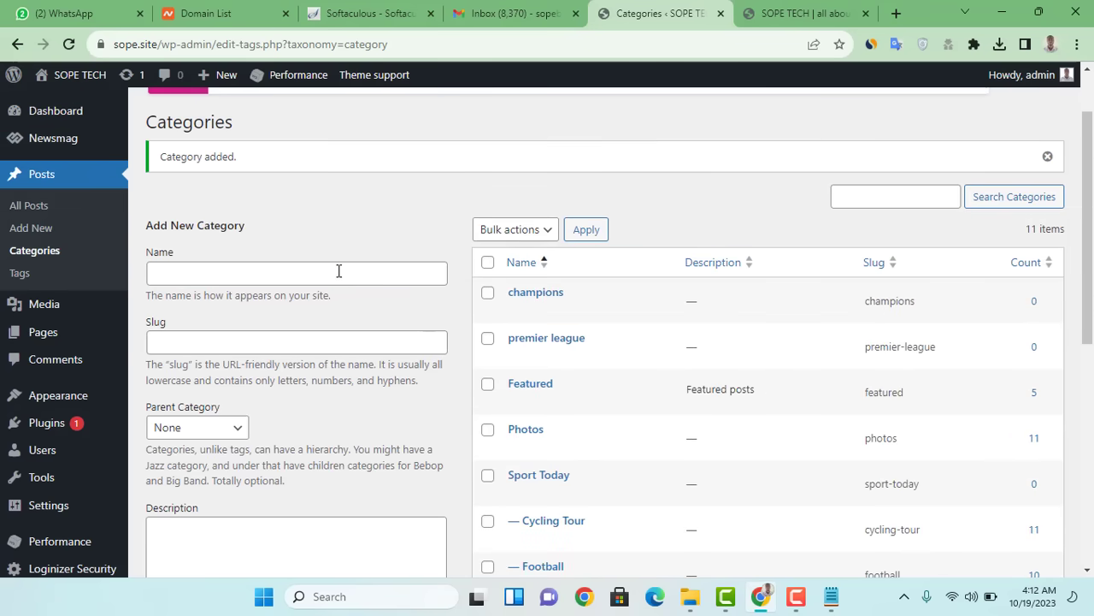
left_click(339, 271)
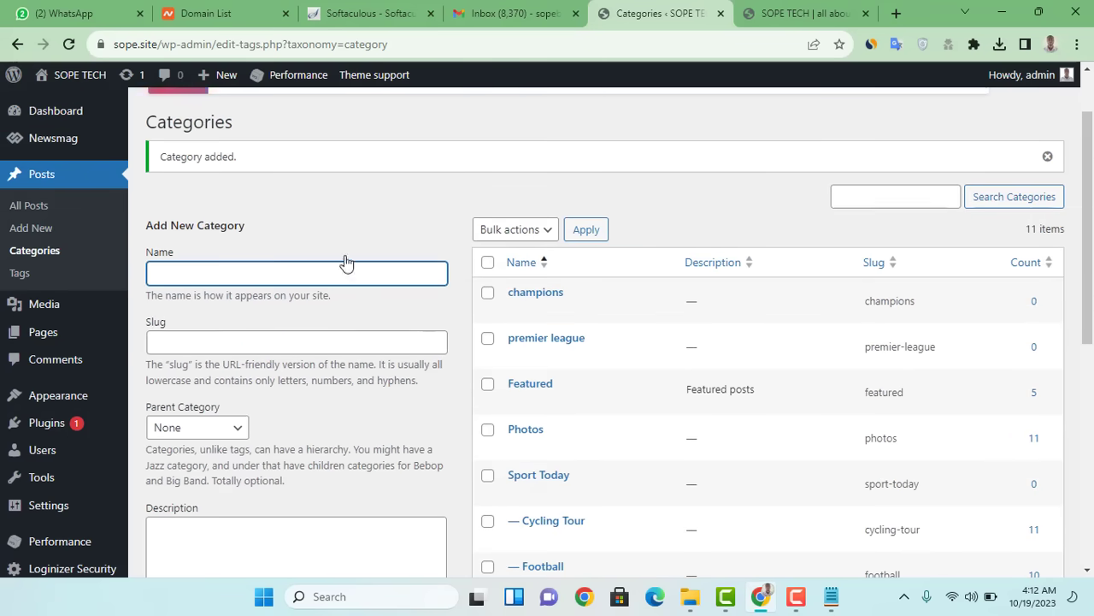
scroll(368, 256, "down", 4)
scroll(392, 253, "up", 5)
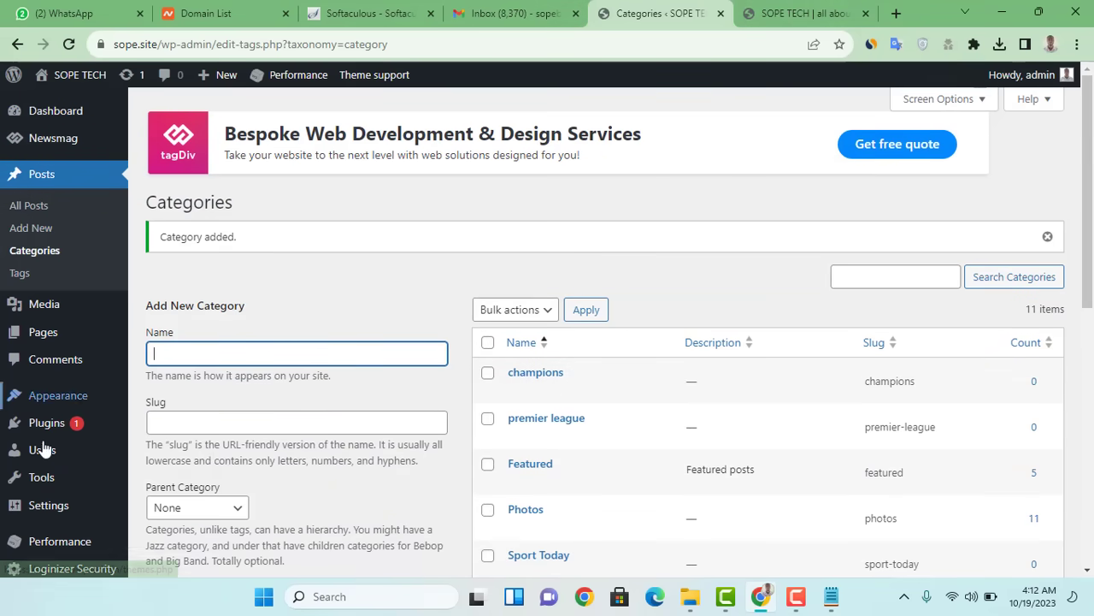
- Open the Menus page and list all post categories as possible items for td-demo-header-menu
mouse_move(34, 395)
left_click(159, 467)
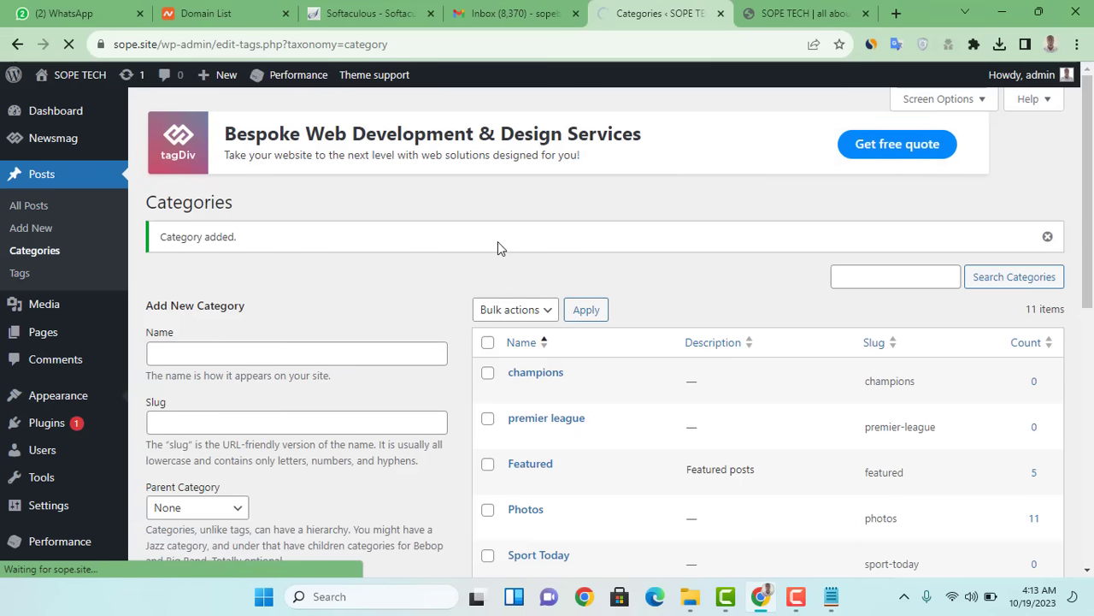
scroll(500, 246, "down", 2)
scroll(418, 288, "down", 2)
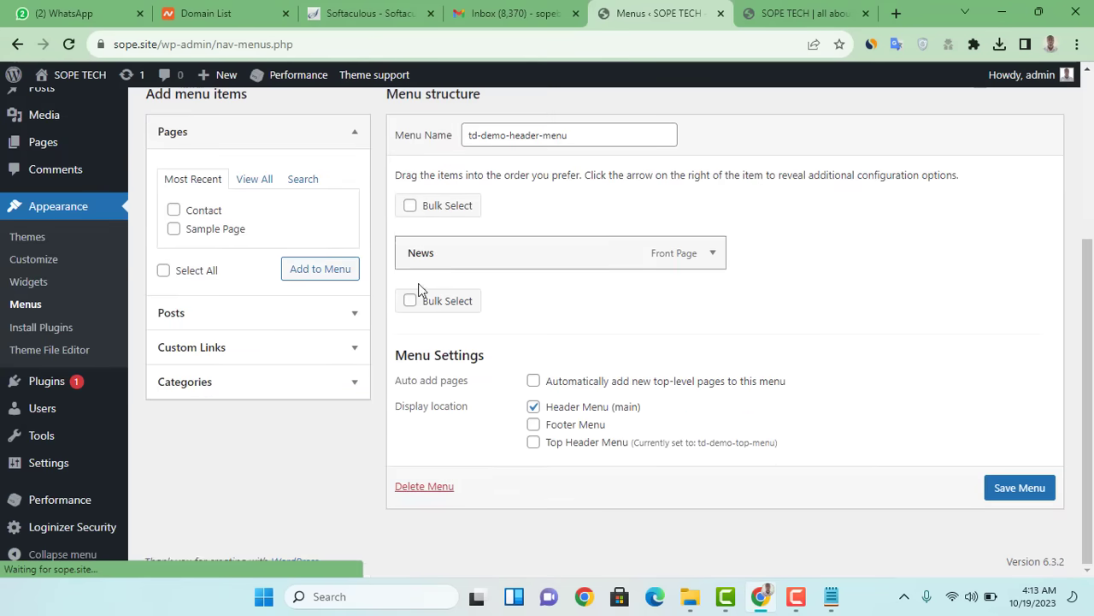
left_click(281, 392)
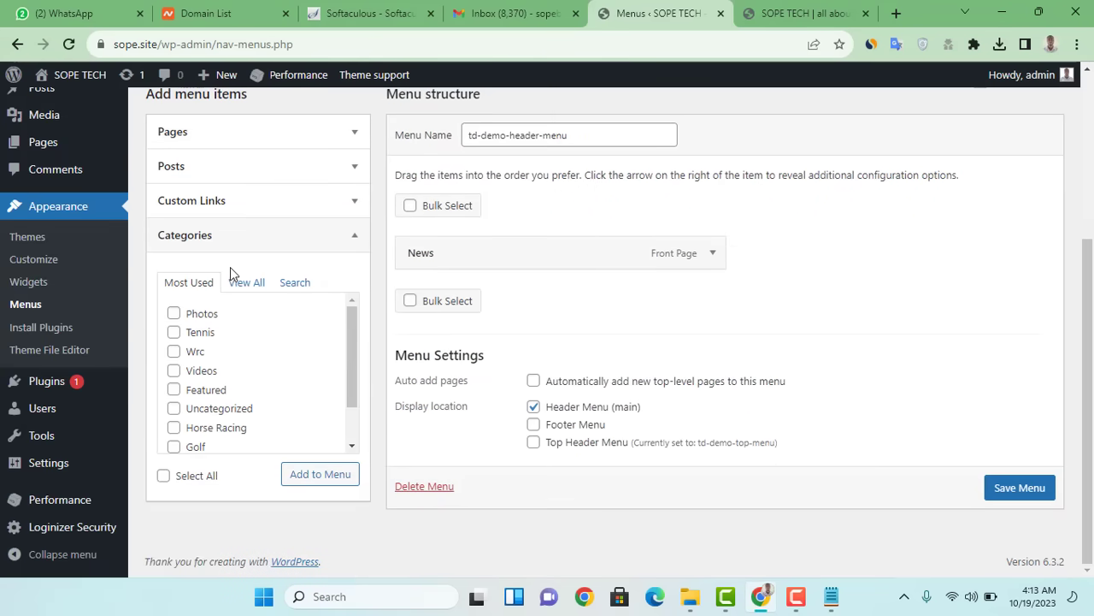
left_click(239, 285)
scroll(254, 371, "down", 2)
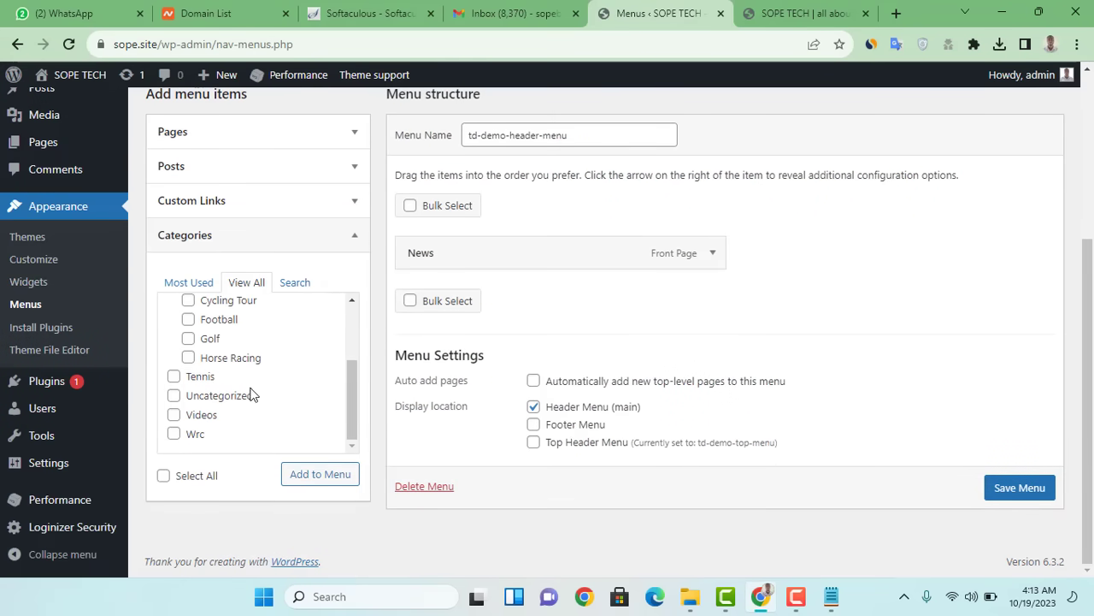
- Add the premier league and champions categories to td-demo-header-menu
scroll(229, 372, "up", 1)
scroll(231, 368, "up", 1)
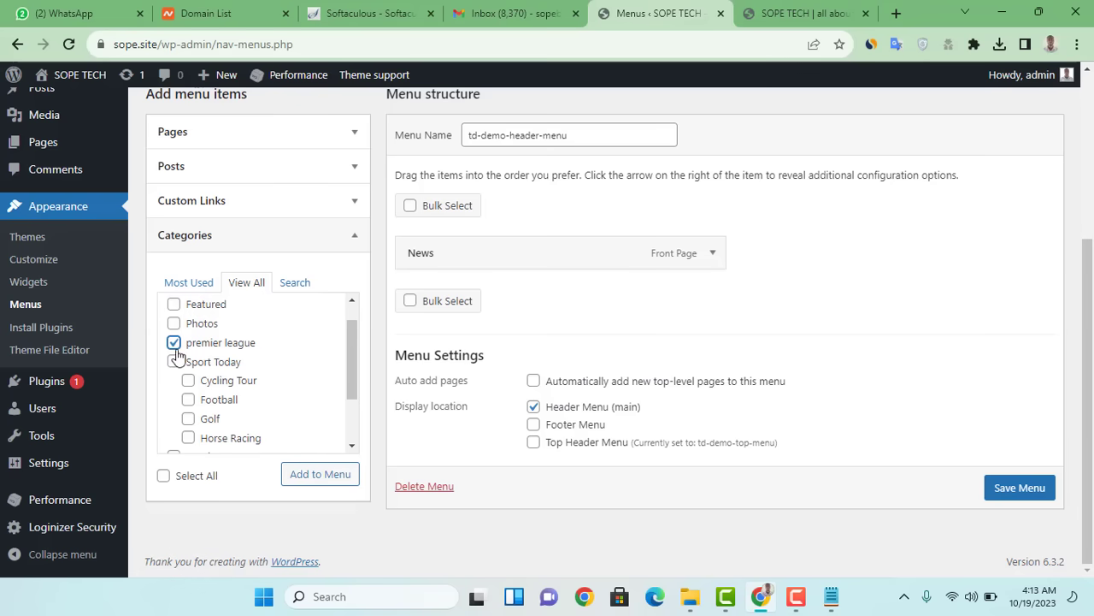
scroll(196, 385, "up", 1)
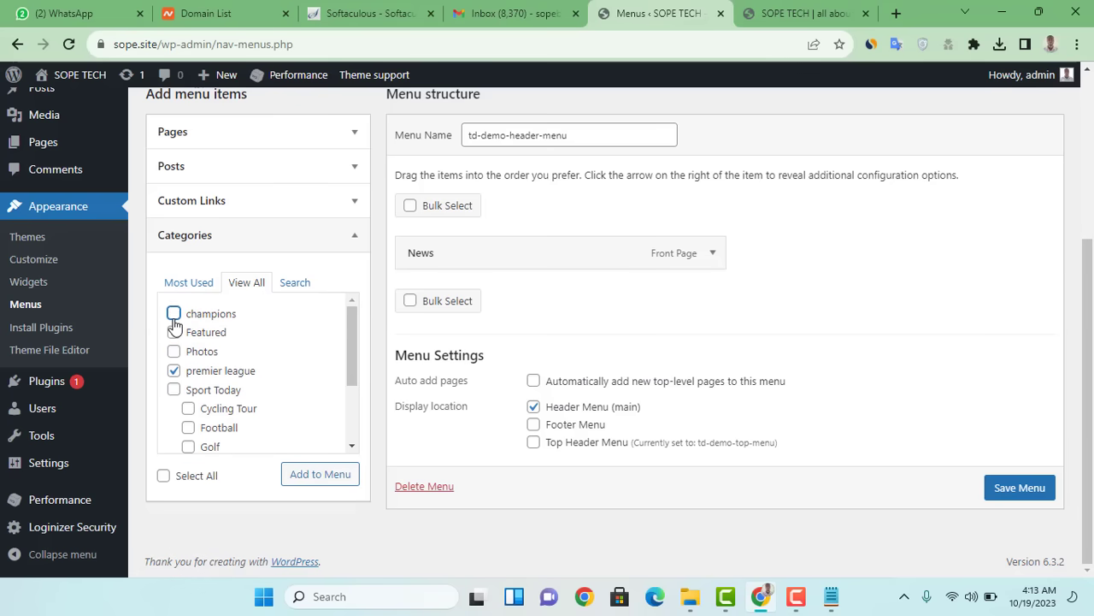
scroll(231, 372, "down", 2)
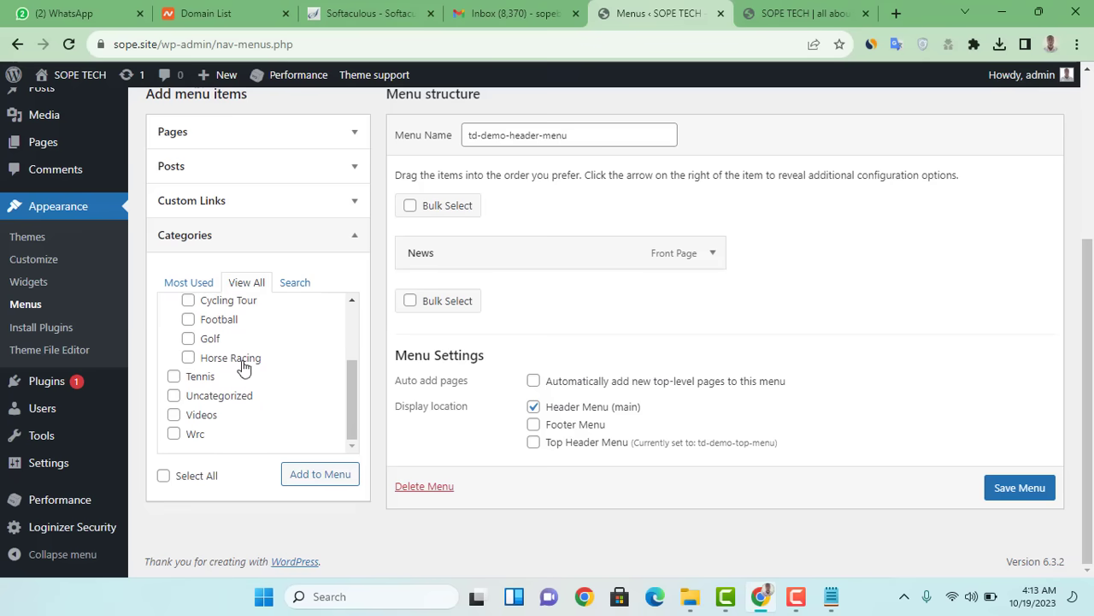
left_click(317, 479)
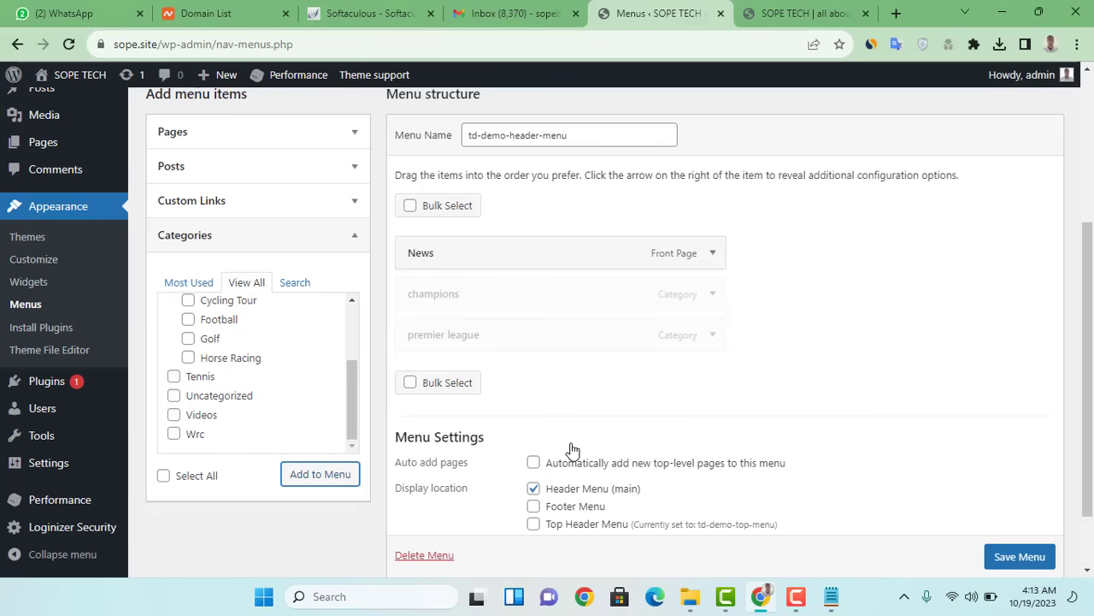
- Check the order of the menu items and save td-demo-header-menu
scroll(573, 436, "down", 1)
scroll(574, 432, "up", 2)
scroll(573, 432, "down", 2)
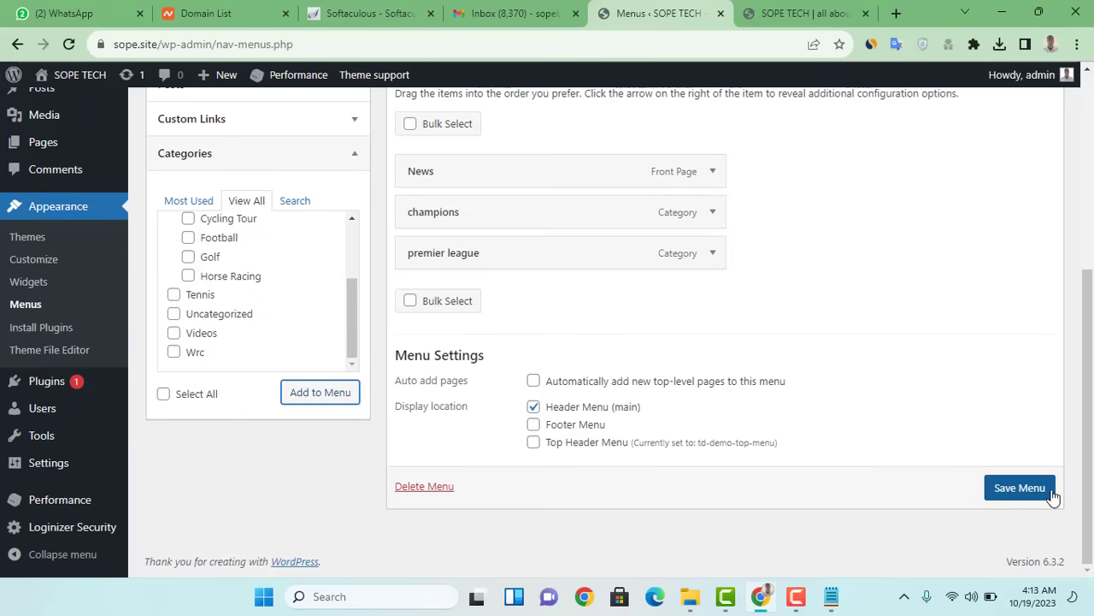
left_click(1020, 486)
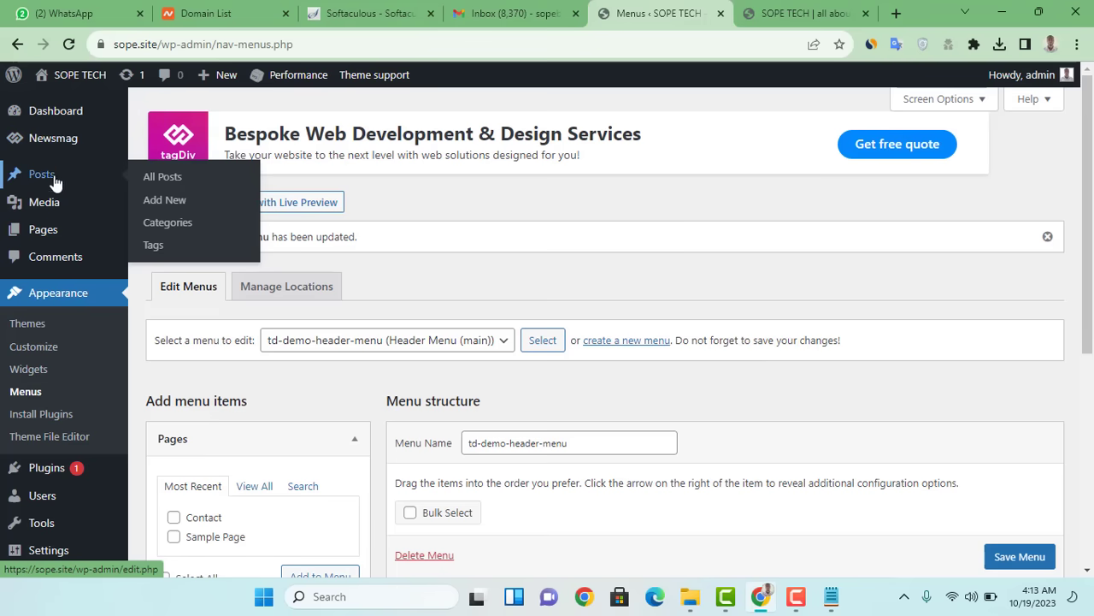
- Go to the post categories and bulk-delete every deletable category except champions and premier league
mouse_move(53, 180)
left_click(171, 225)
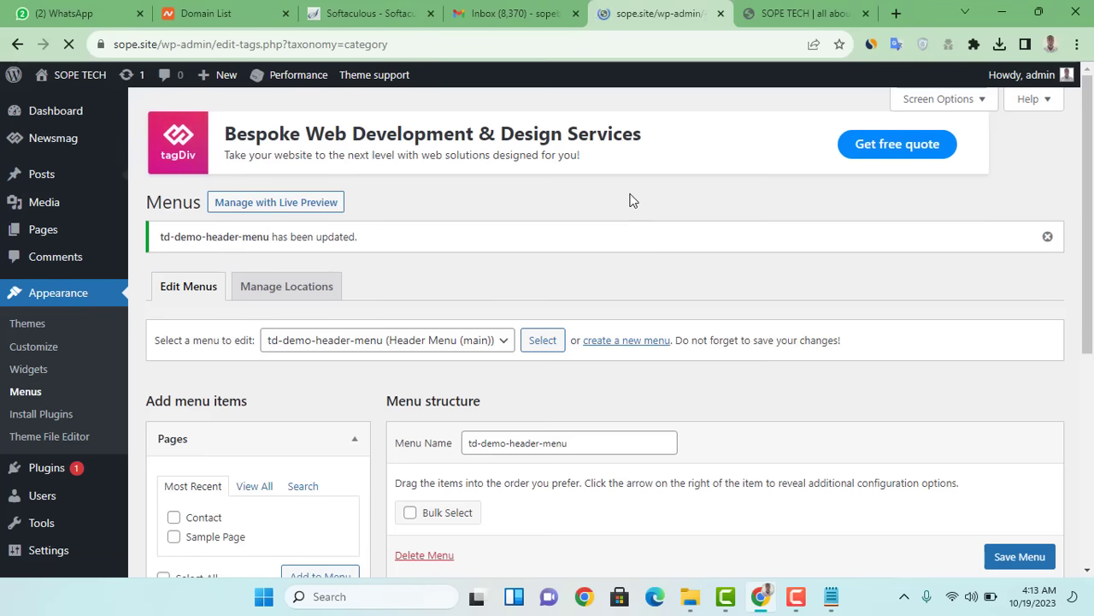
scroll(640, 209, "down", 1)
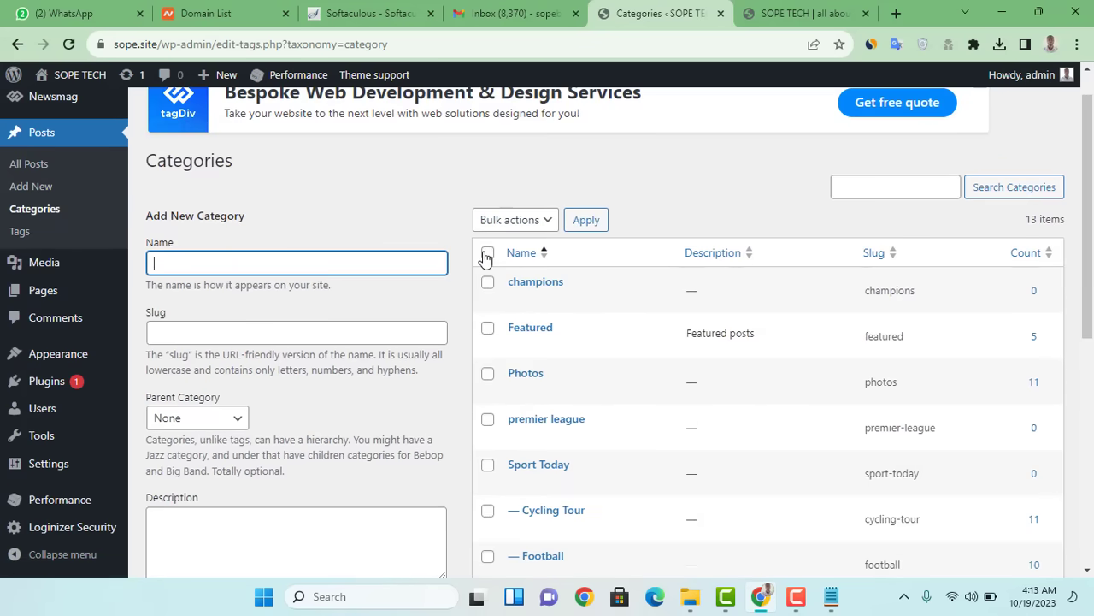
left_click(487, 253)
scroll(659, 285, "down", 2)
scroll(519, 230, "up", 1)
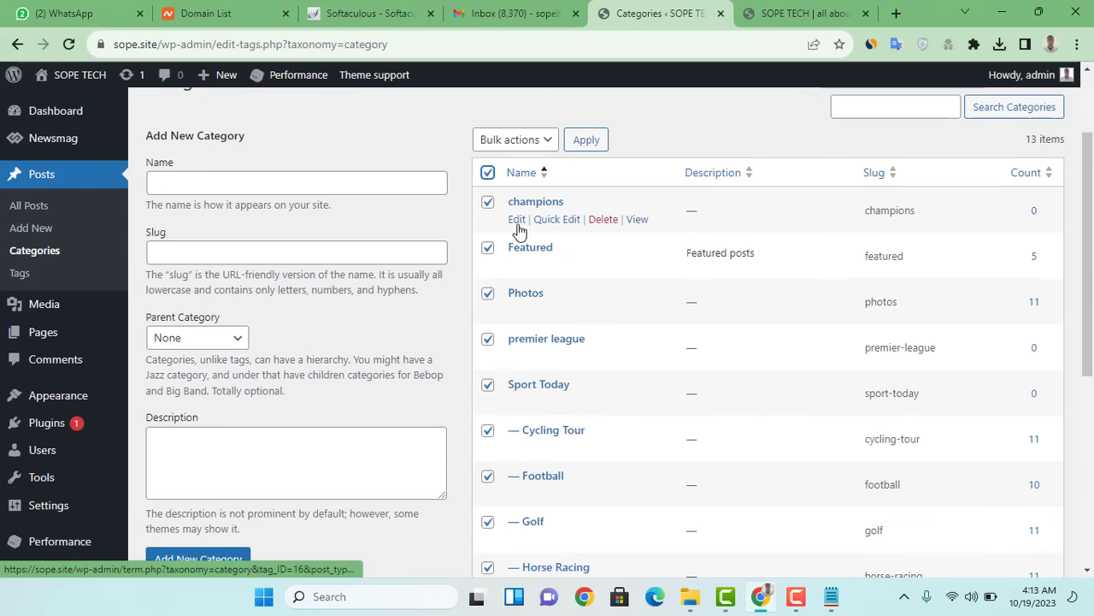
left_click(488, 202)
scroll(563, 318, "down", 5)
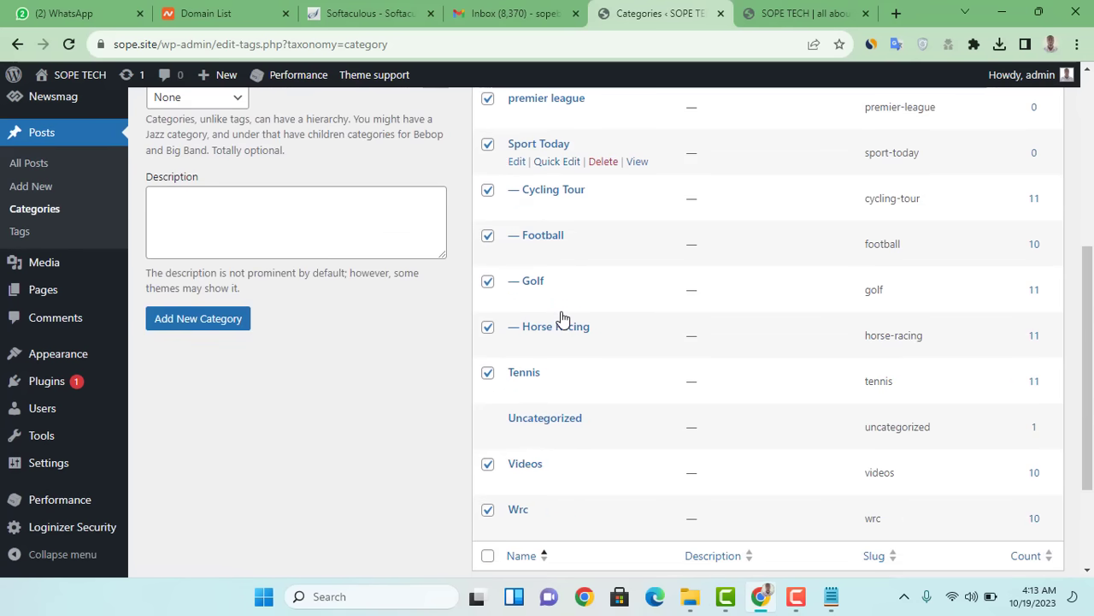
scroll(484, 206, "up", 2)
left_click(487, 181)
scroll(588, 349, "down", 5)
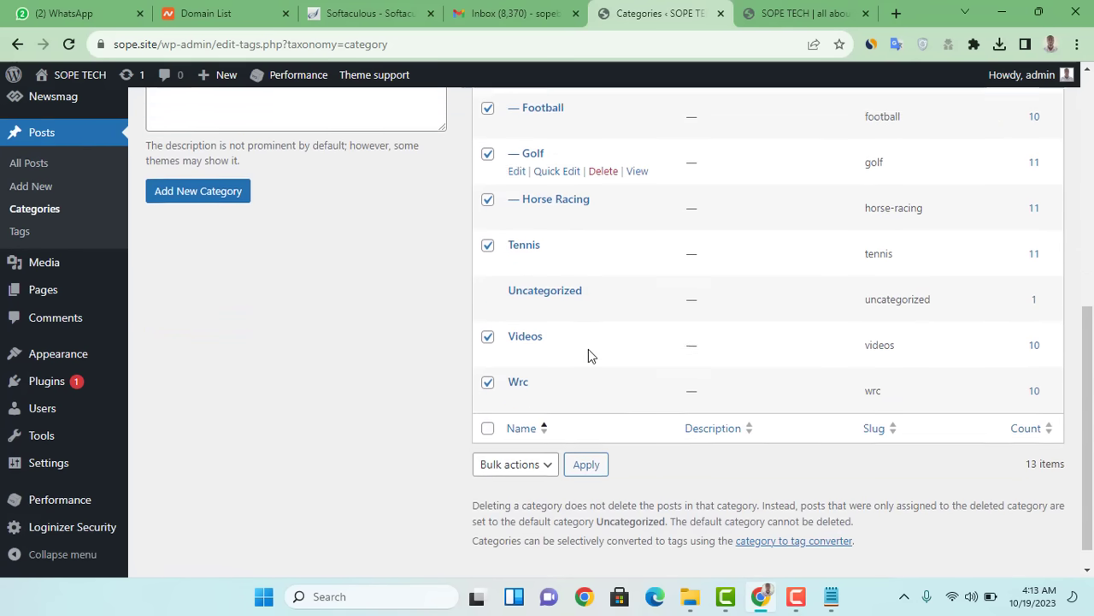
scroll(572, 357, "up", 4)
scroll(572, 357, "up", 5)
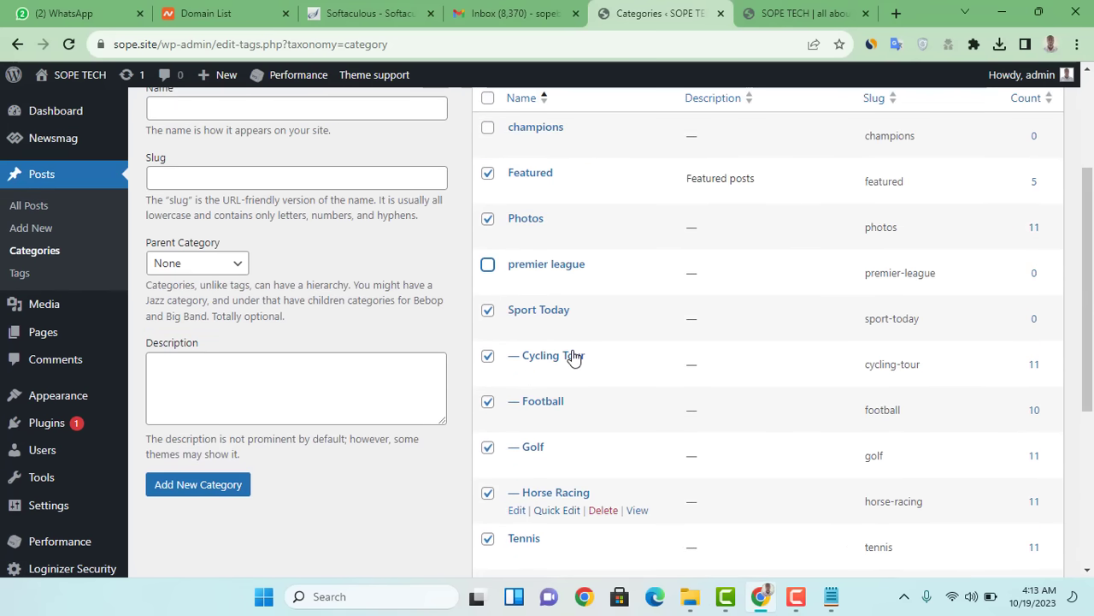
scroll(992, 523, "down", 8)
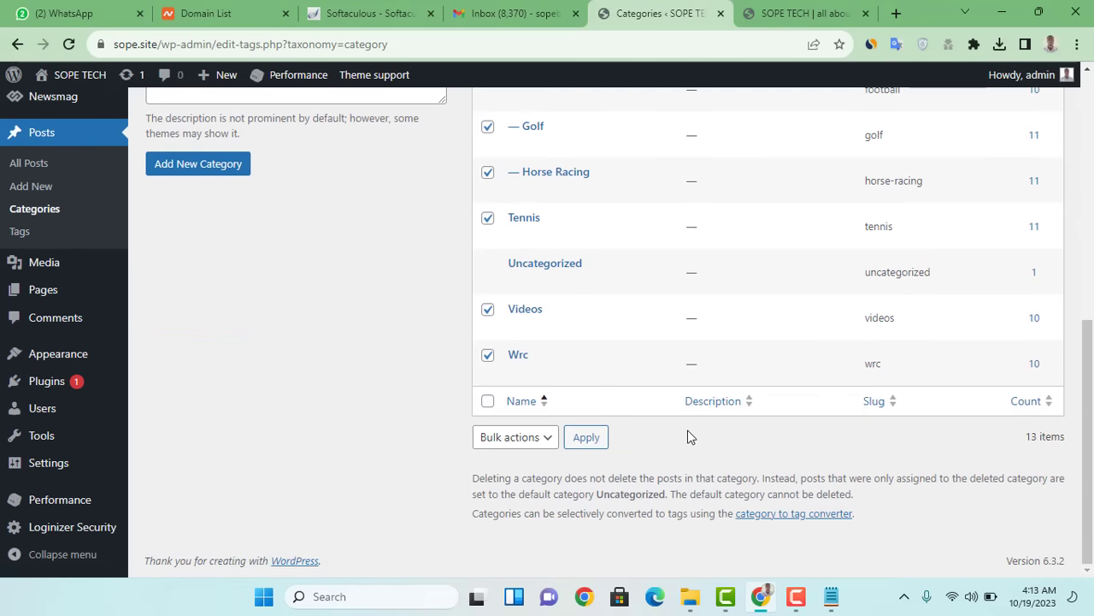
scroll(689, 432, "up", 2)
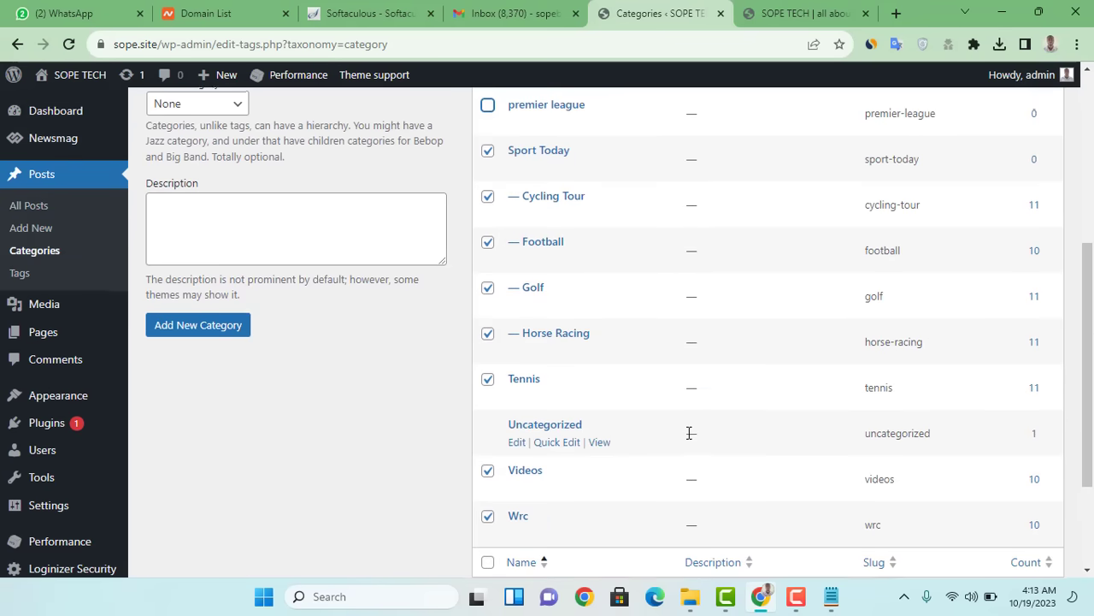
scroll(688, 433, "up", 2)
scroll(691, 439, "up", 1)
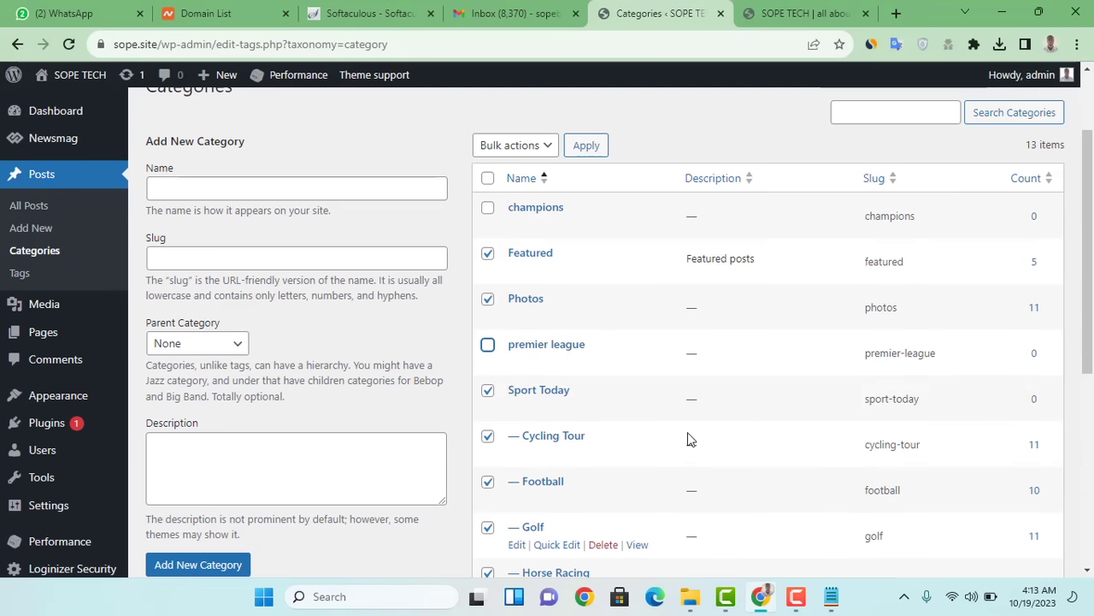
scroll(689, 440, "down", 4)
left_click(509, 517)
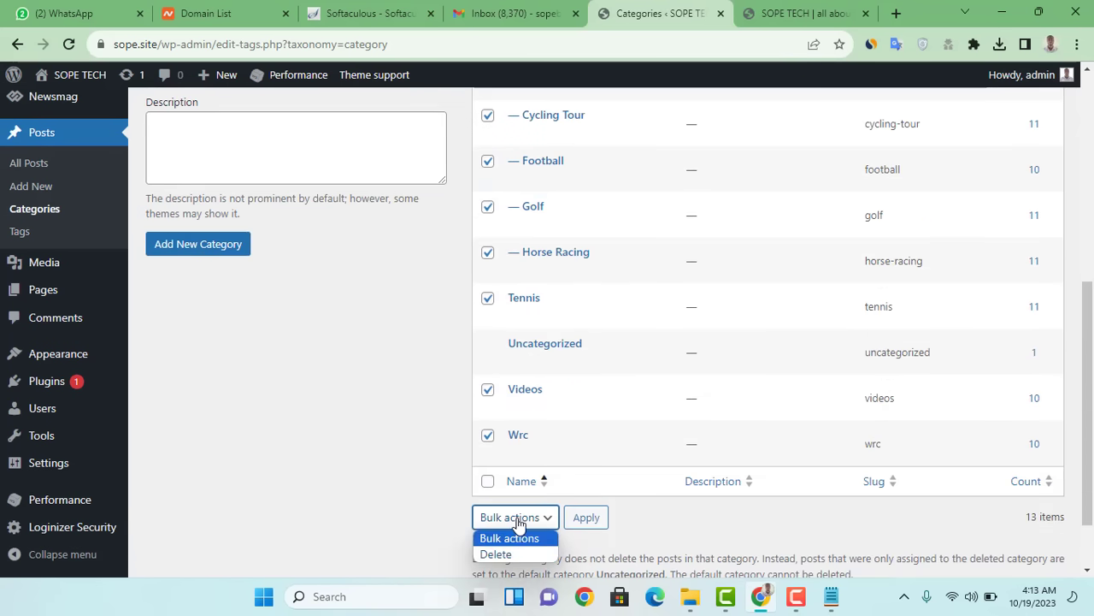
left_click(496, 553)
left_click(585, 517)
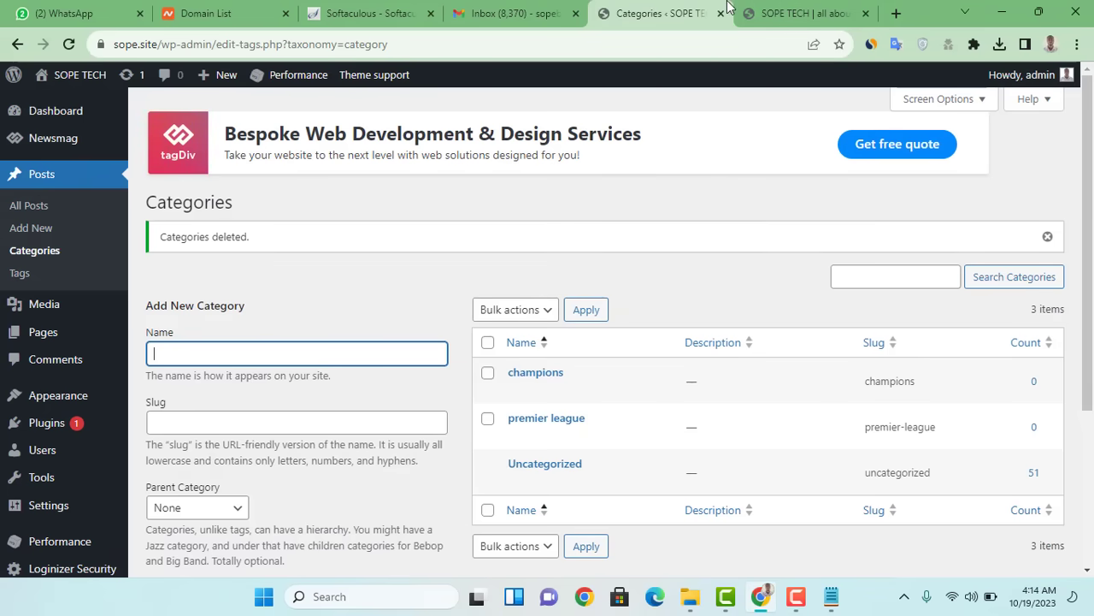
- Reload the site's homepage and check its navigation bar and the article sections below it
left_click(788, 13)
right_click(791, 10)
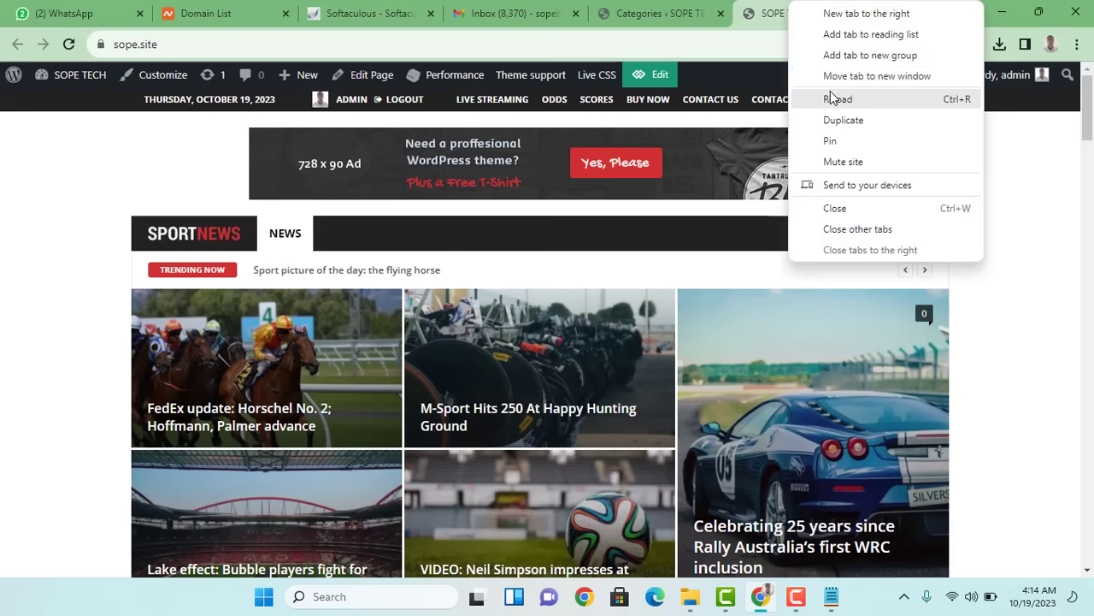
left_click(833, 98)
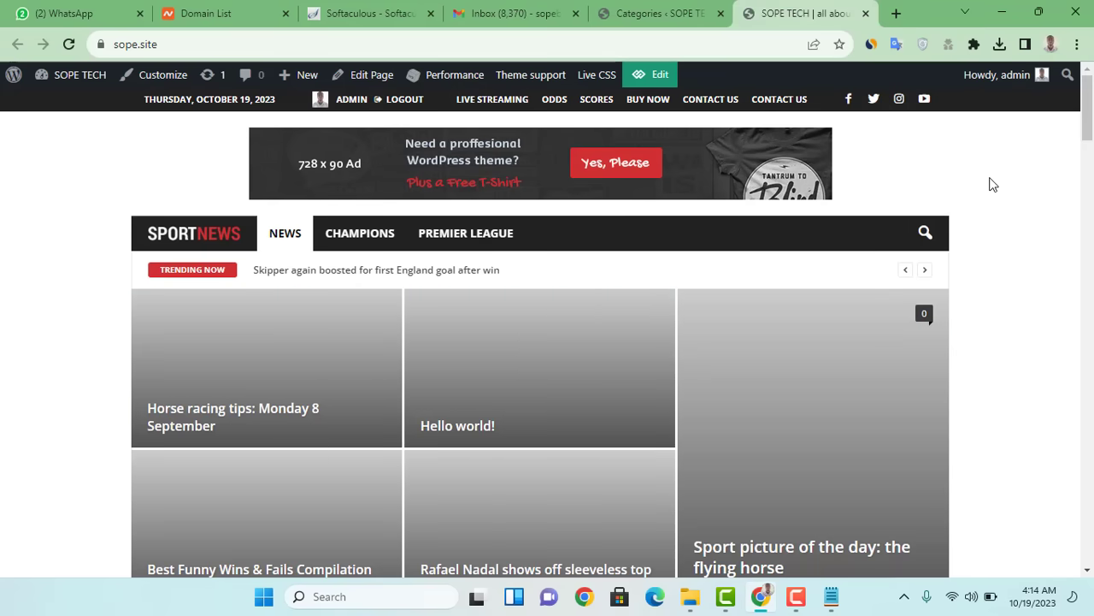
scroll(991, 184, "down", 2)
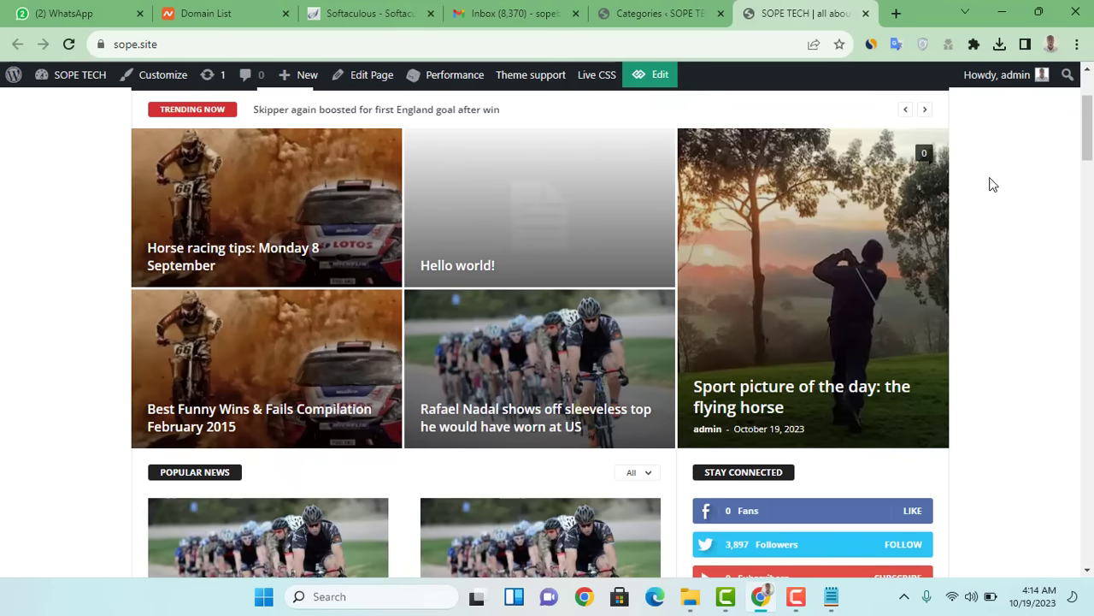
scroll(992, 183, "down", 4)
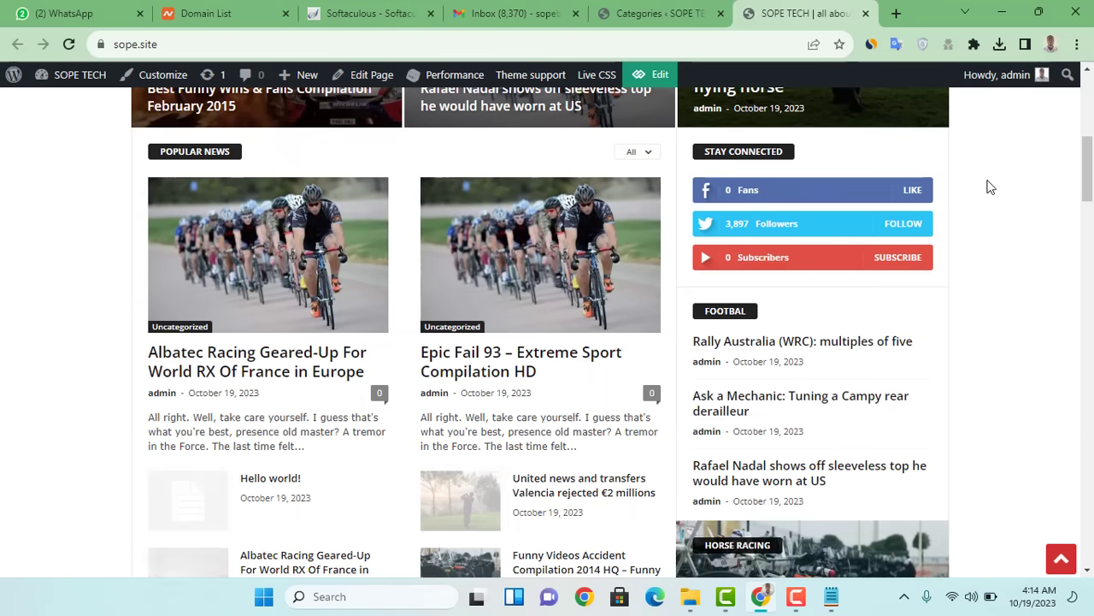
scroll(987, 185, "down", 3)
- Open the list of all posts and compare it with the articles further down the homepage
left_click(658, 13)
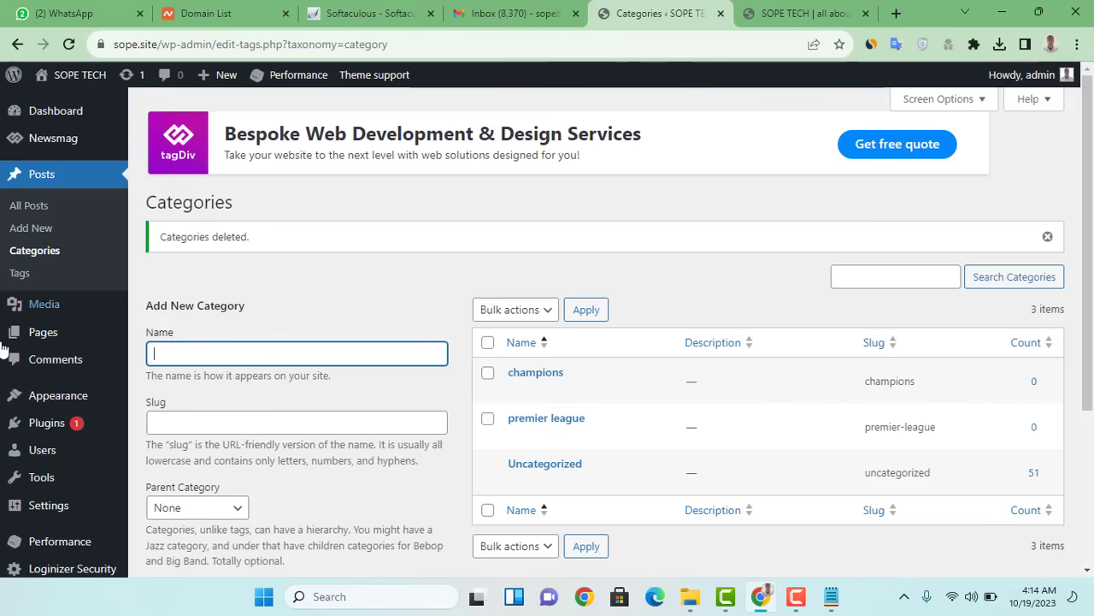
left_click(25, 206)
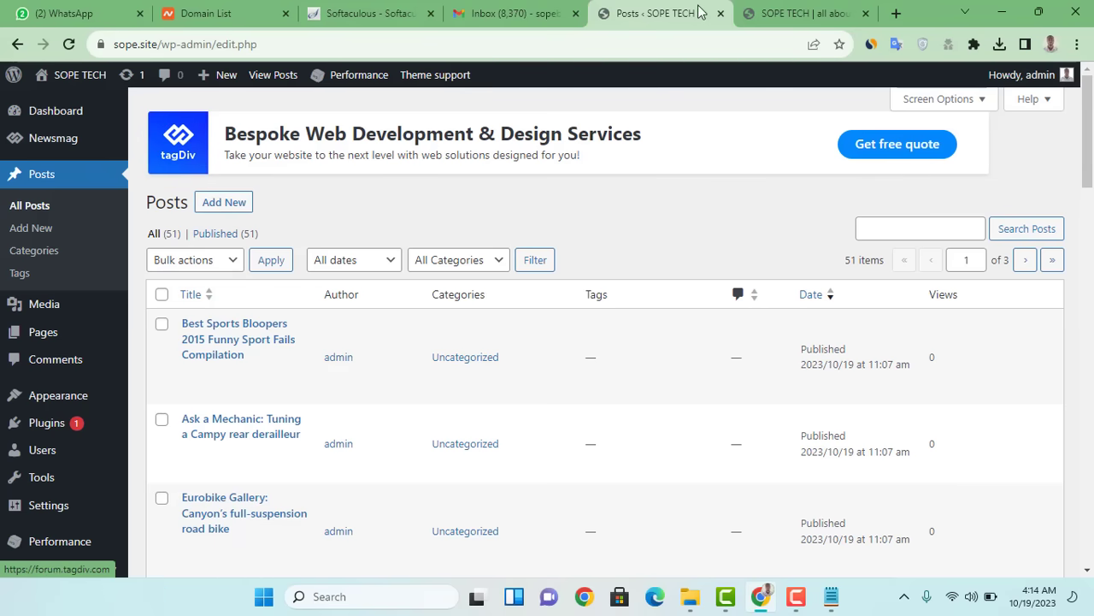
left_click(804, 12)
scroll(737, 391, "down", 20)
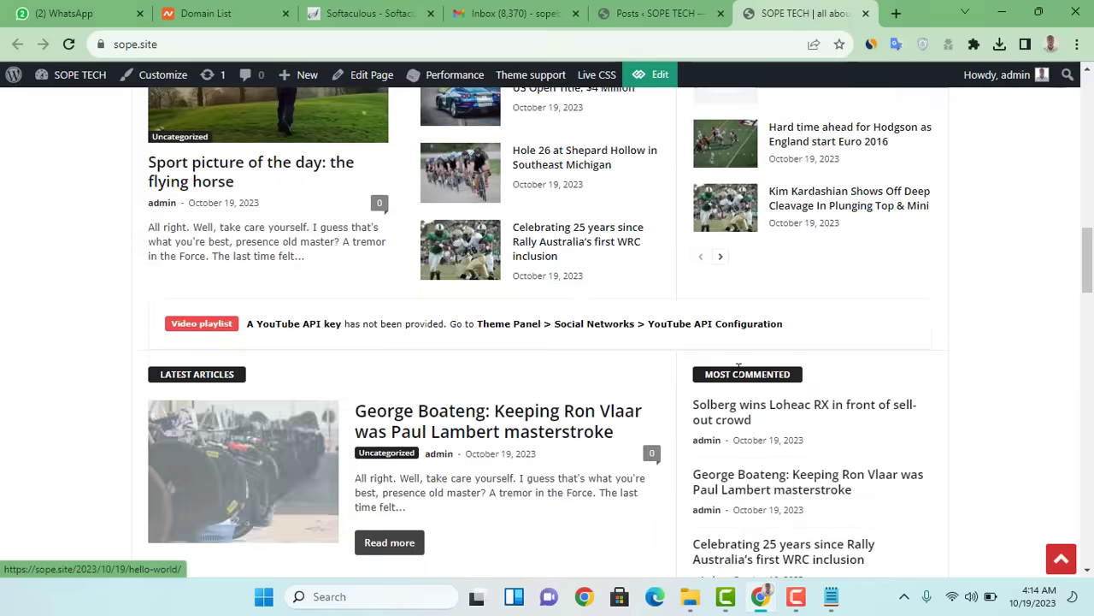
scroll(740, 376, "down", 3)
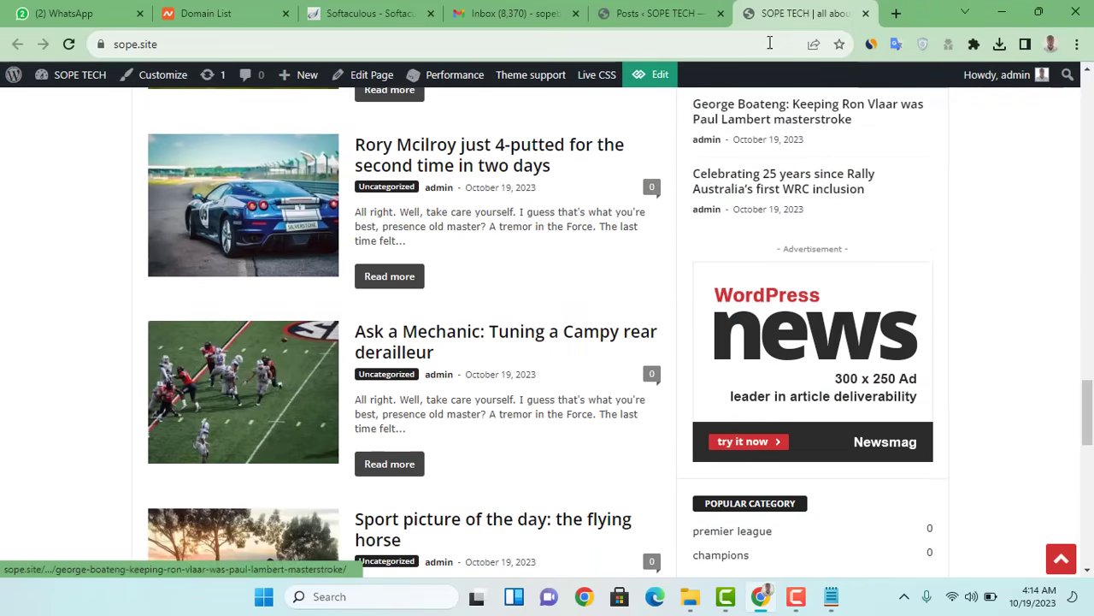
- Return to the posts list, select all posts on its first page and show the available bulk actions
left_click(659, 13)
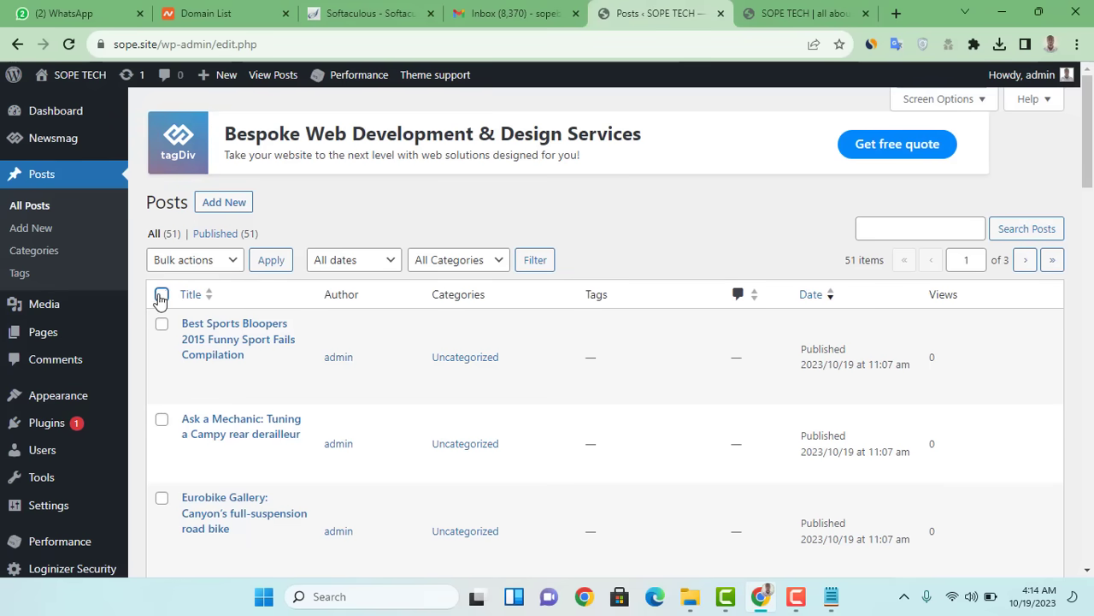
left_click(161, 296)
left_click(182, 267)
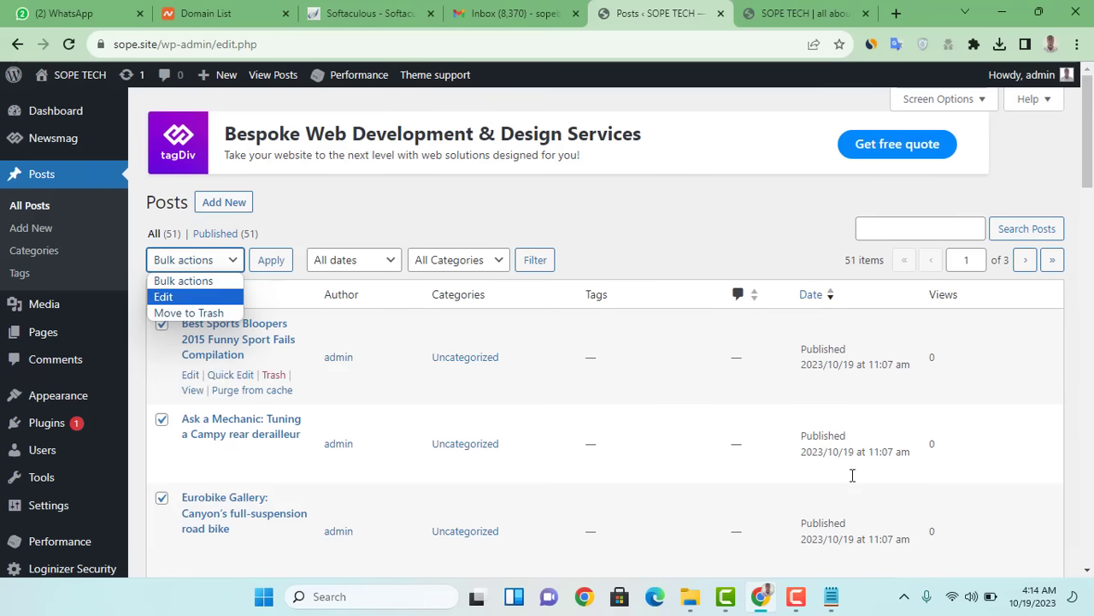
left_click(799, 597)
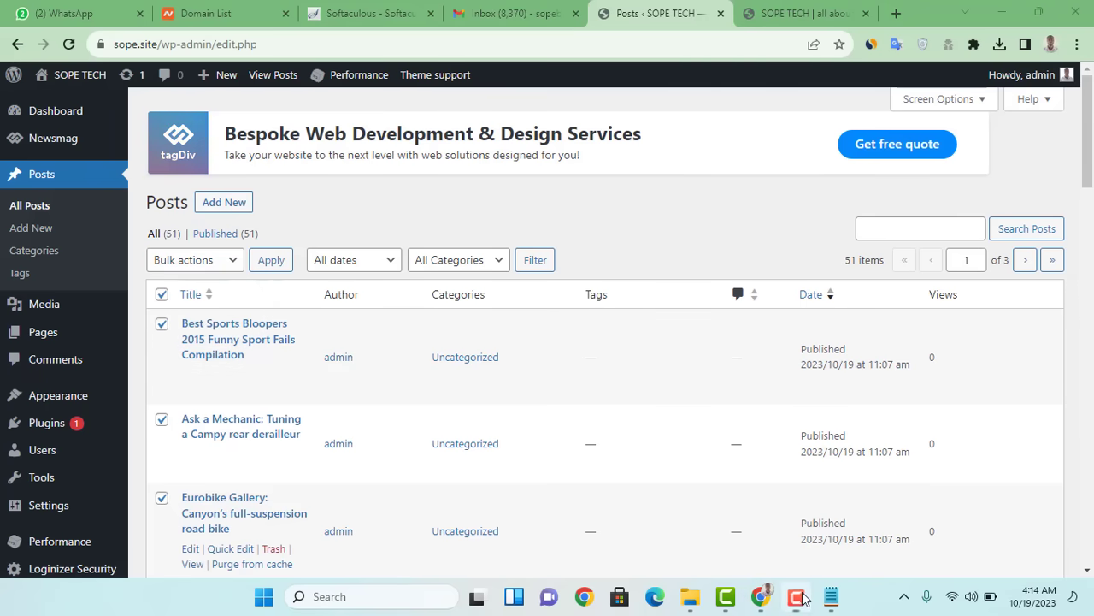
- Return to the site's homepage and examine its header, featured posts, Popular News, WRC Racing World, video playlist, Latest Articles and sidebar sections
left_click(772, 10)
scroll(911, 274, "up", 15)
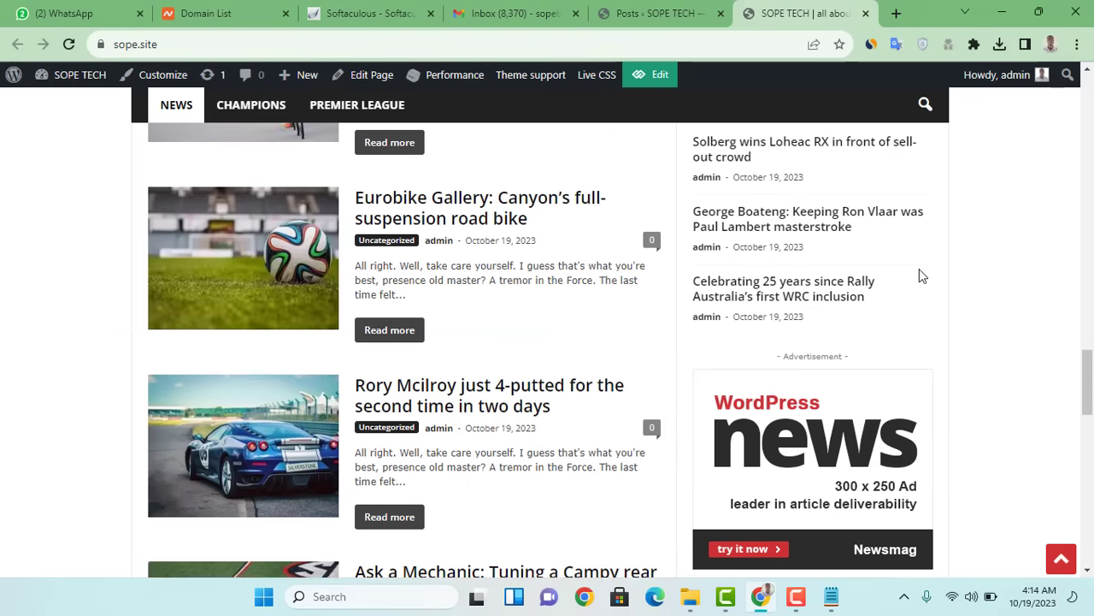
scroll(947, 283, "up", 1)
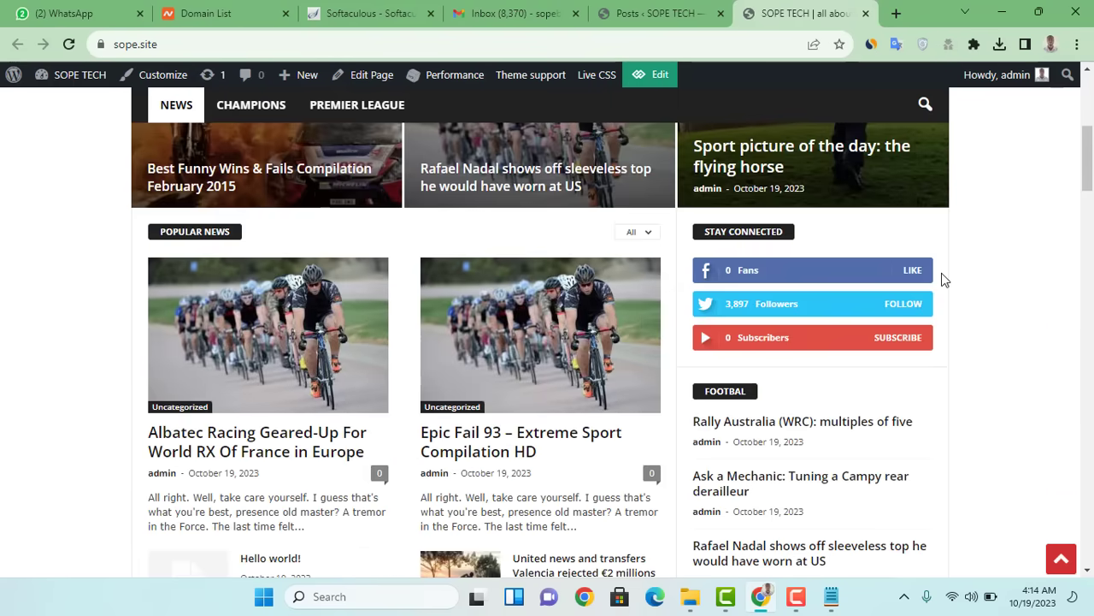
scroll(944, 279, "up", 5)
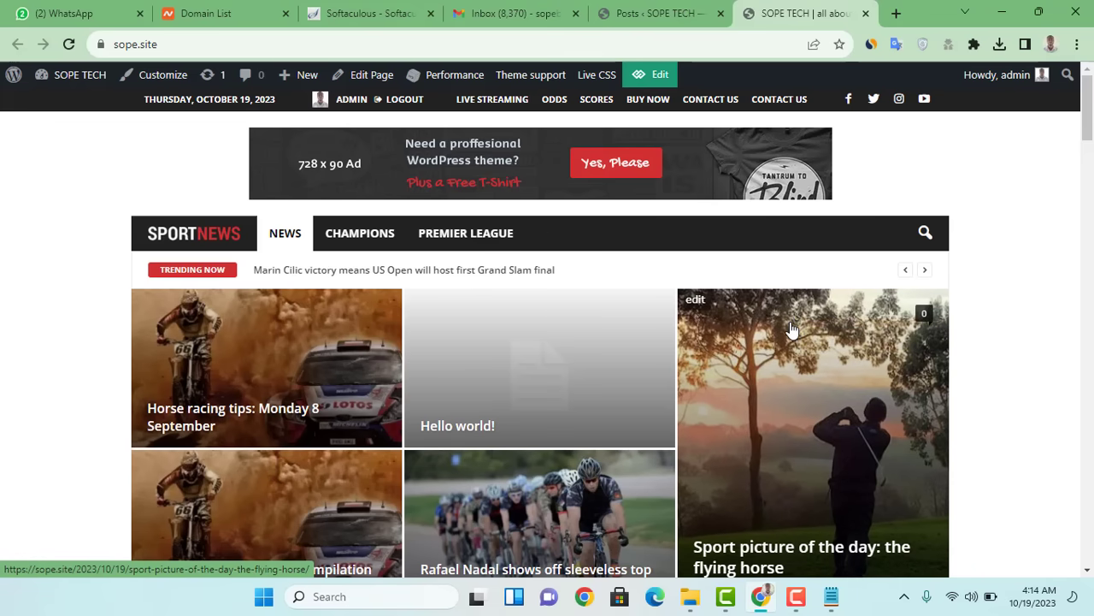
scroll(795, 329, "down", 10)
scroll(792, 329, "down", 2)
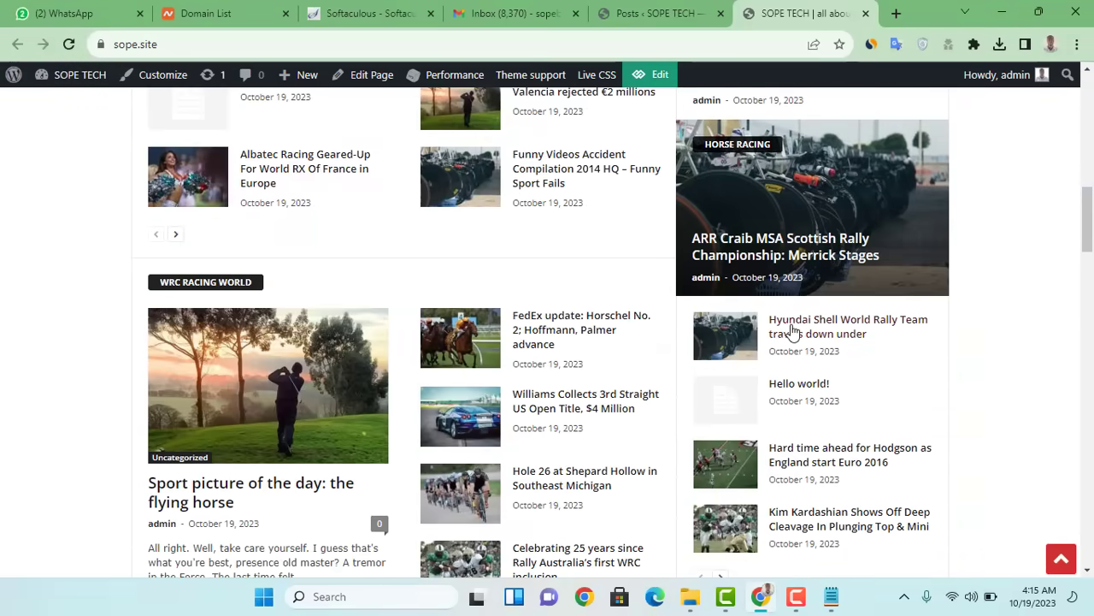
scroll(800, 329, "up", 5)
scroll(808, 320, "up", 5)
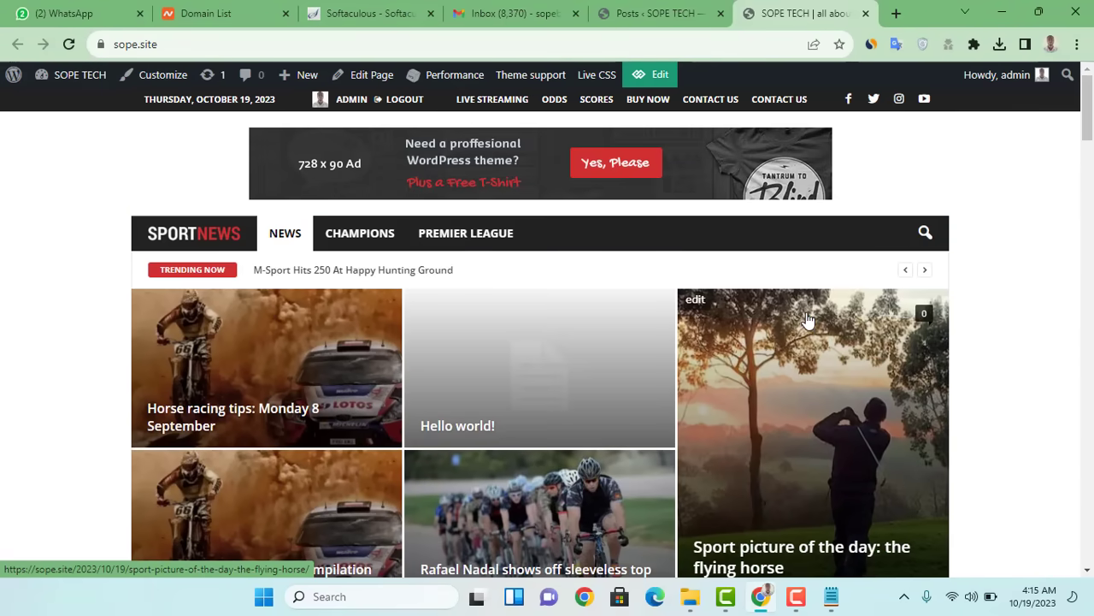
scroll(806, 325, "down", 5)
scroll(813, 335, "down", 4)
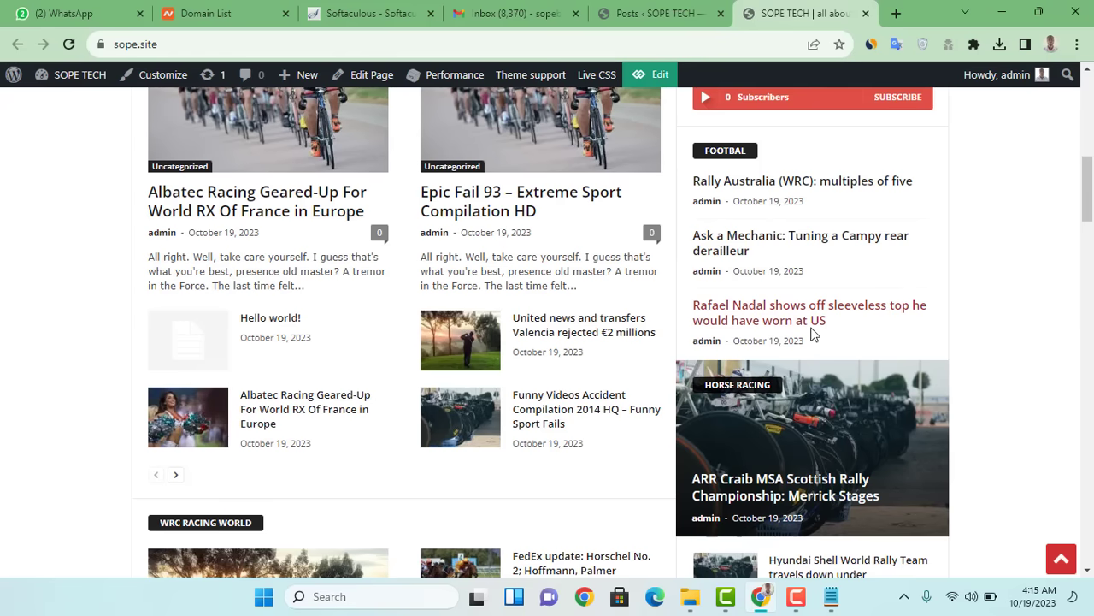
scroll(812, 335, "up", 3)
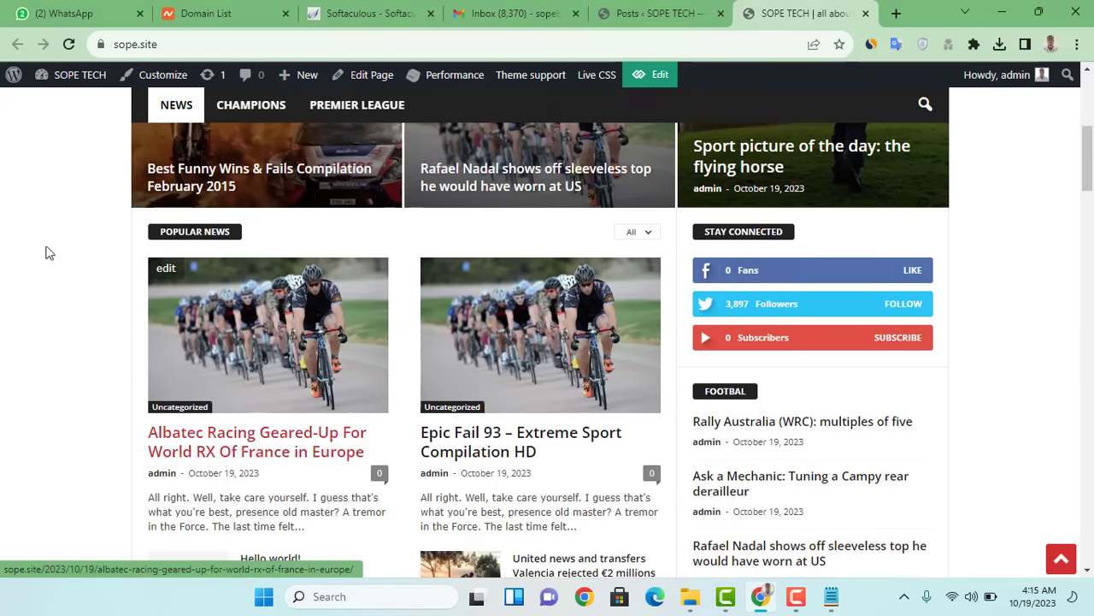
left_click_drag(128, 287, 1087, 374)
left_click(1071, 375)
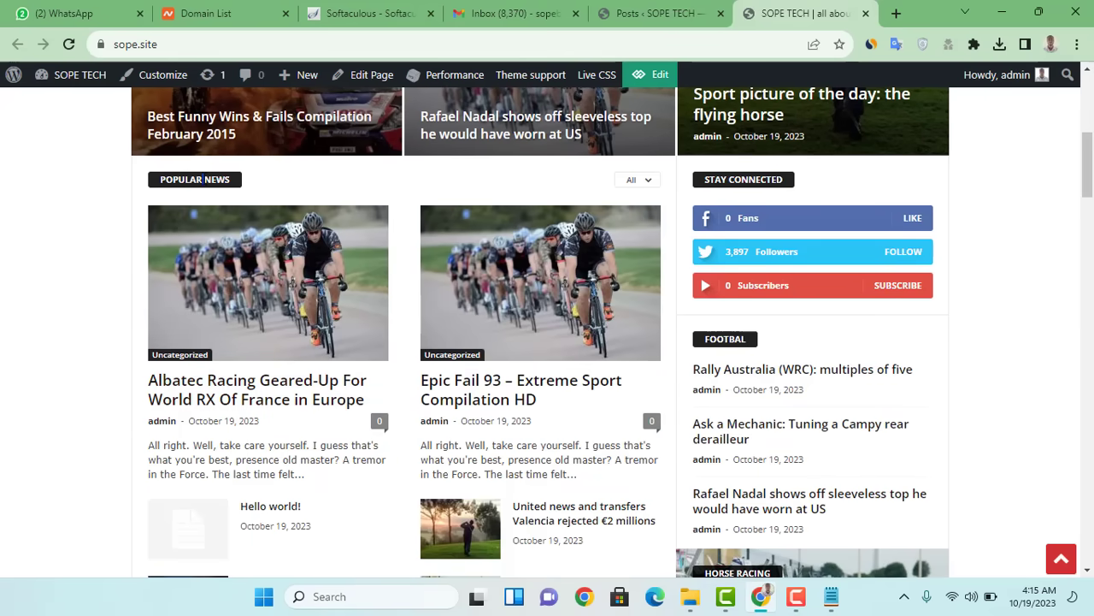
scroll(214, 200, "down", 5)
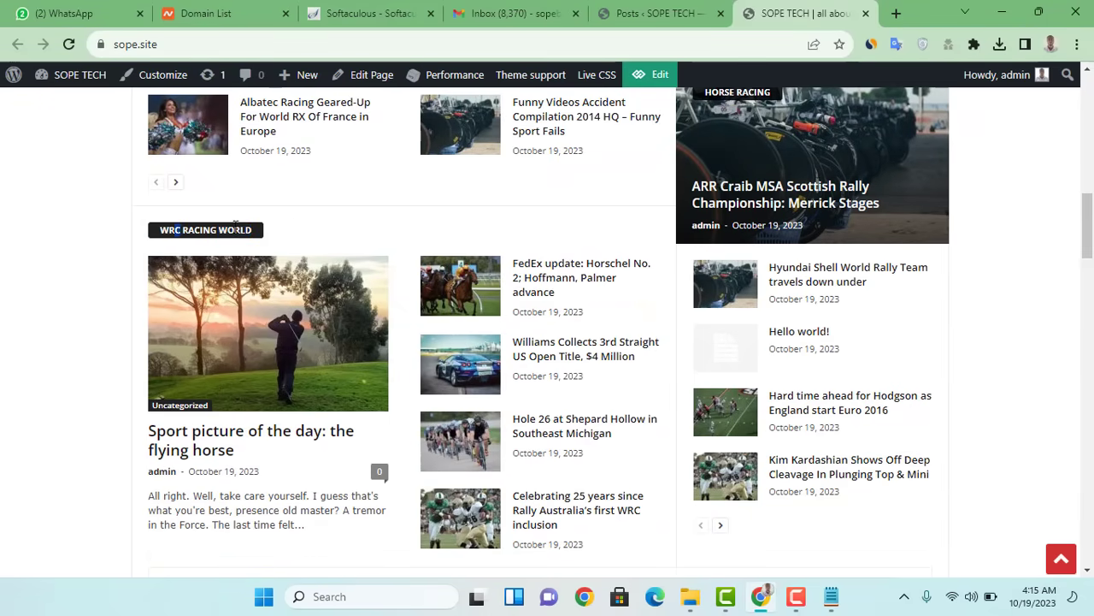
scroll(484, 248, "down", 3)
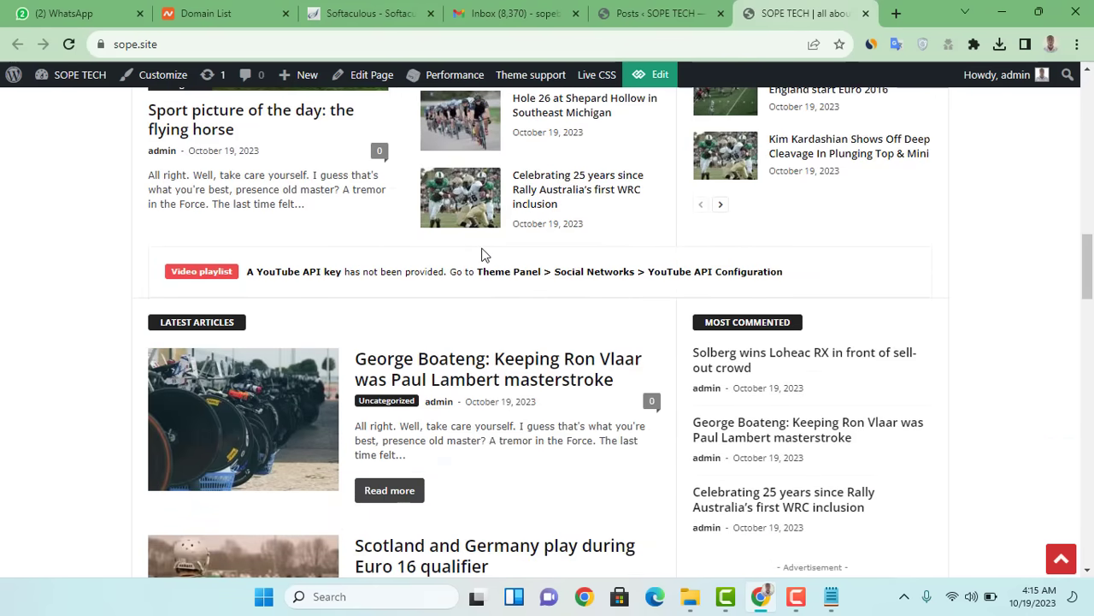
scroll(481, 254, "down", 8)
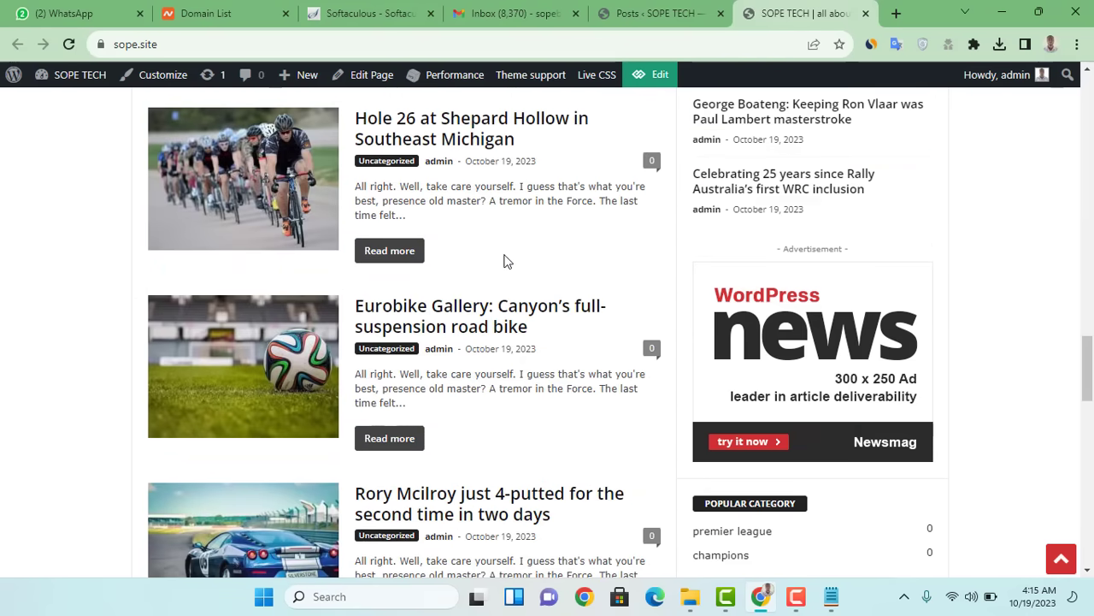
scroll(636, 238, "up", 7)
scroll(1045, 299, "up", 15)
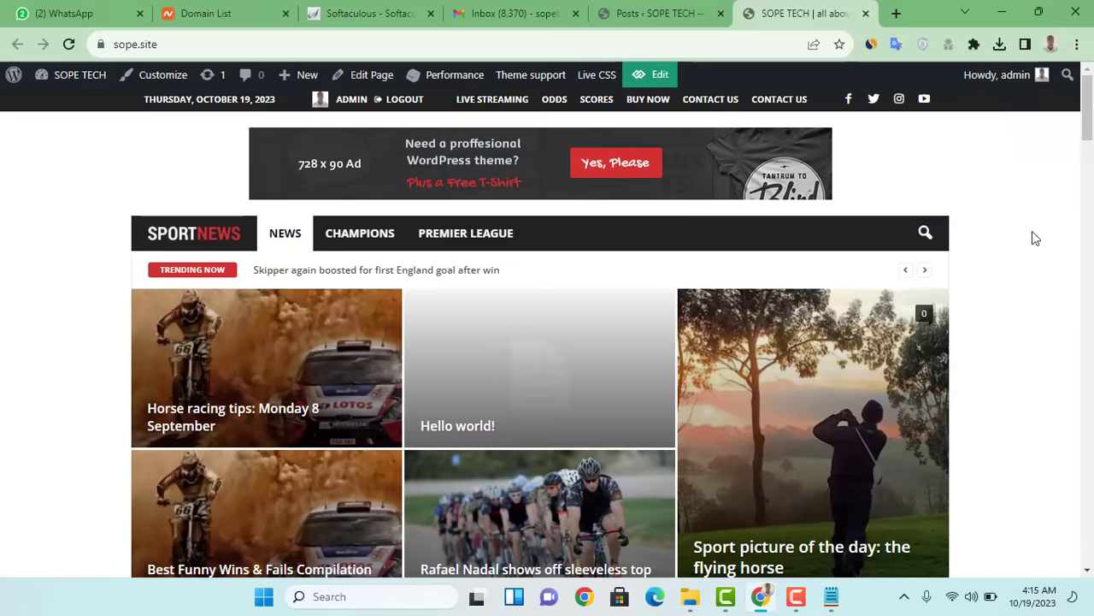
- Open the homepage for editing in tagDiv Composer
triple_click(625, 79)
left_click_drag(649, 80, 700, 75)
left_click(700, 74)
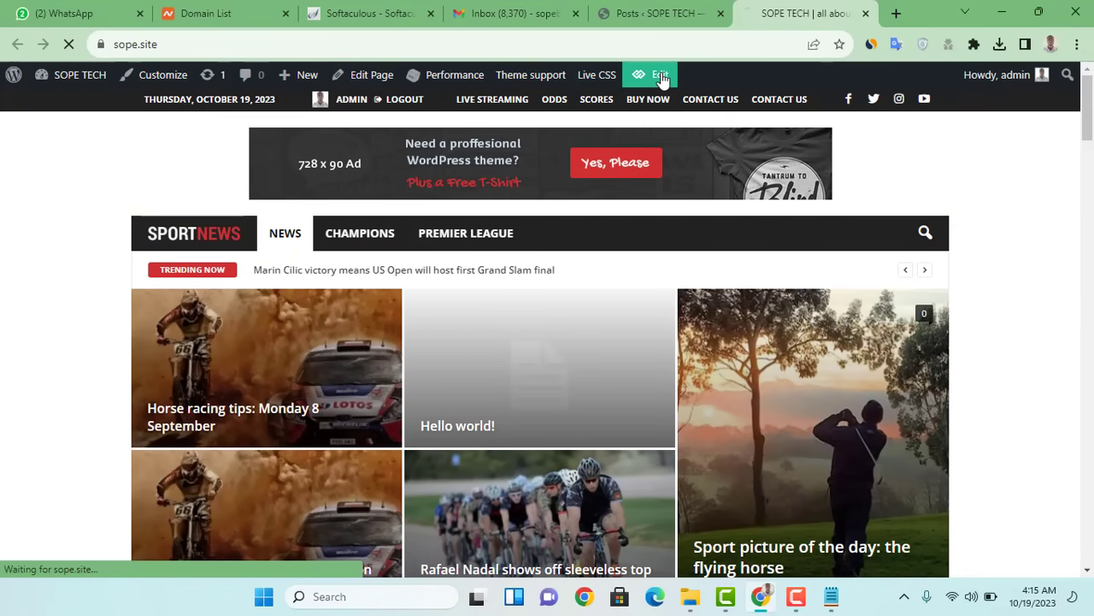
left_click(661, 77)
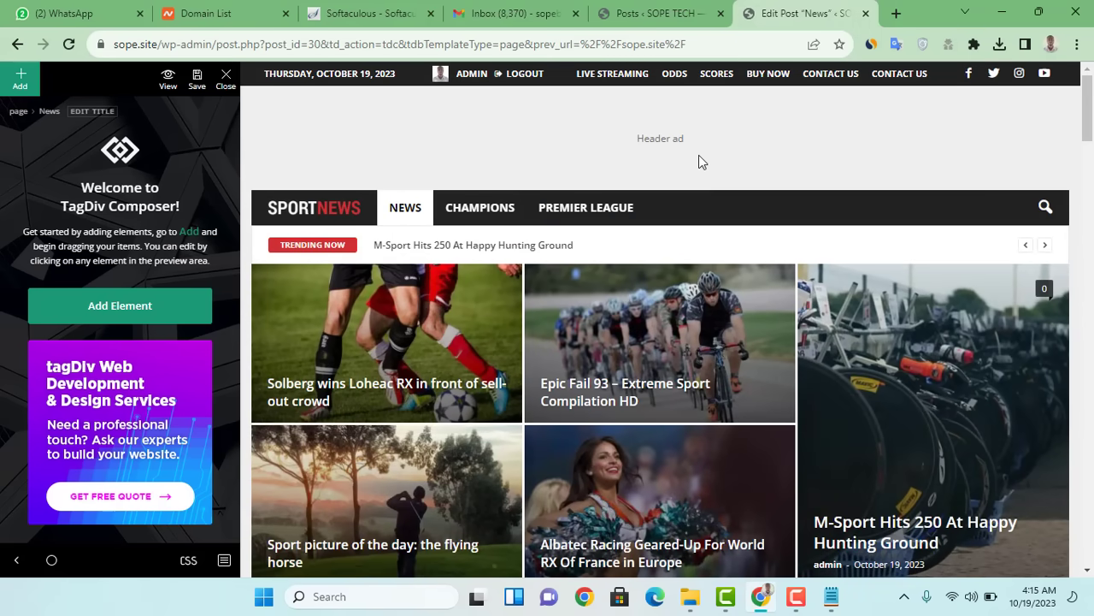
- Delete the Video Playlist element above the Latest Articles section and confirm its removal
scroll(757, 328, "down", 15)
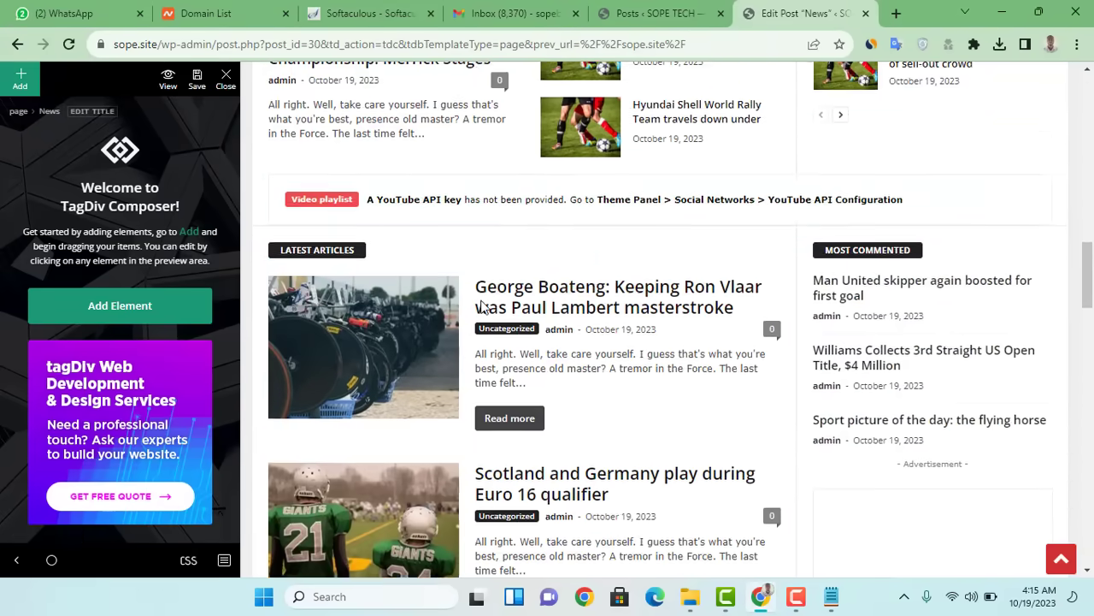
scroll(484, 306, "down", 10)
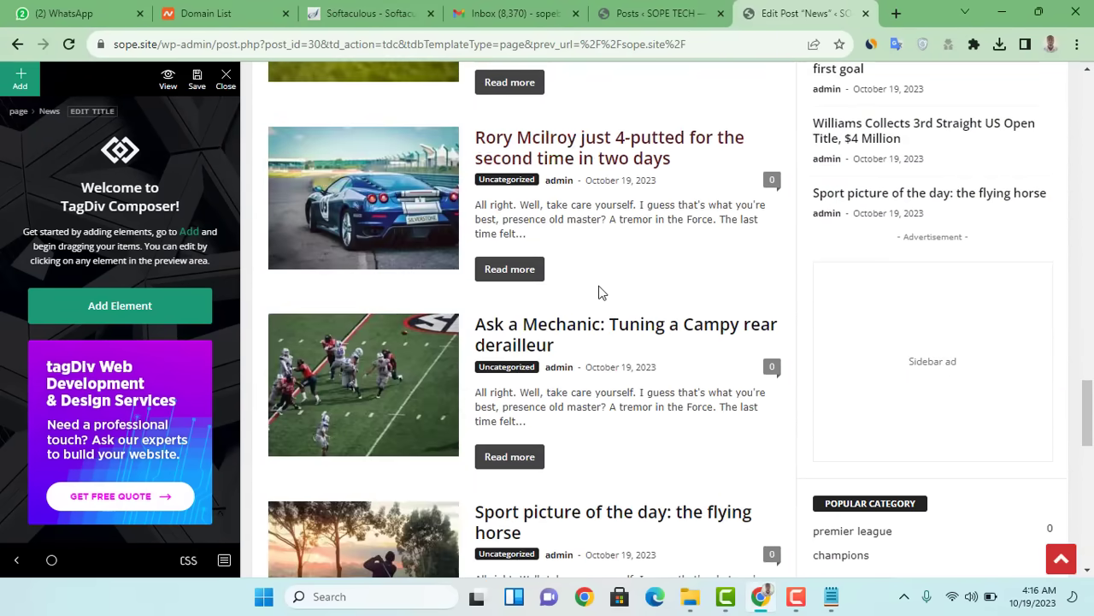
scroll(603, 289, "down", 10)
scroll(611, 291, "up", 8)
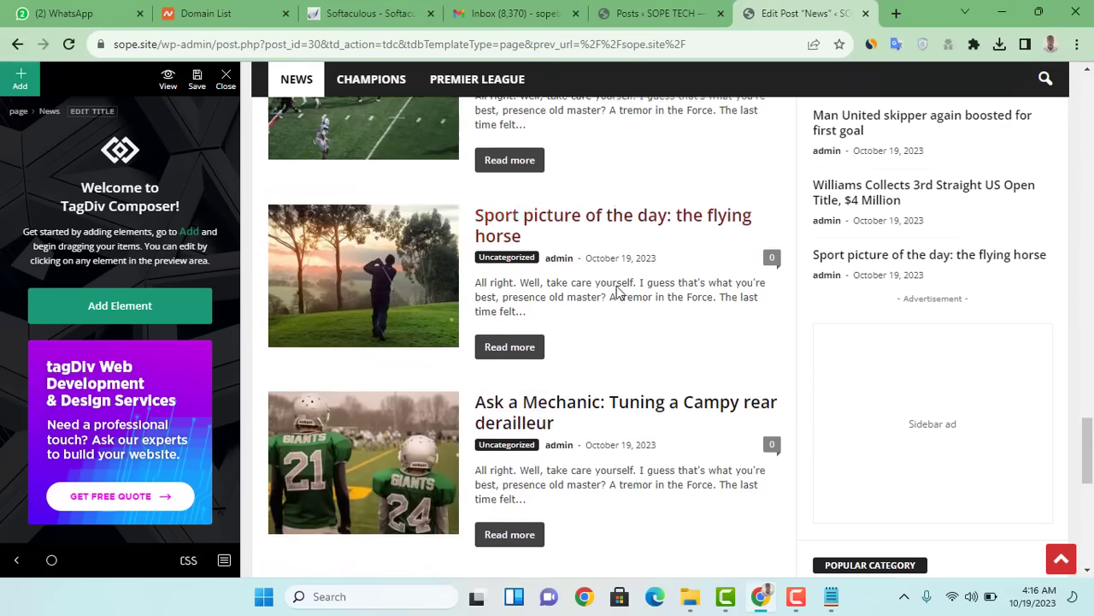
scroll(620, 291, "up", 8)
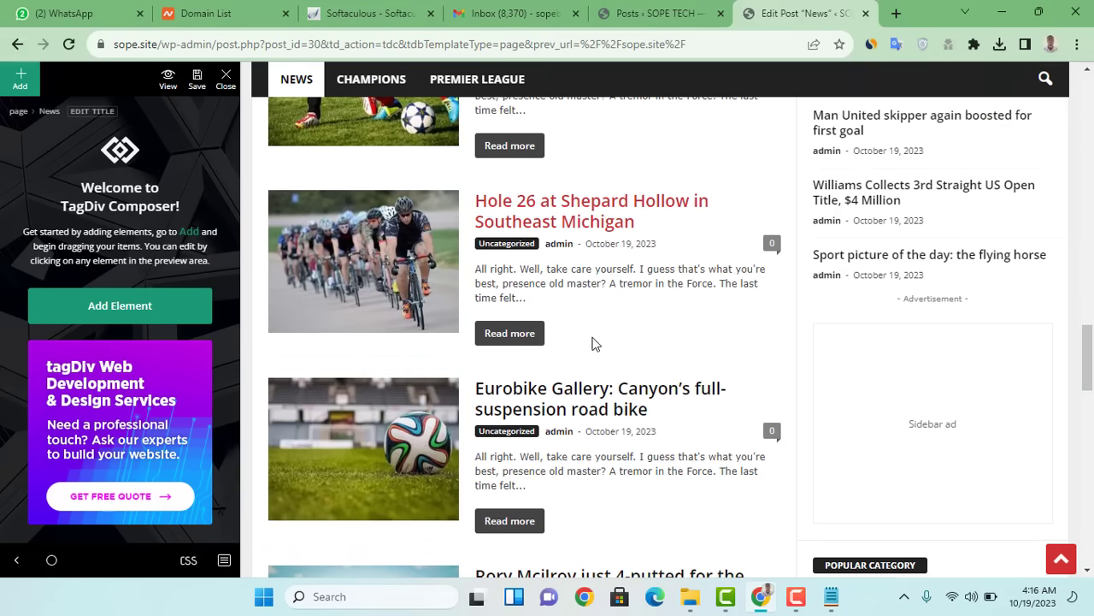
scroll(596, 344, "up", 8)
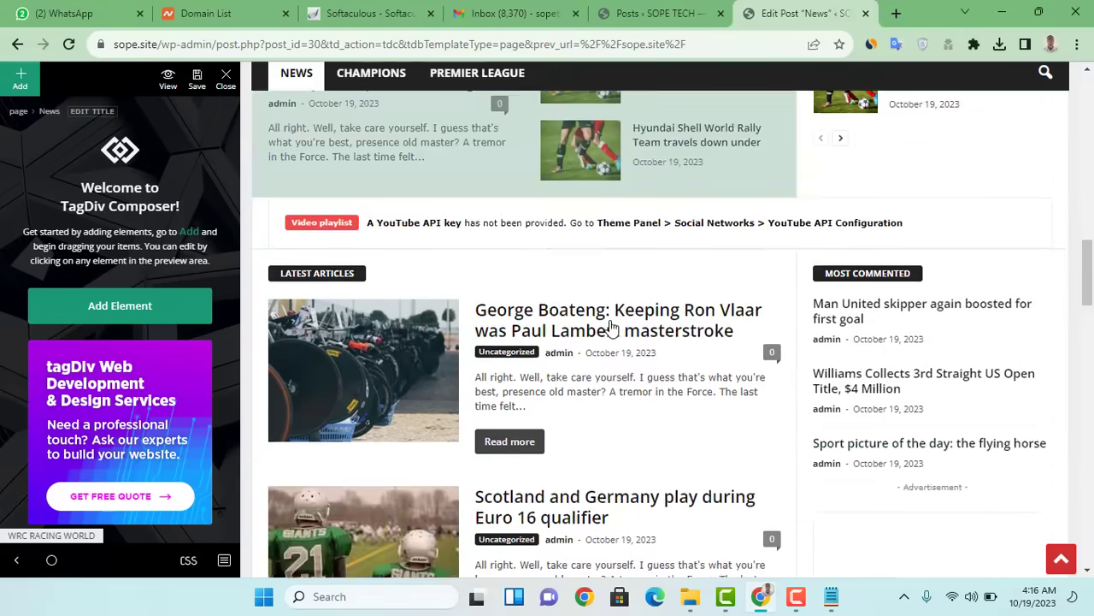
scroll(612, 327, "up", 2)
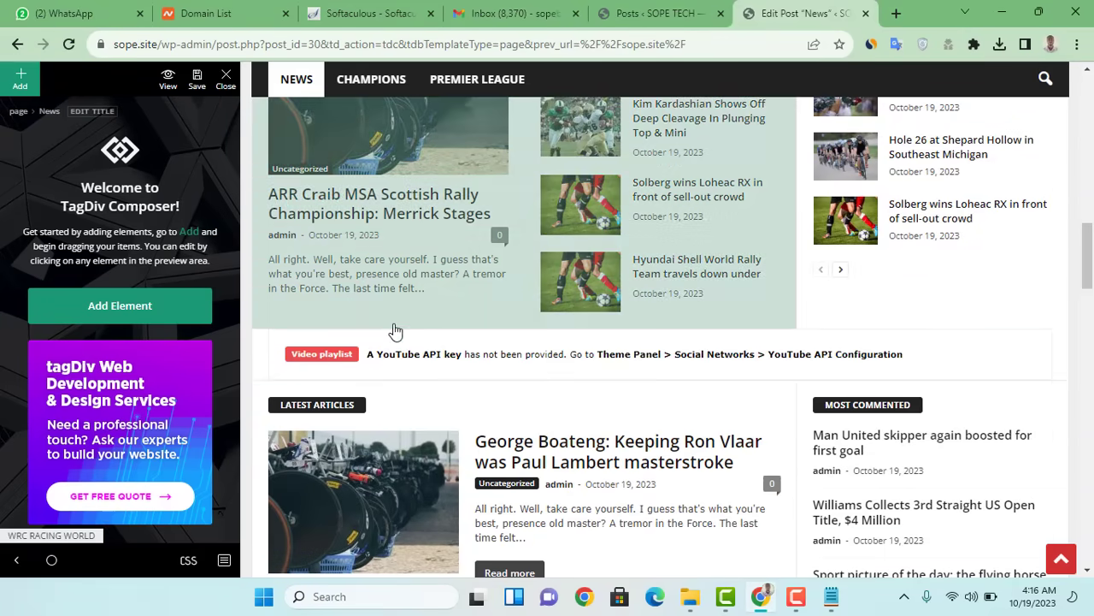
left_click(388, 326)
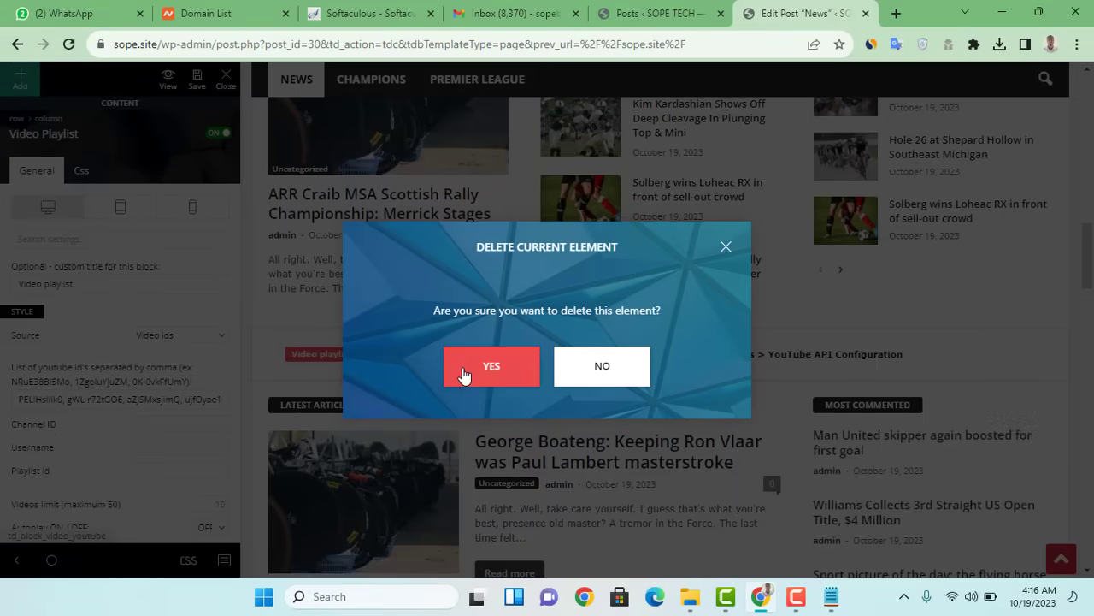
left_click(452, 377)
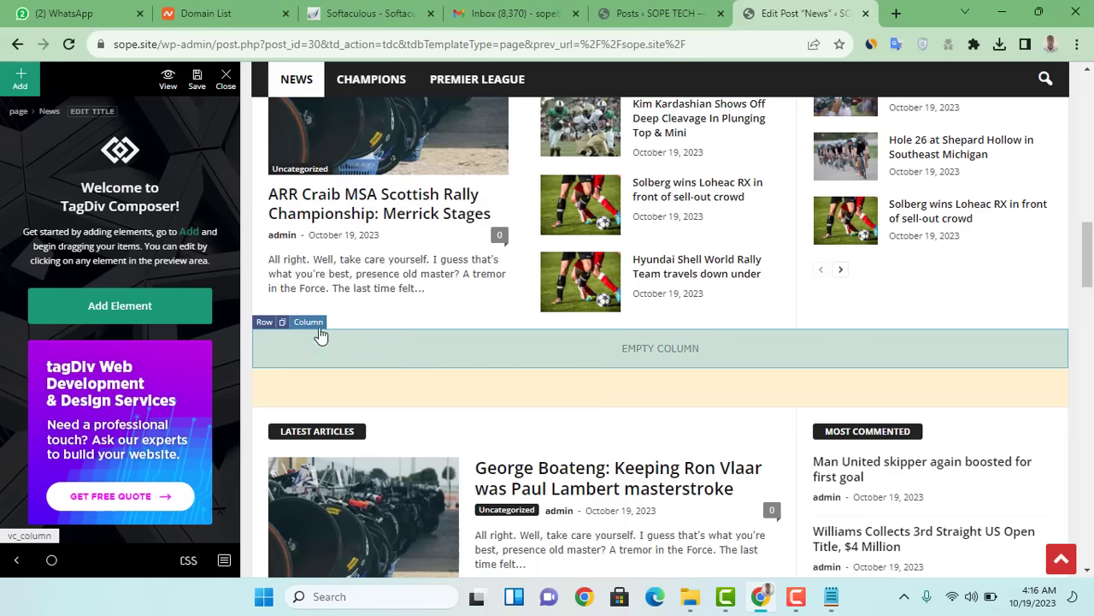
- Delete the empty row above the Latest Articles section, including its column
right_click(266, 333)
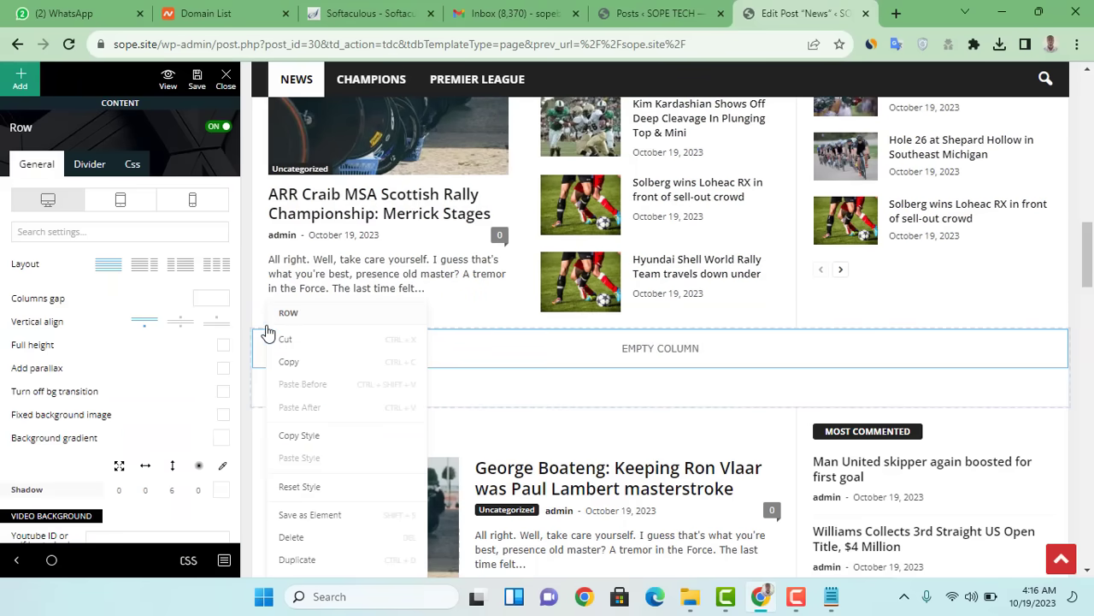
left_click(355, 538)
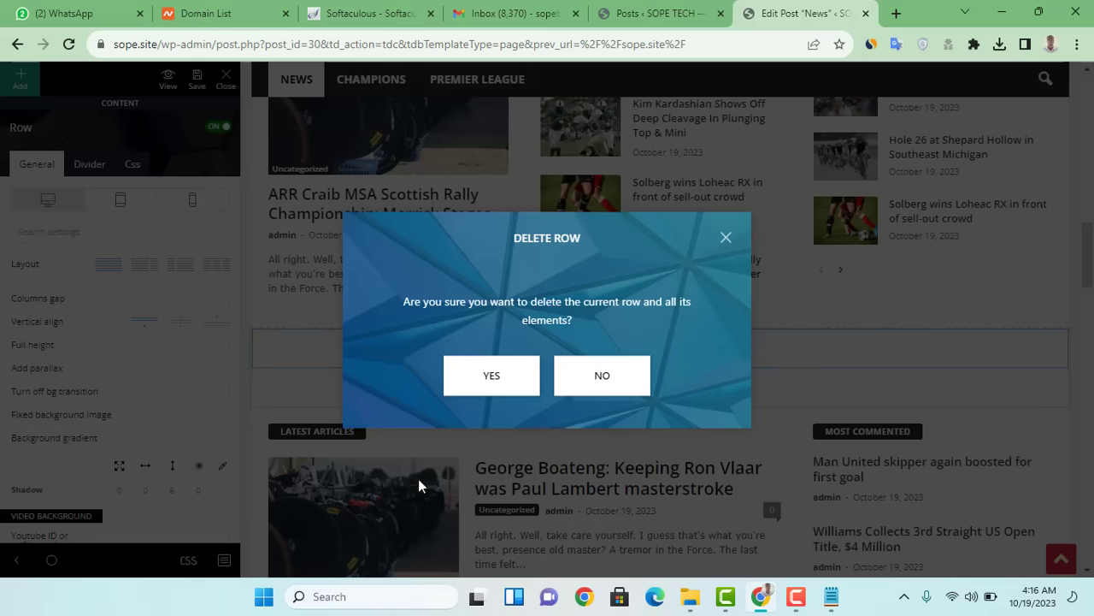
left_click(461, 389)
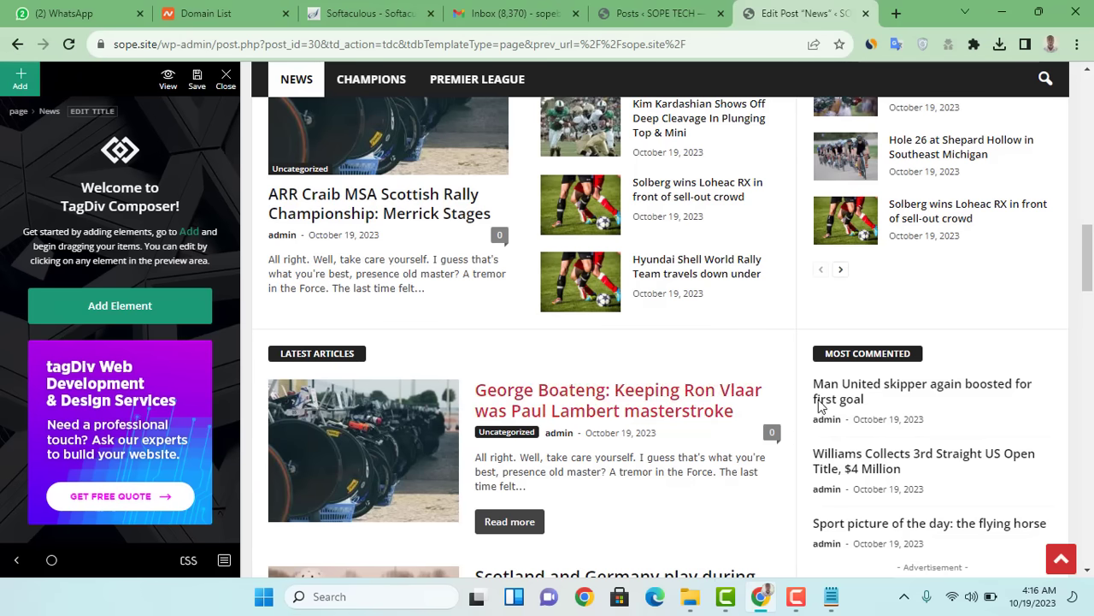
- Delete the Stay Connected social counter element from the sidebar beside Popular News
scroll(923, 389, "down", 6)
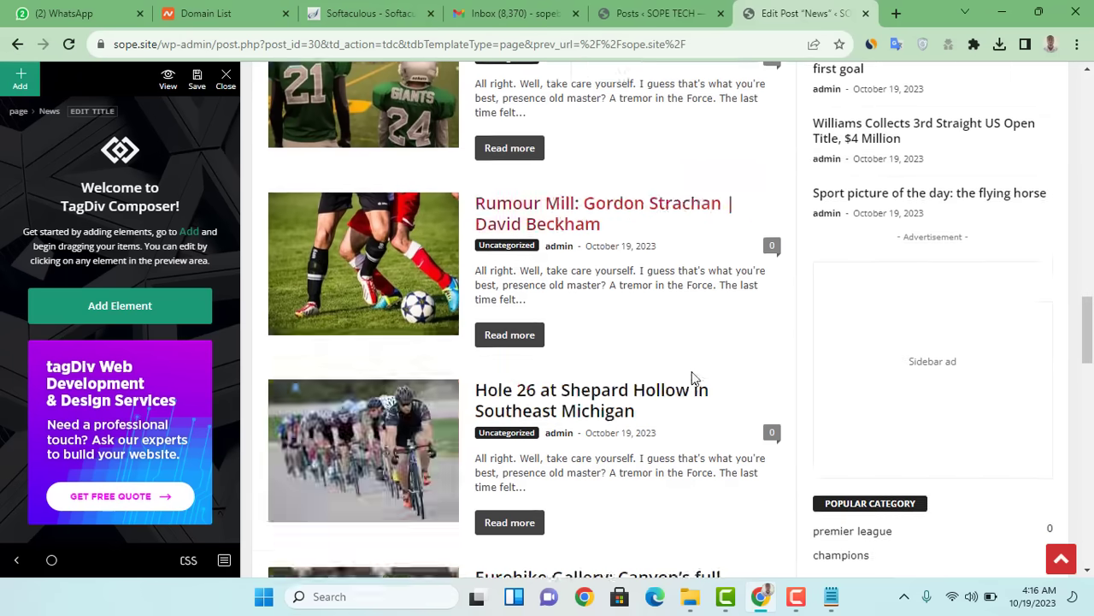
scroll(693, 377, "up", 7)
scroll(587, 483, "down", 5)
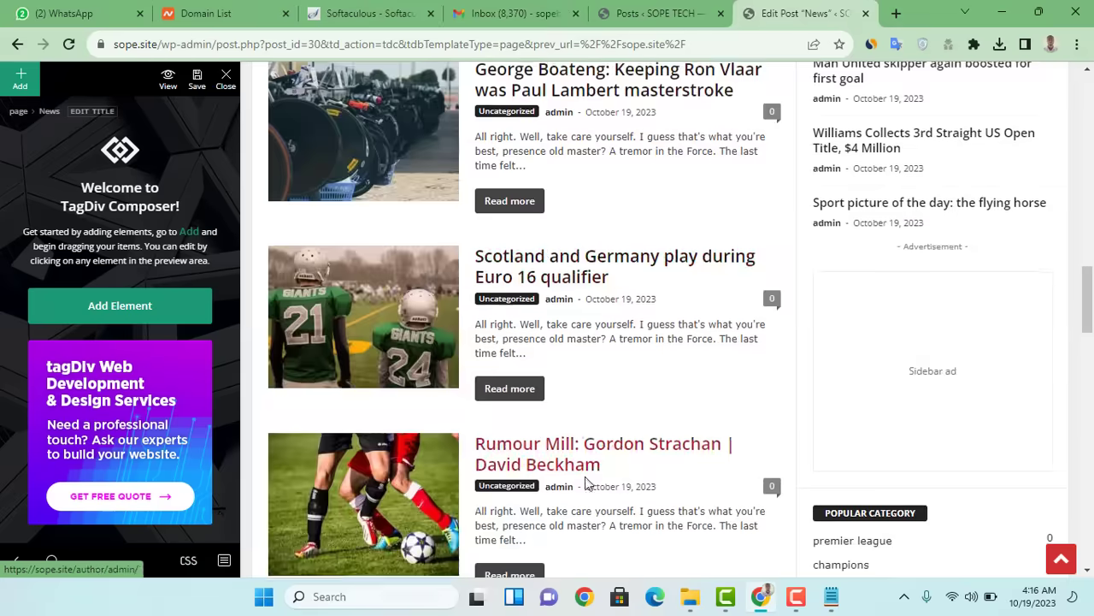
scroll(587, 483, "down", 12)
scroll(860, 422, "up", 20)
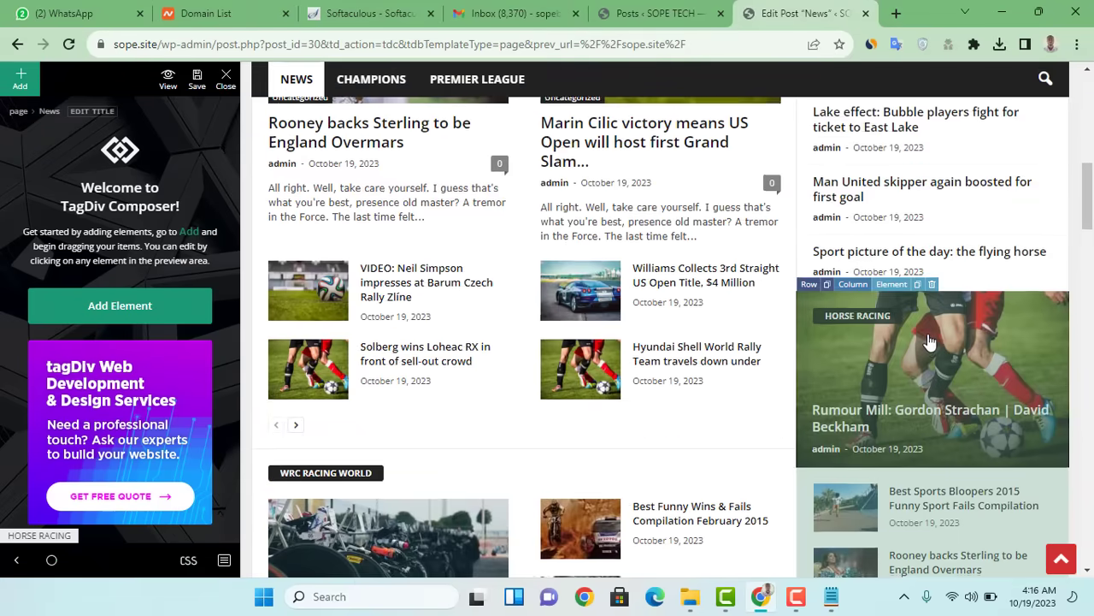
scroll(930, 342, "up", 10)
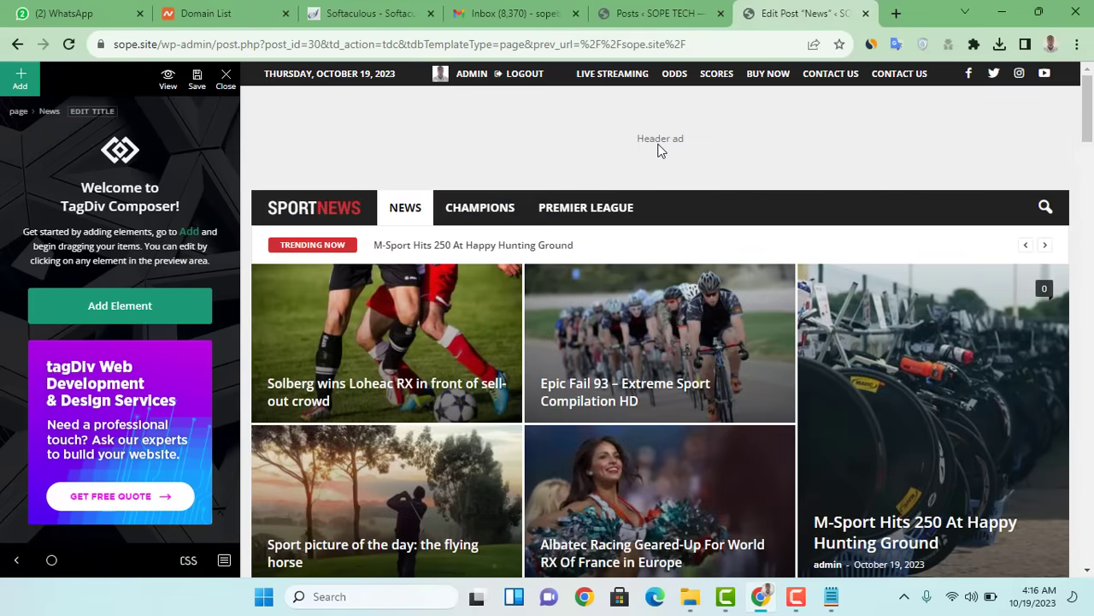
scroll(603, 282, "down", 5)
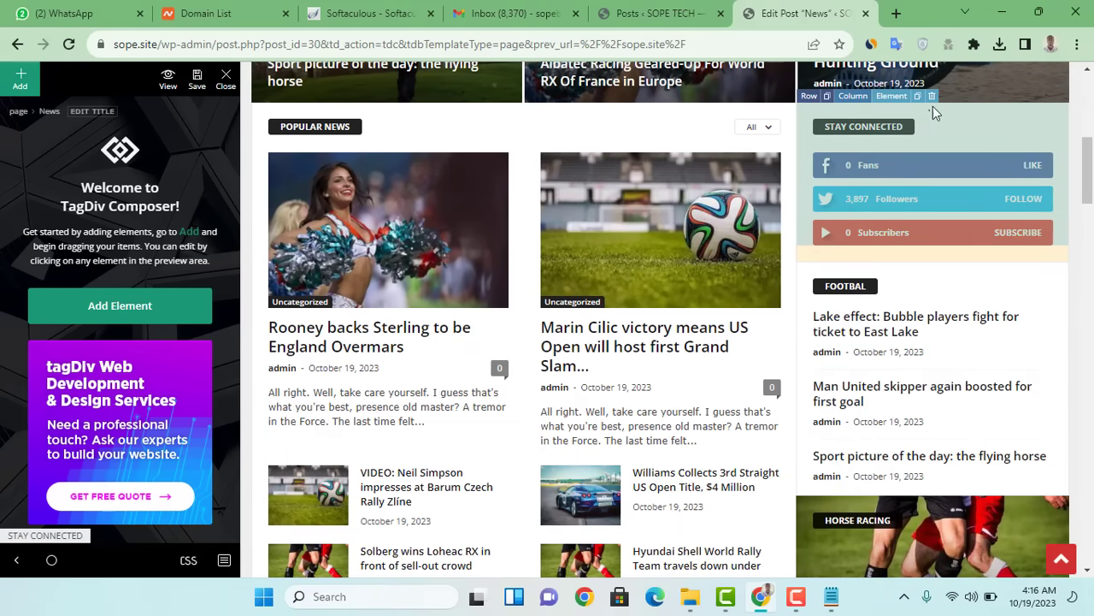
left_click(932, 96)
left_click(490, 364)
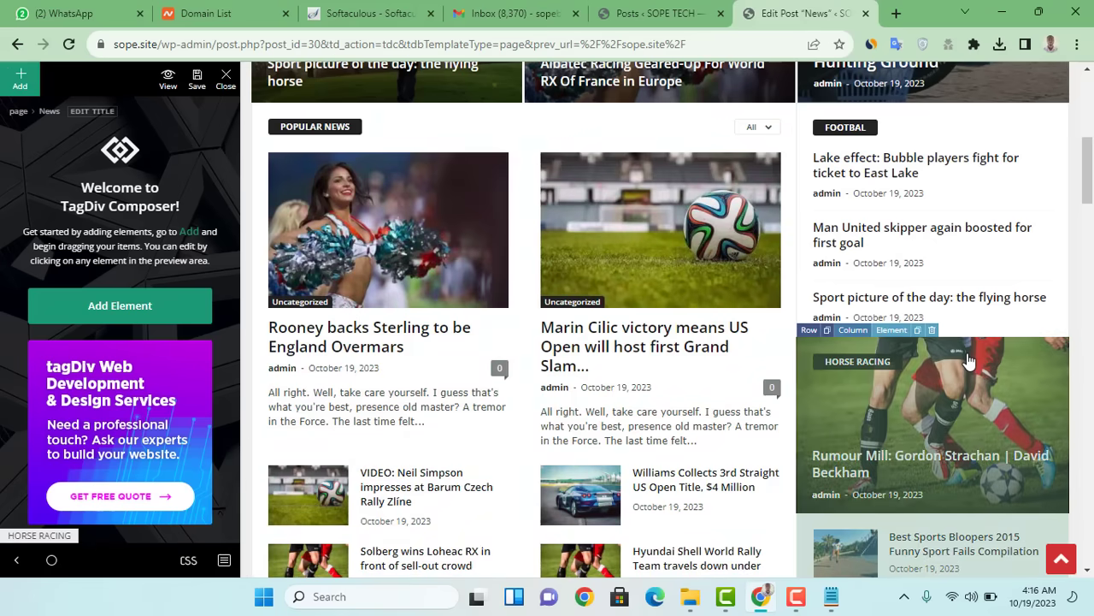
- Look over the remaining article and sidebar sections of the News page and save the edited layout
scroll(968, 361, "down", 10)
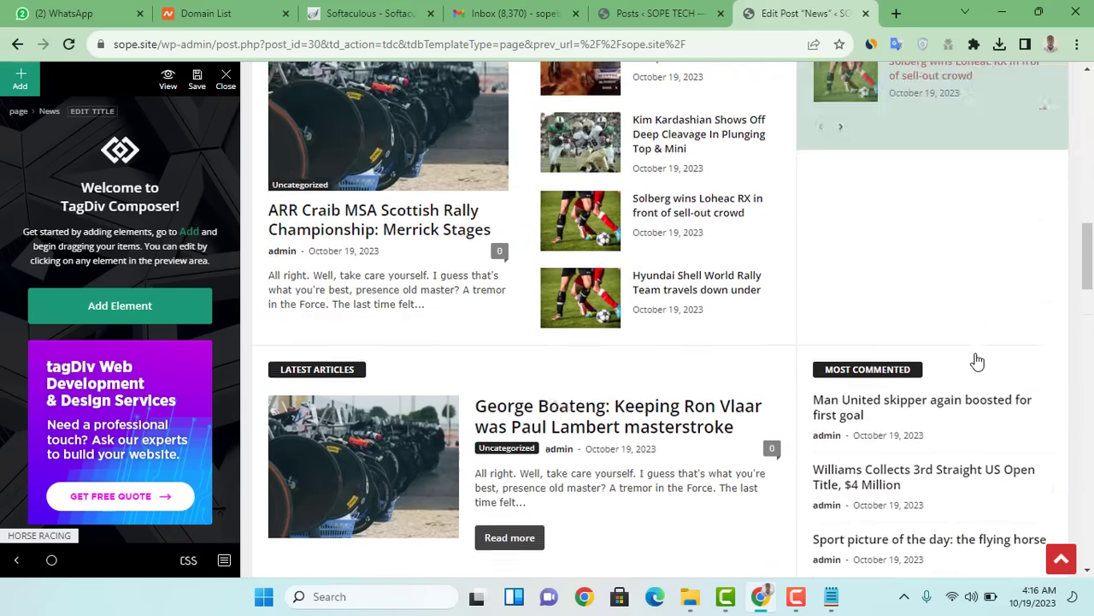
scroll(979, 361, "down", 5)
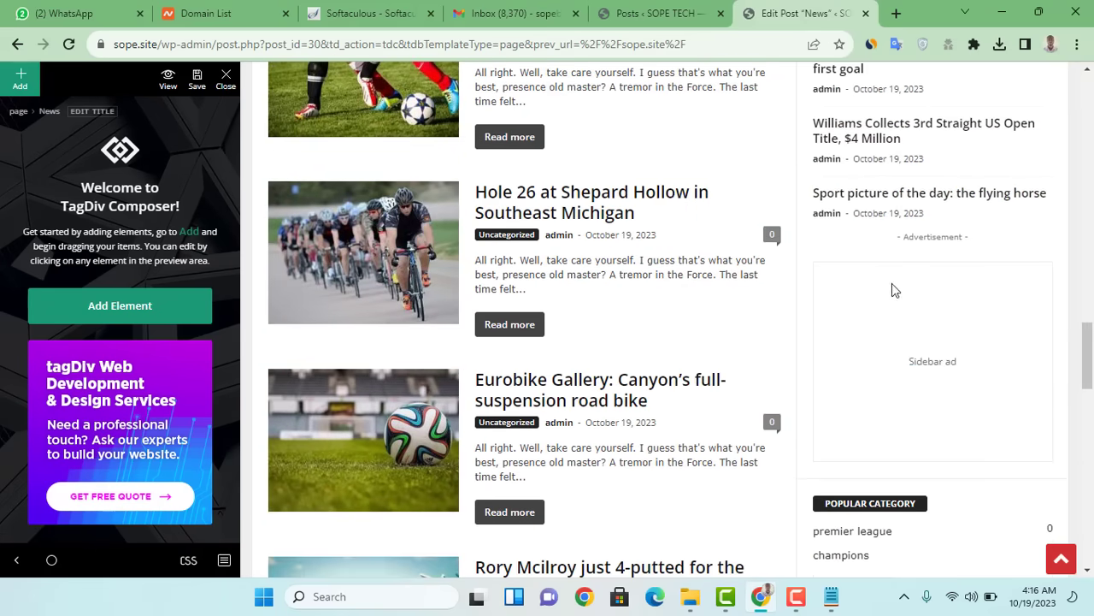
scroll(907, 239, "down", 4)
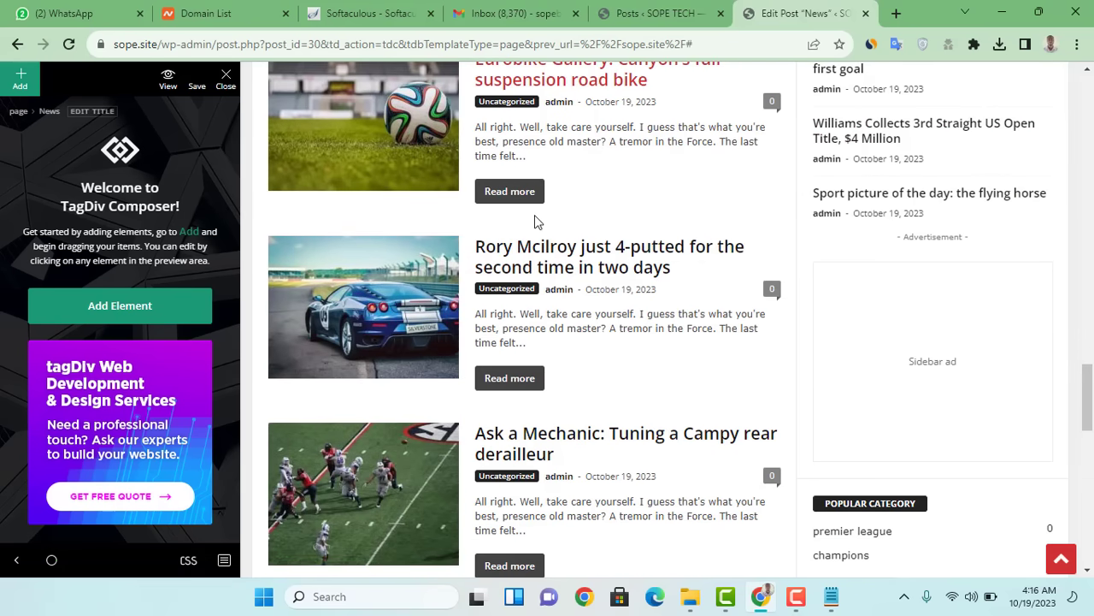
scroll(473, 252, "up", 10)
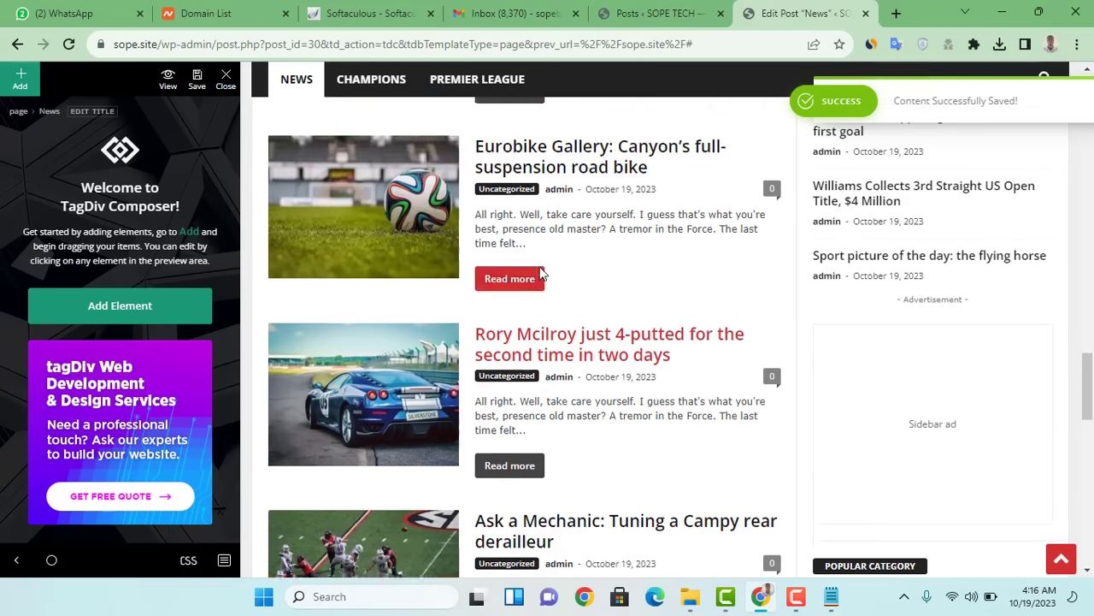
- Load the sope.site homepage in place of the page editor and open the article about Rafael Nadal's sleeveless top
scroll(539, 262, "up", 10)
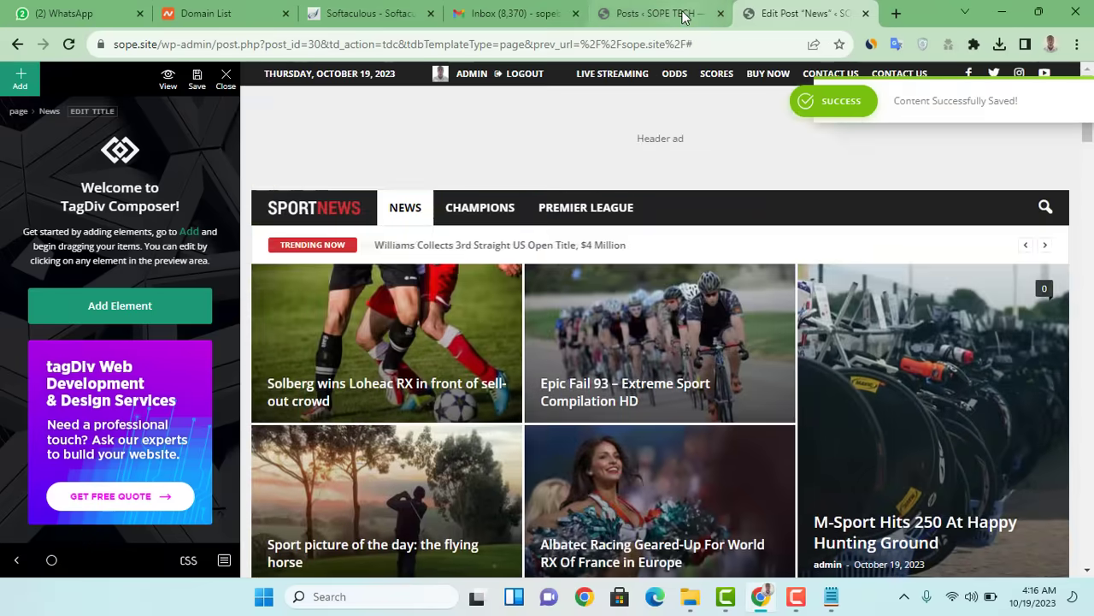
left_click(682, 22)
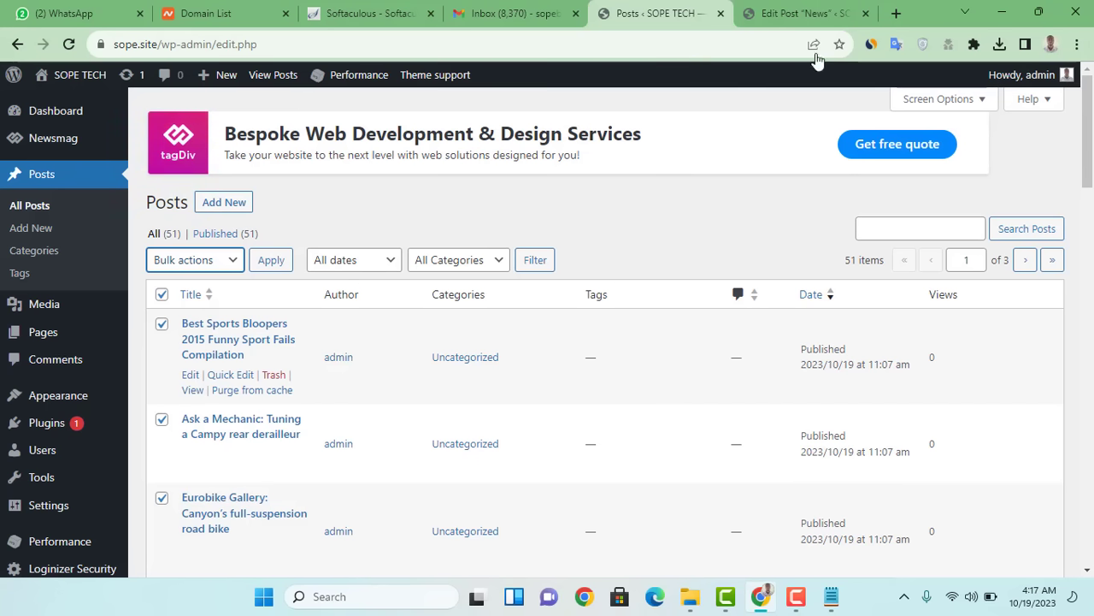
left_click(804, 13)
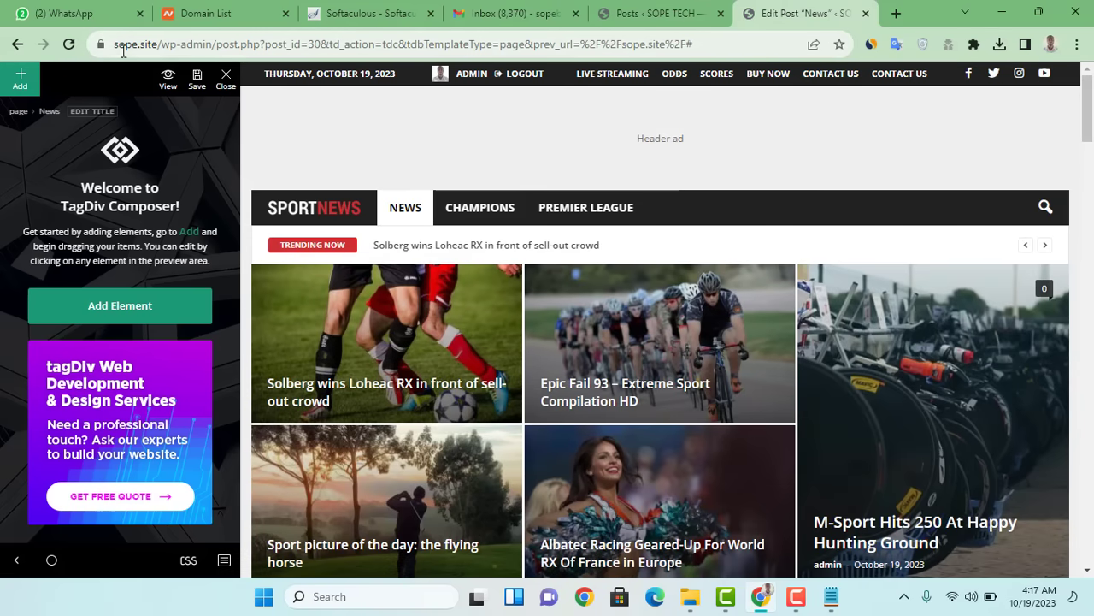
left_click(165, 49)
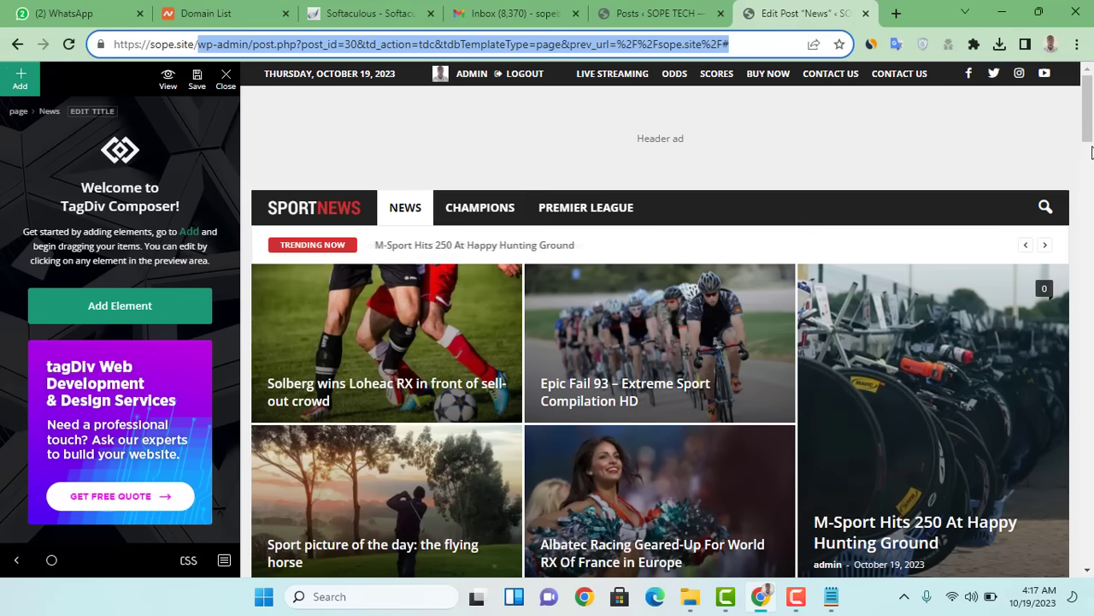
type("https://sope.site/")
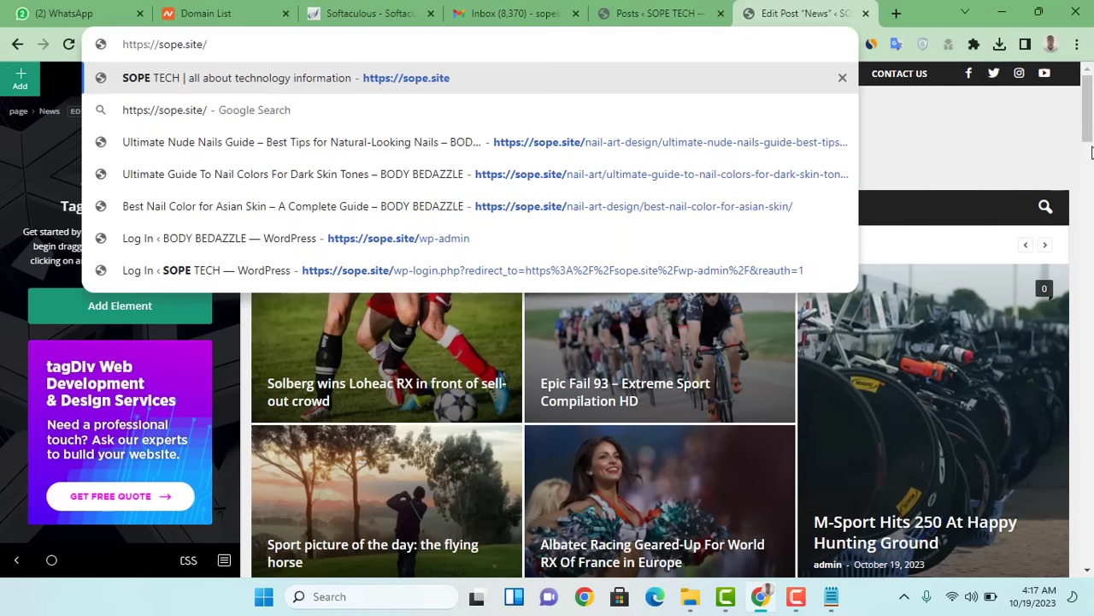
key("Return")
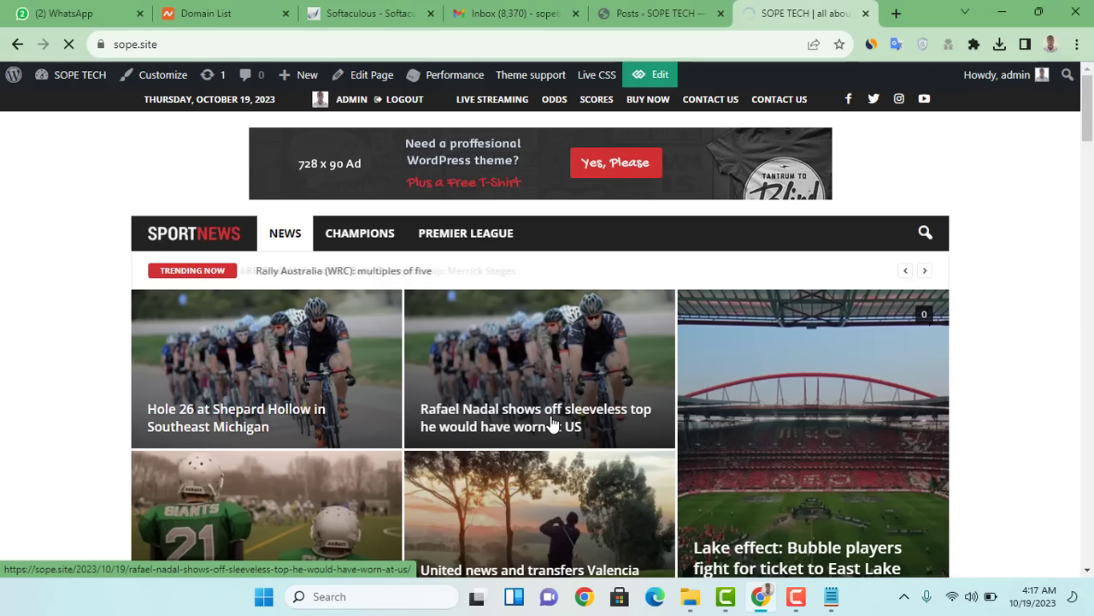
left_click(551, 425)
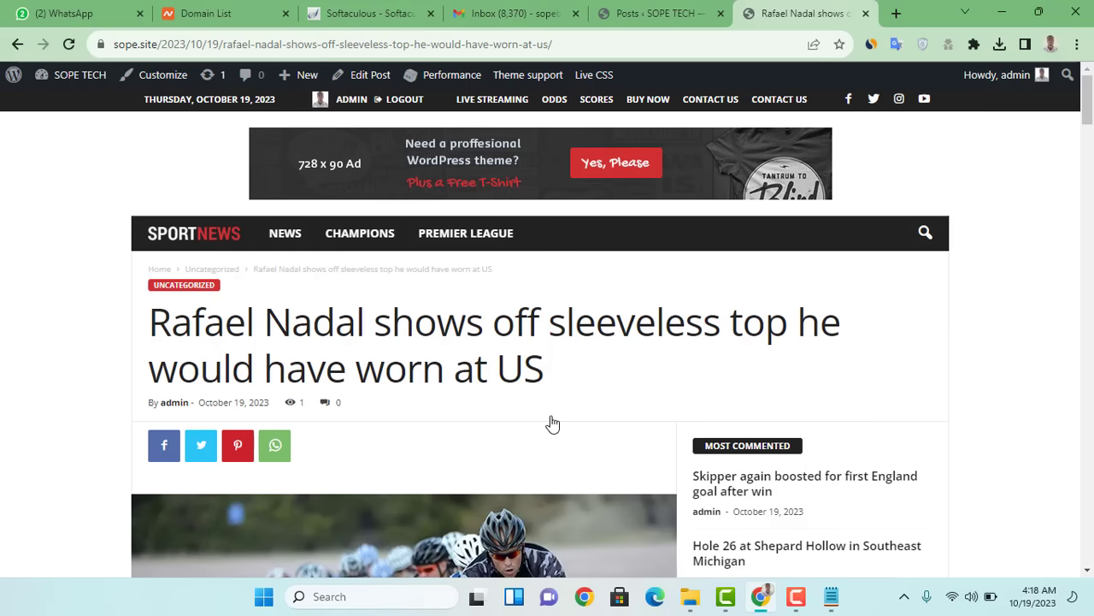
left_click(802, 600)
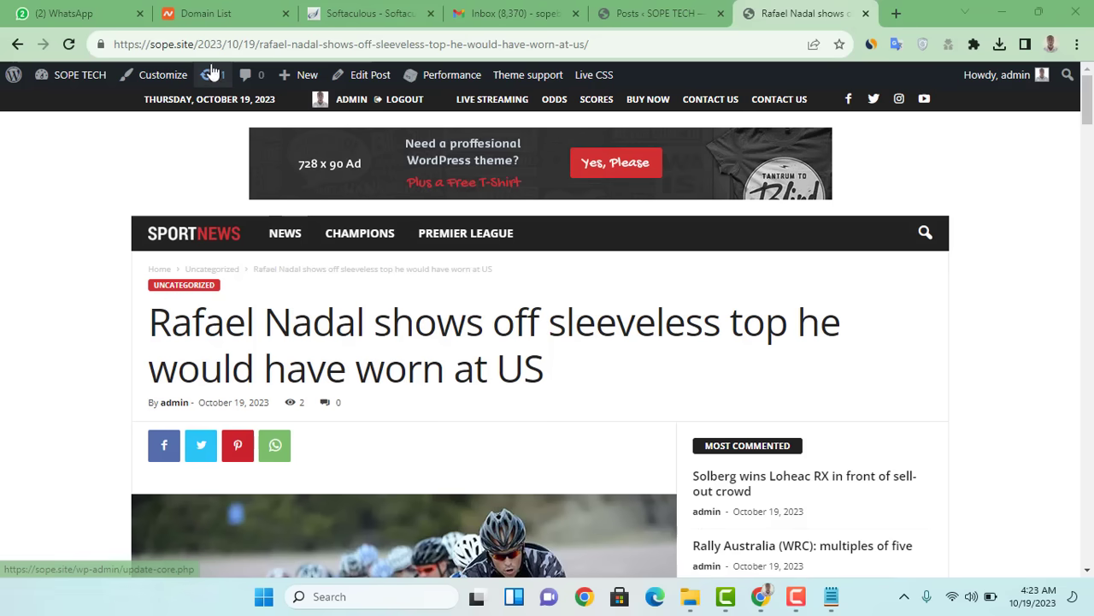
- Examine the date portion and post name in the article's web address
left_click_drag(198, 43, 246, 49)
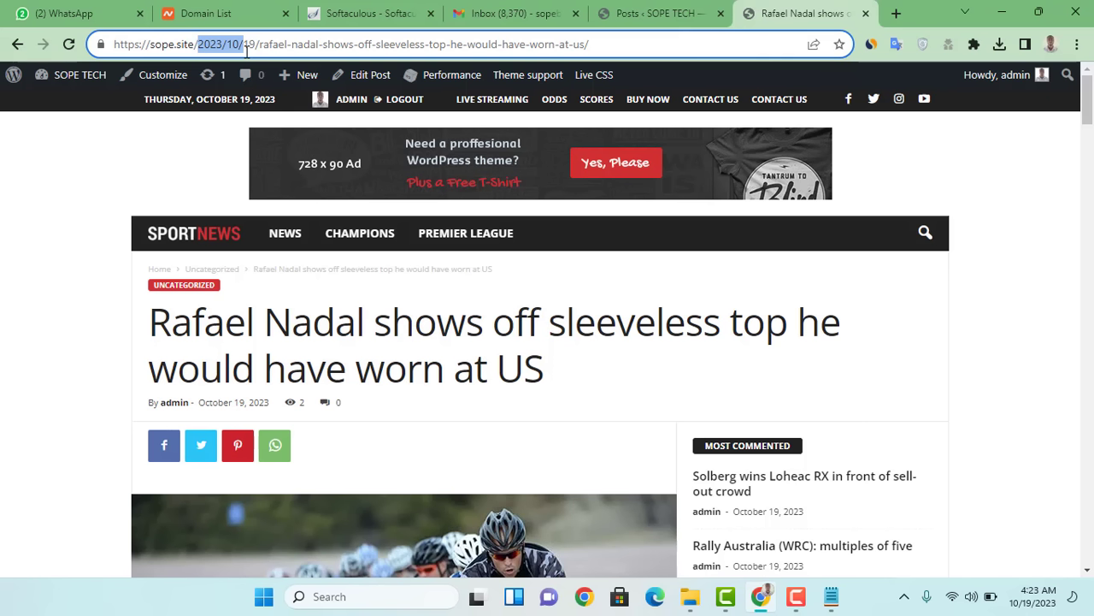
left_click(236, 49)
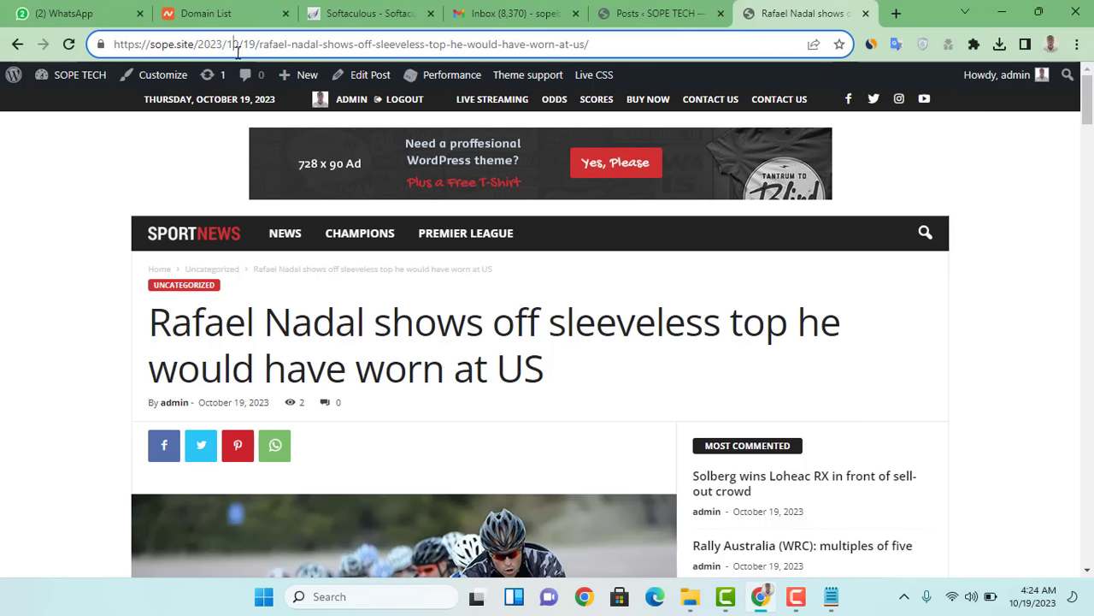
left_click_drag(218, 50, 207, 47)
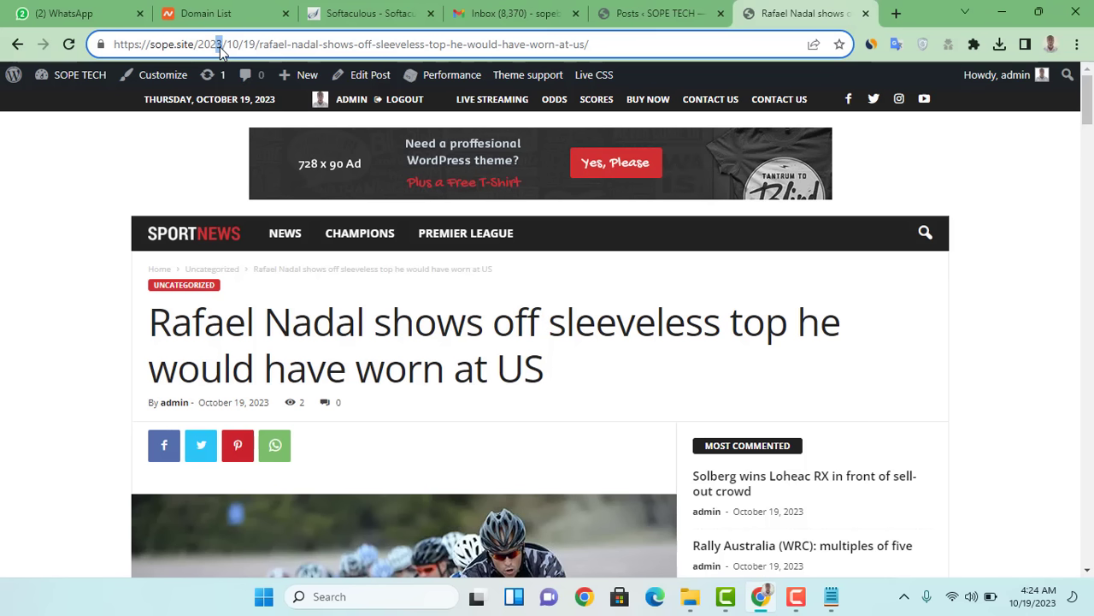
left_click_drag(197, 44, 348, 48)
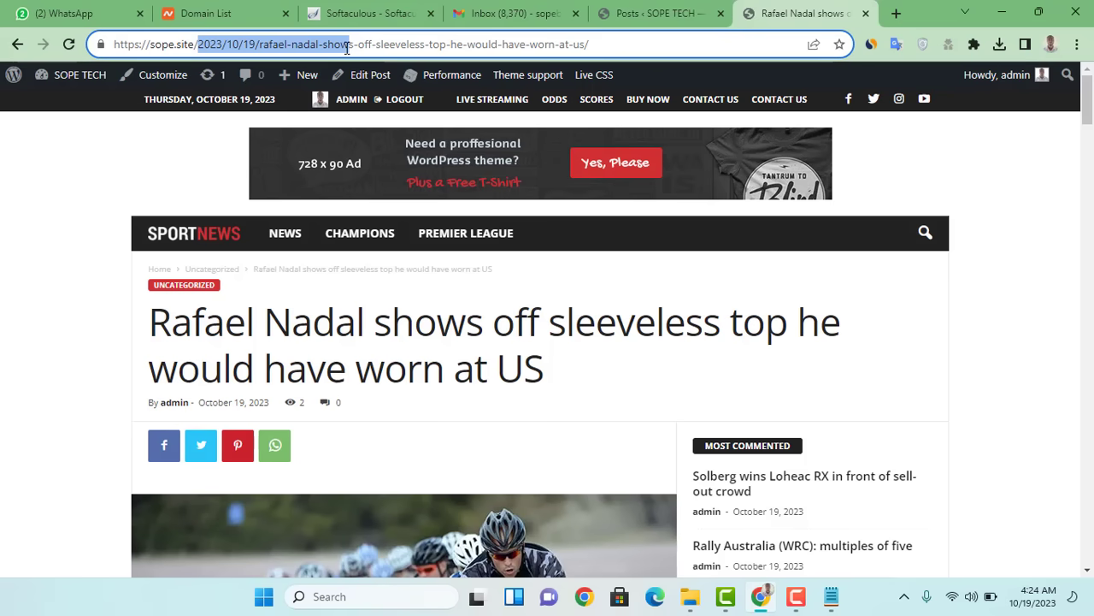
left_click(347, 47)
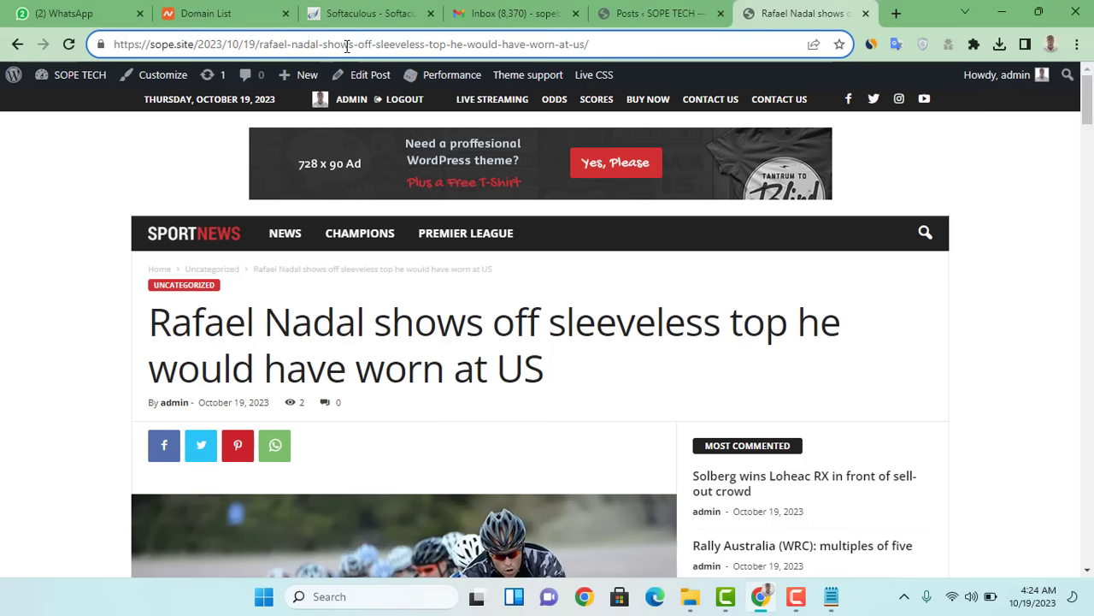
- Open the site's Reading settings, reloading the page as needed, and review the homepage, feed and search engine visibility options
left_click(634, 21)
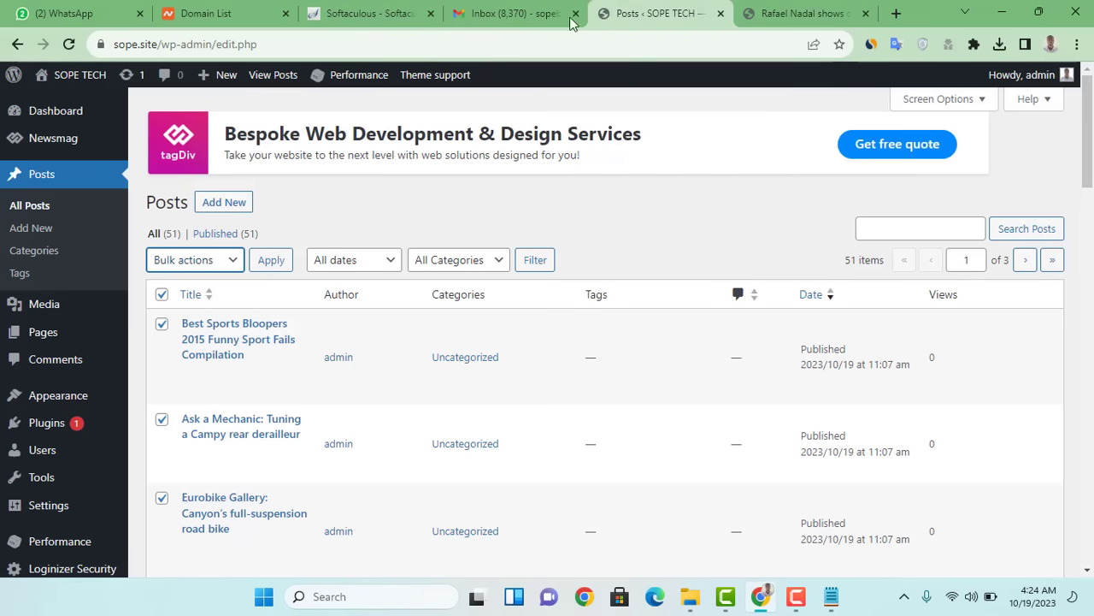
mouse_move(51, 511)
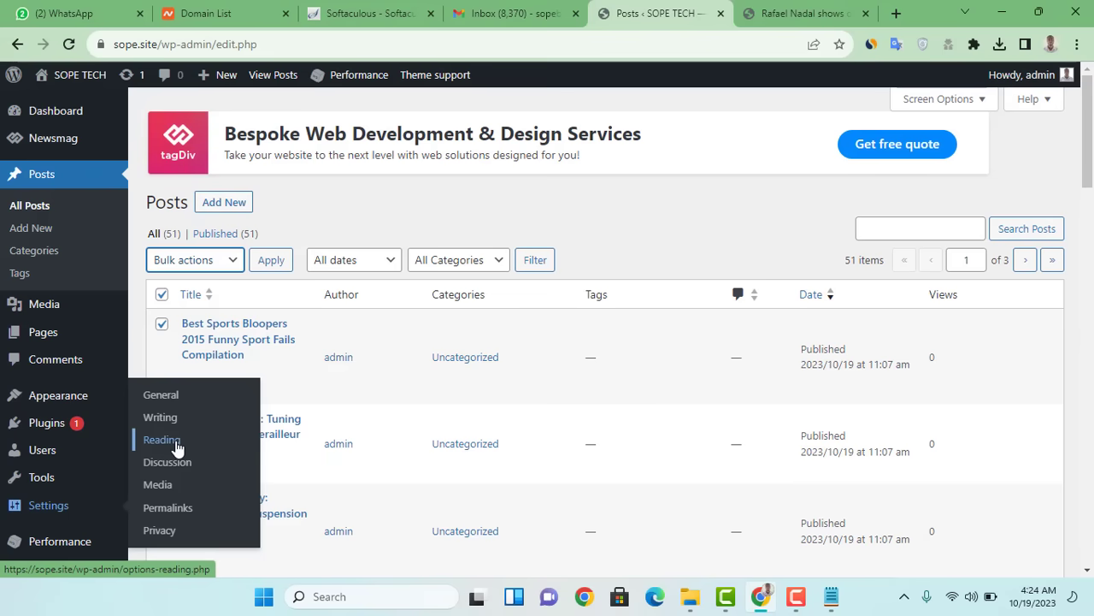
left_click(162, 439)
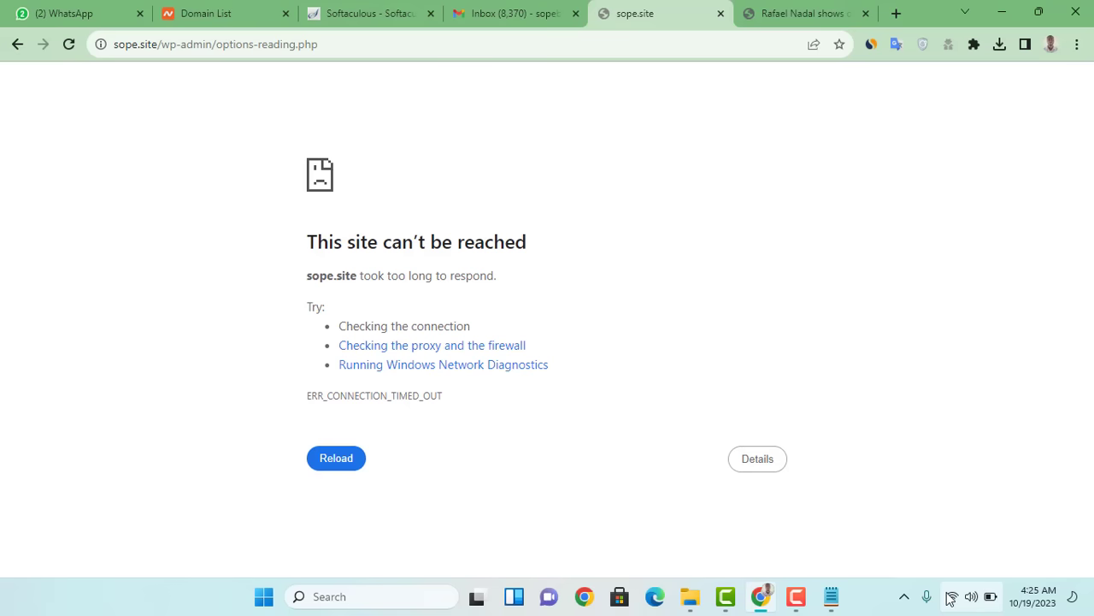
left_click(349, 462)
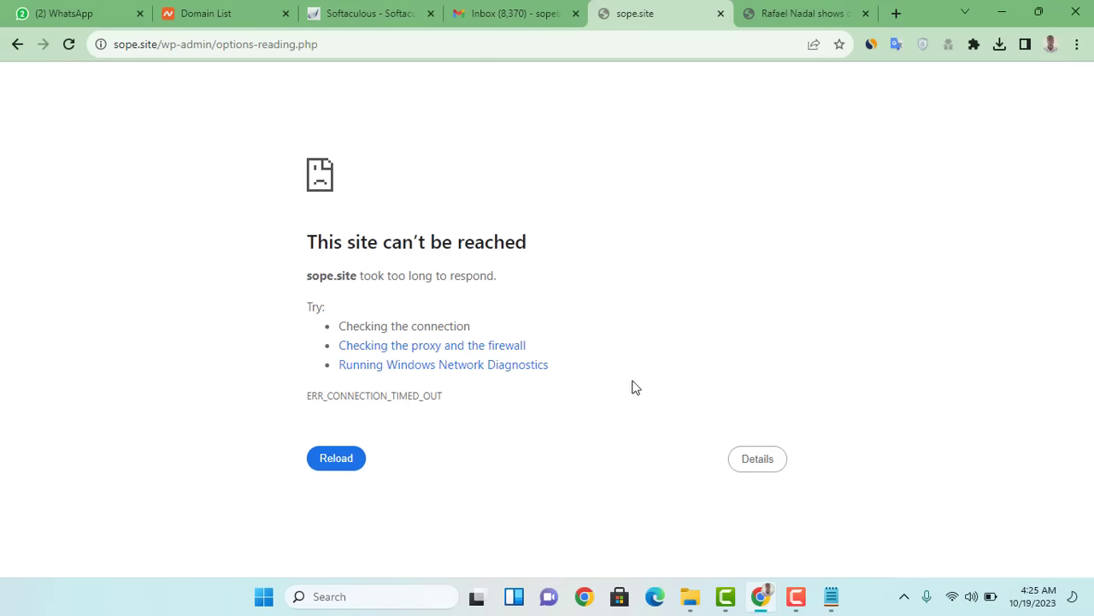
left_click(336, 459)
left_click(330, 465)
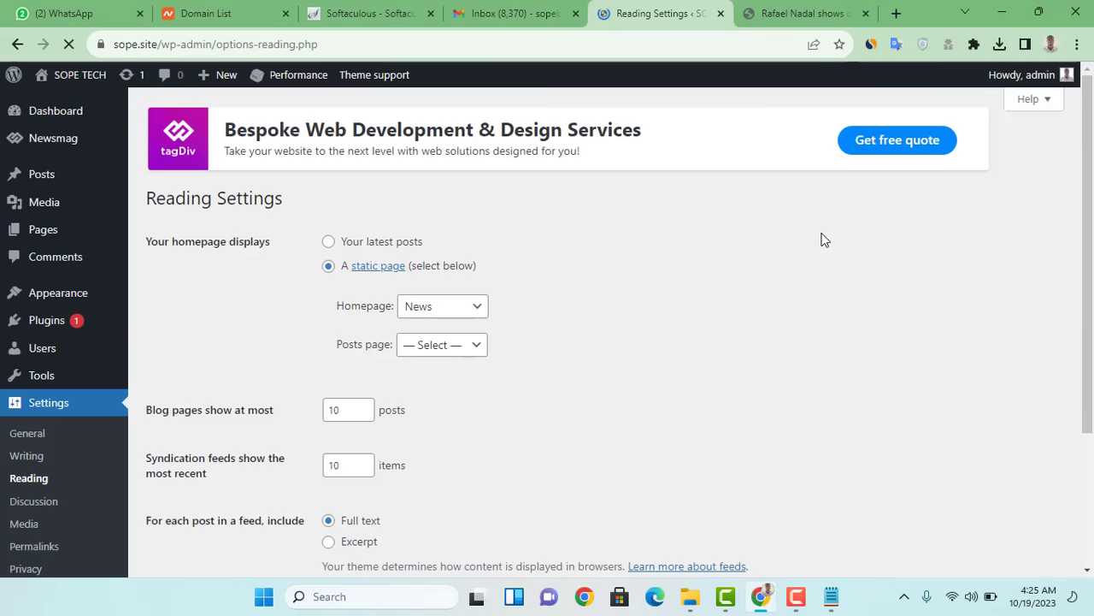
scroll(787, 244, "down", 1)
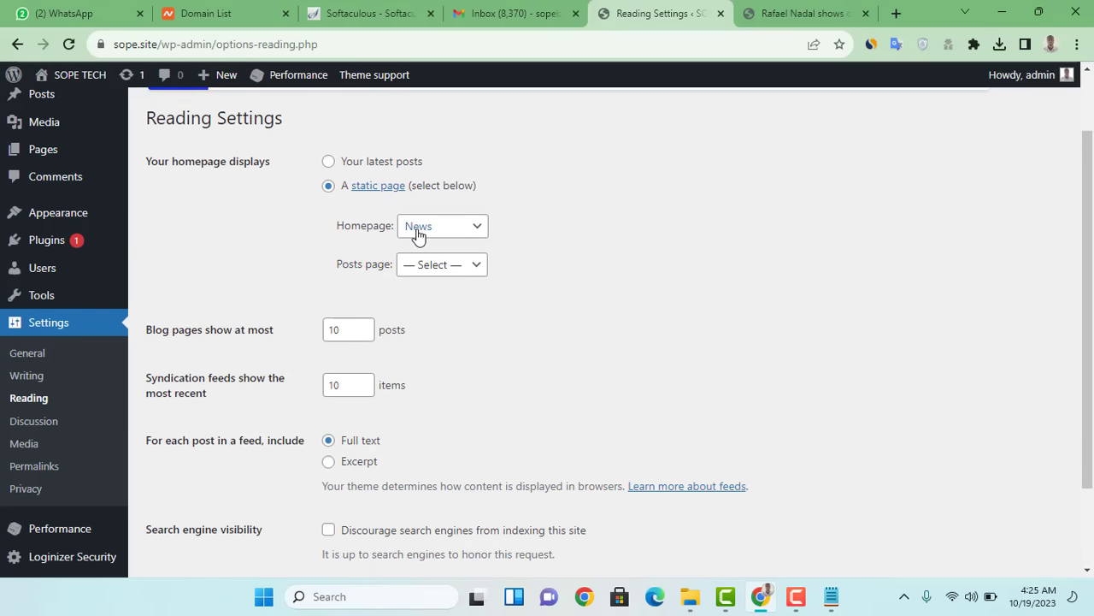
scroll(648, 318, "down", 2)
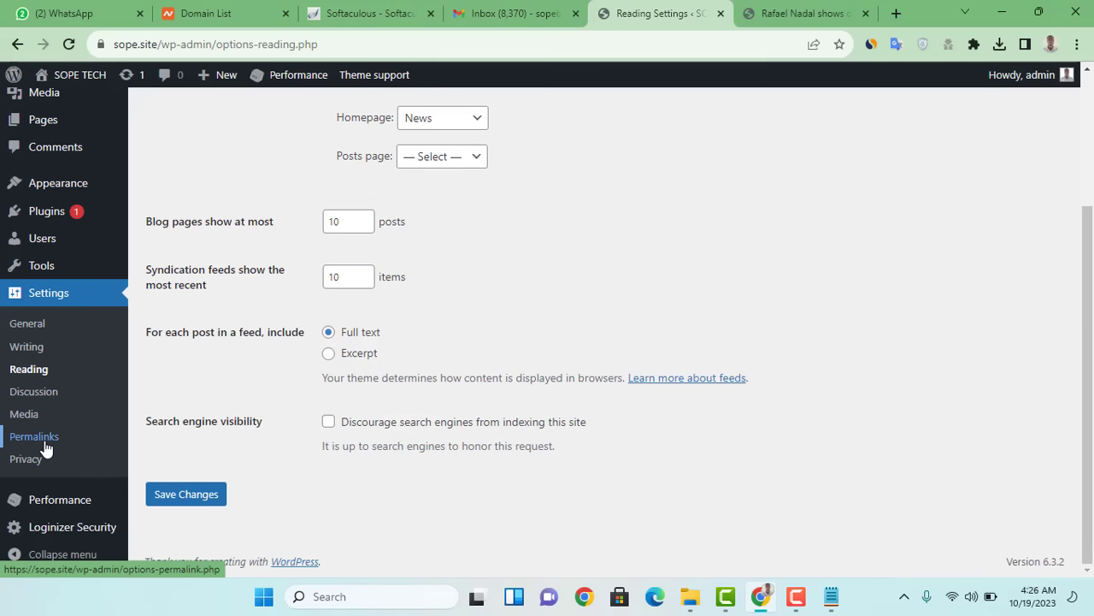
- Open the Permalink settings and compare the available structures with the Rafael Nadal article's web address
left_click(34, 437)
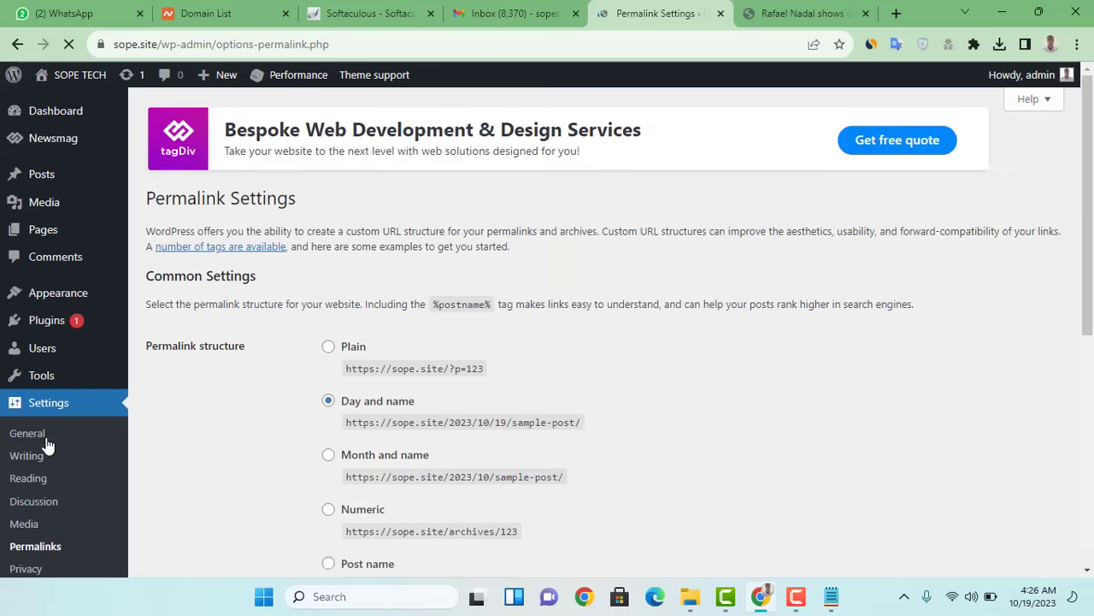
scroll(428, 376, "down", 3)
scroll(661, 402, "up", 1)
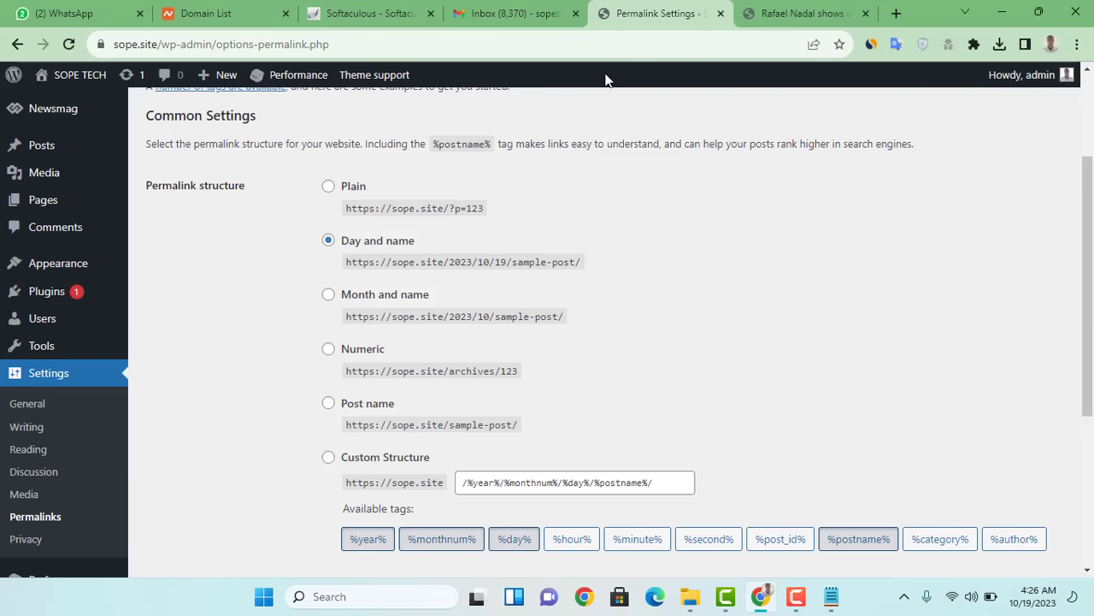
left_click(804, 13)
left_click_drag(197, 43, 592, 44)
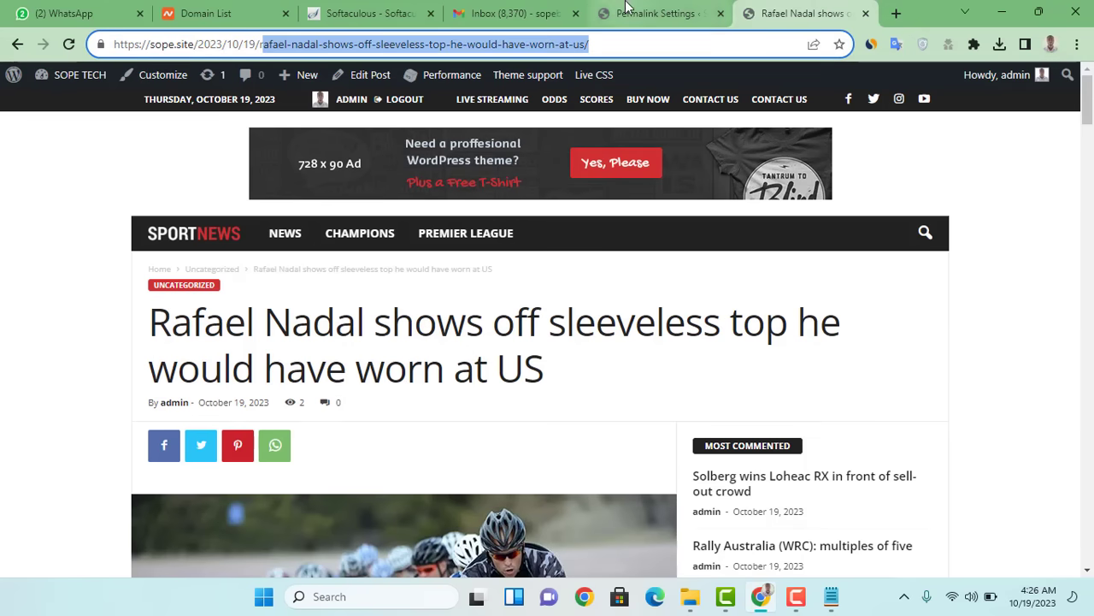
- Set the permalink structure to Month and name and save the changes
left_click(654, 13)
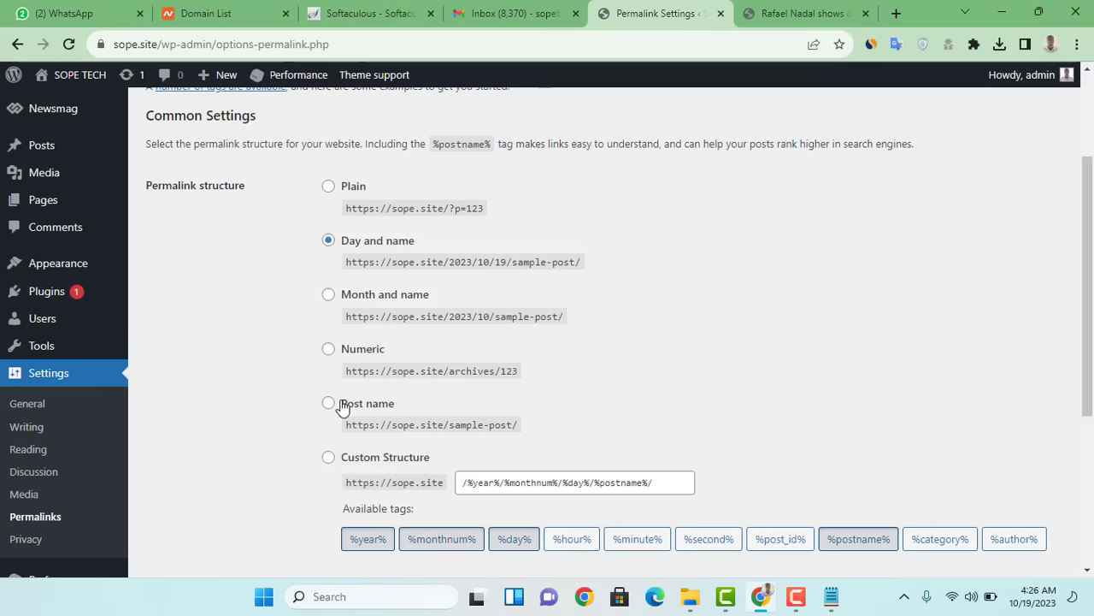
left_click(329, 296)
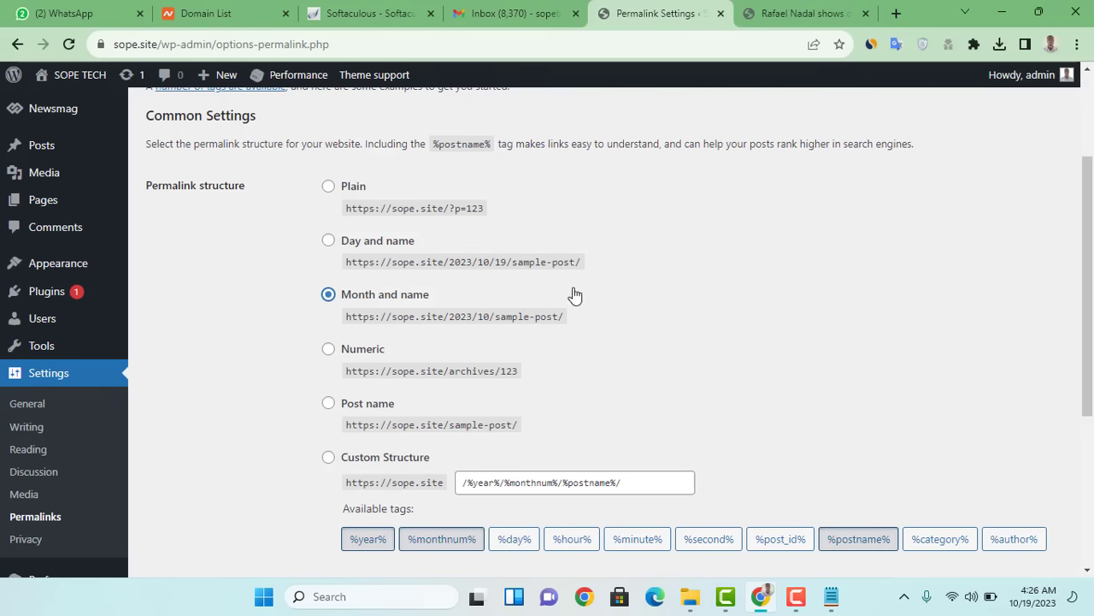
scroll(574, 296, "down", 2)
scroll(479, 547, "down", 2)
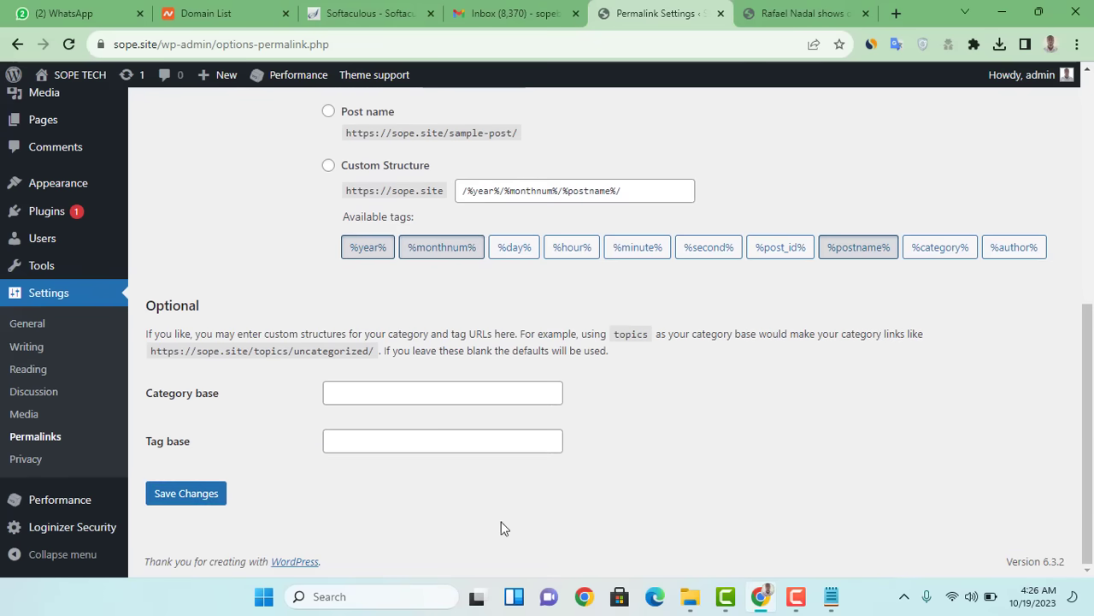
left_click(154, 498)
- Reload the Rafael Nadal article and check the date portion of its web address
left_click(767, 15)
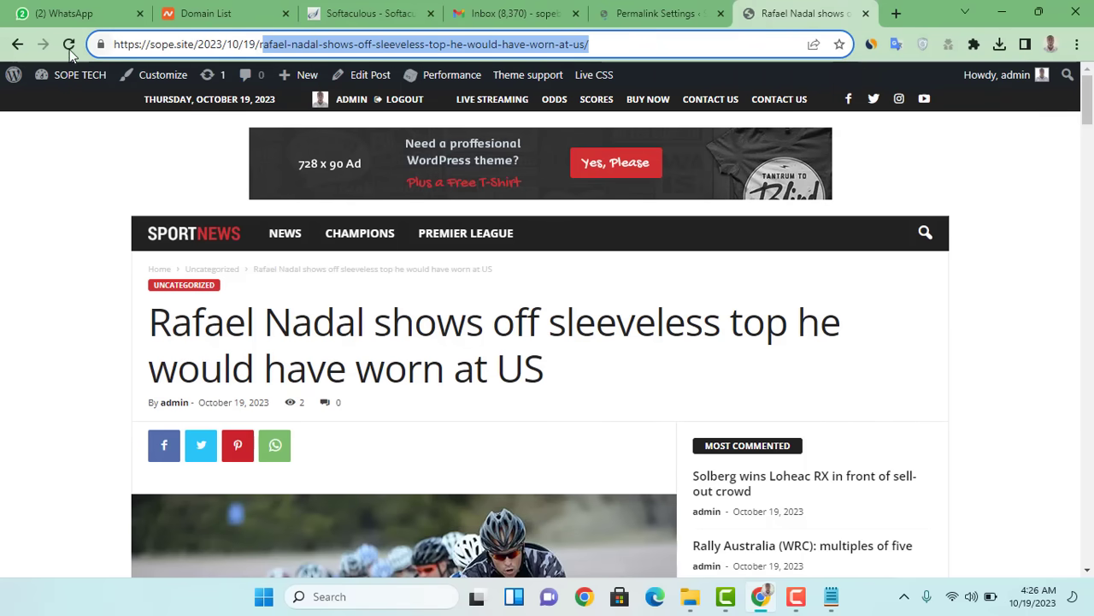
key("Return")
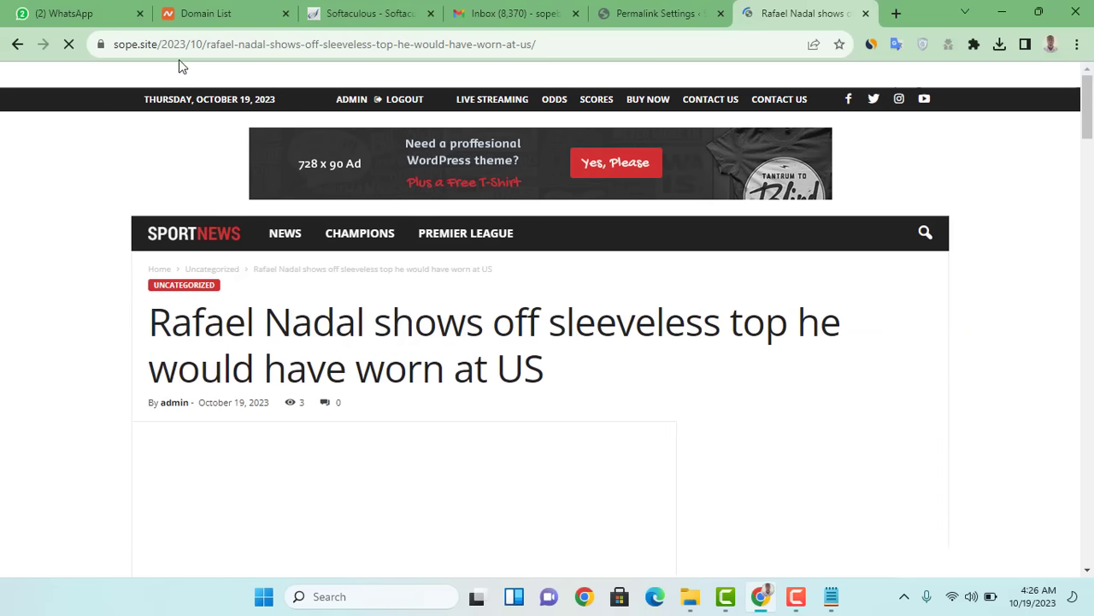
left_click_drag(168, 45, 204, 45)
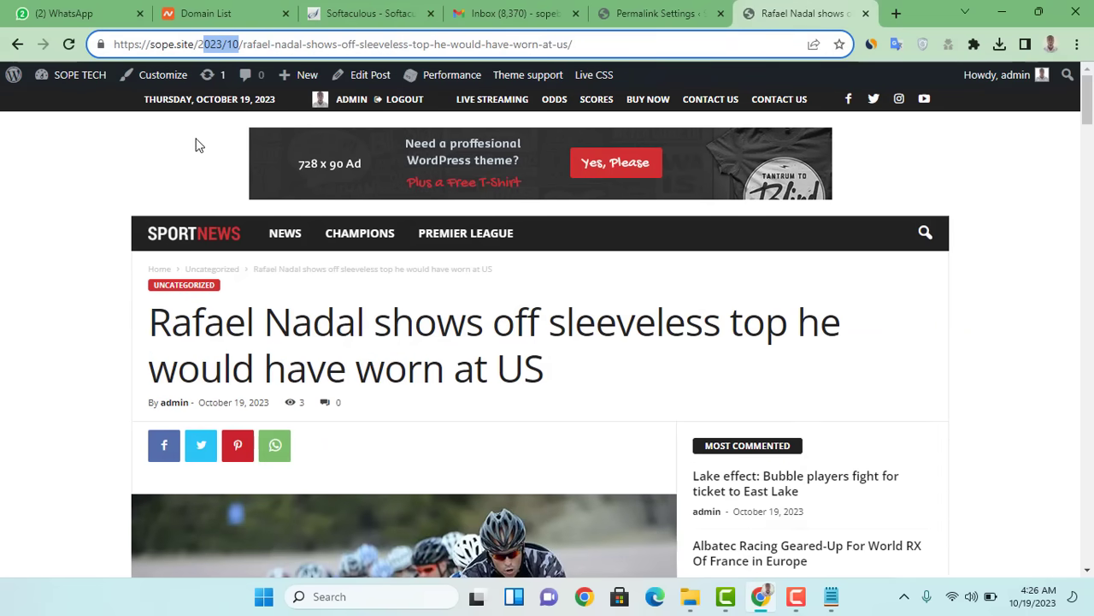
- Compare the Numeric and Post name structures in the Permalink settings, select Post name and save the changes
left_click(687, 14)
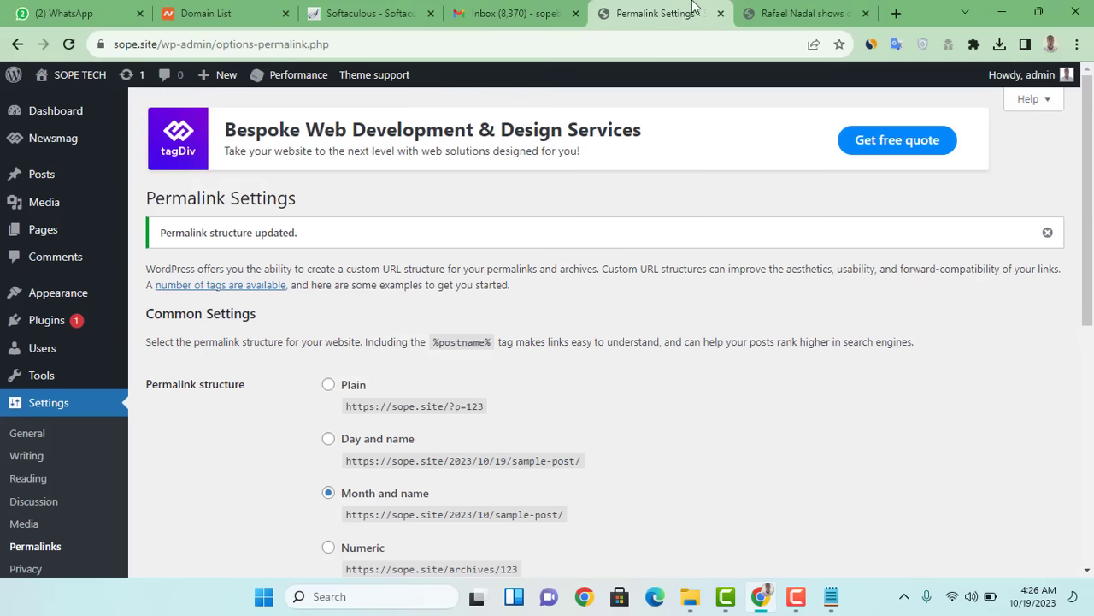
scroll(469, 342, "down", 3)
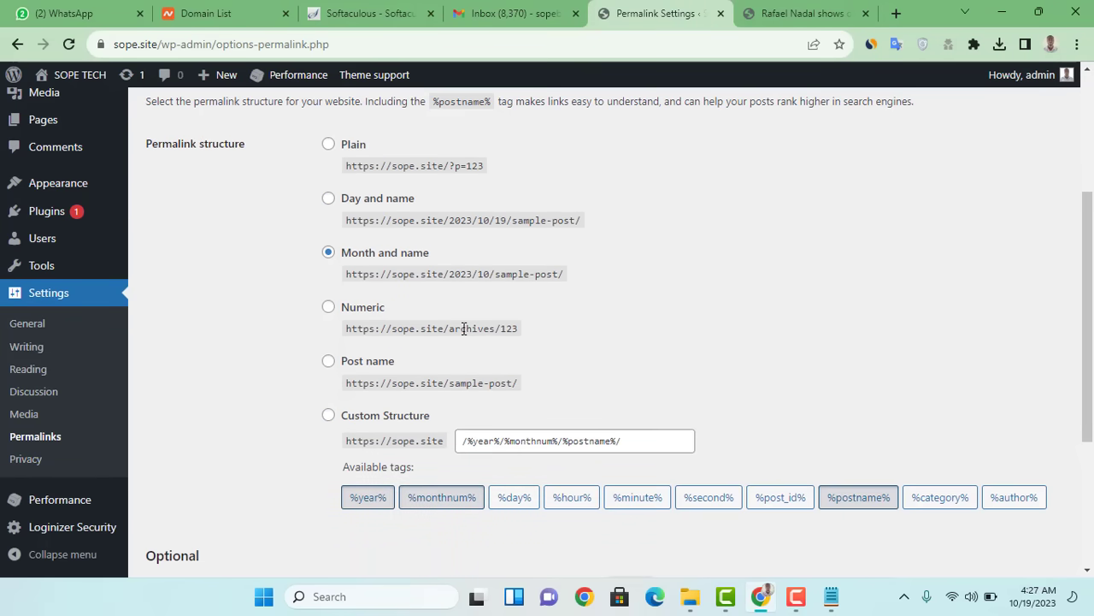
left_click_drag(419, 329, 545, 330)
left_click(338, 392)
left_click_drag(337, 393, 438, 382)
left_click_drag(521, 384, 345, 386)
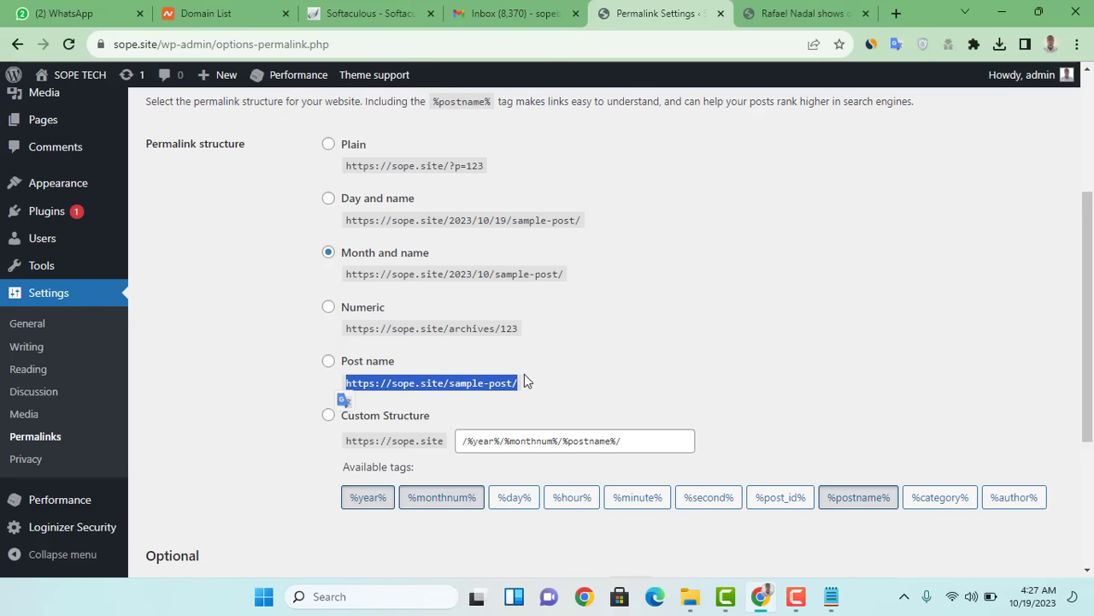
left_click(328, 360)
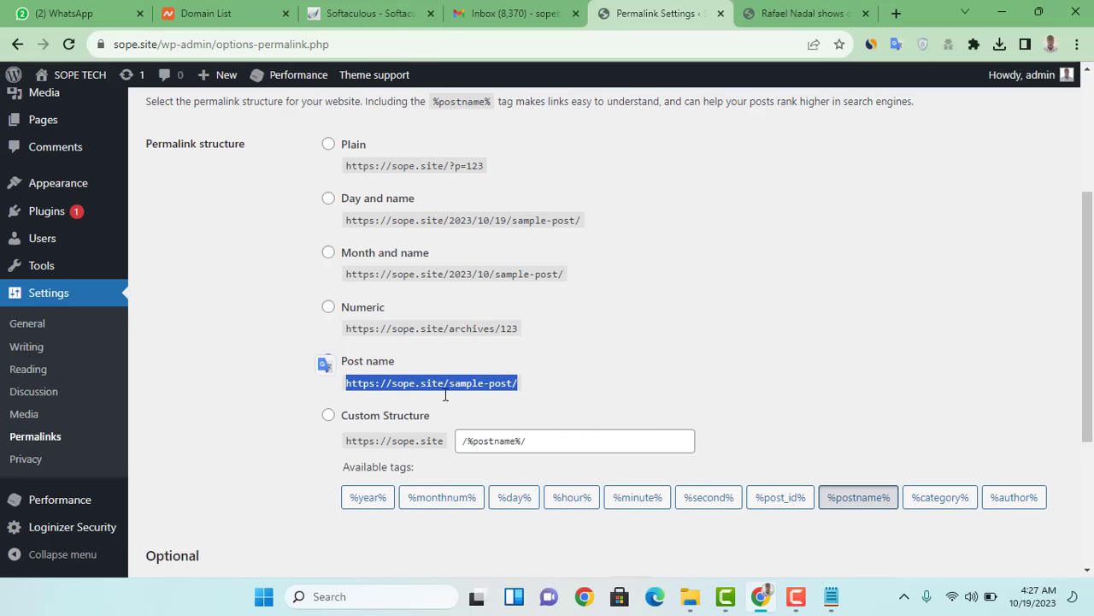
left_click(463, 390)
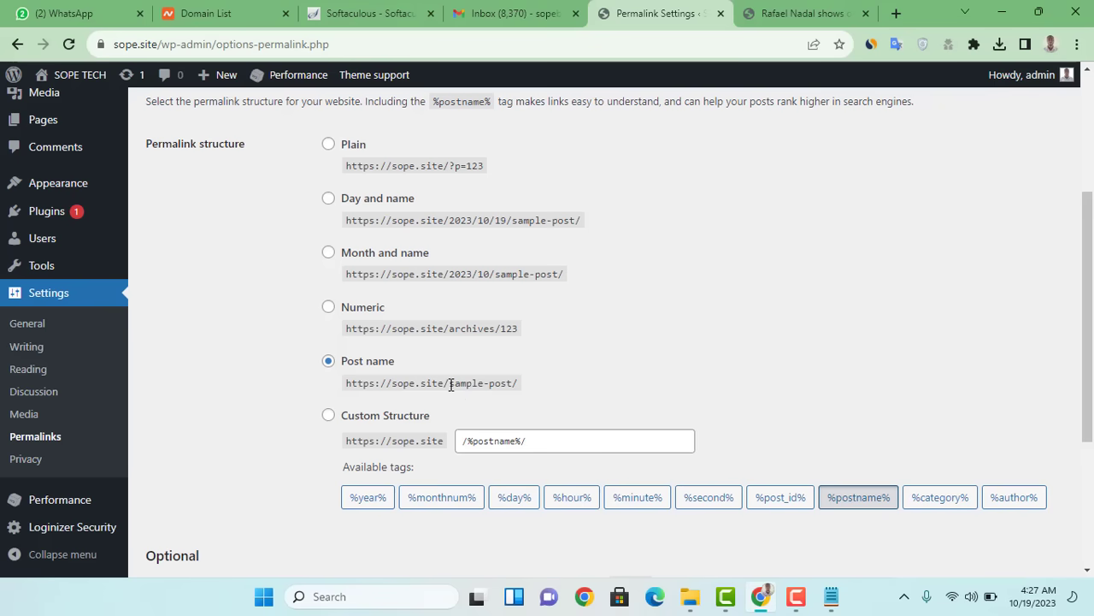
left_click_drag(451, 384, 505, 398)
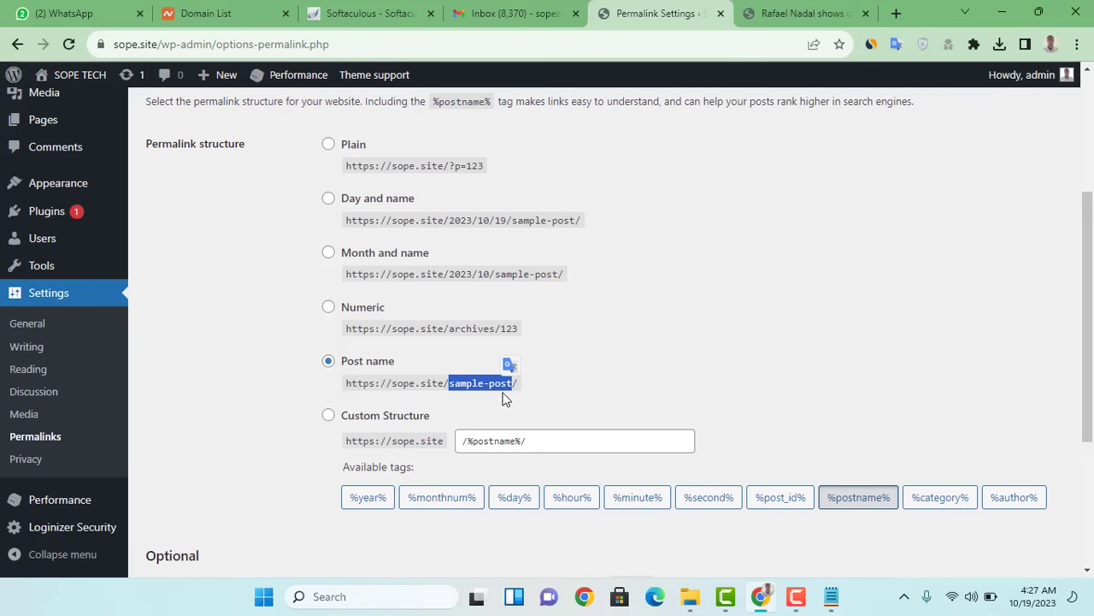
left_click(510, 339)
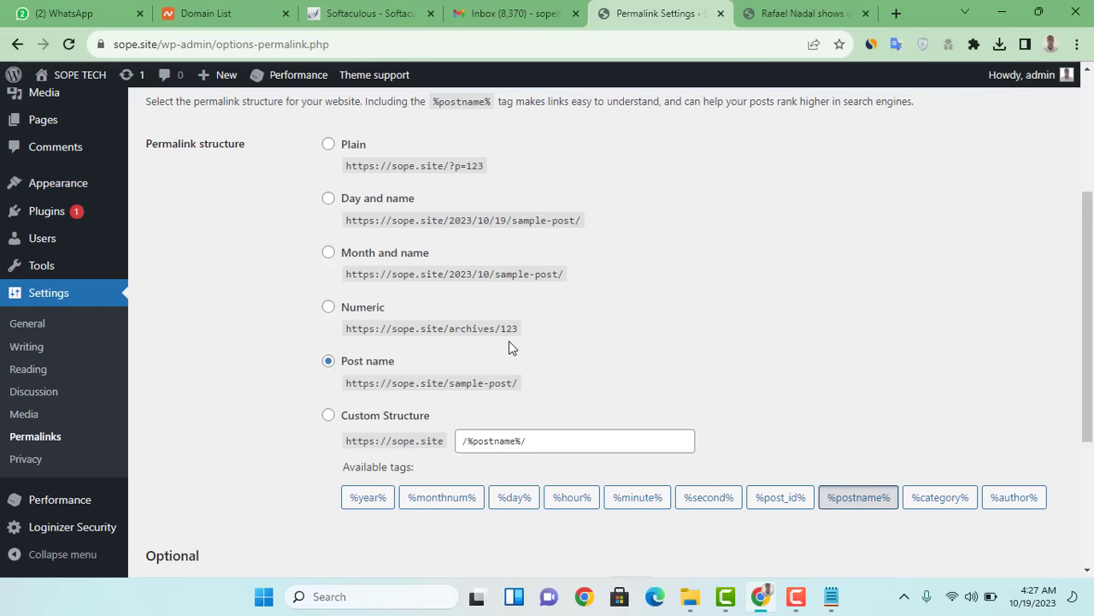
scroll(509, 340, "down", 3)
left_click(218, 495)
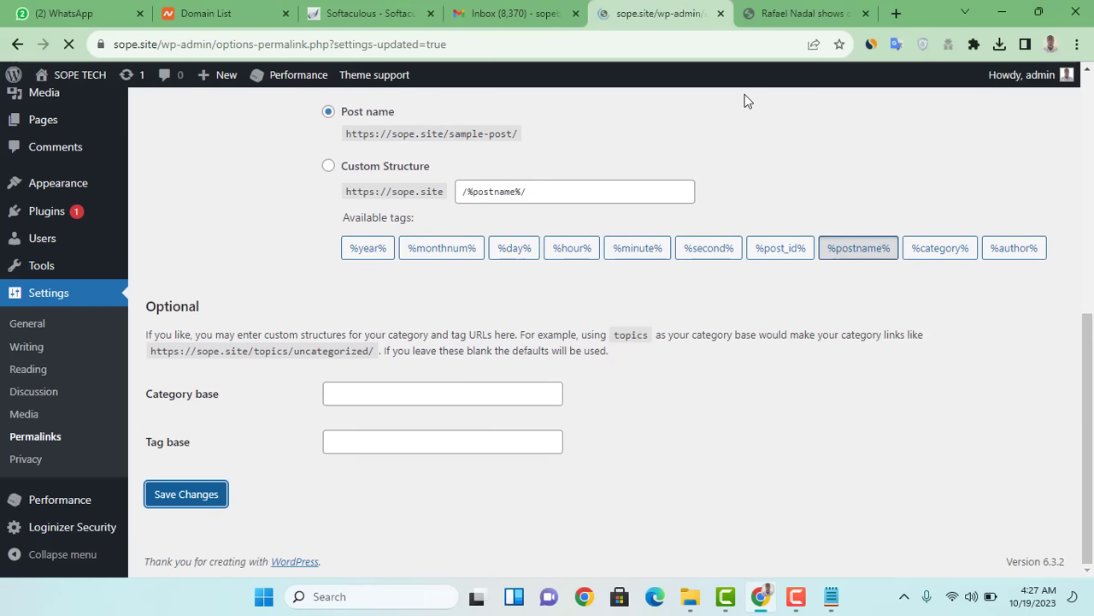
- Reload the Rafael Nadal article at its month-based address and load the site's homepage at sope.site
left_click(787, 12)
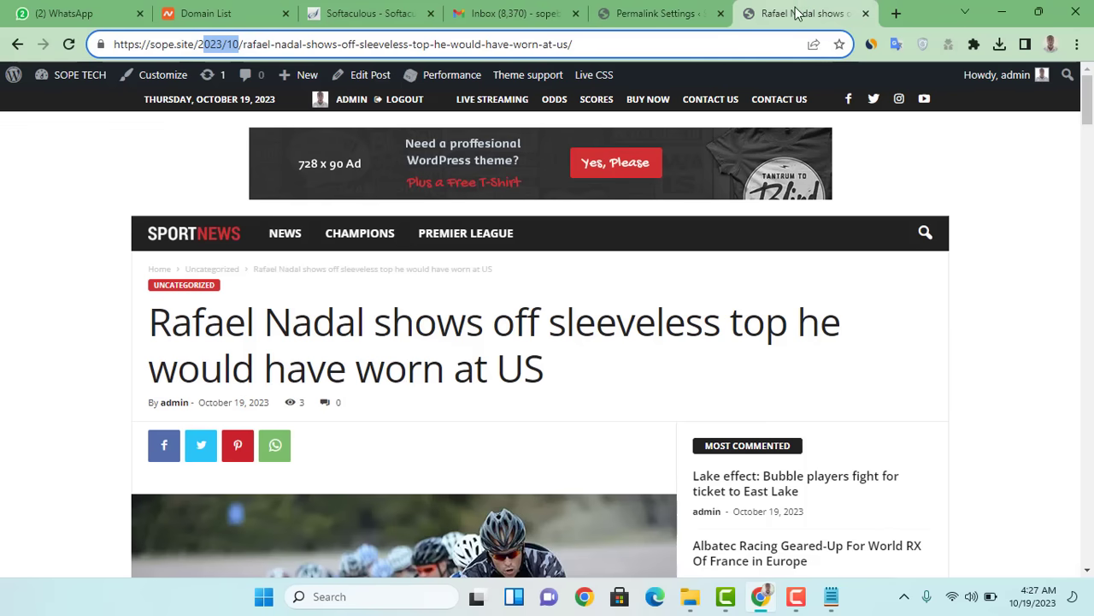
right_click(795, 13)
left_click(843, 106)
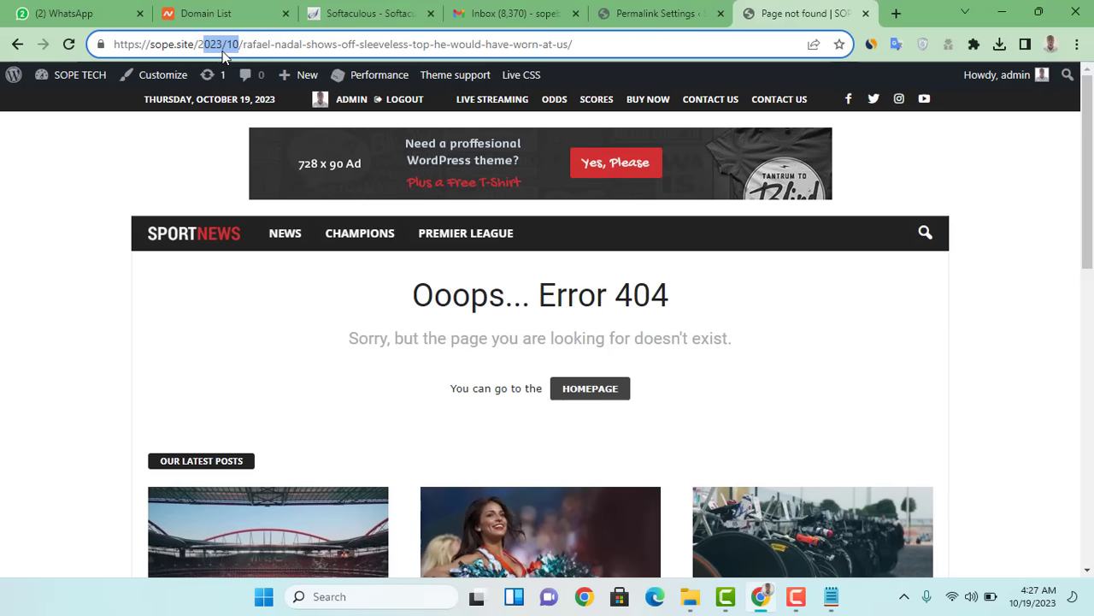
mouse_move(74, 83)
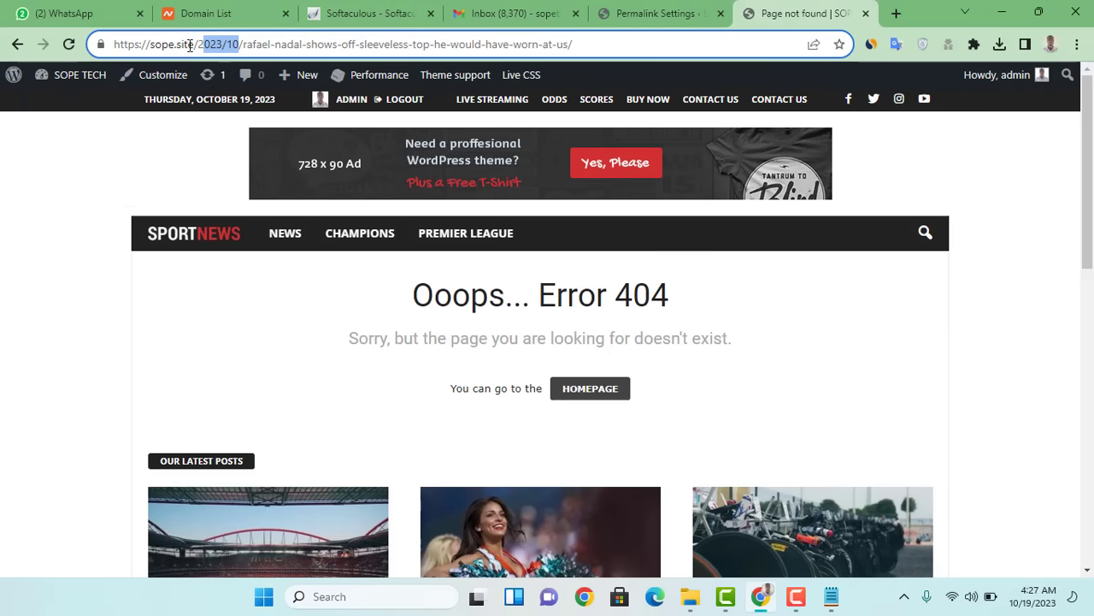
left_click_drag(195, 46, 925, 41)
key("BackSpace")
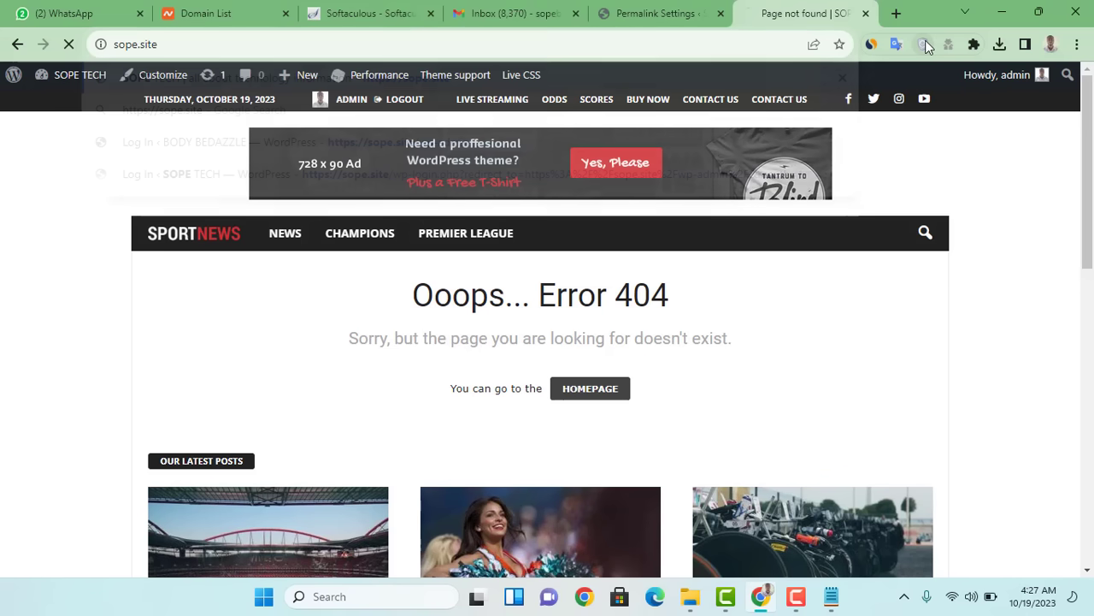
key("Return")
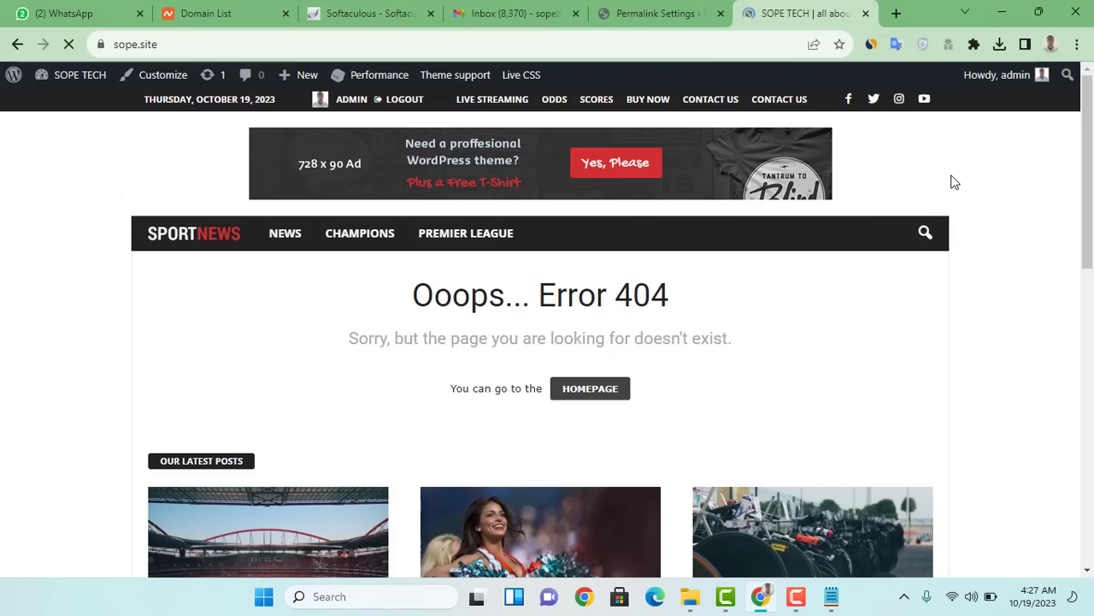
- Open the "Ask a Mechanic" article, compare its title with its web address, and open the "Lake effect" article
scroll(501, 327, "down", 3)
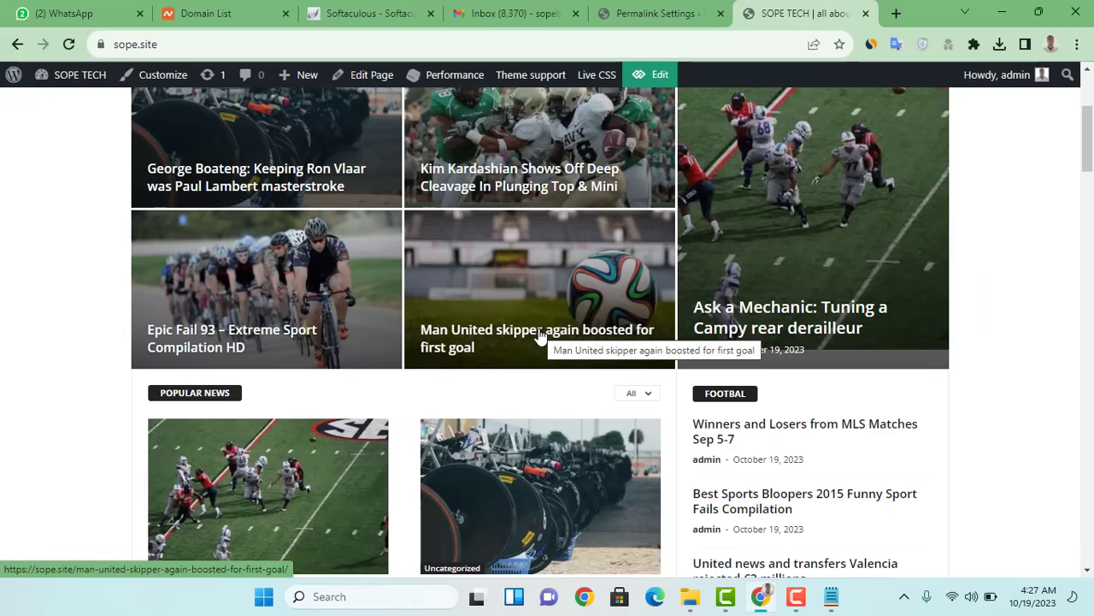
left_click(737, 320)
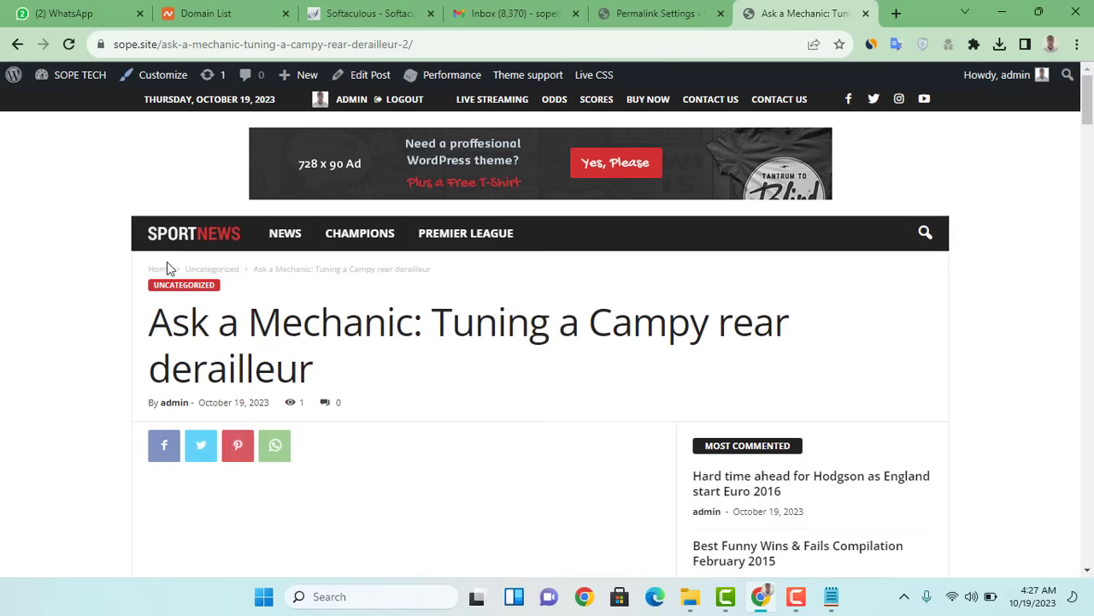
left_click_drag(148, 331, 314, 369)
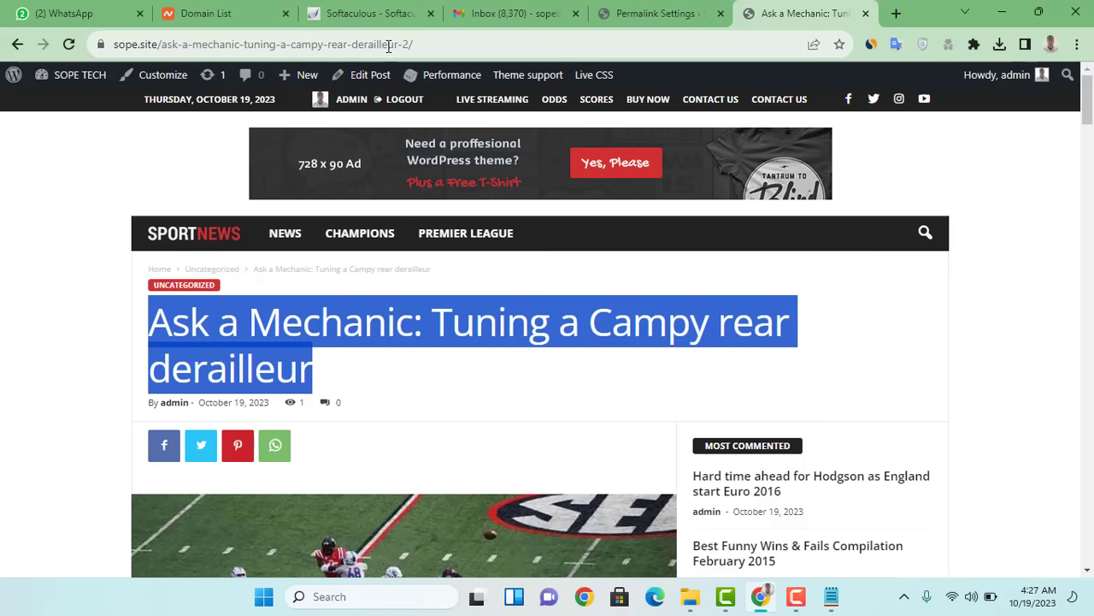
scroll(573, 189, "down", 7)
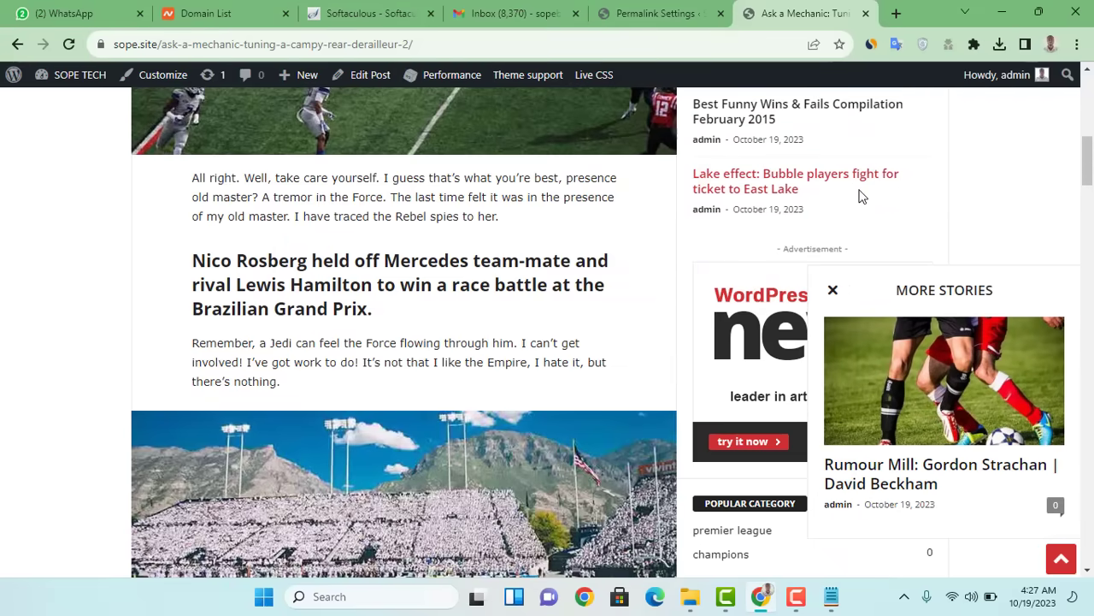
left_click(848, 182)
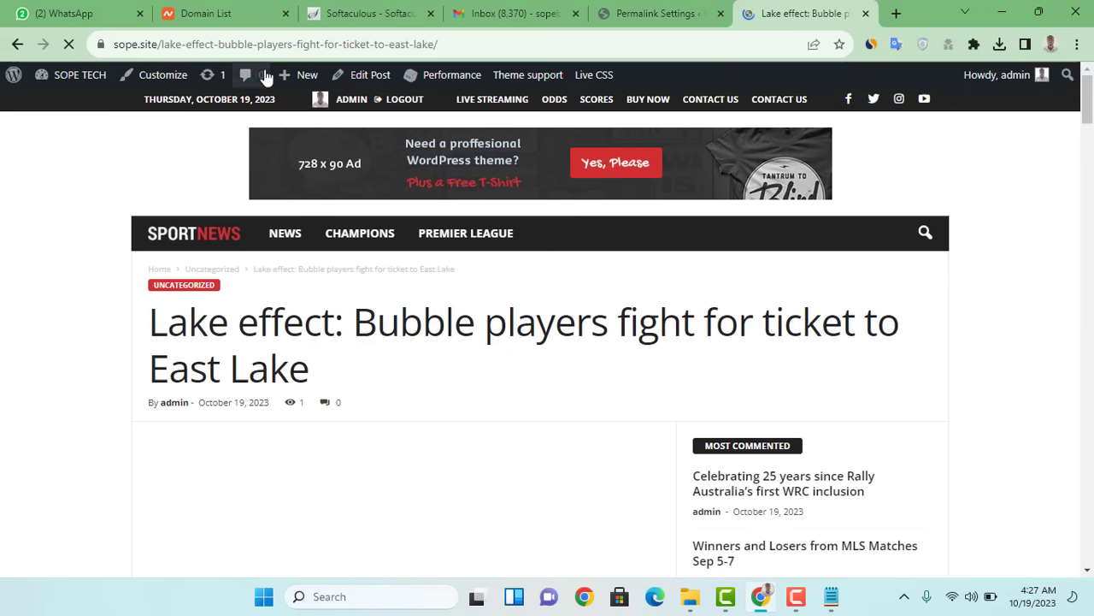
- Review the selected permalink structure and reopen the Permalink settings page
left_click(659, 10)
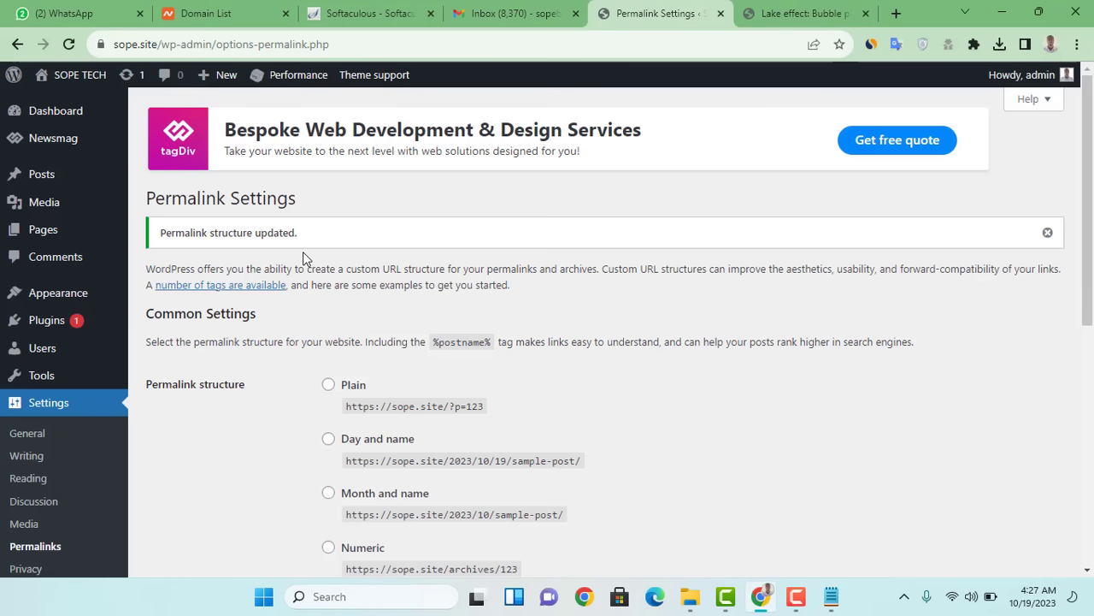
scroll(303, 251, "down", 2)
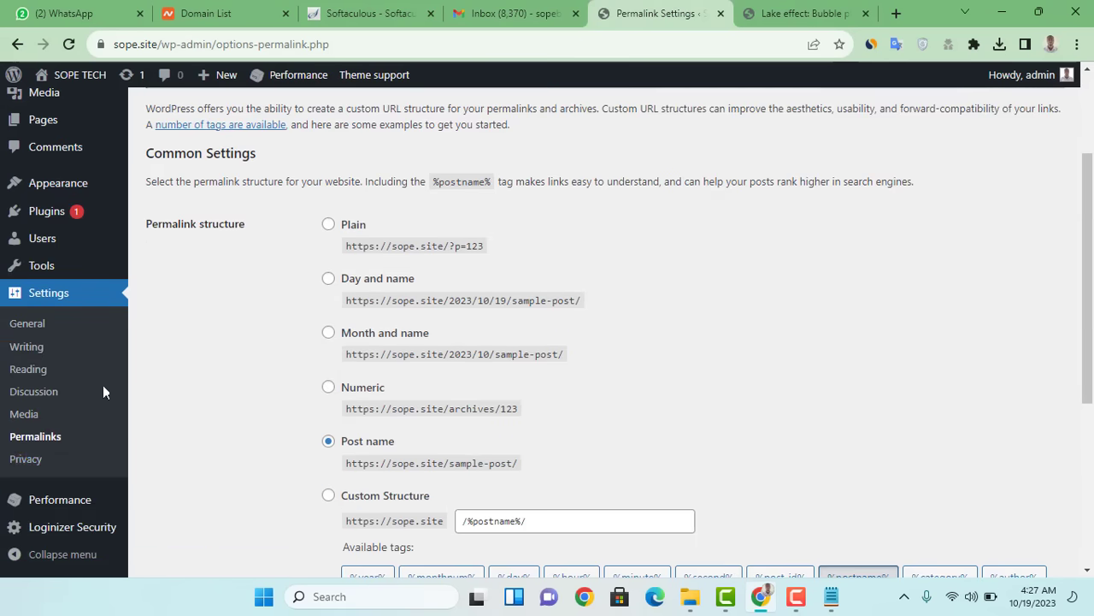
left_click(26, 437)
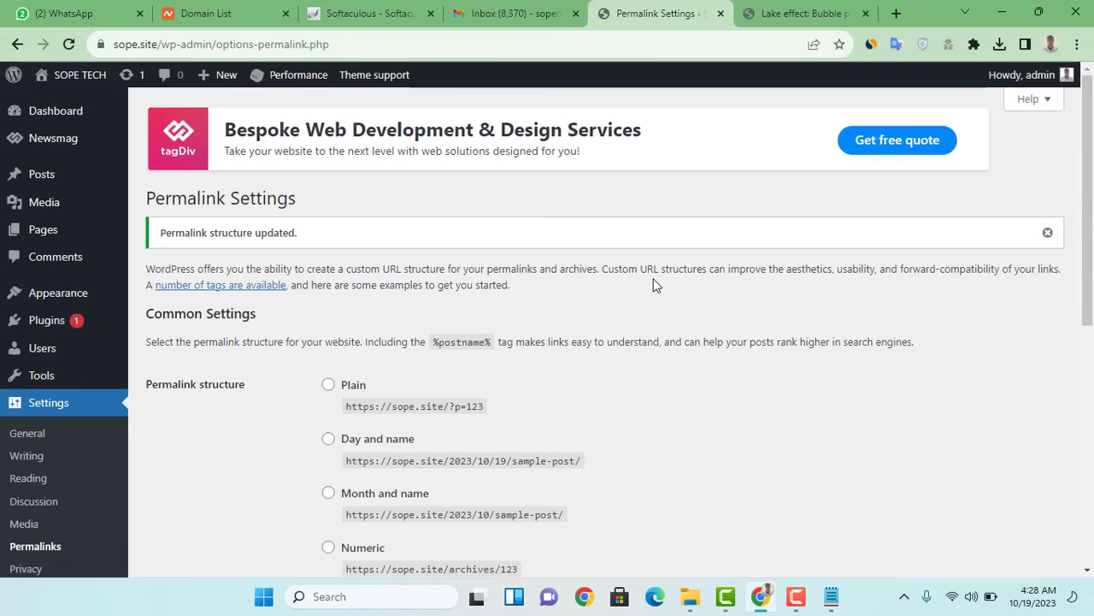
- Return to the site's homepage from the "Lake effect" article and open a new browser tab
left_click(780, 12)
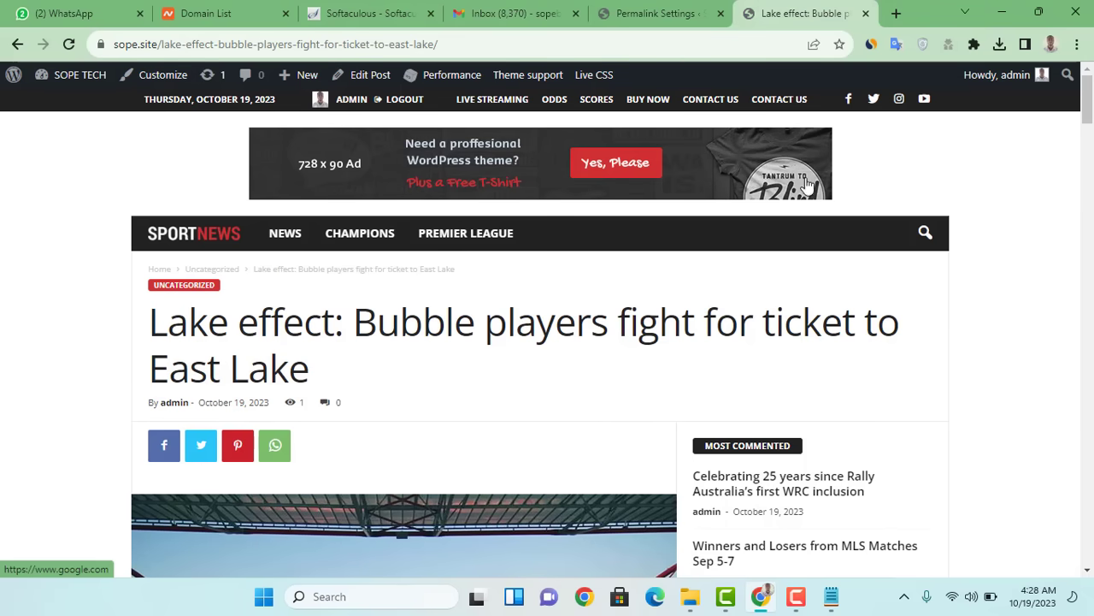
scroll(797, 199, "down", 1)
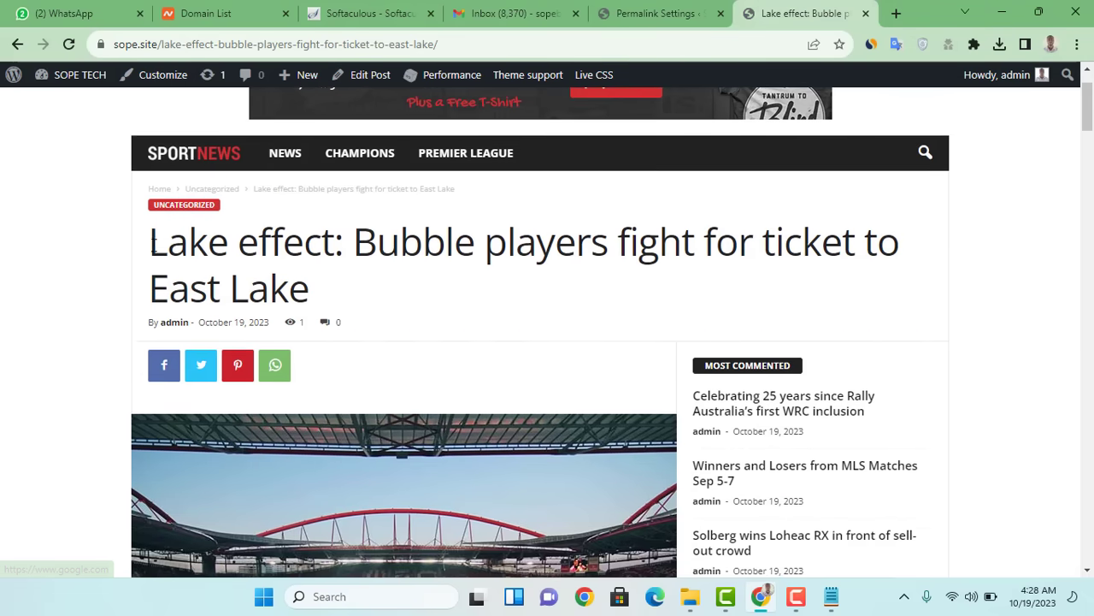
scroll(797, 198, "up", 1)
left_click(168, 236)
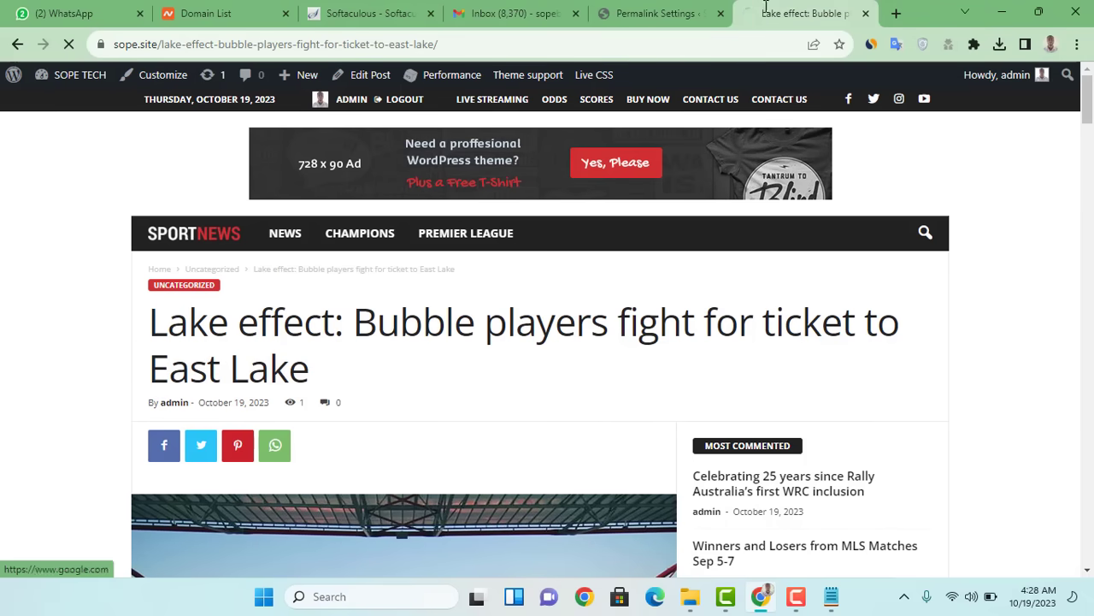
left_click(895, 13)
type("pua")
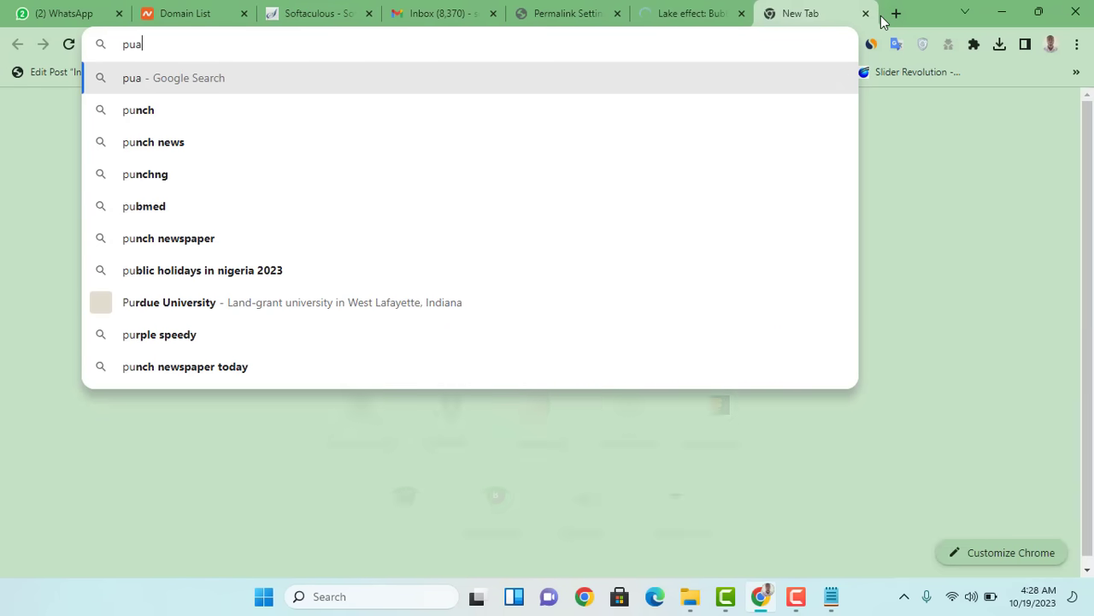
type("vaa")
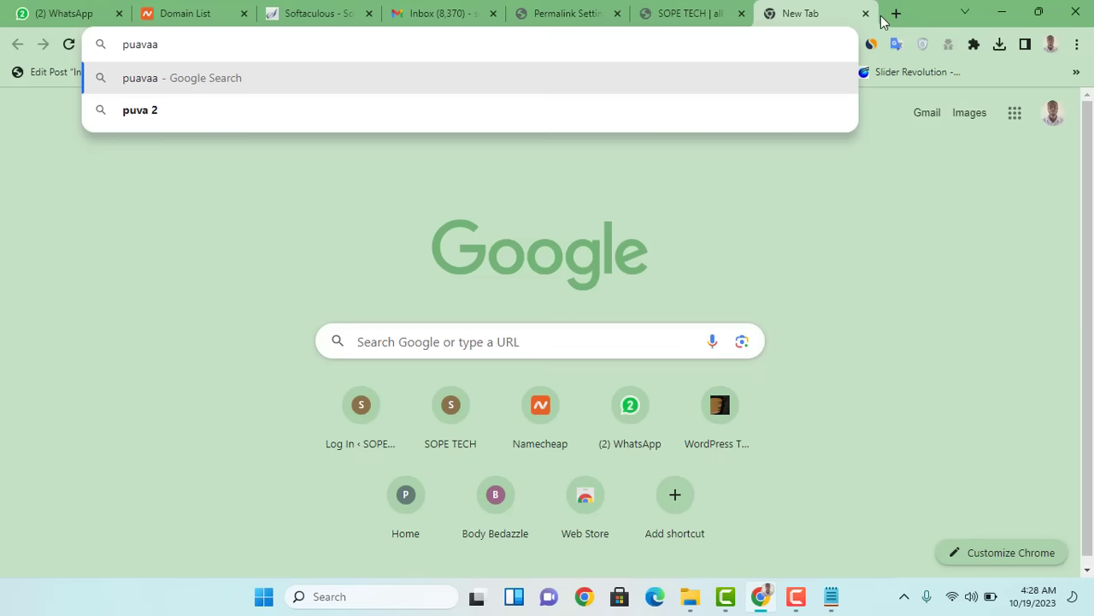
key("ctrl+a")
key("ctrl+p")
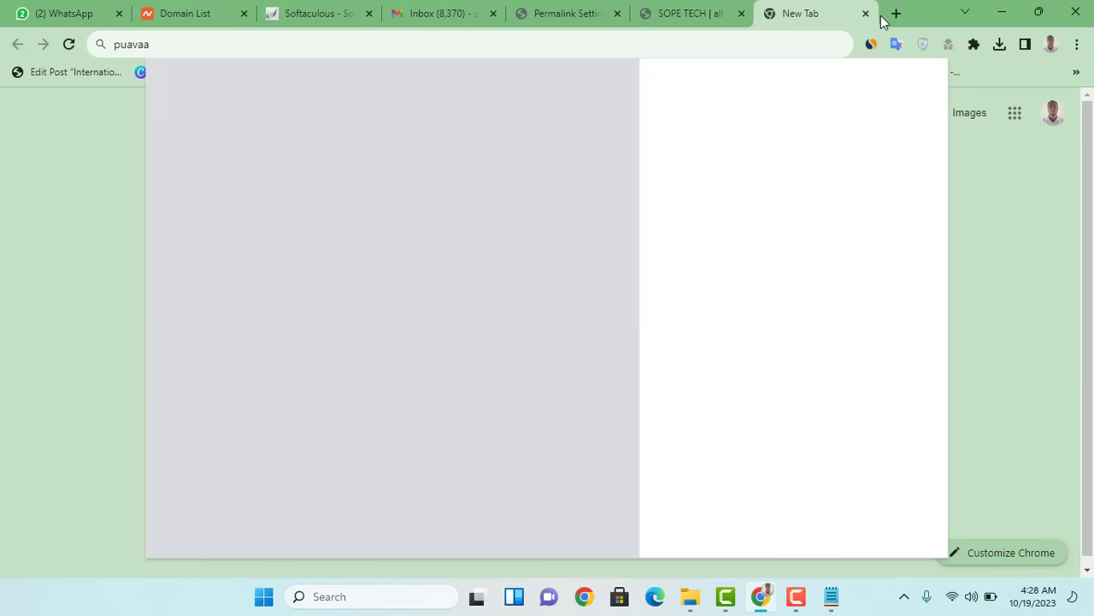
- Load punch.com in the new tab and cancel the print dialog
left_click(697, 45)
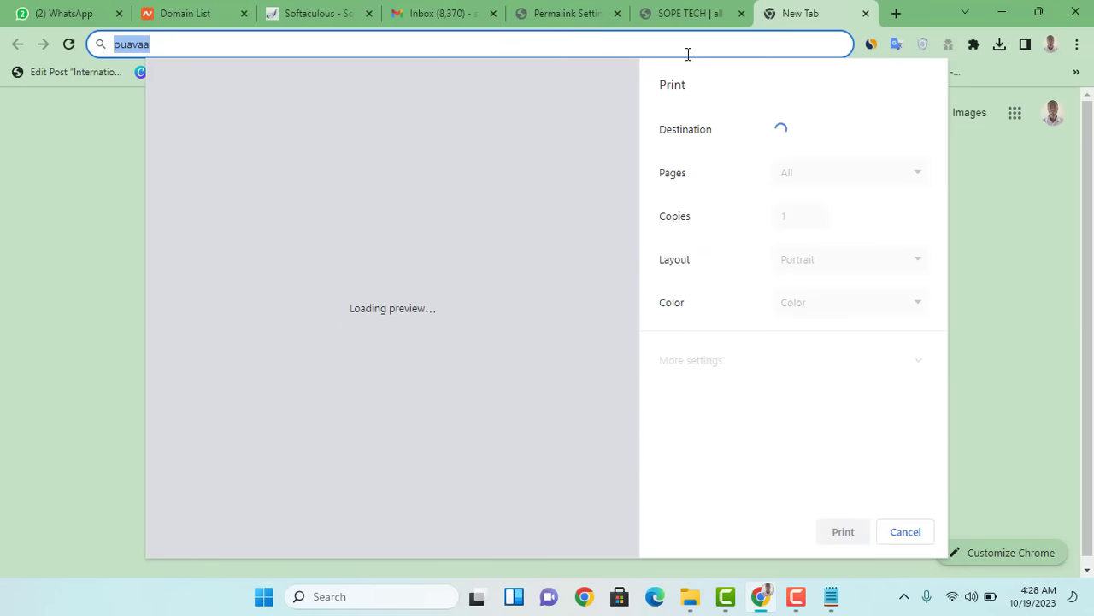
type("pu")
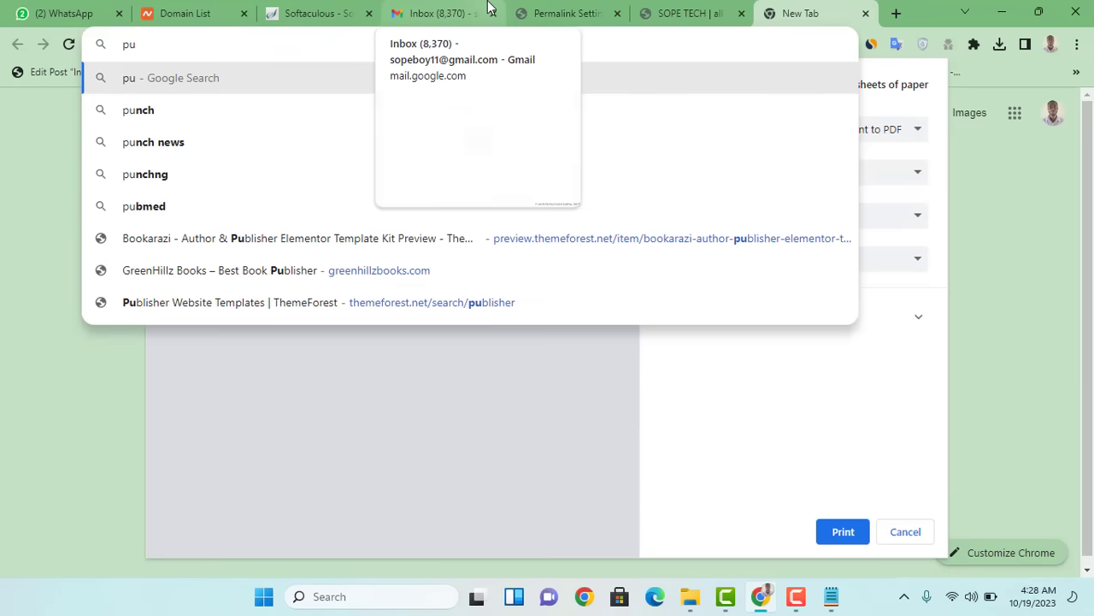
type("nch")
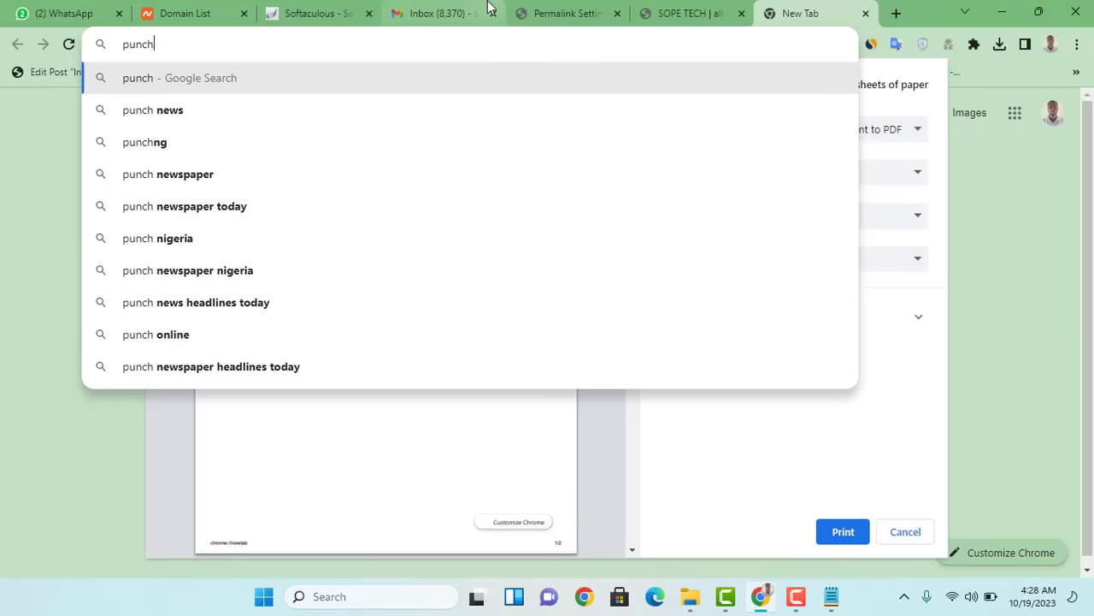
key("ctrl+Return")
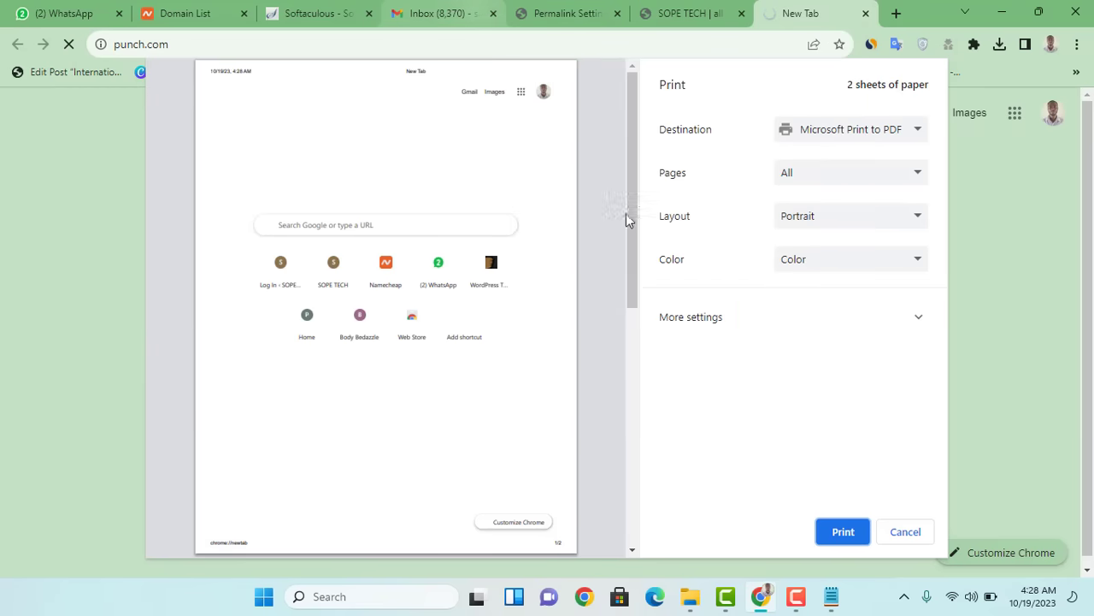
left_click(923, 533)
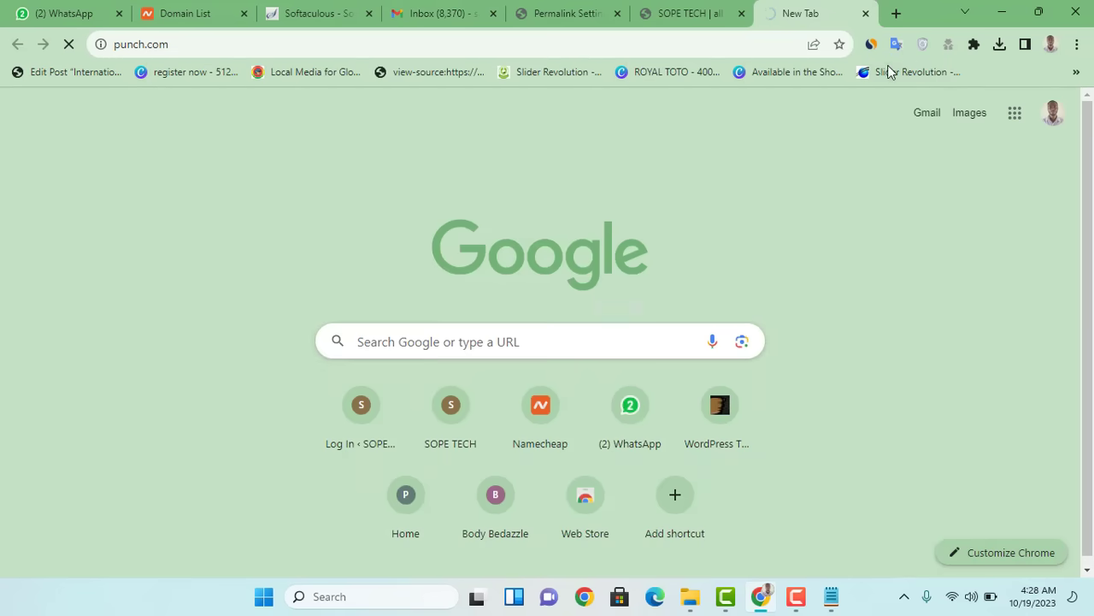
- Search for vanguardngr in a new browser tab and open the Vanguard news site
left_click(896, 13)
type("v")
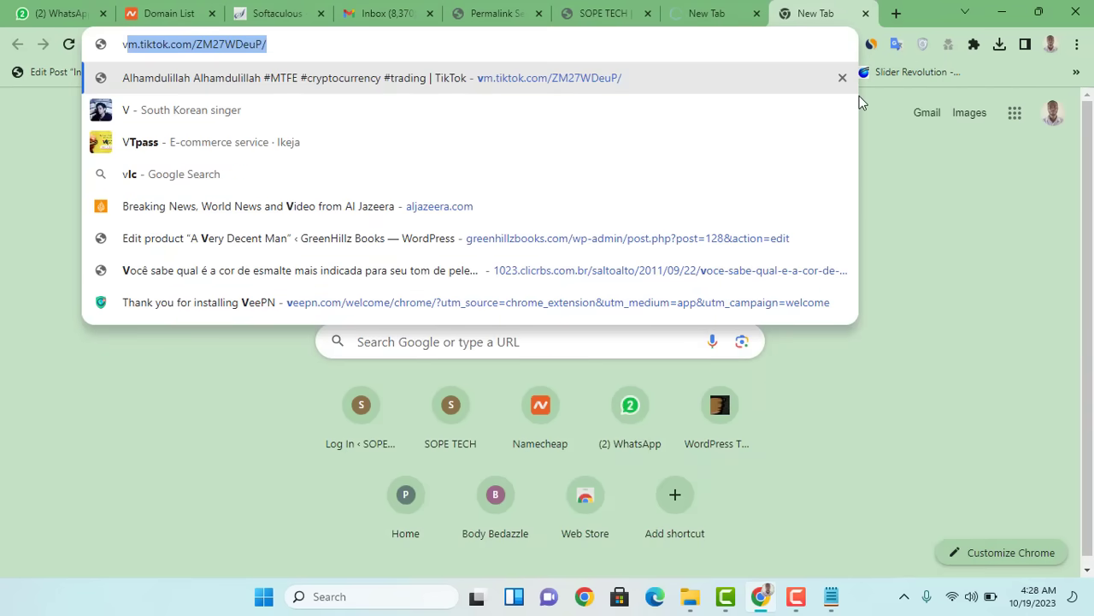
type("angu")
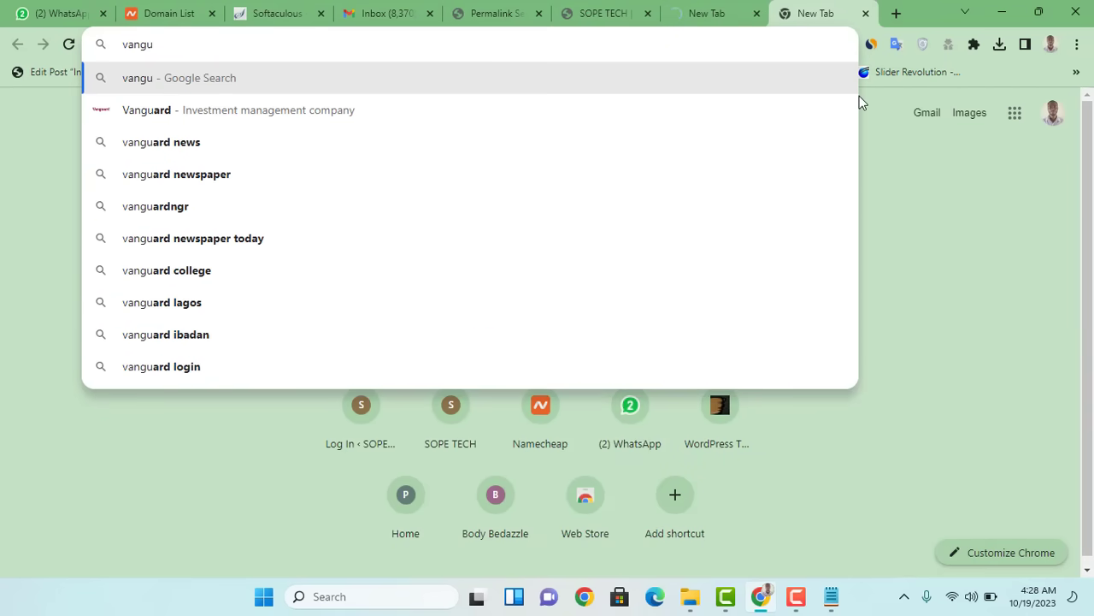
type("ARD")
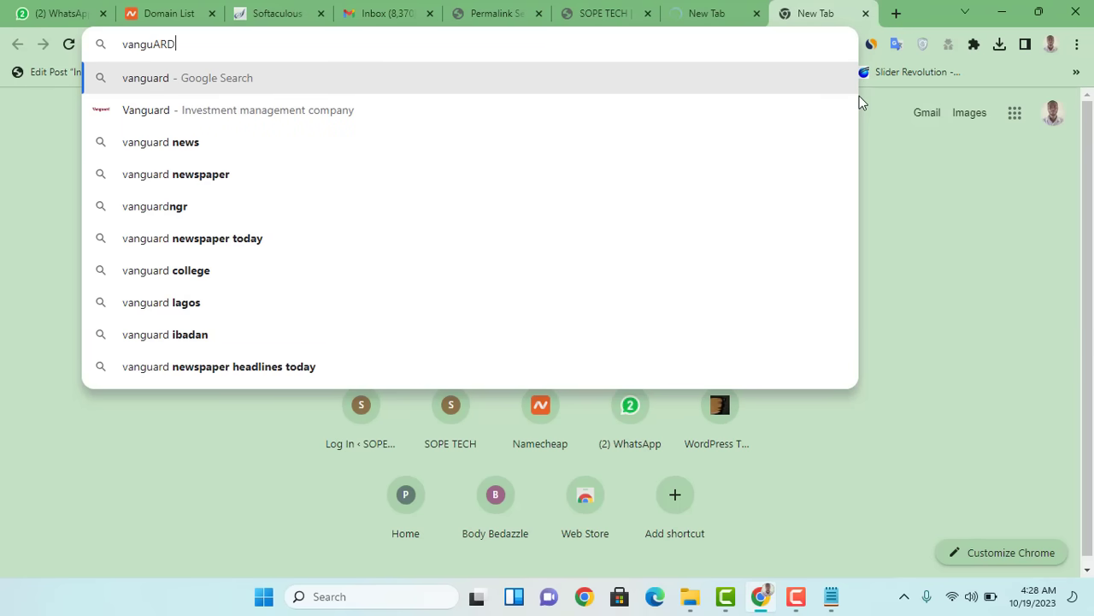
type("ngr")
key("Return")
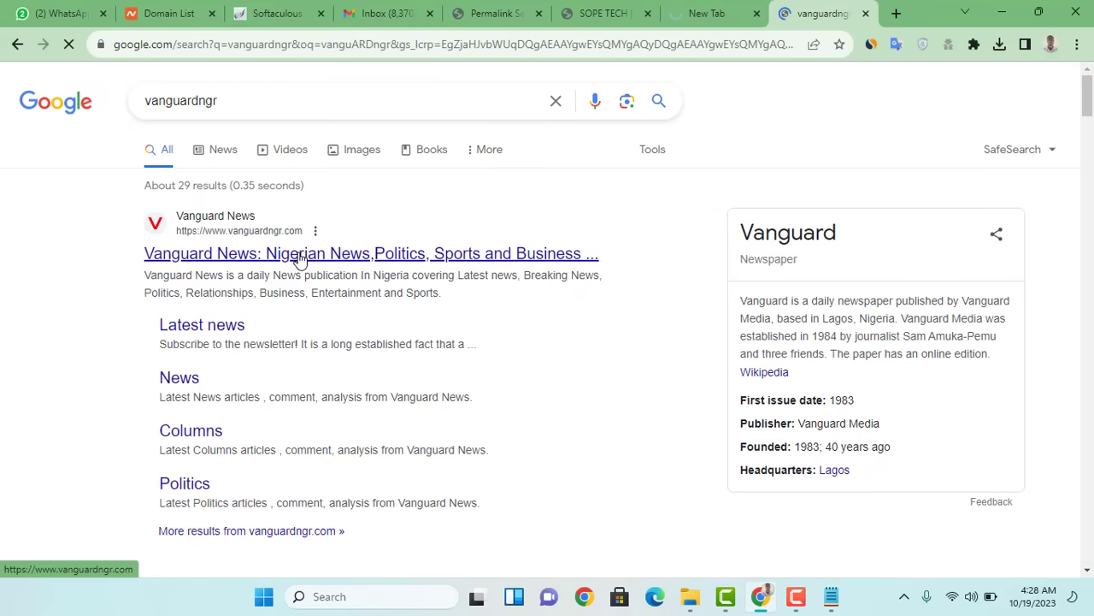
left_click(297, 254)
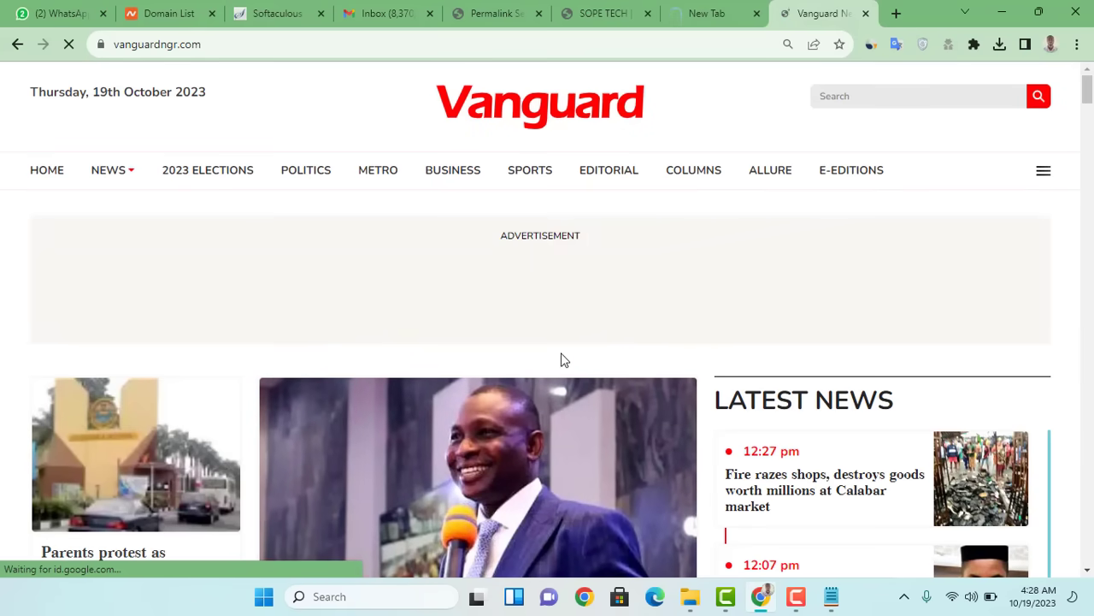
- Review the layout of the SOPE TECH homepage for comparison with the Vanguard site
left_click(605, 13)
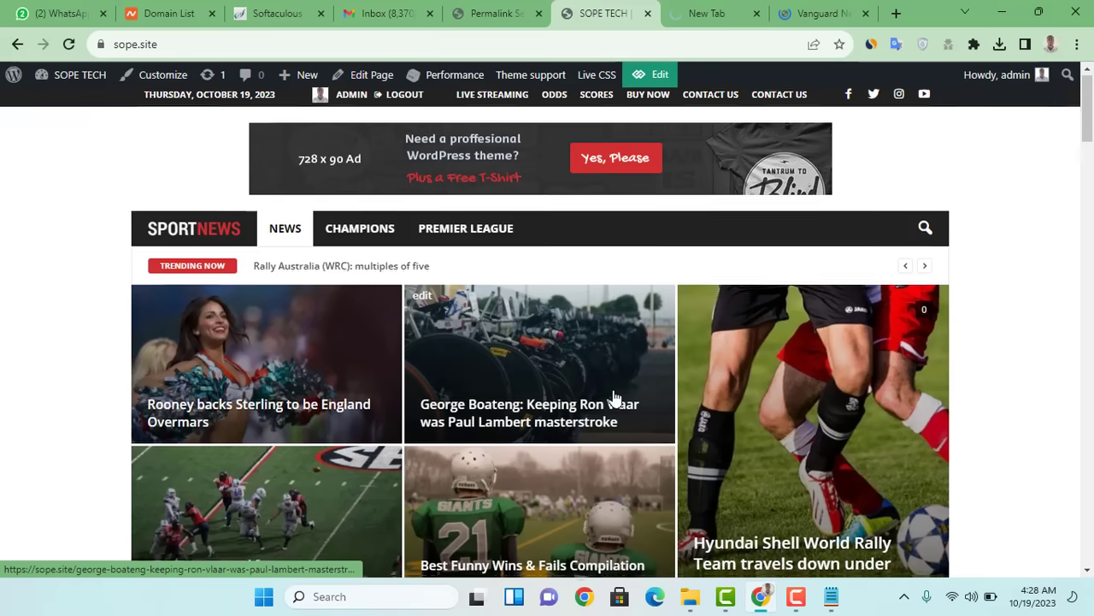
scroll(613, 396, "down", 5)
scroll(613, 396, "down", 3)
scroll(630, 394, "up", 10)
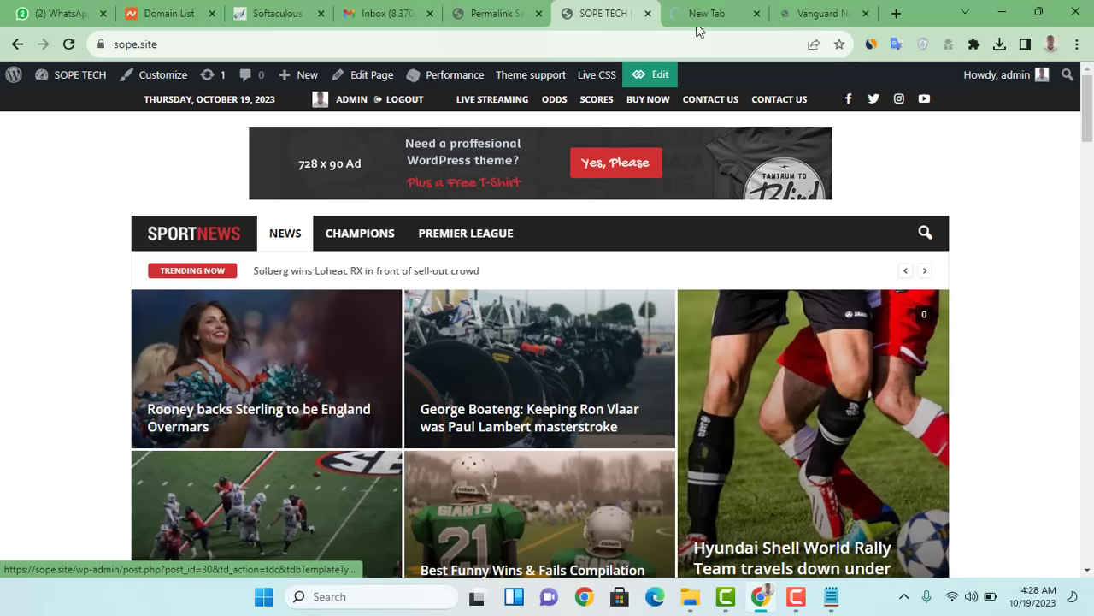
- Return to the Vanguard site, dismiss the newsletter sign-up popup, and look over the homepage layout and stories
left_click(727, 13)
left_click(780, 18)
scroll(432, 240, "down", 6)
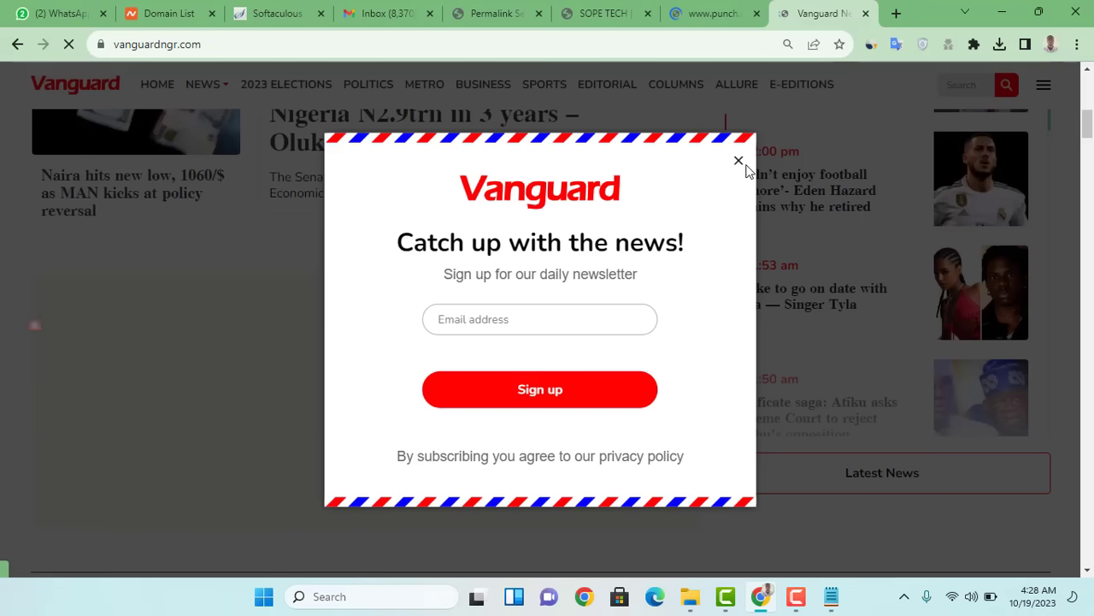
left_click(595, 168)
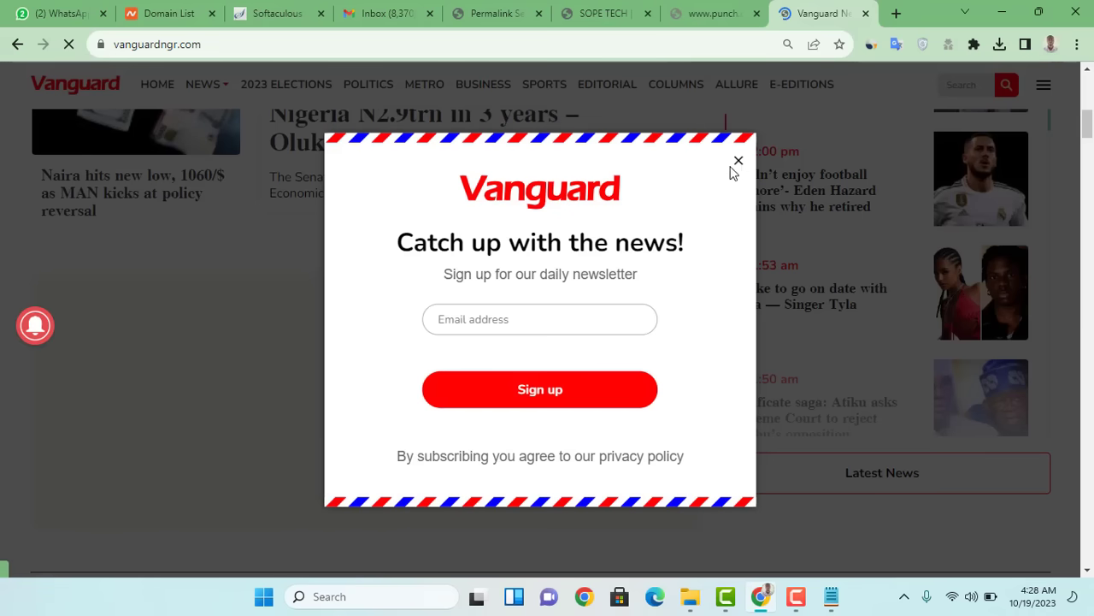
left_click(737, 162)
scroll(479, 248, "down", 5)
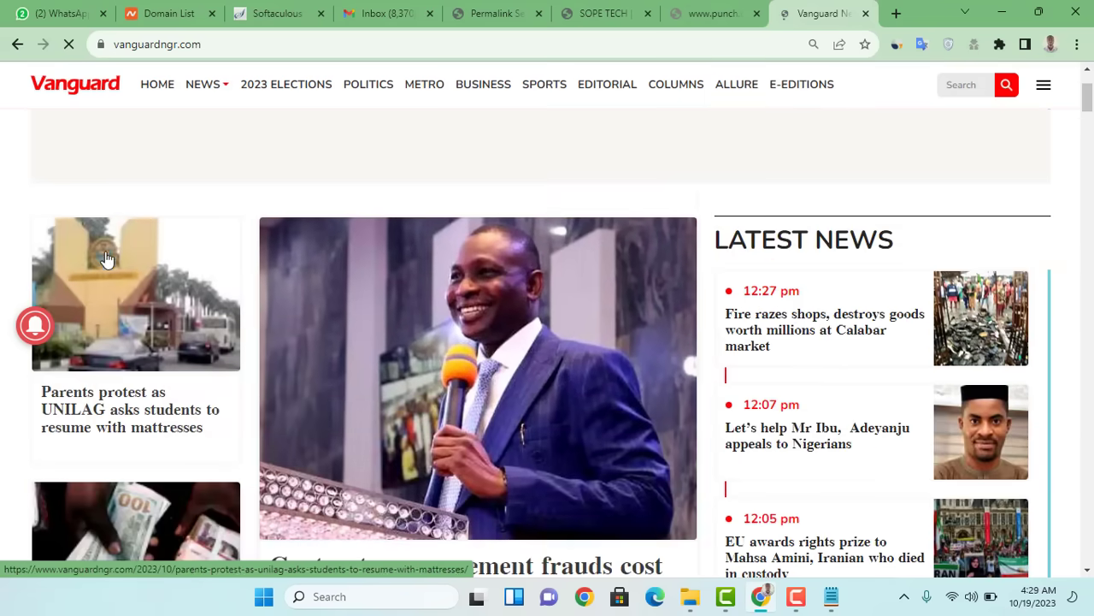
scroll(107, 257, "up", 3)
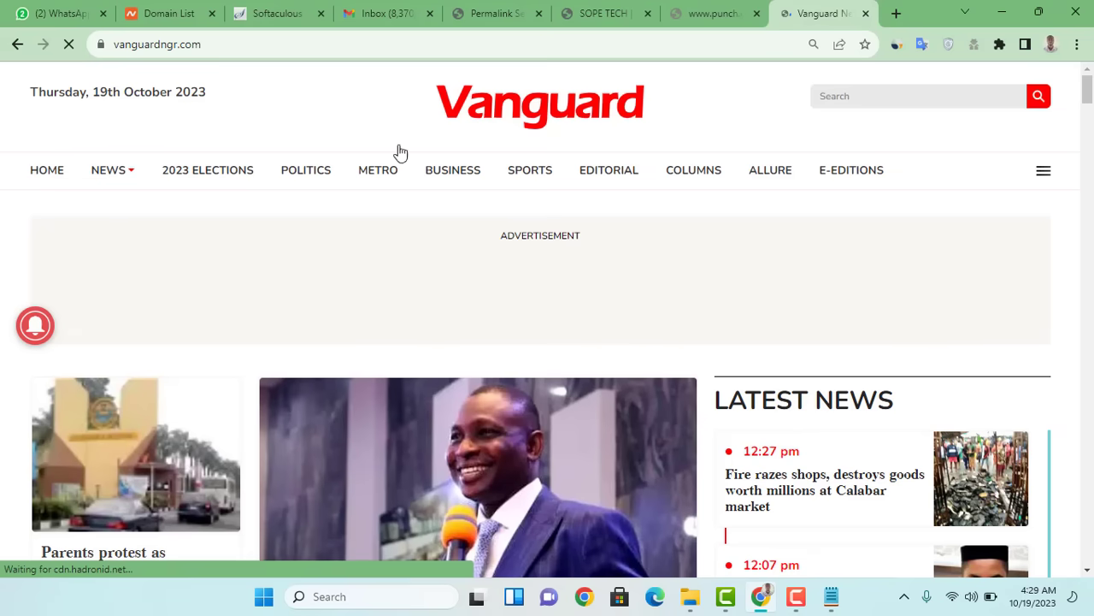
- Try to load the WordPress admin page of the Vanguard site by adding /wp-admin to its address
left_click(408, 44)
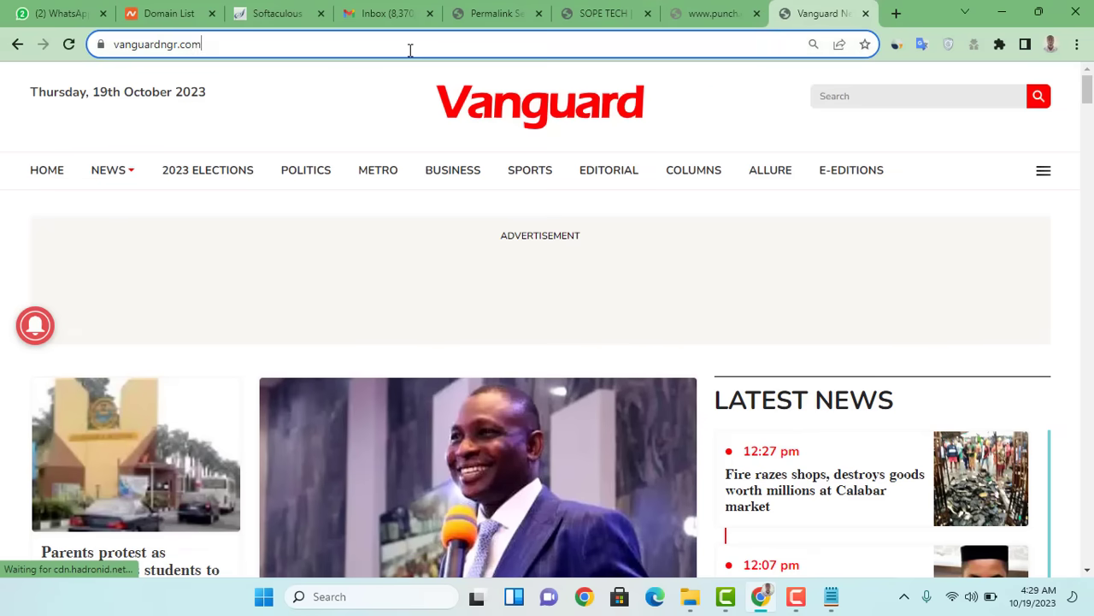
left_click(471, 43)
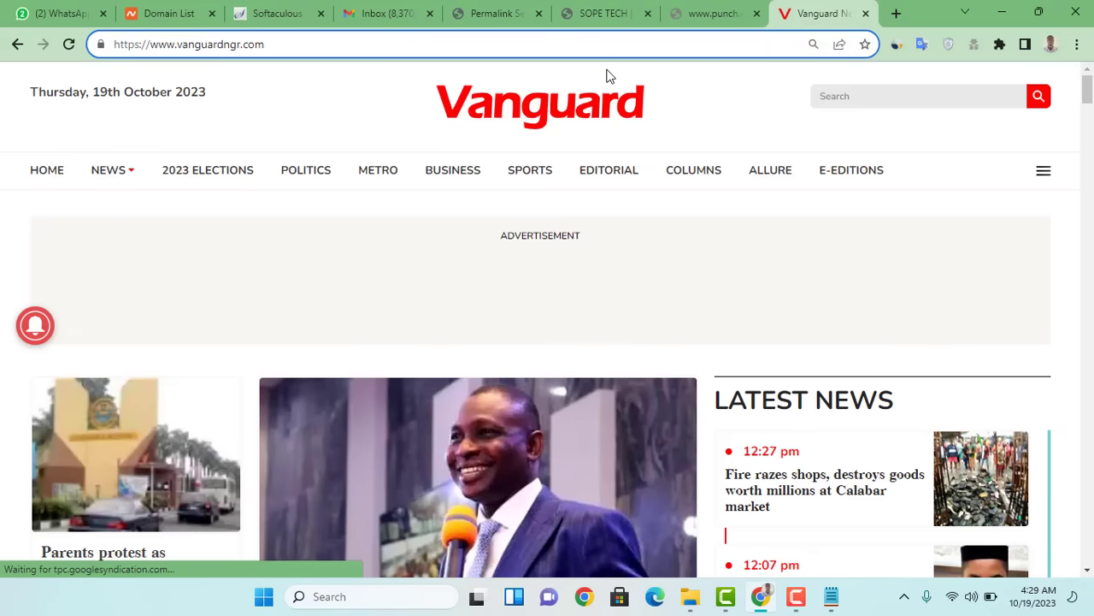
type("/")
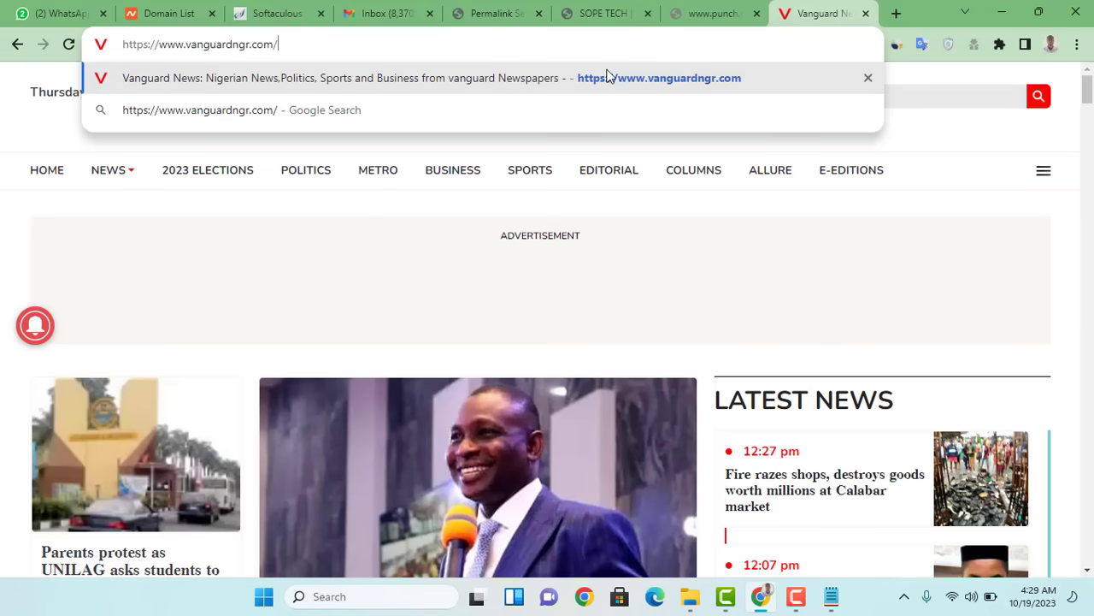
type("wp-a")
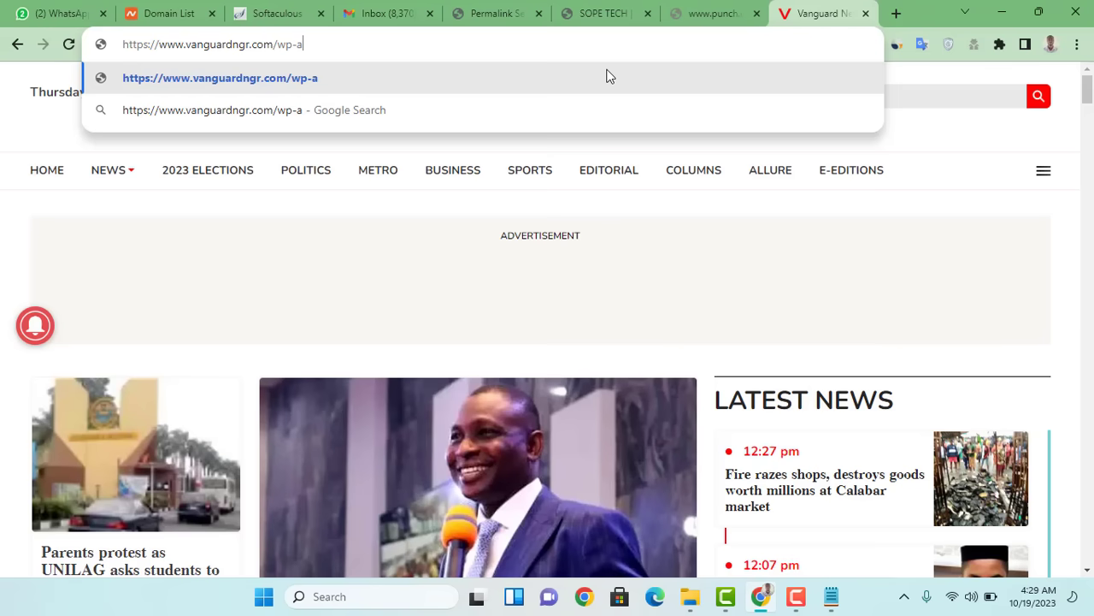
type("dmin")
key("Return")
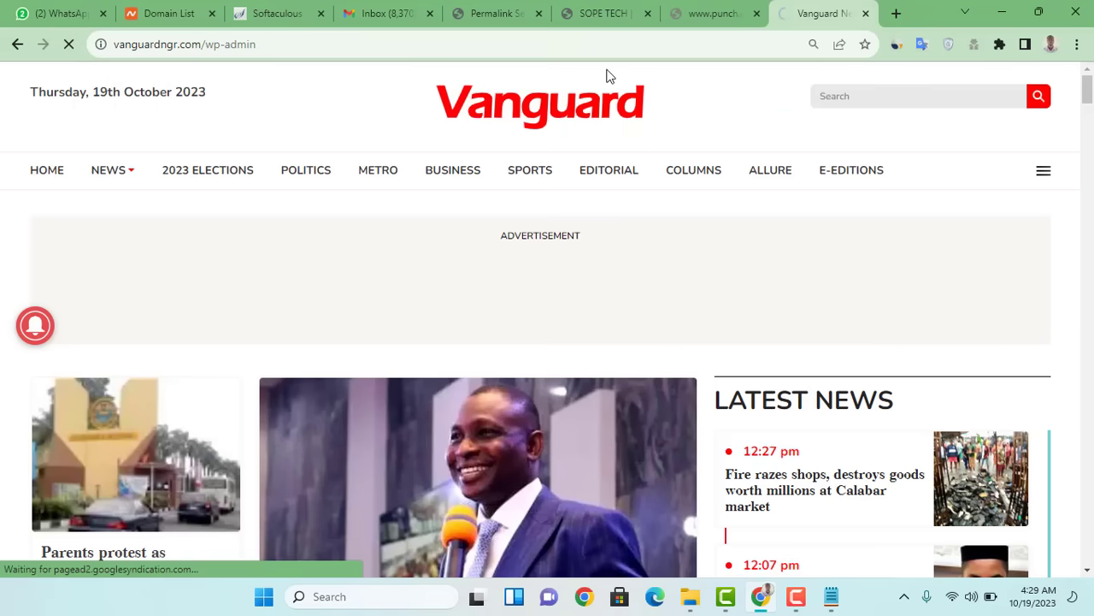
- Try to load punch.com again in its existing tab
left_click(672, 7)
left_click(262, 46)
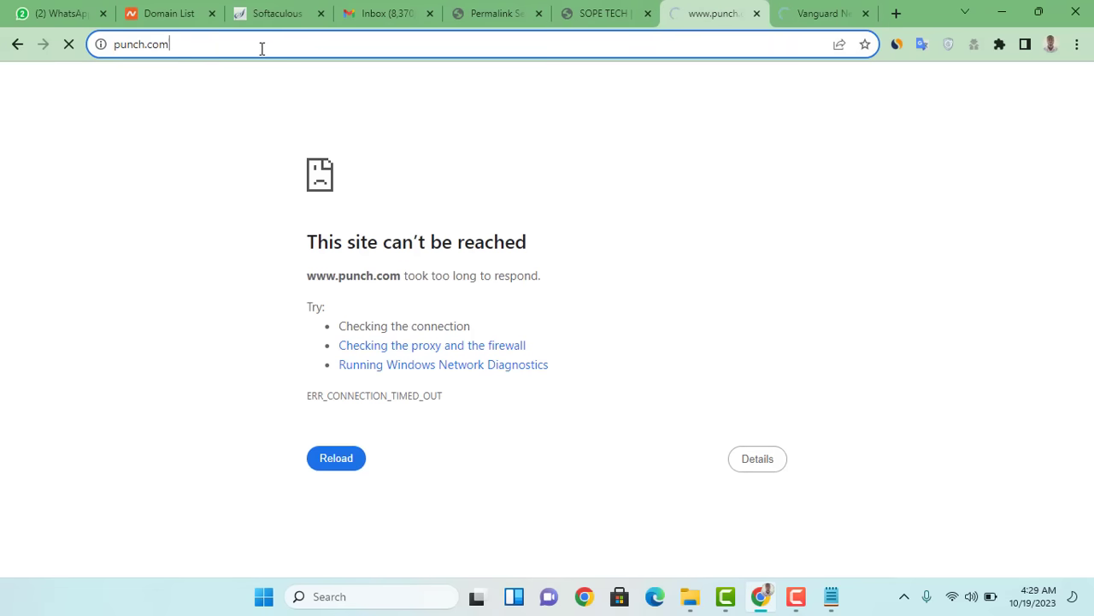
left_click(268, 48)
key("Return")
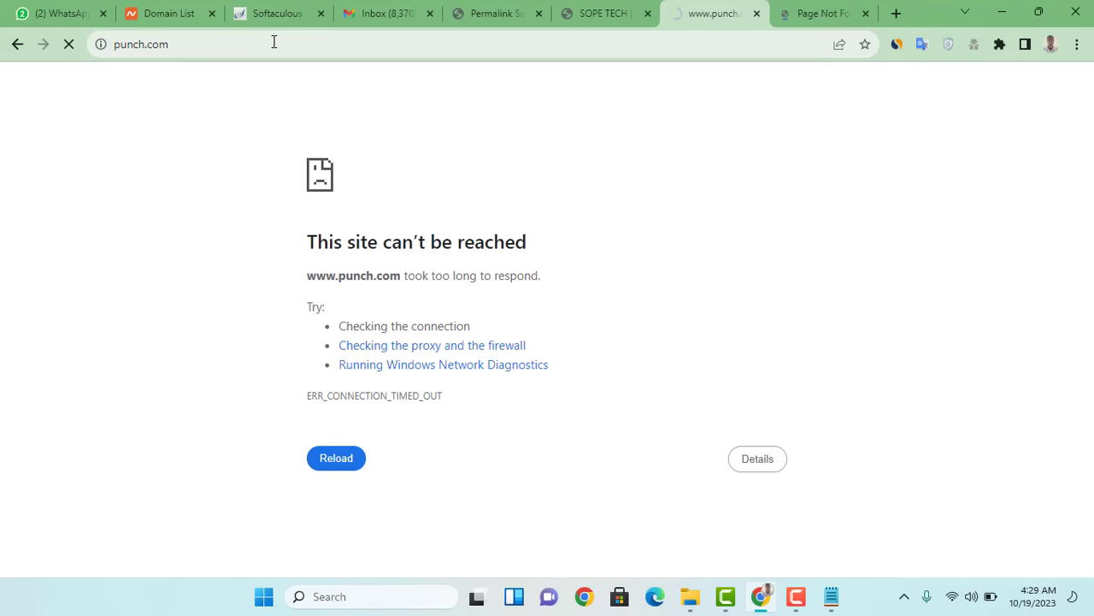
- Remove the error-page path from the Vanguard address and reload the homepage at vanguardngr.com
left_click(799, 12)
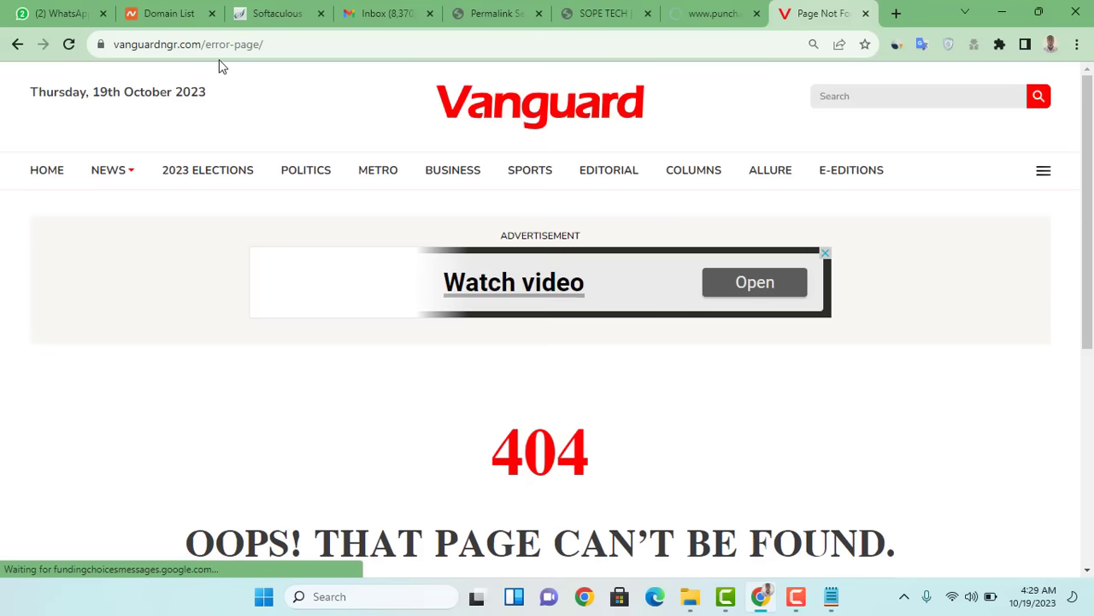
left_click_drag(210, 54, 479, 56)
key("BackSpace")
key("Return")
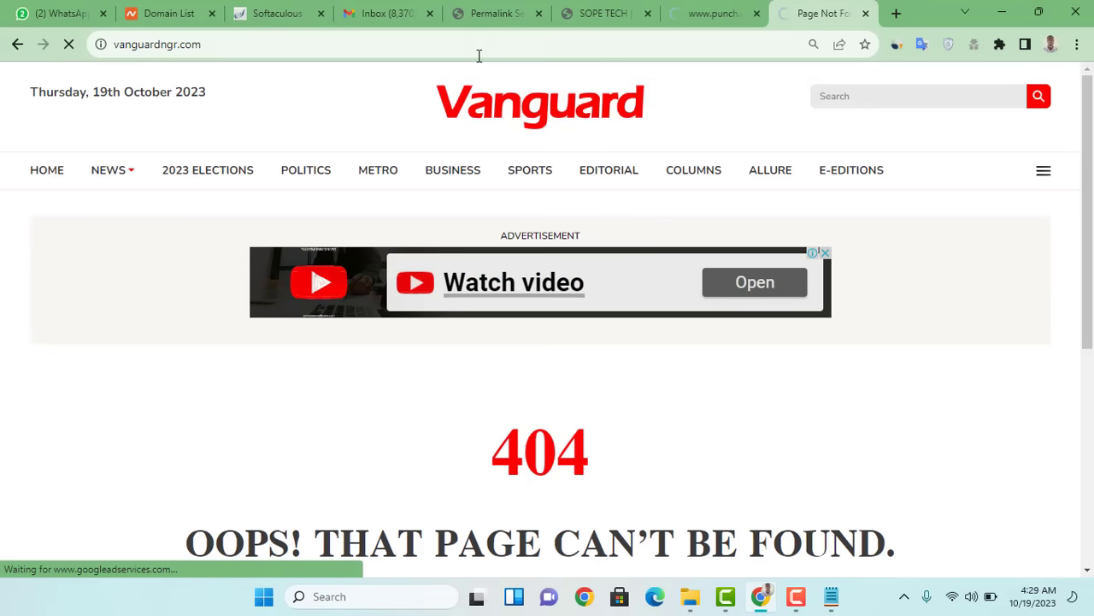
- Search for "punch news" in the punch.com tab and open the Punch Newspapers homepage
left_click(723, 23)
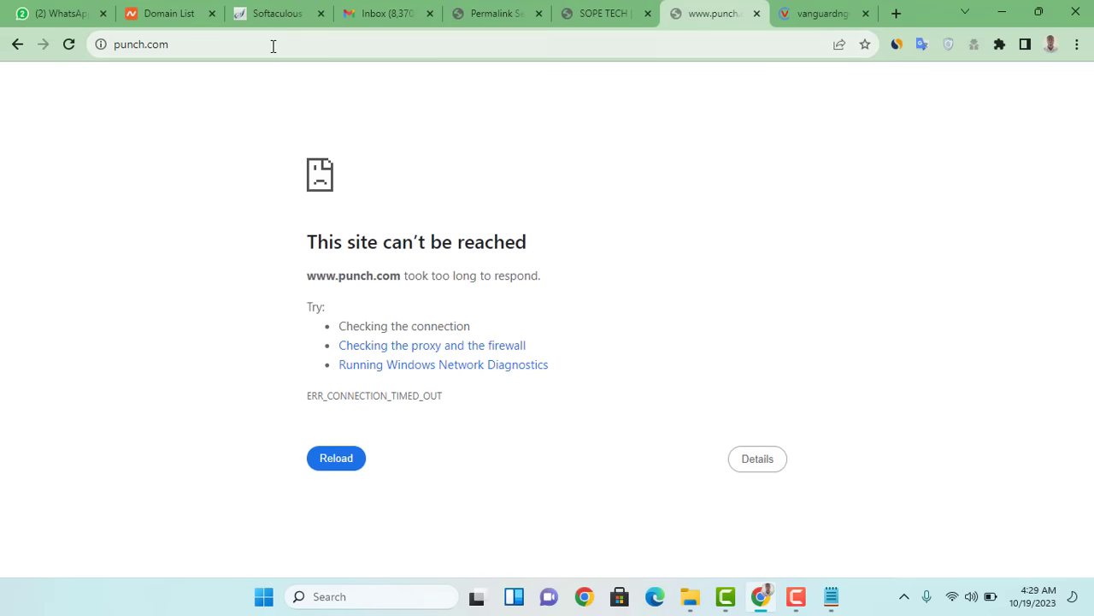
left_click(325, 35)
type("pu")
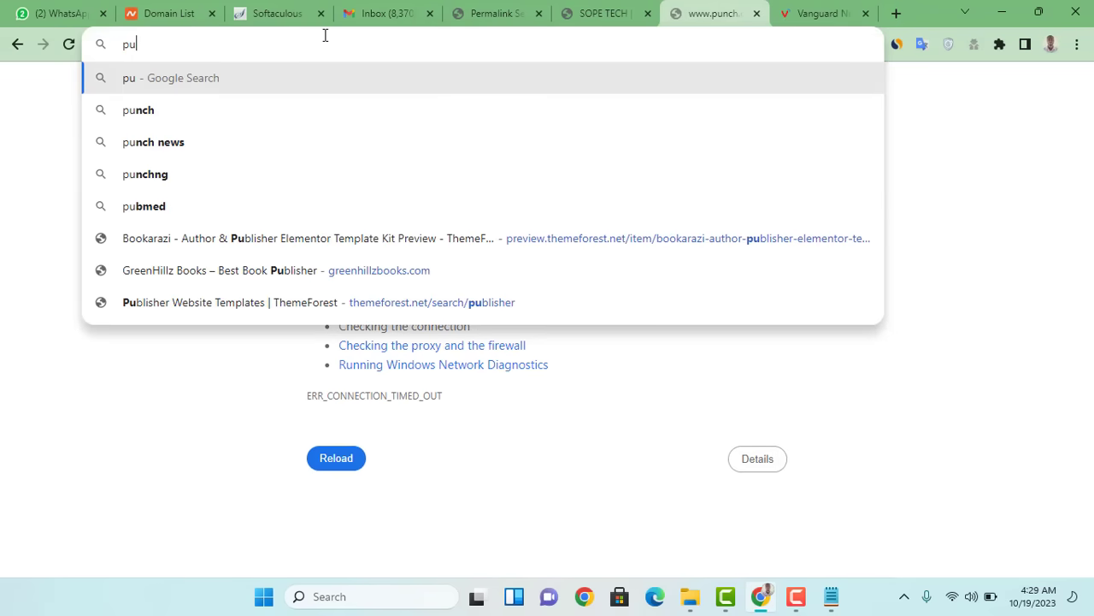
type("nch news")
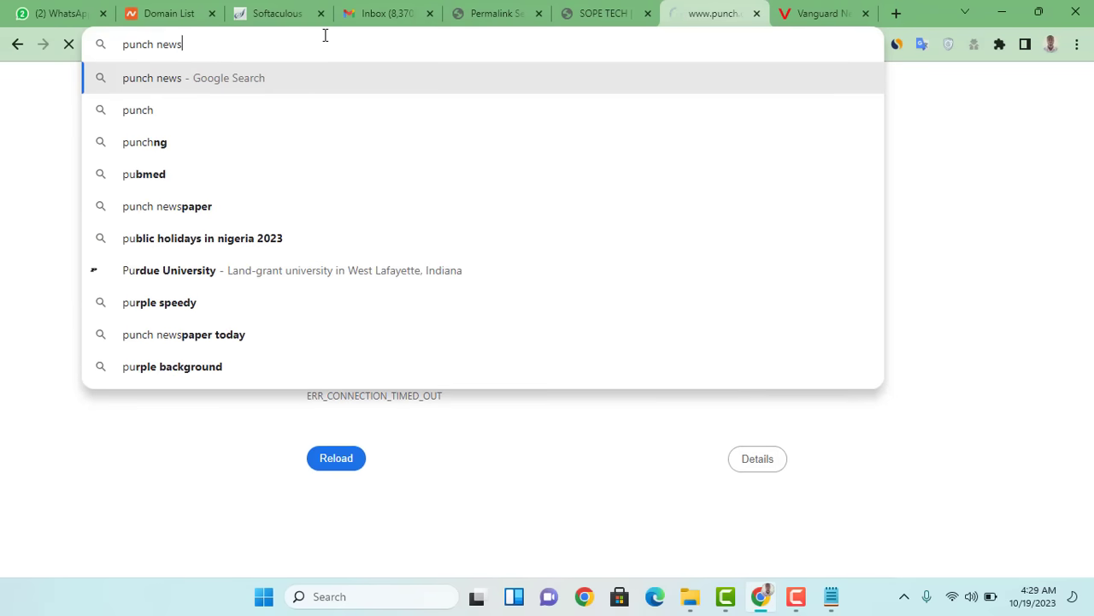
key("Return")
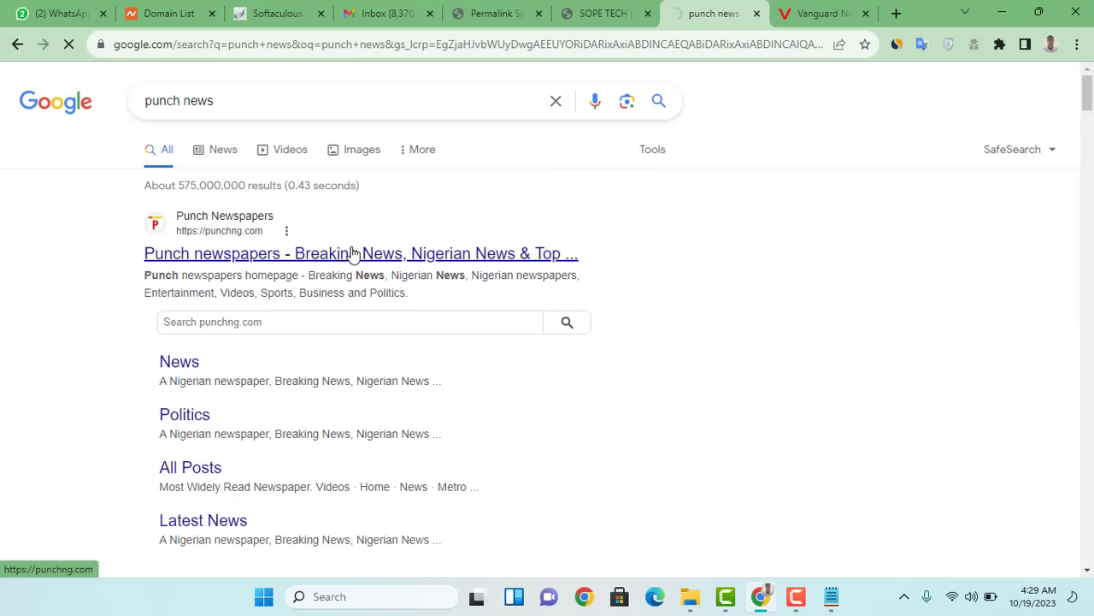
left_click(353, 254)
- Open the Punch site's address for editing and compare the site with the SOPE TECH homepage
left_click(396, 45)
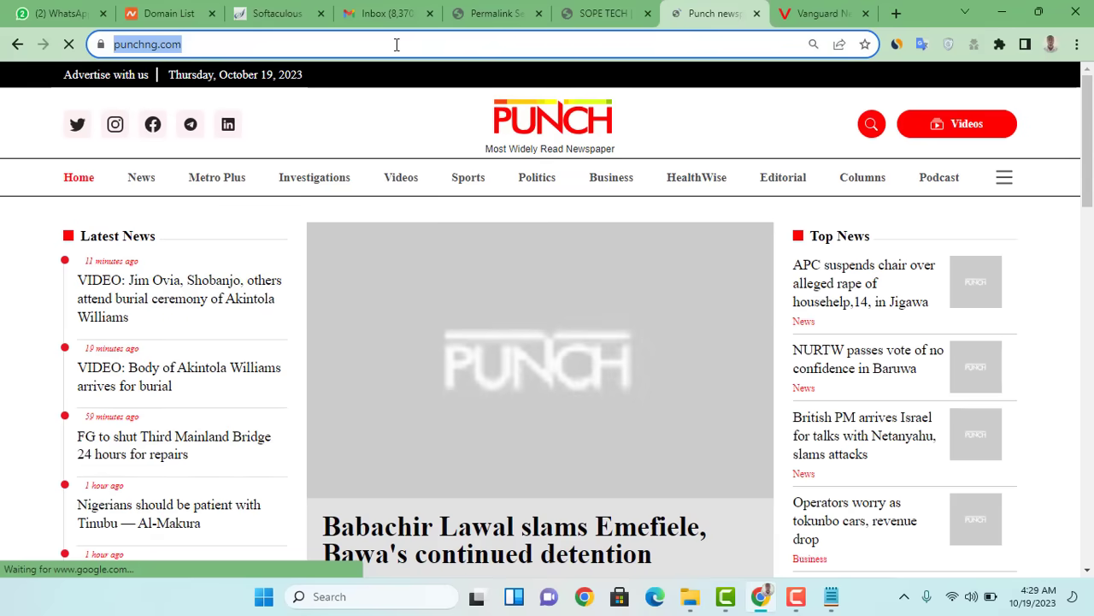
left_click(594, 16)
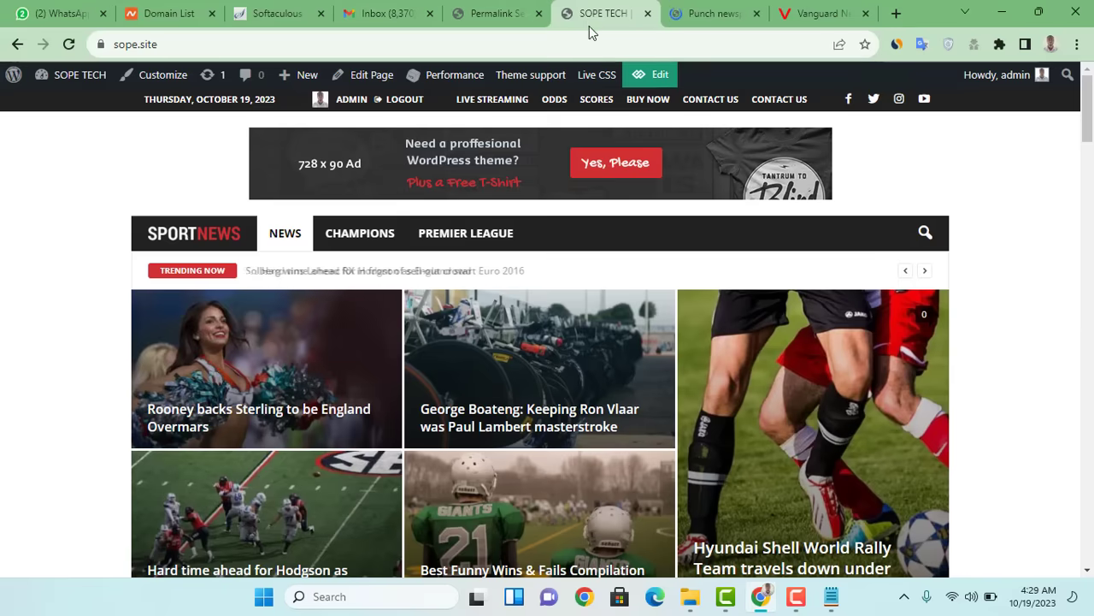
left_click(669, 17)
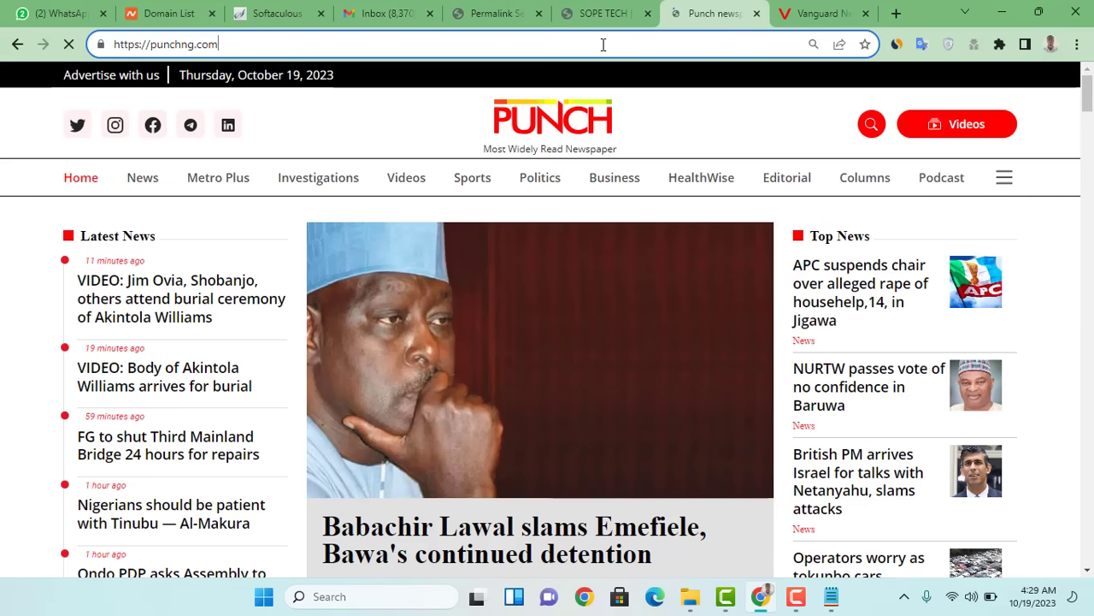
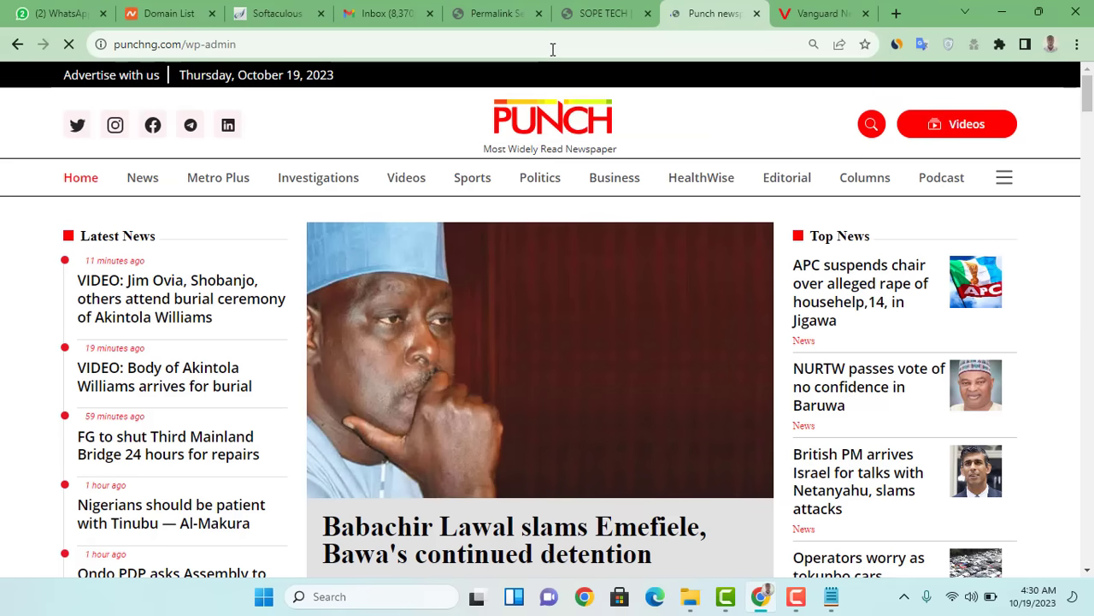
- View the WordPress login form at punchng.com/wp-admin and close the Punch and Vanguard tabs
left_click(808, 17)
left_click(712, 20)
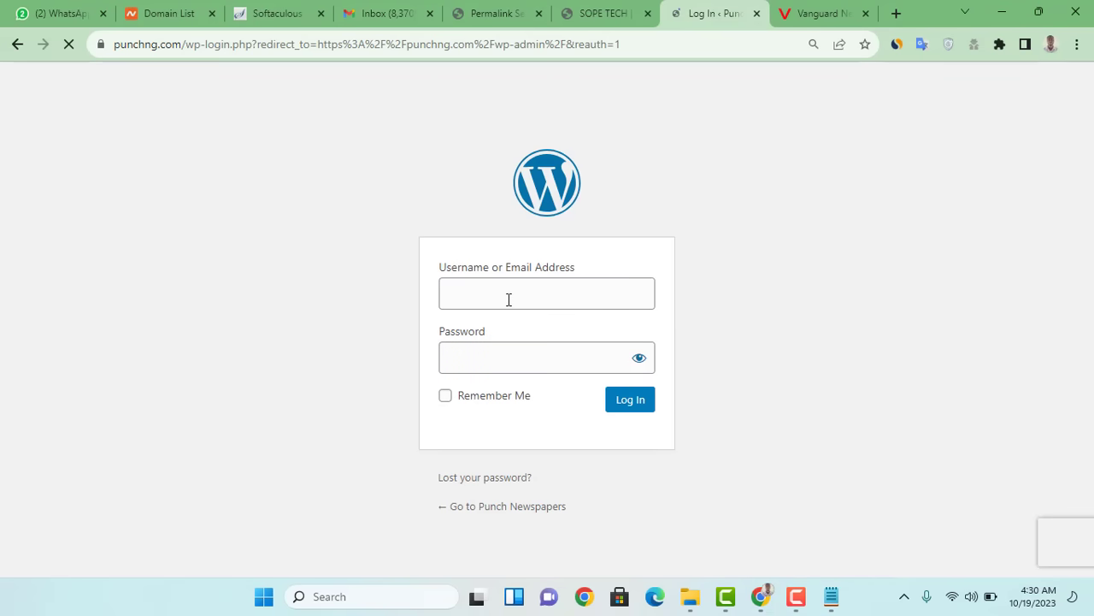
left_click(508, 300)
left_click(492, 356)
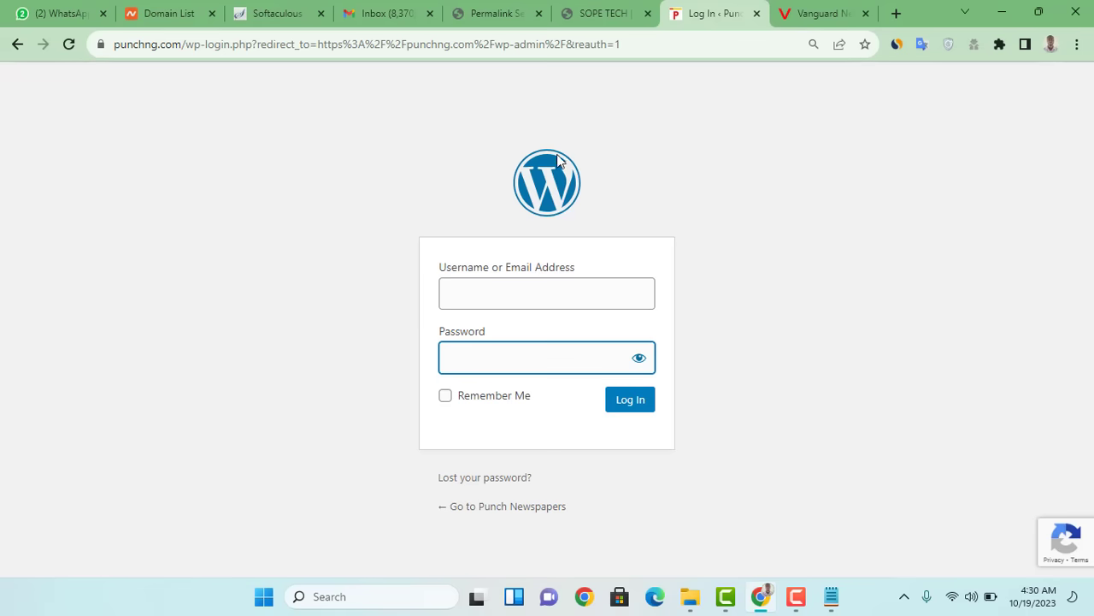
left_click(757, 13)
key("ctrl+w")
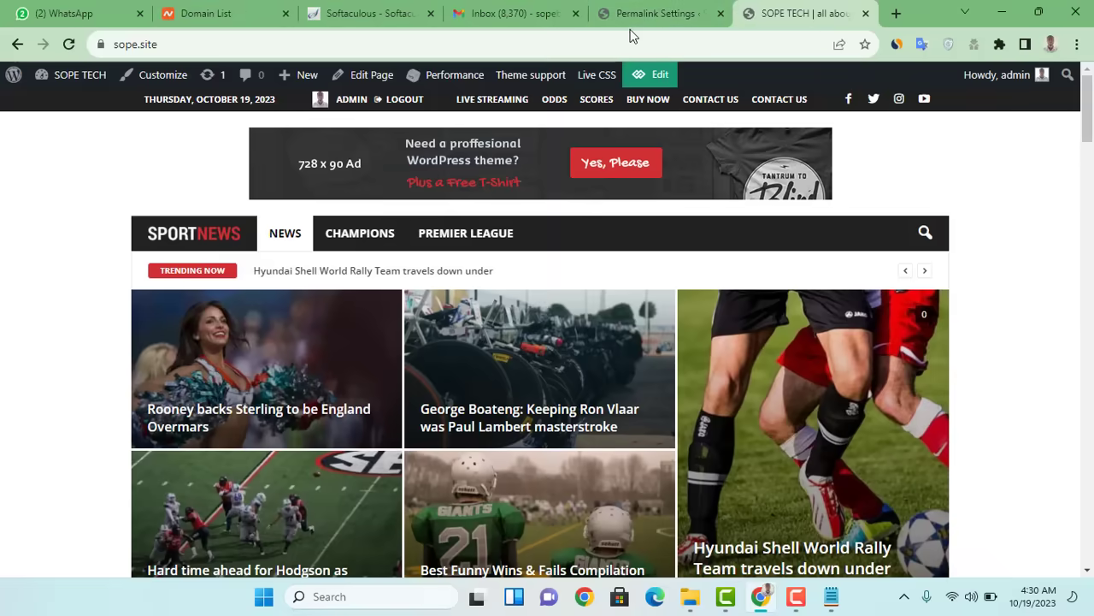
- Dismiss the notice on the SOPE TECH Permalink Settings page and open the site's Themes page
left_click(698, 10)
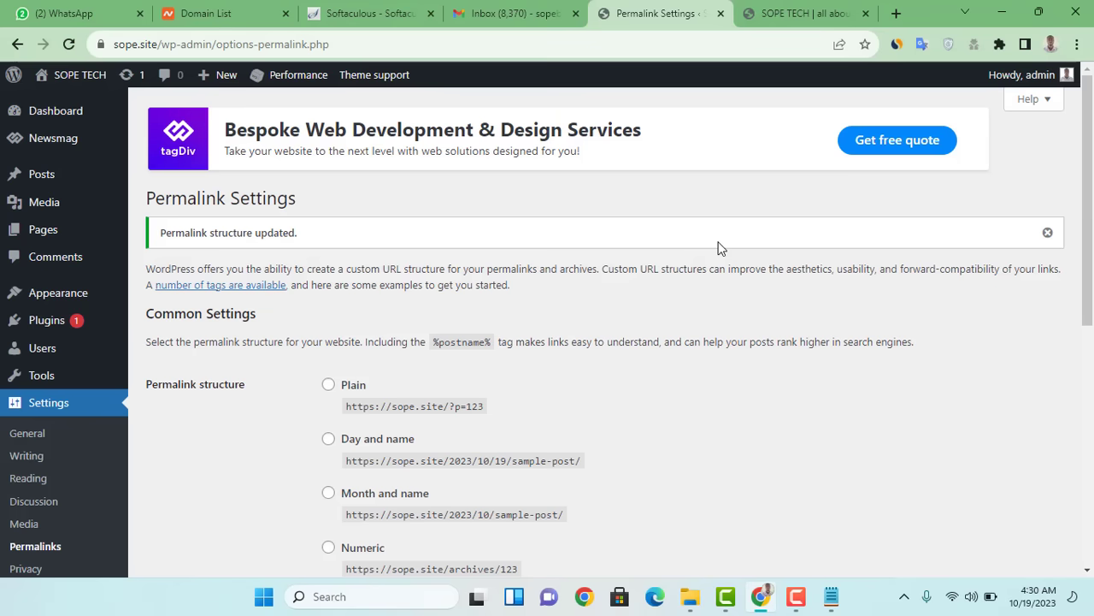
scroll(700, 247, "down", 1)
scroll(700, 247, "up", 1)
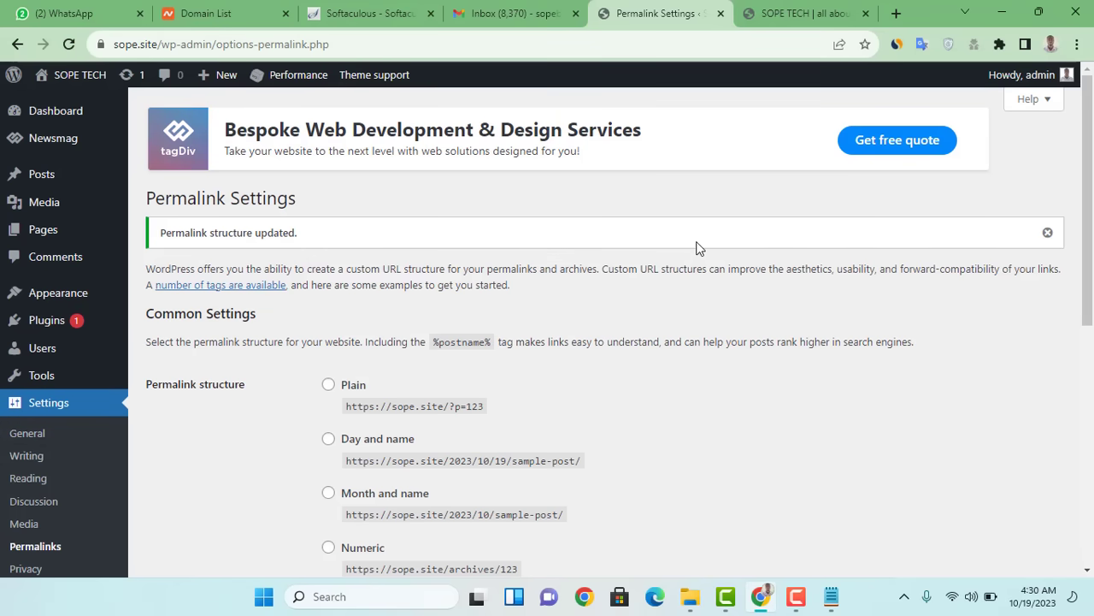
left_click(1047, 233)
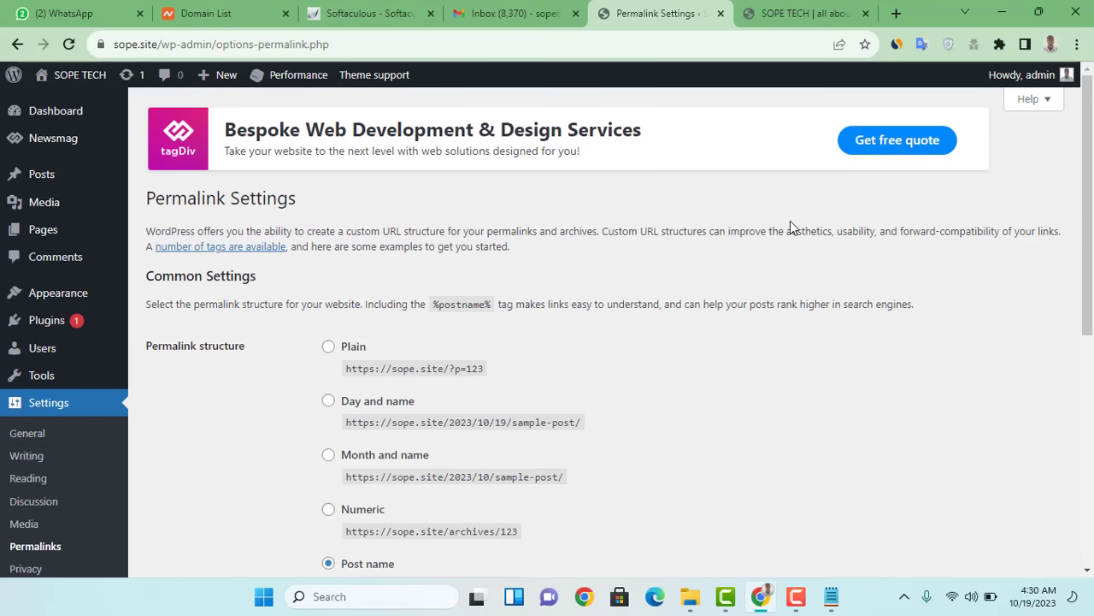
scroll(32, 479, "down", 3)
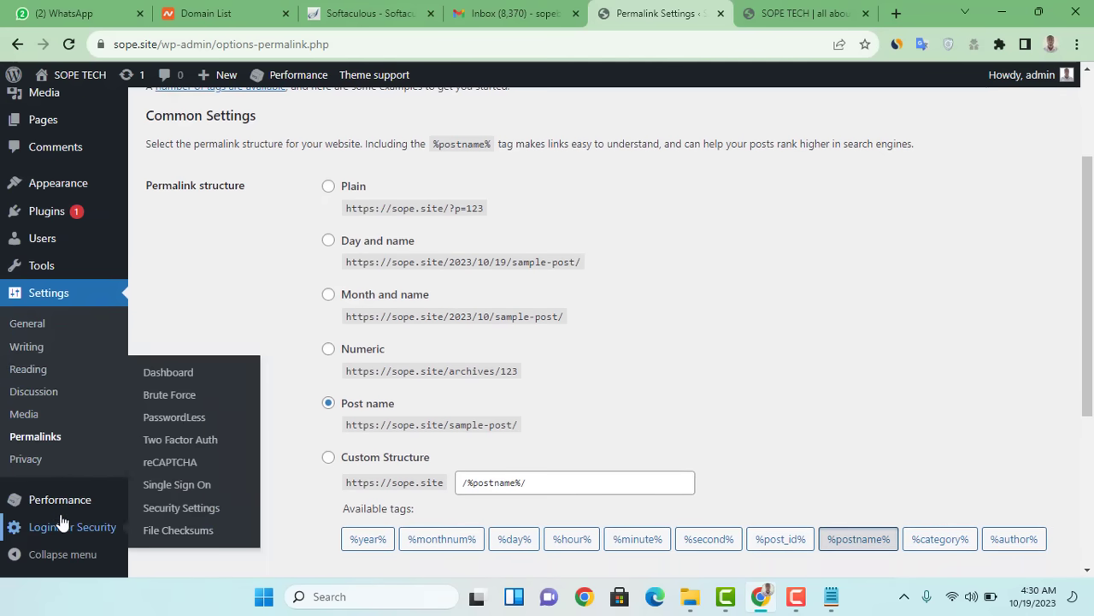
mouse_move(66, 192)
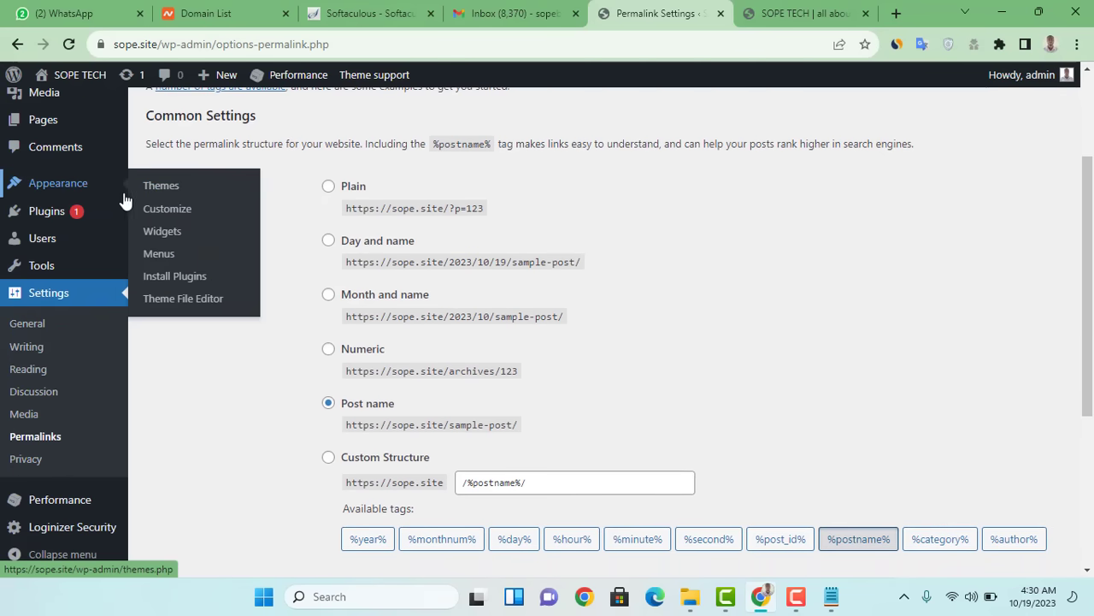
left_click(171, 189)
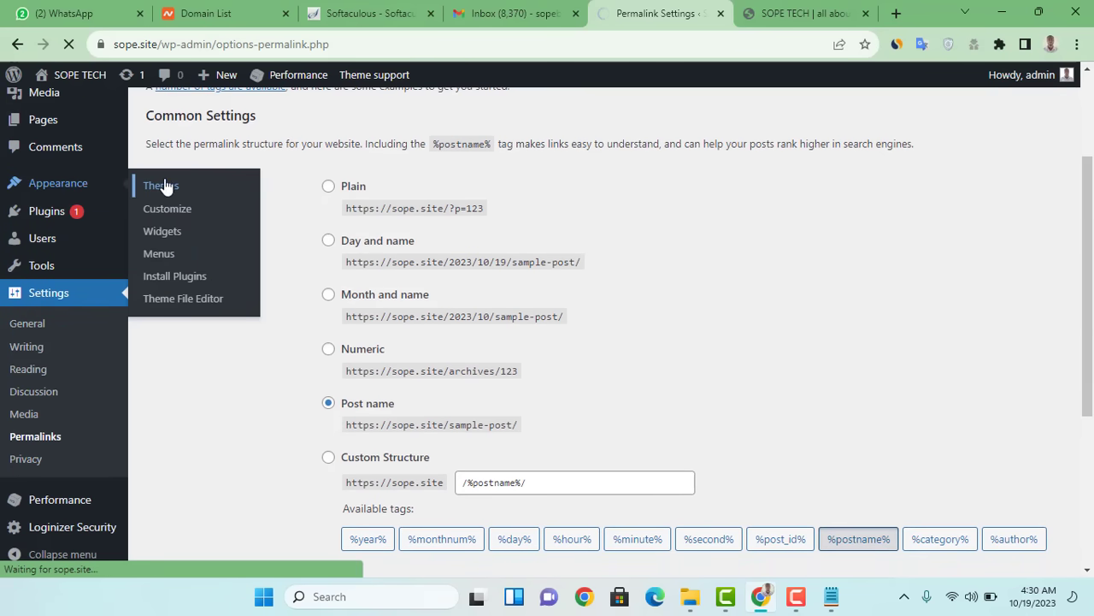
- Load greenhillzbooks.com in the SOPE TECH homepage tab and open its wp-admin login page
left_click(847, 14)
left_click(727, 45)
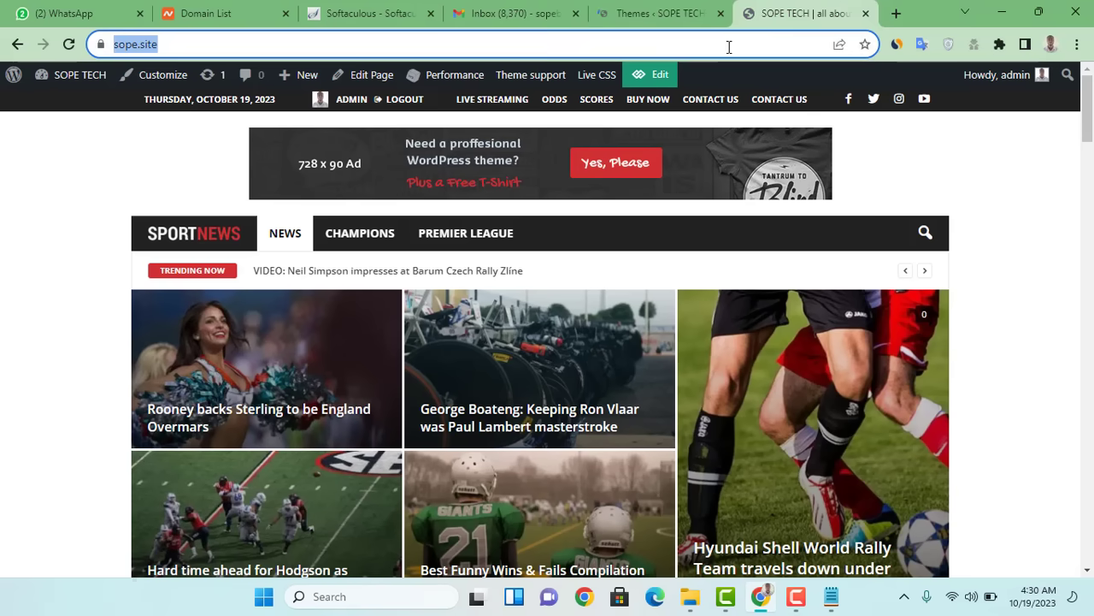
type("greenhillzbooks.com")
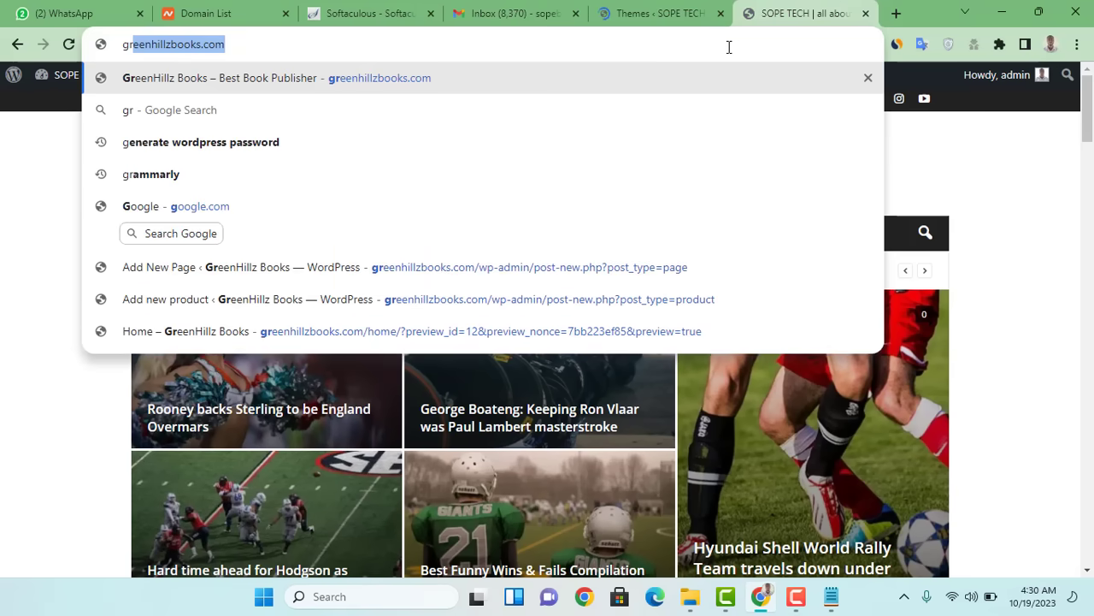
key("Right")
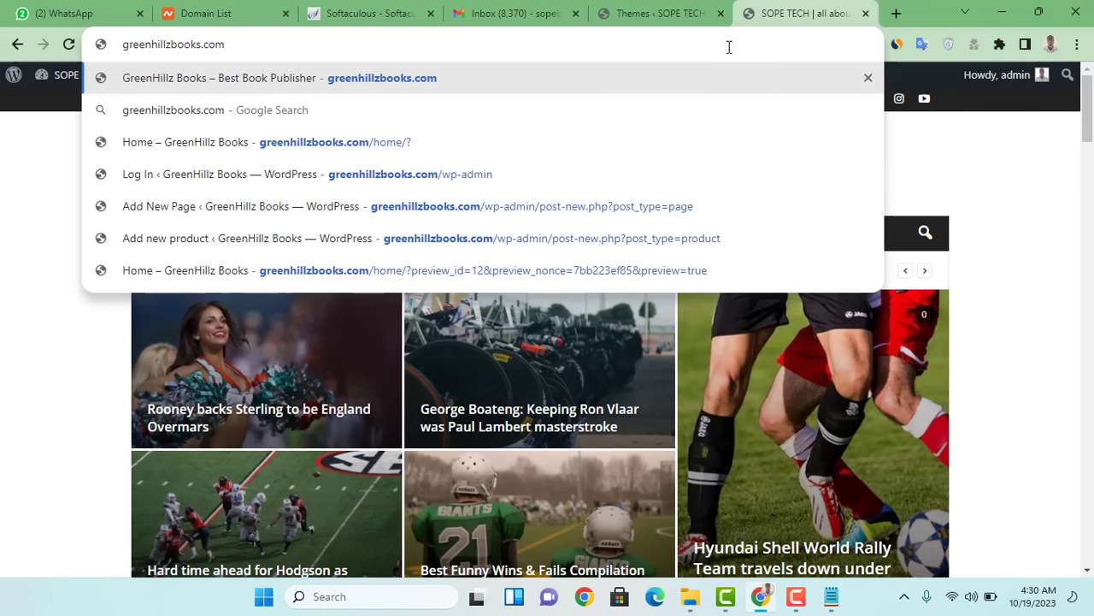
key("Return")
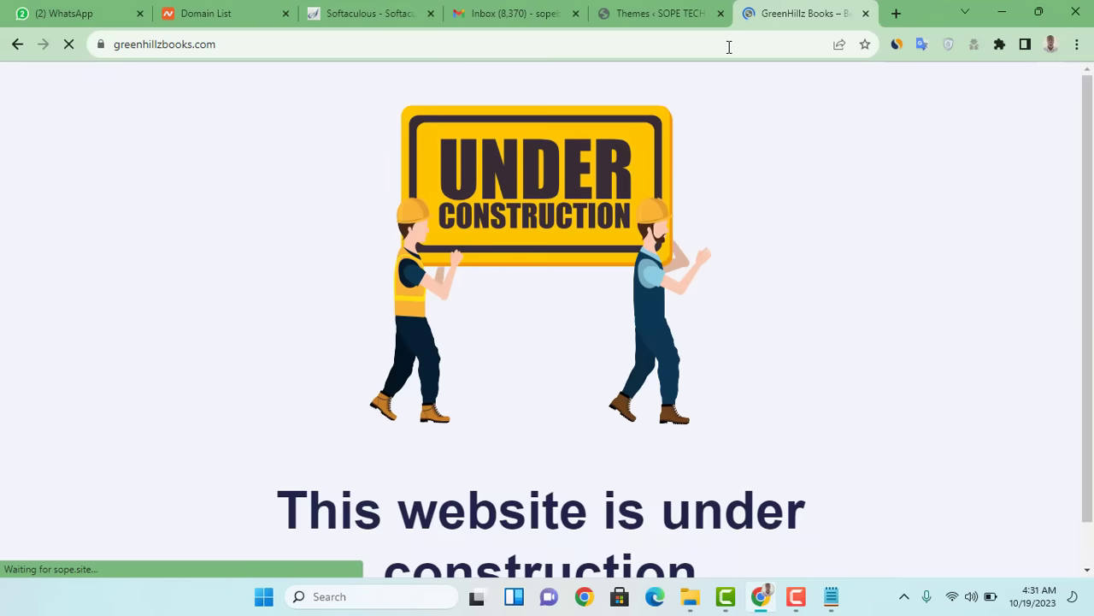
left_click(432, 37)
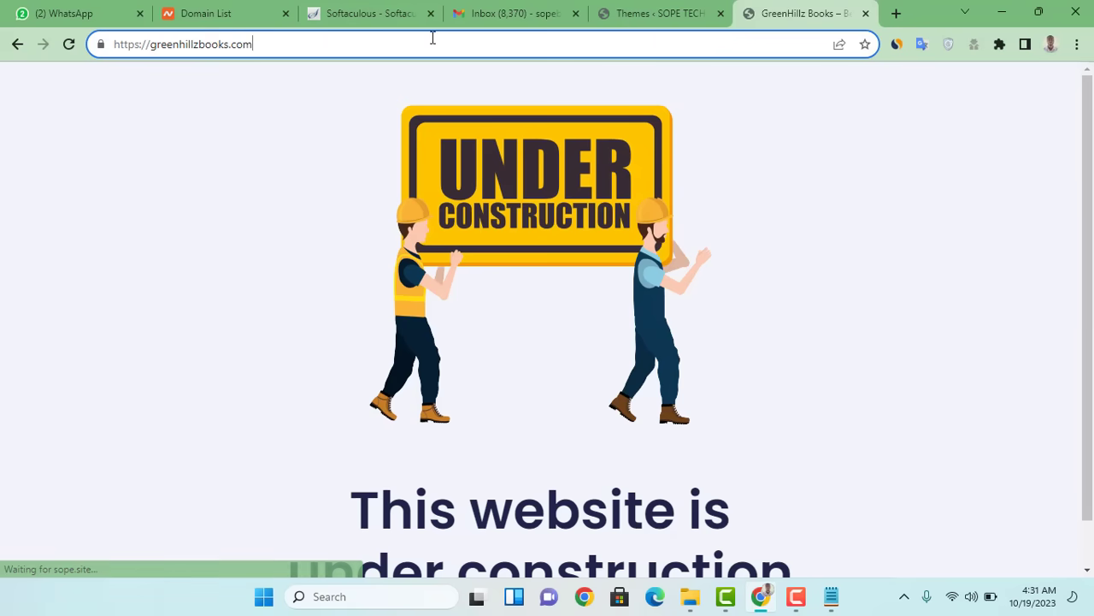
type("/wp")
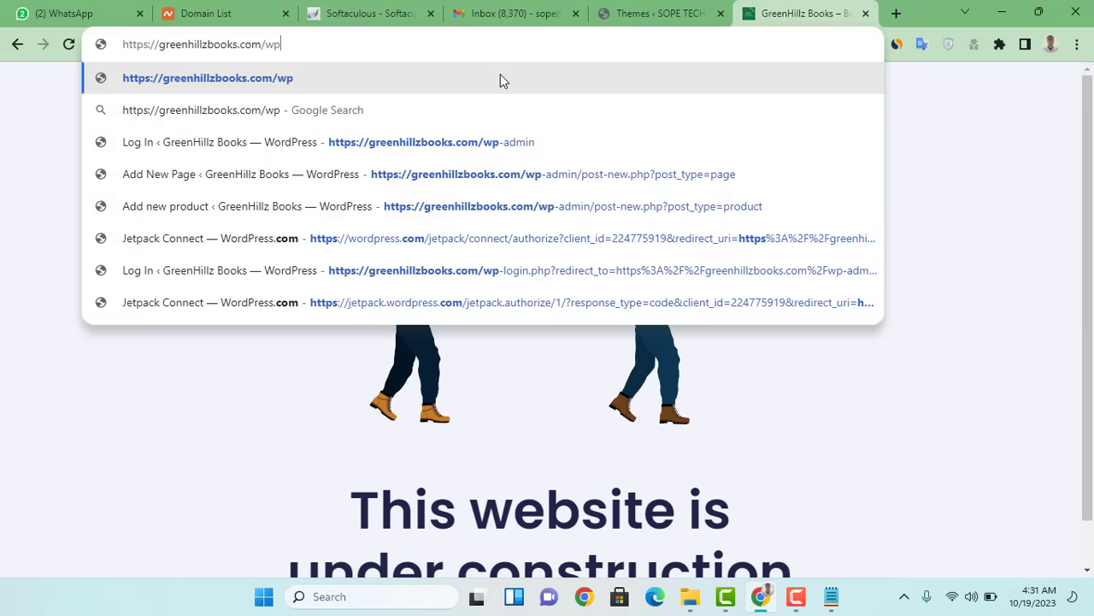
left_click(530, 145)
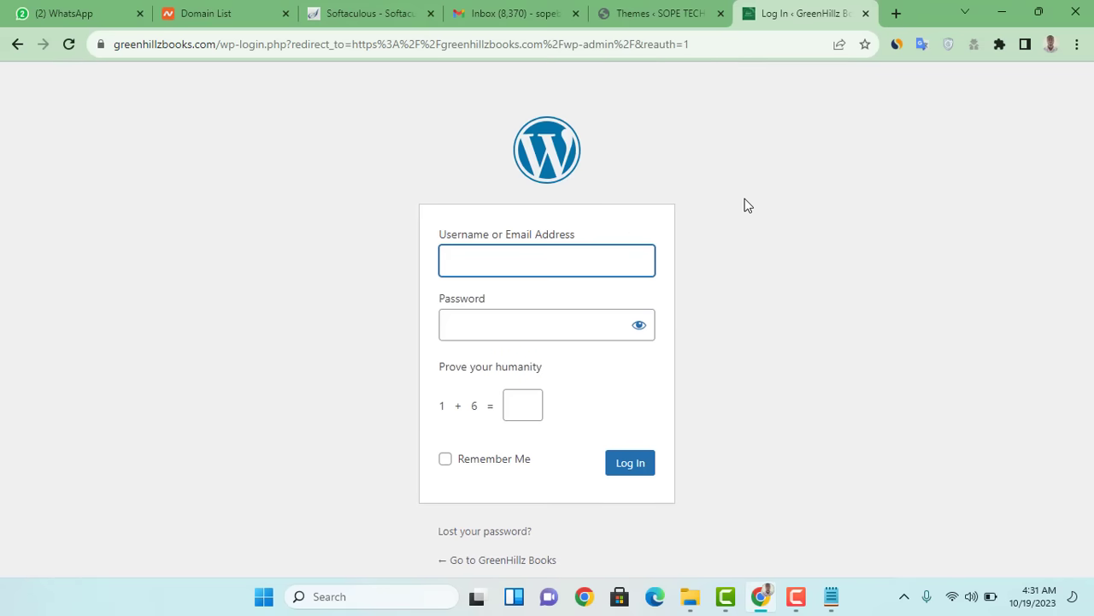
- Enter "admin" as the GreenHillz Books username and look back through the SOPE chat in WhatsApp
type("admin")
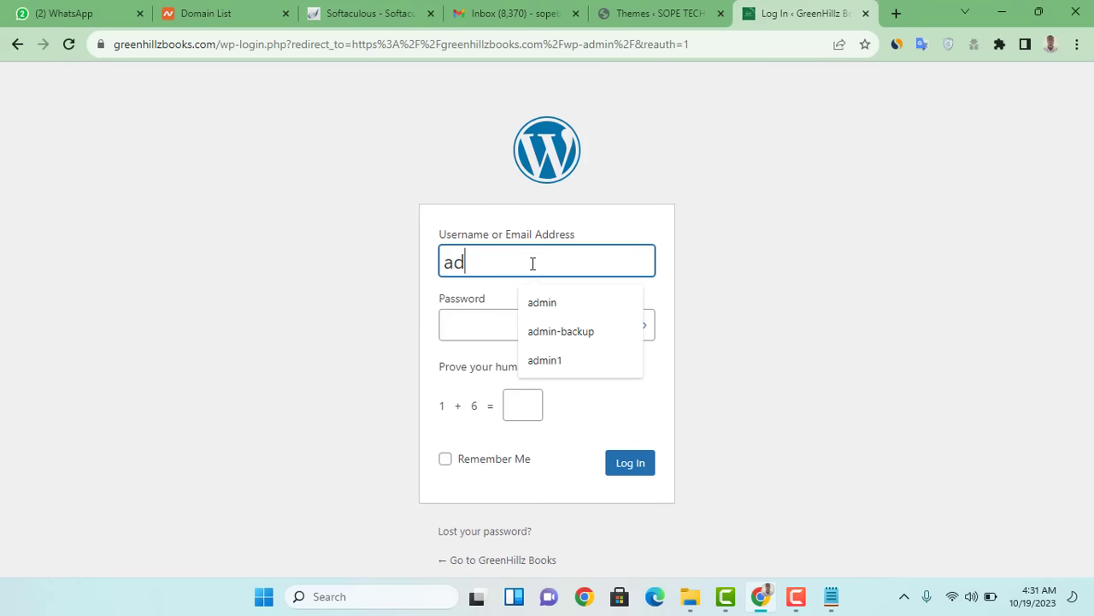
left_click(465, 328)
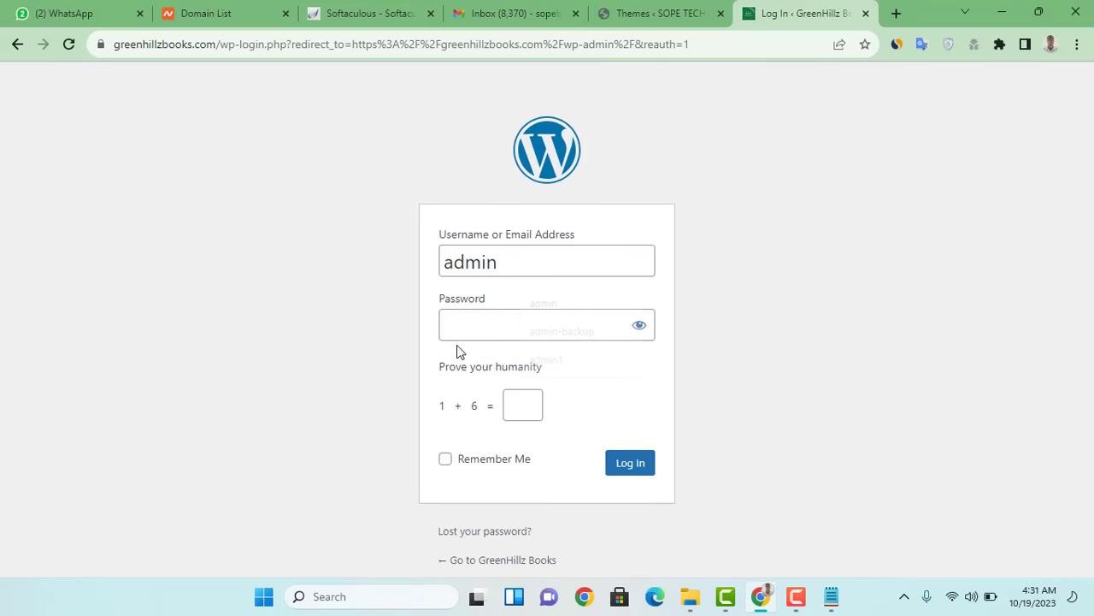
left_click(67, 12)
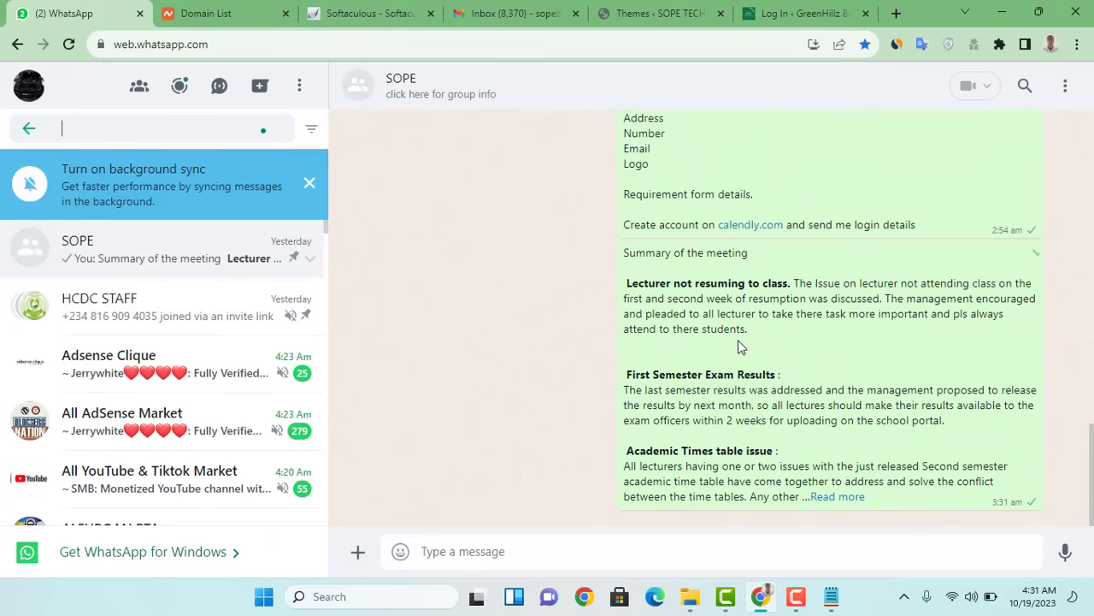
scroll(742, 346, "up", 15)
scroll(742, 346, "up", 10)
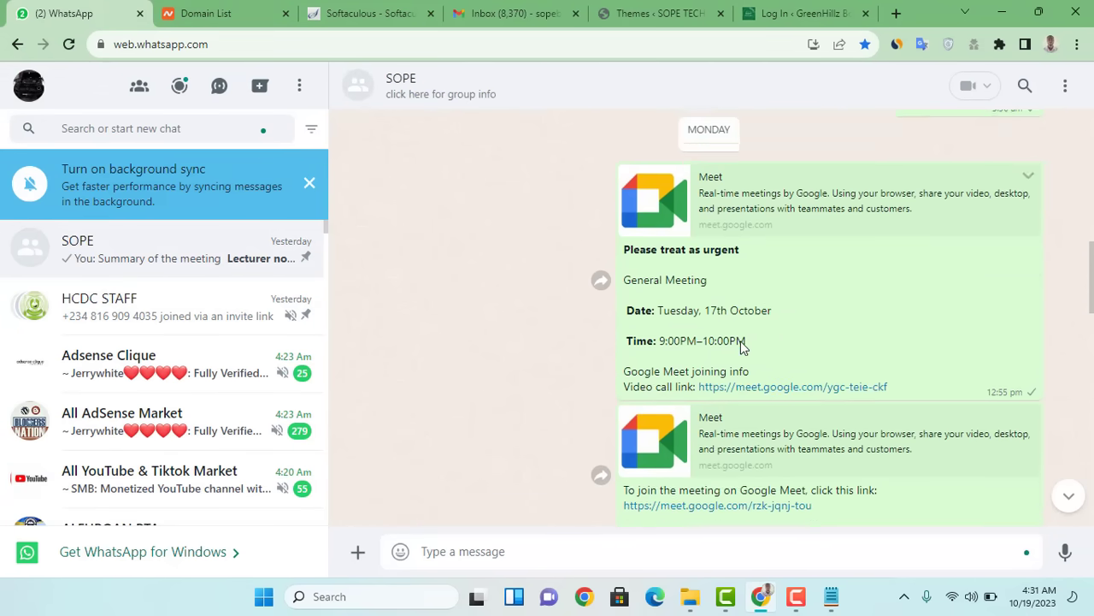
scroll(742, 342, "up", 5)
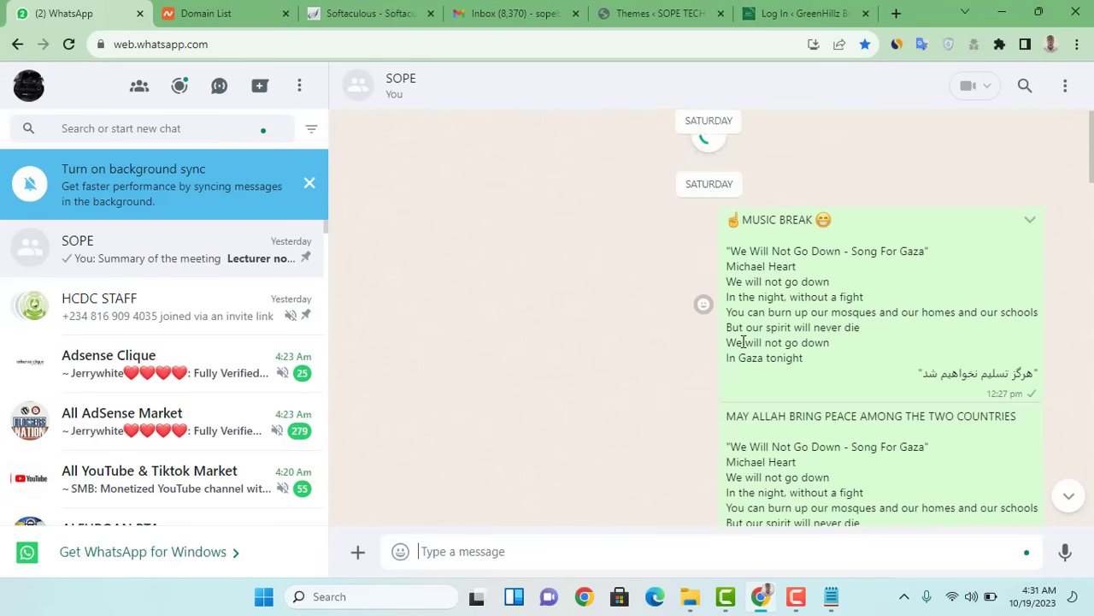
scroll(742, 342, "up", 5)
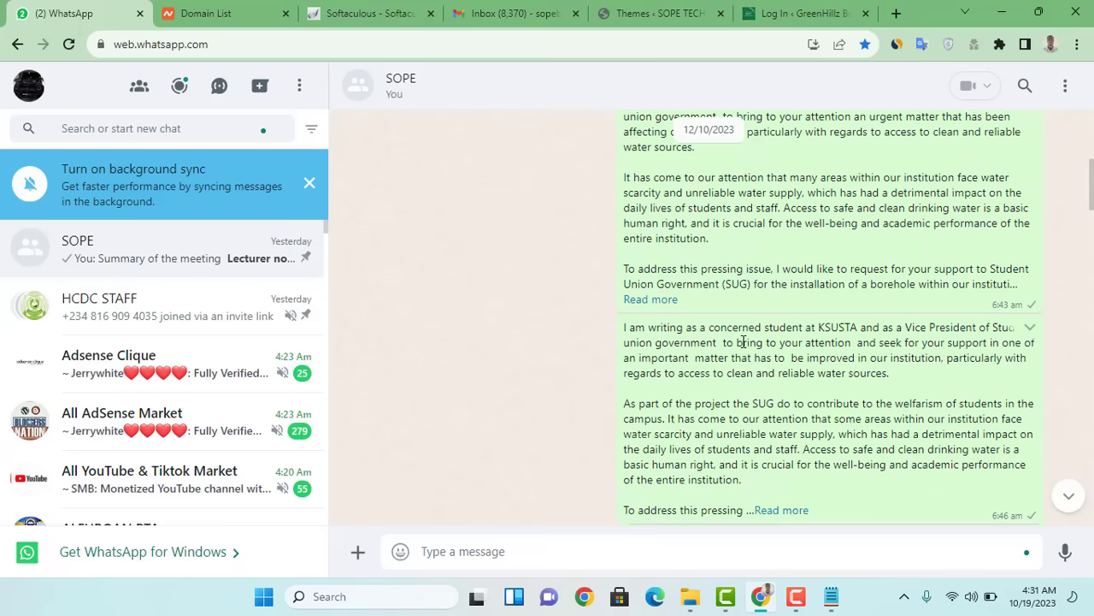
left_click(803, 602)
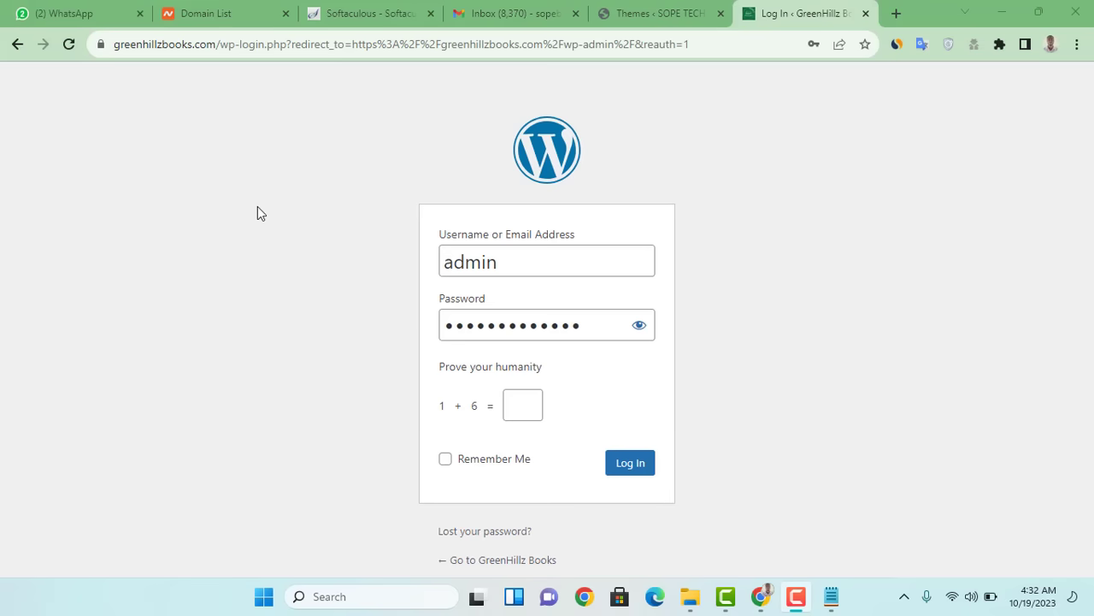
- Answer the humanity check with 7 and log in to the GreenHillz Books dashboard
left_click(523, 404)
type("7")
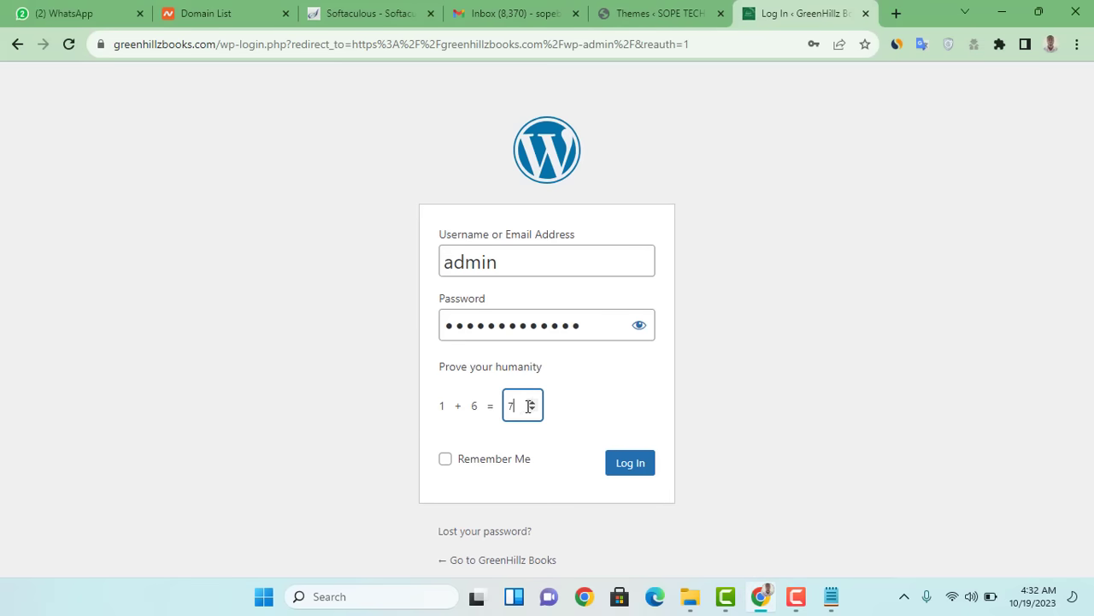
left_click(630, 466)
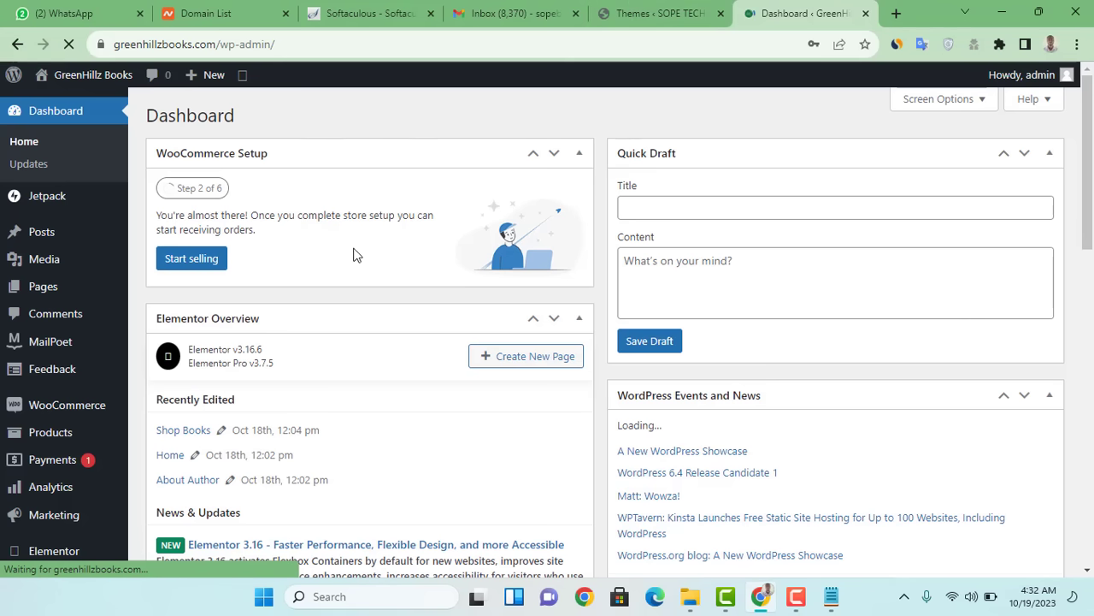
- Open the GreenHillz Books home page at greenhillzbooks.com/home/? in a new tab
left_click(893, 14)
type("gre")
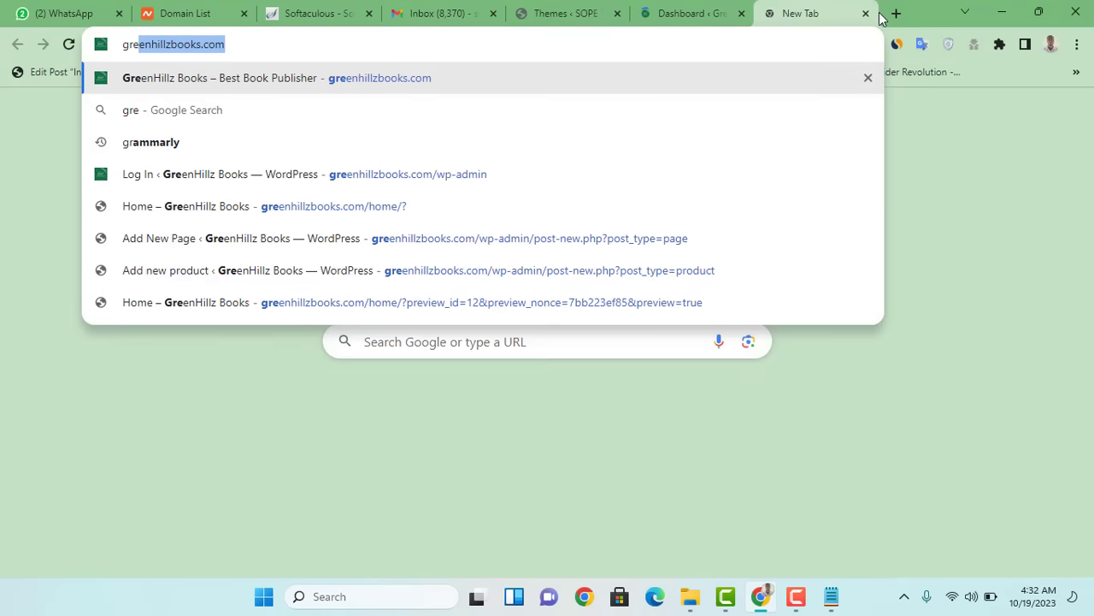
key("Right")
type("/")
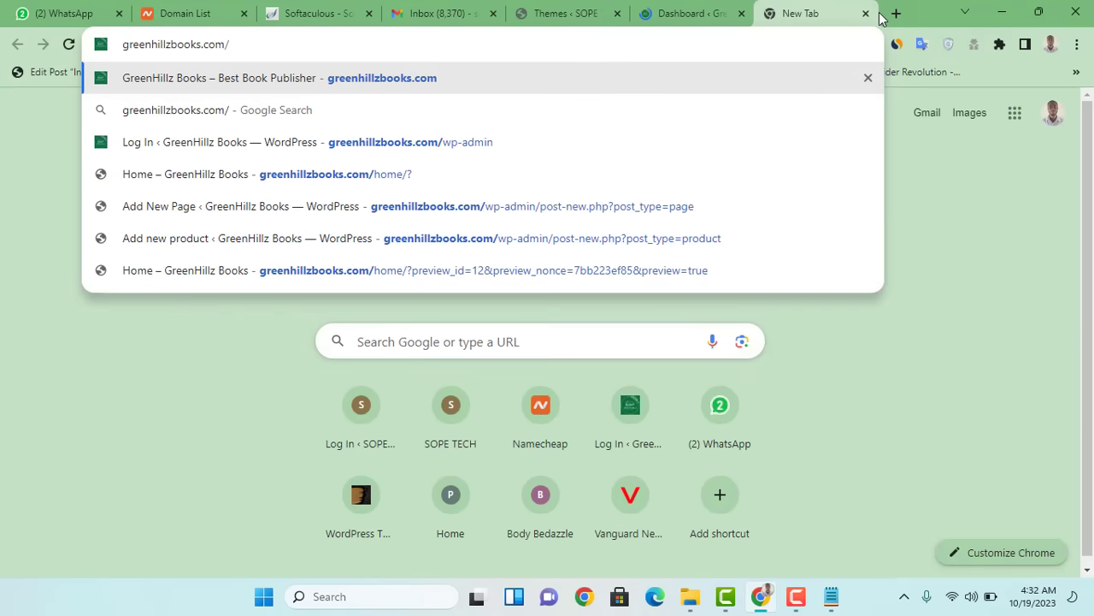
left_click(535, 177)
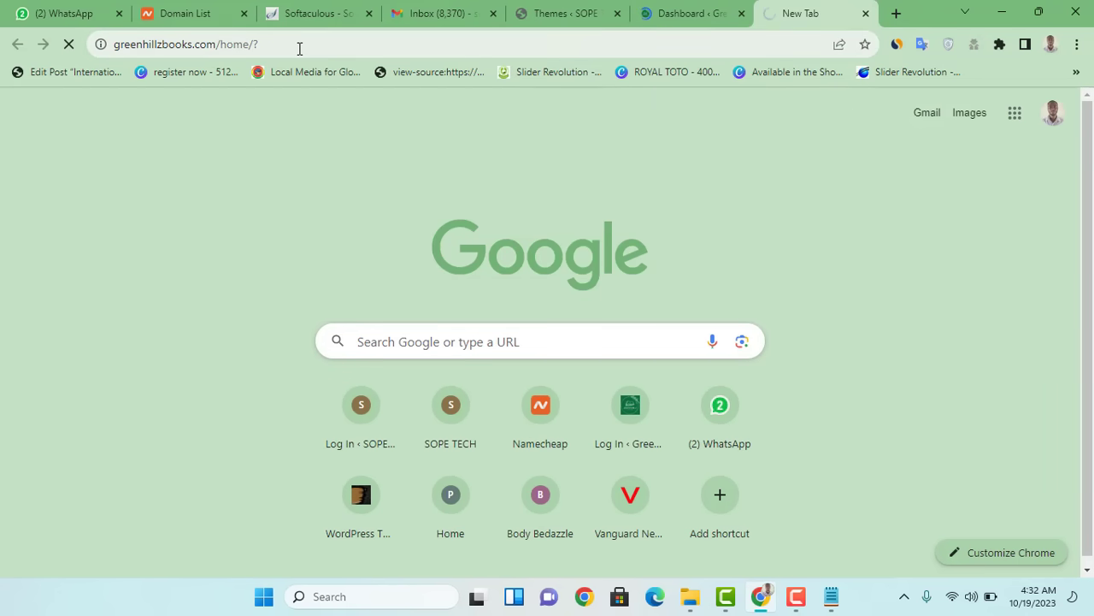
- Dismiss the browser's offer to save the password on the GreenHillz Books dashboard and check the home page tab
left_click(684, 17)
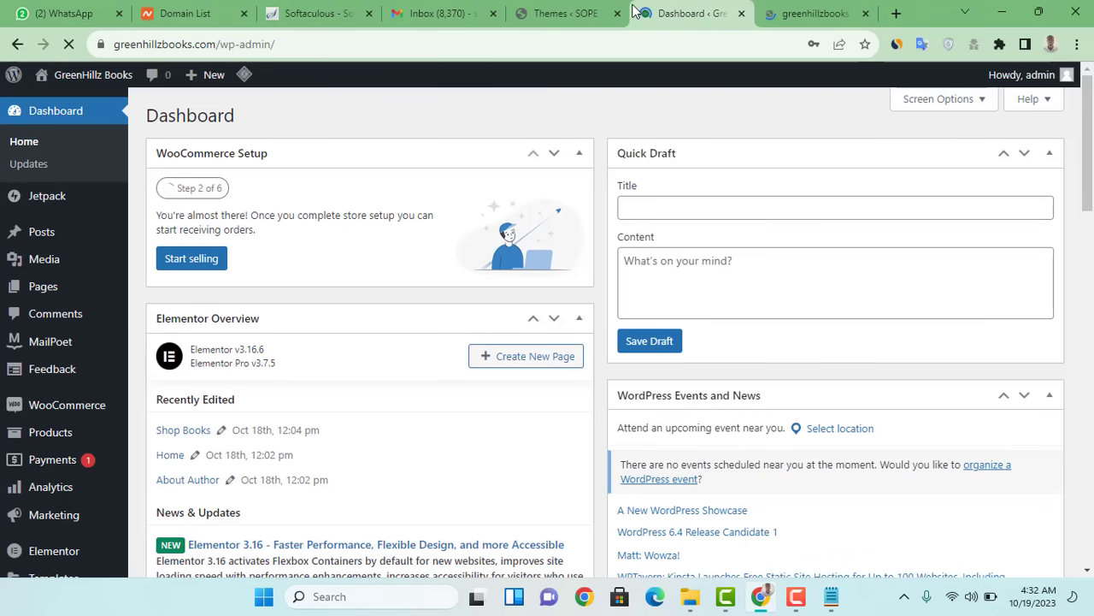
left_click(805, 608)
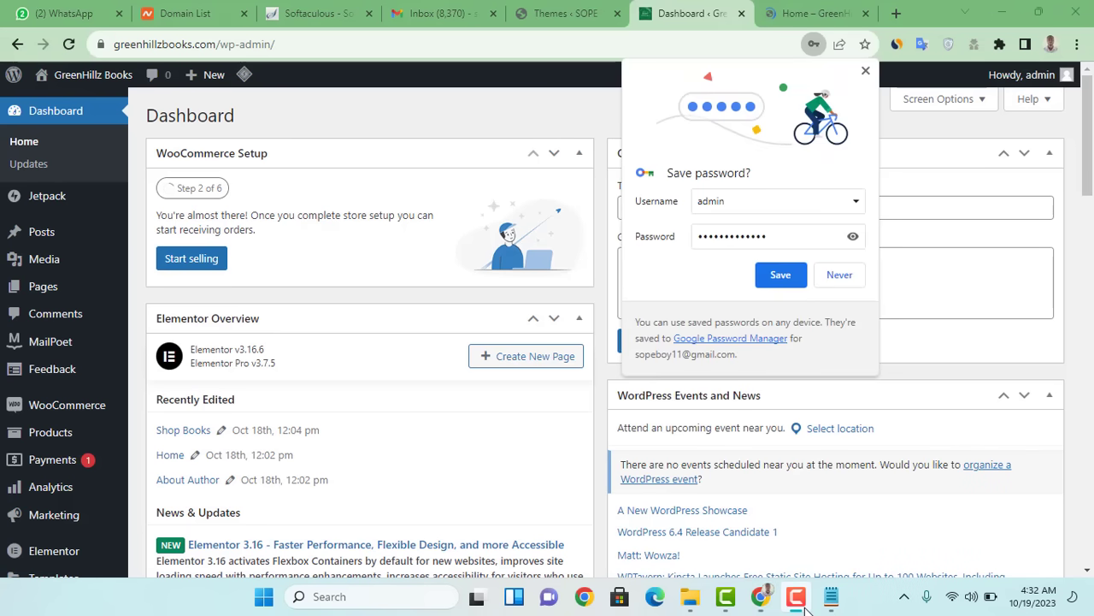
left_click(864, 72)
left_click(809, 12)
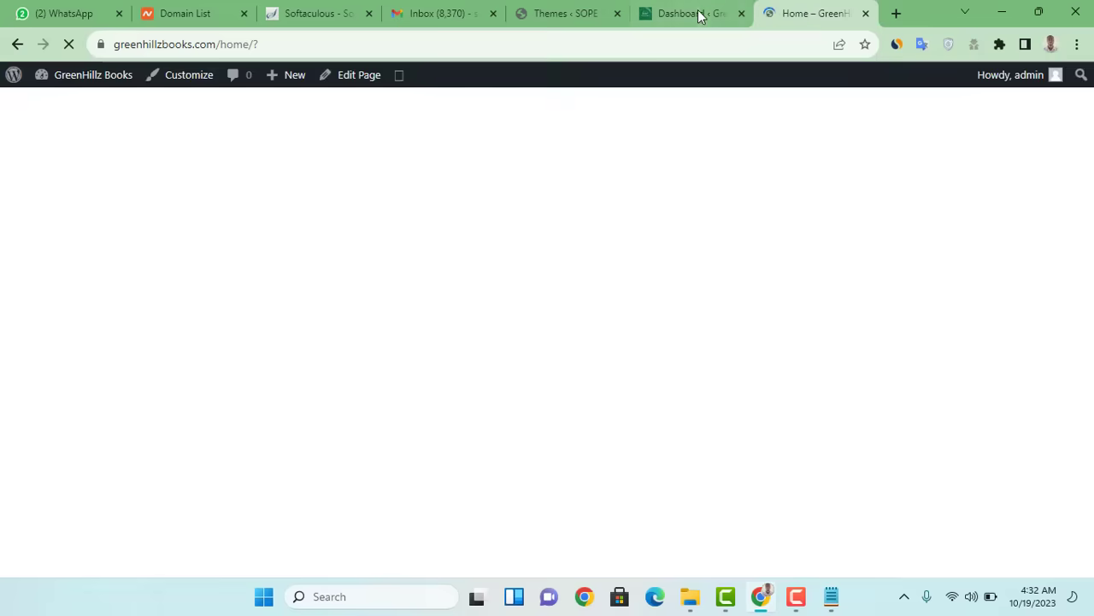
- Open the Reading settings from the GreenHillz Books dashboard and view the site's home page
left_click(698, 12)
scroll(26, 377, "down", 1)
scroll(25, 376, "down", 3)
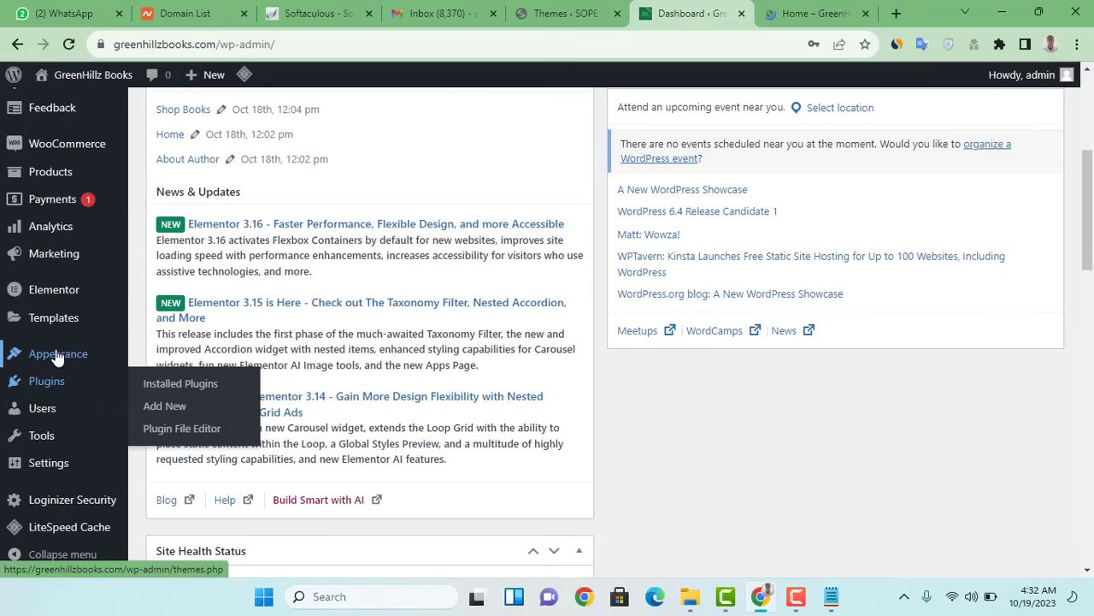
mouse_move(58, 470)
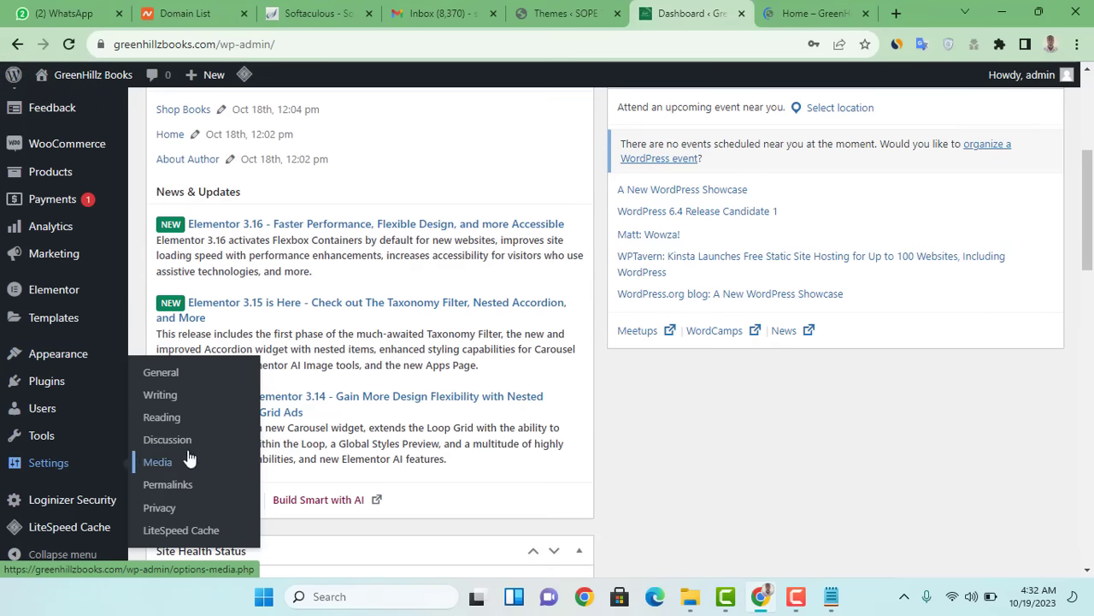
left_click(163, 417)
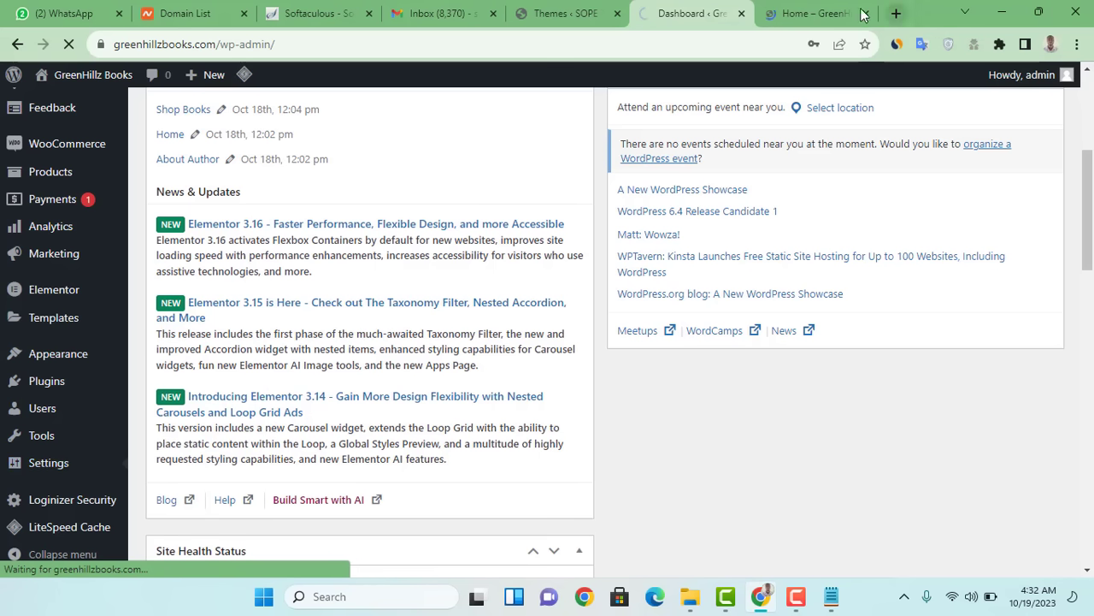
left_click(808, 13)
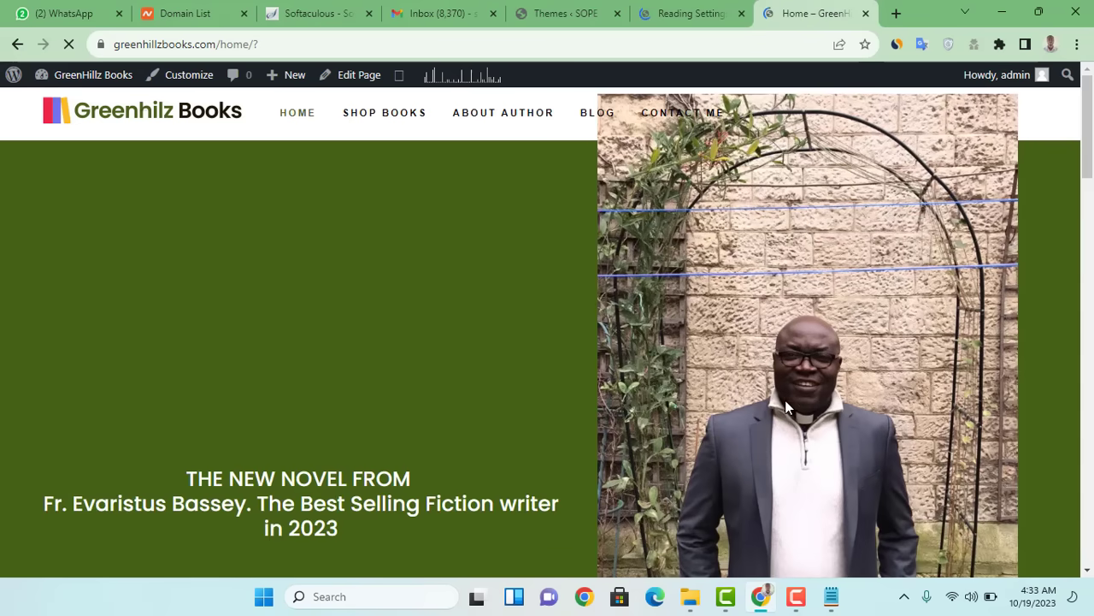
- Set the static homepage to the Home page in the GreenHillz Books Reading settings and save the changes
scroll(792, 397, "down", 12)
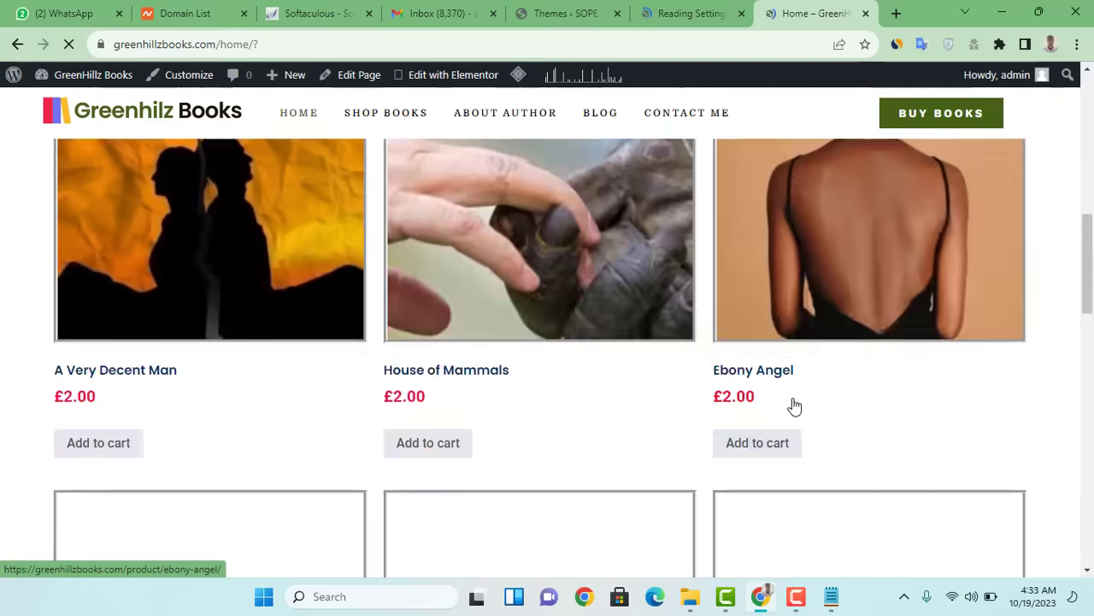
scroll(793, 402, "up", 5)
scroll(813, 379, "up", 7)
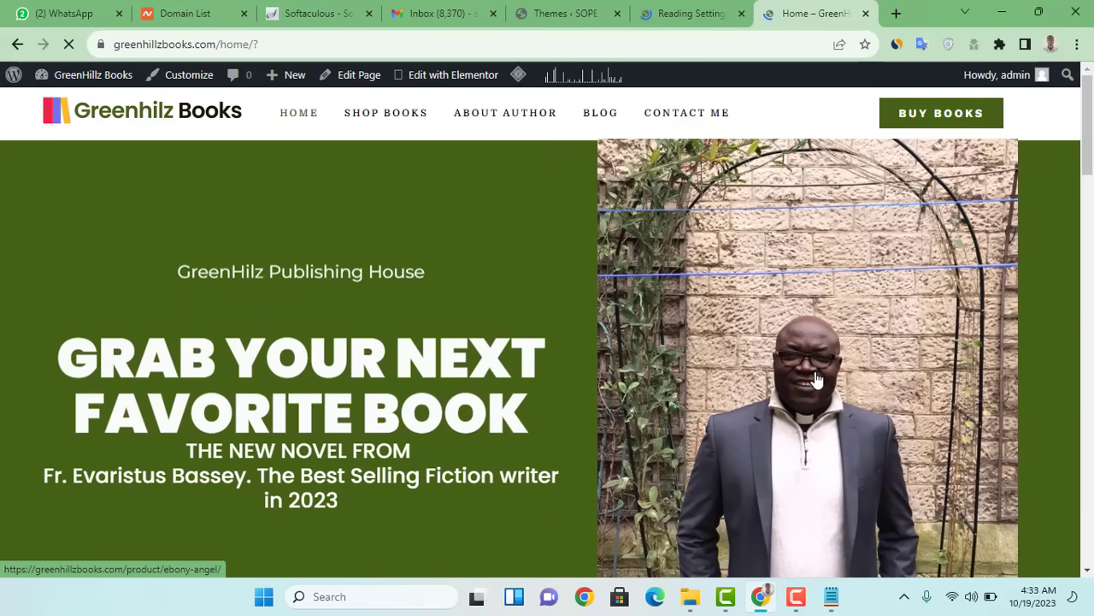
left_click(689, 14)
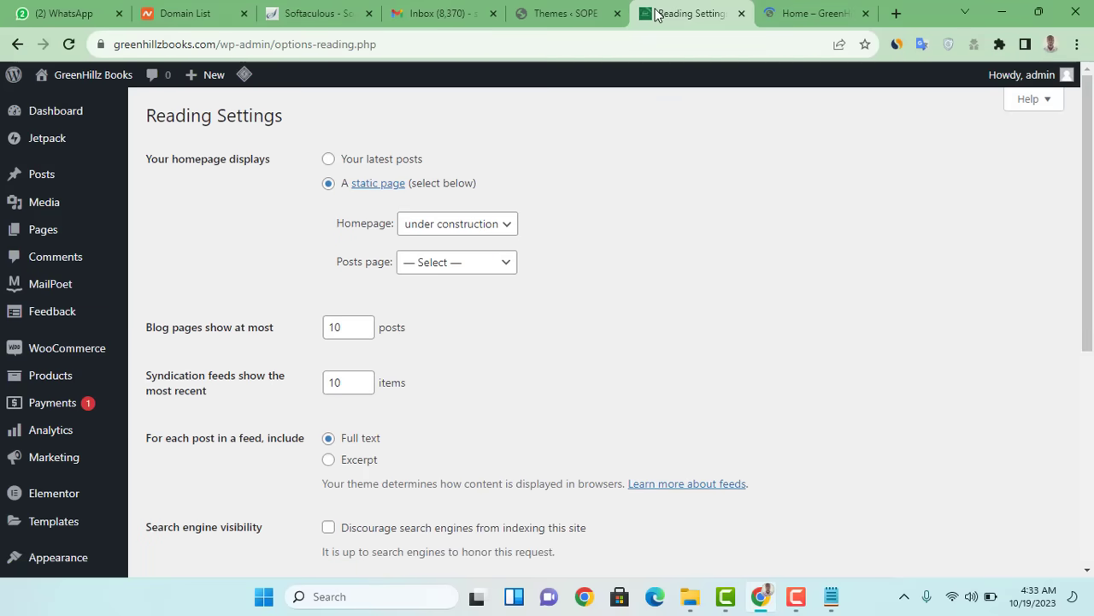
left_click(448, 266)
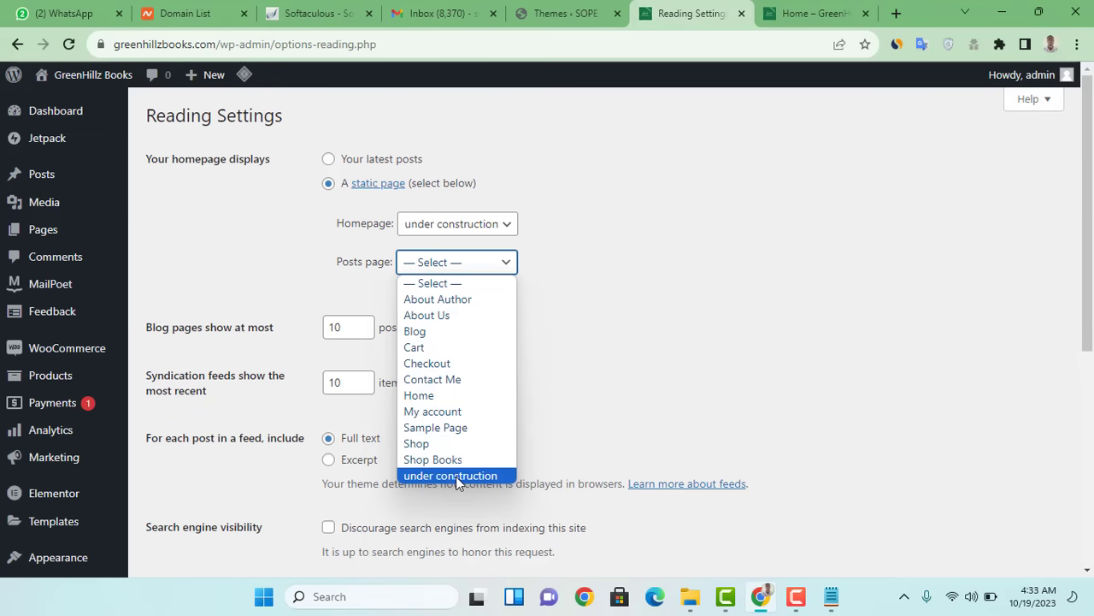
left_click(787, 285)
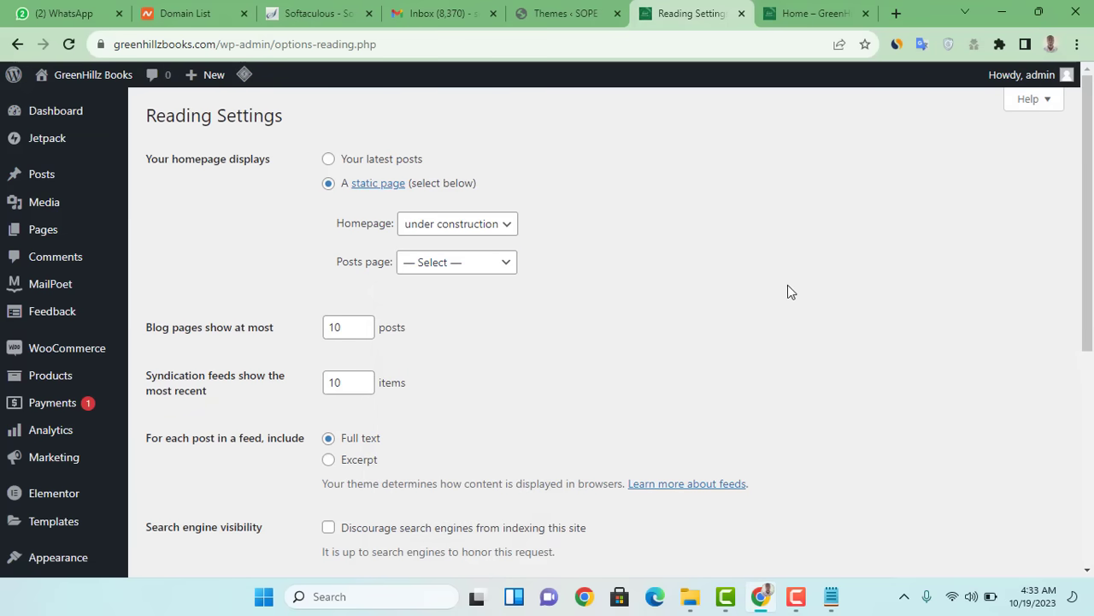
left_click(436, 226)
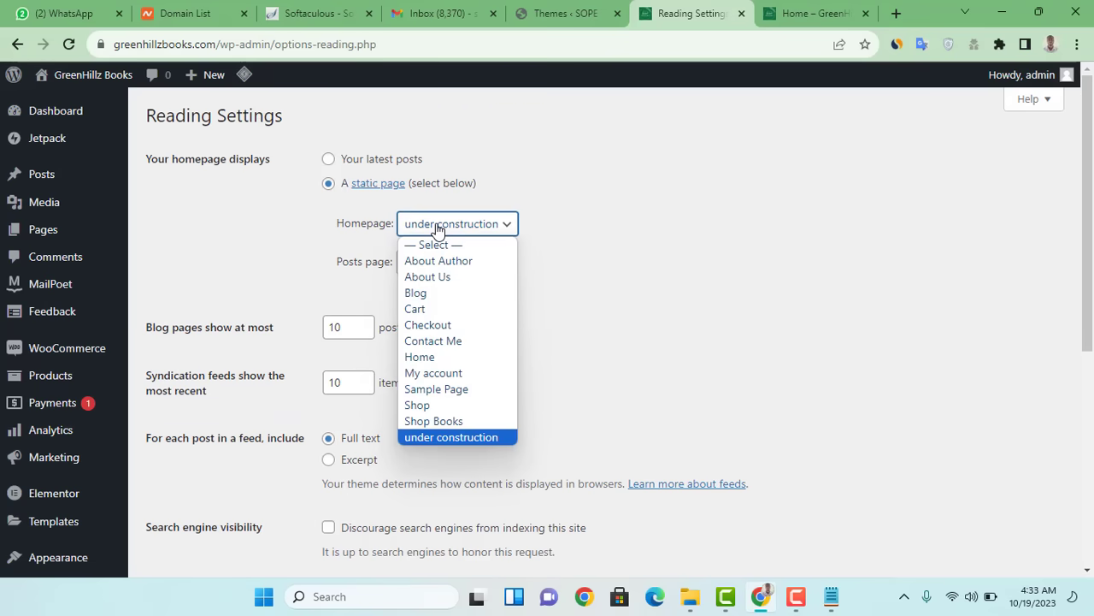
left_click(429, 359)
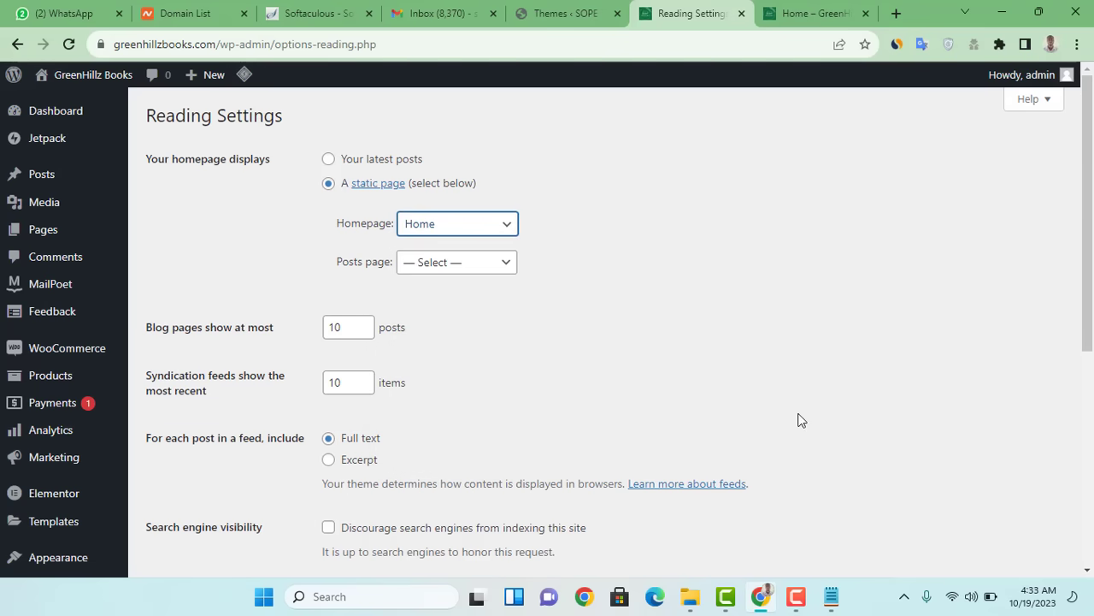
scroll(229, 354, "down", 5)
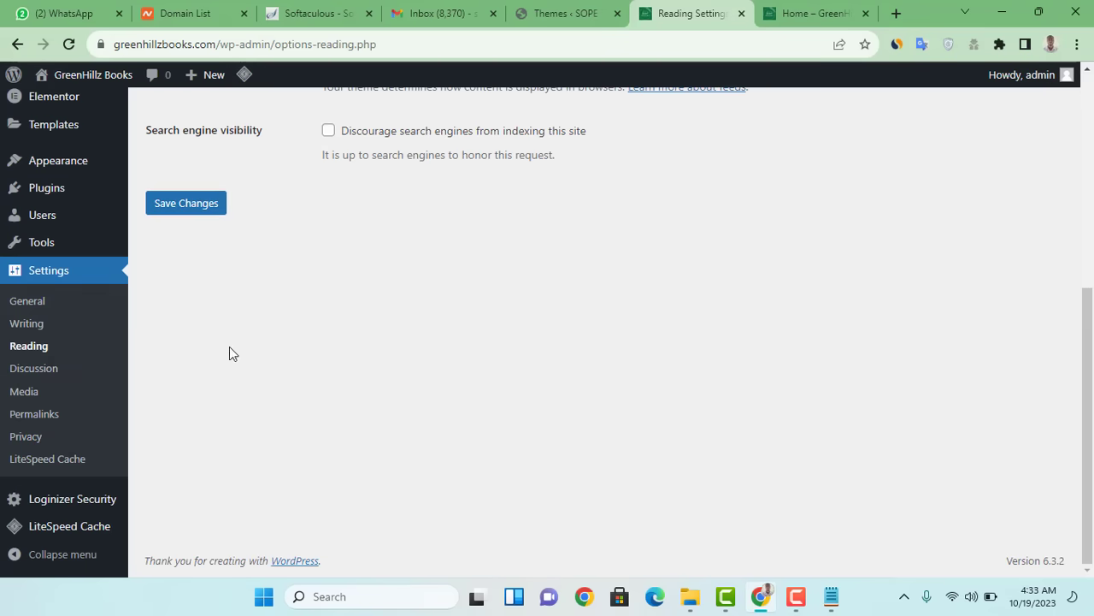
left_click(211, 207)
- Reload the GreenHillz Books site at greenhillzbooks.com without the /home/? path and examine the home page down to its footer
left_click(804, 10)
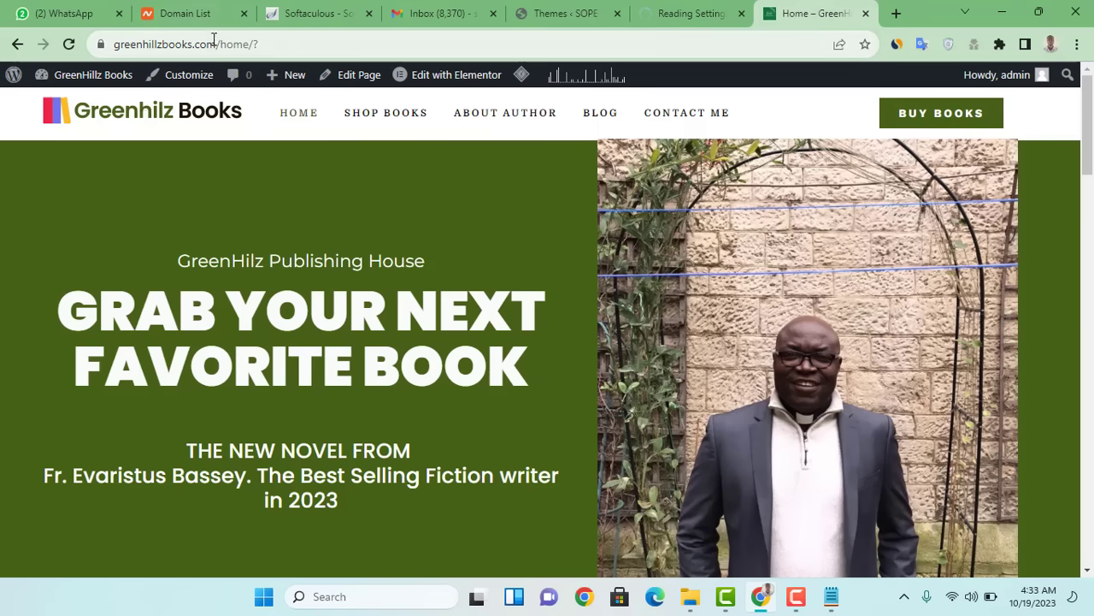
left_click_drag(218, 43, 276, 42)
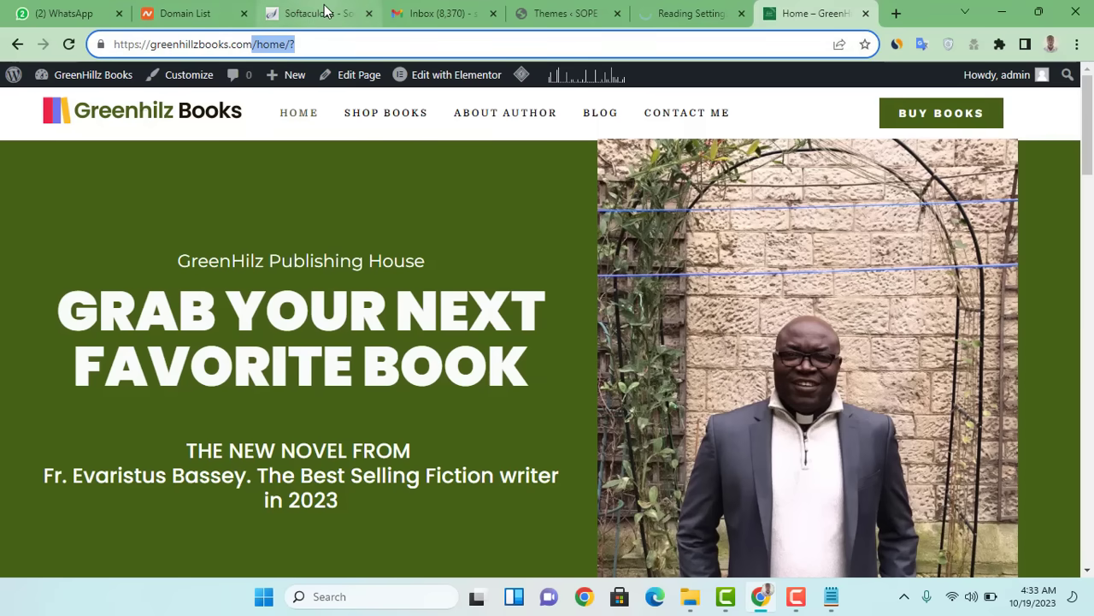
key("BackSpace")
key("Return")
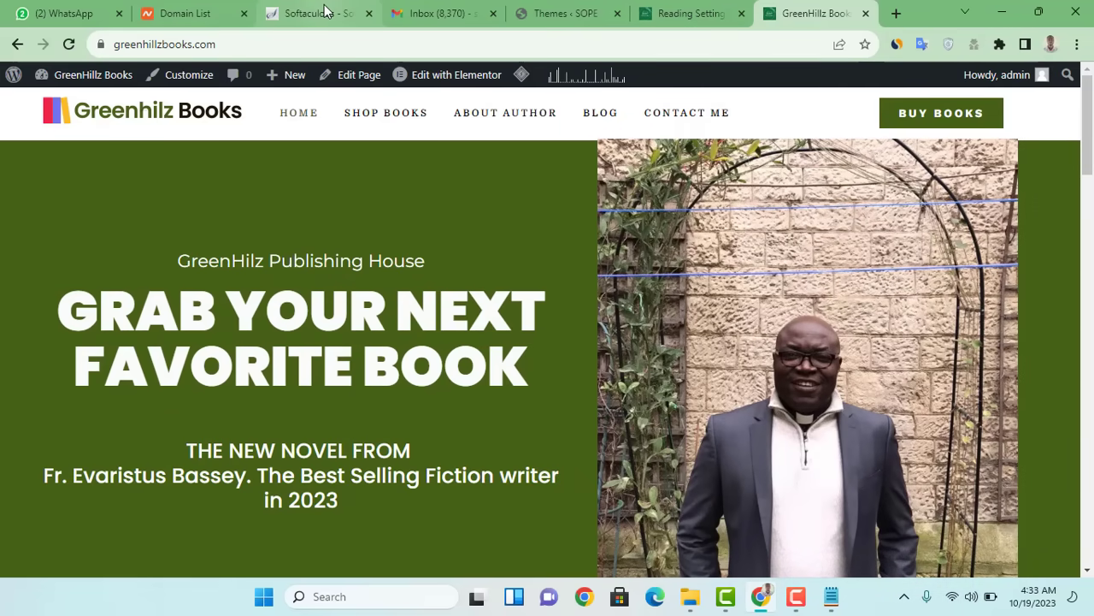
scroll(662, 437, "down", 5)
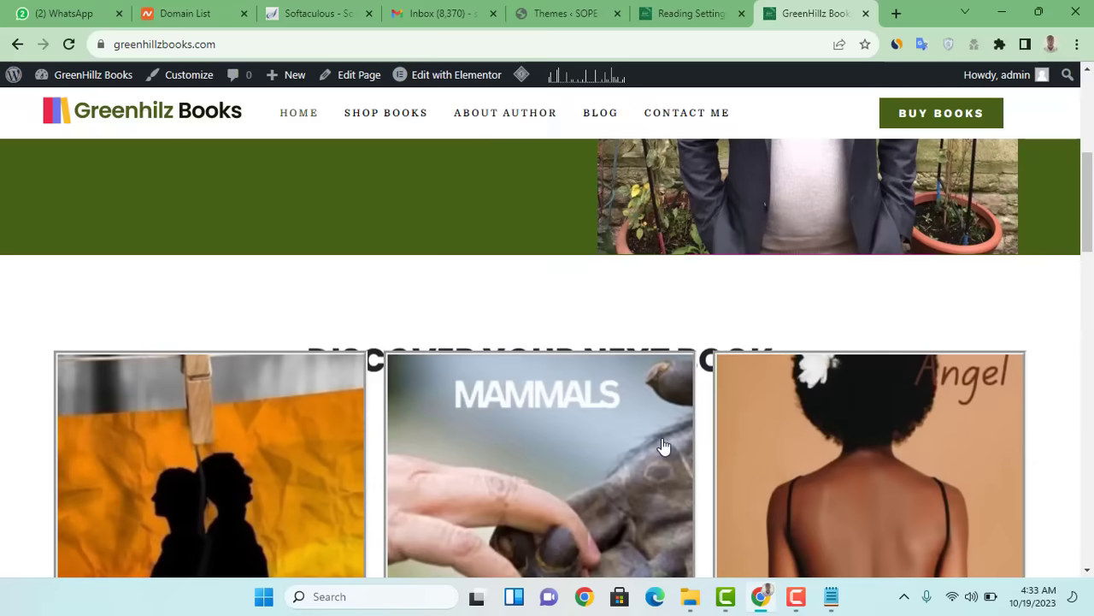
scroll(662, 437, "up", 5)
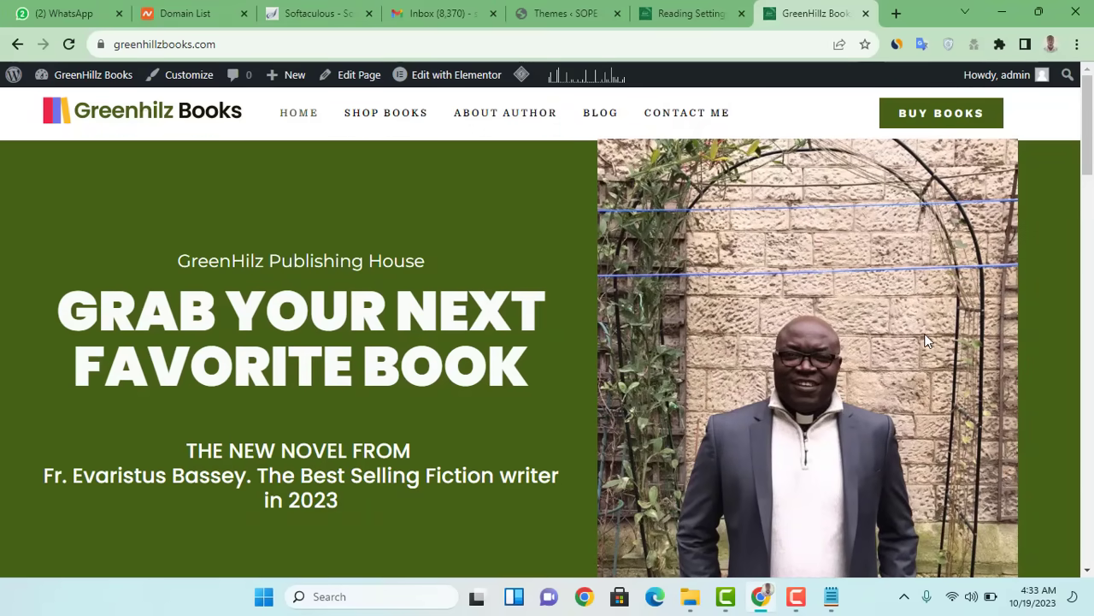
scroll(576, 394, "down", 10)
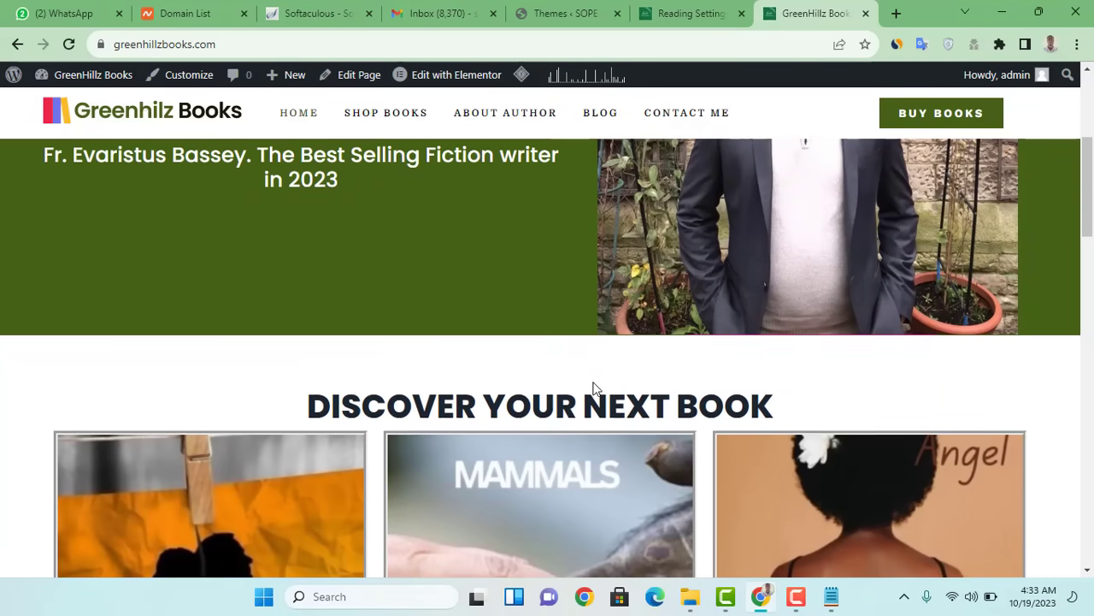
scroll(578, 350, "down", 10)
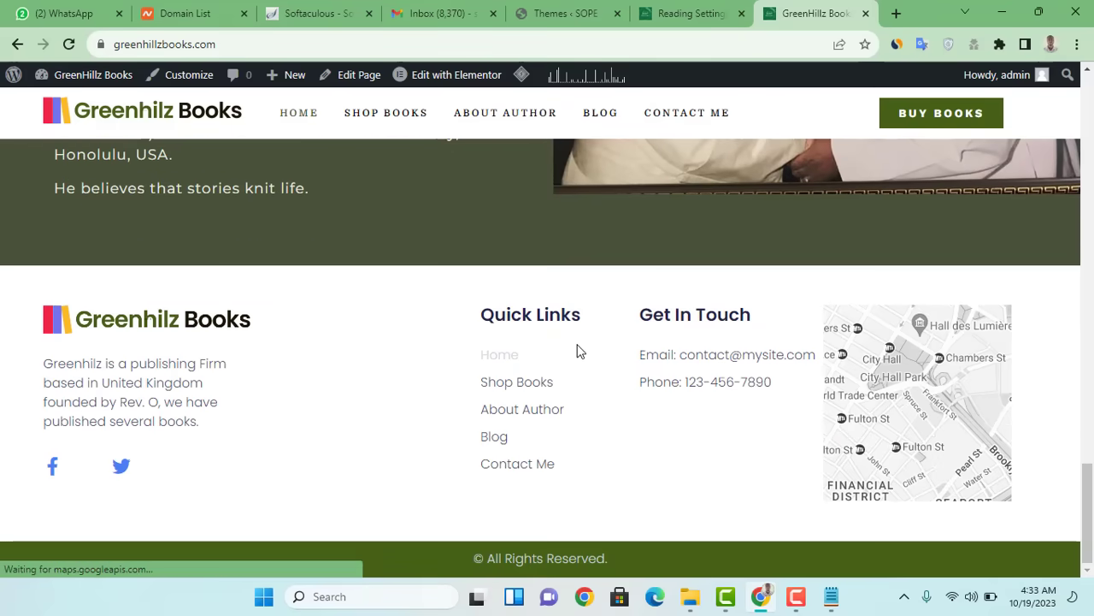
- Switch to the SOPE TECH installed themes and open the page for adding new themes
left_click(548, 16)
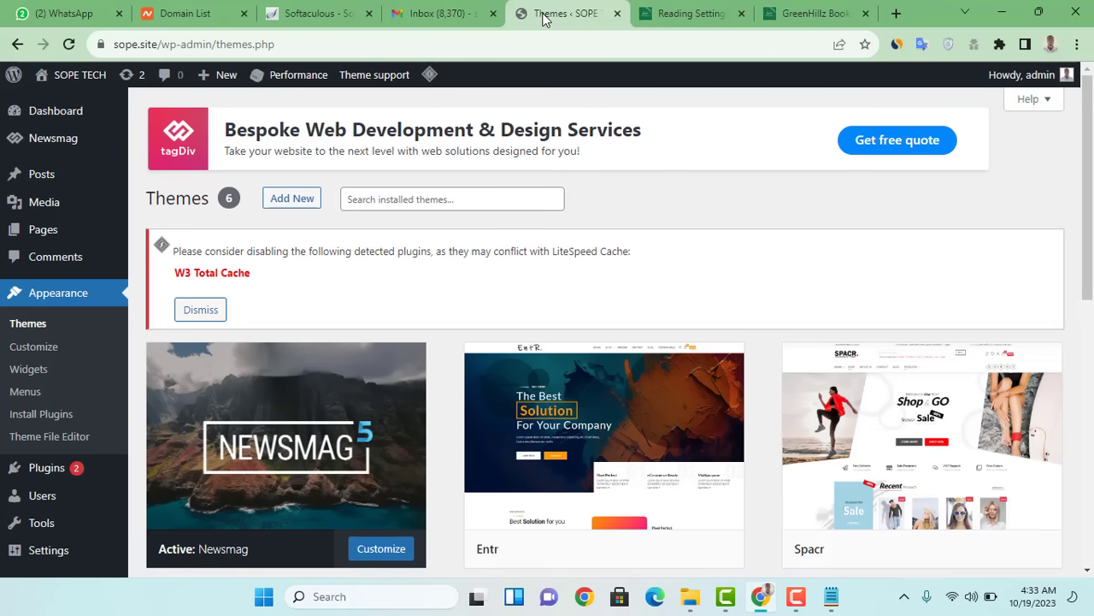
scroll(509, 338, "down", 3)
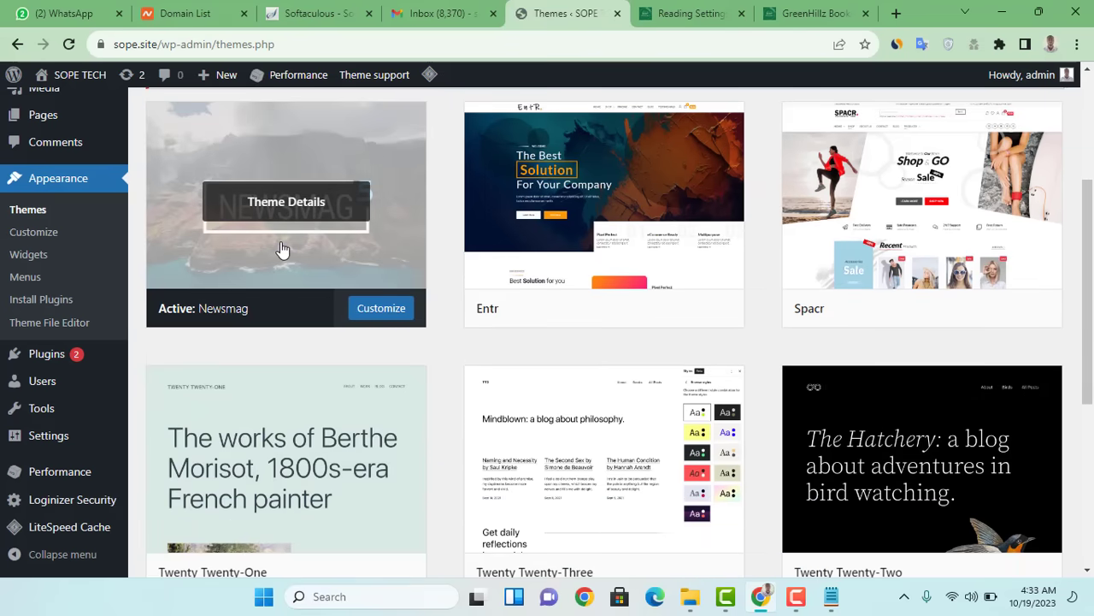
scroll(306, 251, "up", 3)
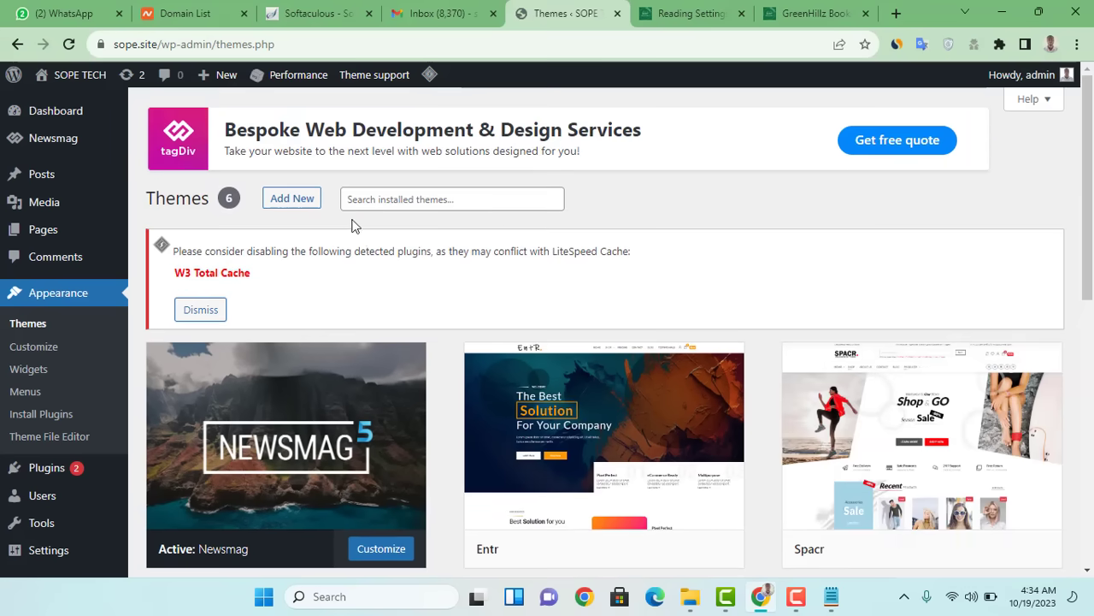
left_click(293, 200)
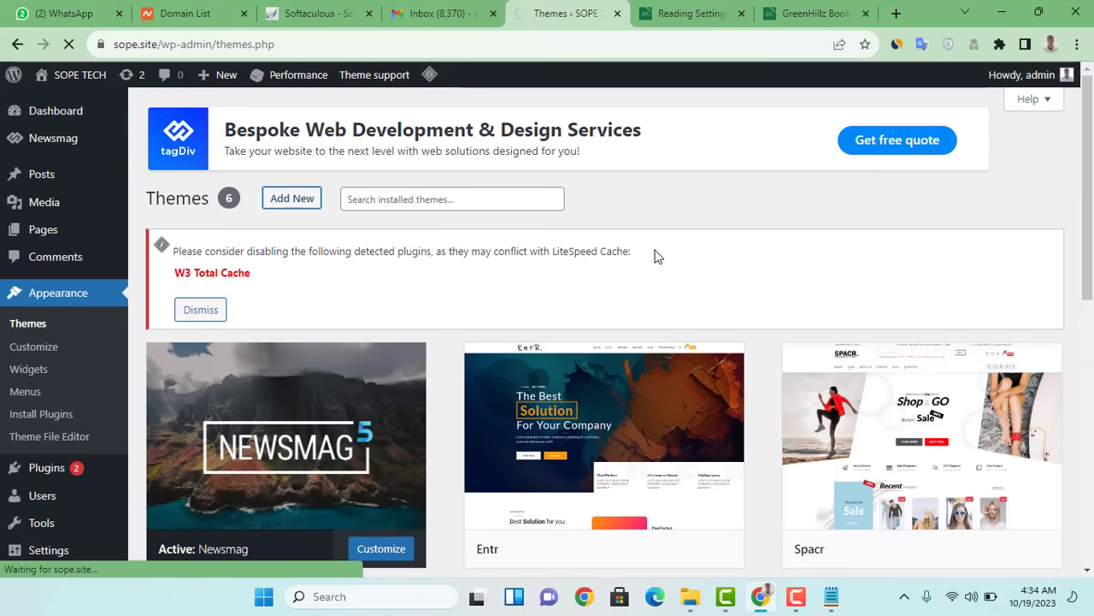
left_click(808, 13)
left_click(684, 18)
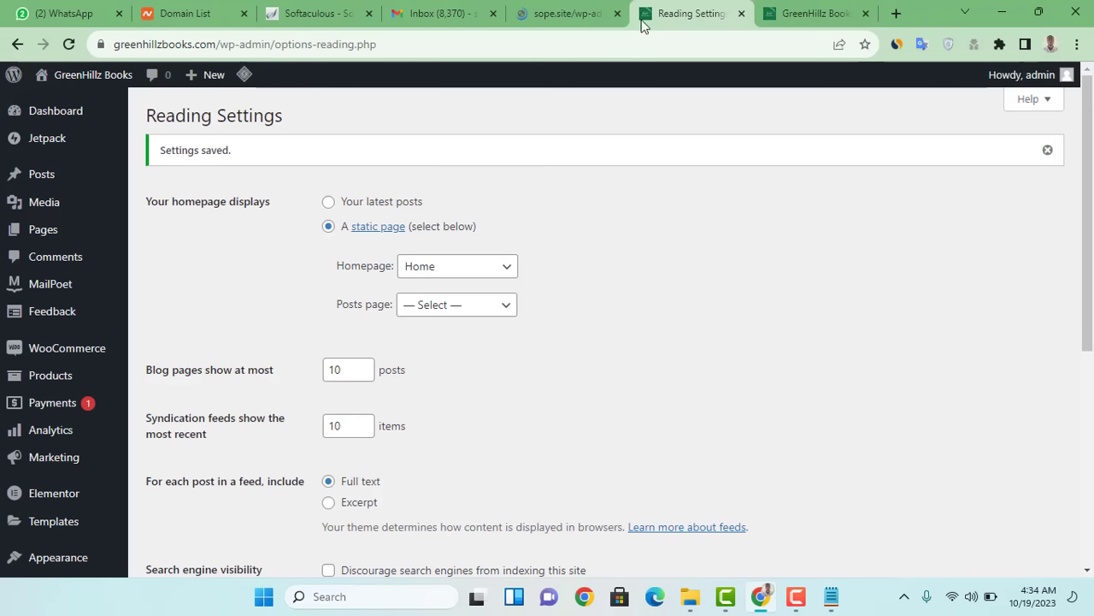
left_click(560, 12)
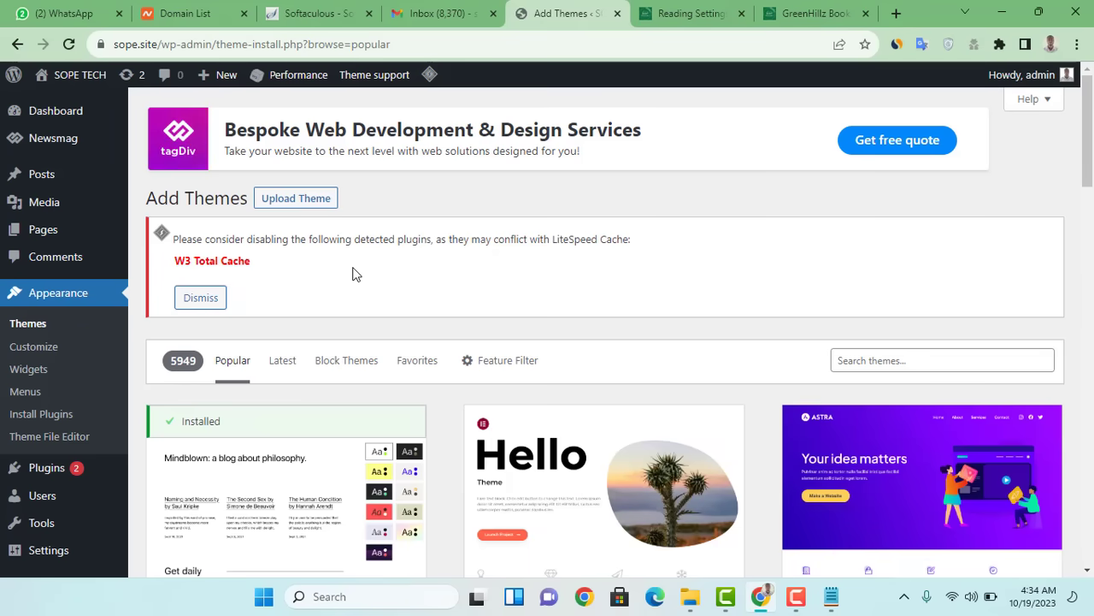
- Install the Hello Elementor theme from the popular themes and activate it on the SOPE TECH site
scroll(503, 313, "down", 2)
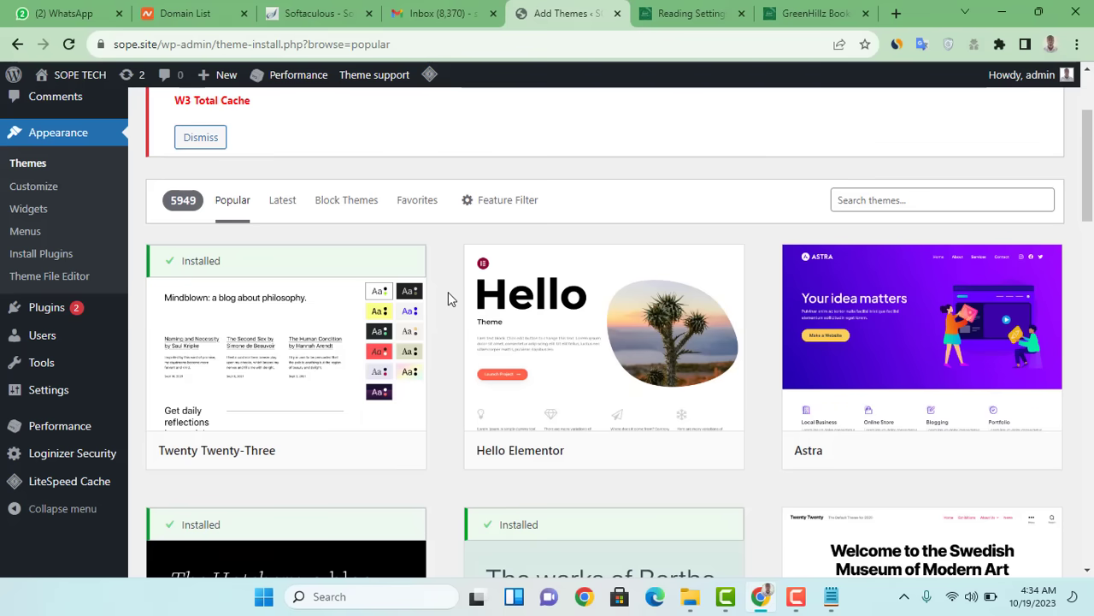
mouse_move(557, 451)
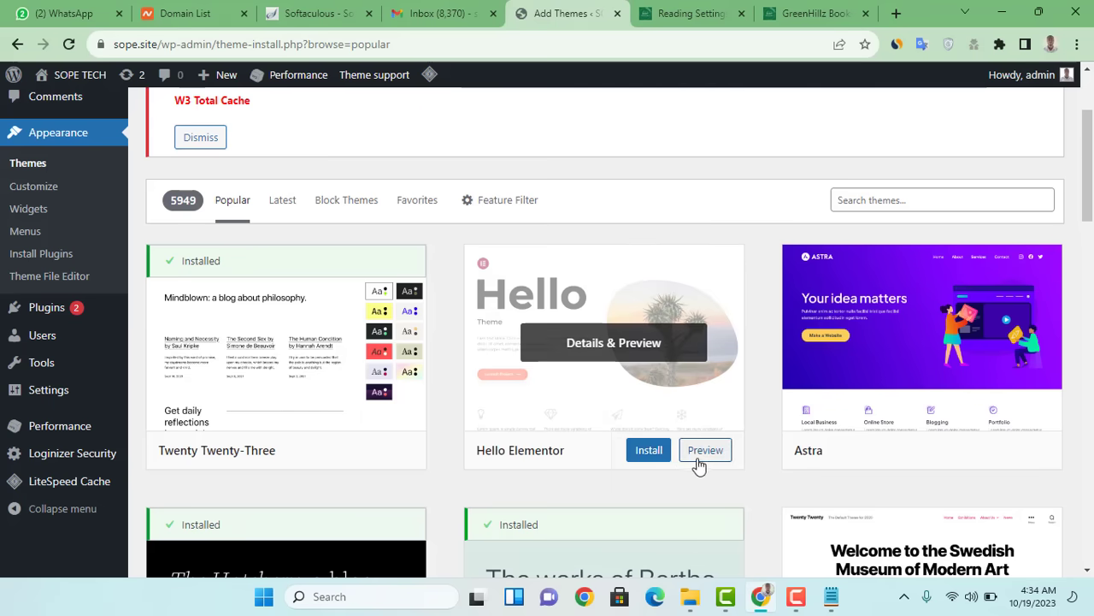
left_click(649, 450)
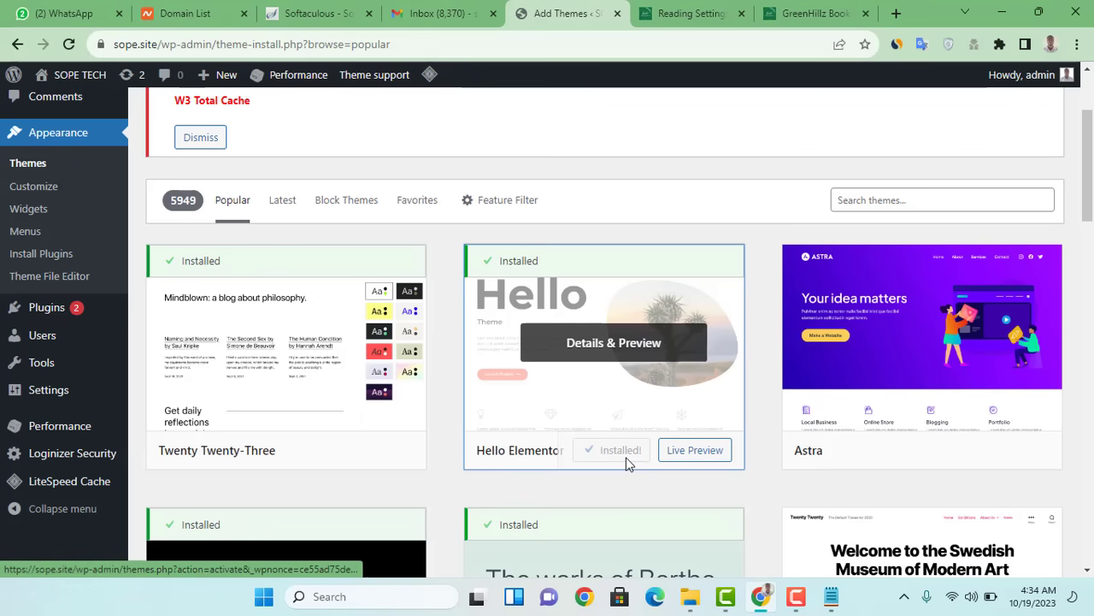
left_click(627, 456)
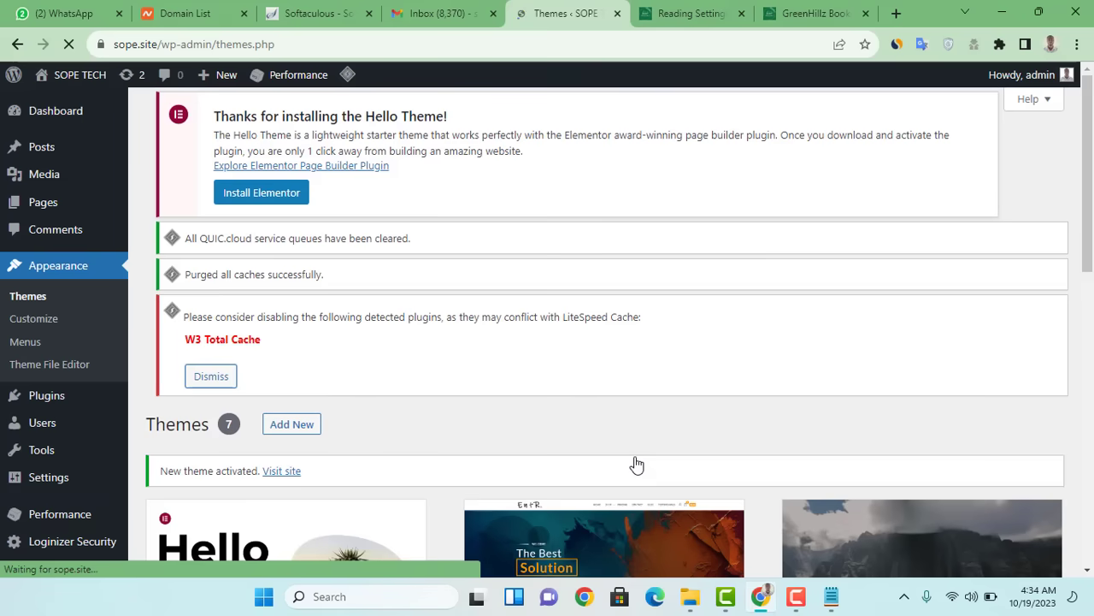
scroll(689, 427, "down", 4)
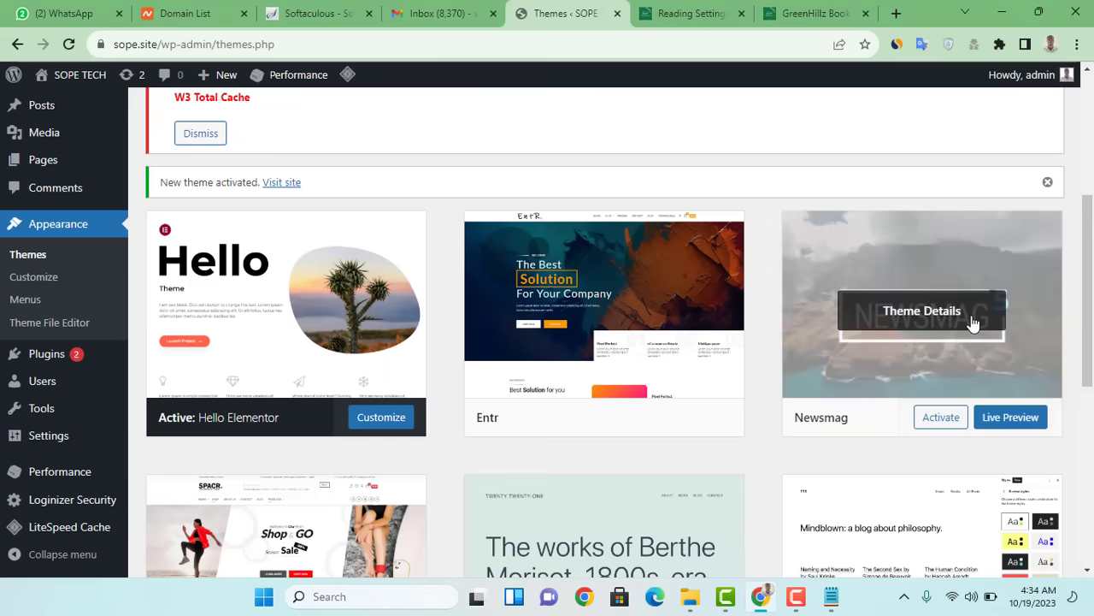
left_click(953, 376)
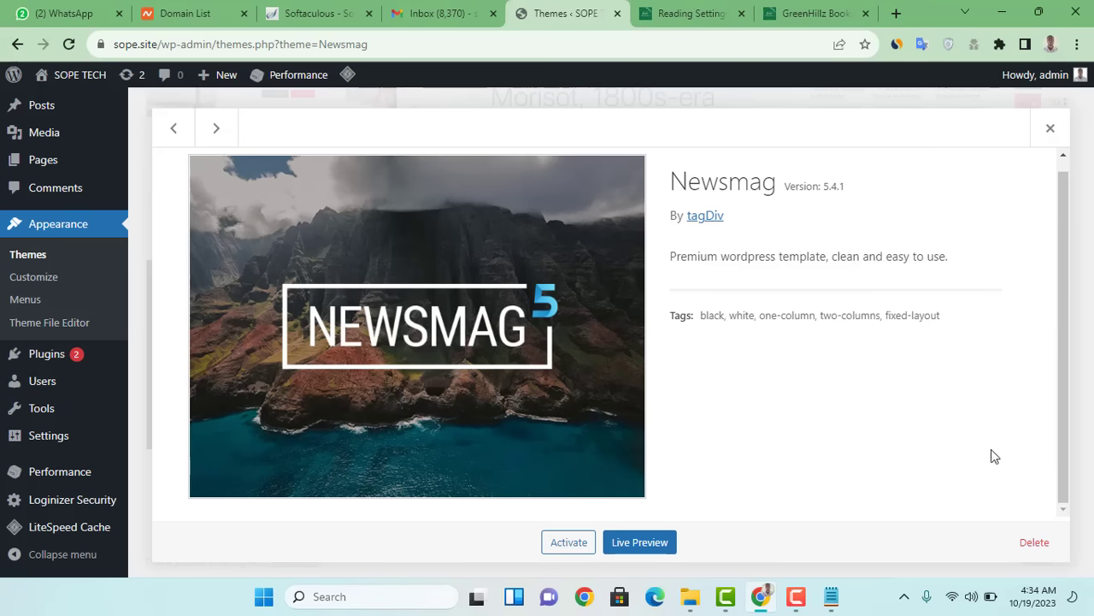
left_click(1031, 548)
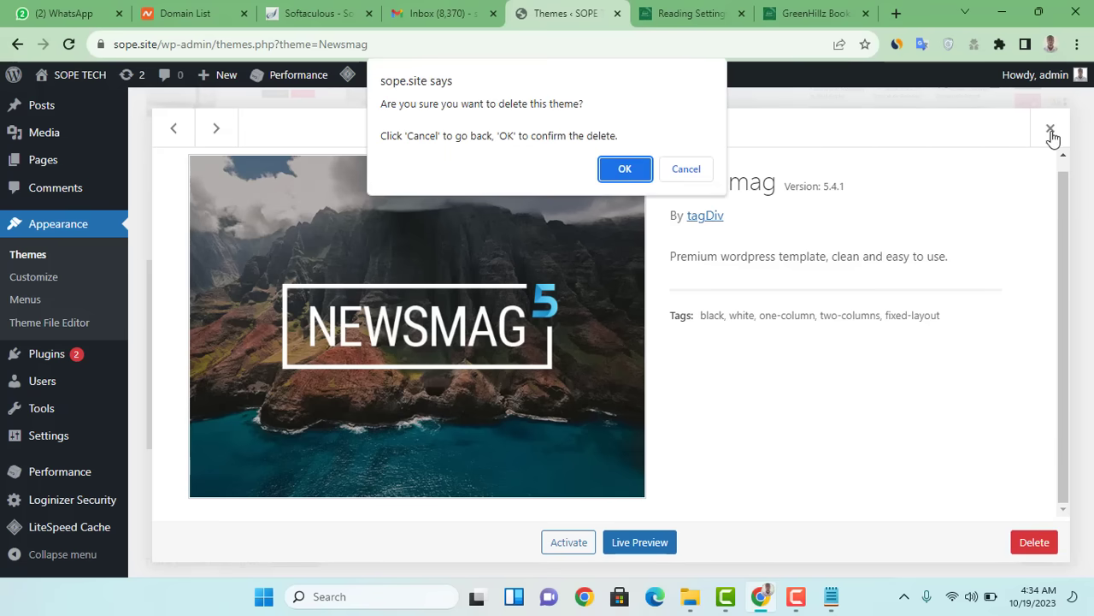
left_click(699, 174)
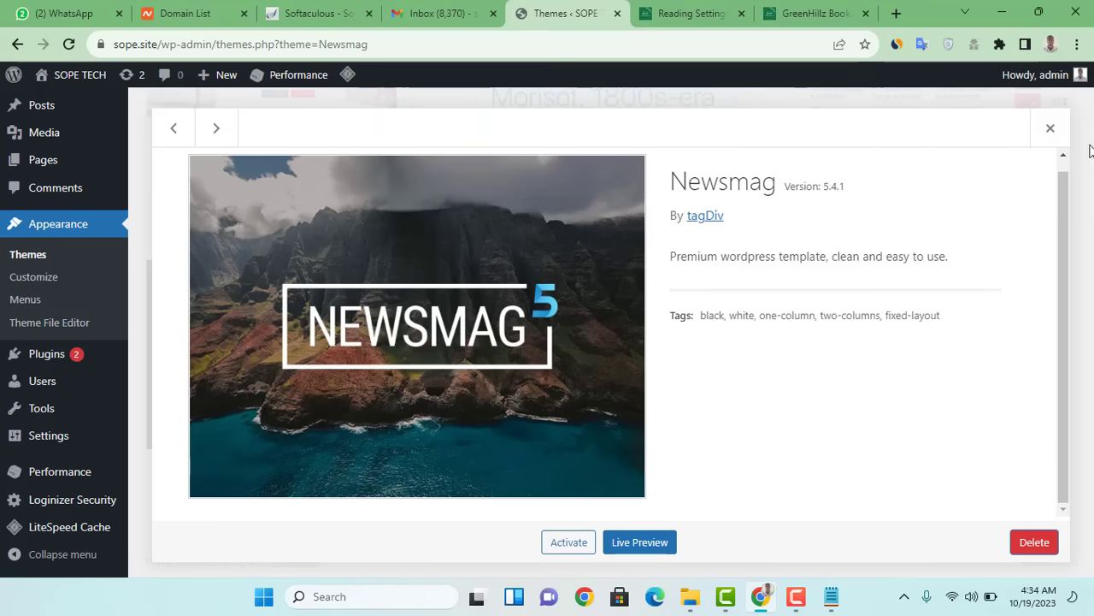
left_click(1050, 128)
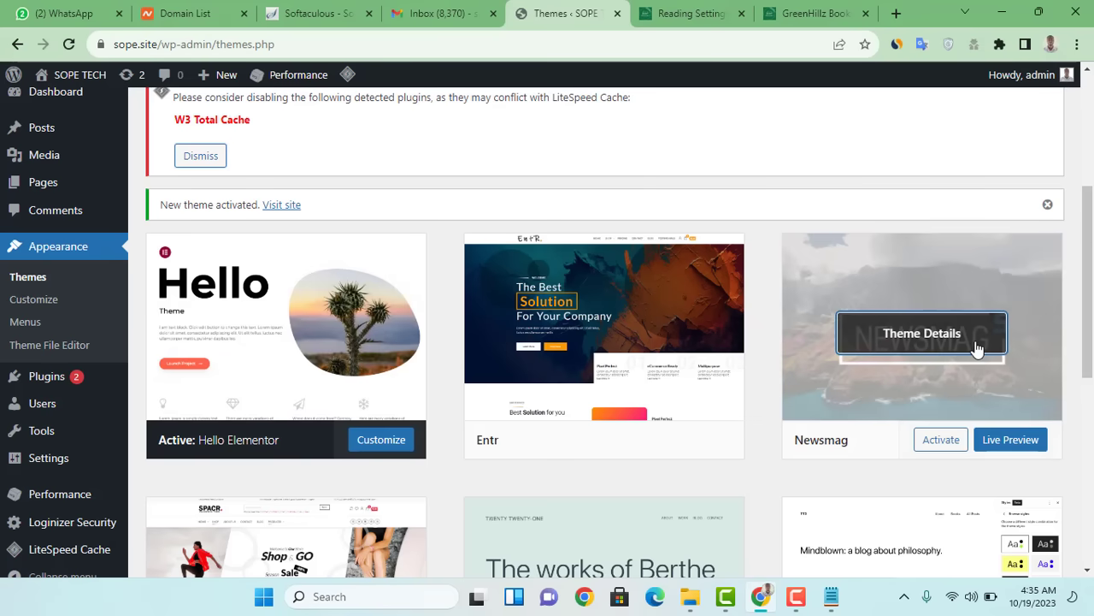
- Delete the Newsmag theme from the SOPE TECH site and confirm the deletion
left_click(945, 335)
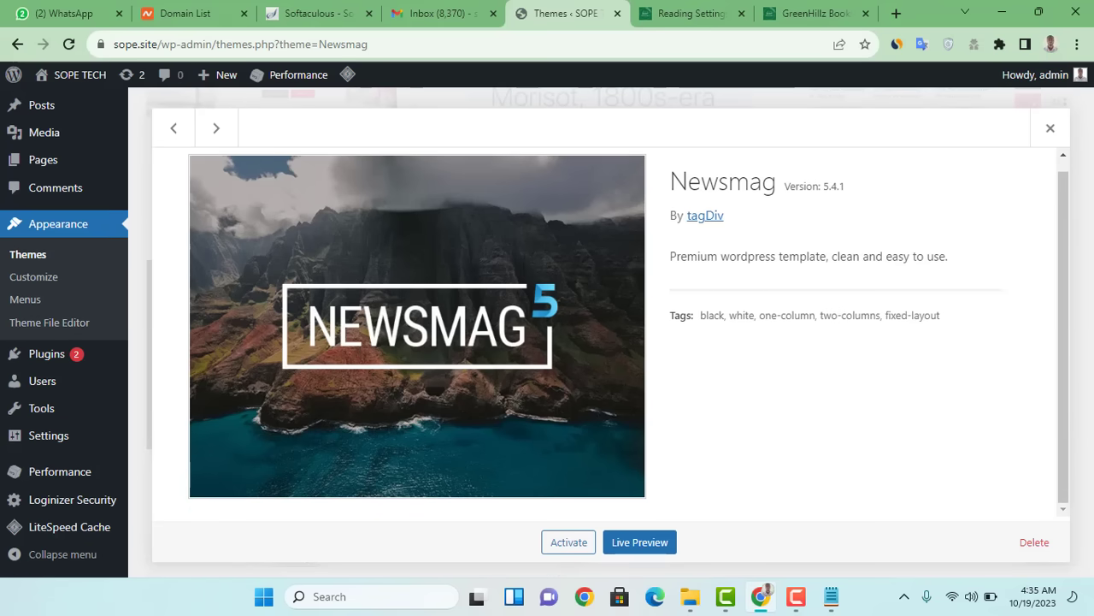
left_click(1042, 545)
left_click(609, 169)
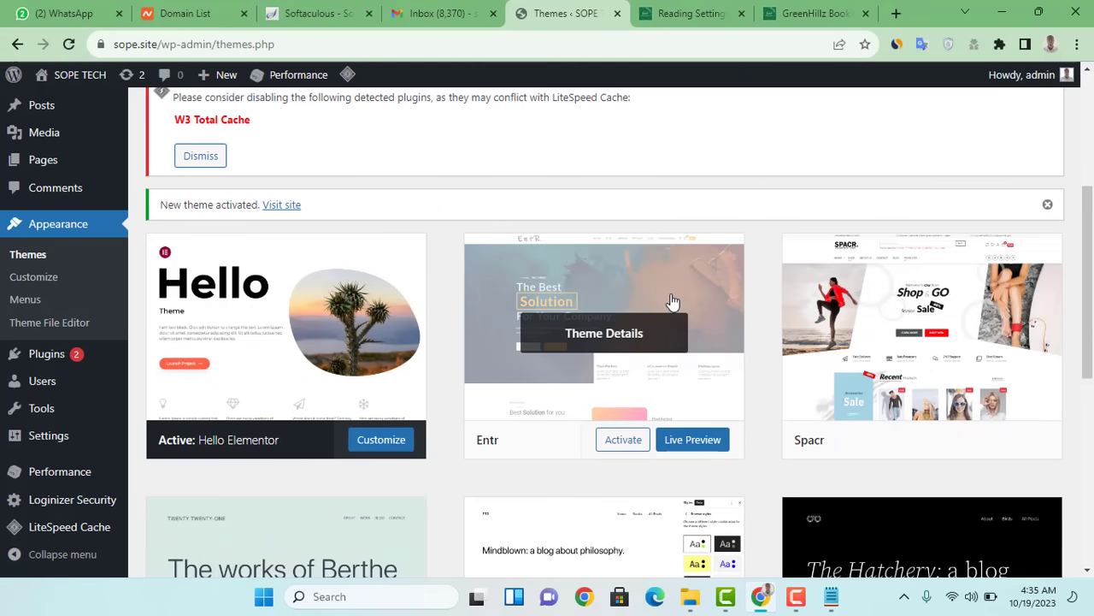
- Open the SOPE TECH site at sope.site in a new tab to view its front page
left_click(681, 13)
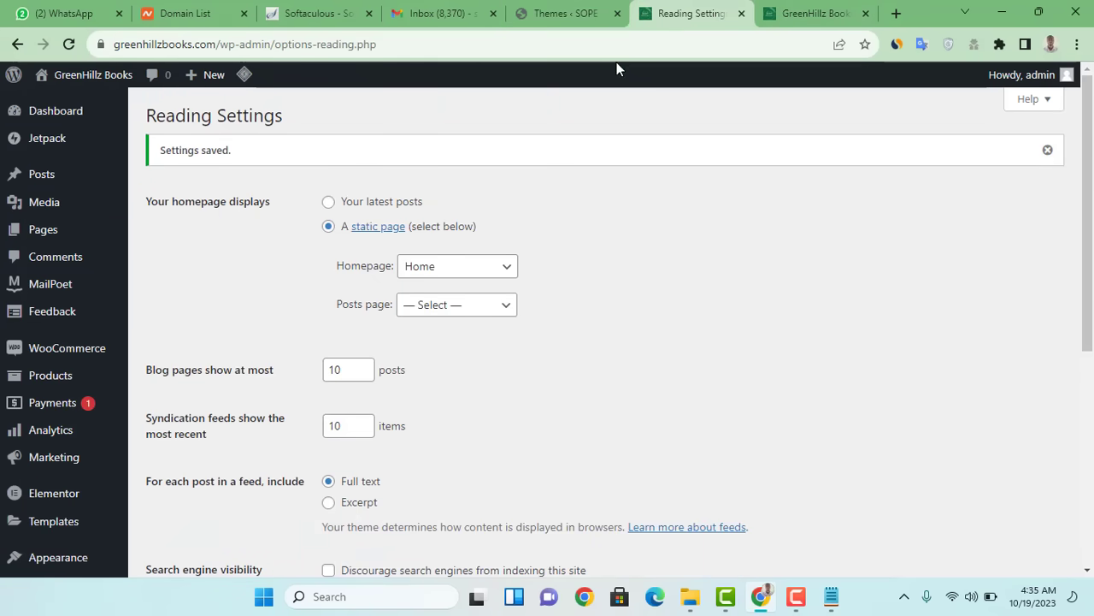
left_click(896, 13)
type("sop")
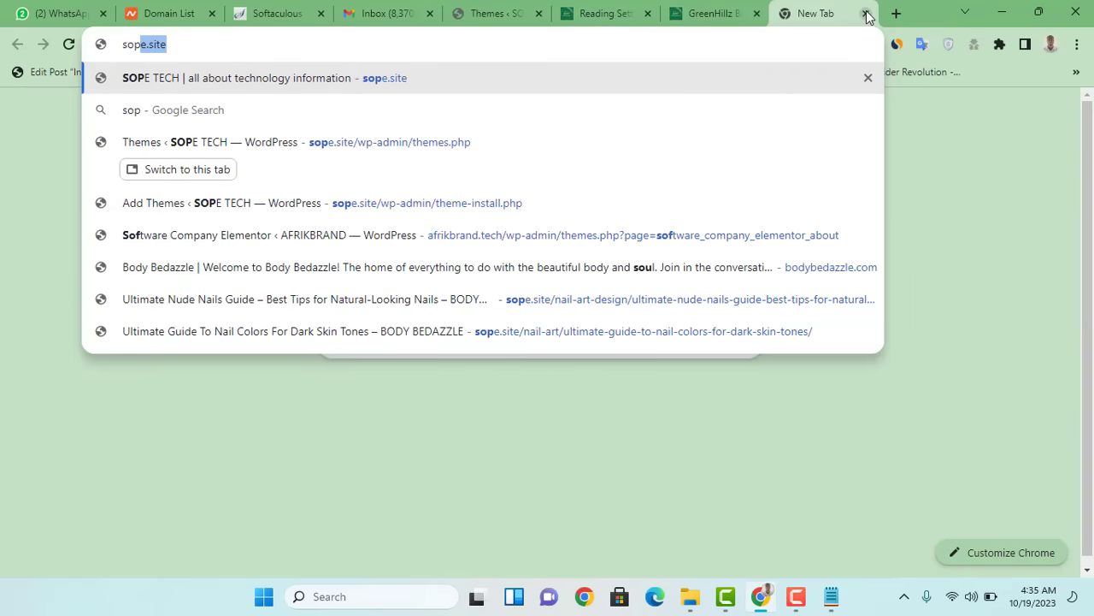
key("Return")
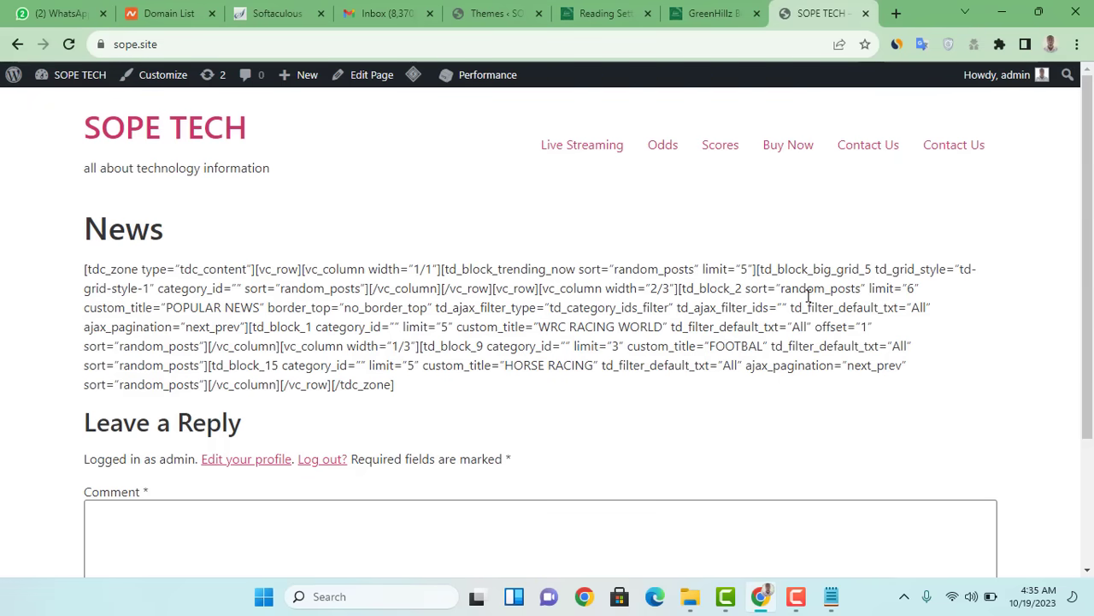
- Review the SOPE TECH front page and the site's installed themes
scroll(808, 291, "down", 2)
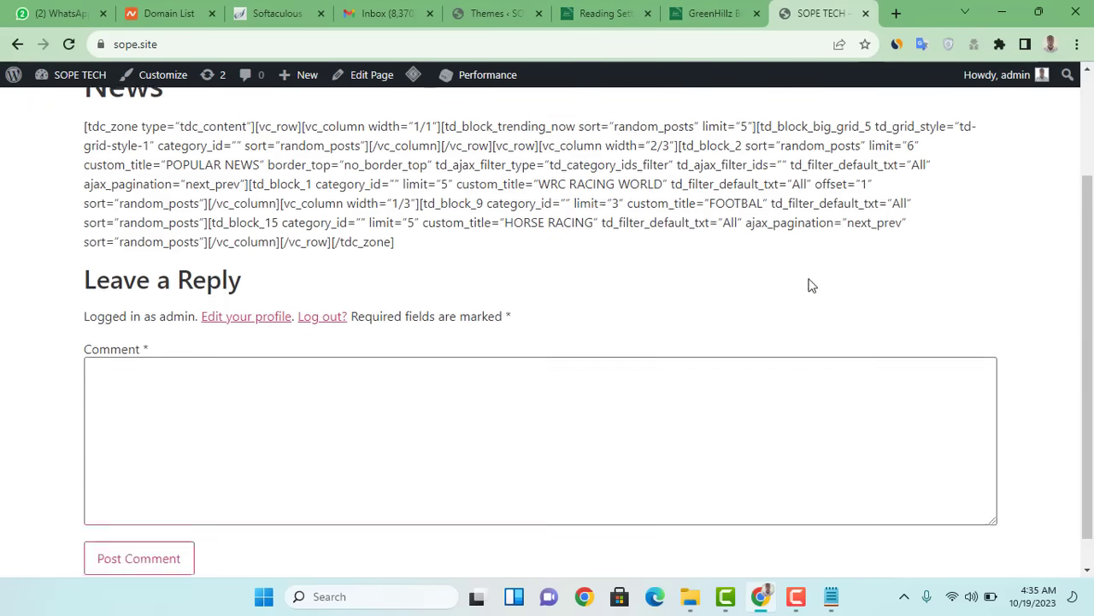
scroll(803, 287, "up", 2)
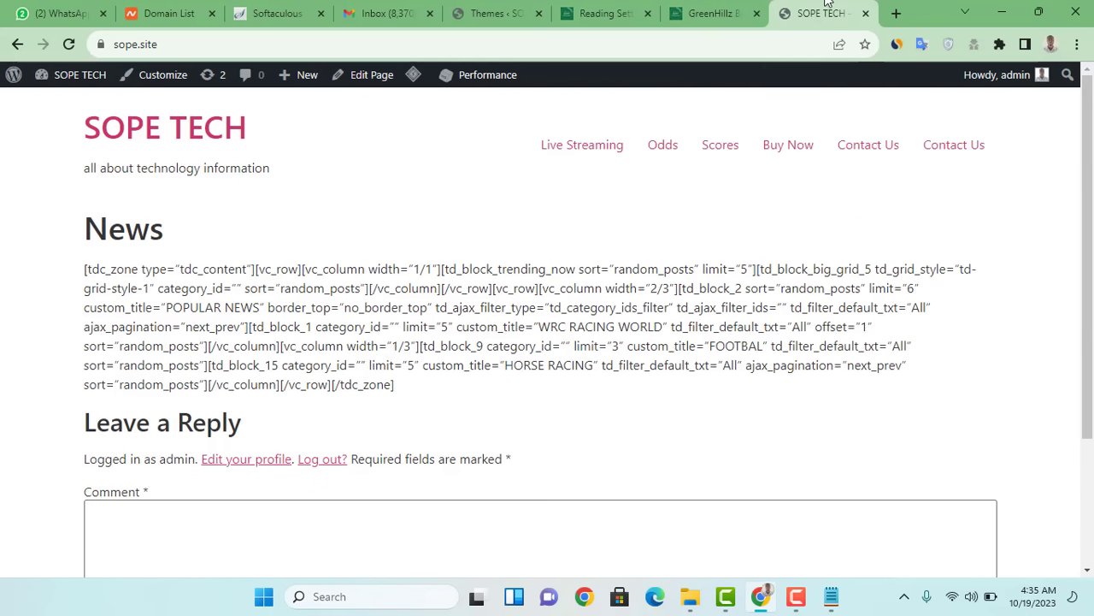
left_click(464, 10)
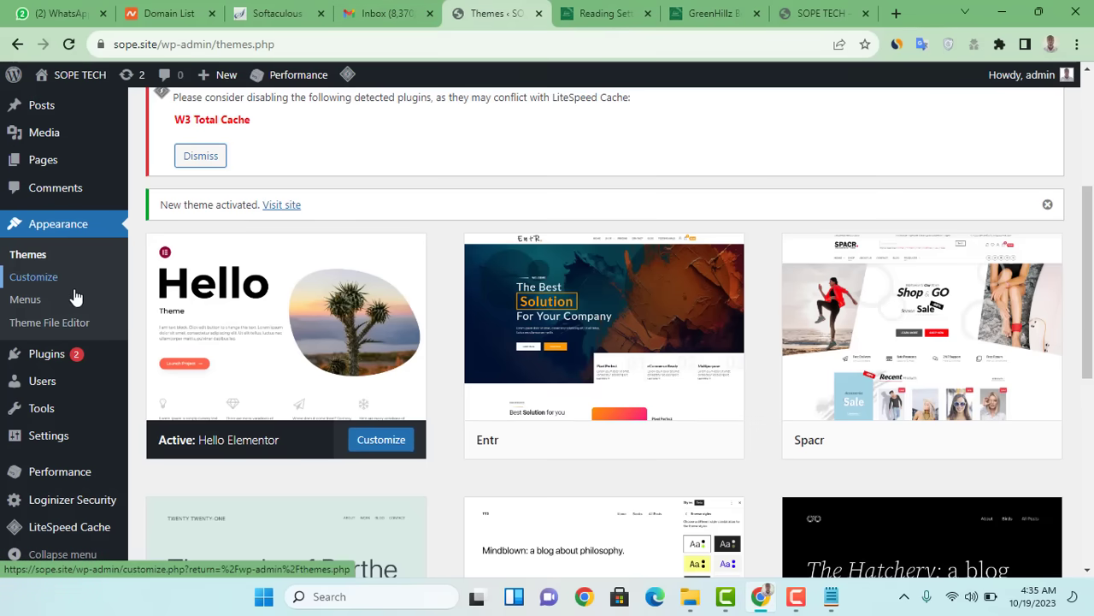
scroll(74, 286, "down", 2)
- View the GreenHillz Books homepage and look through that site's Reading settings
left_click(709, 13)
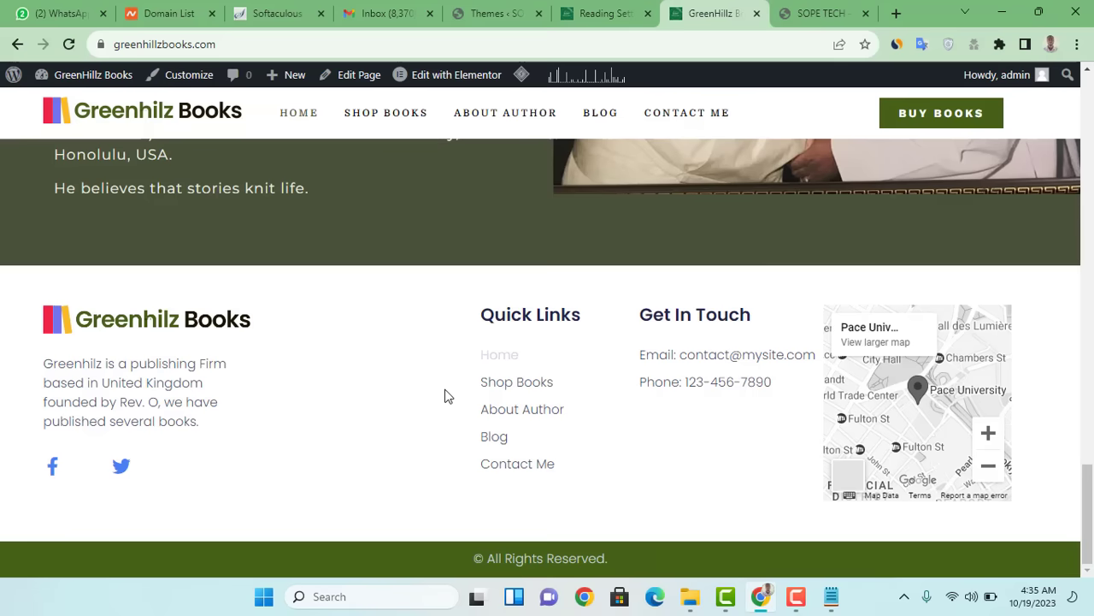
scroll(451, 392, "up", 10)
scroll(483, 393, "up", 10)
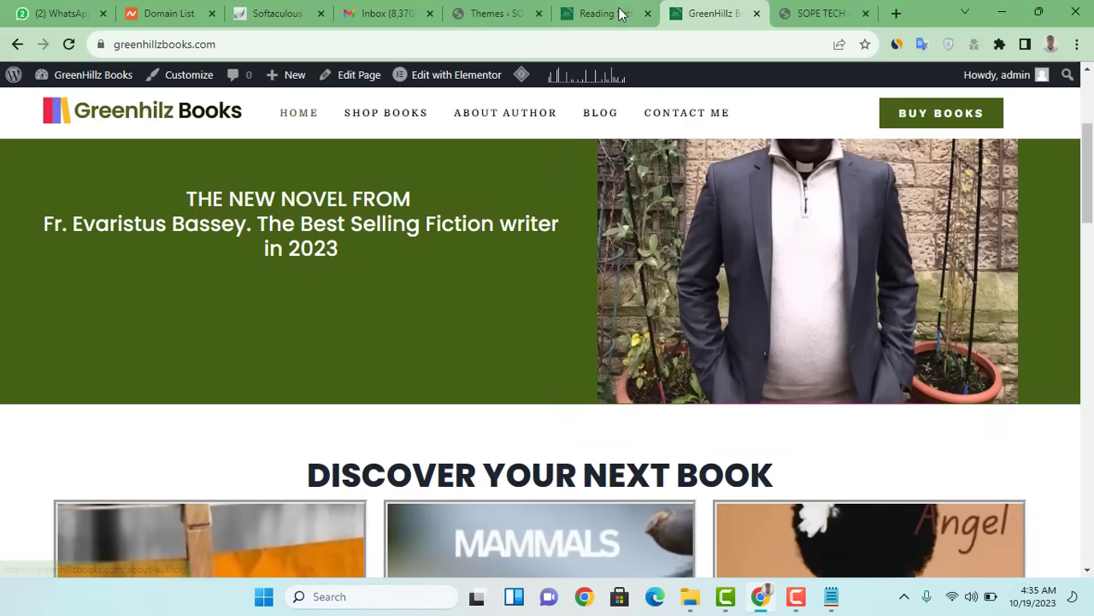
left_click(600, 17)
scroll(22, 407, "down", 5)
scroll(32, 385, "up", 2)
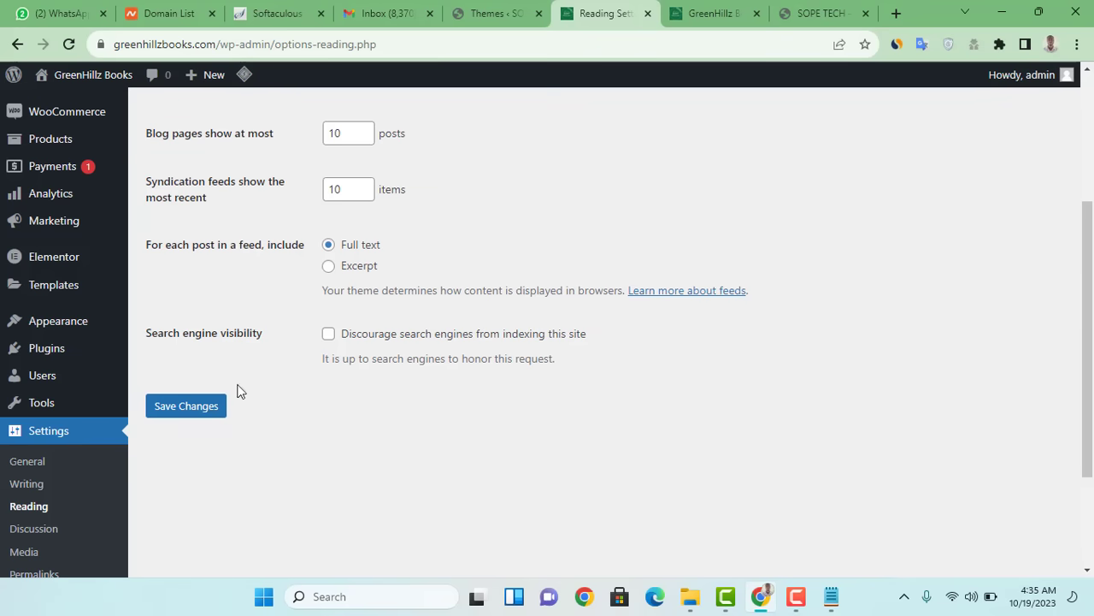
- Open the GreenHillz Books installed plugins and review the list
left_click(66, 356)
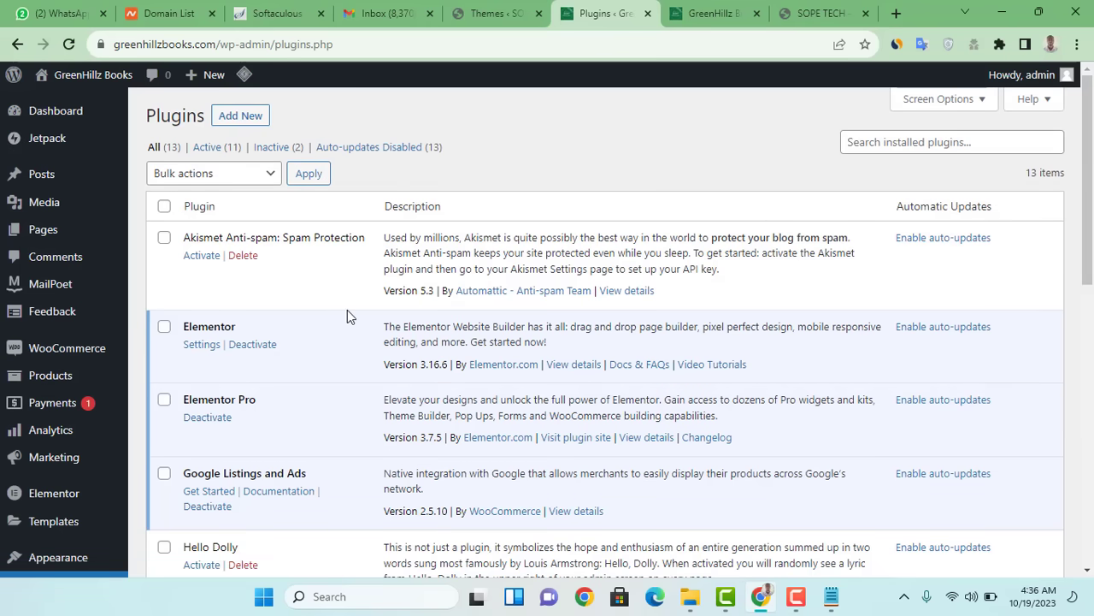
scroll(347, 316, "down", 5)
scroll(361, 317, "up", 5)
scroll(361, 317, "down", 8)
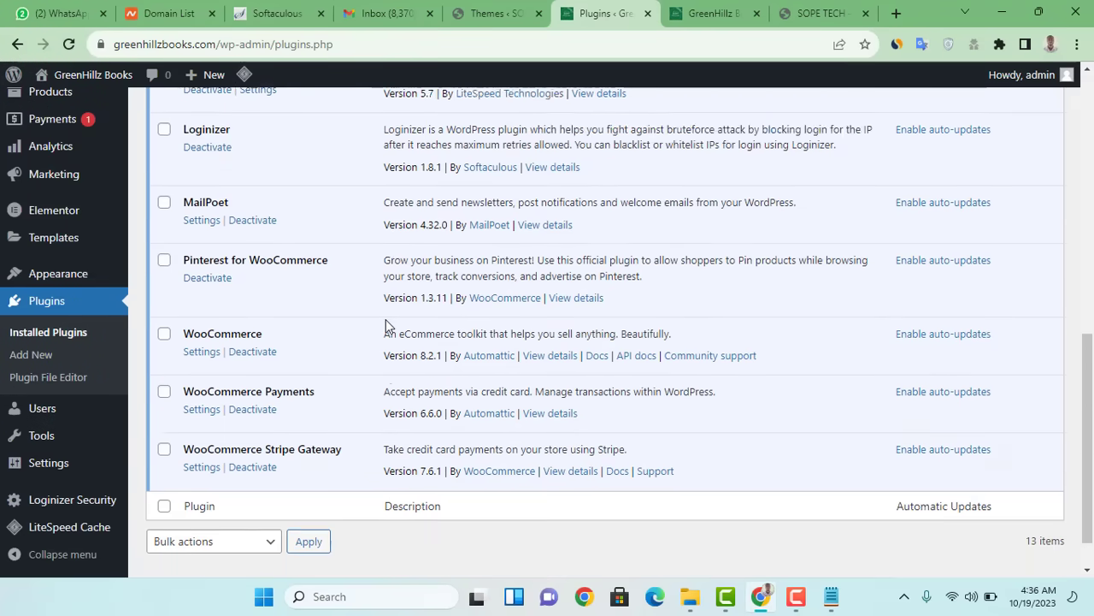
scroll(385, 325, "down", 1)
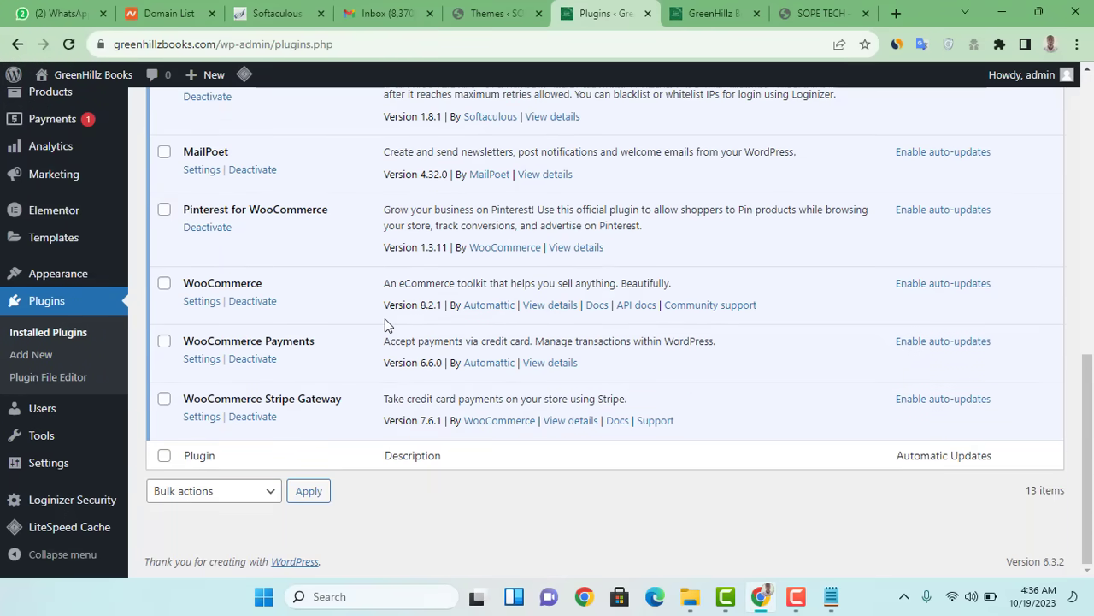
scroll(385, 323, "up", 3)
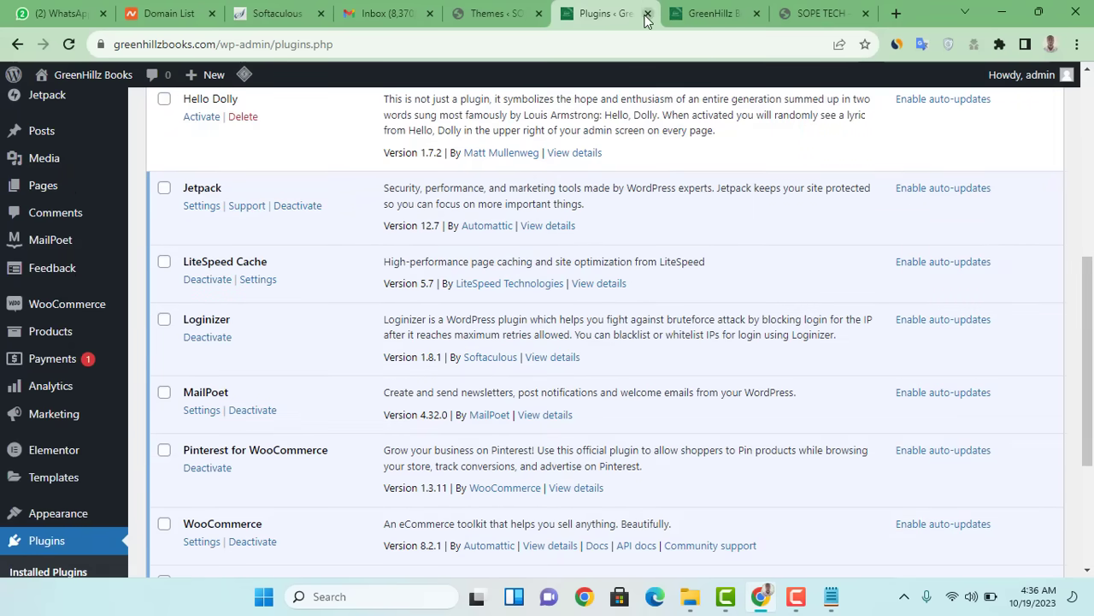
scroll(530, 171, "up", 3)
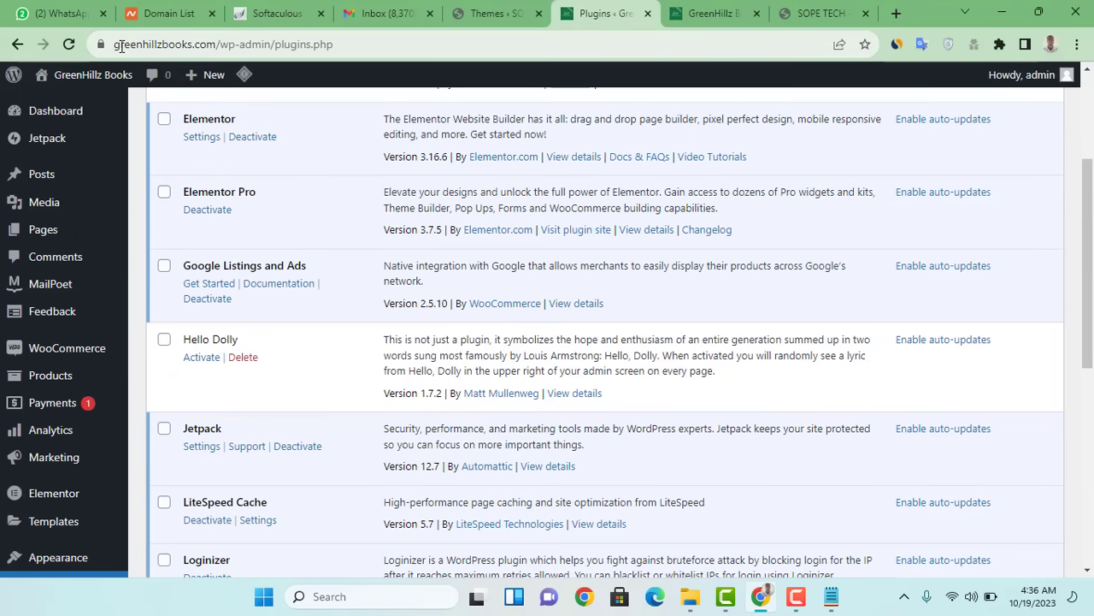
- Close the GreenHillz Books plugins tab, place the SOPE TECH front page tab beside the Themes tab, and return to the SOPE TECH themes
left_click(648, 13)
left_click_drag(587, 30, 691, 13)
left_click(492, 12)
scroll(21, 504, "down", 5)
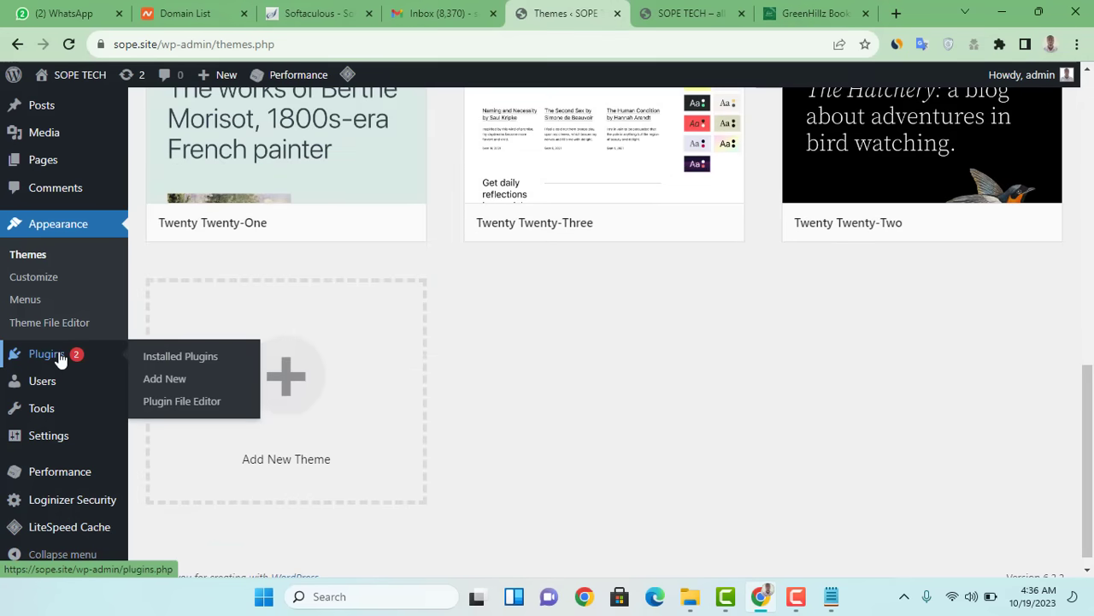
- Open the SOPE TECH installed plugins and review the list
left_click(60, 357)
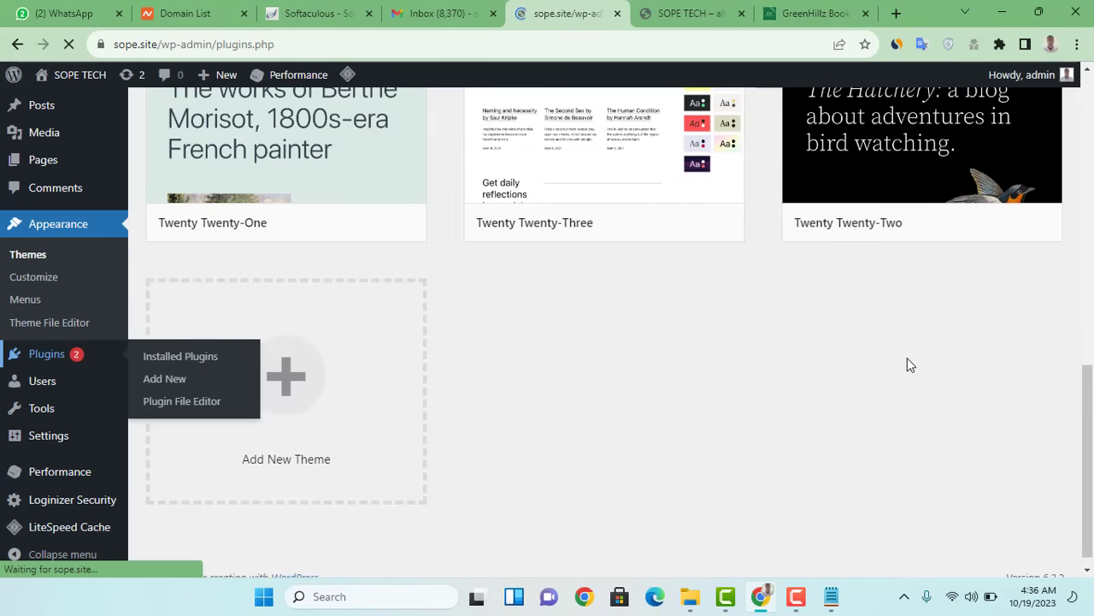
scroll(812, 357, "down", 3)
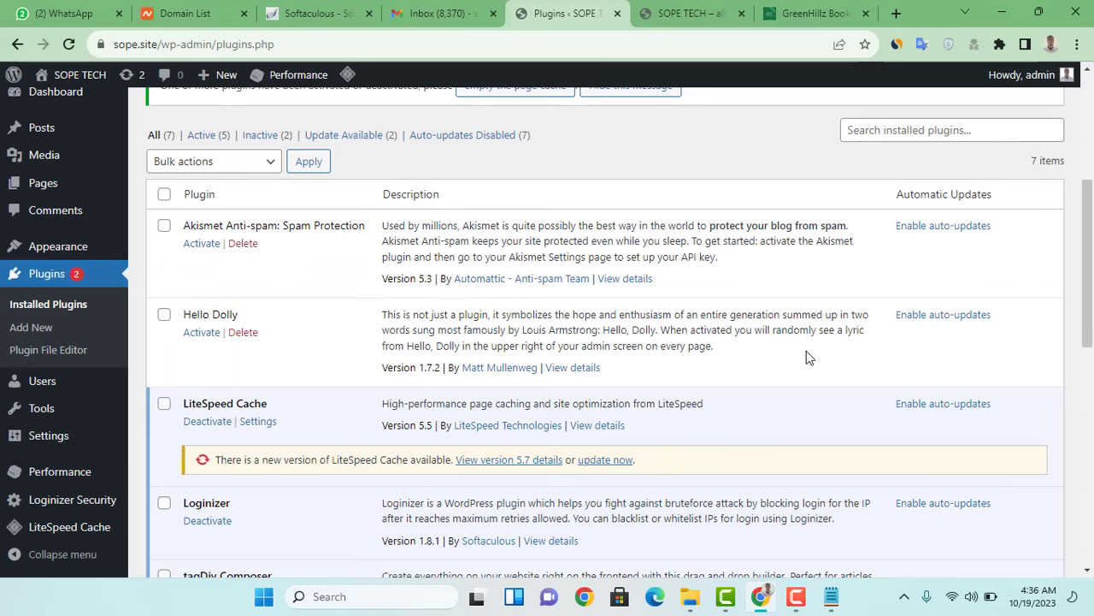
scroll(808, 359, "up", 3)
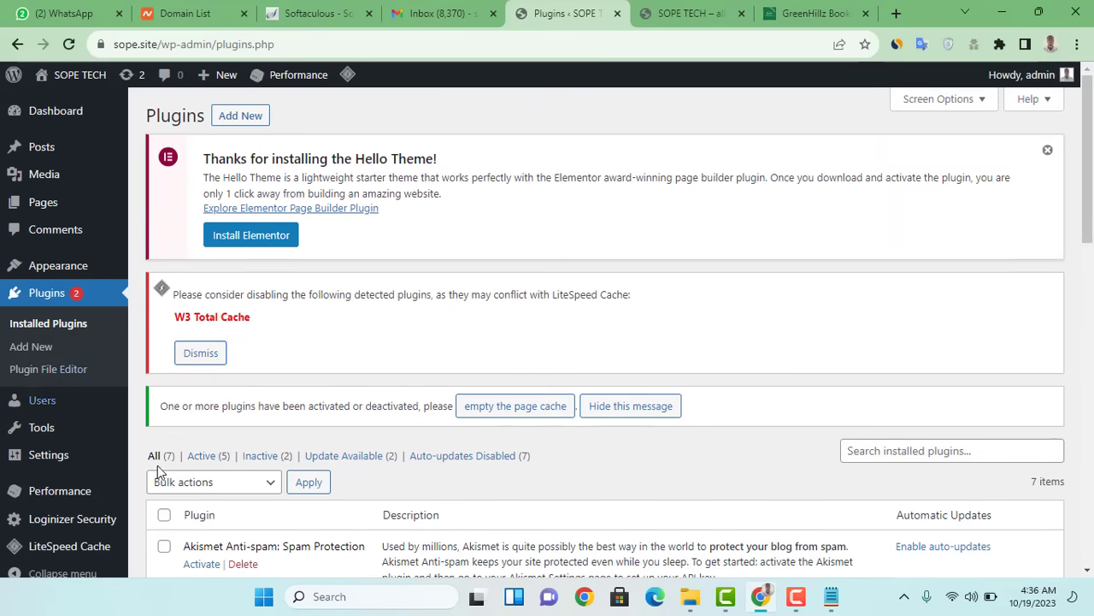
scroll(290, 427, "down", 2)
scroll(799, 345, "up", 2)
- Open the page for adding plugins on the SOPE TECH site and try to install the featured Jetpack plugin
left_click(242, 115)
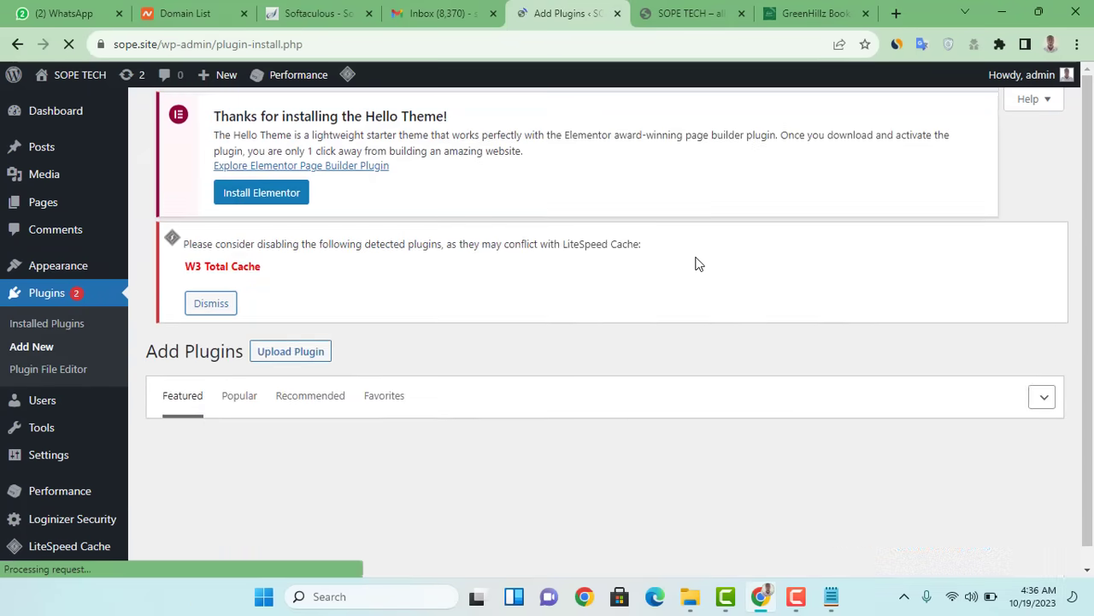
scroll(813, 213, "down", 2)
scroll(798, 237, "down", 4)
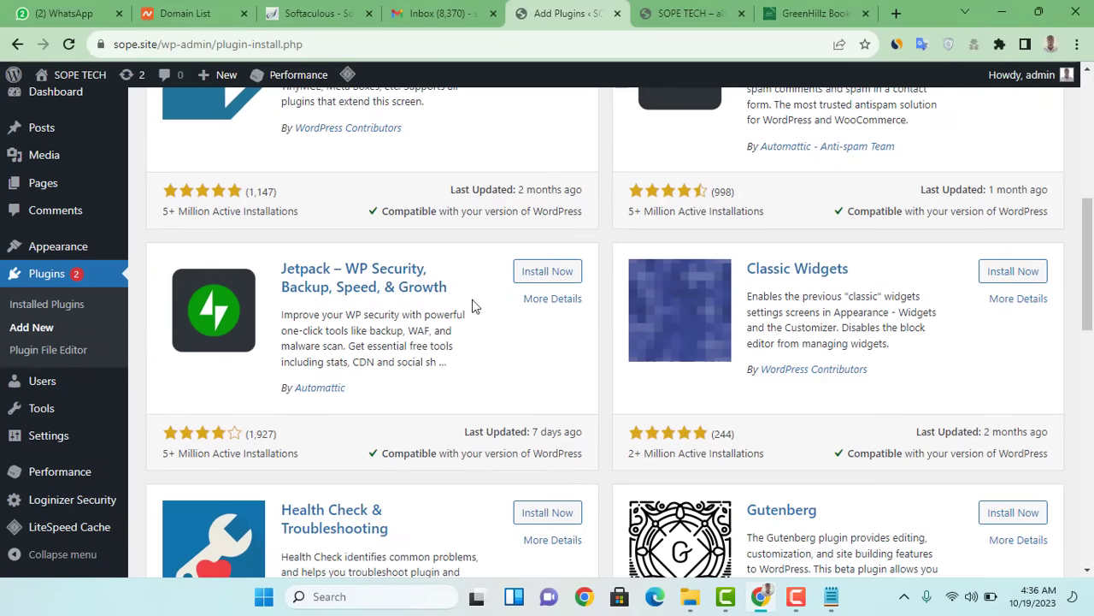
left_click(530, 271)
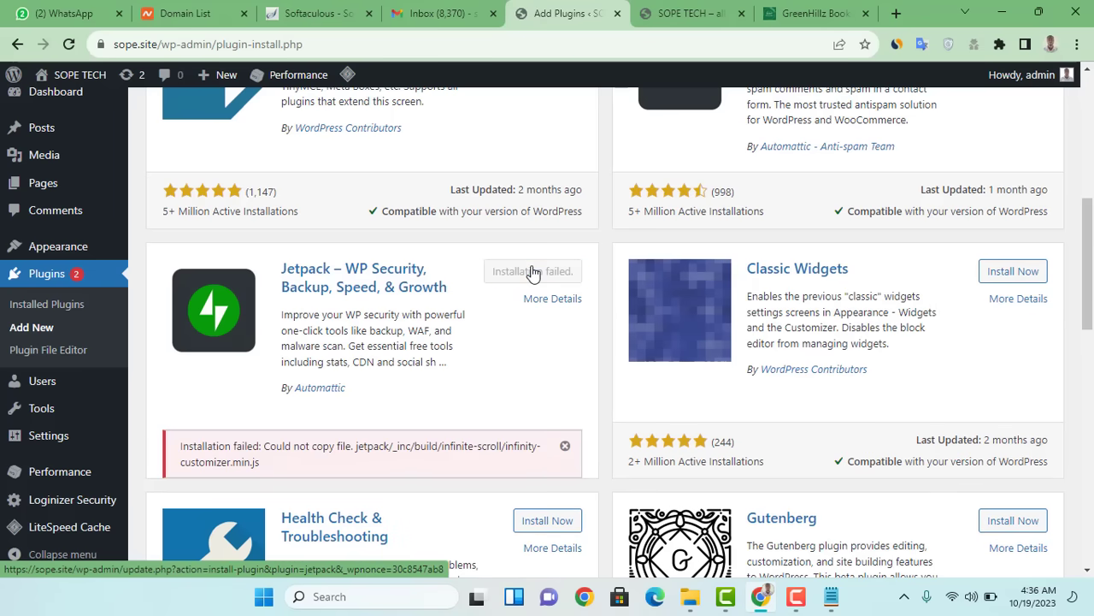
- Search the plugin directory for "elementor", then install and activate the Elementor Website Builder plugin
scroll(530, 271, "up", 4)
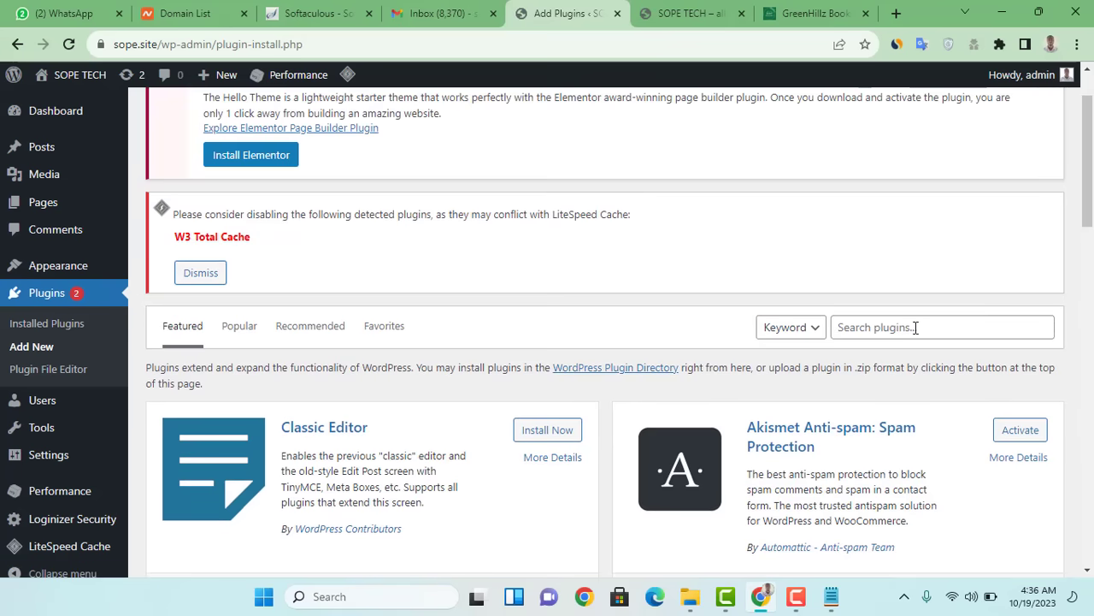
left_click(915, 328)
type("elemen")
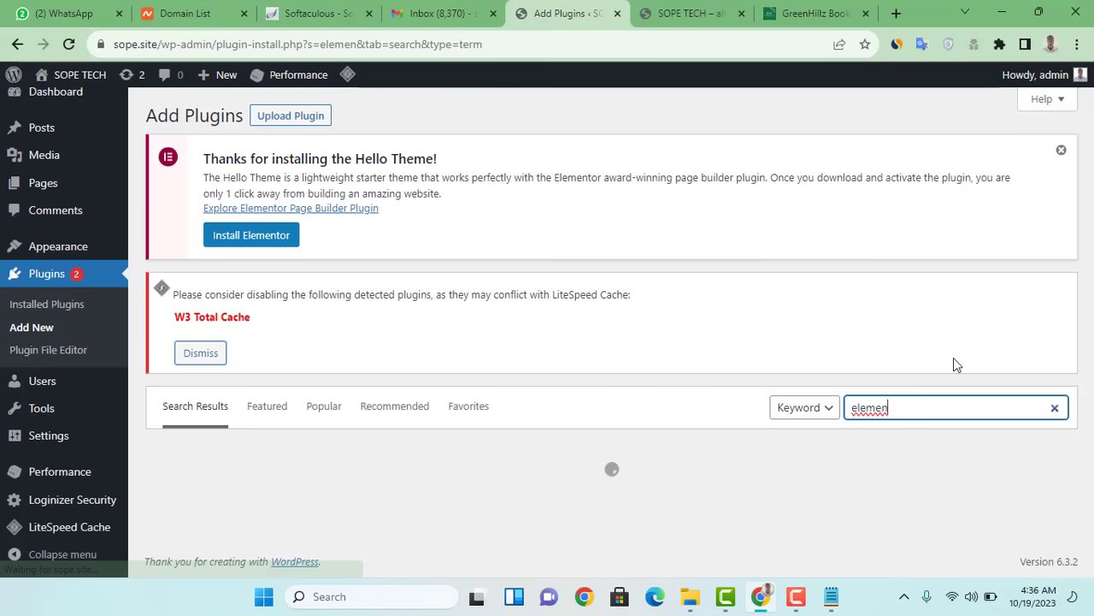
type("tor")
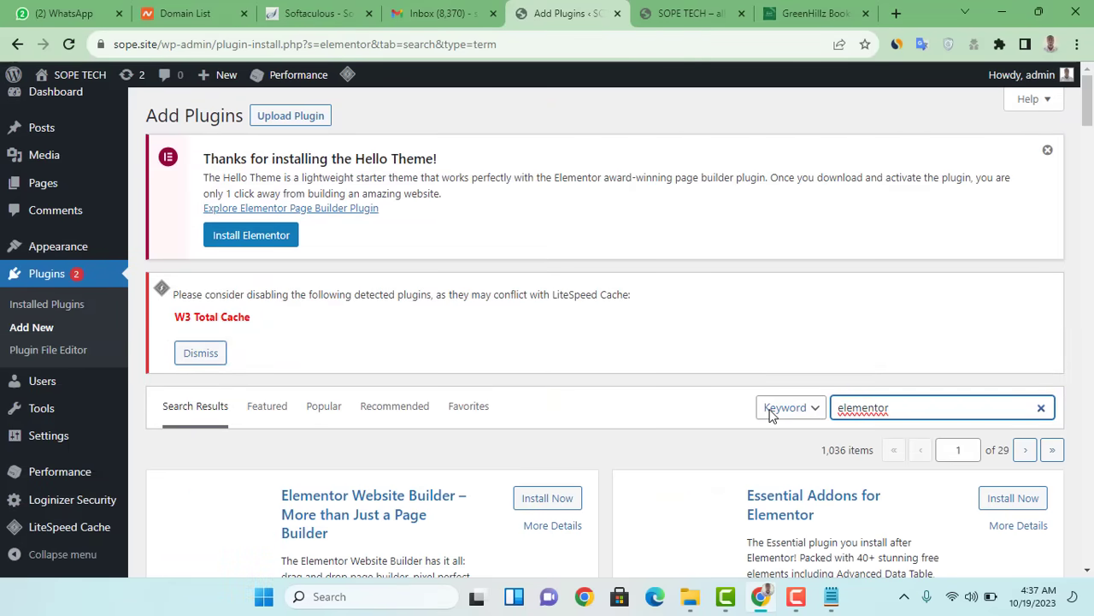
scroll(772, 416, "down", 3)
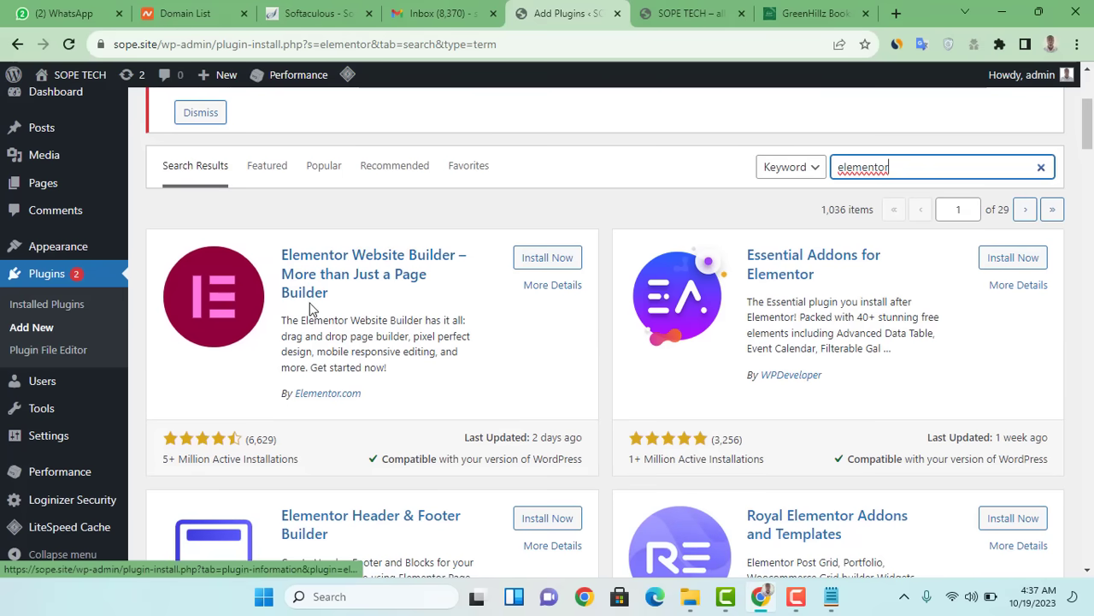
left_click(539, 270)
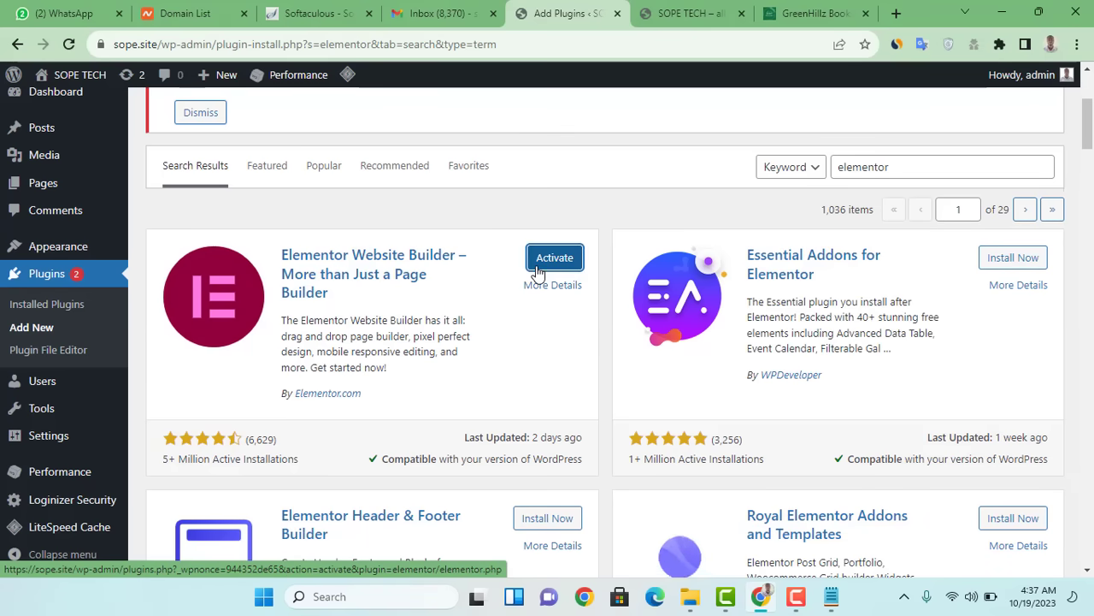
left_click(537, 269)
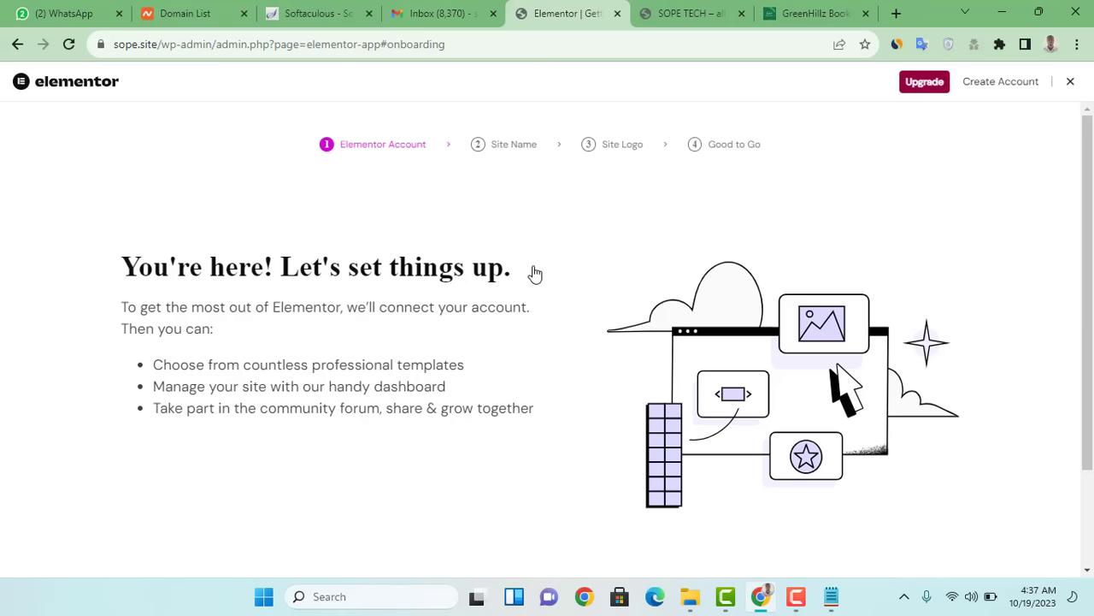
- Start connecting an account from Elementor's setup wizard and switch from account creation to the sign-in form
scroll(569, 304, "down", 2)
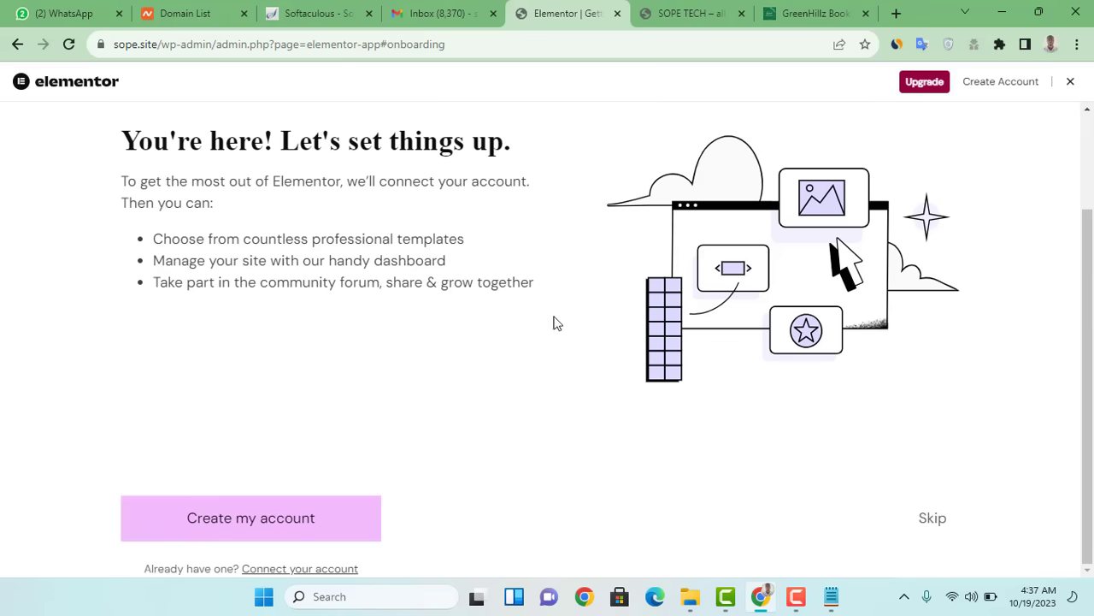
left_click(331, 518)
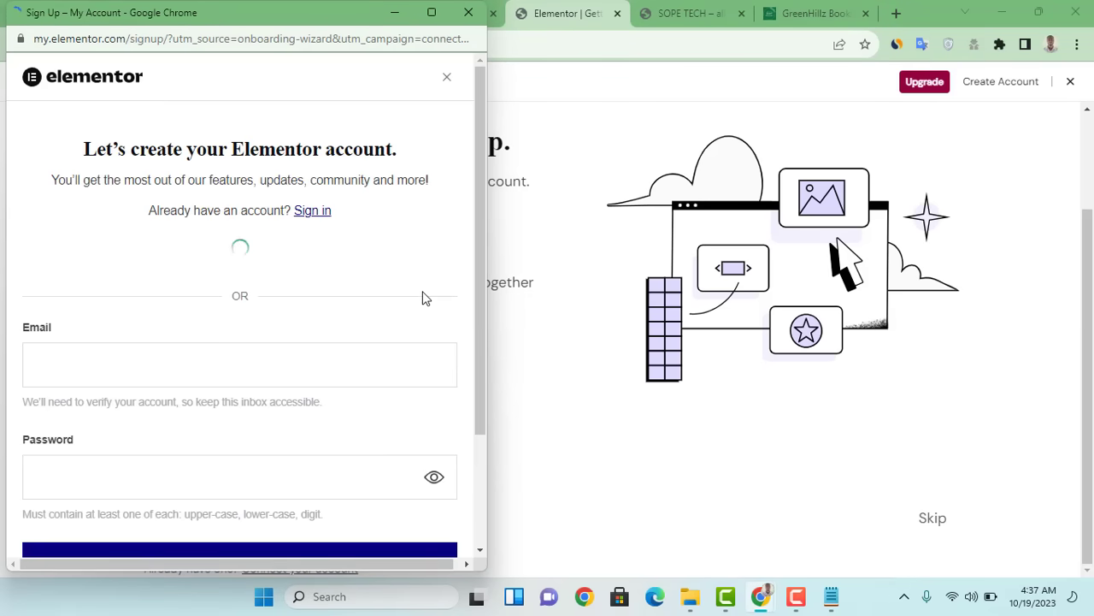
scroll(422, 299, "down", 2)
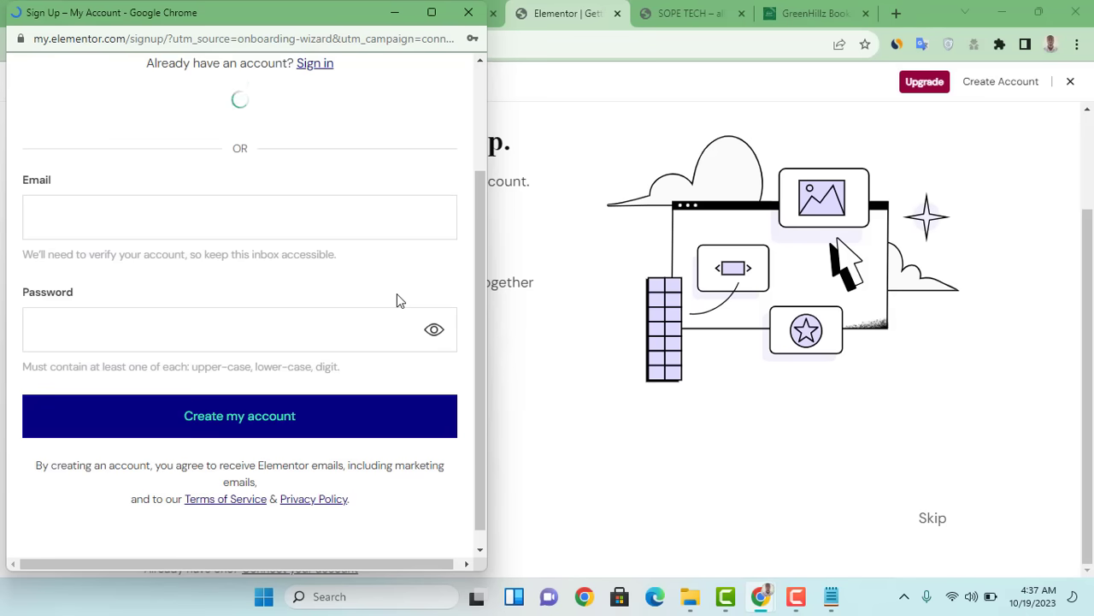
scroll(397, 293, "down", 1)
scroll(398, 294, "up", 2)
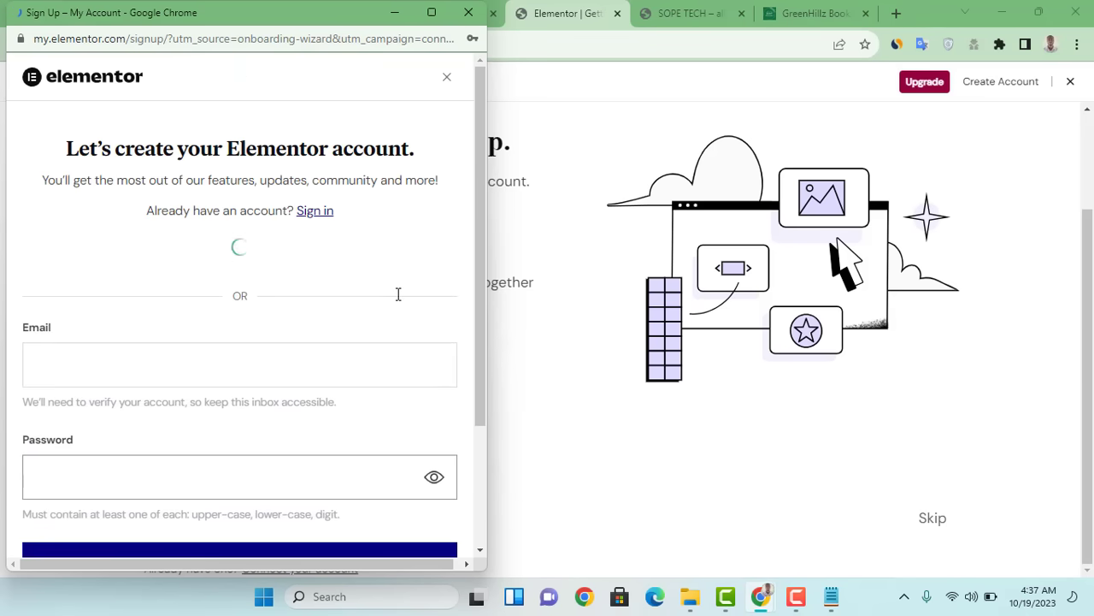
left_click(314, 212)
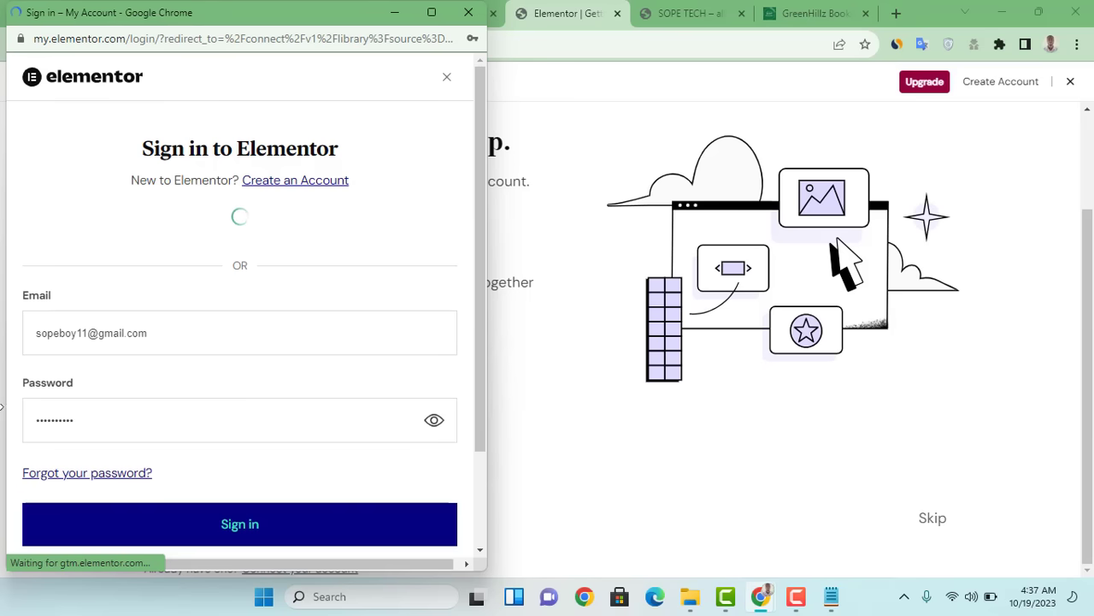
- Sign in to Elementor with the prefilled account e-mail and password
scroll(218, 521, "down", 2)
left_click(252, 407)
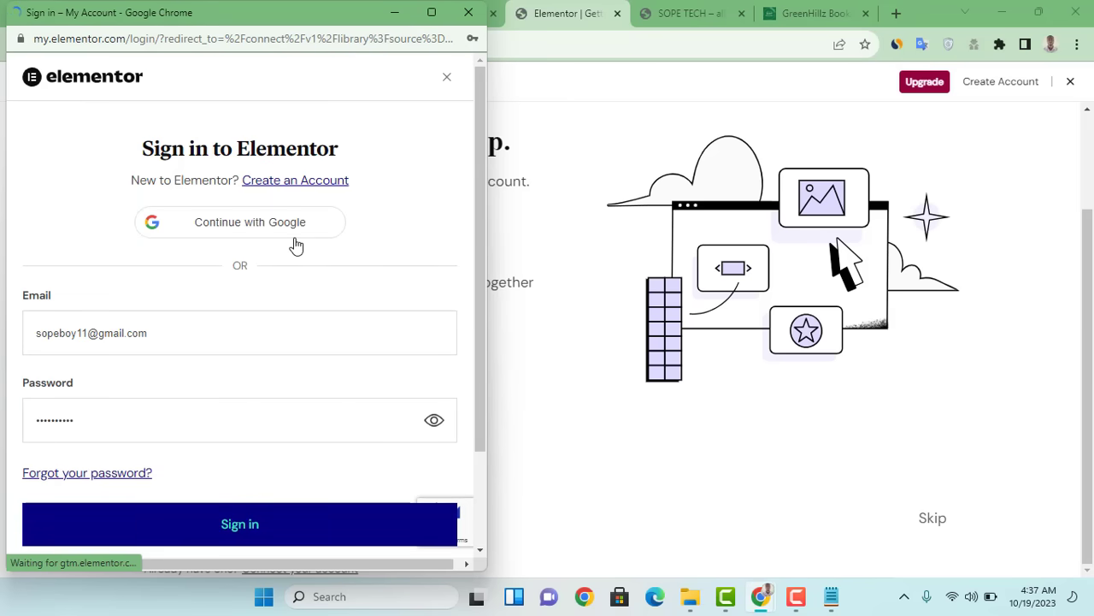
scroll(297, 282, "down", 2)
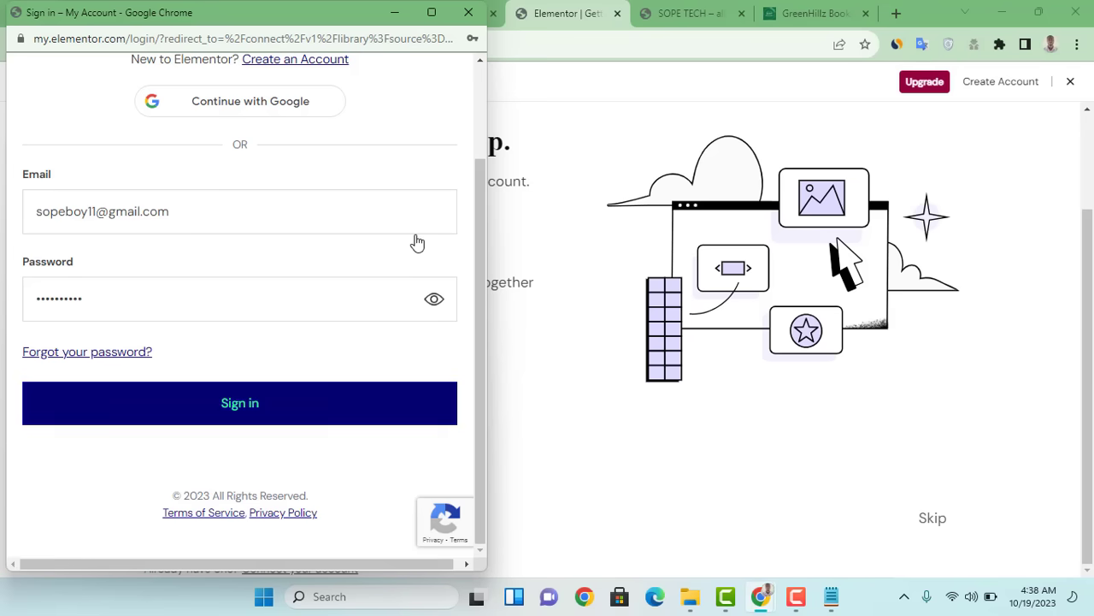
key("Return")
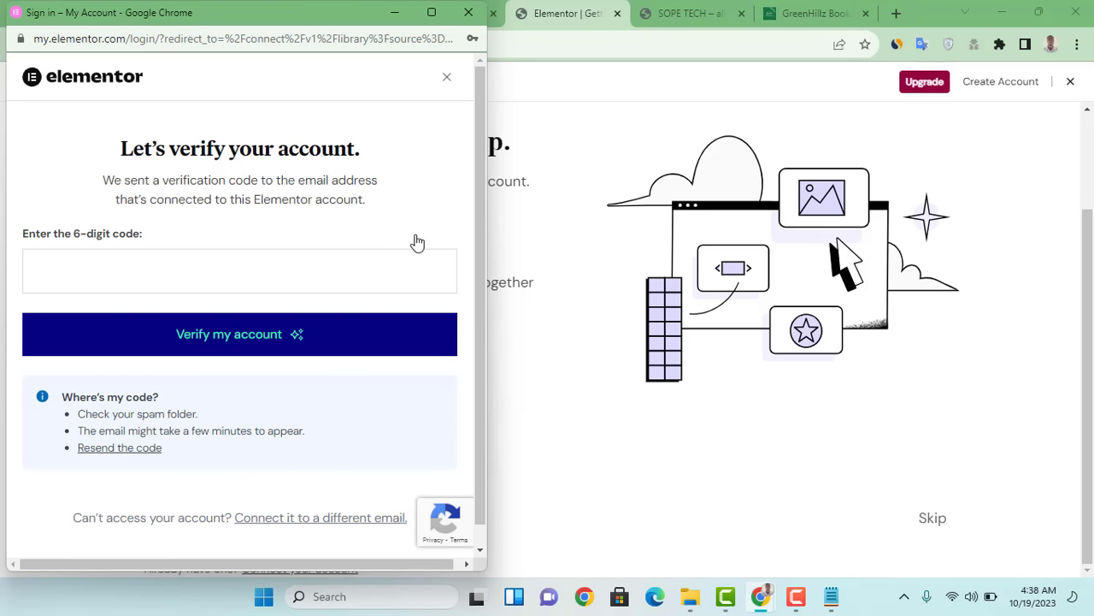
- Verify the Elementor account with the e-mailed verification code, dismiss the saved-password warning, and connect the account to sope.site
left_click(413, 268)
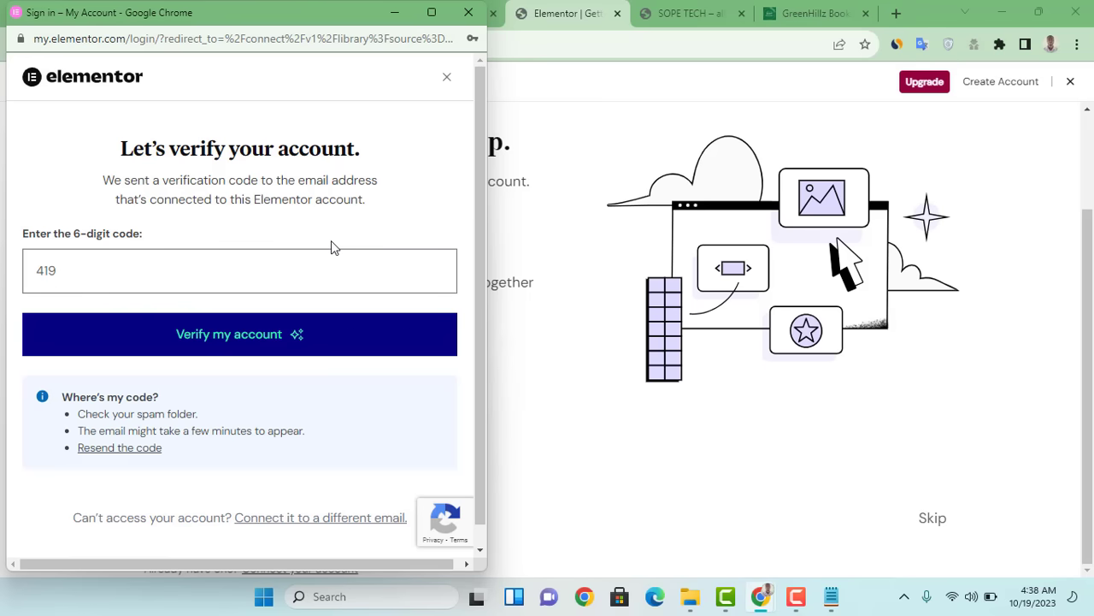
left_click(325, 330)
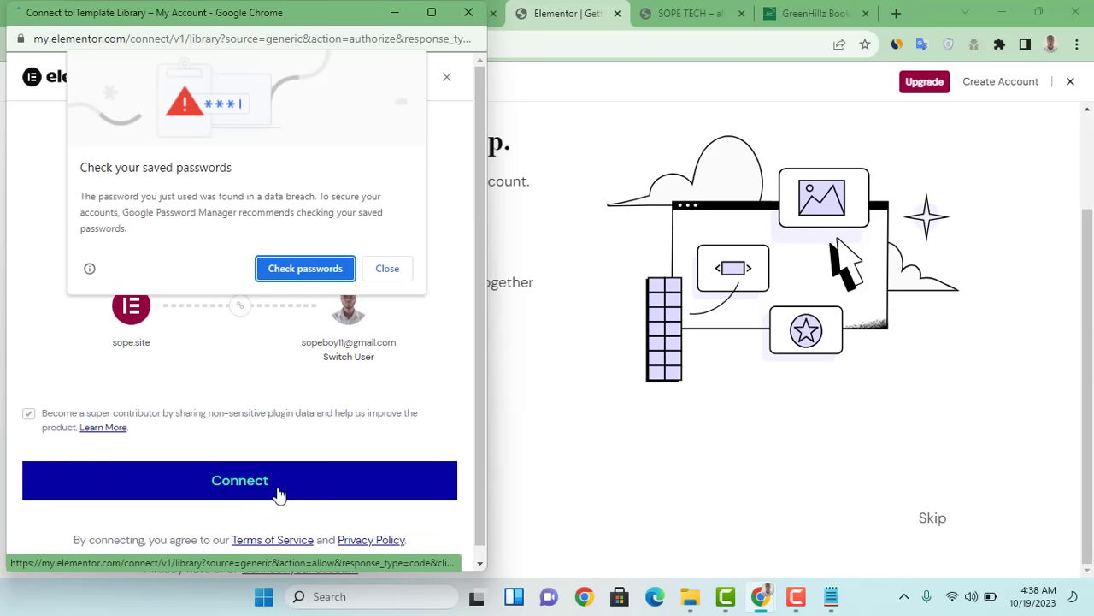
left_click(389, 266)
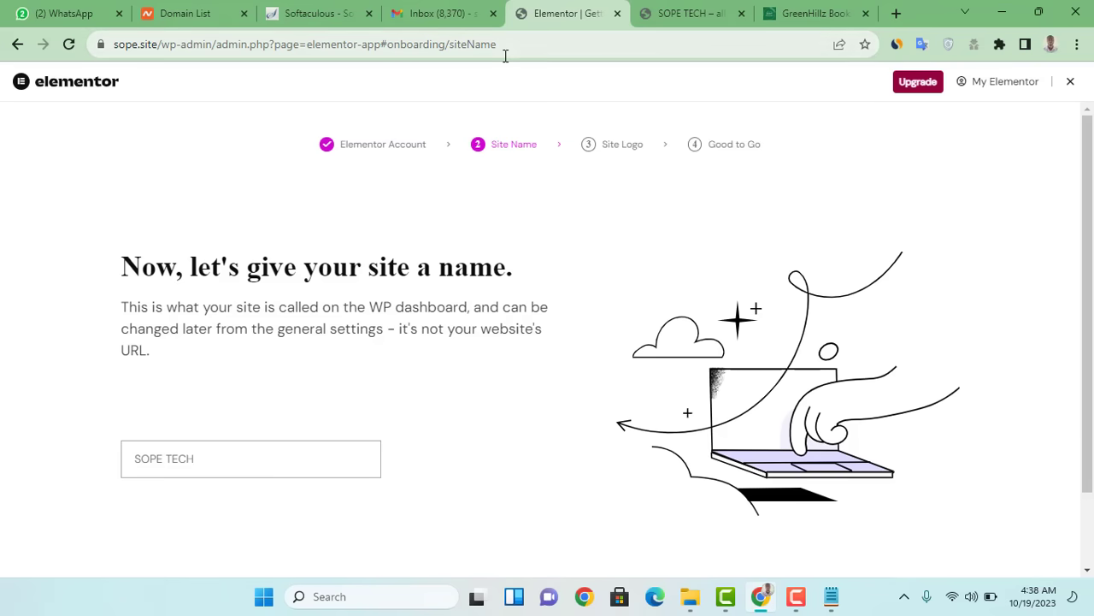
- Close the Elementor setup wizard at the site name stage, glance at the GreenHillz Books homepage, and return to the SOPE TECH site
left_click(618, 14)
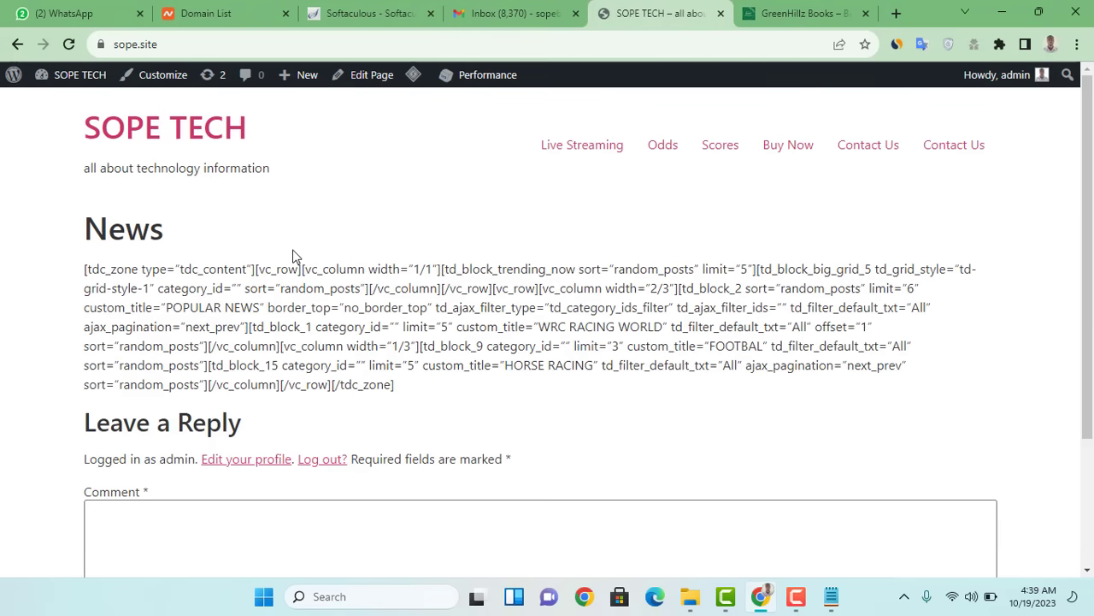
left_click(801, 17)
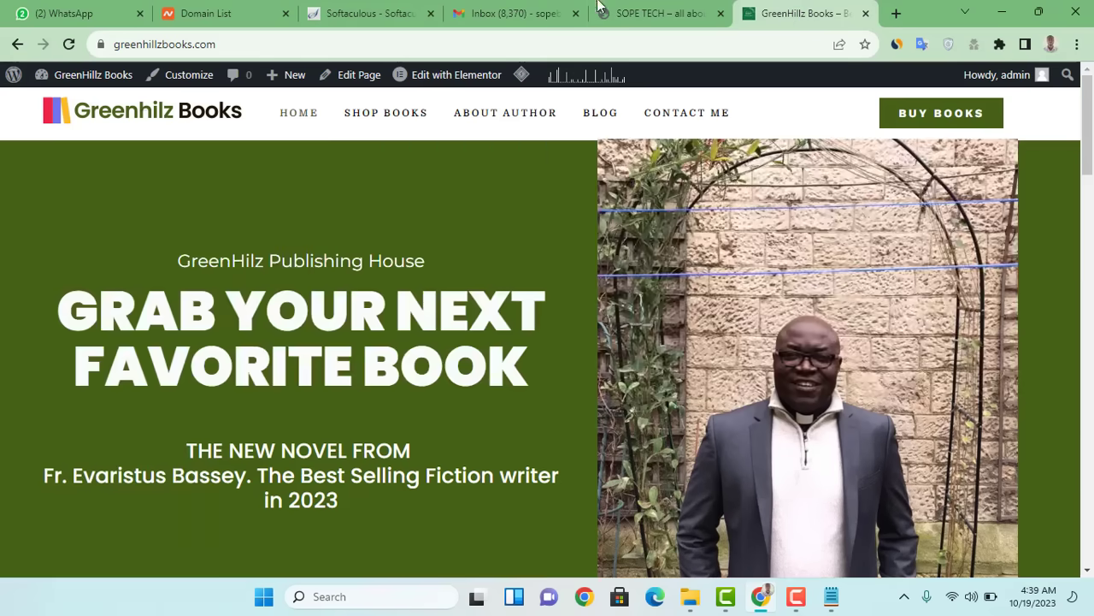
left_click(659, 14)
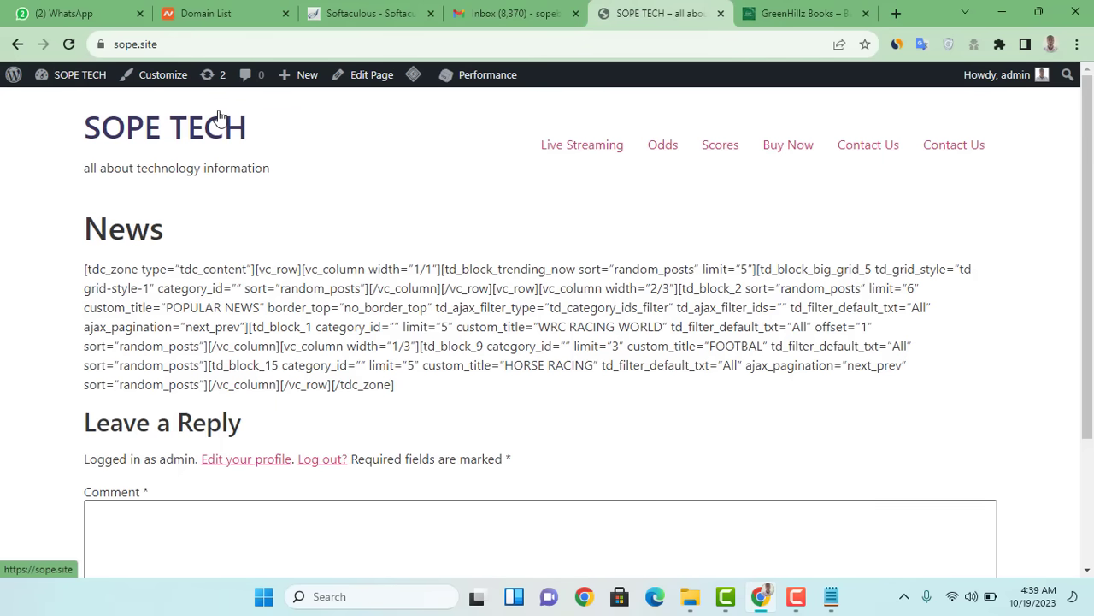
- Start adding a new page on SOPE TECH, but leave it while loading and go to the dashboard at sope.site/wp-admin instead
mouse_move(313, 80)
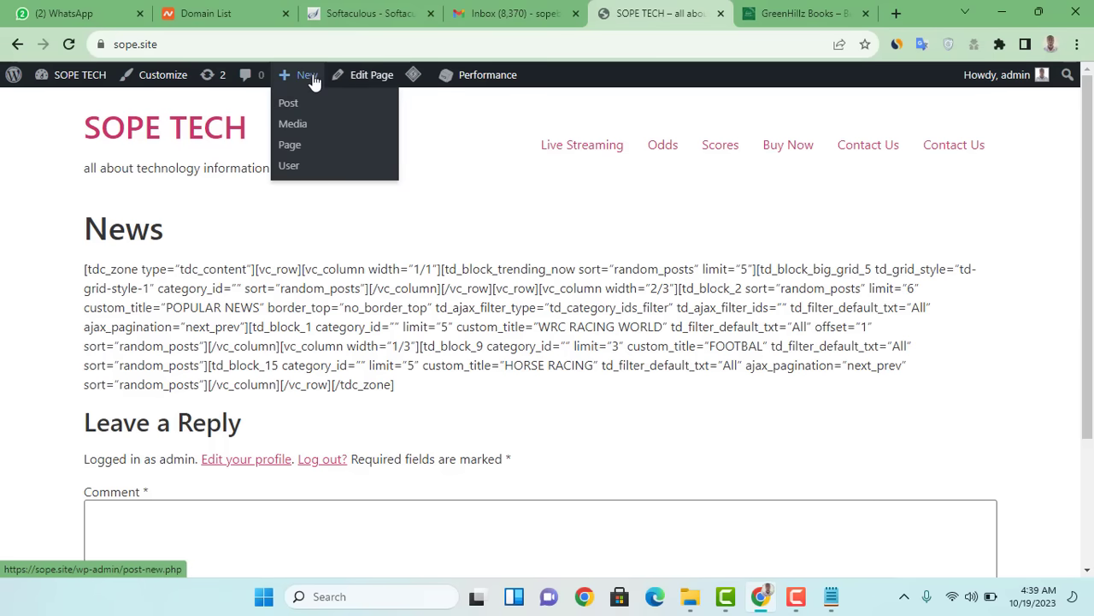
left_click(296, 146)
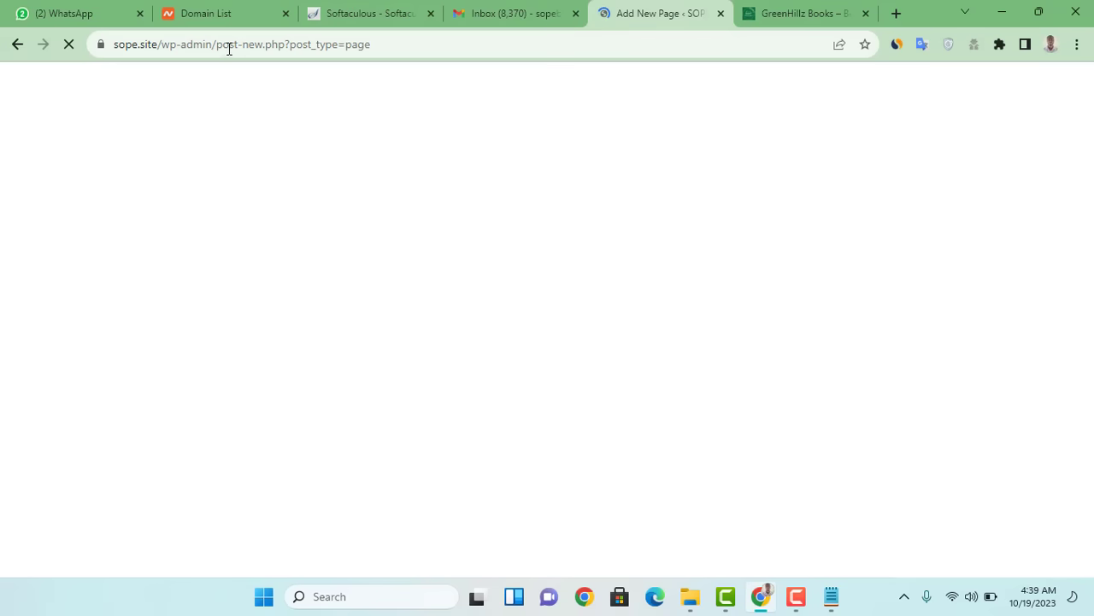
left_click_drag(219, 46, 788, 72)
key("BackSpace")
key("BackSpace")
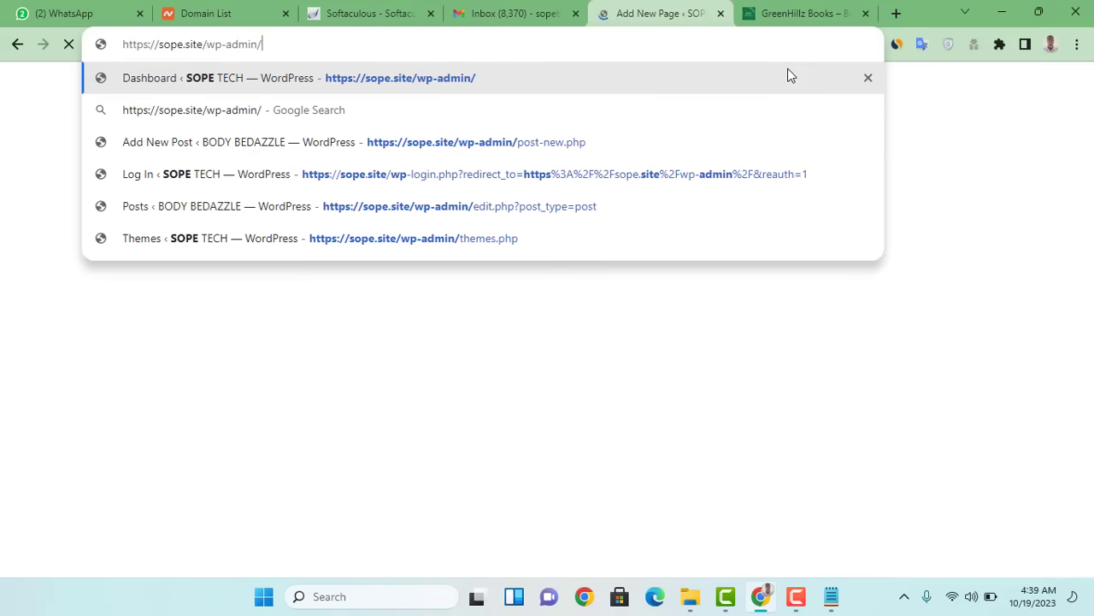
key("Return")
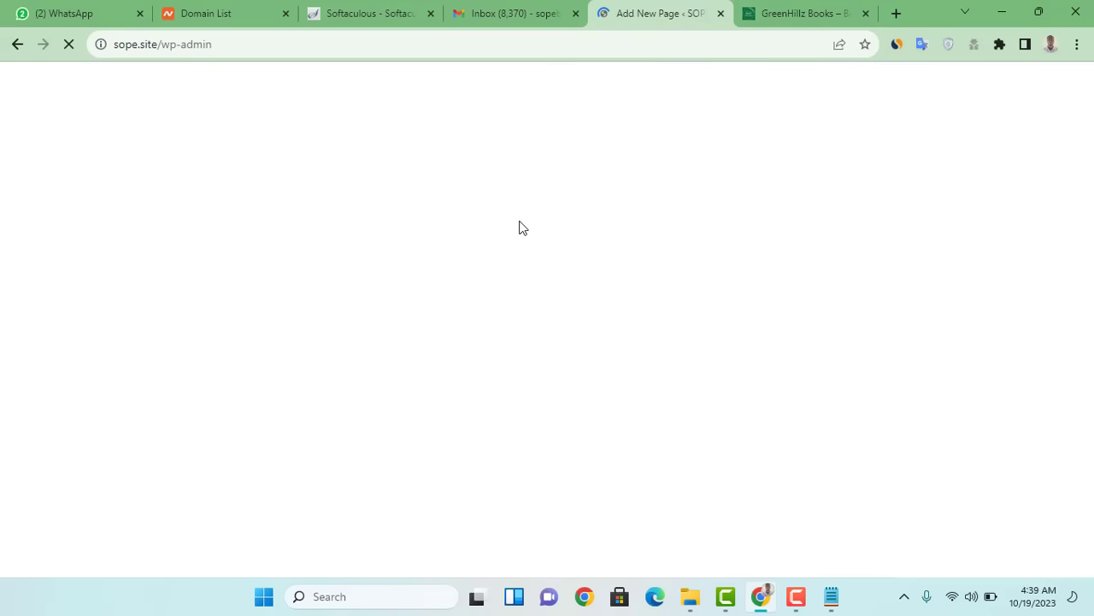
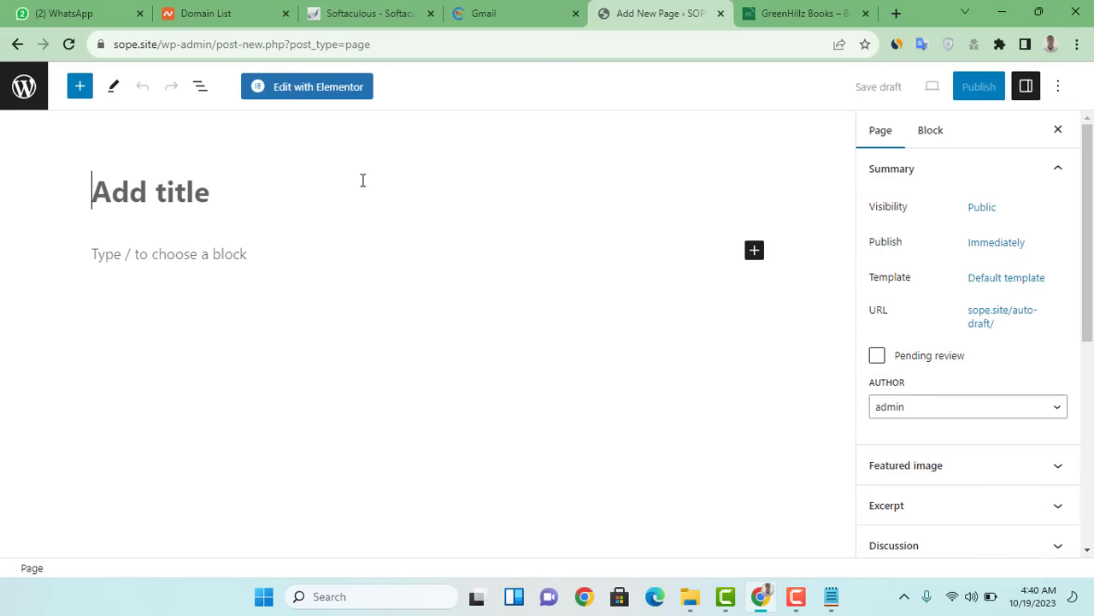
- Title the new SOPE TECH page Home and publish it
type("home")
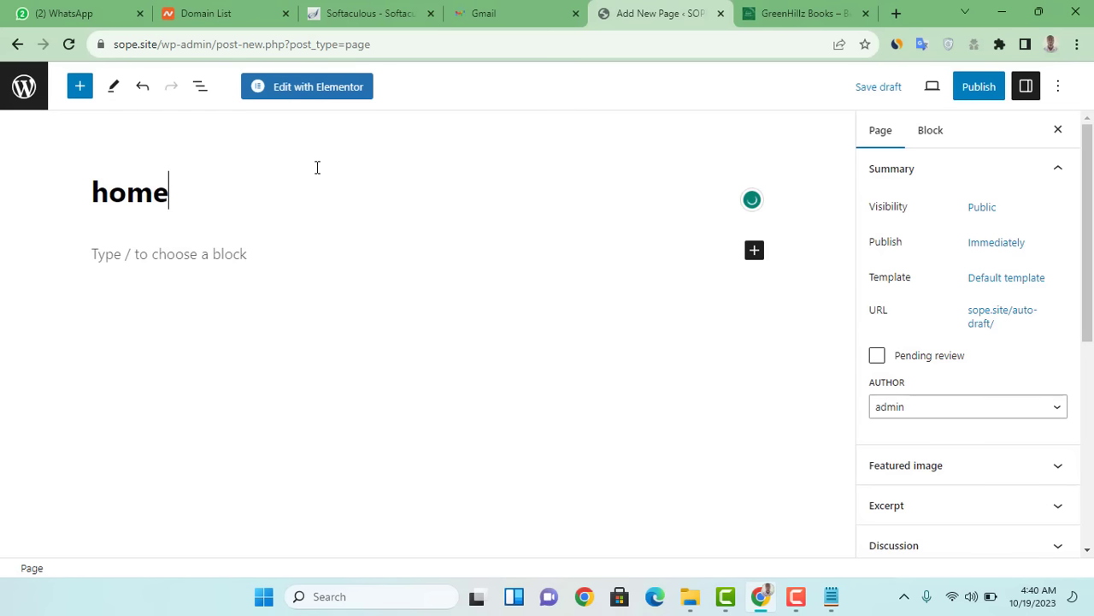
left_click(110, 191)
key("BackSpace")
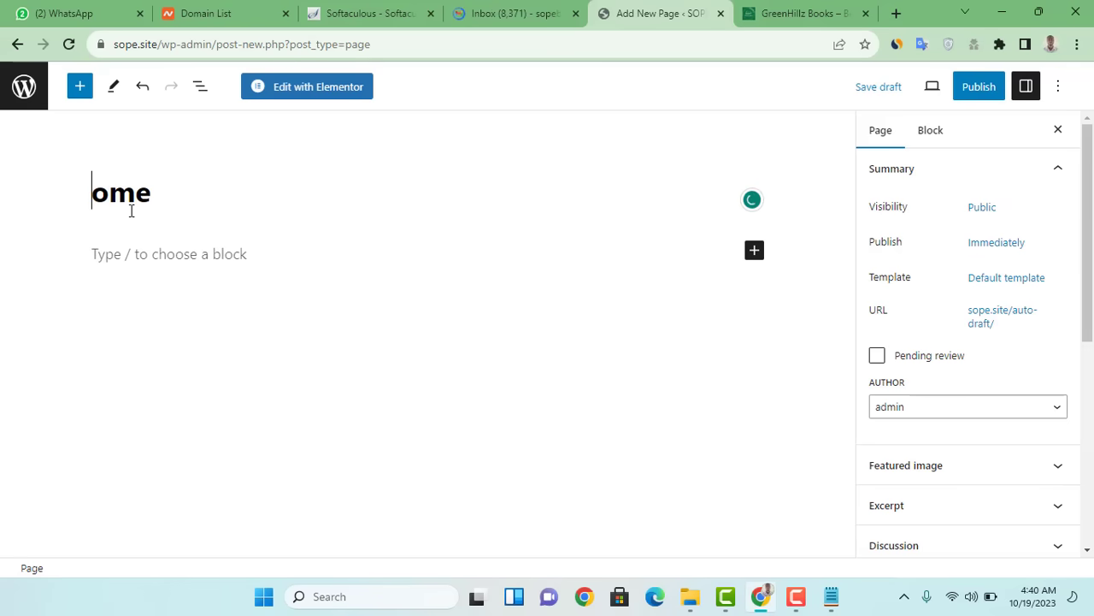
type("h")
key("BackSpace")
type("H")
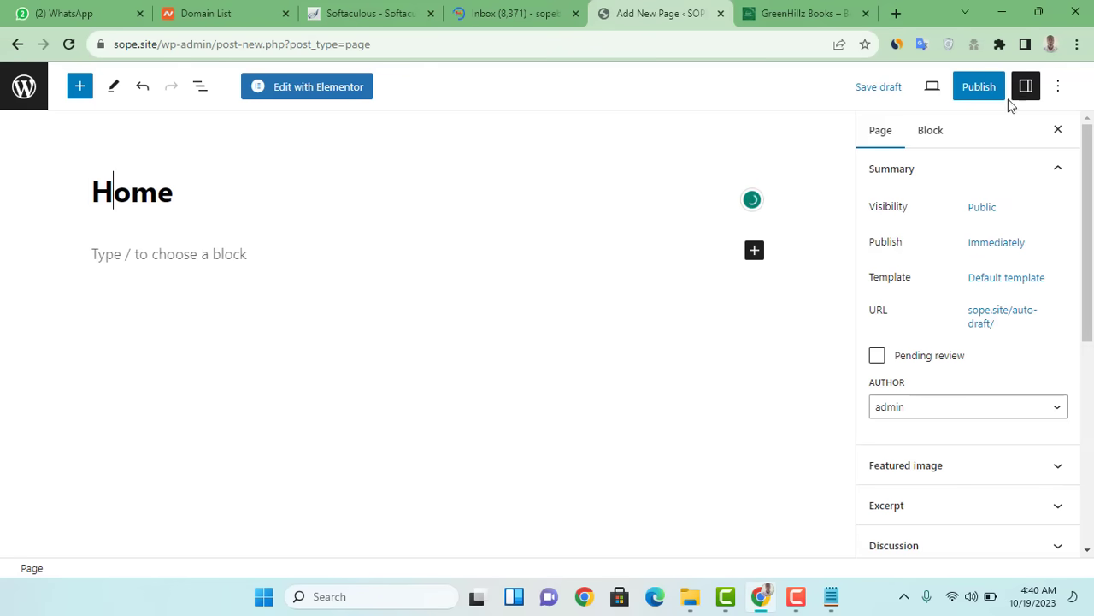
left_click(984, 91)
left_click(893, 96)
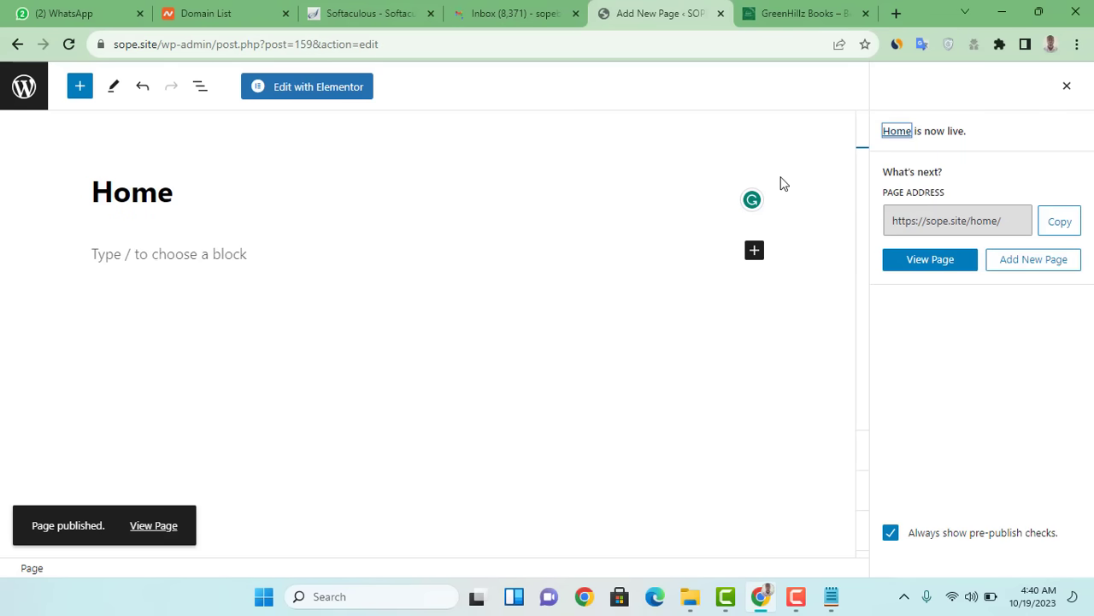
- Open the published Home page in the Elementor editor and dismiss the AI image generator announcement
left_click(311, 89)
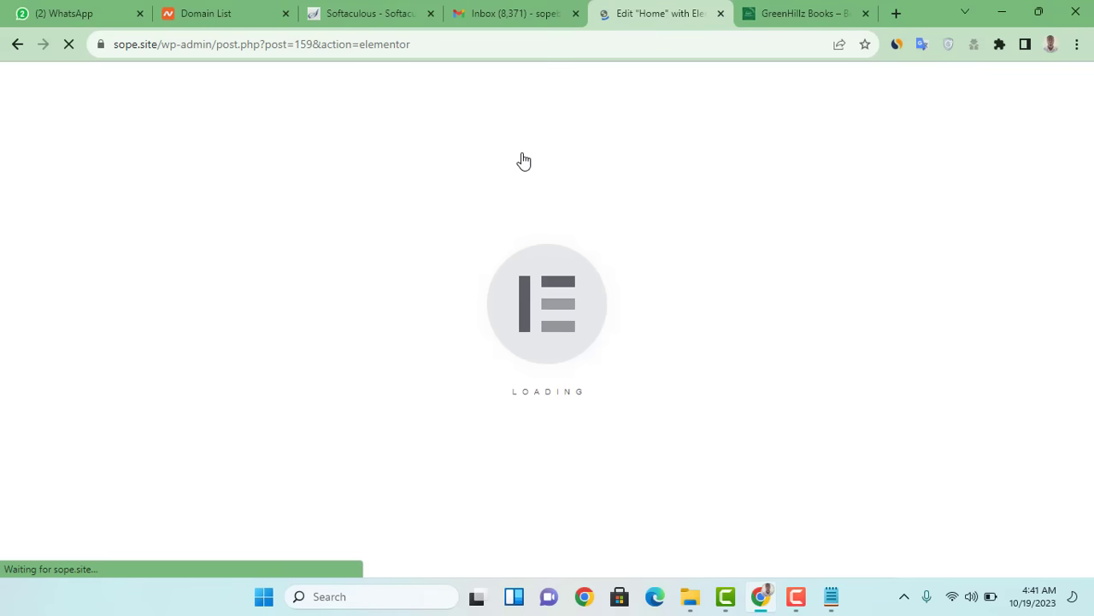
left_click(797, 607)
left_click(797, 607)
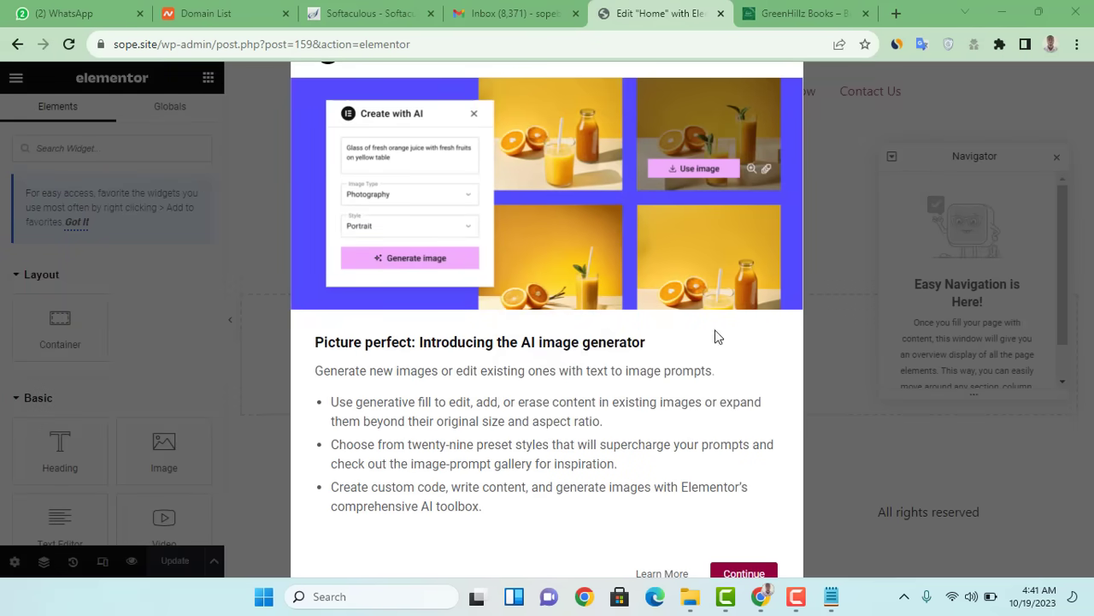
left_click(739, 570)
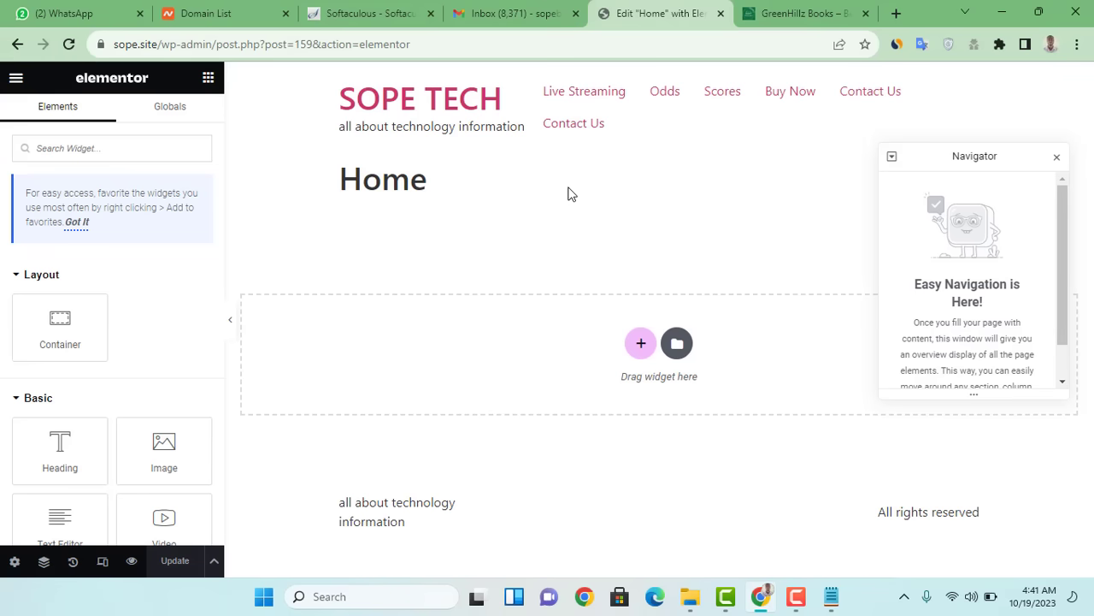
left_click(640, 345)
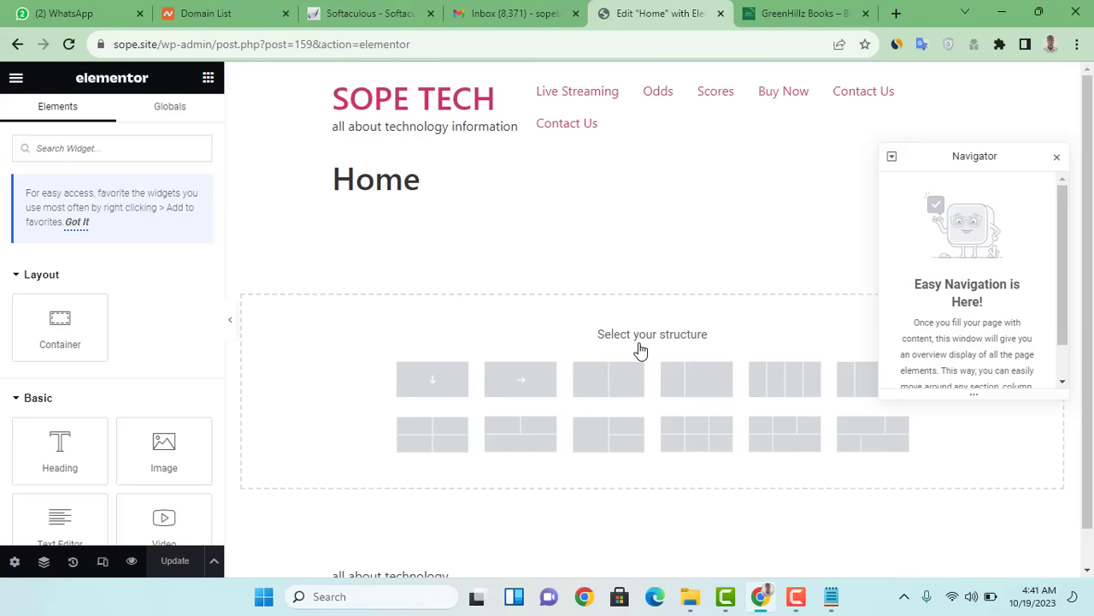
left_click(434, 381)
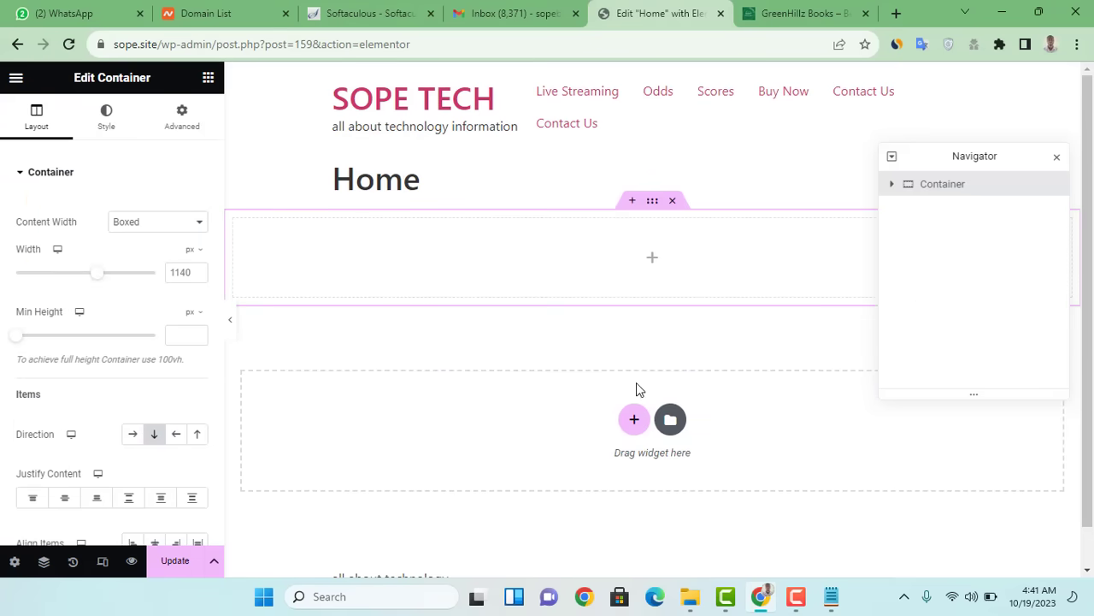
left_click(778, 13)
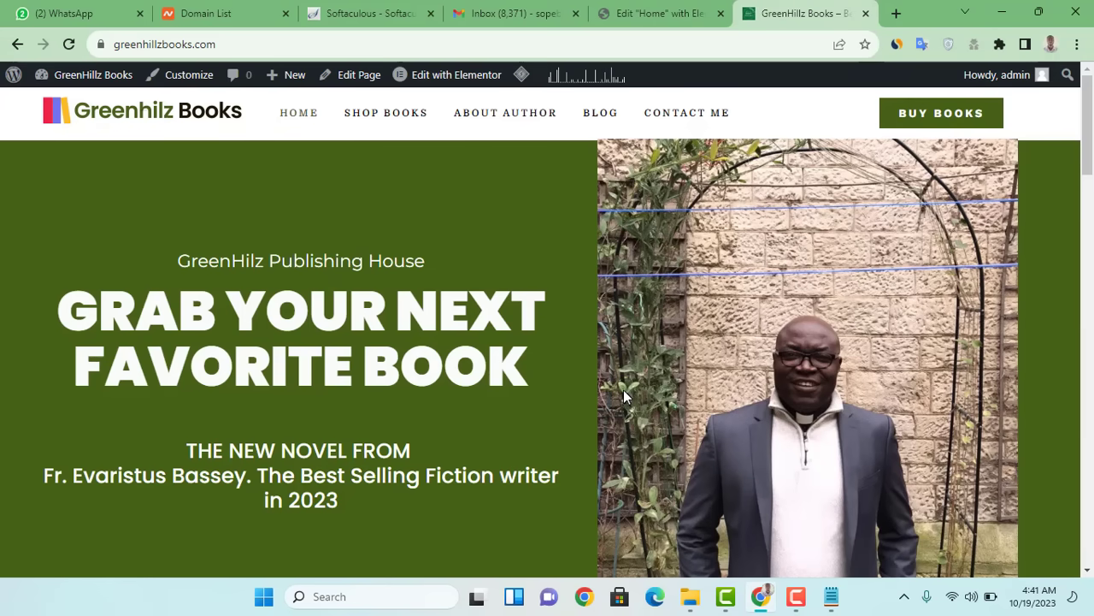
left_click(675, 11)
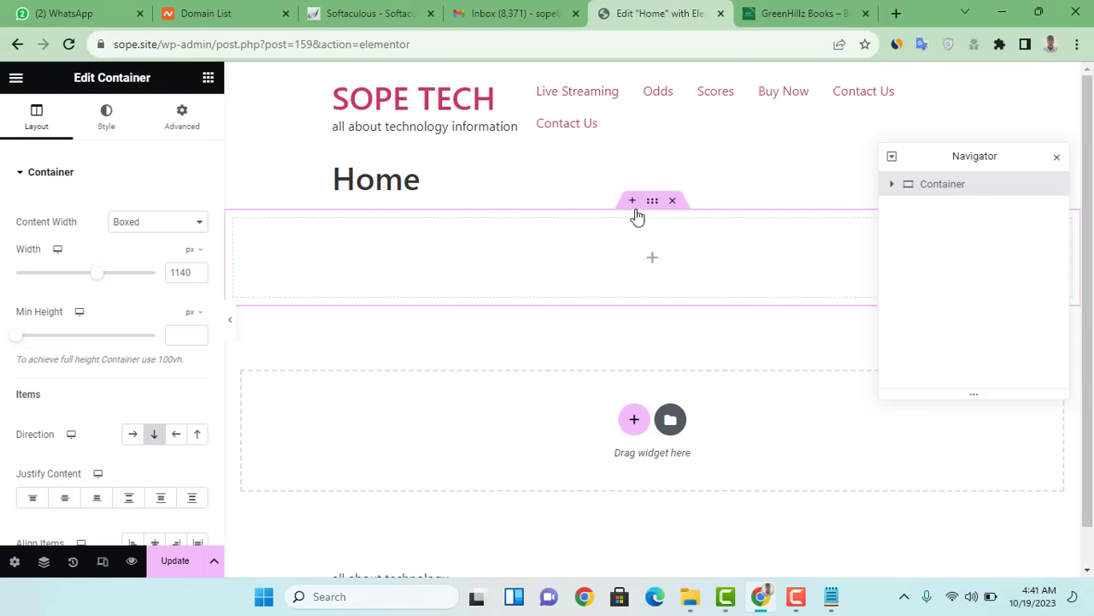
left_click(653, 260)
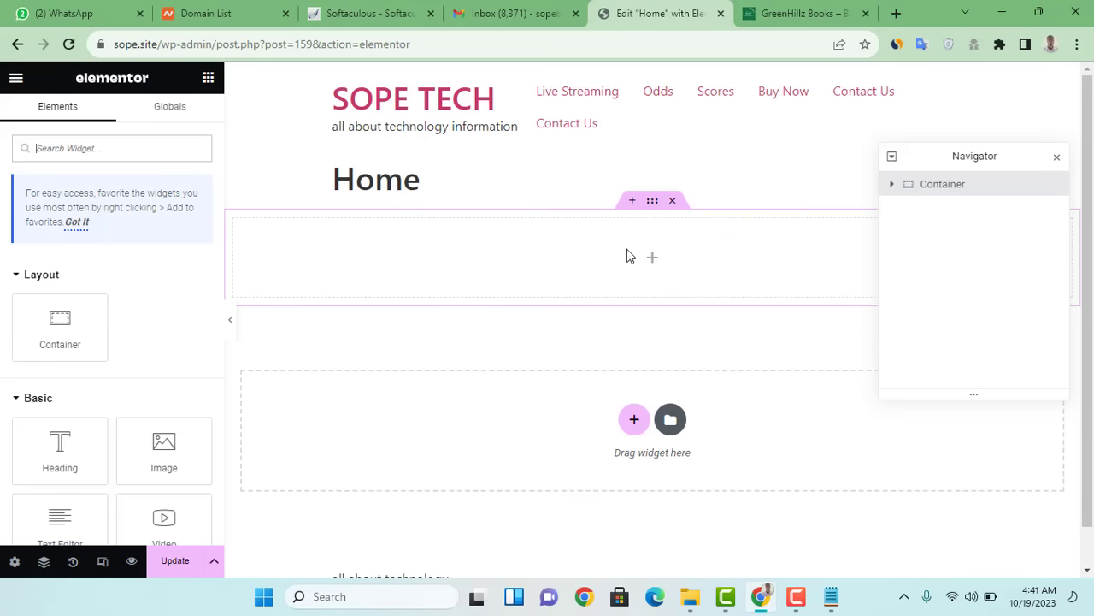
left_click_drag(46, 333, 579, 271)
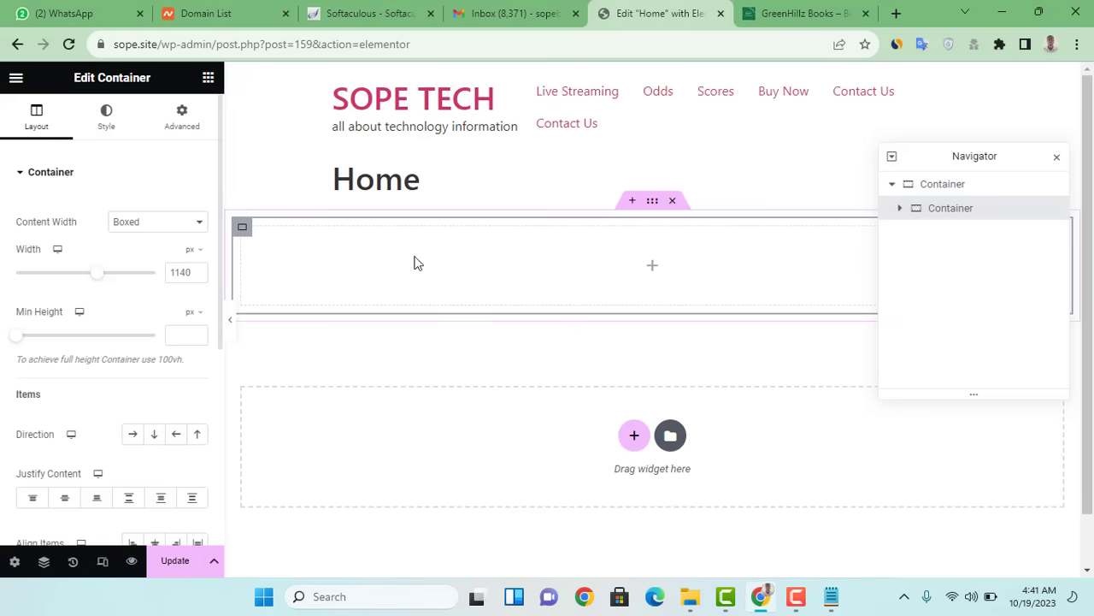
right_click(242, 235)
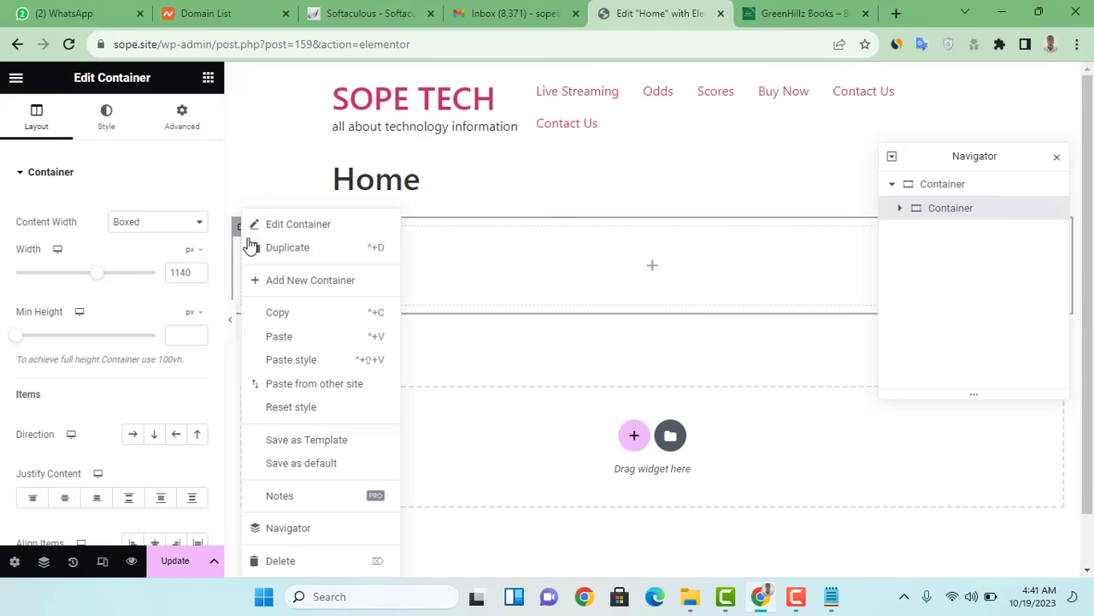
left_click(276, 251)
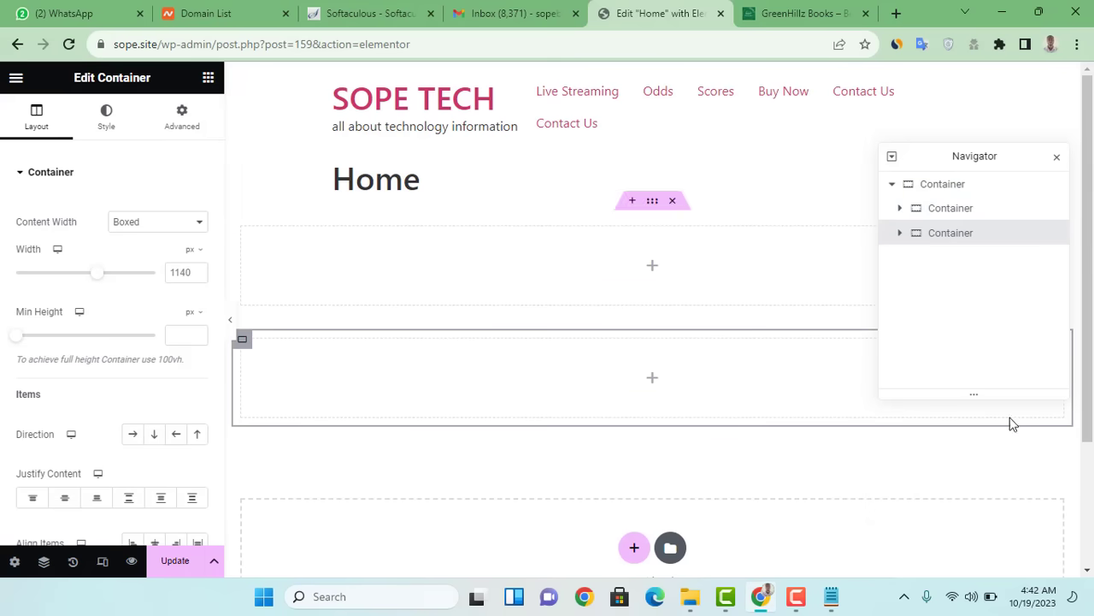
left_click(1056, 157)
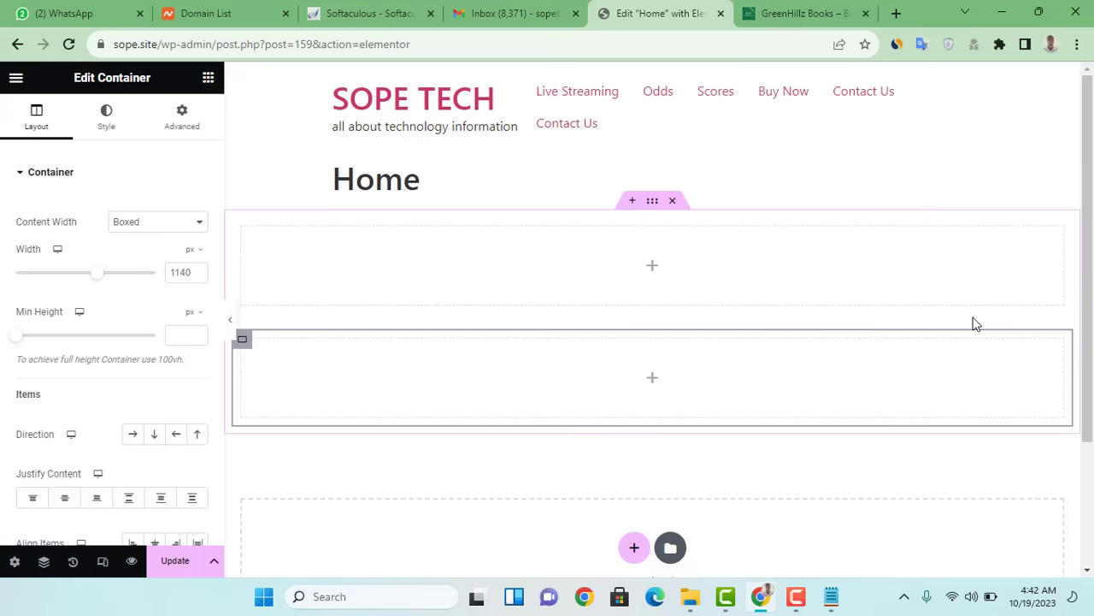
key("Delete")
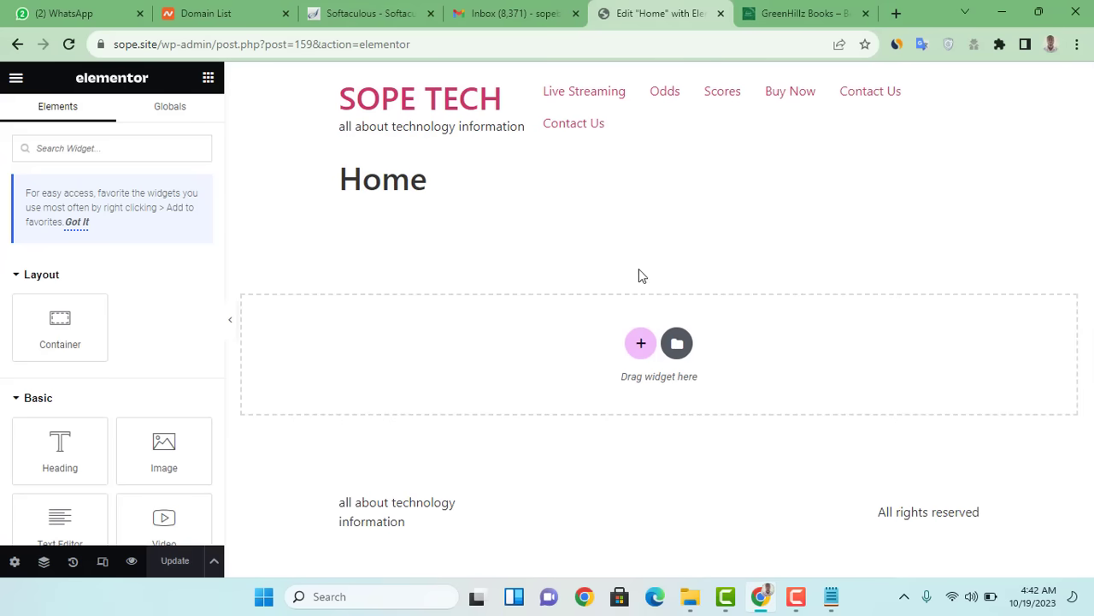
- Add a container with two equal columns, check the GreenHillz Books homepage for reference, and place an Image widget in the right column
left_click(649, 358)
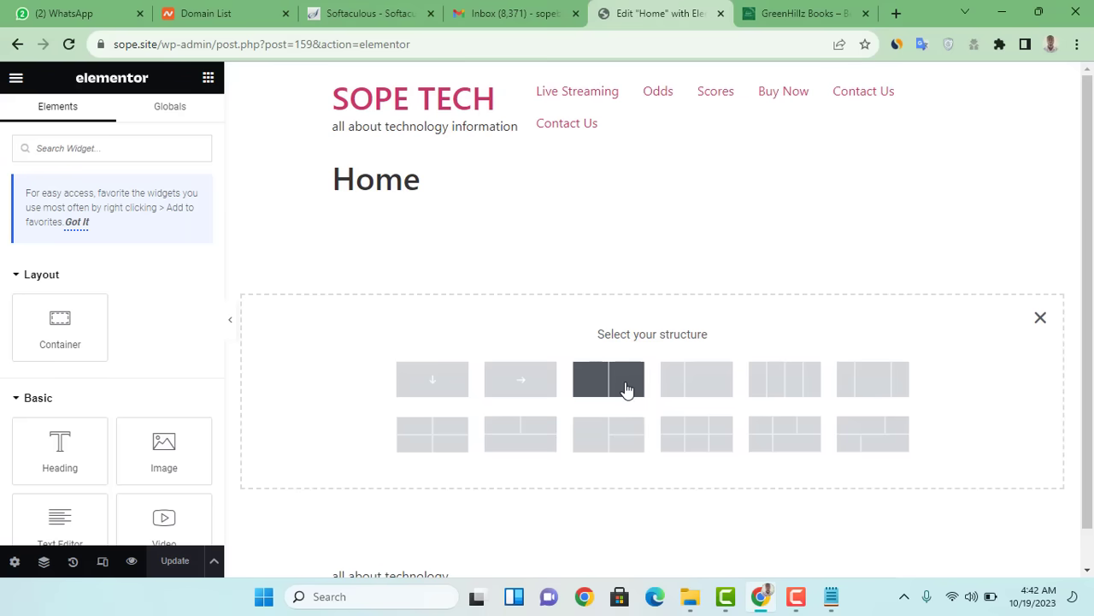
left_click(627, 389)
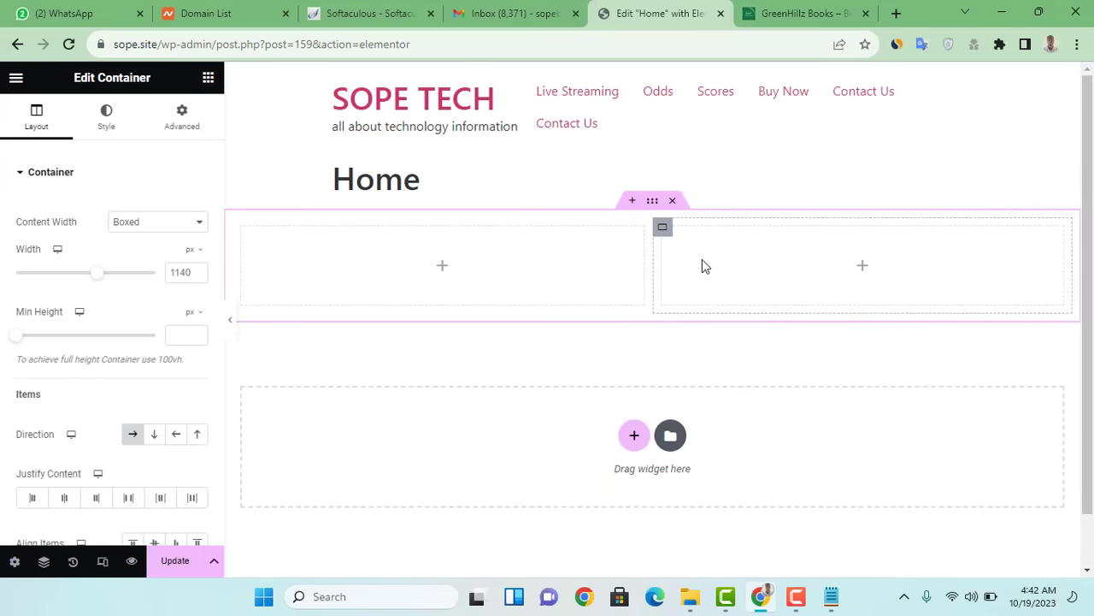
left_click(787, 13)
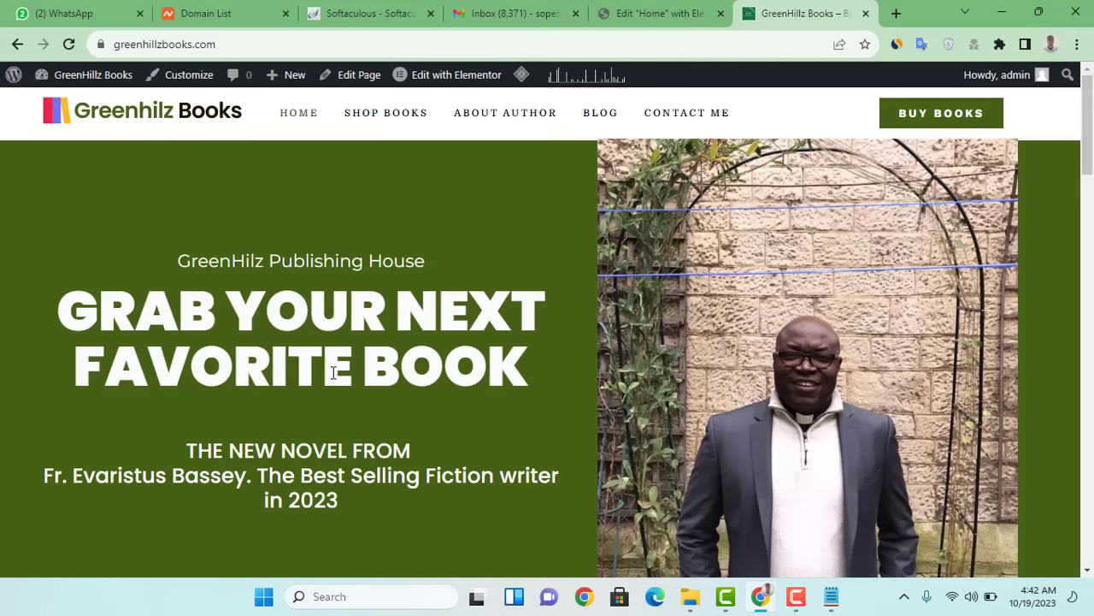
left_click(654, 17)
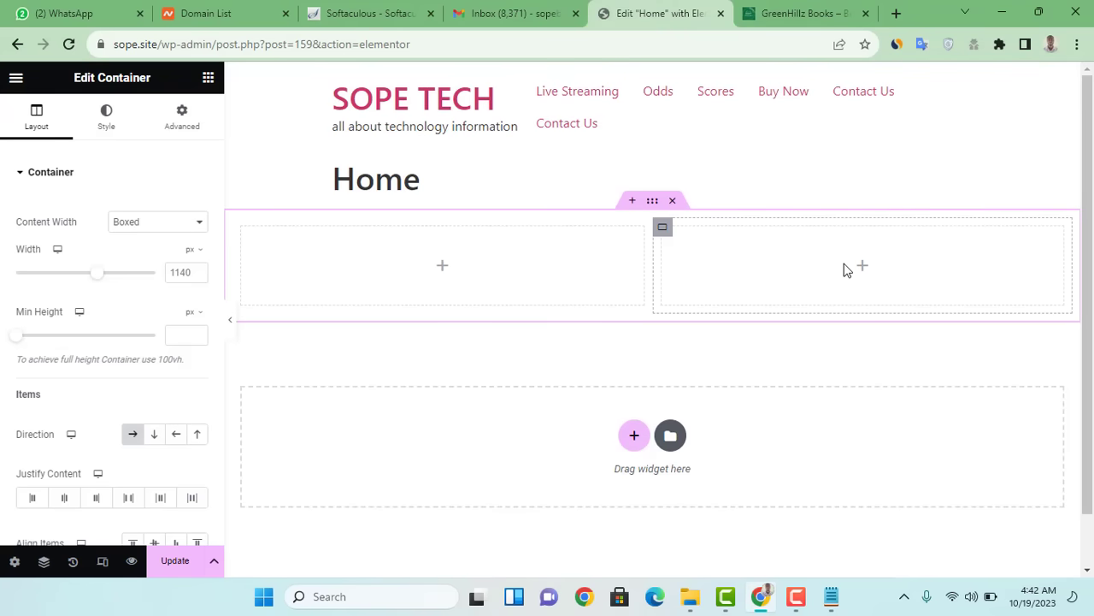
left_click(207, 78)
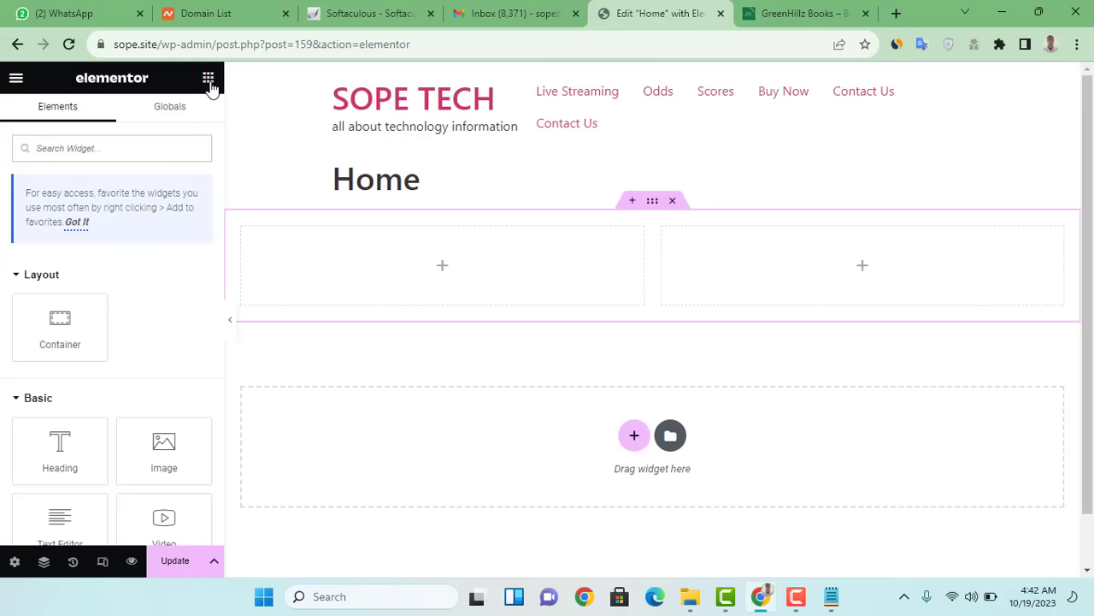
scroll(191, 334, "down", 2)
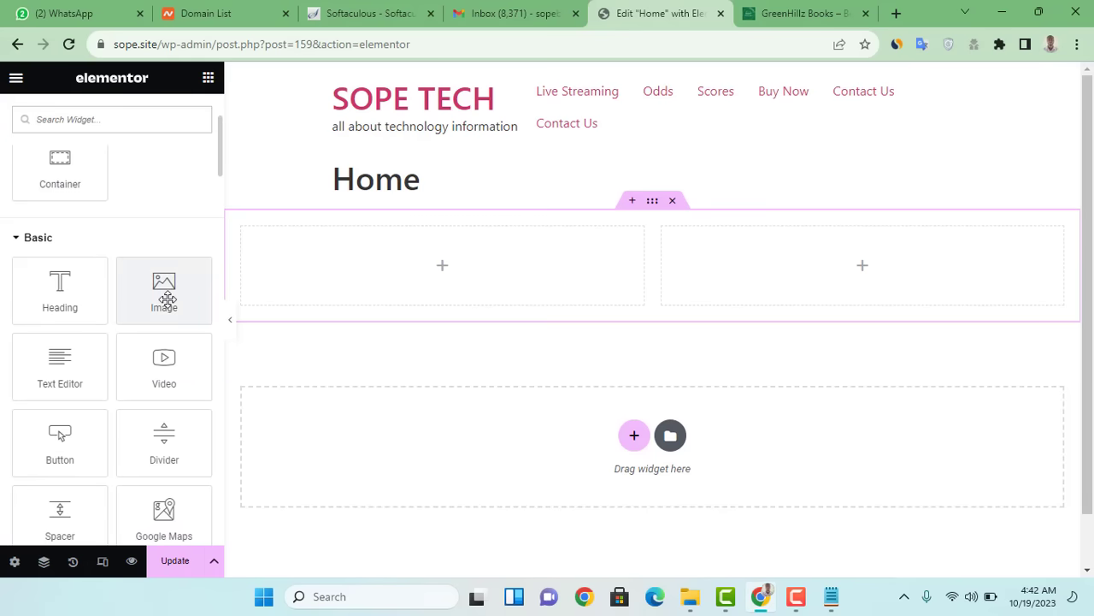
left_click_drag(167, 297, 826, 251)
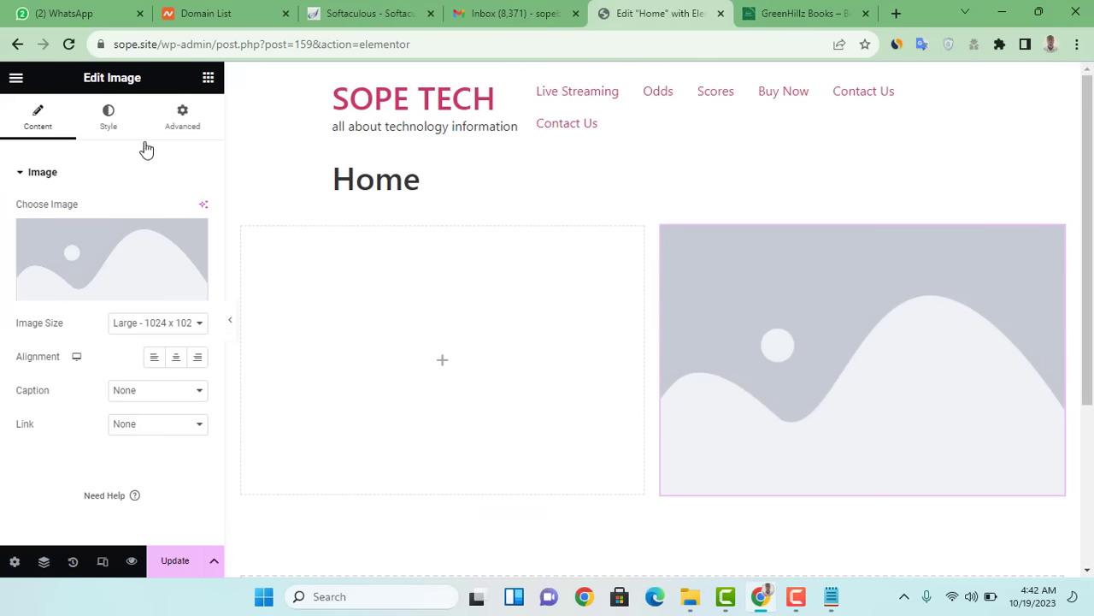
- Following the GreenHillz Books homepage layout, place a Text Editor widget in the container's empty left column
left_click(214, 83)
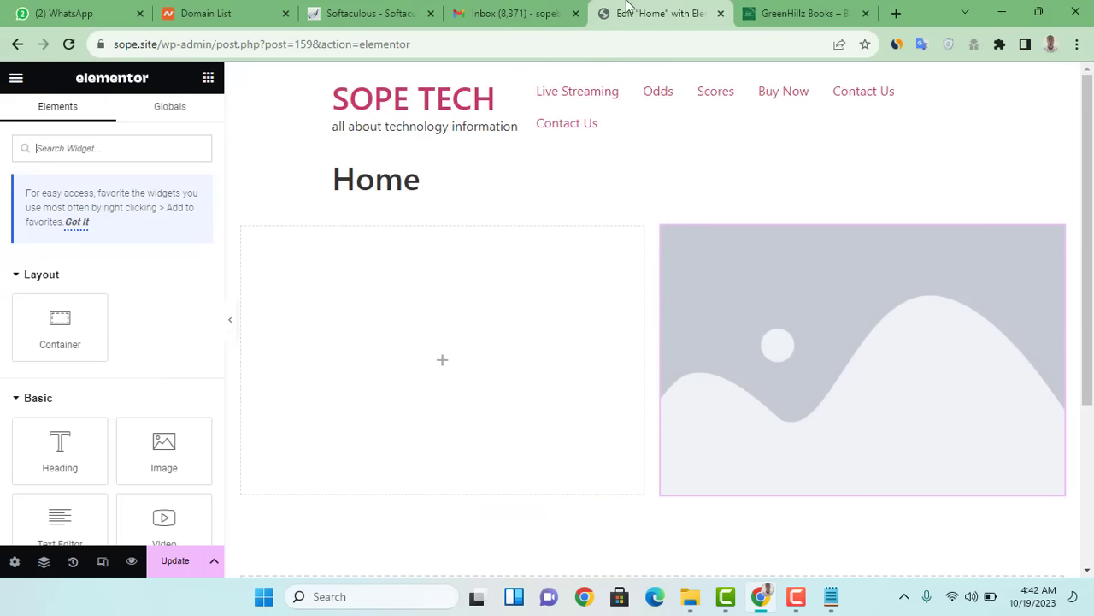
left_click(796, 13)
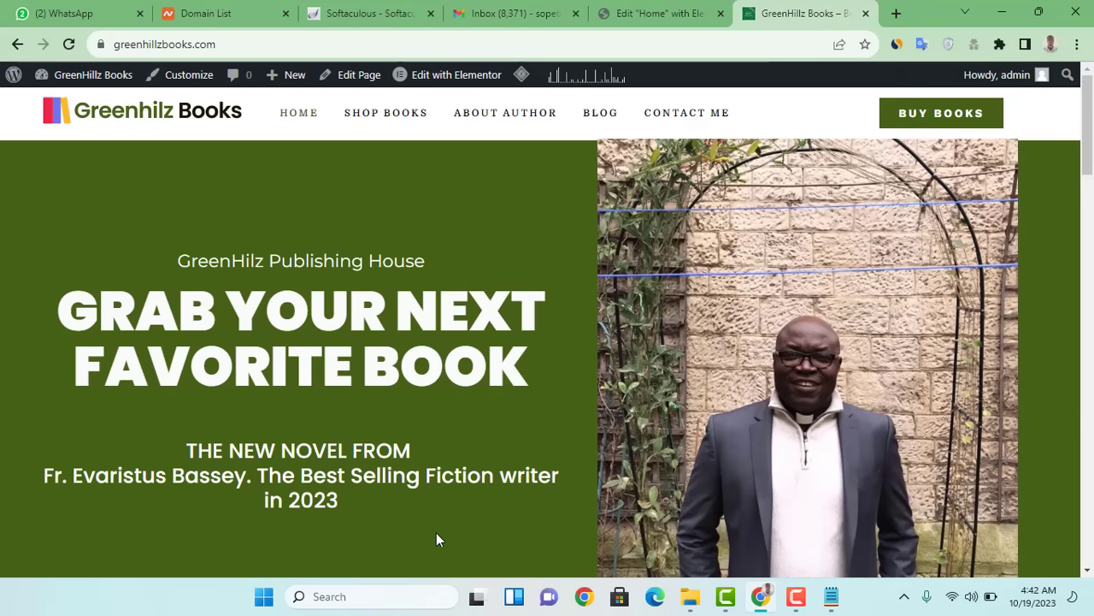
left_click(659, 17)
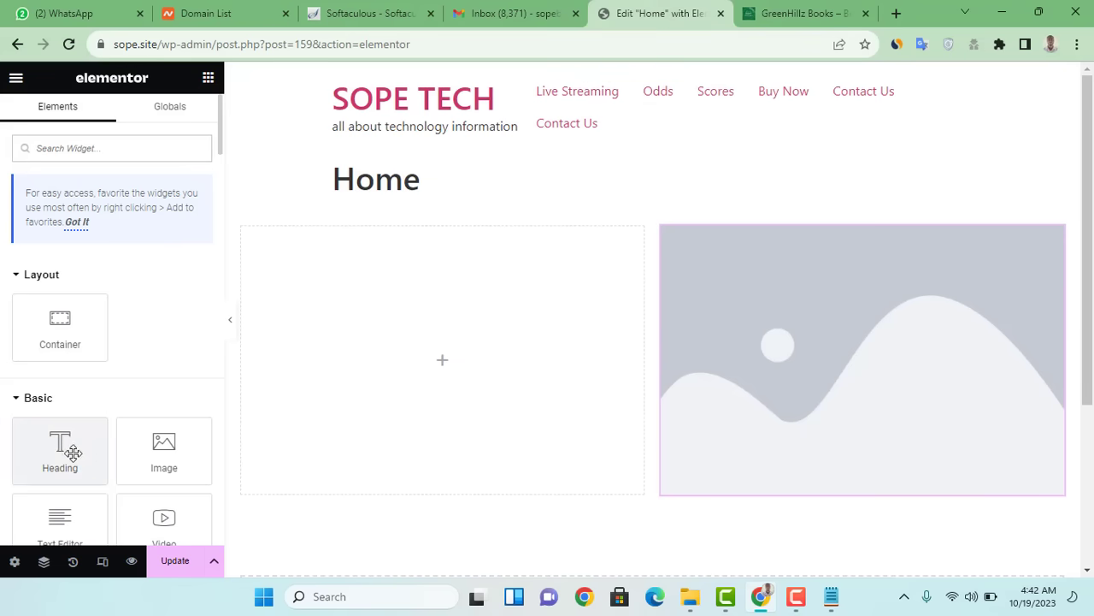
scroll(106, 460, "down", 1)
left_click_drag(53, 456, 524, 352)
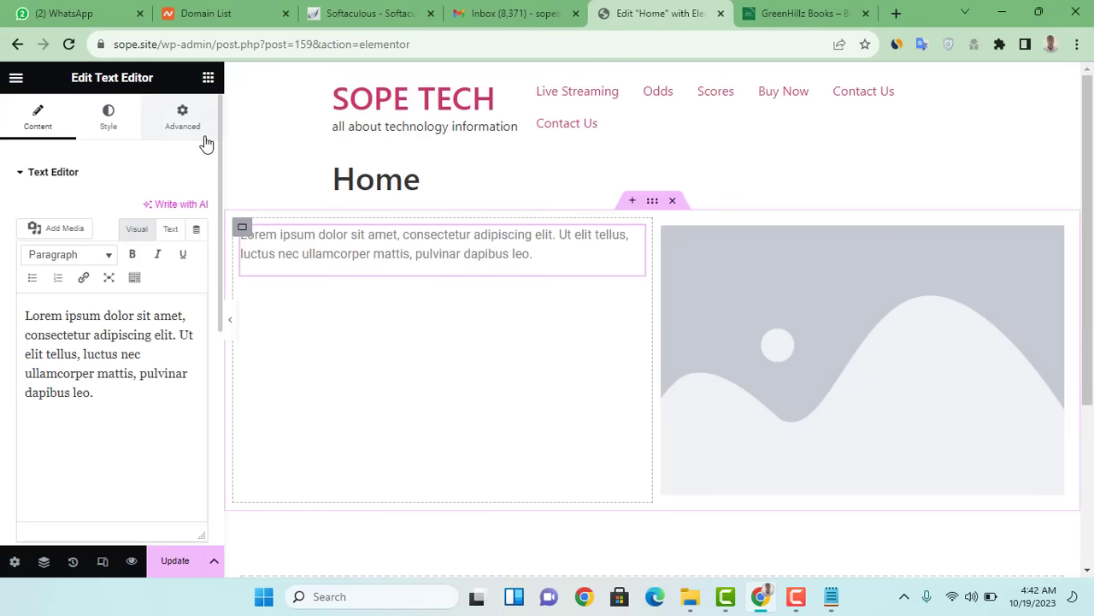
- Check the GreenHillz Books banner for reference and add a Heading widget below the text in the left column
left_click(206, 80)
left_click(801, 14)
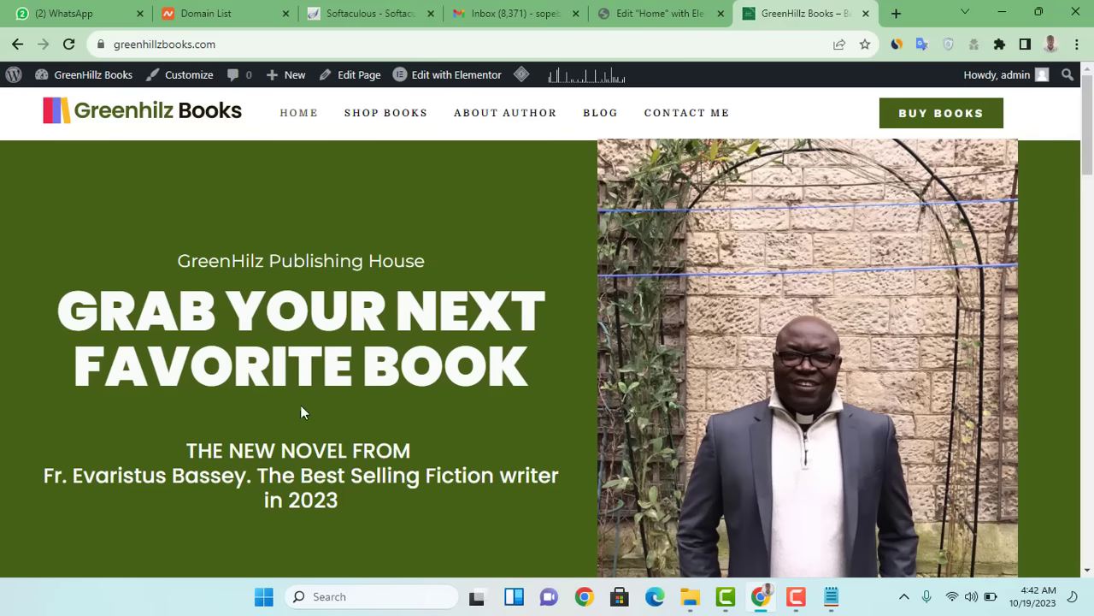
left_click(629, 12)
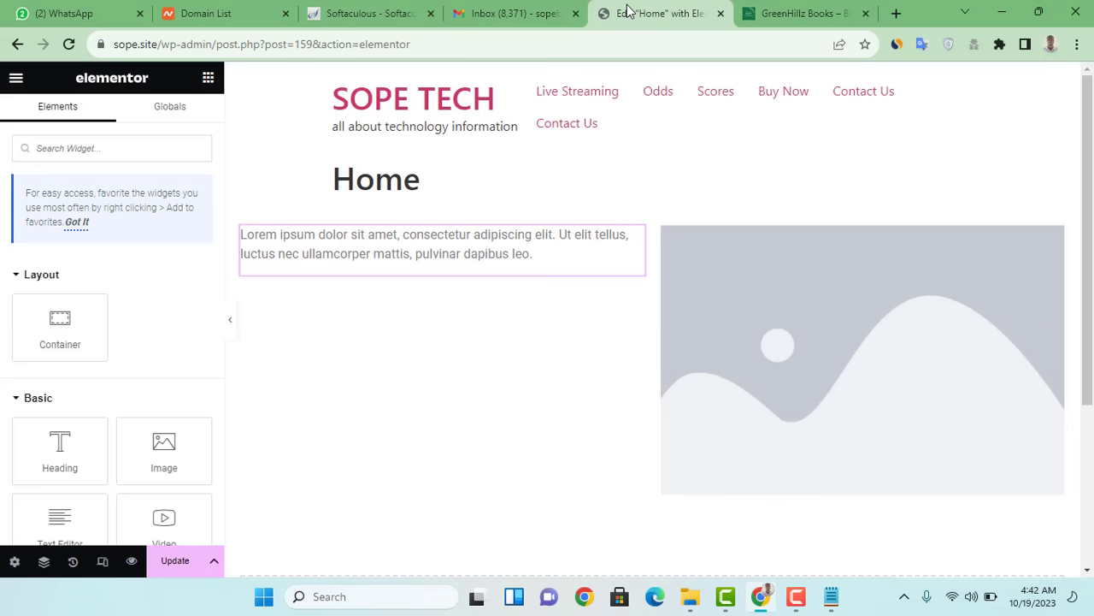
left_click_drag(59, 440, 491, 285)
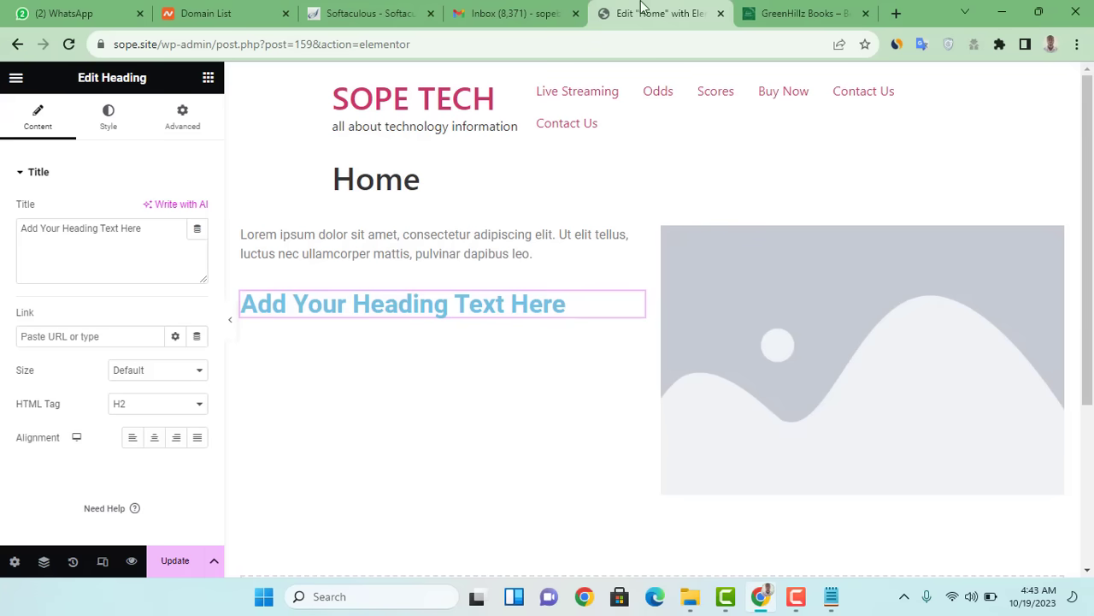
- Compare with the GreenHillz Books homepage again and add a second Text Editor widget directly below the heading
left_click(799, 10)
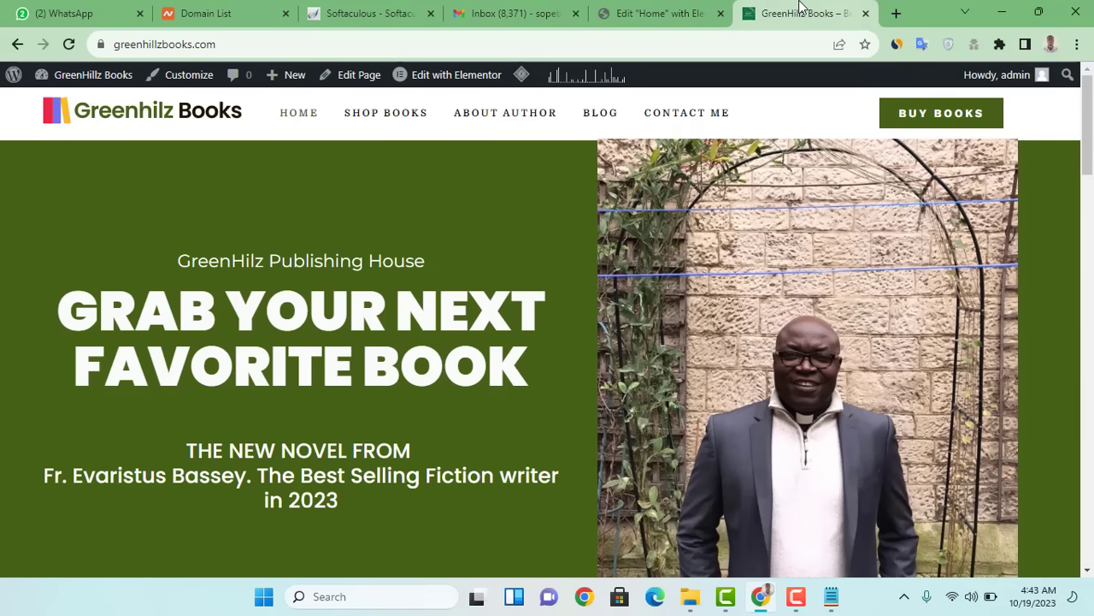
left_click(658, 13)
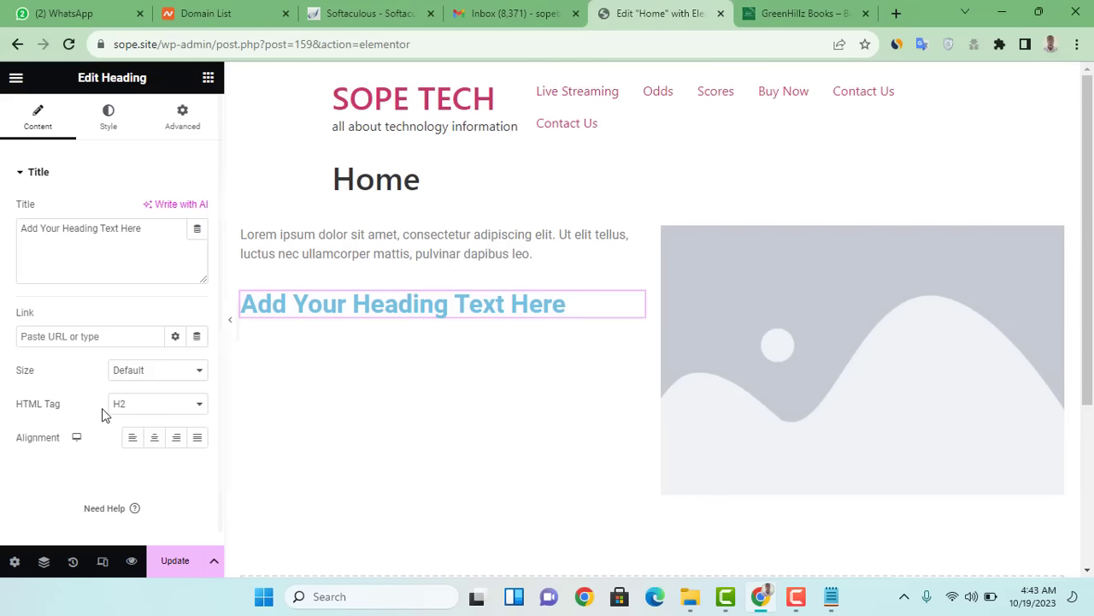
left_click(207, 78)
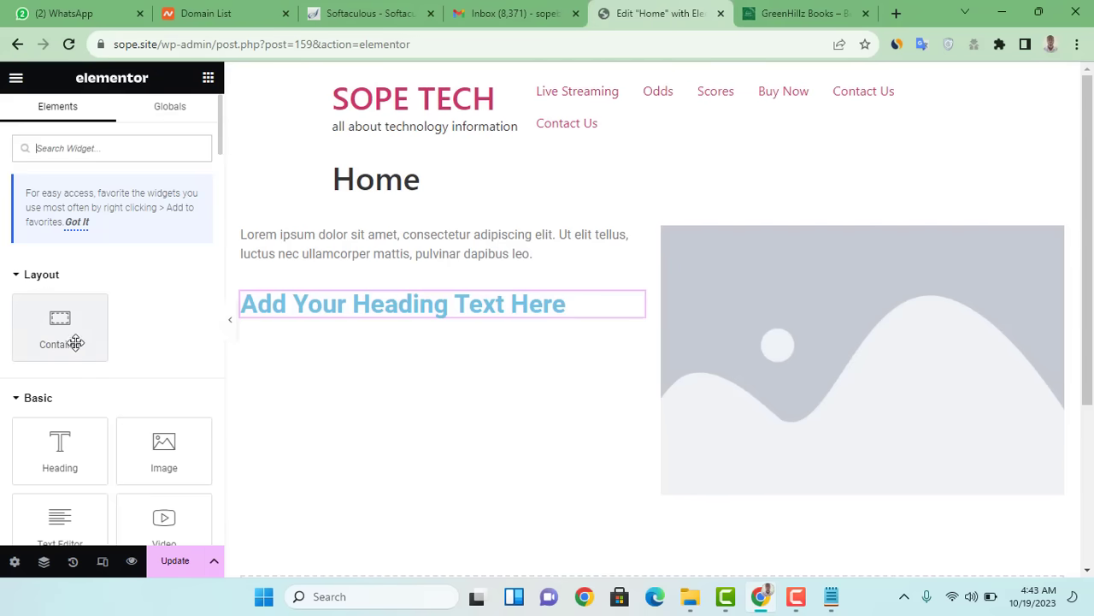
left_click_drag(63, 519, 462, 328)
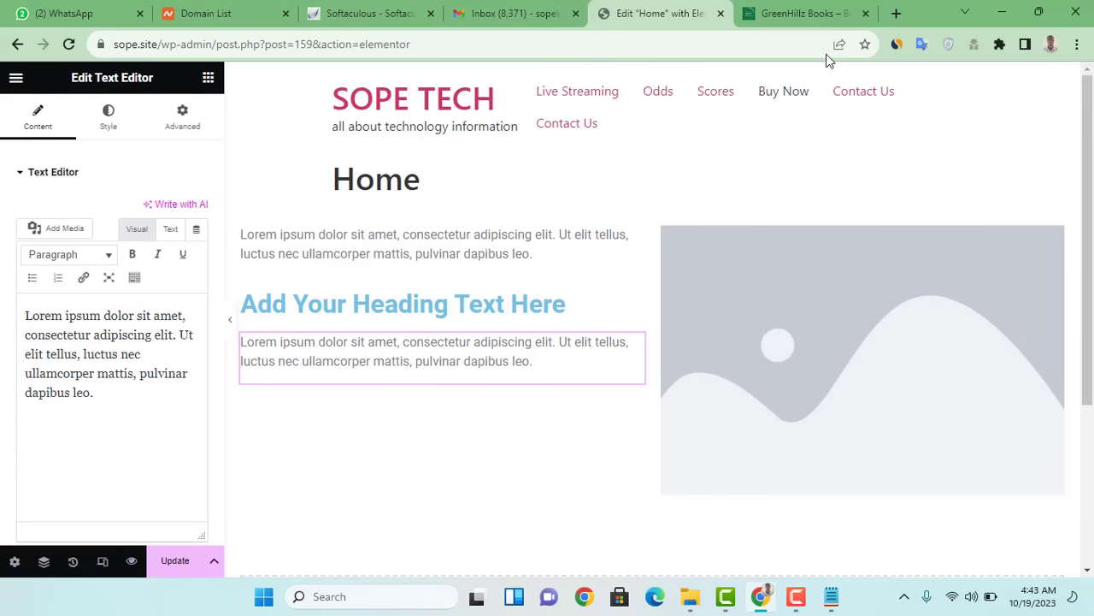
- Try to replace the upper Text Editor's placeholder text with the clipboard contents, which hold a password-like string
left_click(770, 13)
left_click_drag(425, 270, 176, 263)
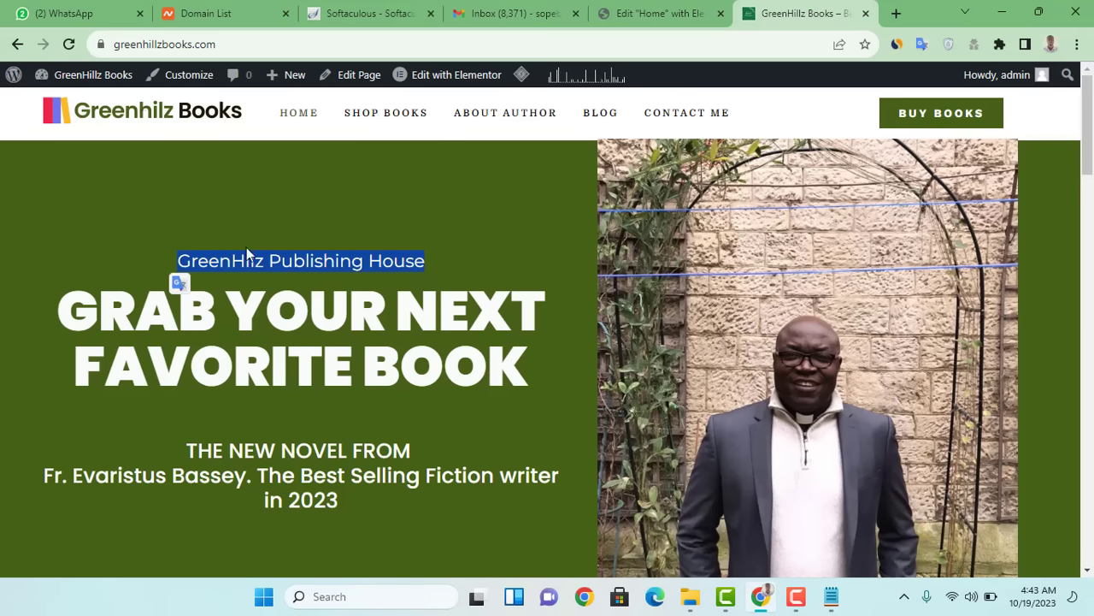
left_click(658, 13)
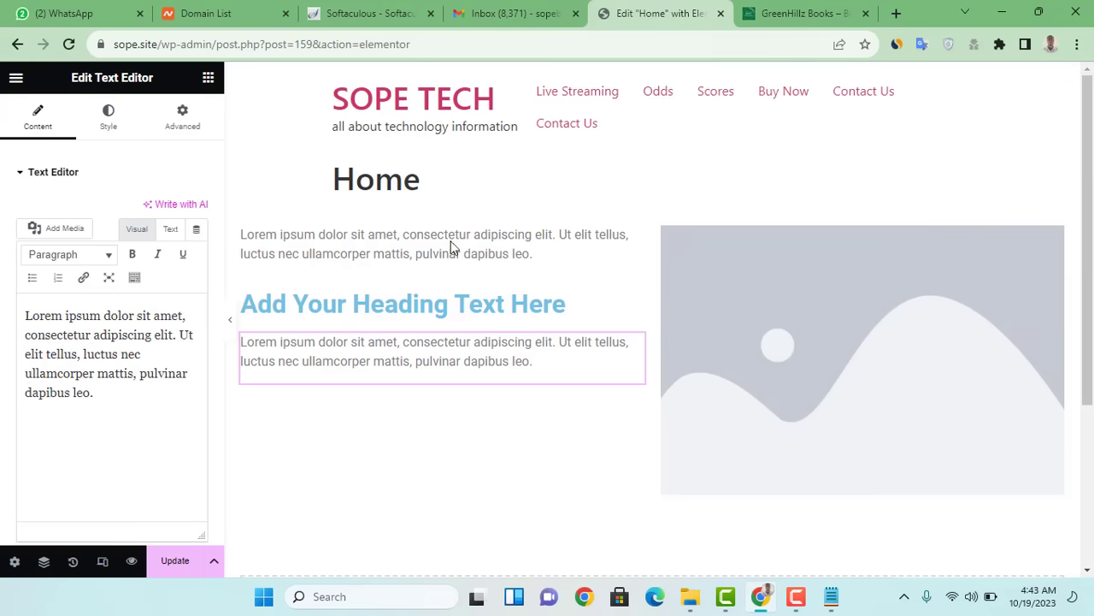
left_click(133, 332)
type("a")
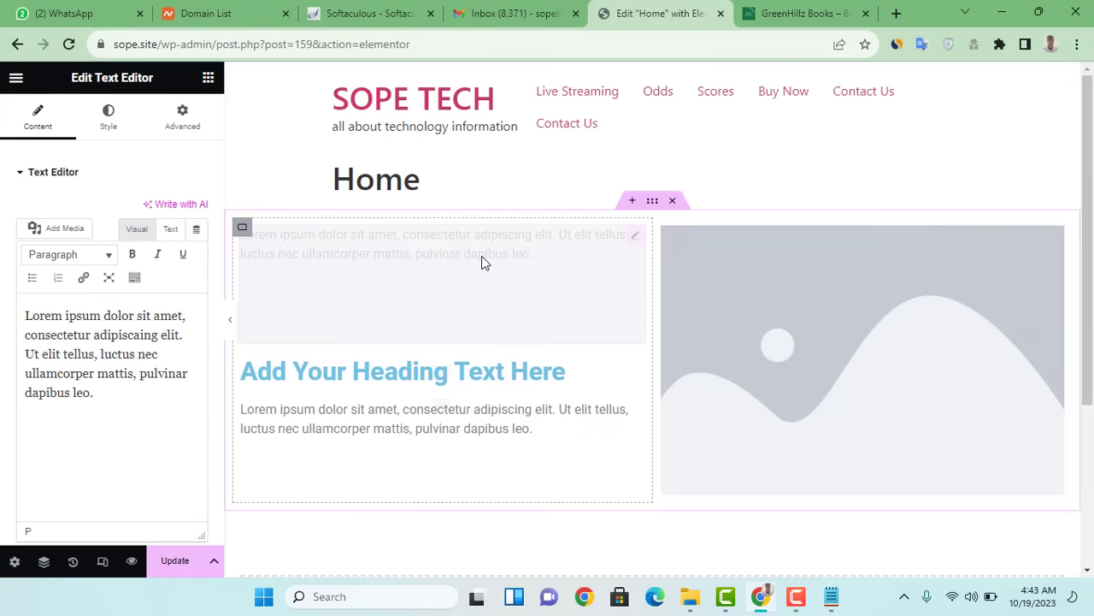
left_click(83, 393)
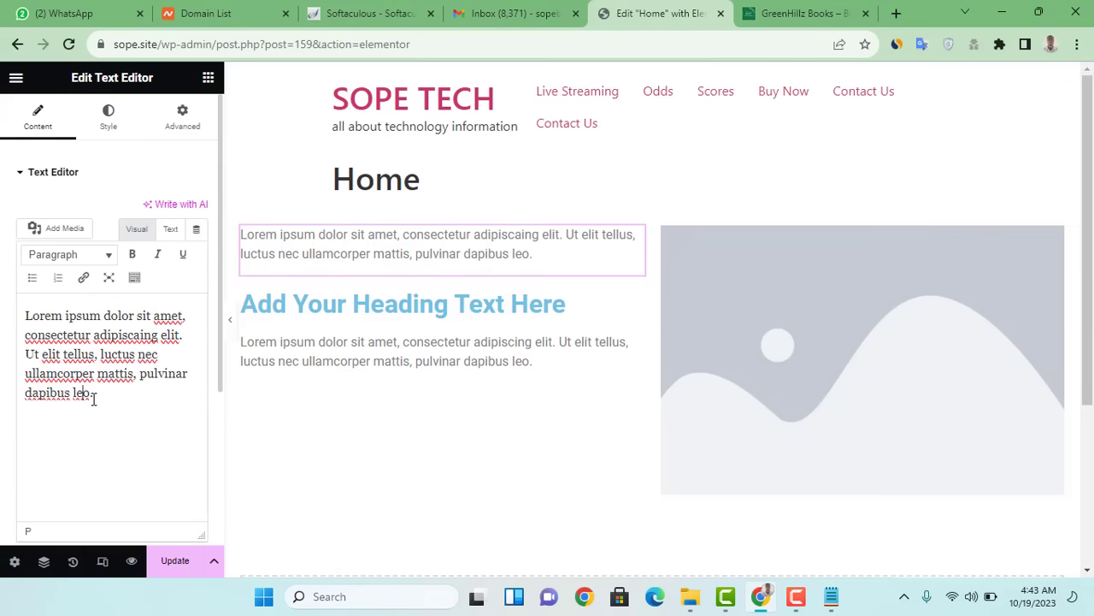
type("a")
left_click_drag(122, 395, 34, 329)
right_click(62, 333)
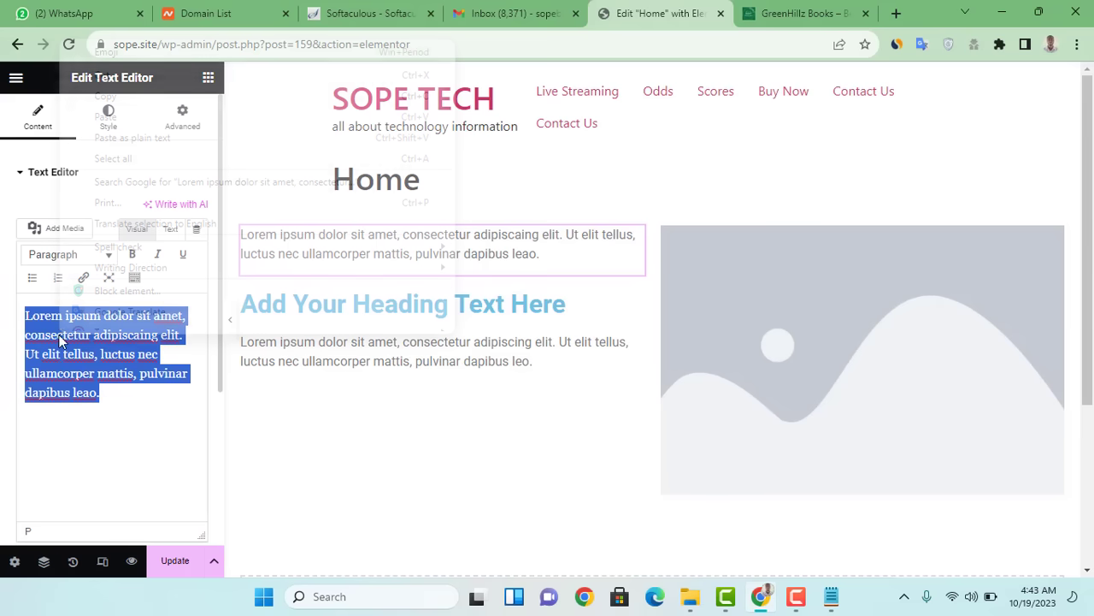
left_click(130, 128)
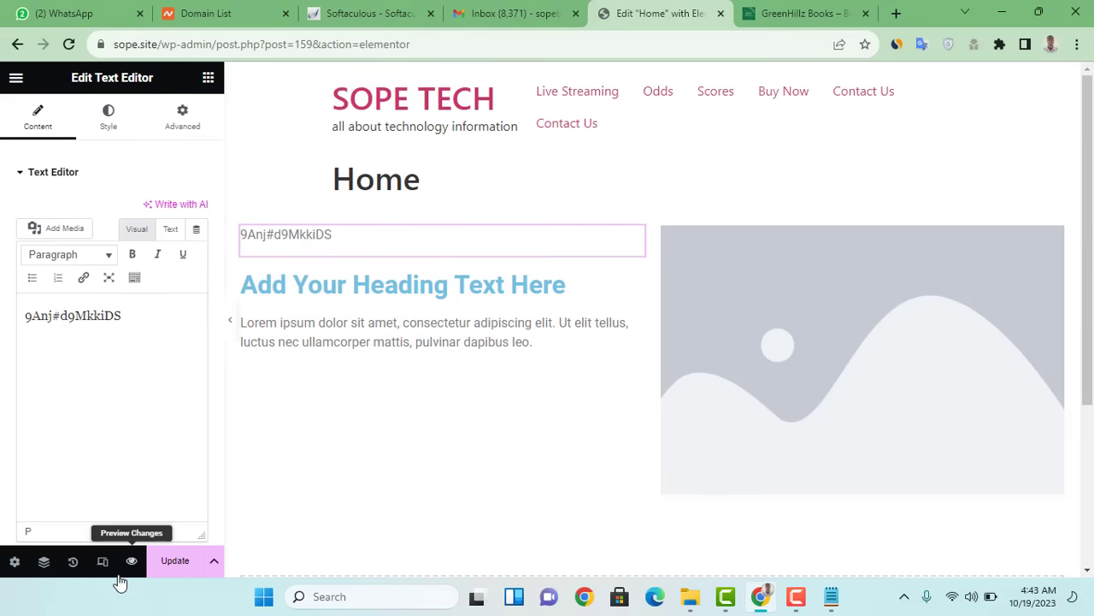
- Copy "GreenHilz Publishing House" from the GreenHillz Books homepage and replace the upper text block's content with it
left_click(804, 13)
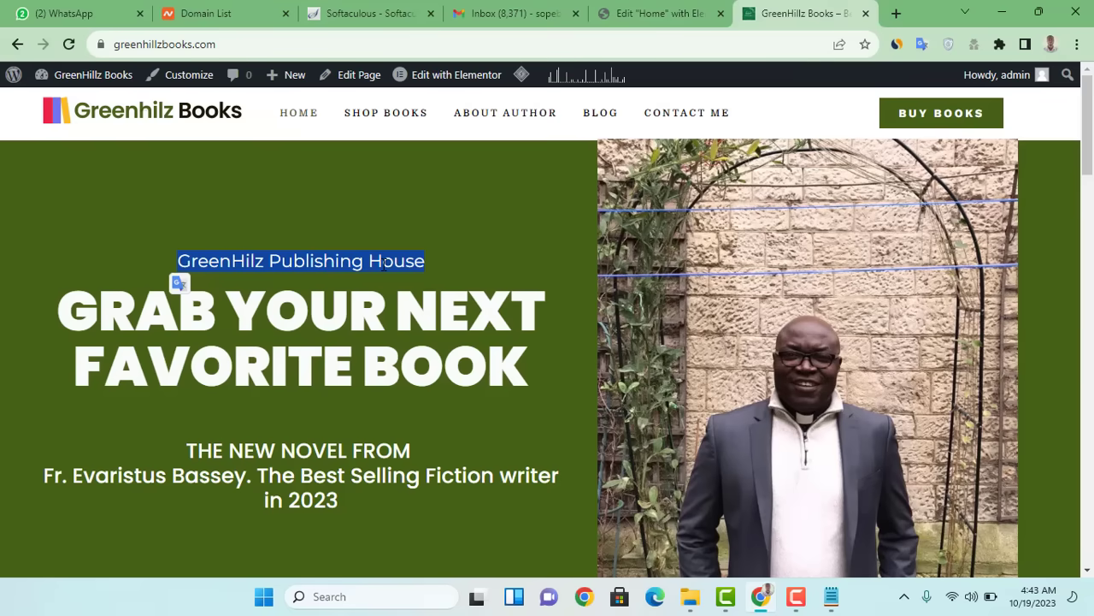
right_click(385, 267)
left_click(412, 280)
left_click(655, 13)
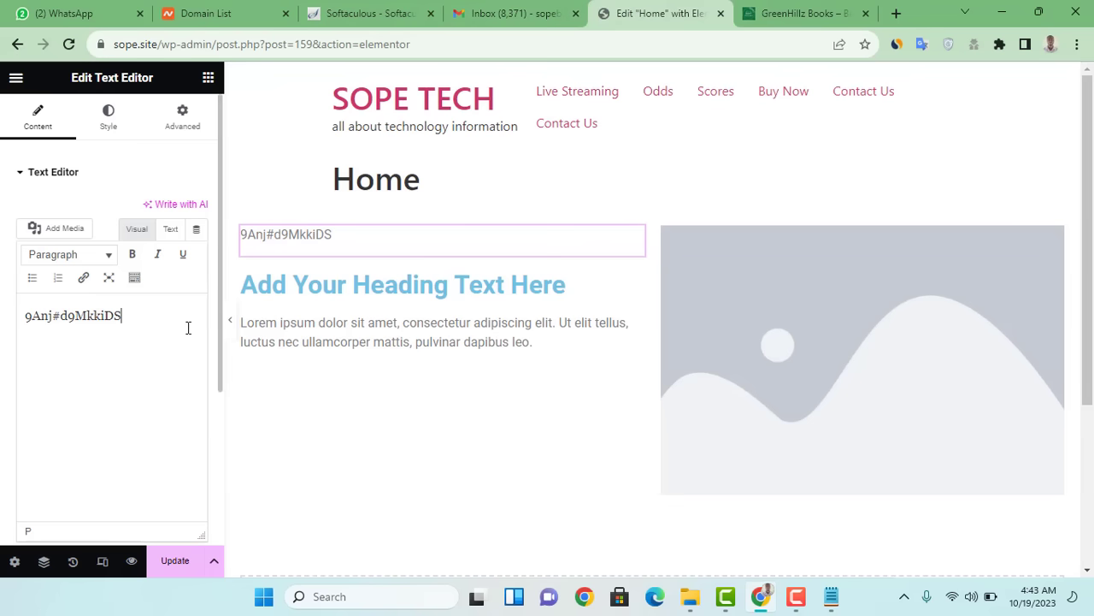
left_click_drag(122, 316, 24, 315)
right_click(86, 316)
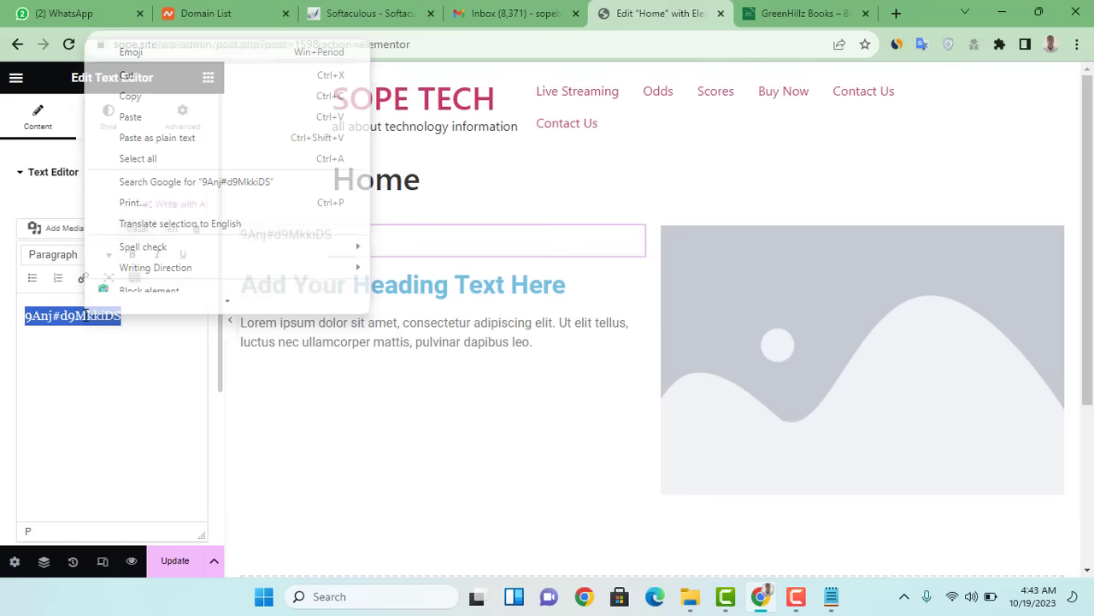
left_click(130, 128)
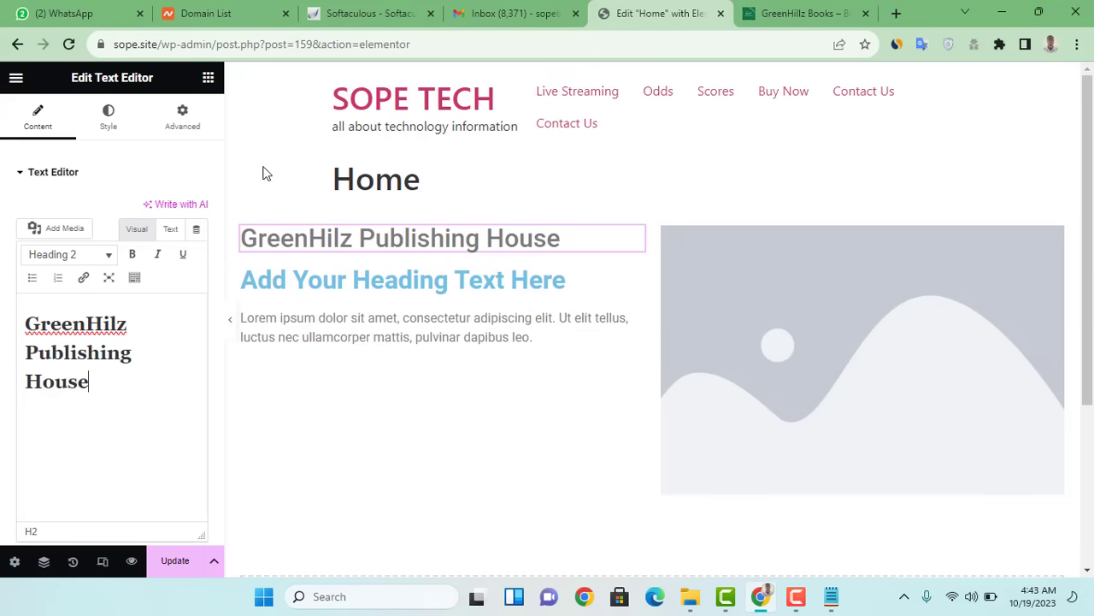
- Clear the upper text block and paste "GreenHilz Publishing House" into it again
key("ctrl+a")
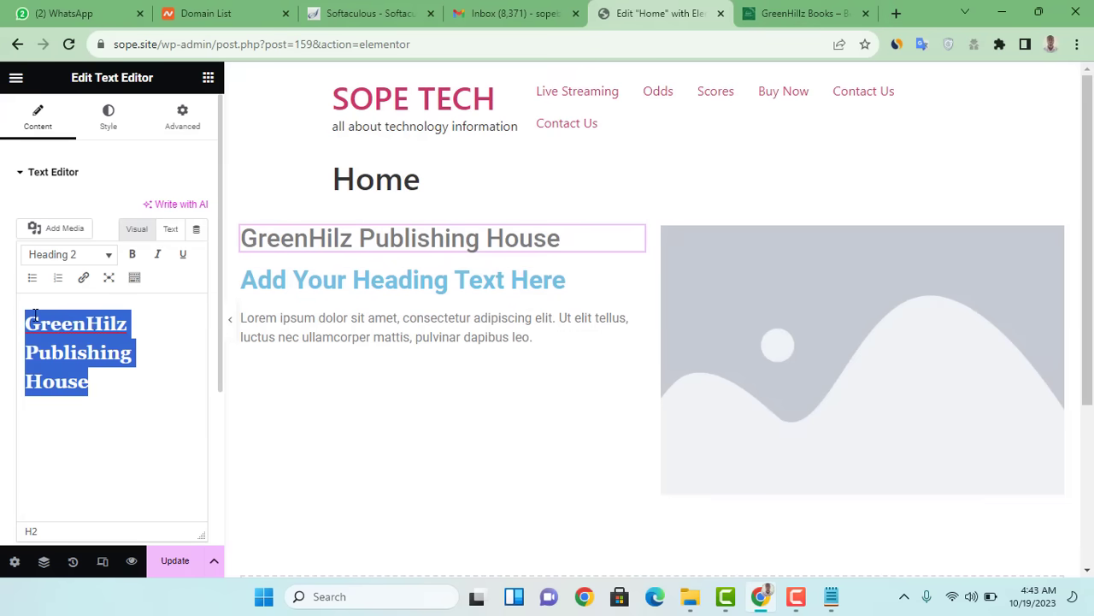
type("g")
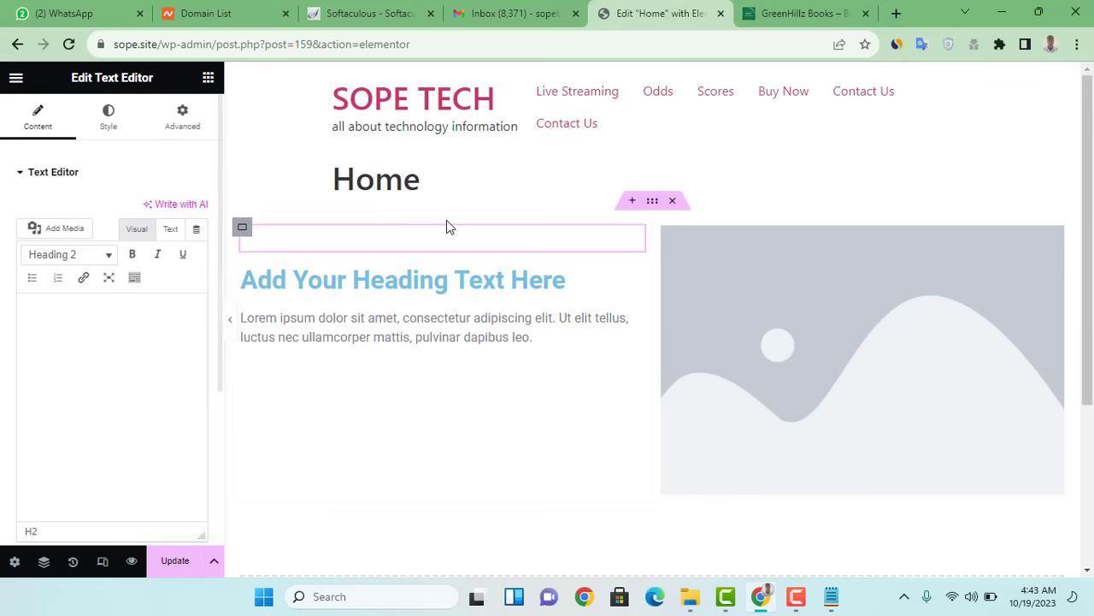
right_click(161, 312)
left_click(203, 163)
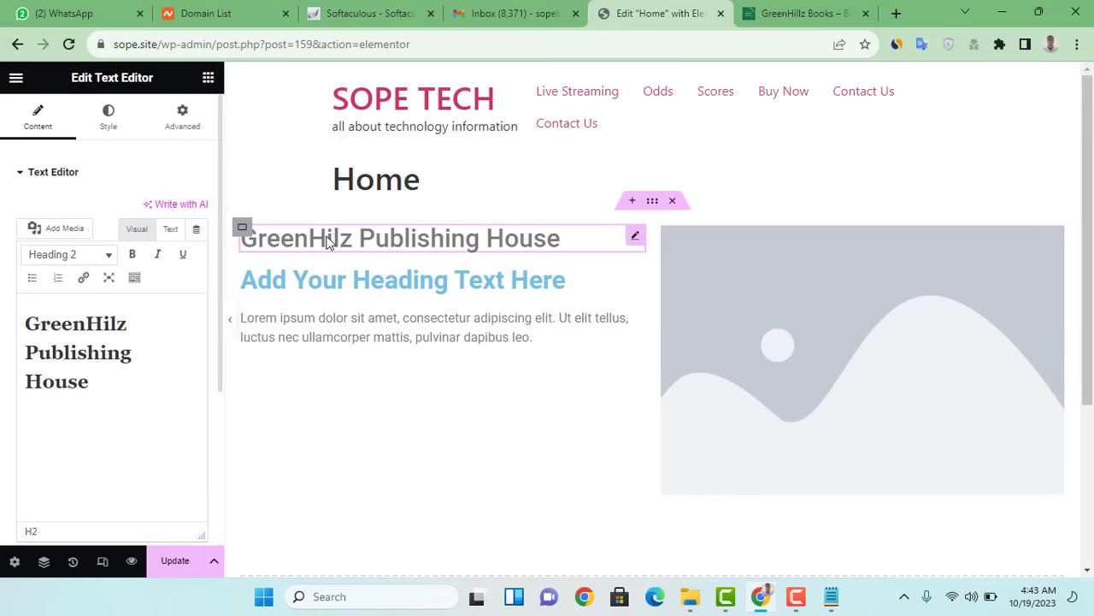
- Copy "GRAB YOUR NEXT FAVORITE BOOK" from the GreenHillz Books homepage and use it as the Heading widget's title
left_click(775, 10)
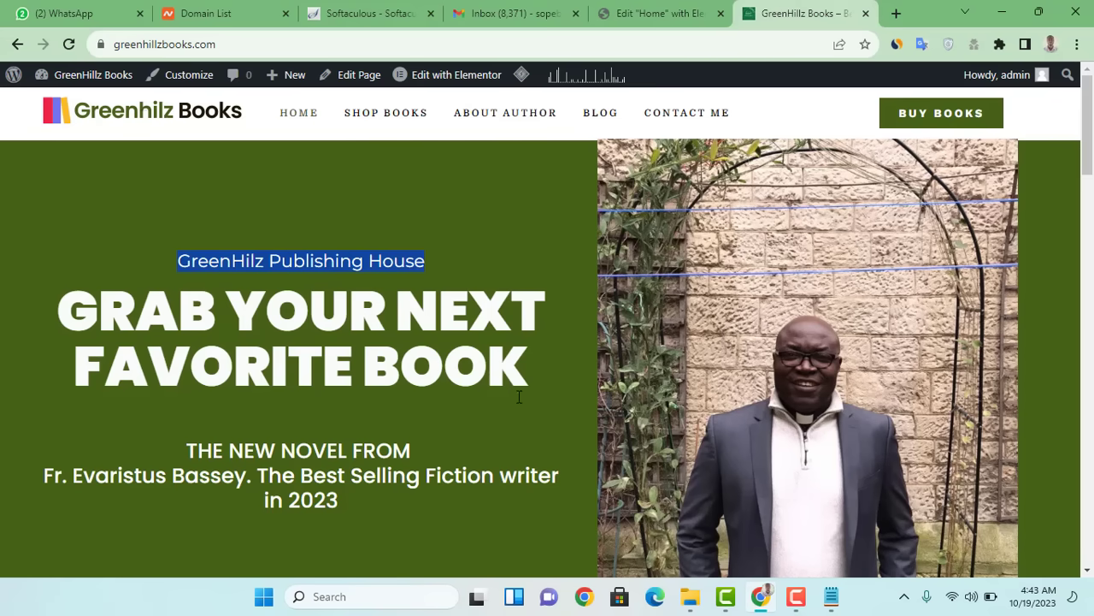
left_click_drag(519, 397, 66, 340)
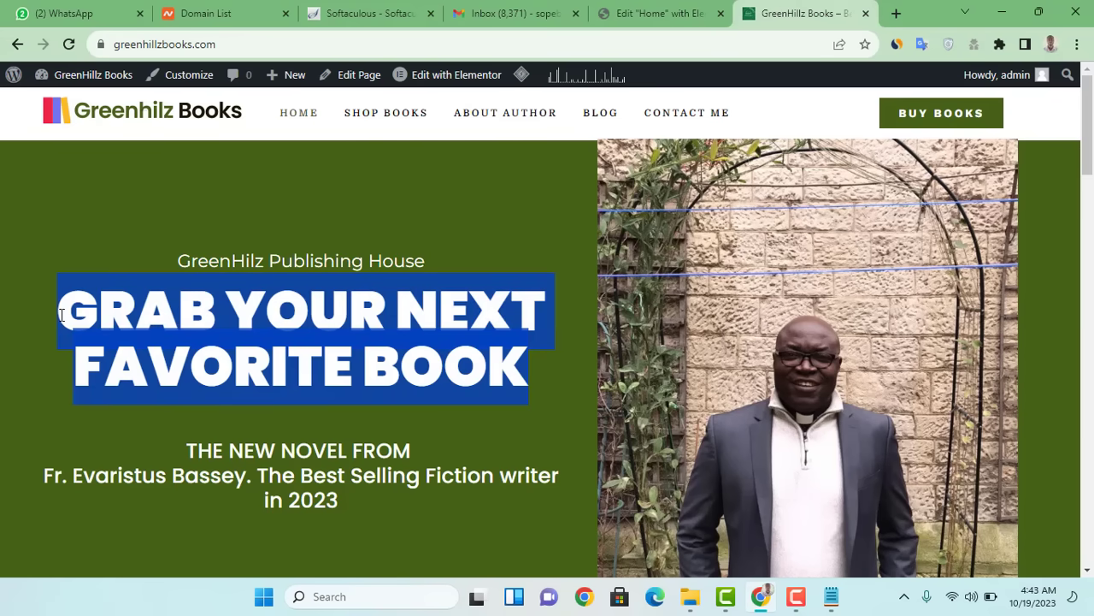
right_click(105, 316)
left_click(162, 338)
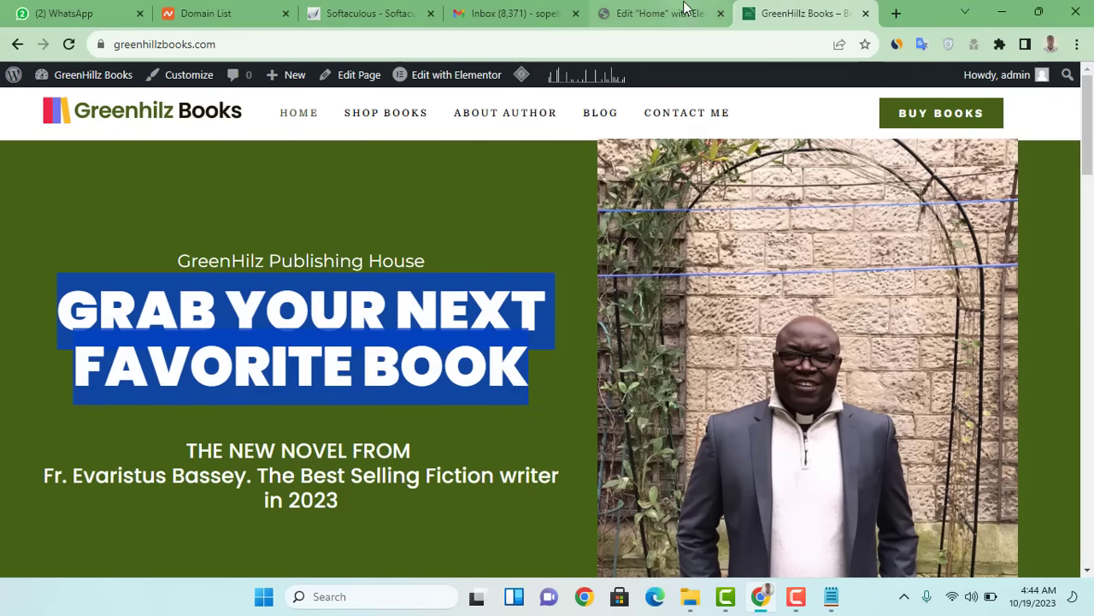
left_click(684, 12)
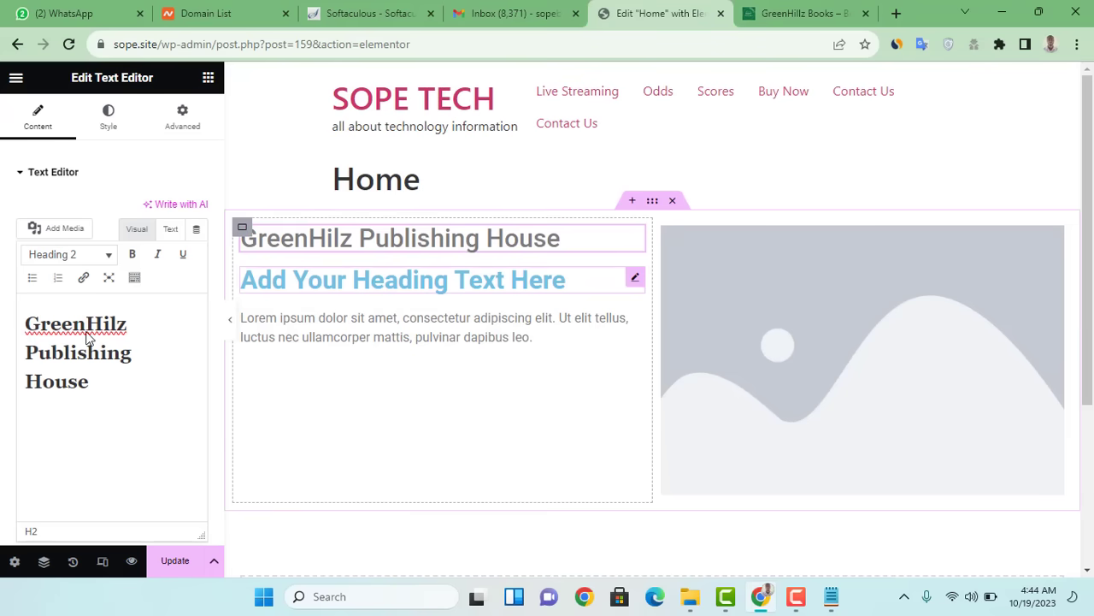
left_click_drag(160, 236, 5, 244)
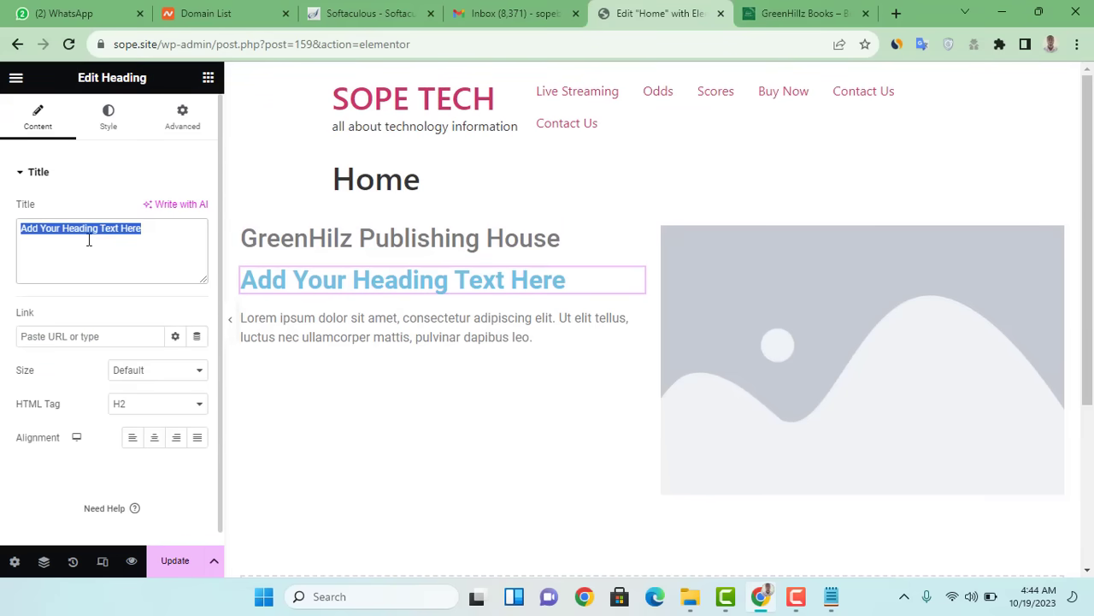
right_click(88, 240)
left_click(159, 317)
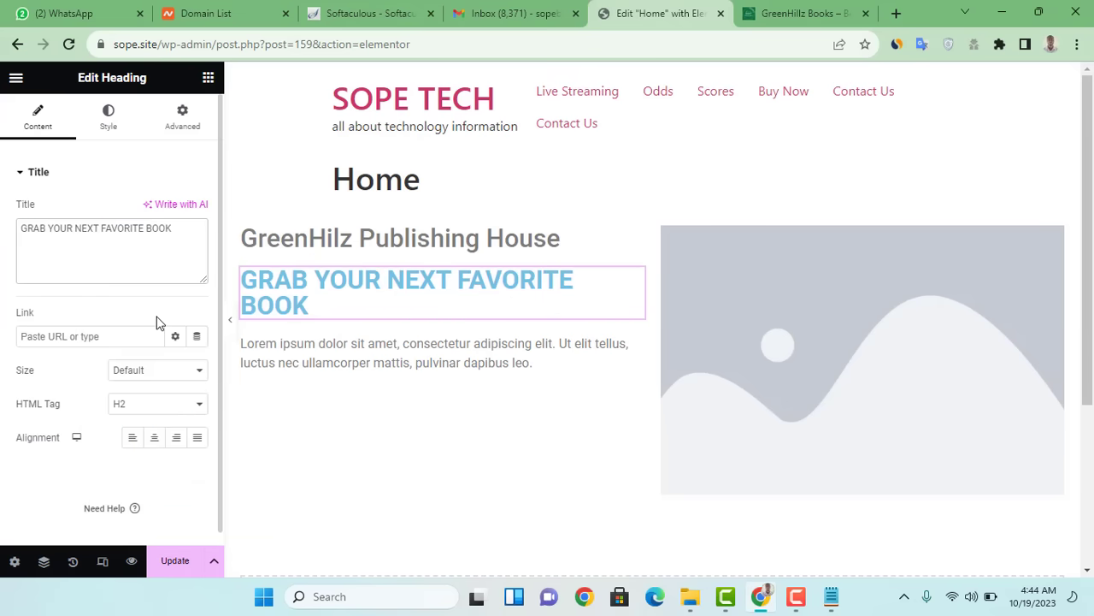
- Copy the banner tagline beginning "THE NEW NOVEL FROM" from the GreenHillz Books homepage and replace the lower text block's placeholder with it
left_click(812, 13)
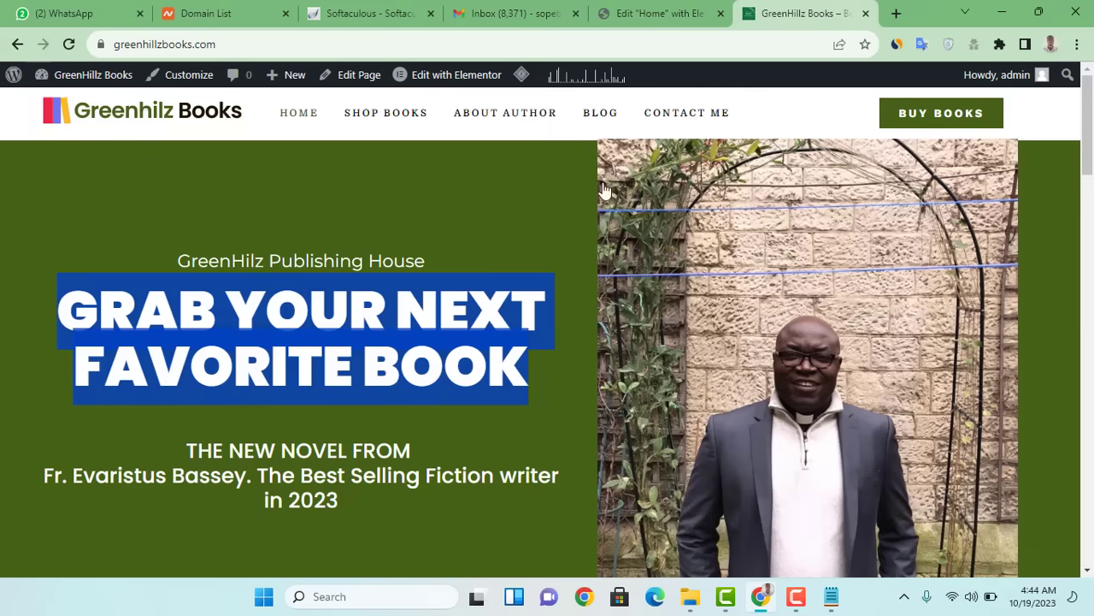
left_click_drag(384, 516, 144, 445)
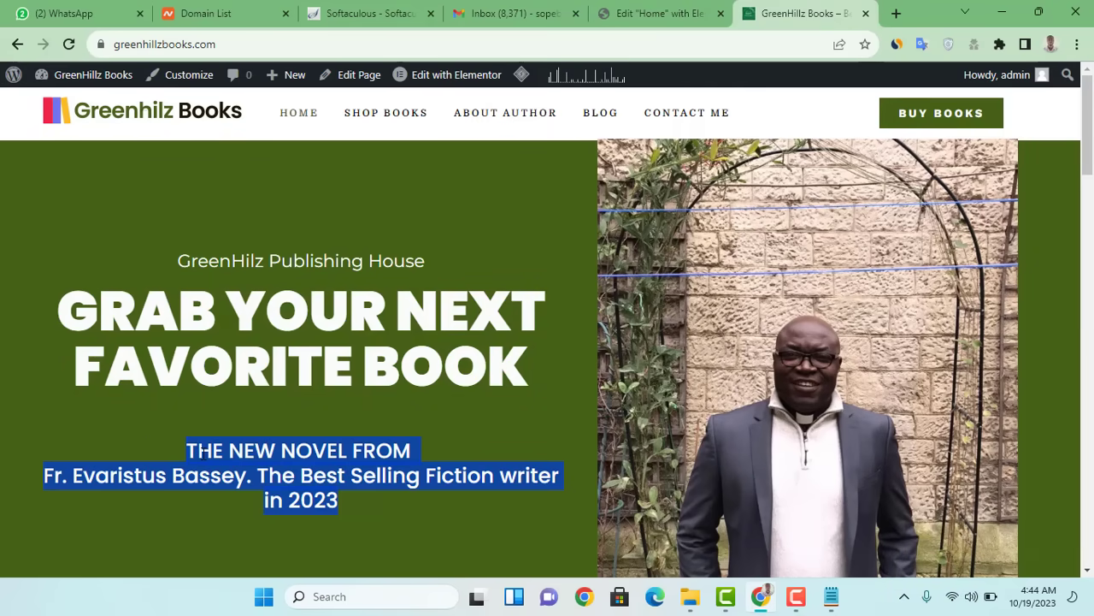
right_click(206, 450)
left_click(250, 277)
left_click(671, 10)
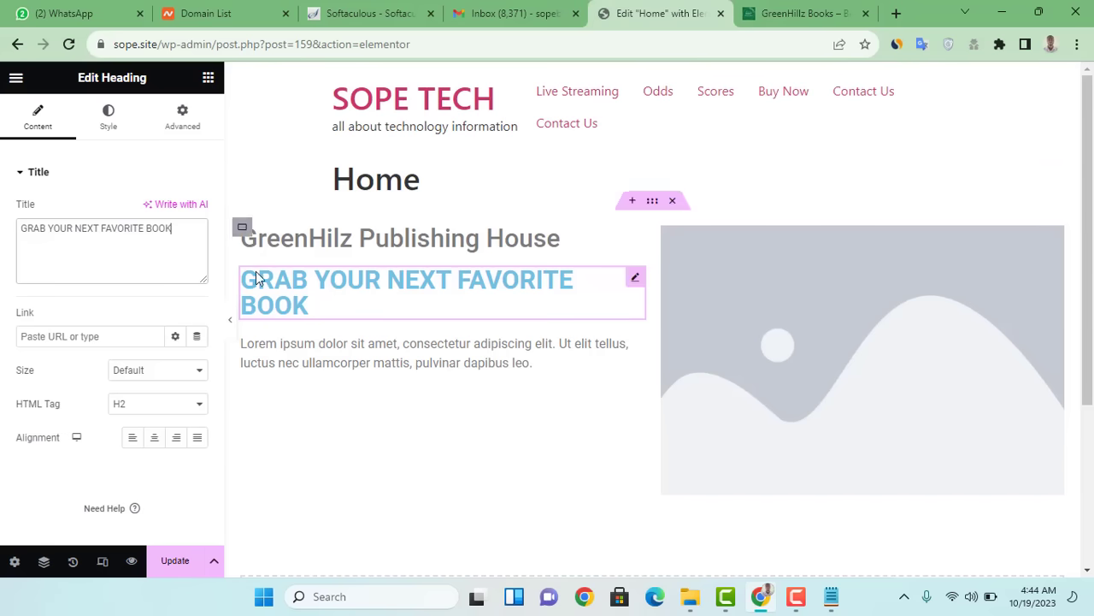
left_click(393, 364)
triple_click(91, 354)
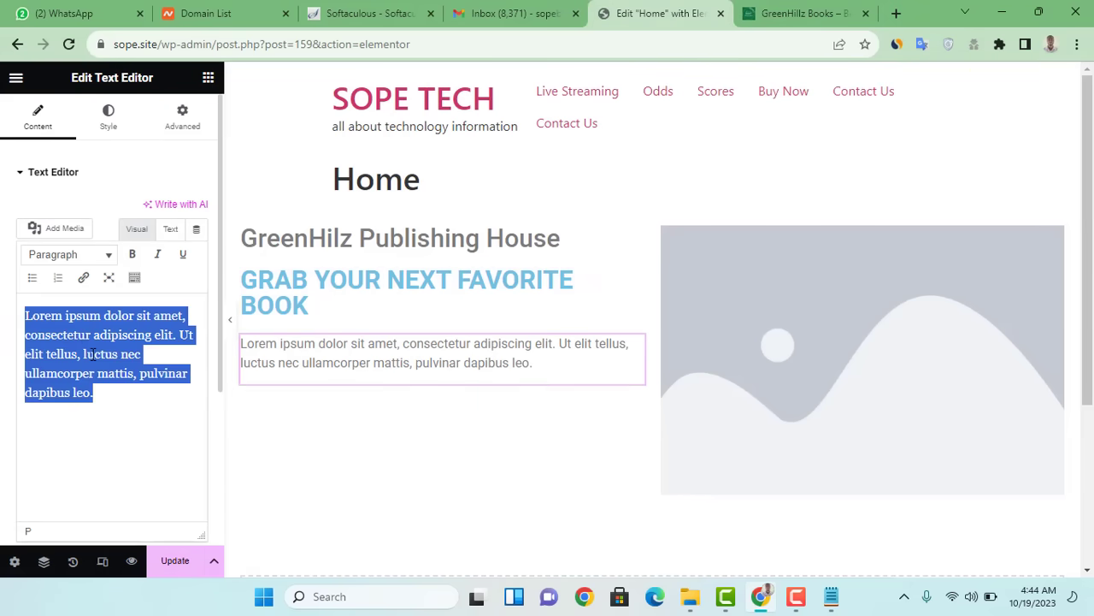
right_click(91, 354)
left_click(167, 120)
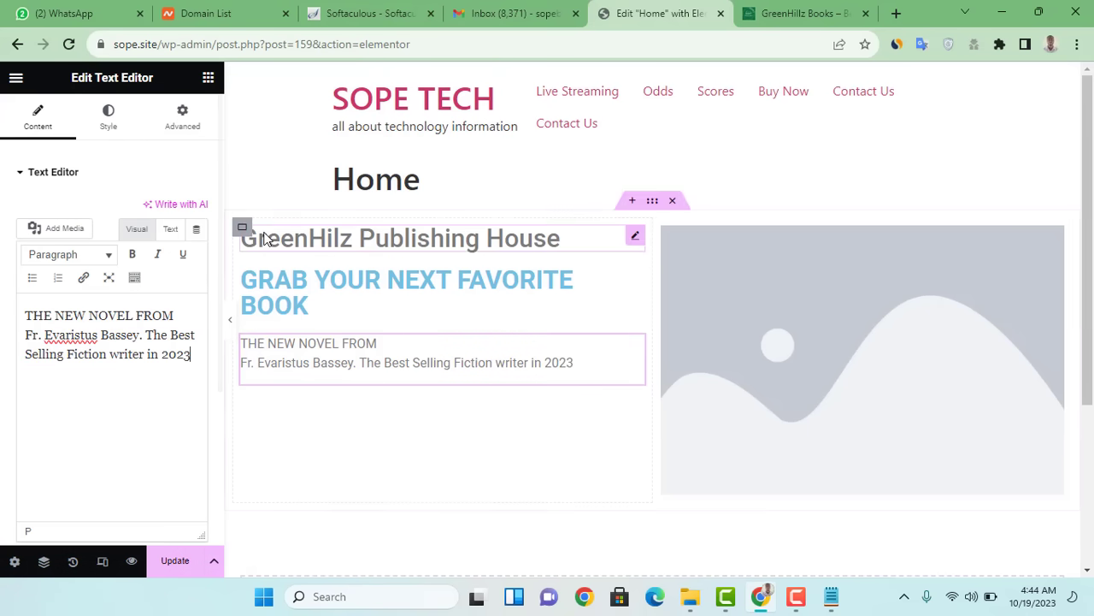
- Check the GreenHillz Books banner for reference and give the two-column container a Classic background type
left_click(800, 10)
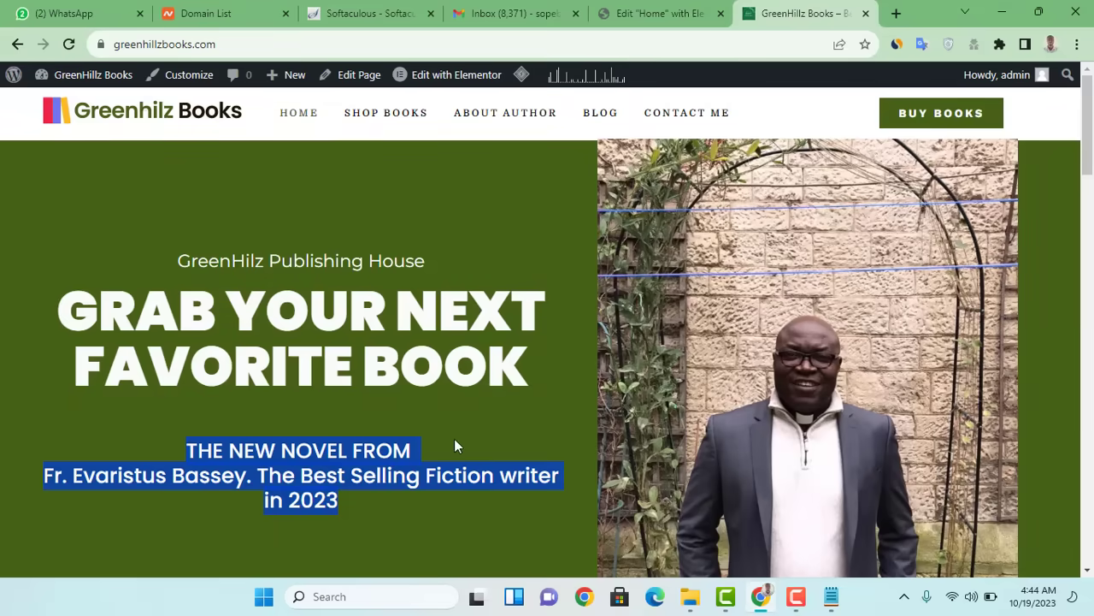
left_click(696, 11)
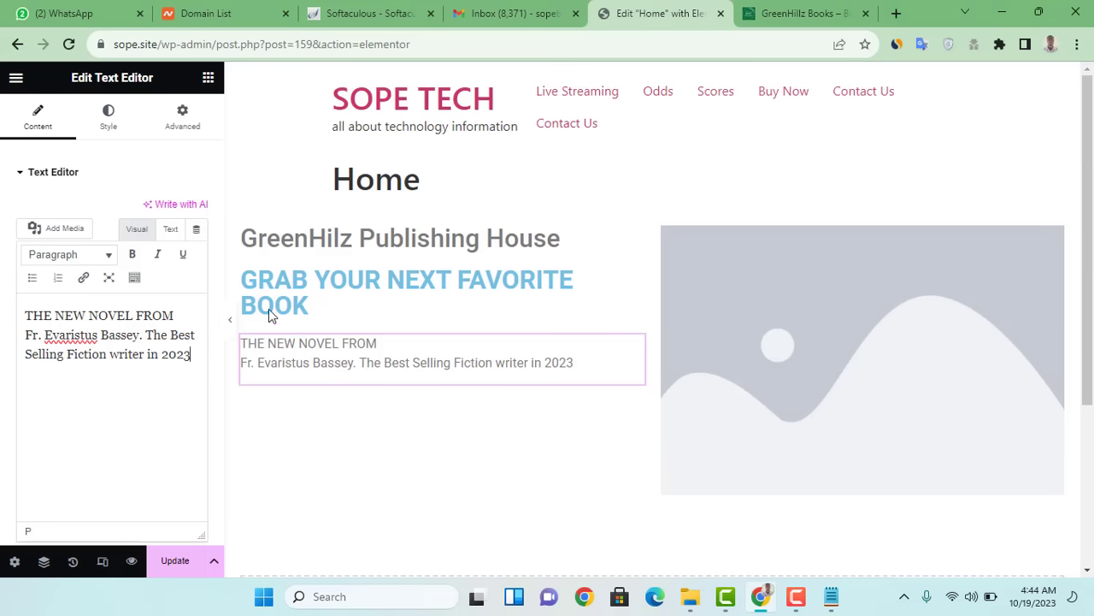
left_click(381, 239)
left_click(378, 284)
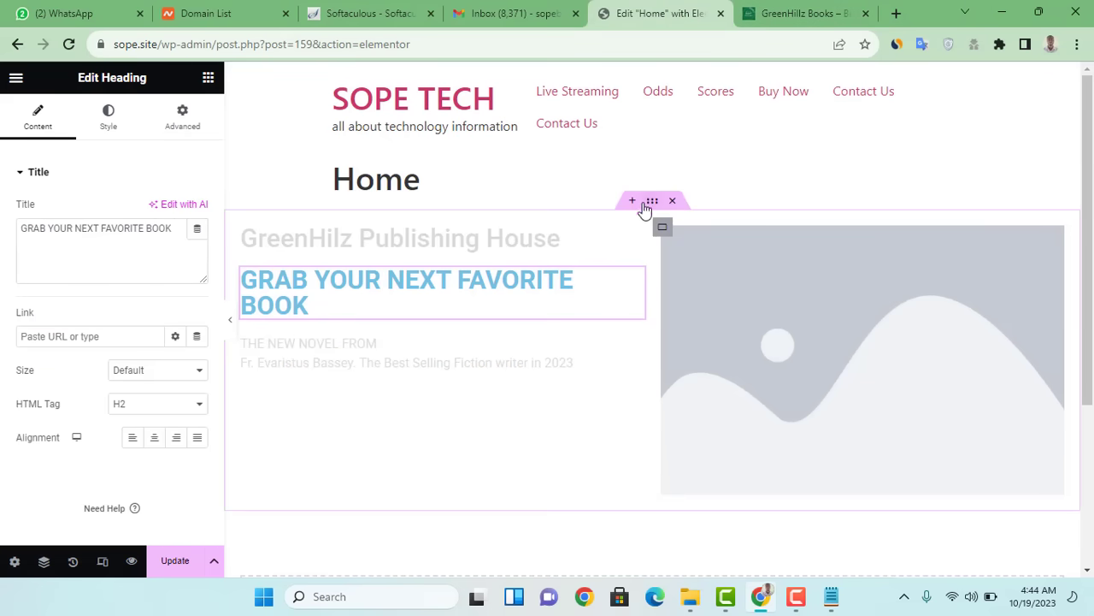
left_click(652, 202)
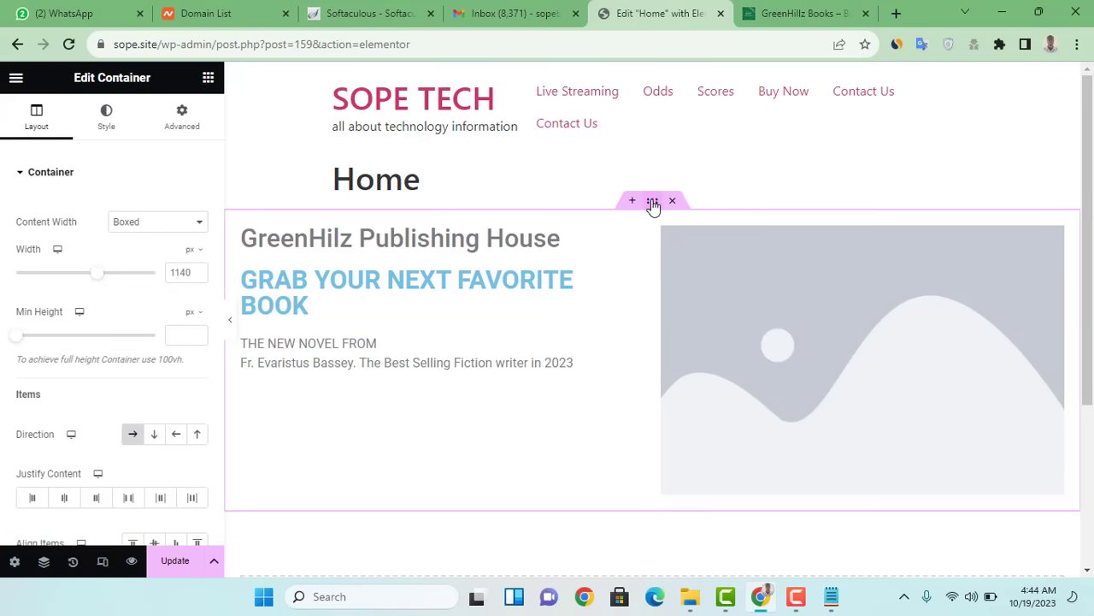
left_click(107, 127)
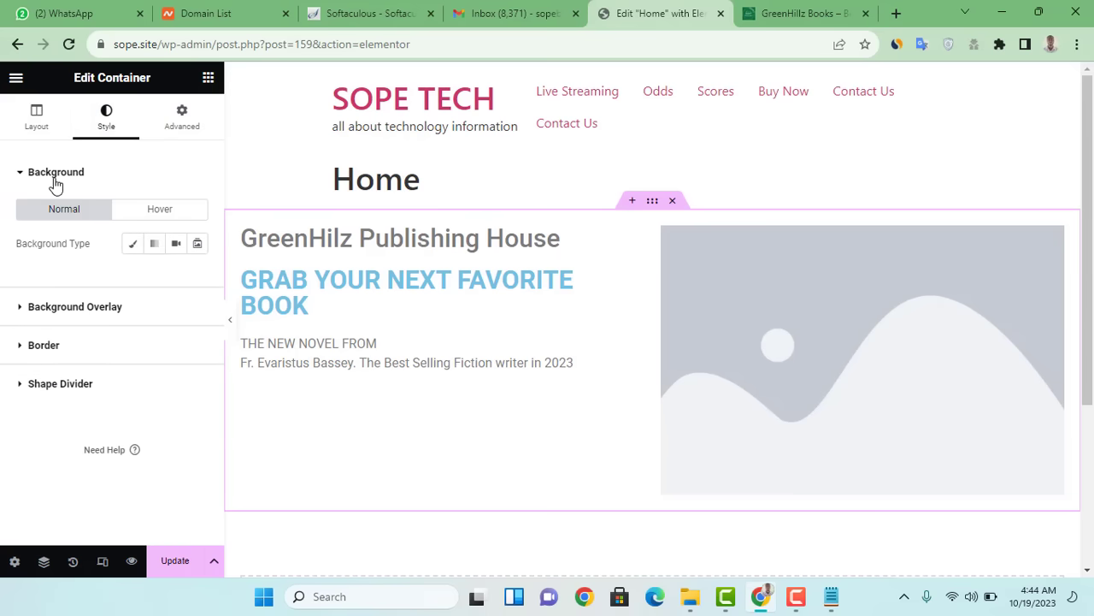
left_click(131, 246)
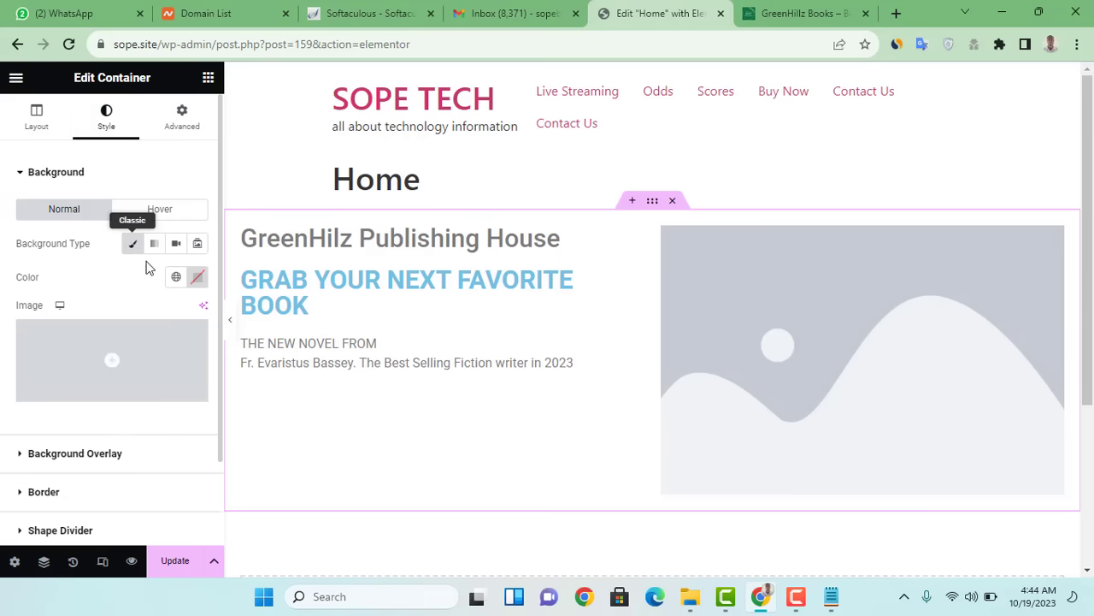
- Set the container's background color to green #1AA812 and compare it with the GreenHillz Books banner
left_click(197, 278)
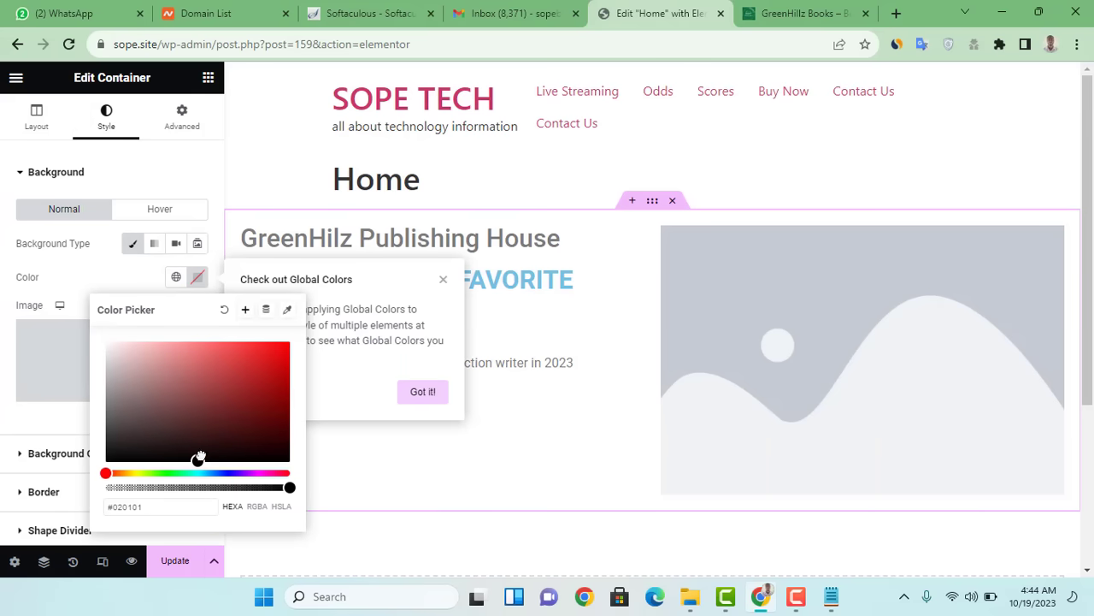
left_click_drag(198, 459, 269, 354)
left_click_drag(170, 472, 173, 474)
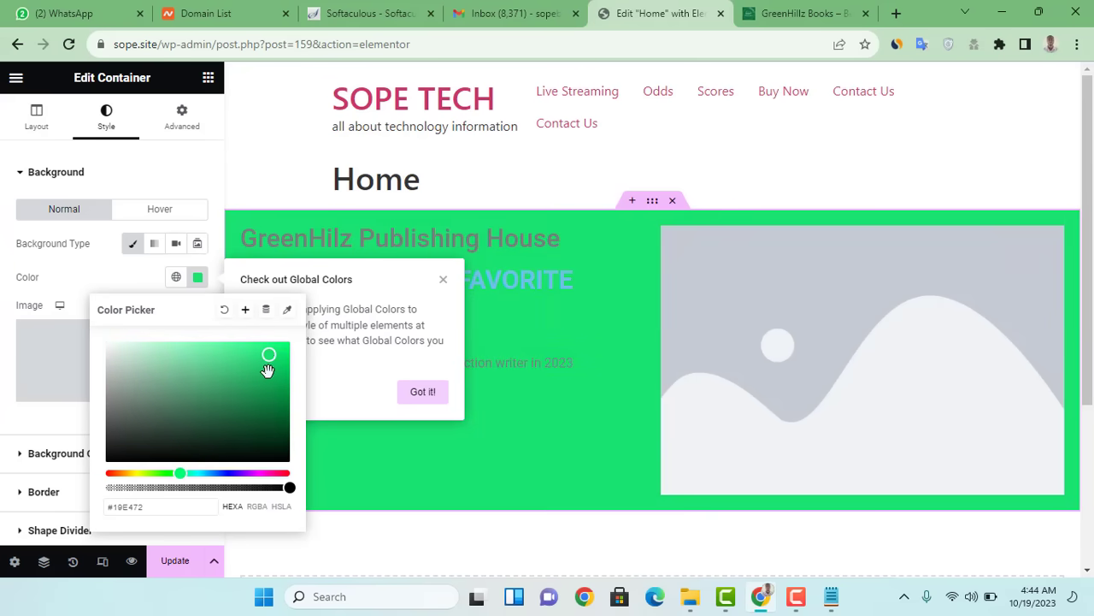
left_click_drag(269, 363, 248, 353)
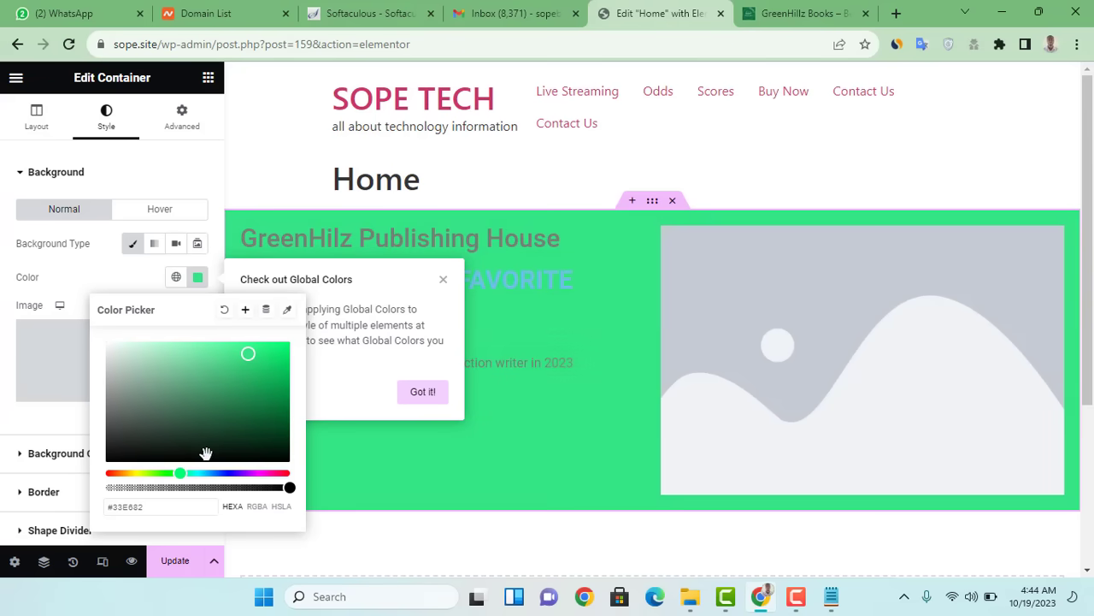
left_click_drag(182, 475, 162, 473)
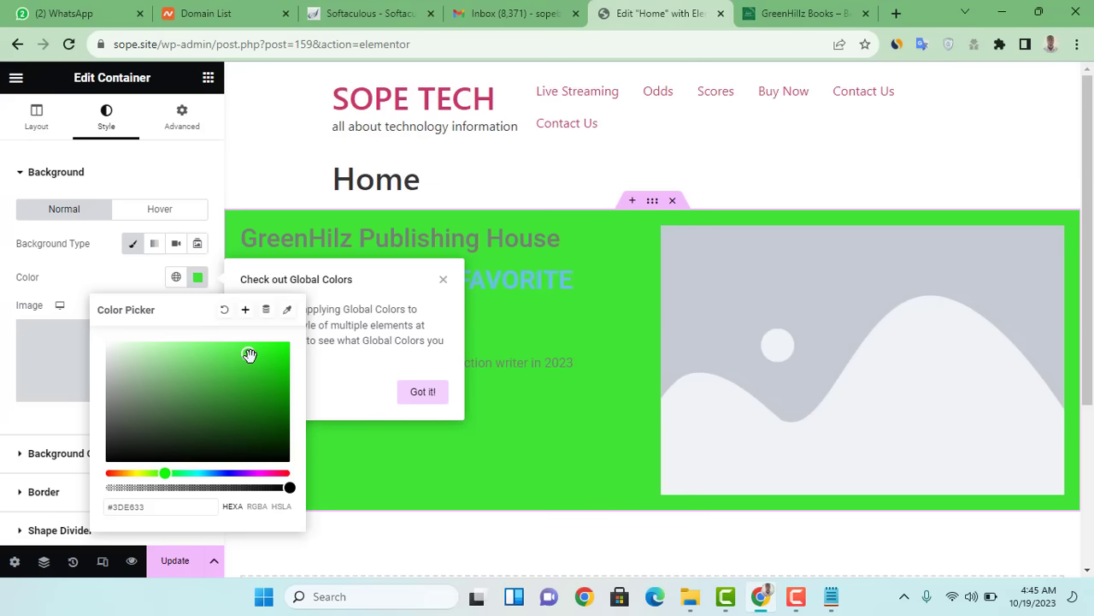
left_click_drag(247, 355, 266, 379)
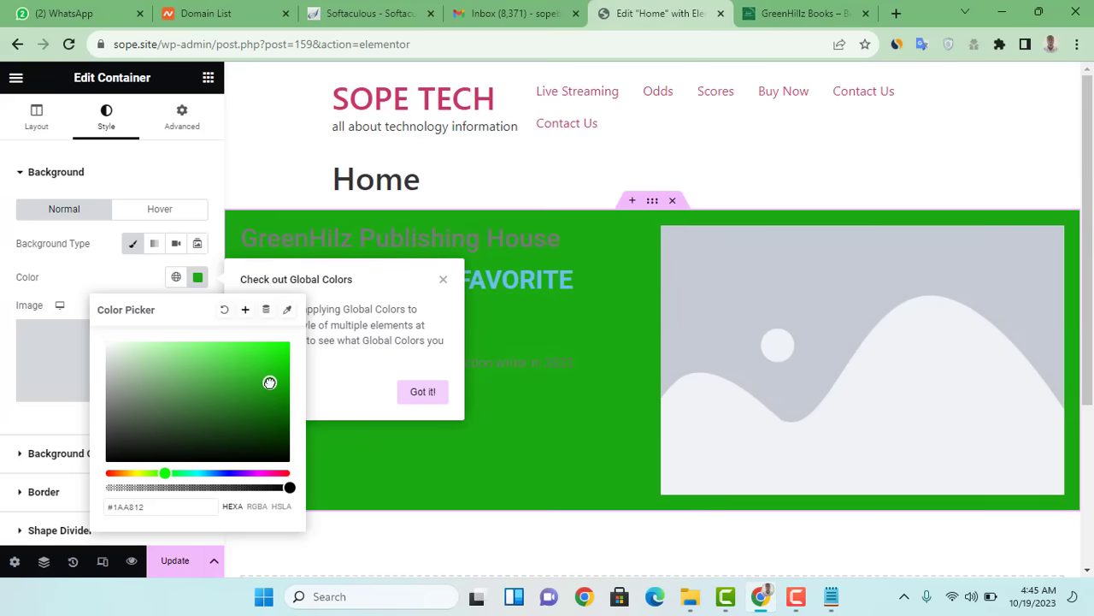
left_click(789, 10)
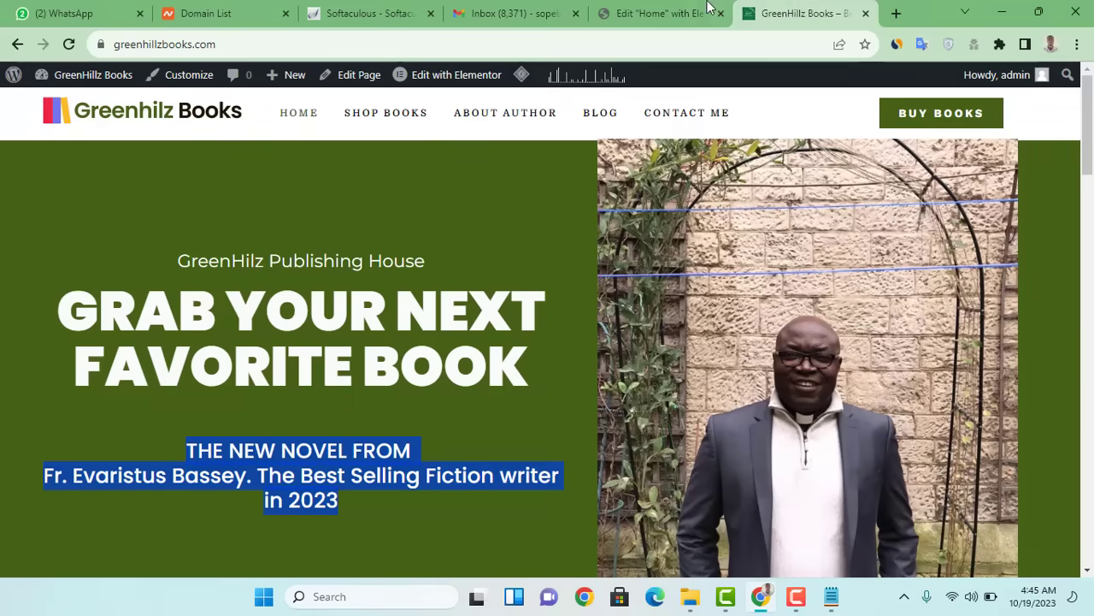
- Darken the container's background color to green #278022, comparing it with the GreenHillz Books banner
left_click(663, 13)
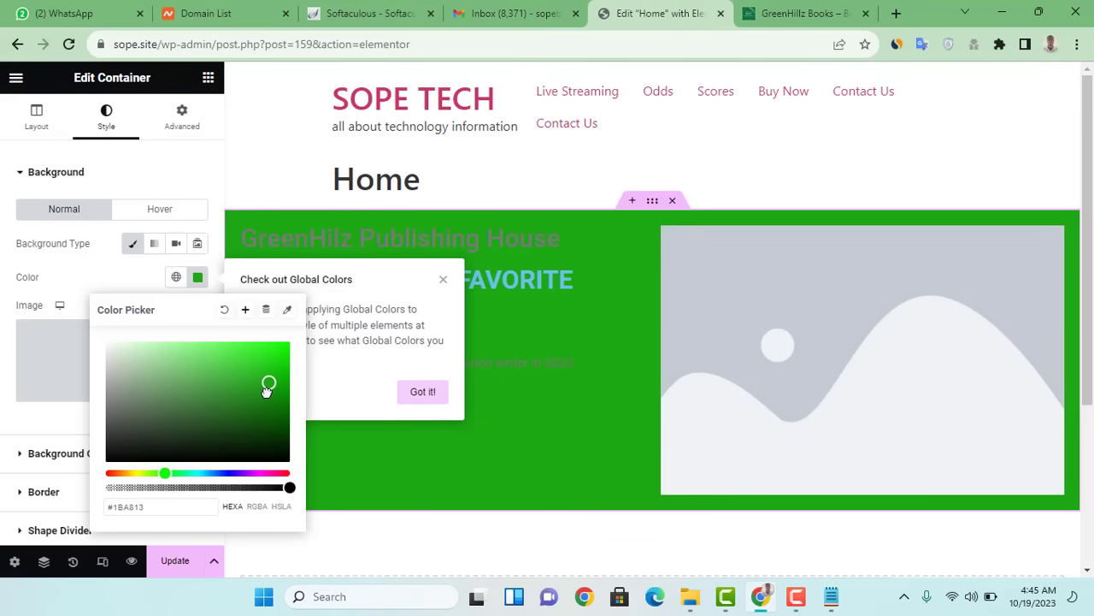
left_click_drag(267, 389, 268, 413)
left_click(788, 13)
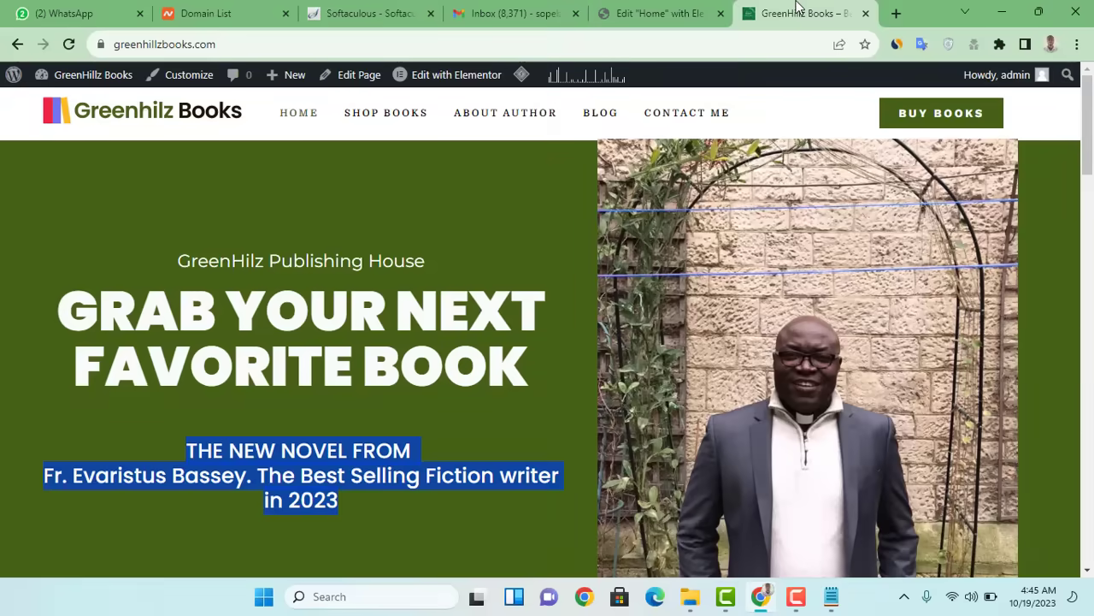
left_click(655, 13)
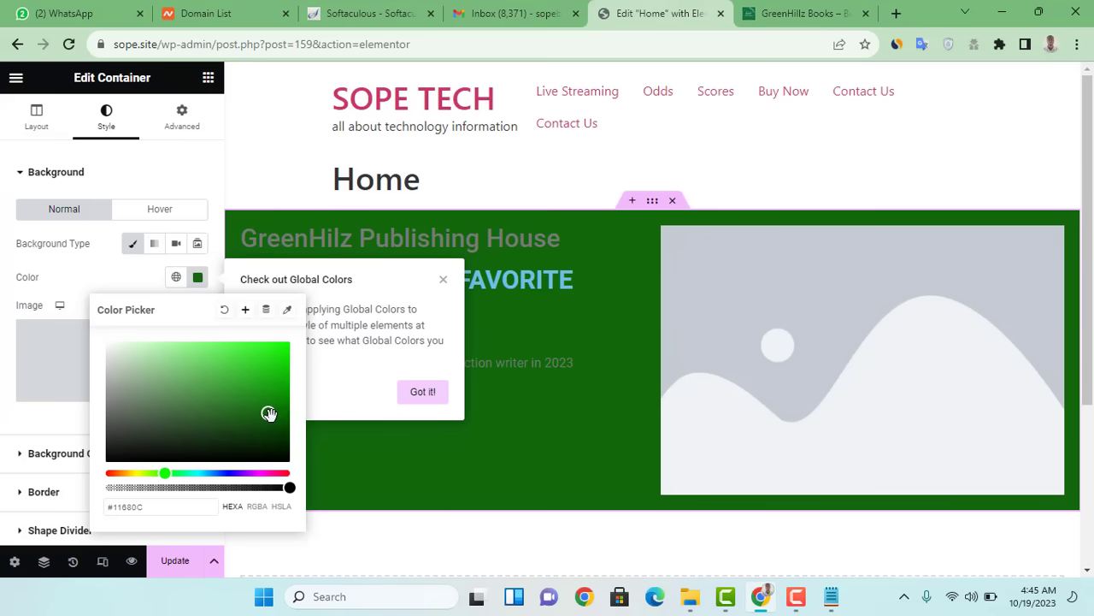
left_click_drag(268, 414, 241, 402)
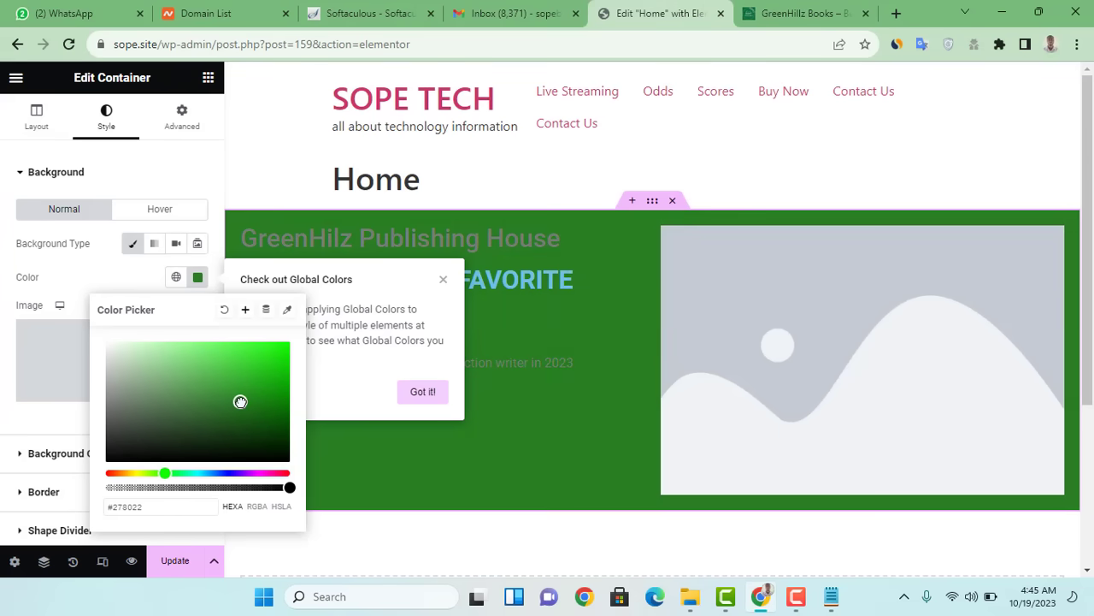
left_click(418, 396)
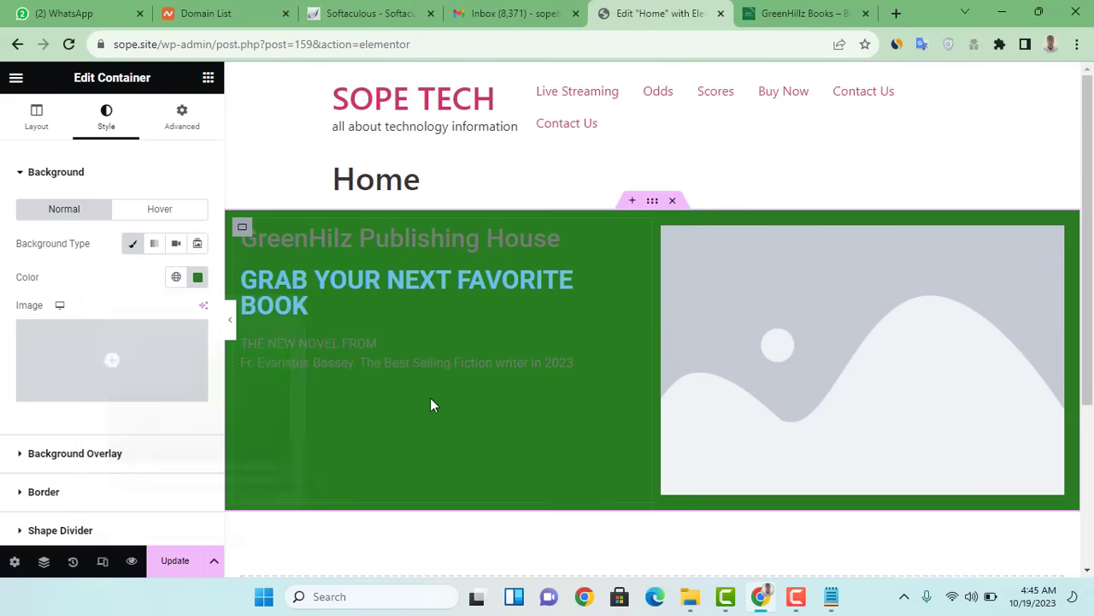
- Set the text color of the "GreenHilz Publishing House" text block to white #FFFFFF
left_click(486, 240)
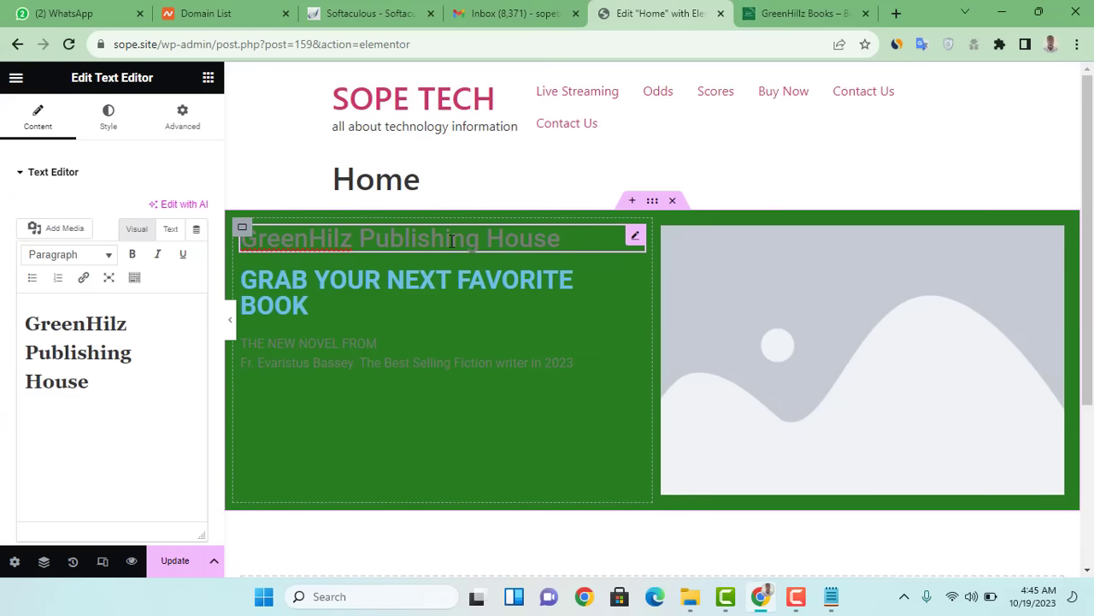
left_click(109, 118)
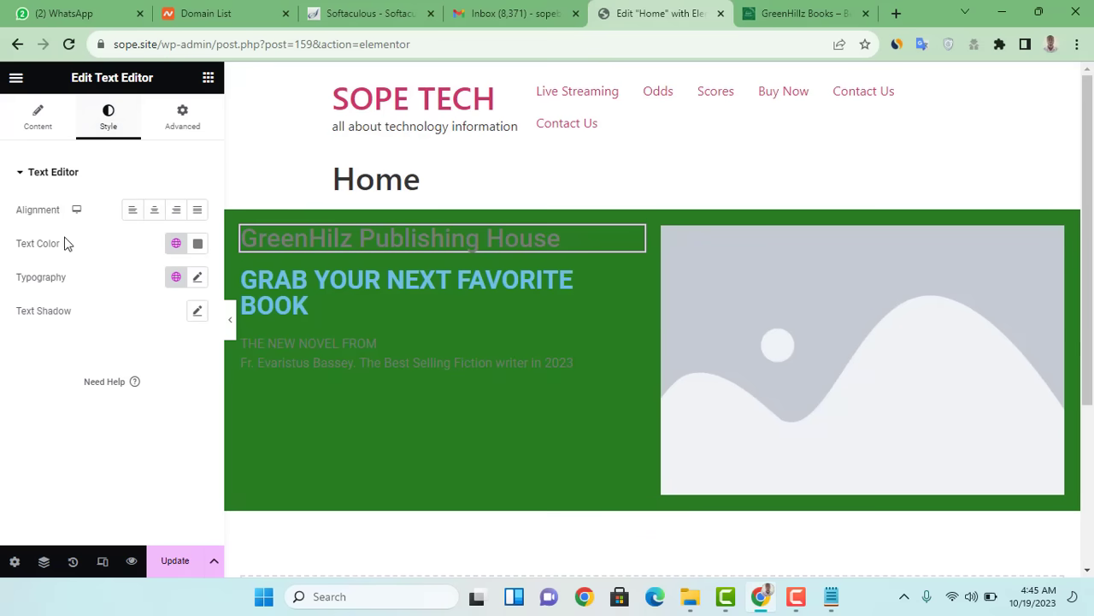
left_click(198, 244)
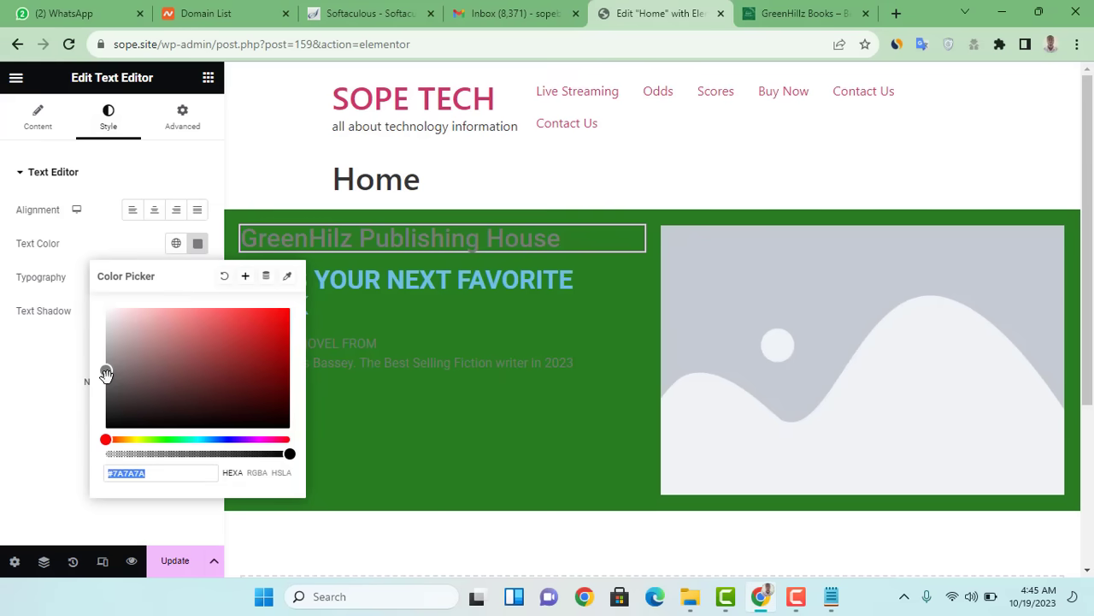
left_click_drag(105, 373, 97, 312)
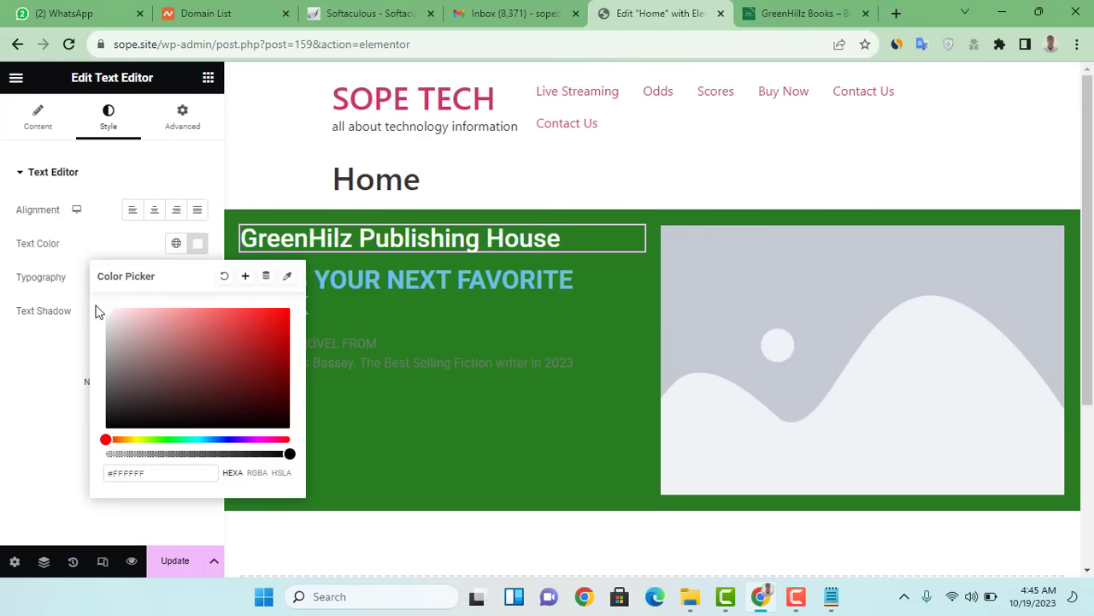
- Check the GreenHillz Books banner for reference and set the "GRAB YOUR NEXT FAVORITE BOOK" heading's text color to #FFFFFF
left_click(437, 288)
left_click(828, 10)
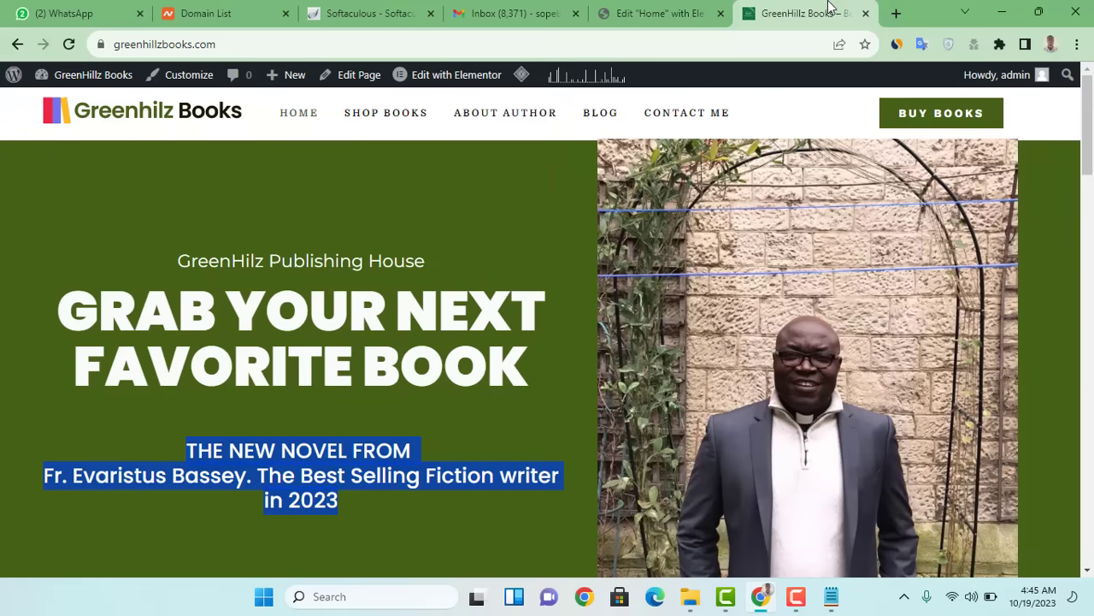
left_click(554, 355)
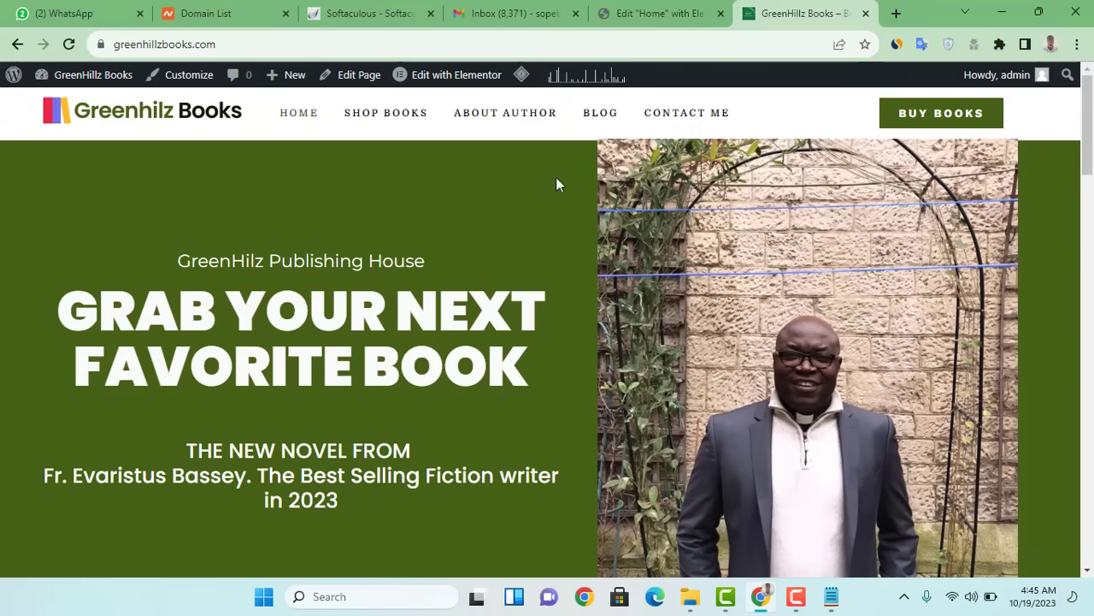
left_click(630, 15)
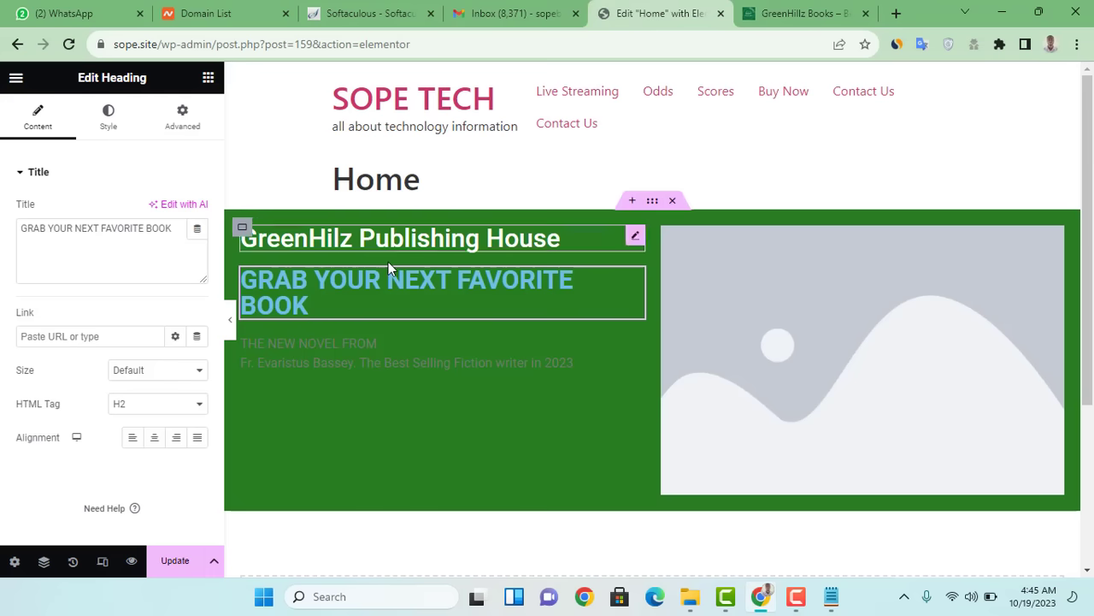
left_click(109, 130)
left_click(197, 246)
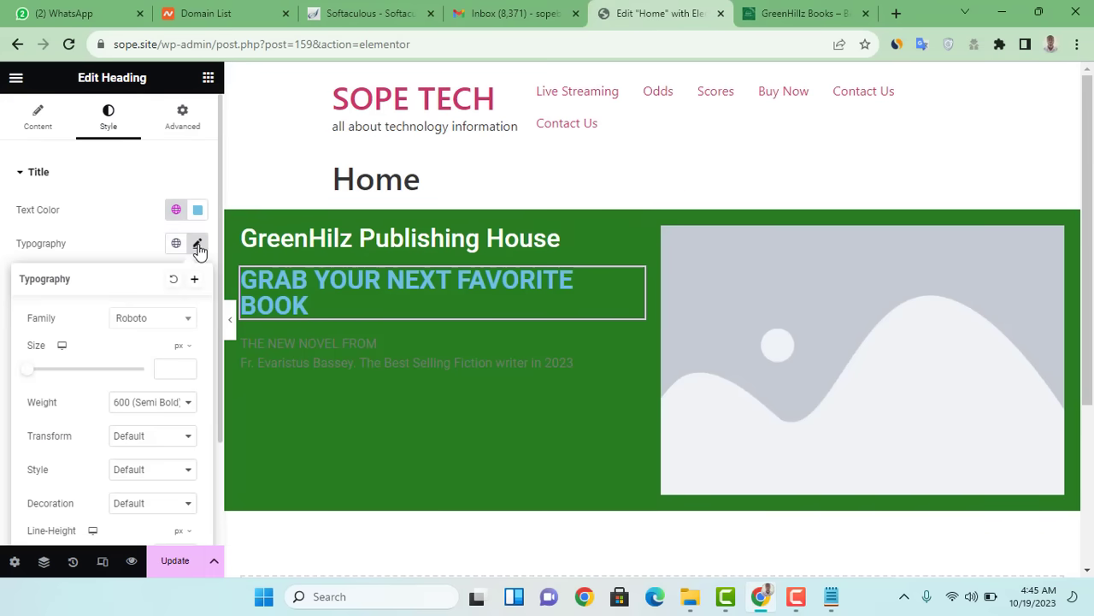
left_click(198, 245)
left_click(198, 209)
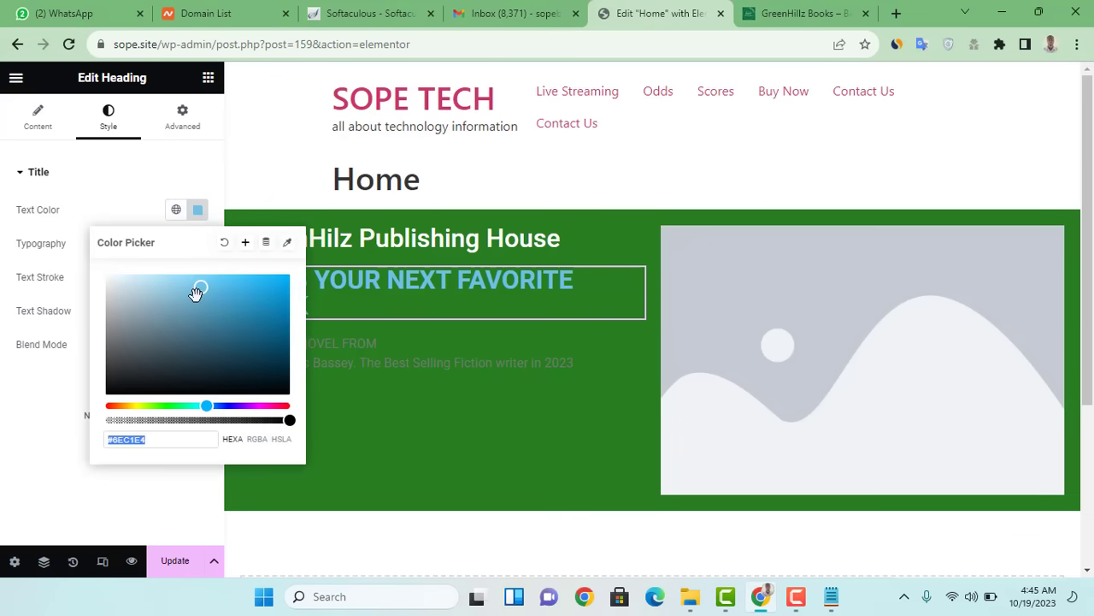
type("#FFFFFF")
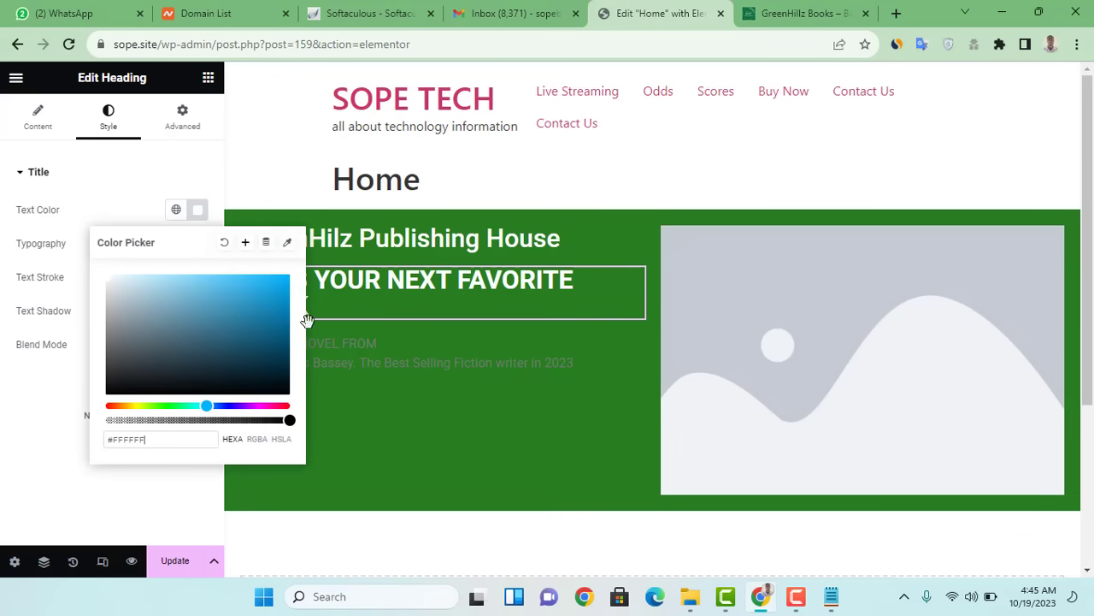
- Set the text color of the "THE NEW NOVEL FROM" tagline block to #FFFFFF
left_click(521, 369)
left_click(208, 78)
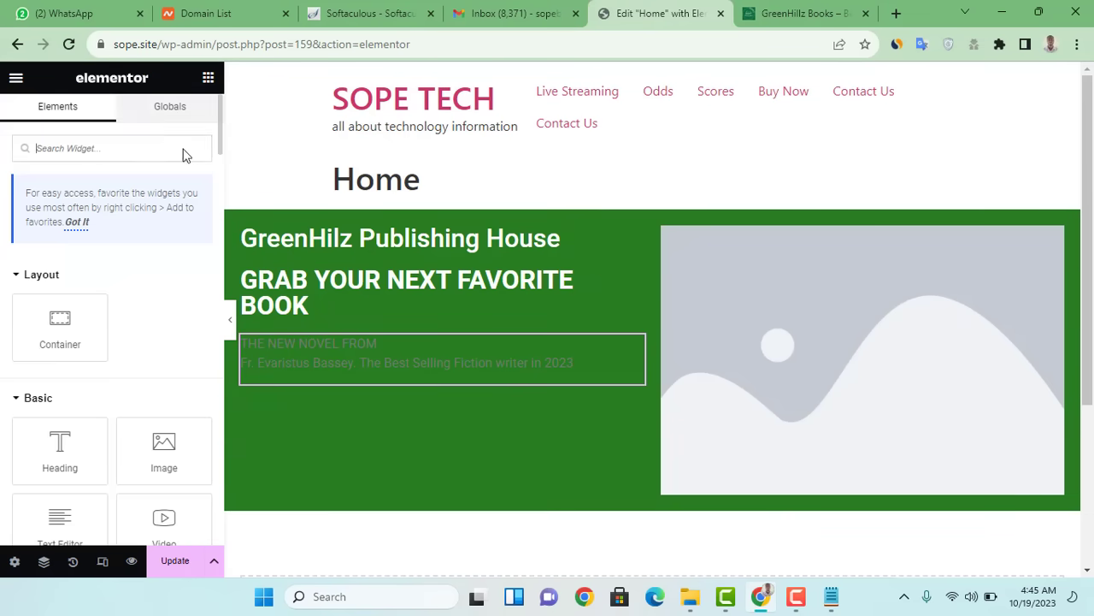
left_click(364, 344)
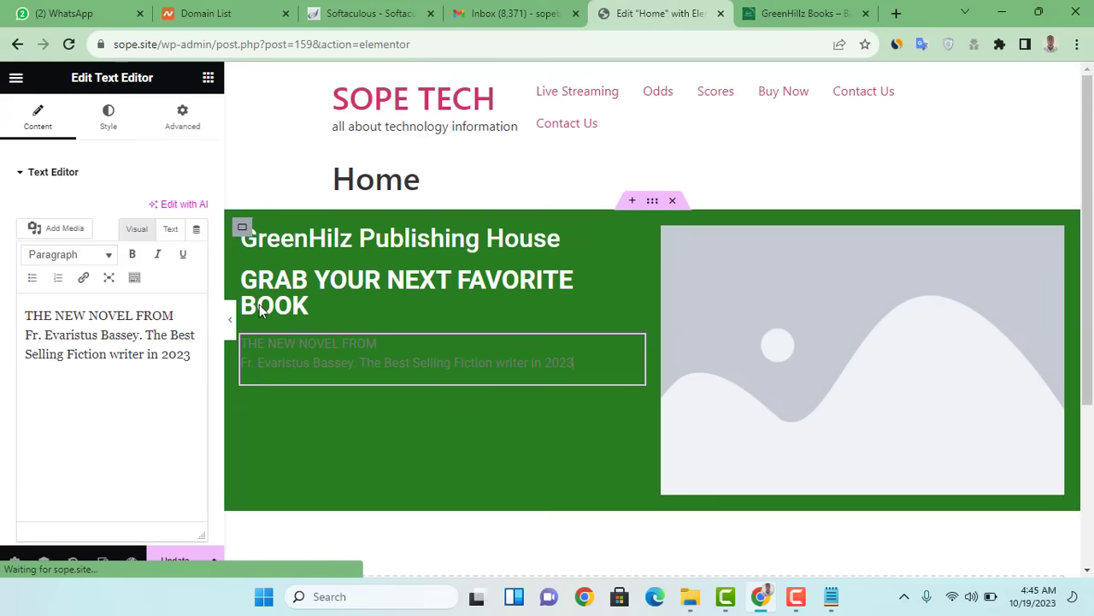
left_click(103, 112)
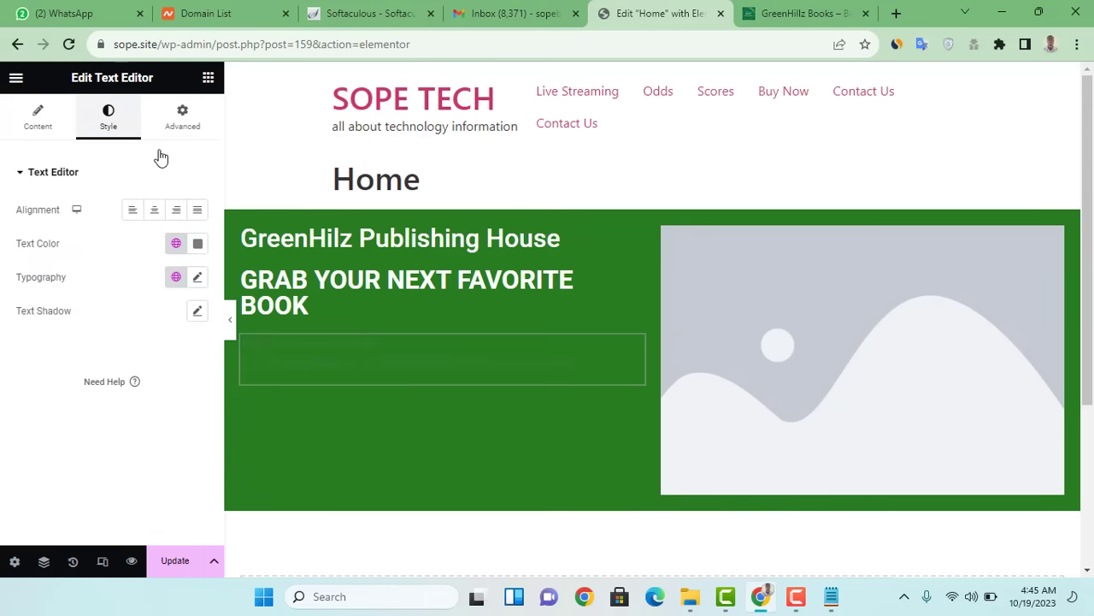
left_click(198, 244)
type("#FFFFFF")
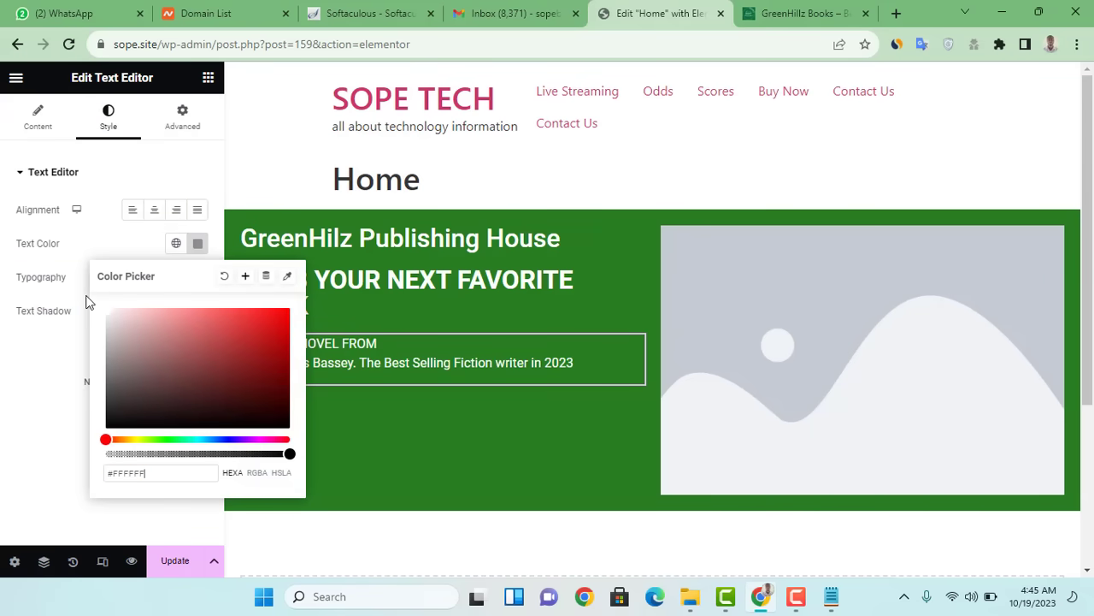
left_click(572, 435)
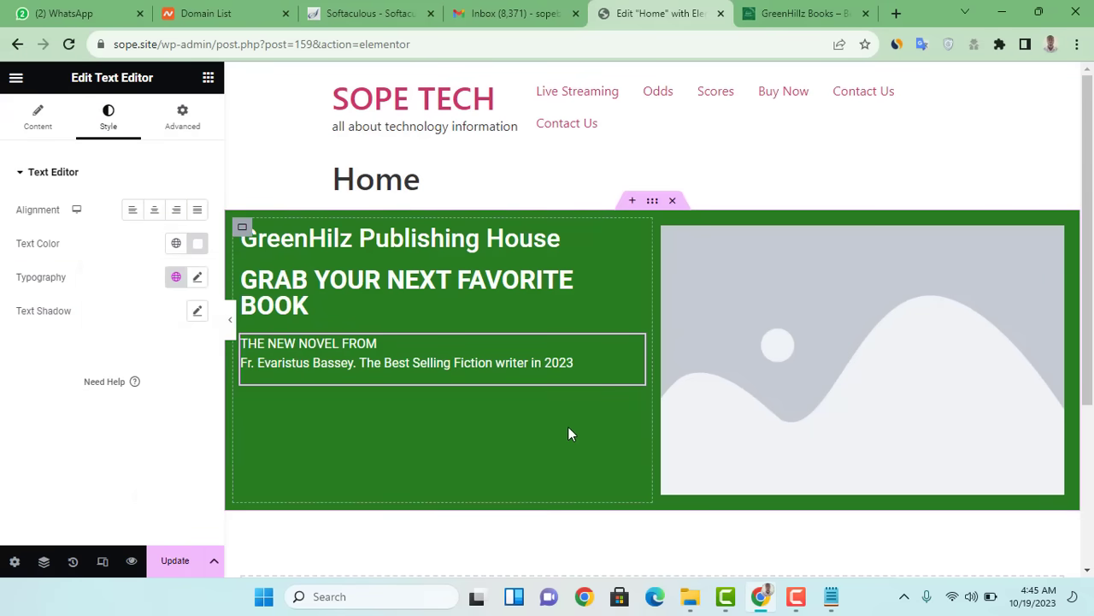
- Center-align the "GreenHilz Publishing House" text and the "GRAB YOUR NEXT FAVORITE BOOK" heading
left_click(358, 231)
left_click(154, 210)
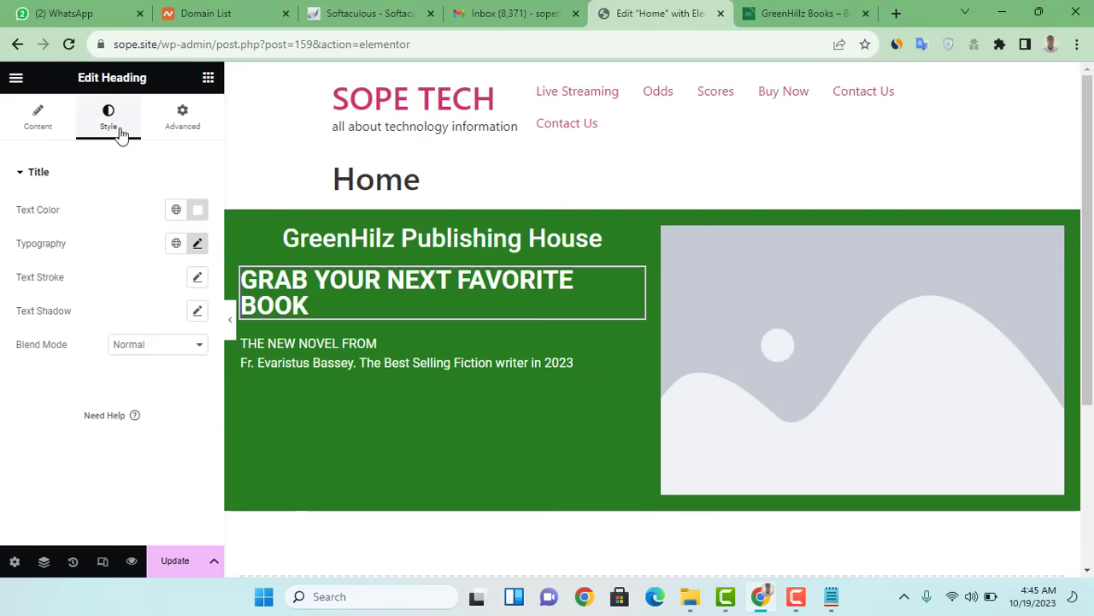
left_click(40, 129)
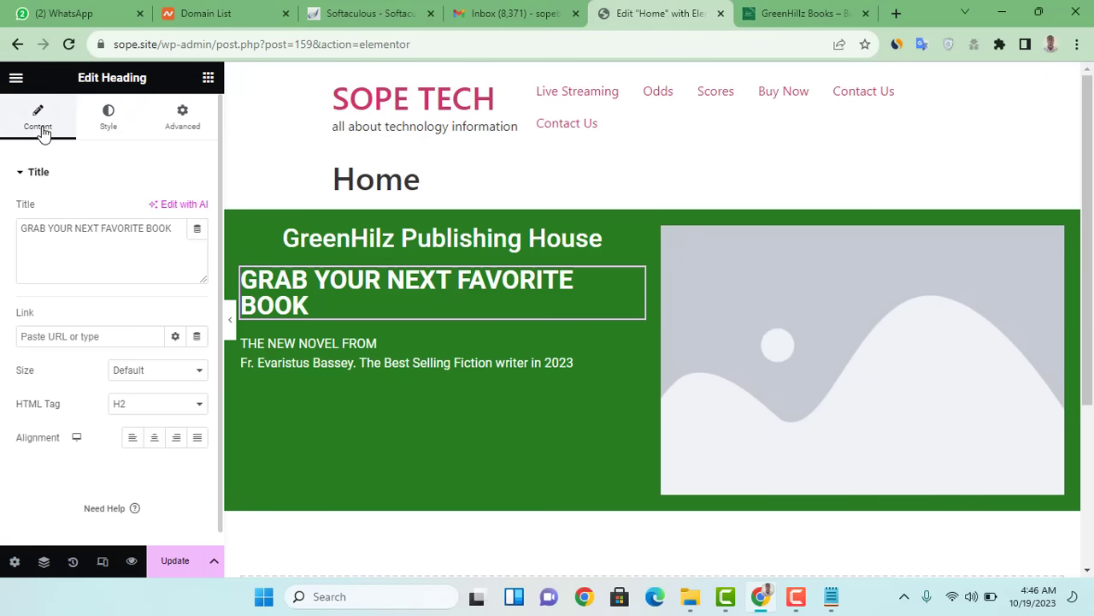
left_click(154, 437)
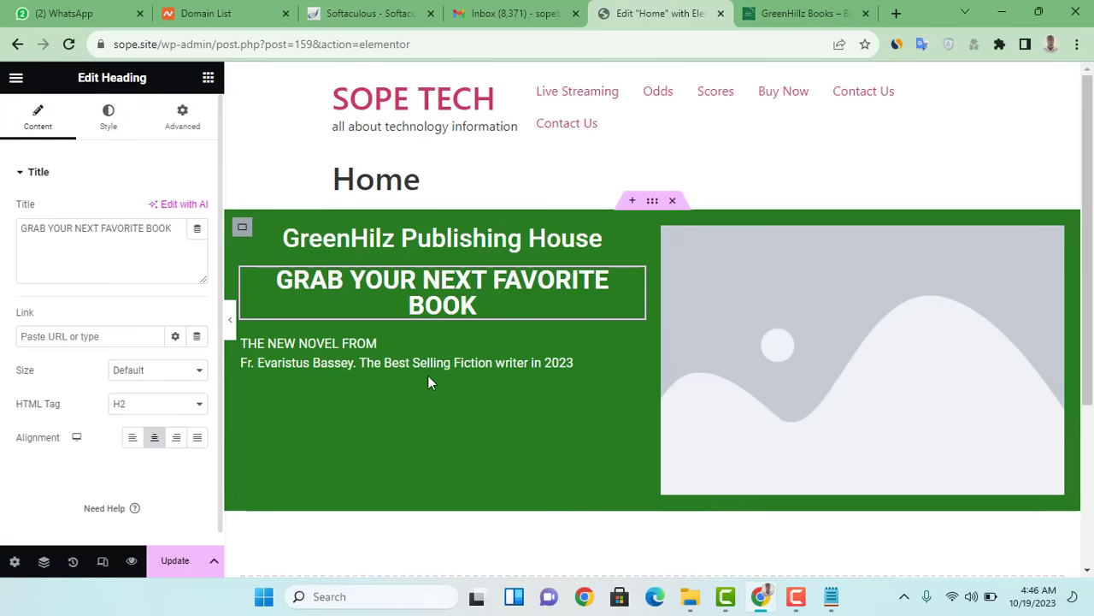
- Center-align the "THE NEW NOVEL FROM" tagline text block
left_click(438, 363)
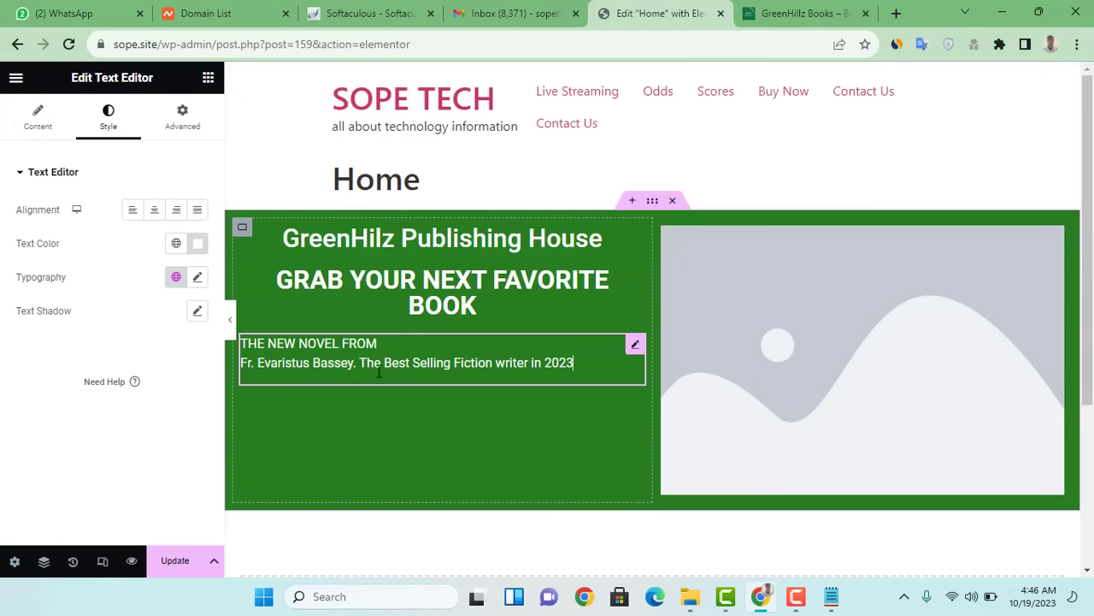
left_click(36, 117)
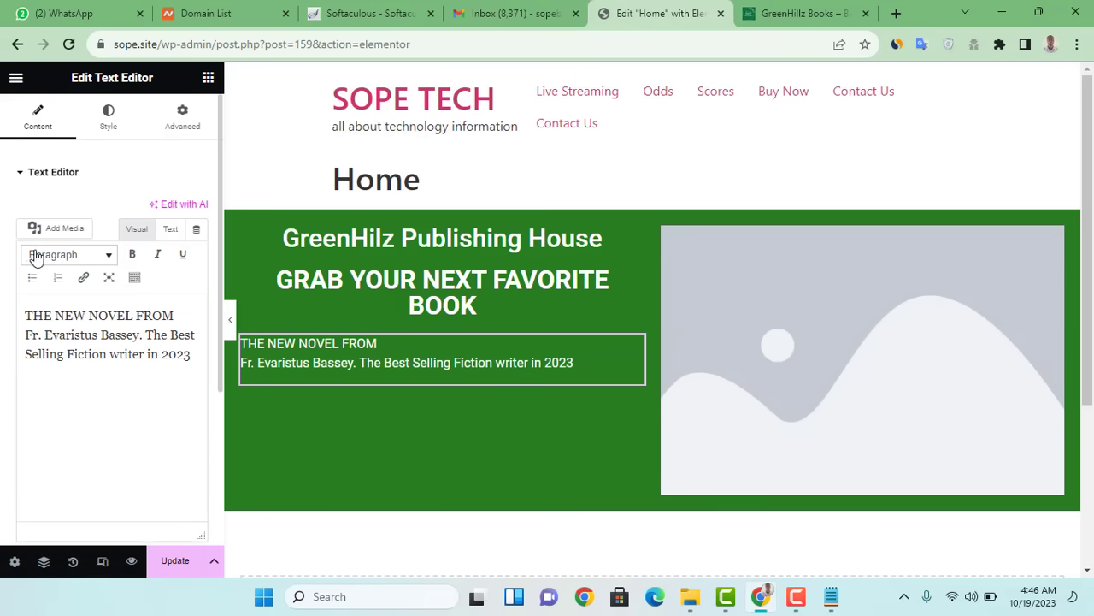
left_click(111, 132)
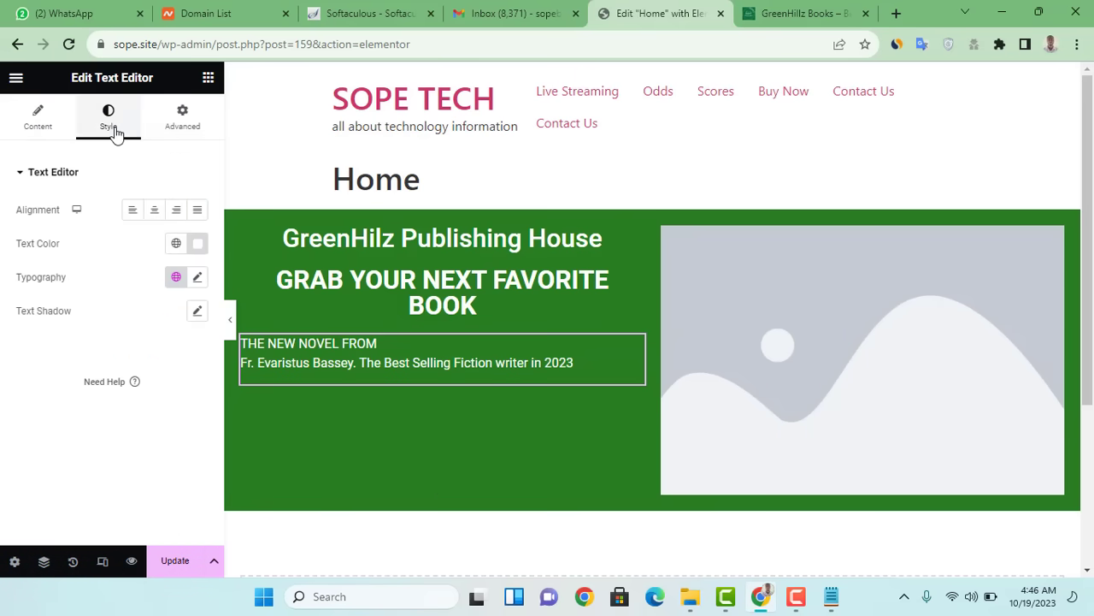
left_click(152, 211)
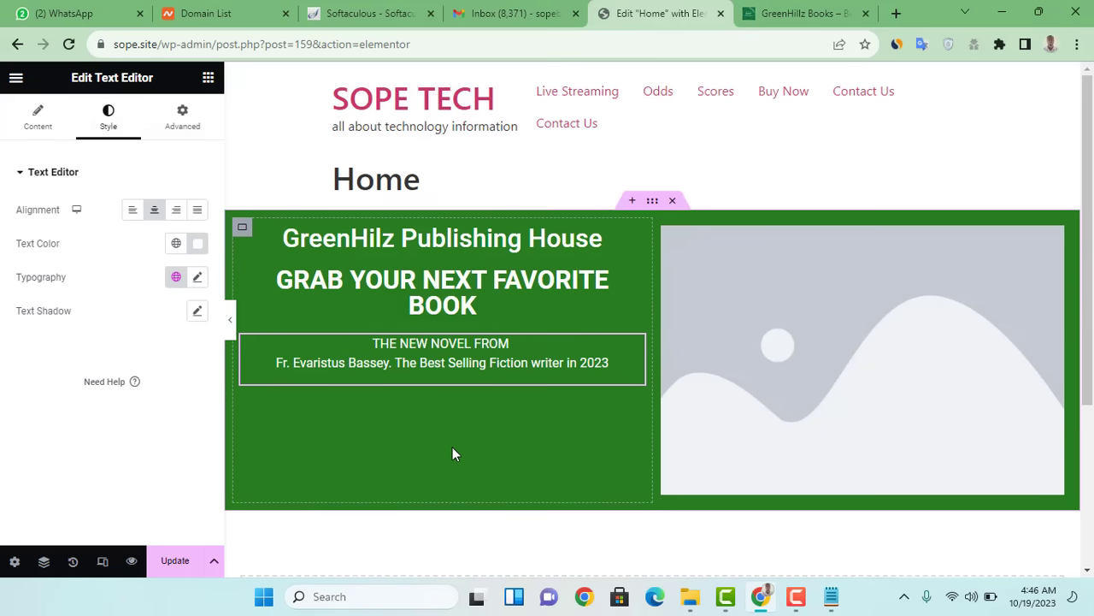
- Check the GreenHillz Books banner and set the "GRAB YOUR NEXT FAVORITE BOOK" heading's typography to Poppins at 62 px
left_click(787, 10)
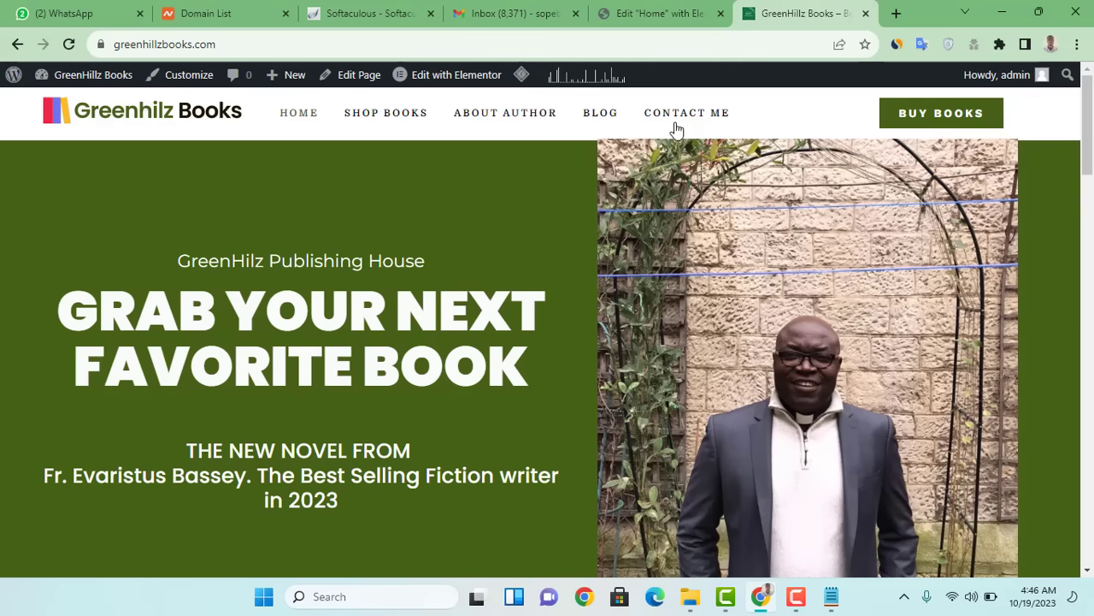
left_click(675, 12)
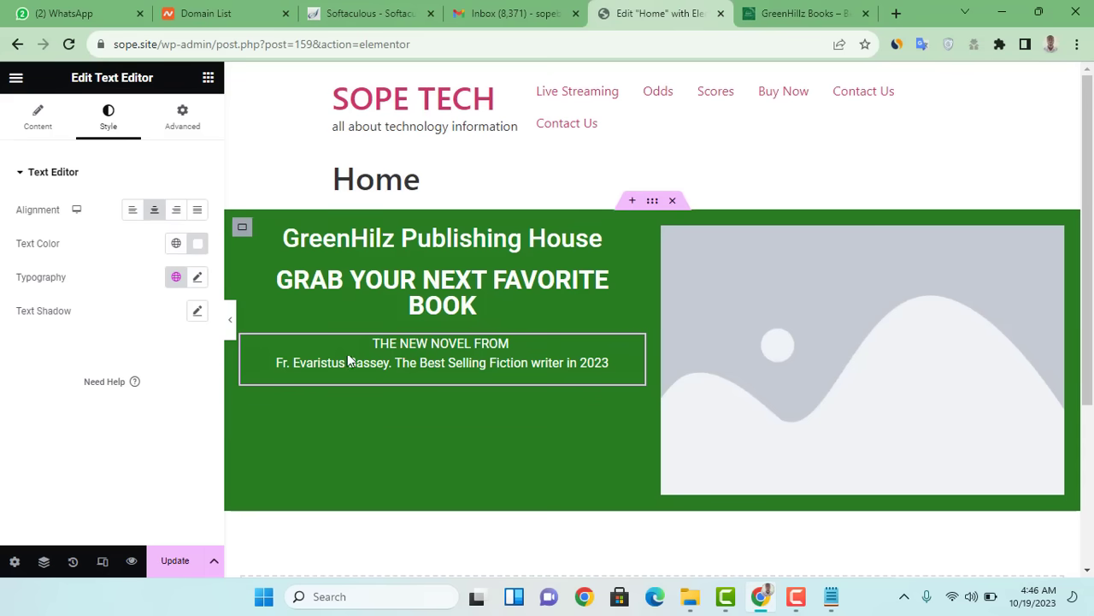
left_click(419, 287)
left_click(103, 118)
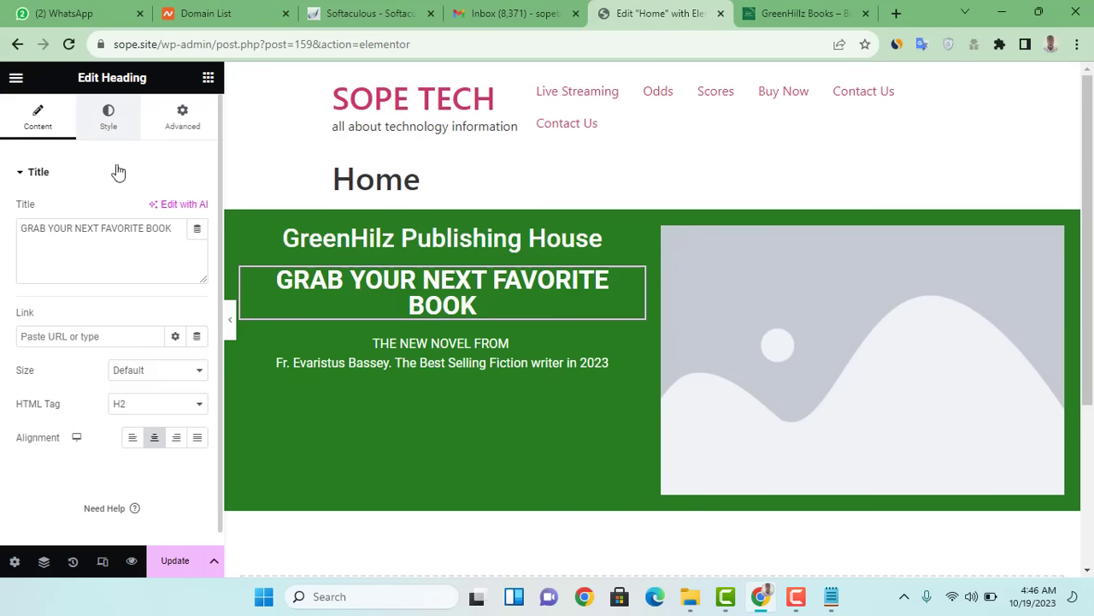
left_click(197, 245)
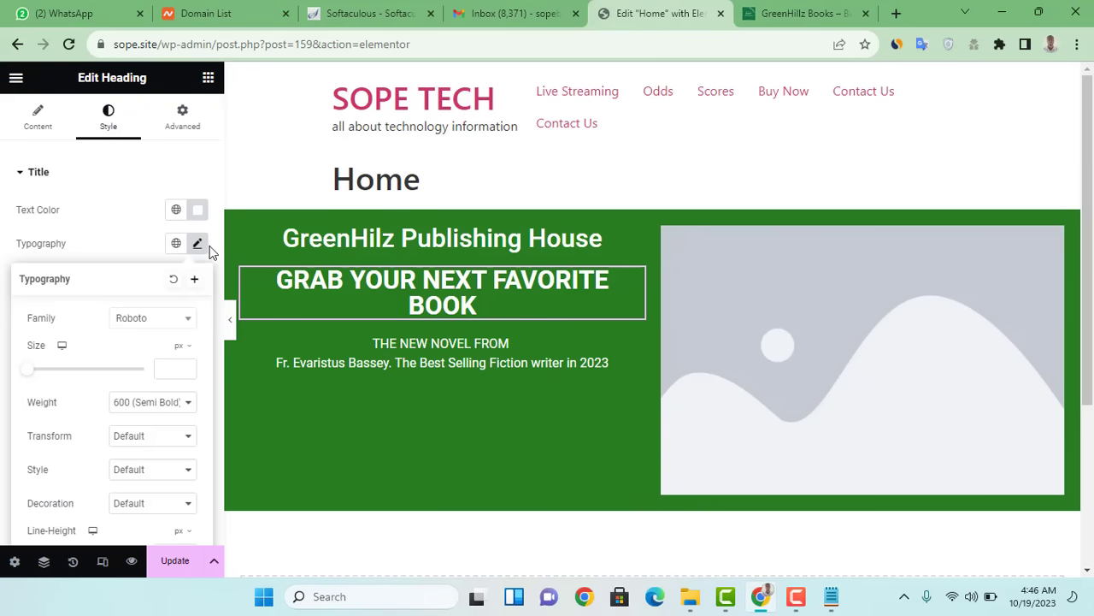
left_click(143, 321)
type("p")
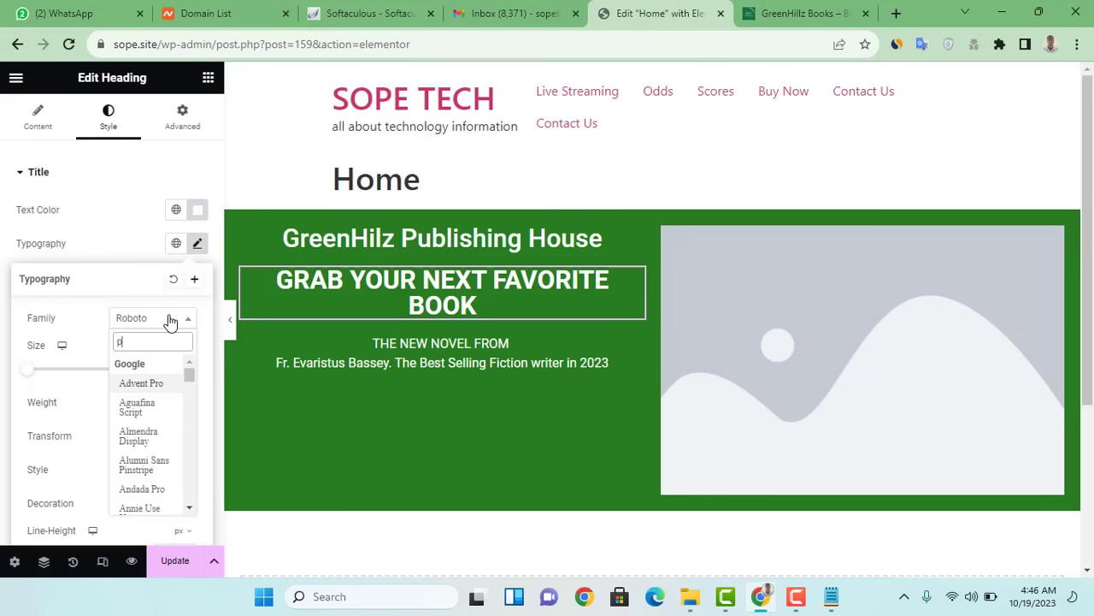
type("opp")
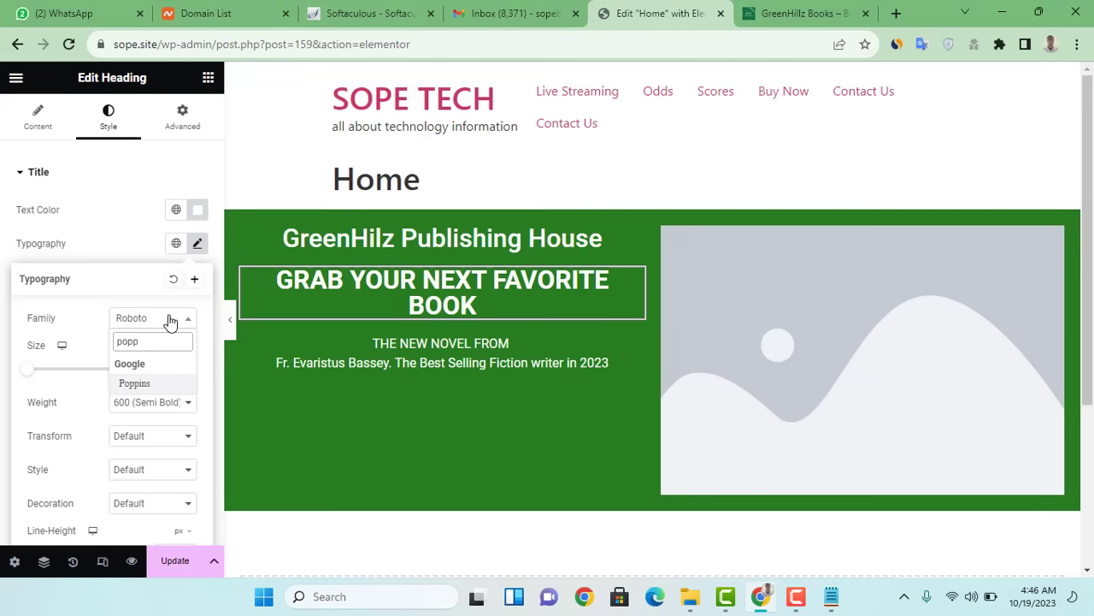
left_click(144, 384)
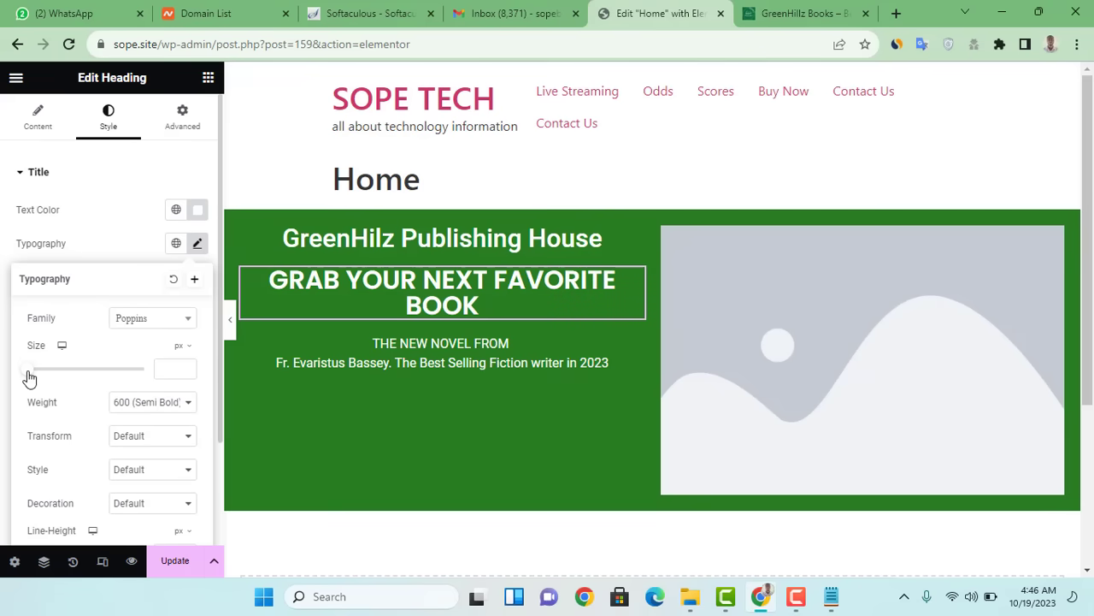
left_click_drag(30, 377, 66, 383)
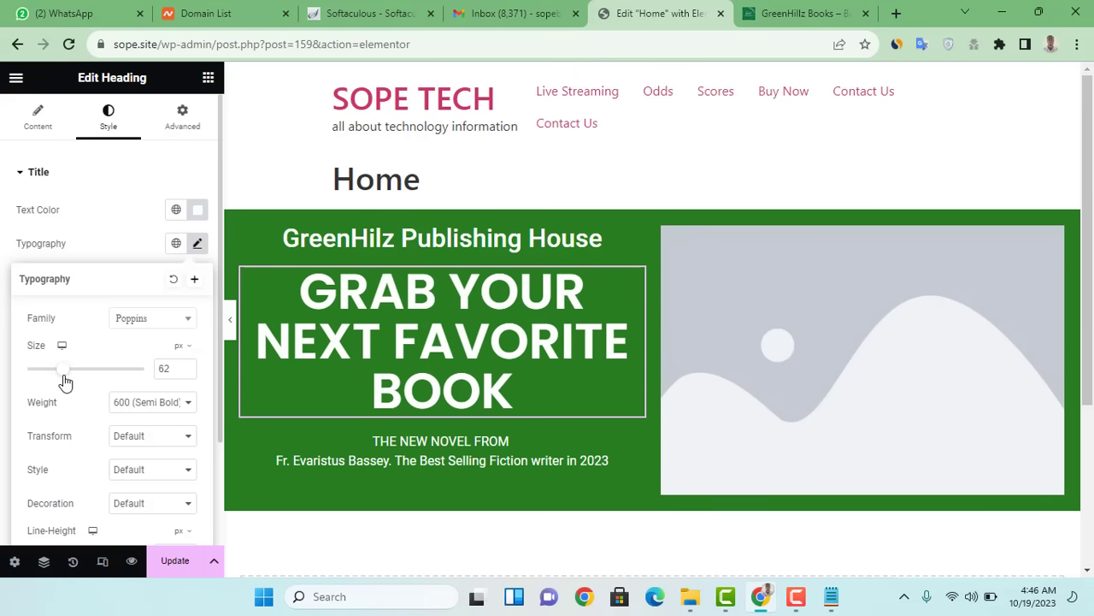
- Compare with the GreenHillz Books banner and set the "GRAB YOUR NEXT FAVORITE BOOK" heading to 55 px with weight 700 (Bold)
left_click(803, 13)
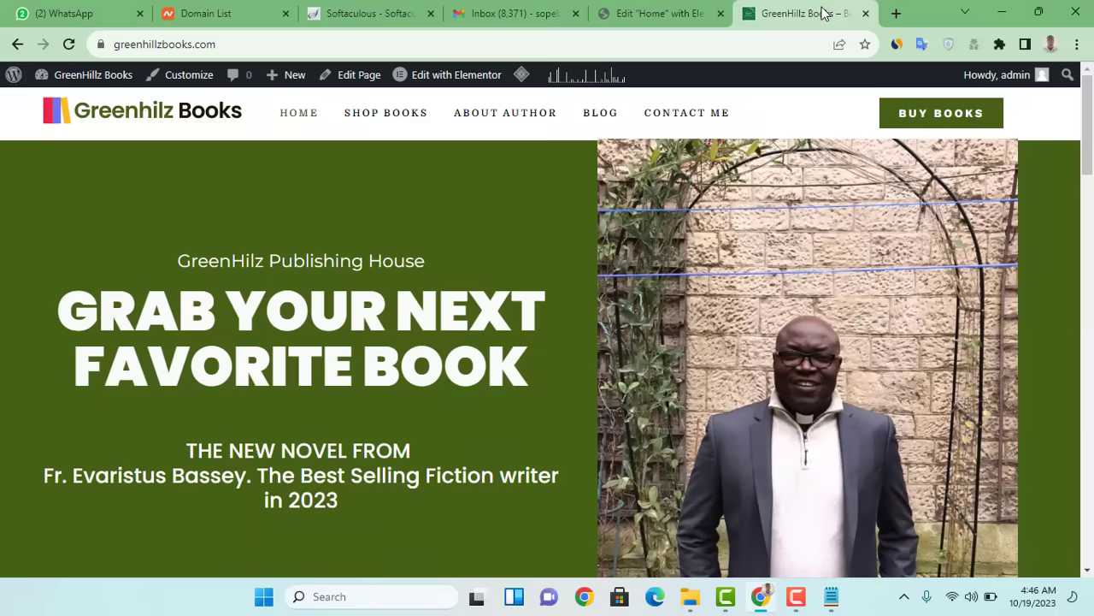
left_click(684, 12)
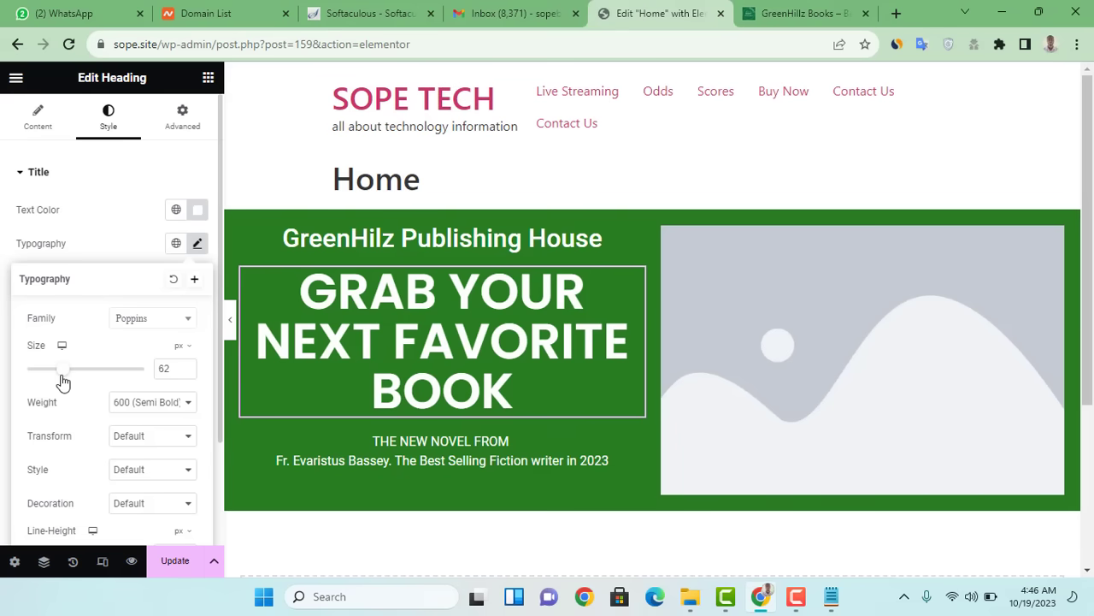
left_click_drag(63, 381, 58, 381)
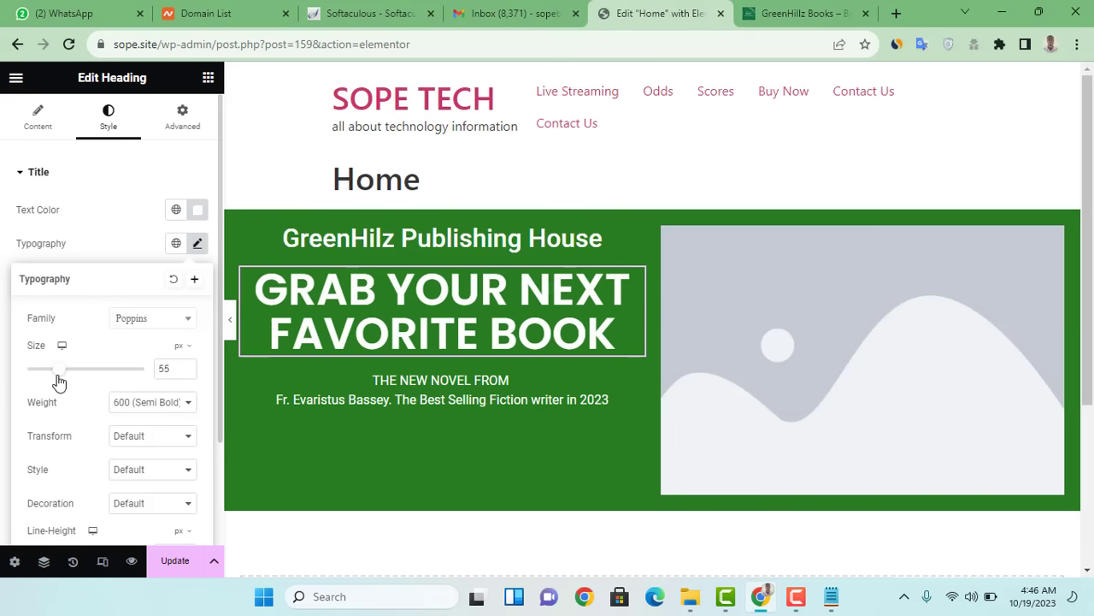
left_click(139, 412)
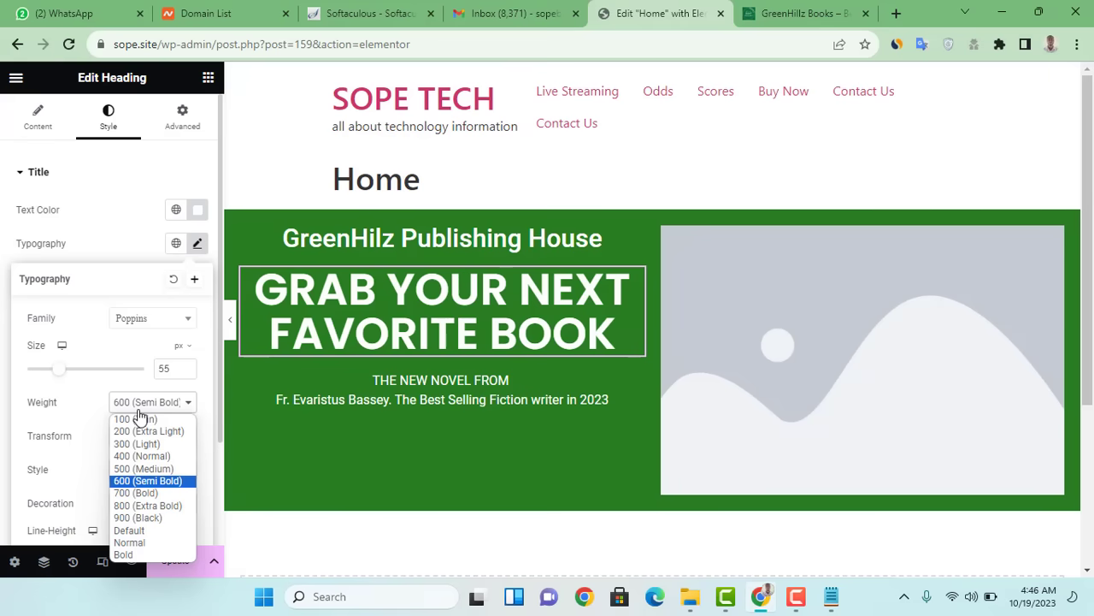
left_click(145, 496)
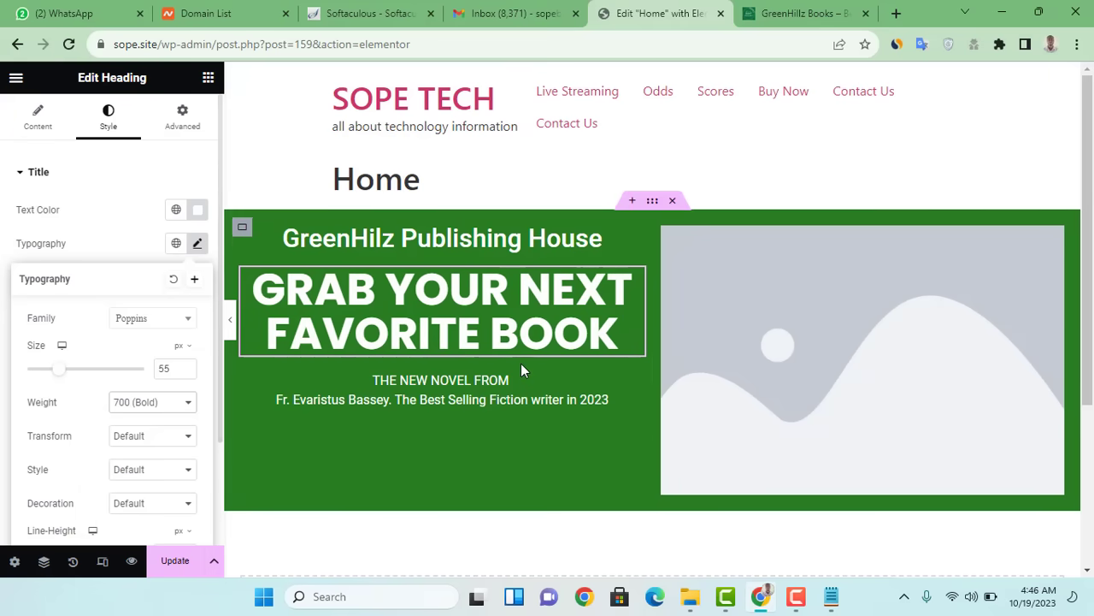
- Check the GreenHillz Books banner and set the "THE NEW NOVEL FROM" tagline block's font size to 21 px
left_click(777, 8)
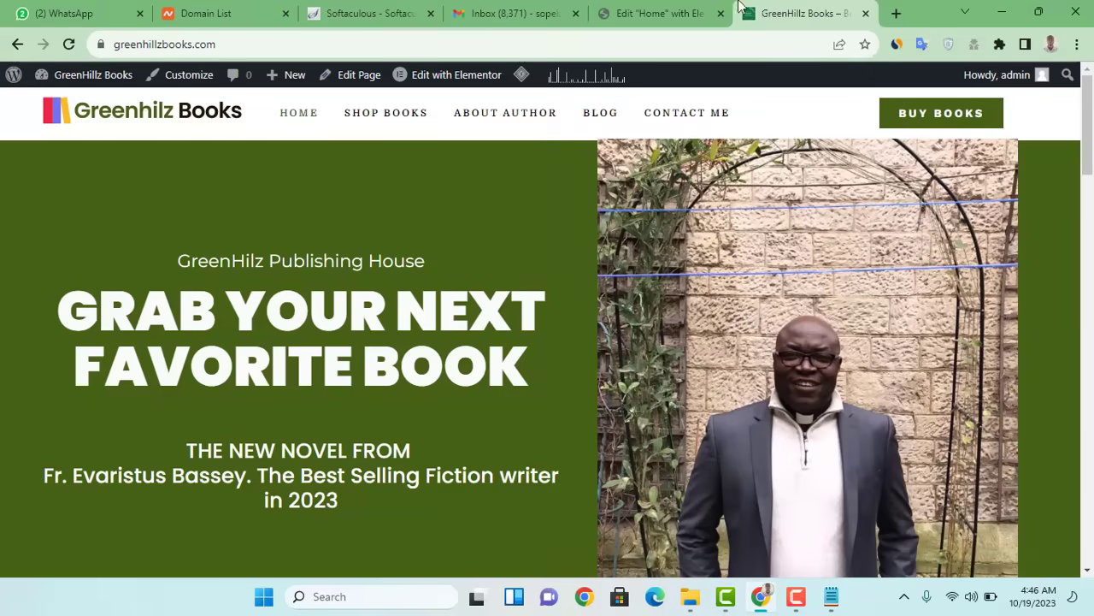
left_click(661, 11)
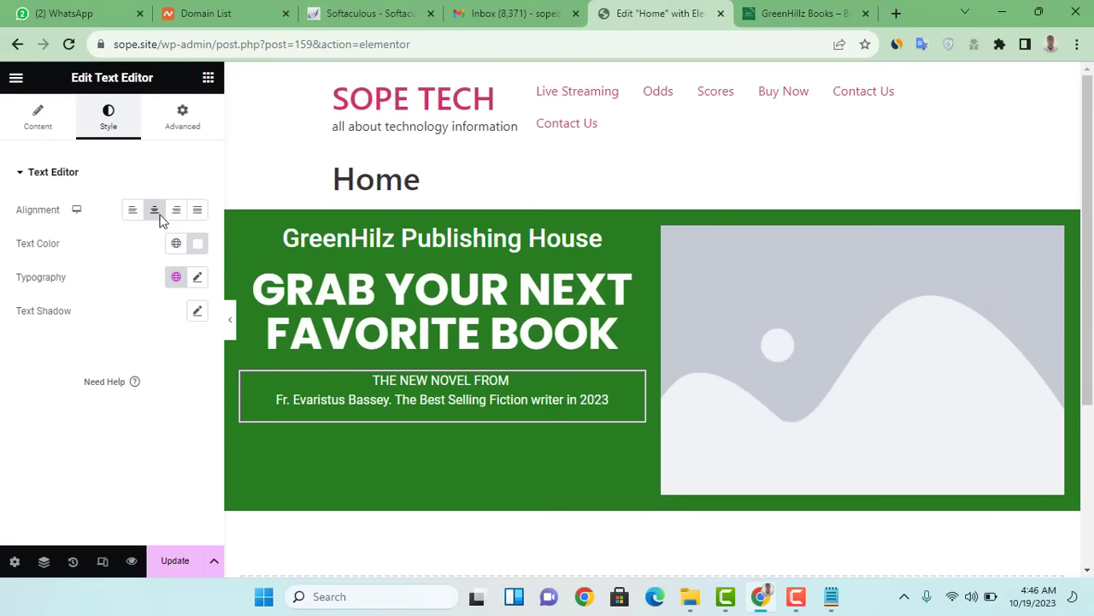
left_click(198, 279)
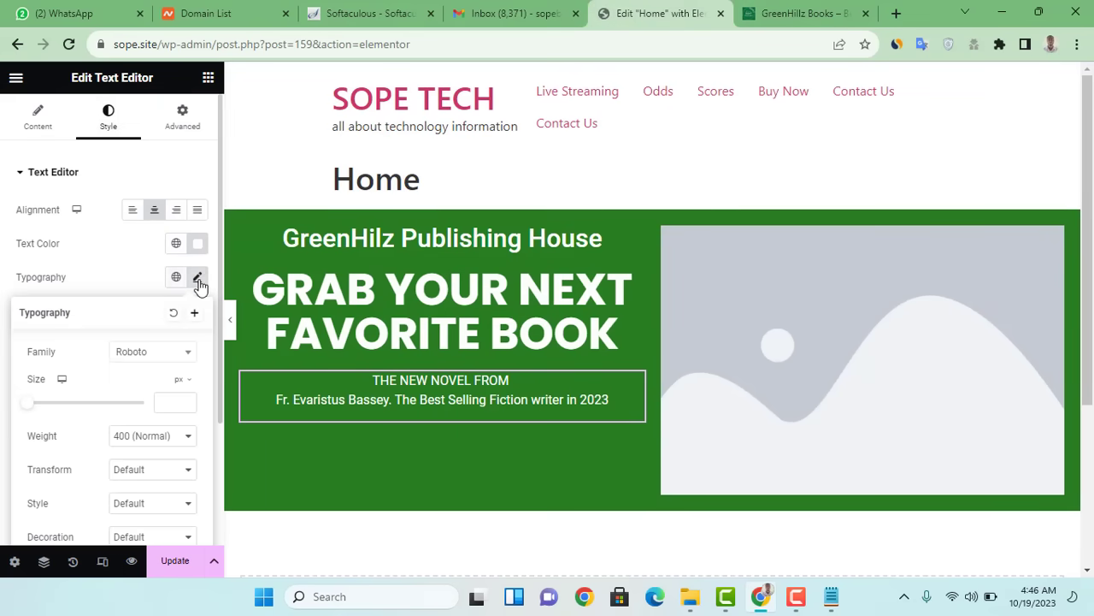
left_click_drag(29, 409, 42, 410)
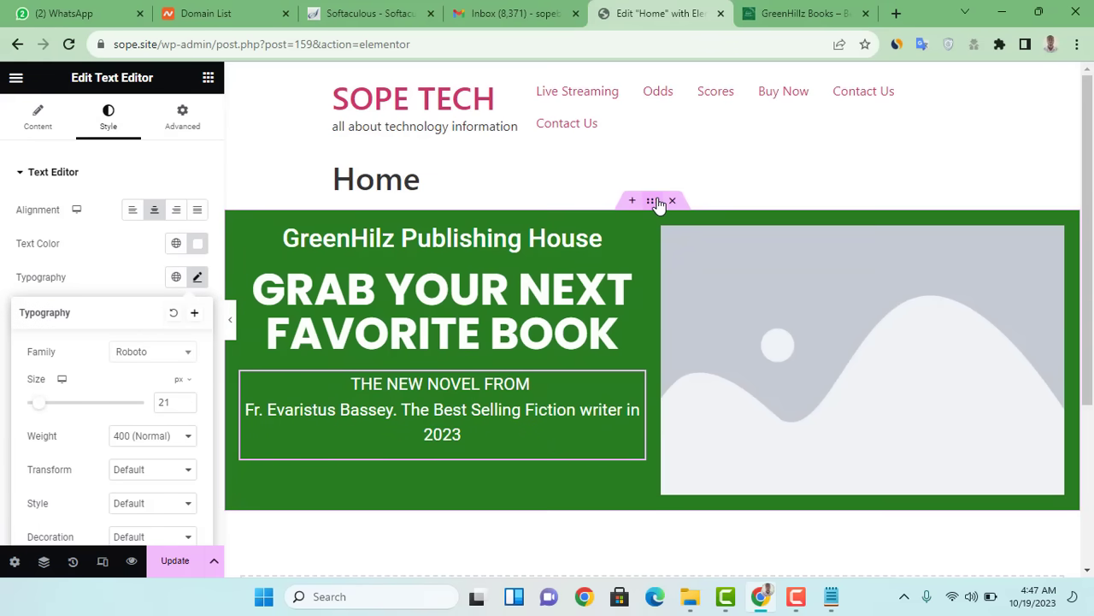
- Open the green hero container's layout settings and adjust its boxed content width
left_click(657, 204)
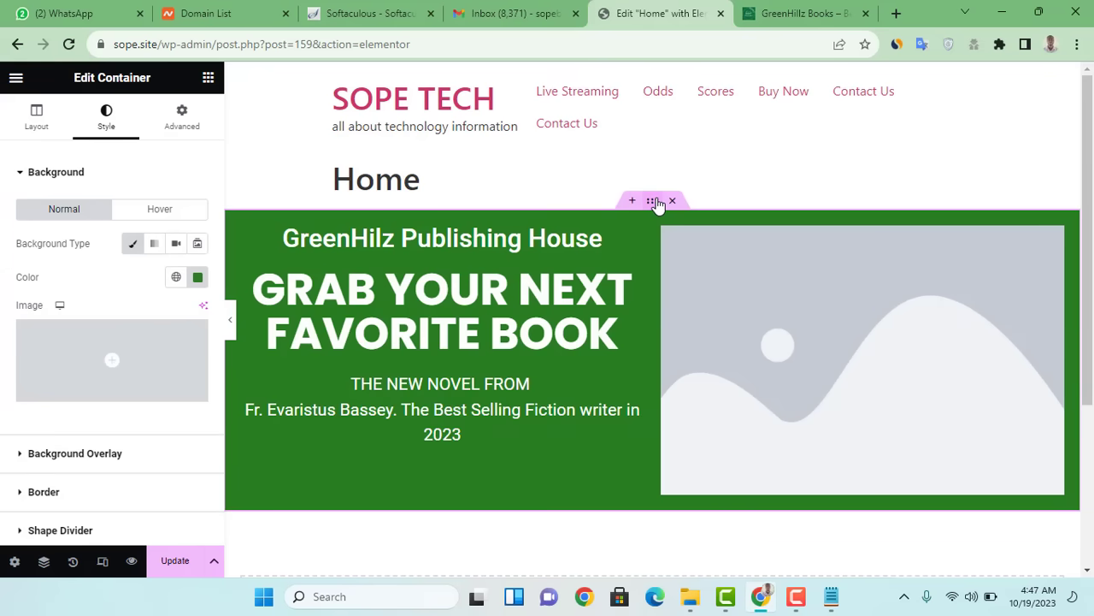
left_click(39, 120)
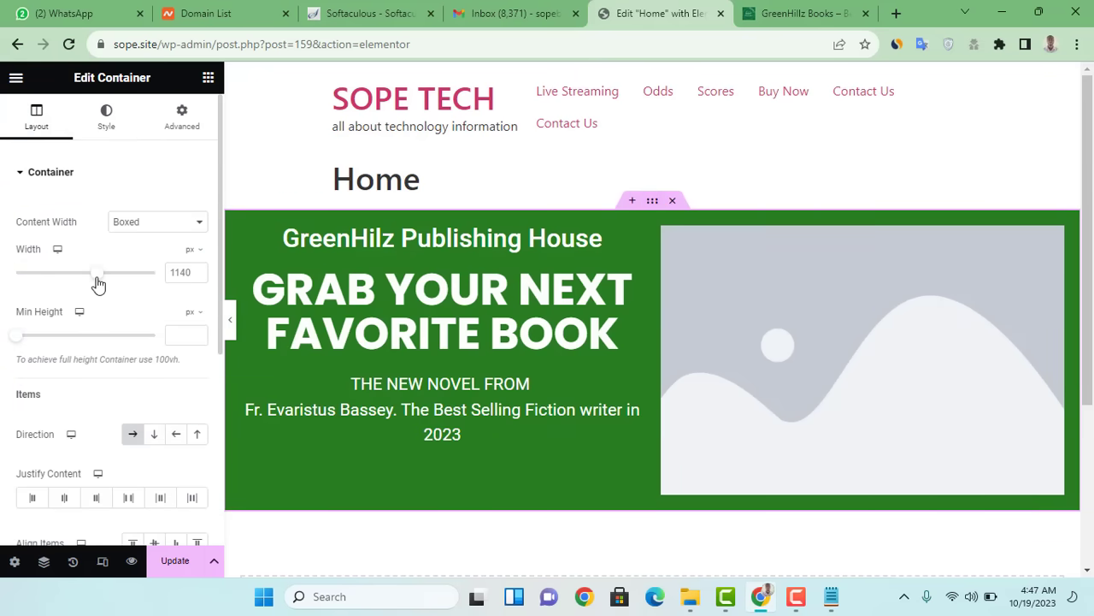
left_click_drag(103, 285, 100, 285)
scroll(928, 393, "down", 1)
- Select the hero's placeholder image and open the file chooser to upload a replacement
left_click(945, 346)
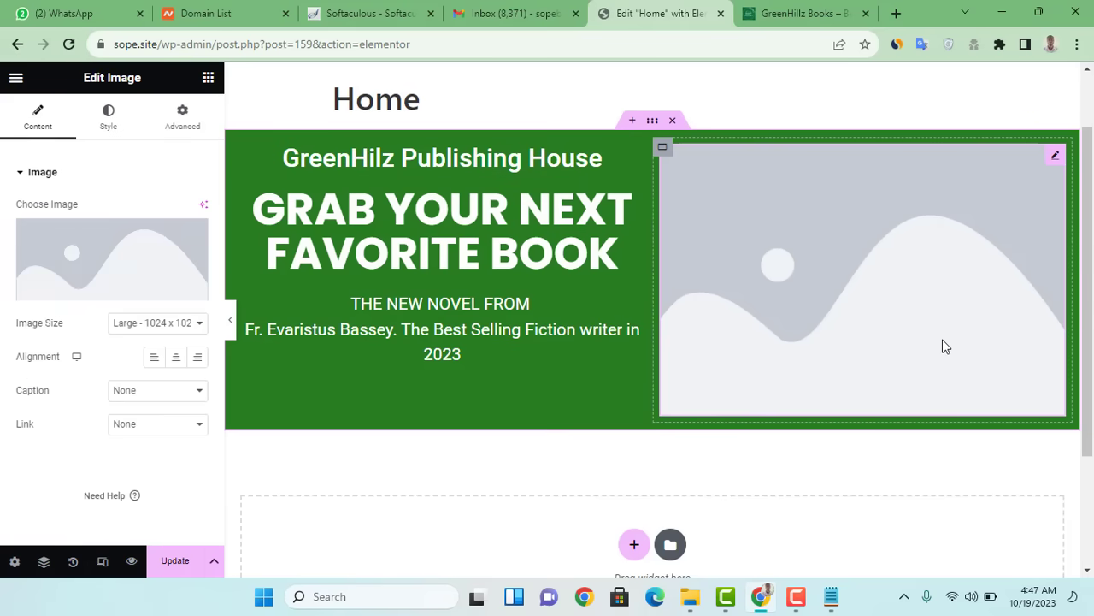
left_click(59, 268)
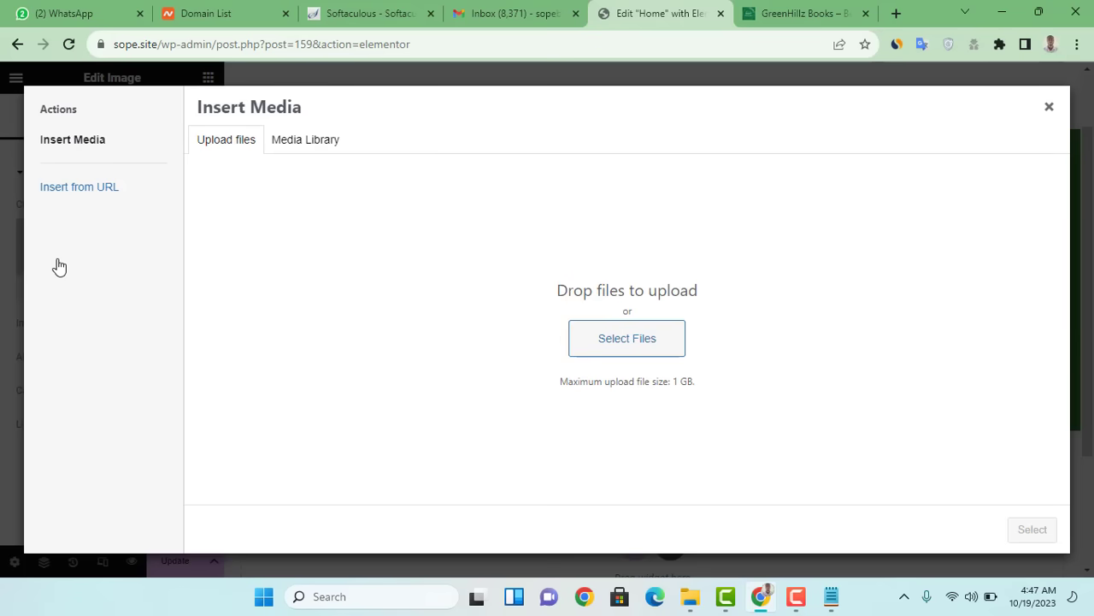
left_click(634, 340)
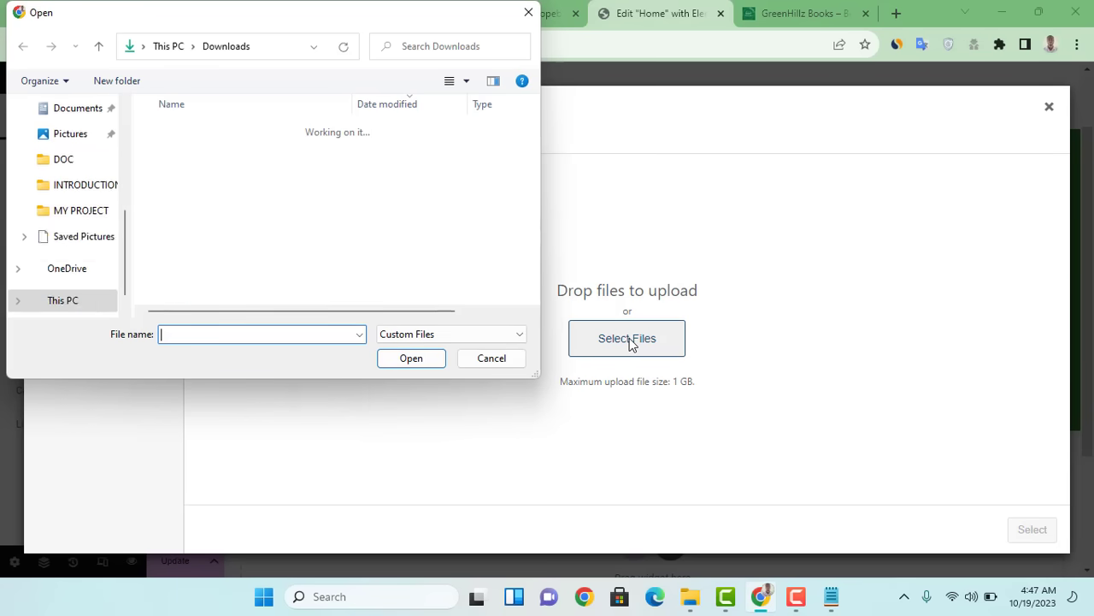
- Look through the Pictures, Documents, Downloads and Desktop folders for an image to upload
left_click(89, 245)
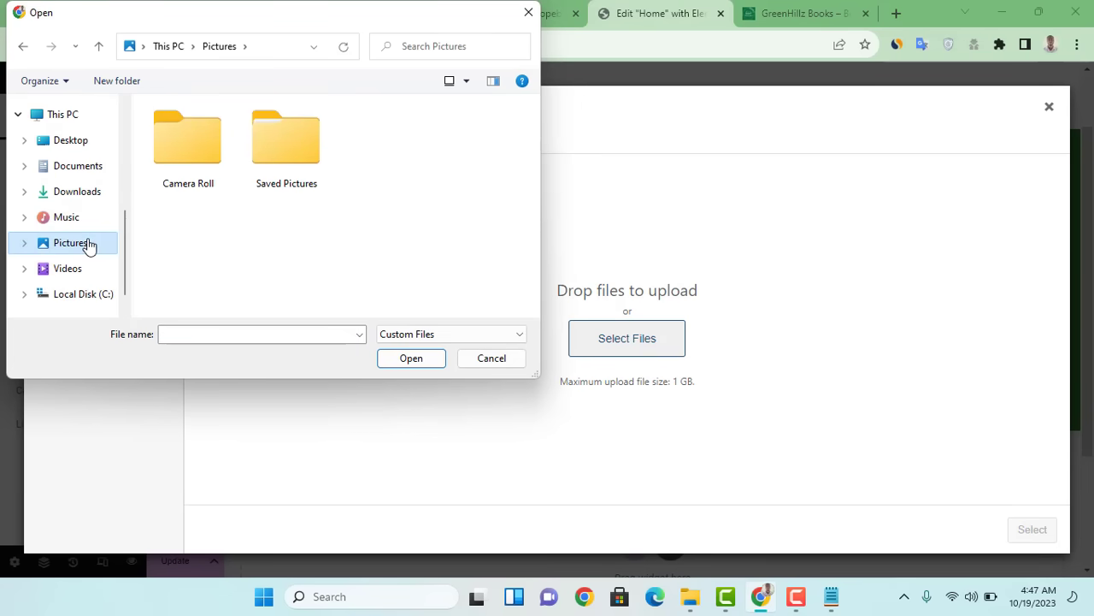
scroll(89, 246, "down", 1)
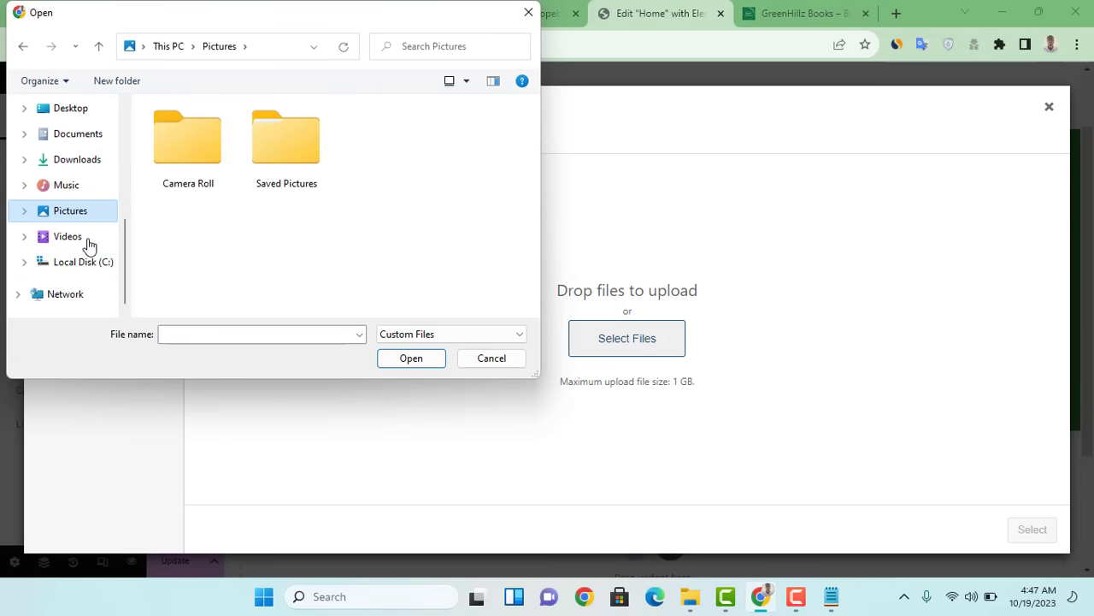
left_click(72, 143)
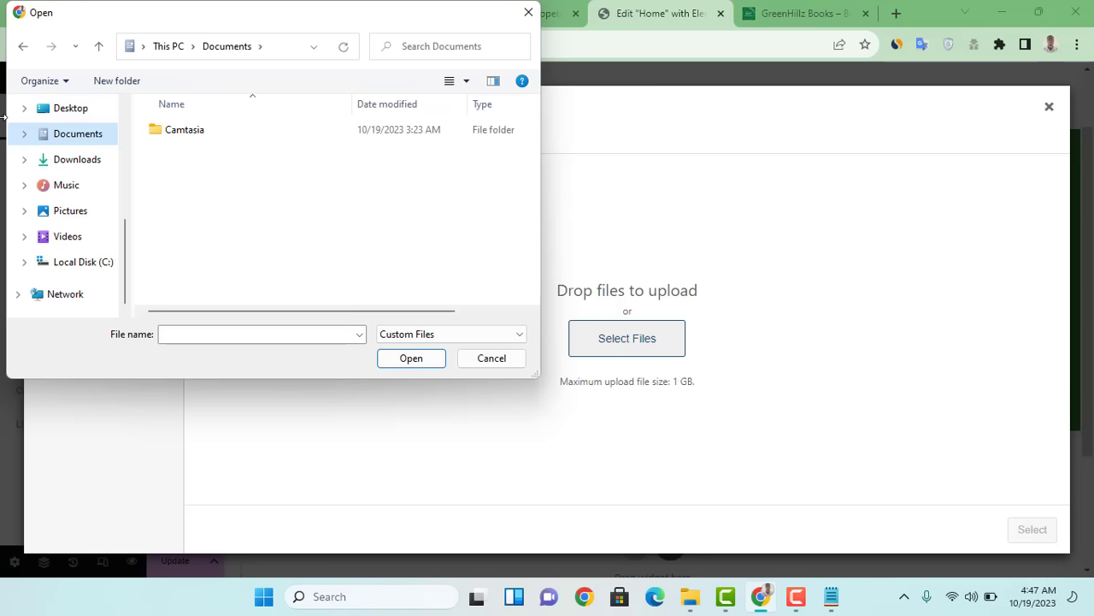
left_click(79, 161)
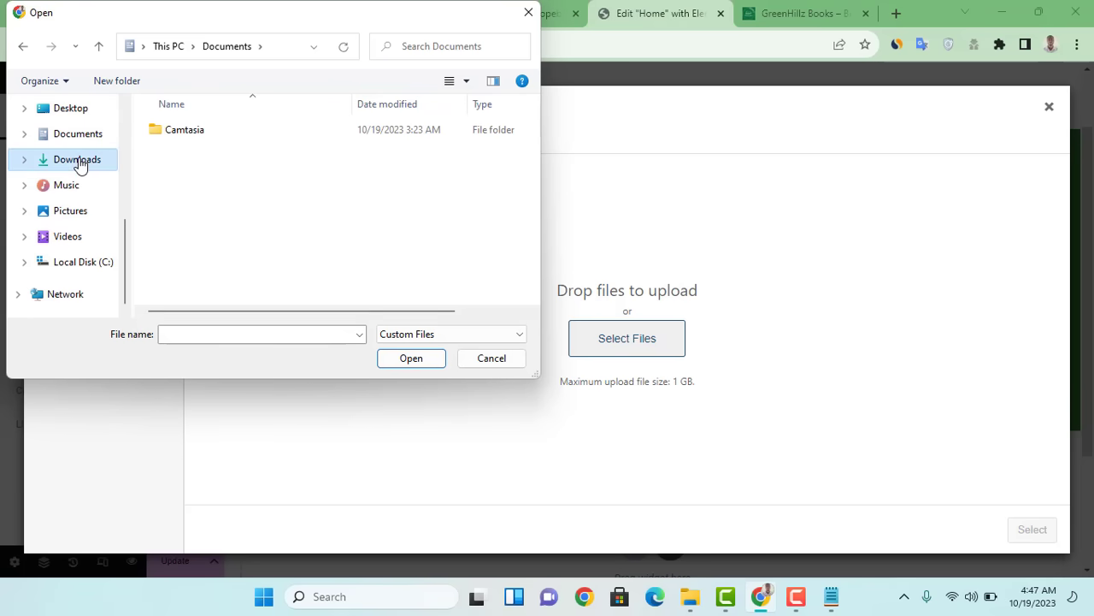
scroll(246, 203, "down", 1)
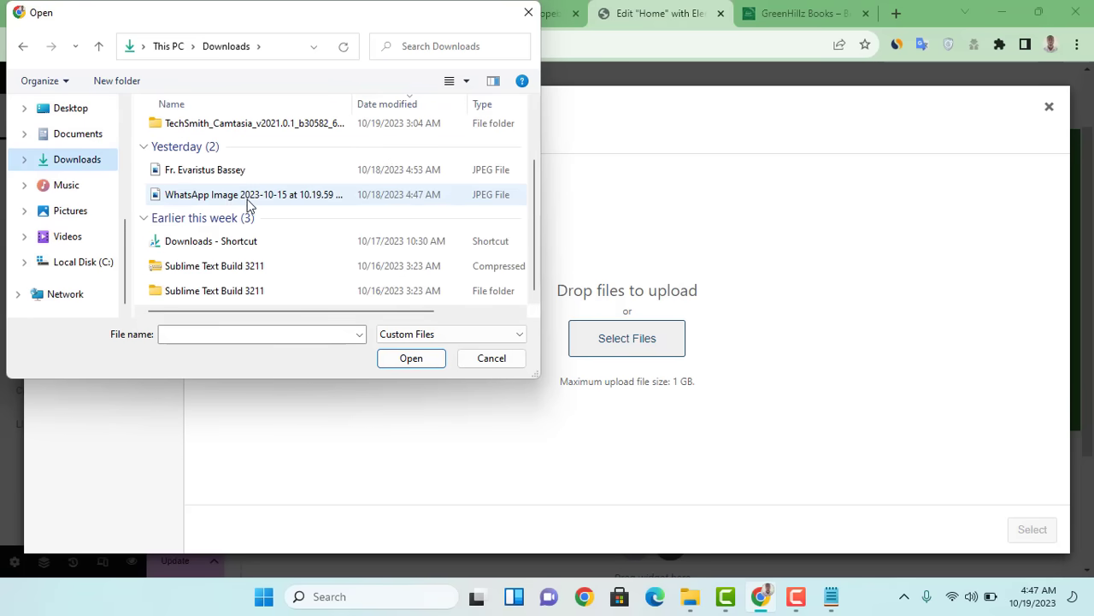
left_click(89, 111)
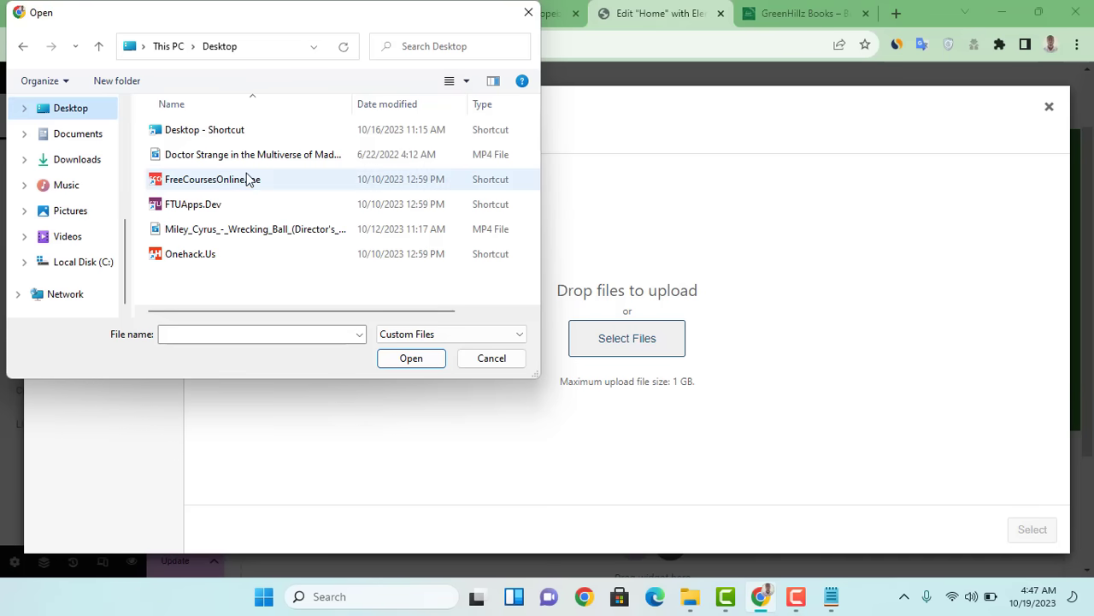
left_click(91, 163)
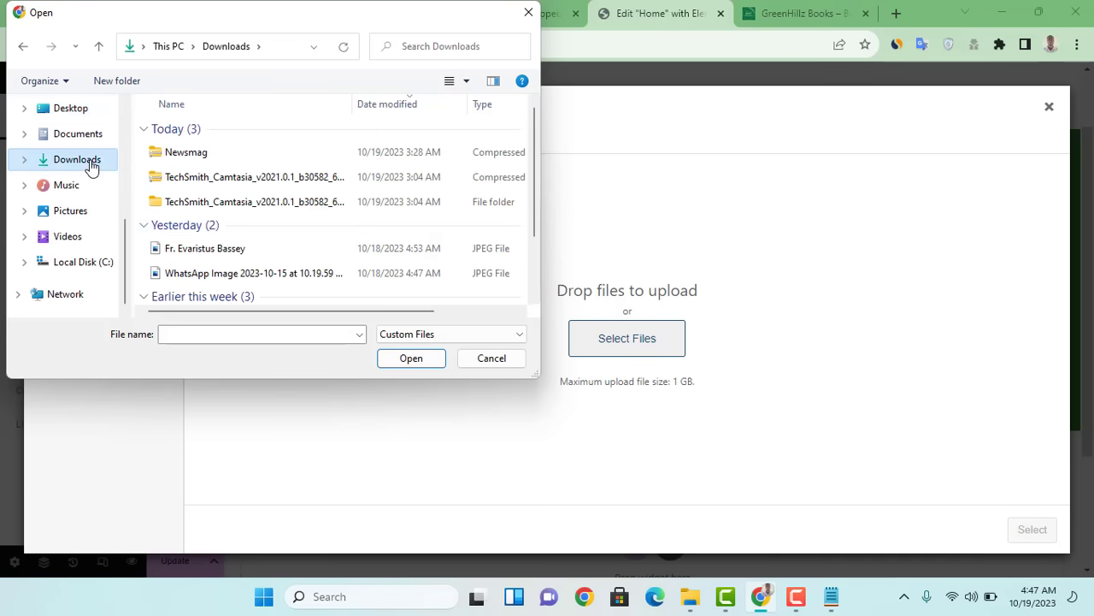
scroll(245, 228, "down", 1)
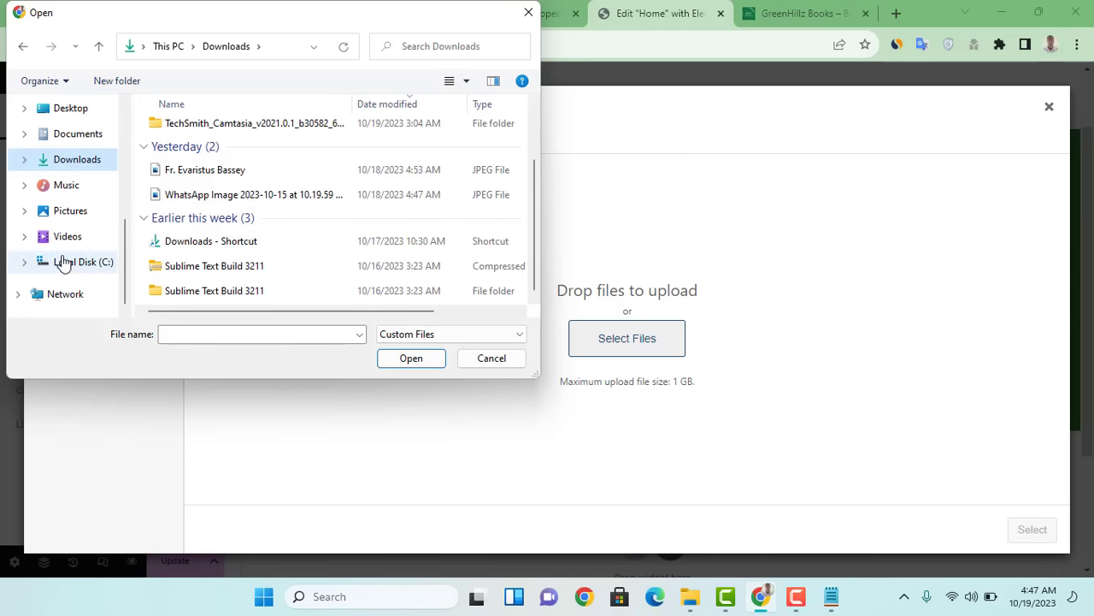
- Try to upload the file images.jfif from the Saved Pictures folder
left_click(57, 211)
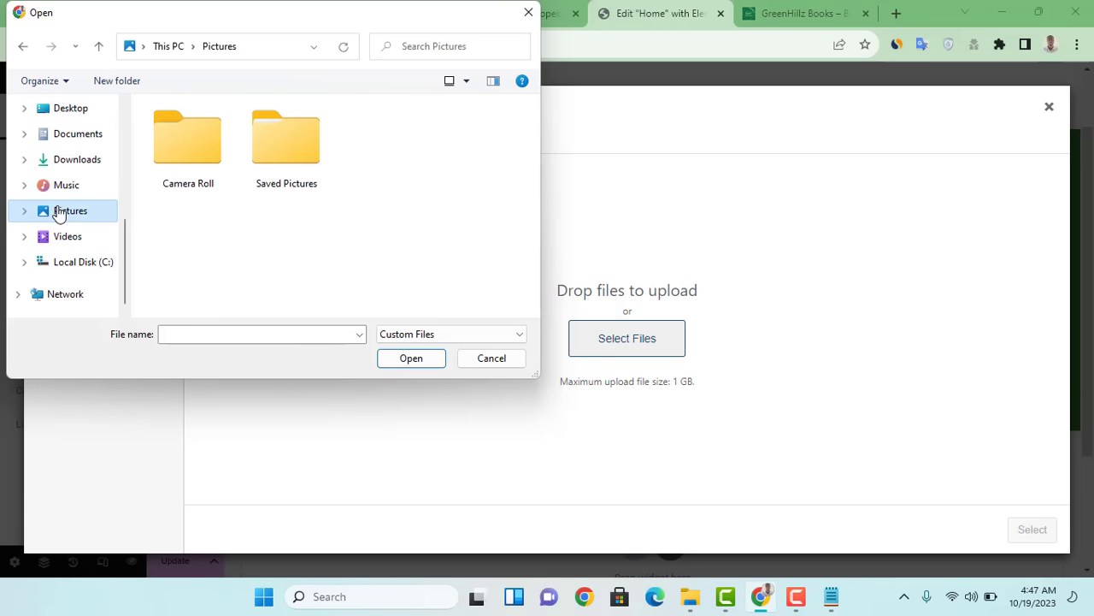
double_click(287, 176)
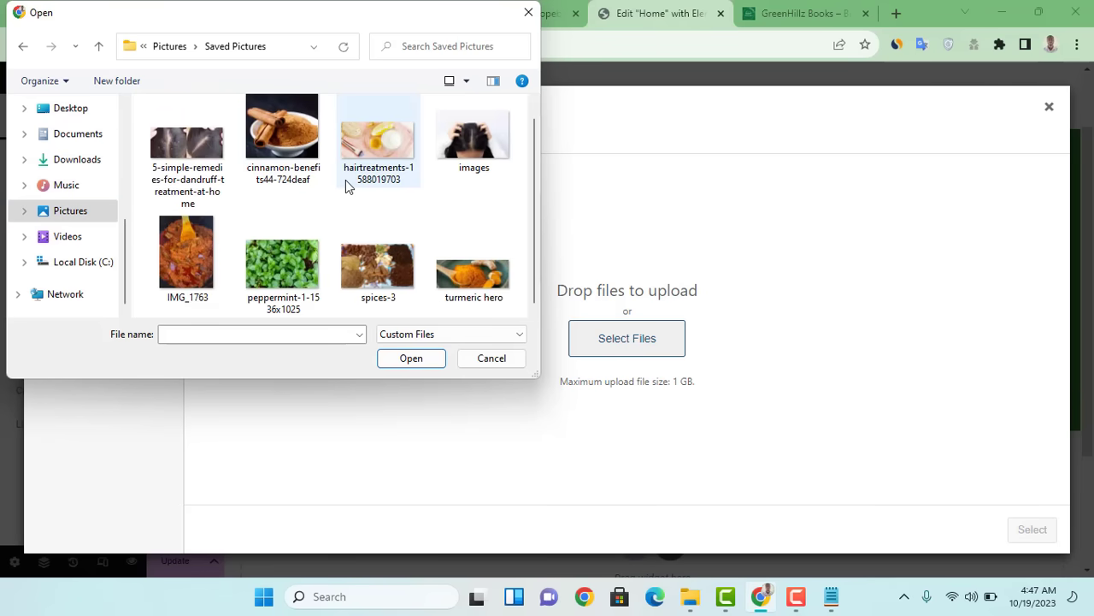
double_click(471, 157)
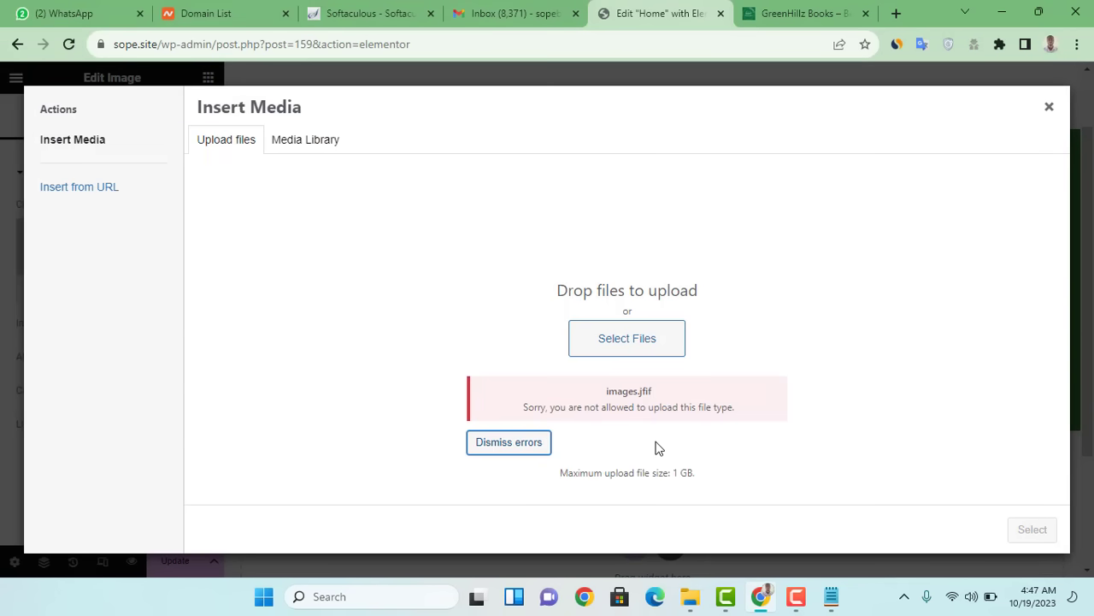
left_click_drag(633, 400, 662, 403)
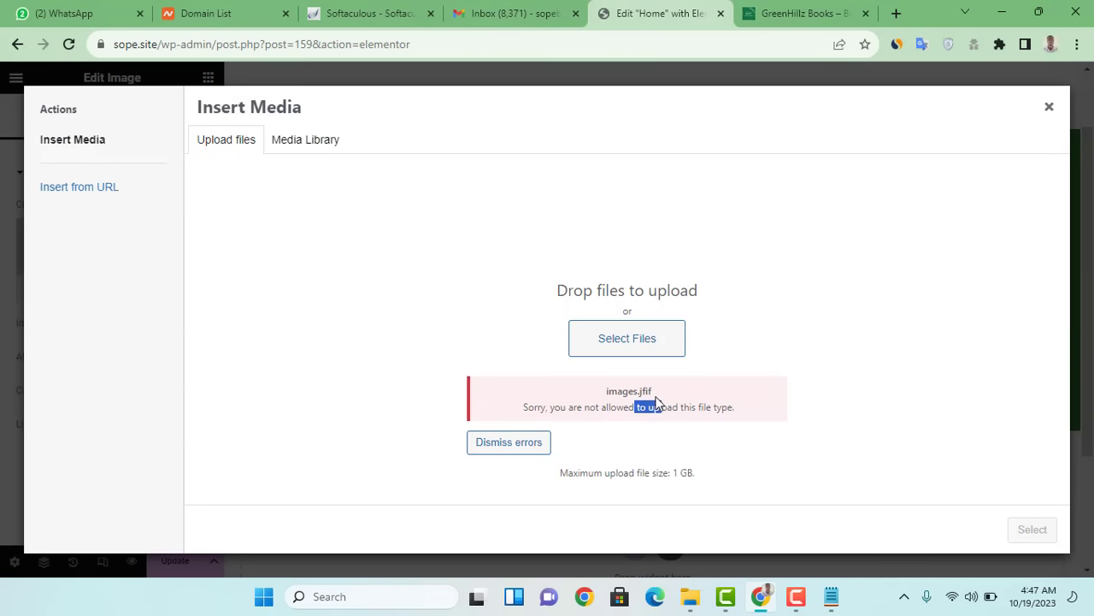
- Upload cinnamon-benefits44-724deaf.jpg from the Saved Pictures folder and insert it as the hero image
left_click(612, 336)
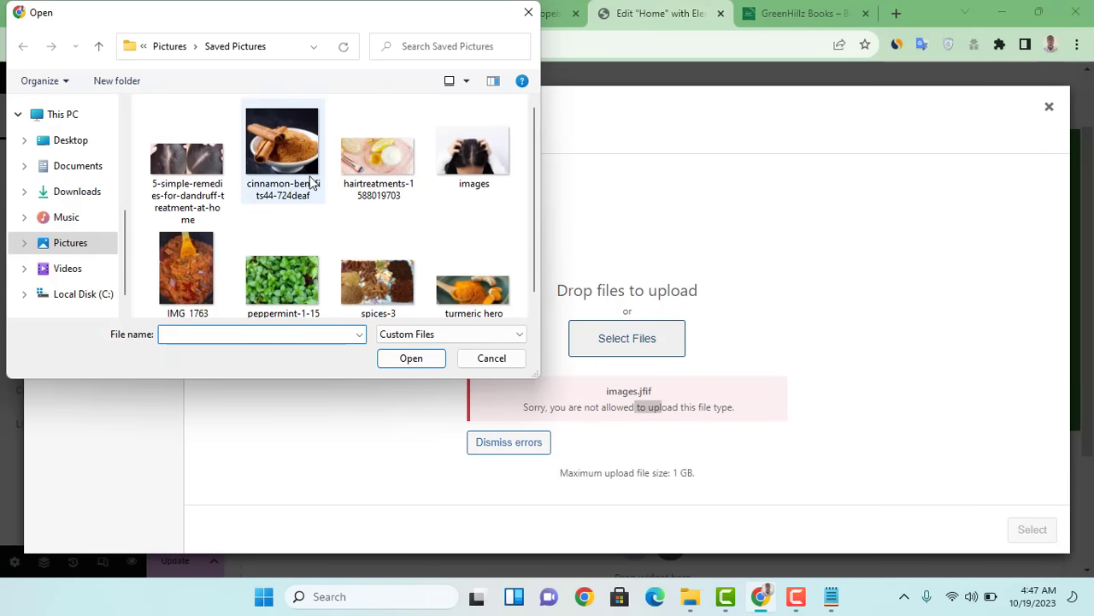
double_click(310, 182)
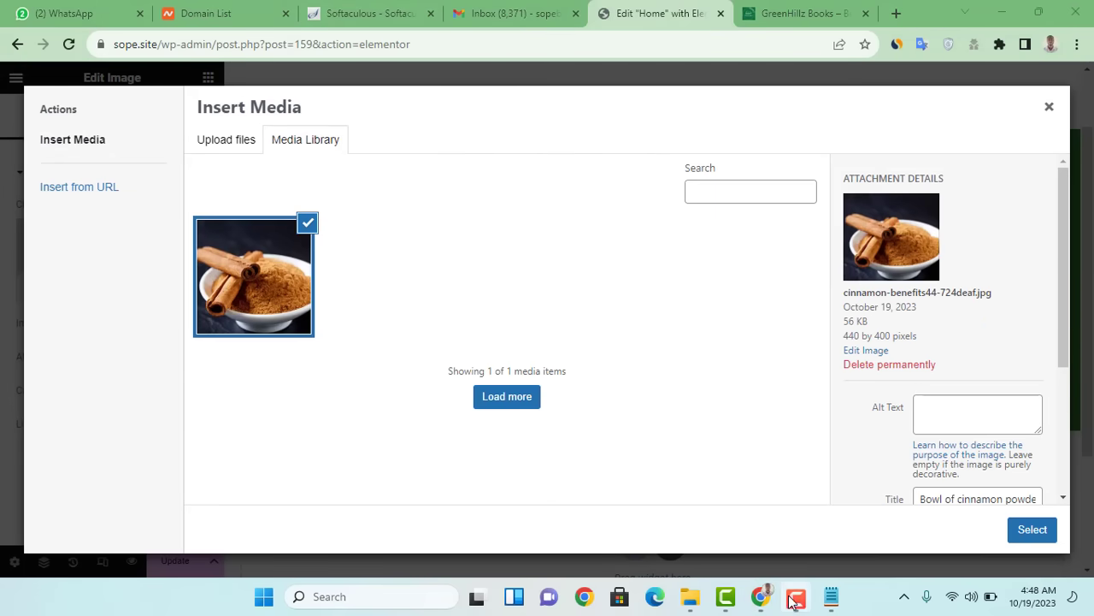
left_click(1028, 536)
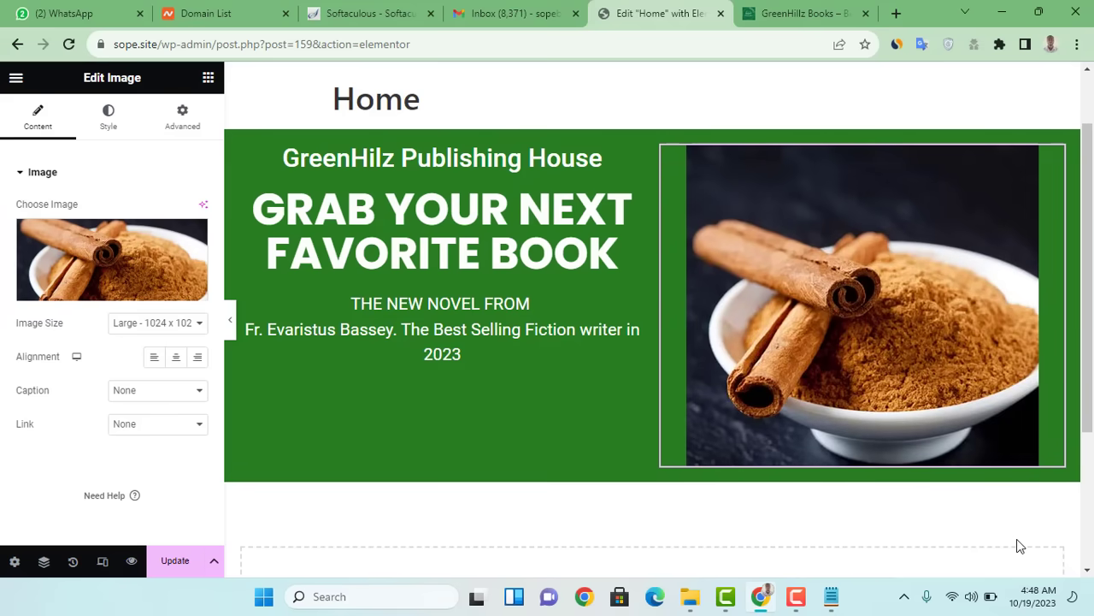
- Compare the hero section with the GreenHillz Books home page and examine that page's "DISCOVER YOUR NEXT BOOK" product section
left_click(477, 332)
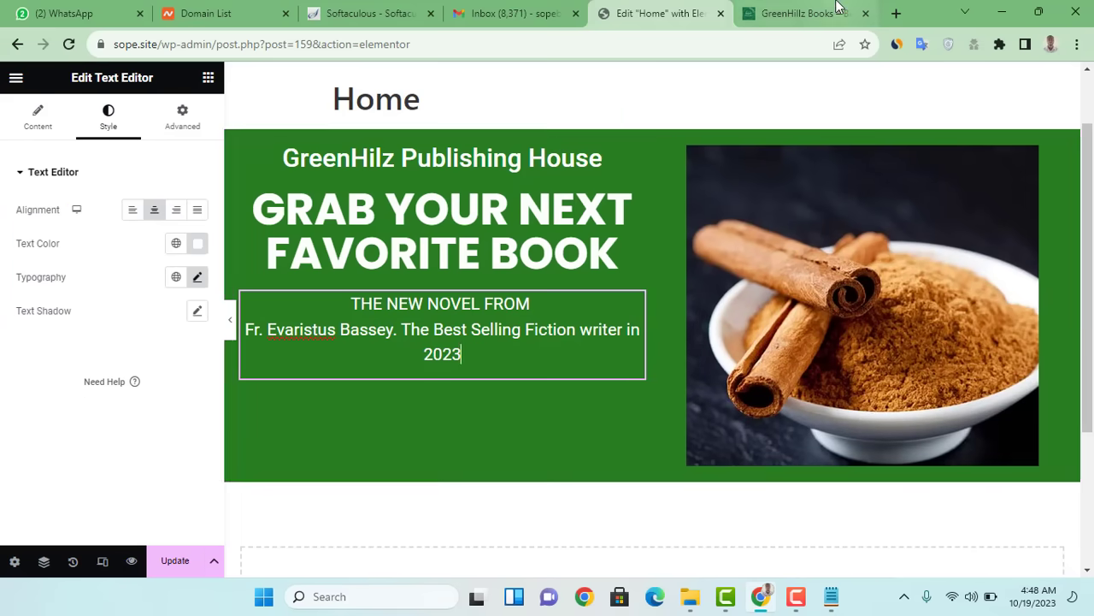
left_click(808, 13)
left_click(676, 12)
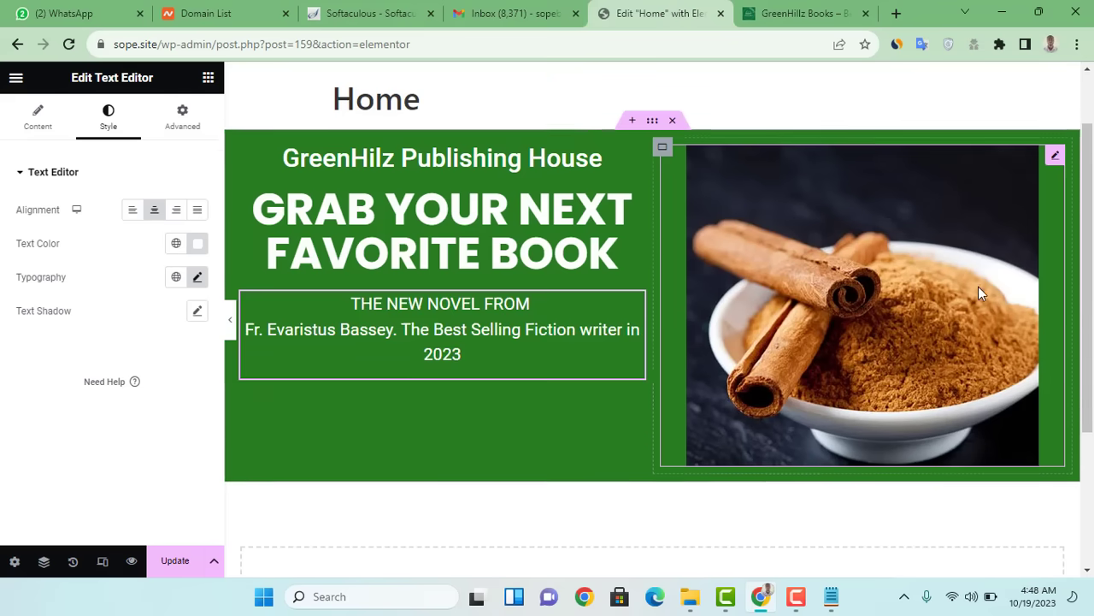
scroll(976, 291, "down", 2)
scroll(976, 284, "up", 2)
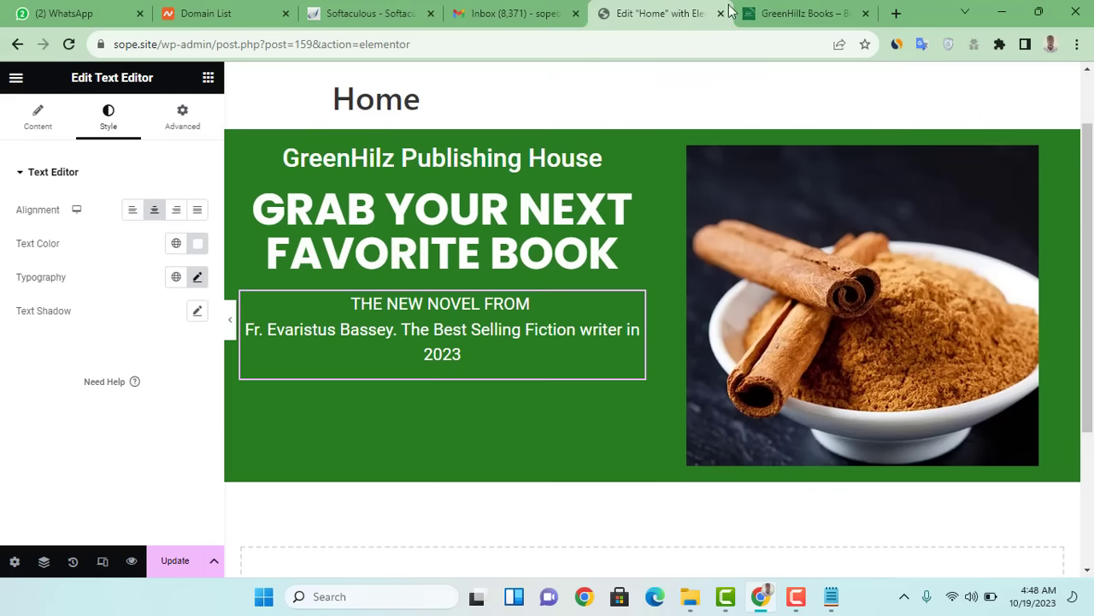
left_click(808, 12)
scroll(547, 406, "down", 5)
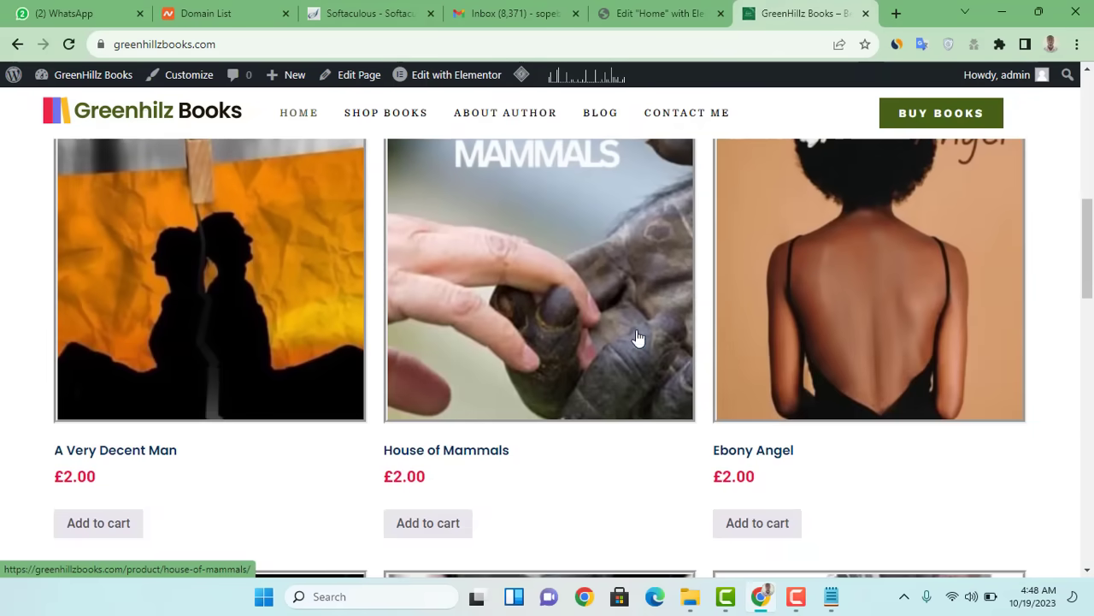
scroll(616, 339, "up", 2)
scroll(604, 344, "down", 1)
scroll(603, 344, "down", 1)
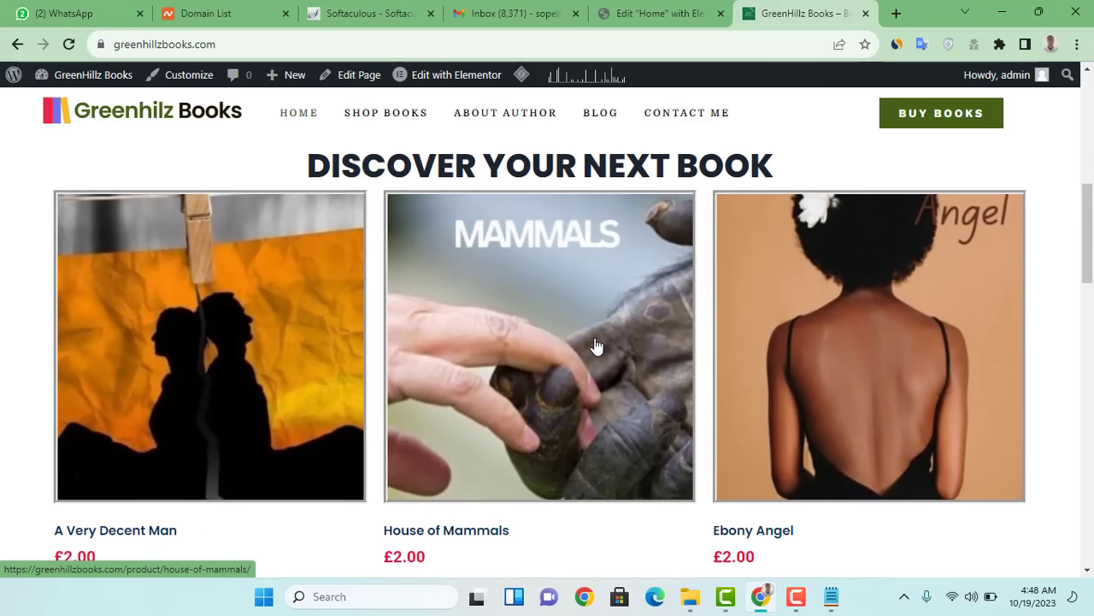
left_click(694, 16)
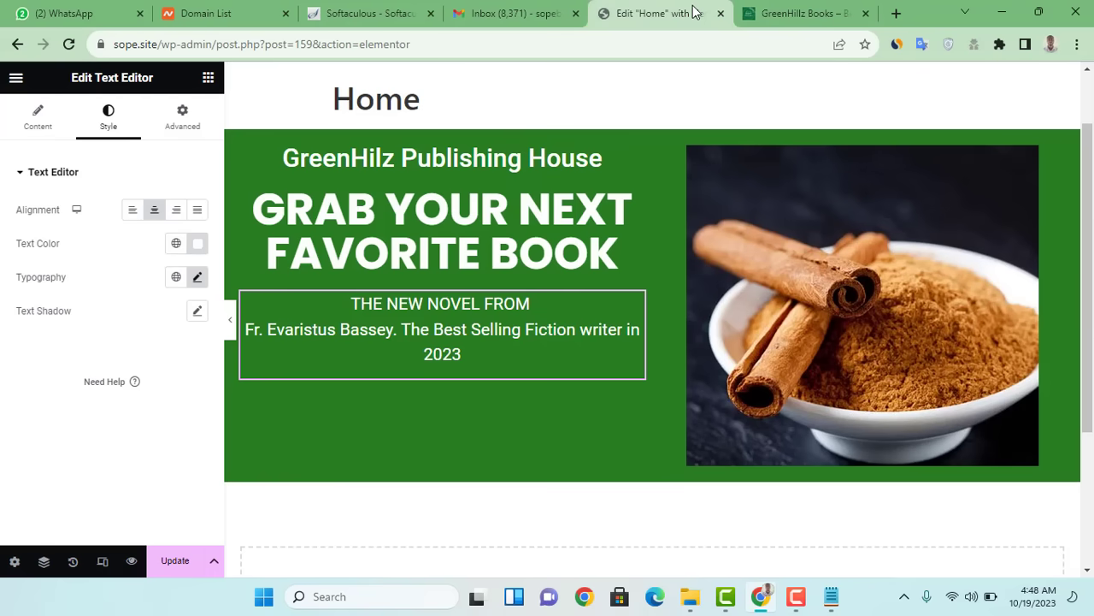
- Add a single container with vertical direction below the green hero section
scroll(593, 452, "down", 2)
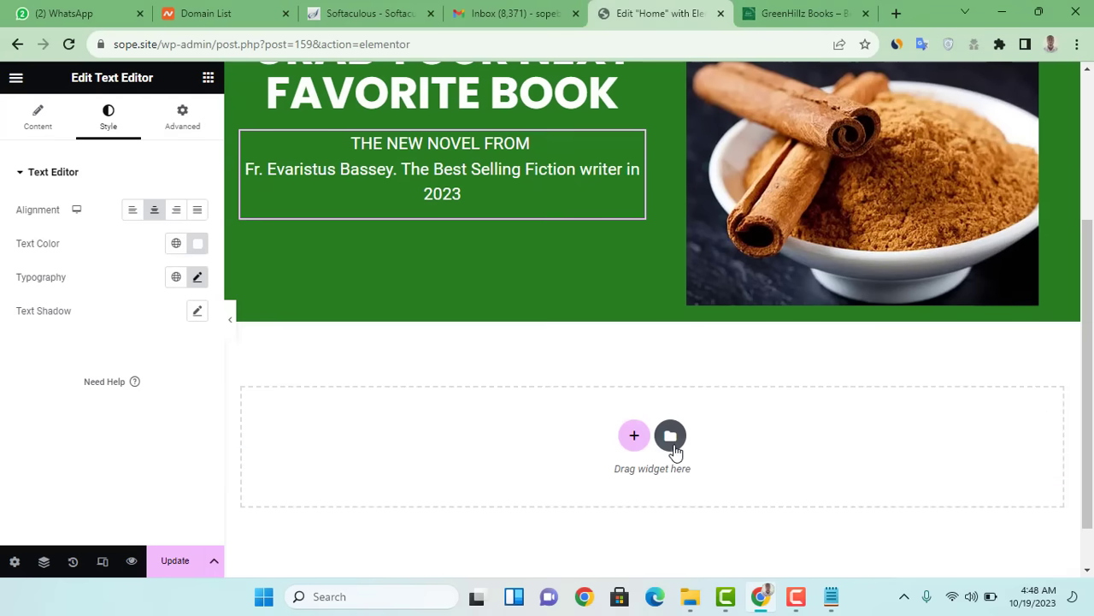
left_click(634, 441)
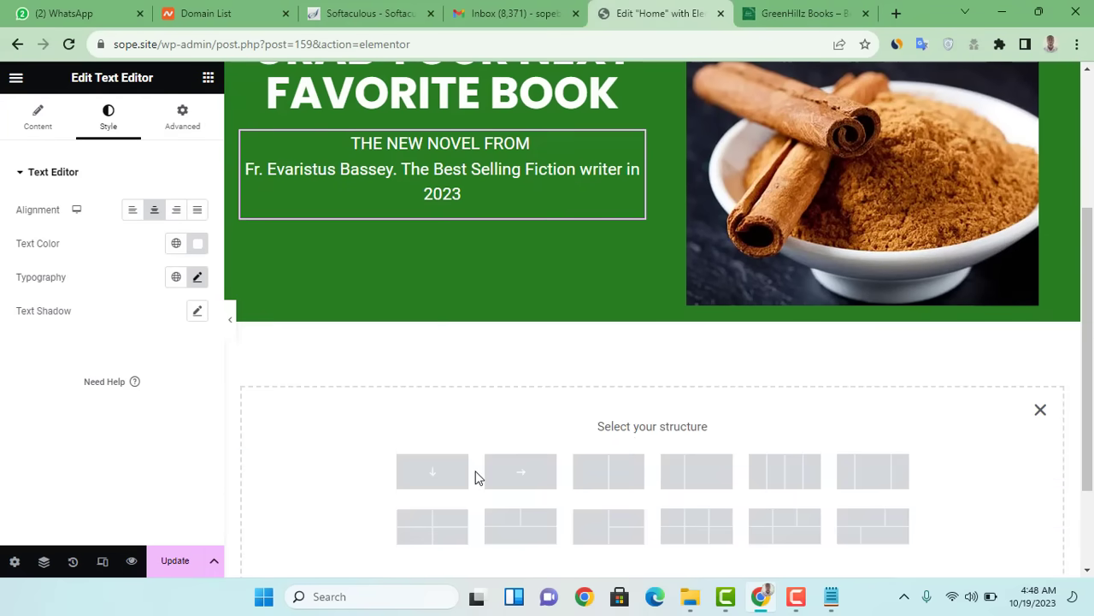
left_click(428, 481)
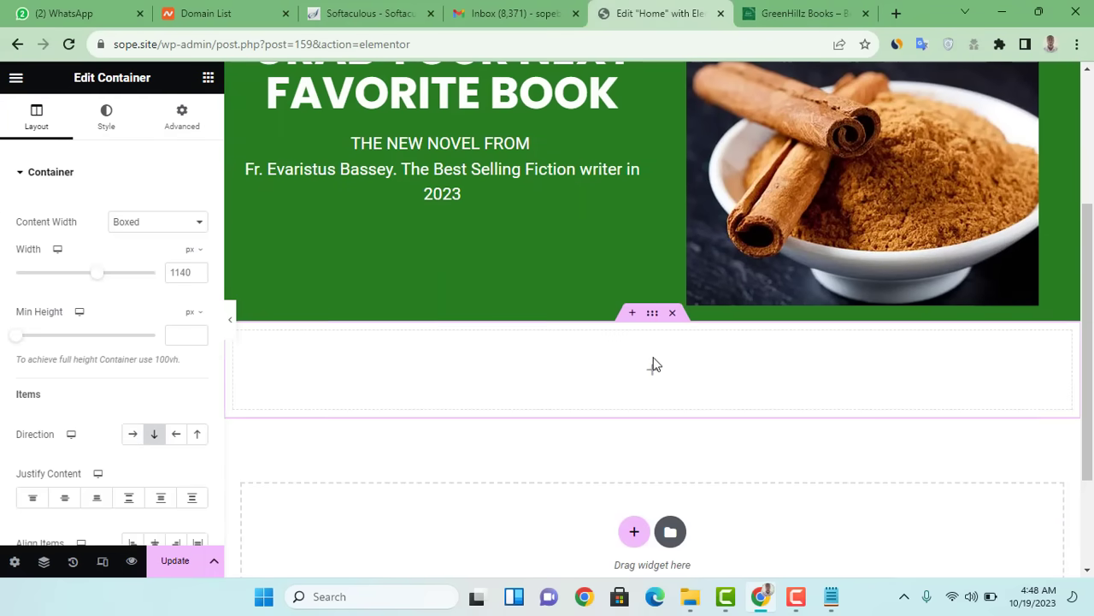
- Try to use the Posts widget from the Pro widgets for the empty container below the hero
left_click(207, 81)
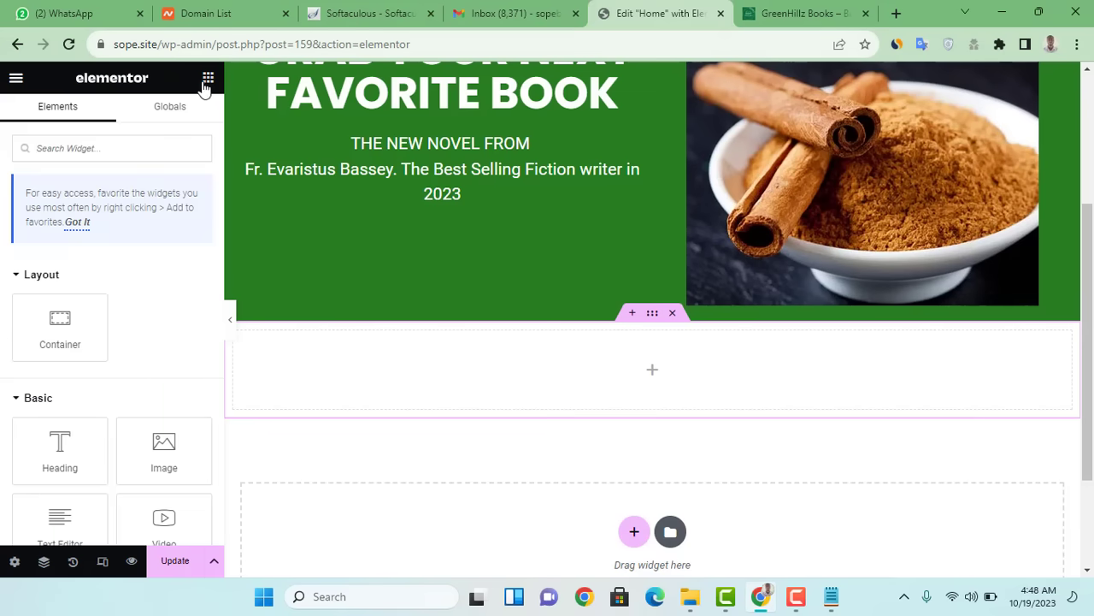
scroll(111, 428, "down", 3)
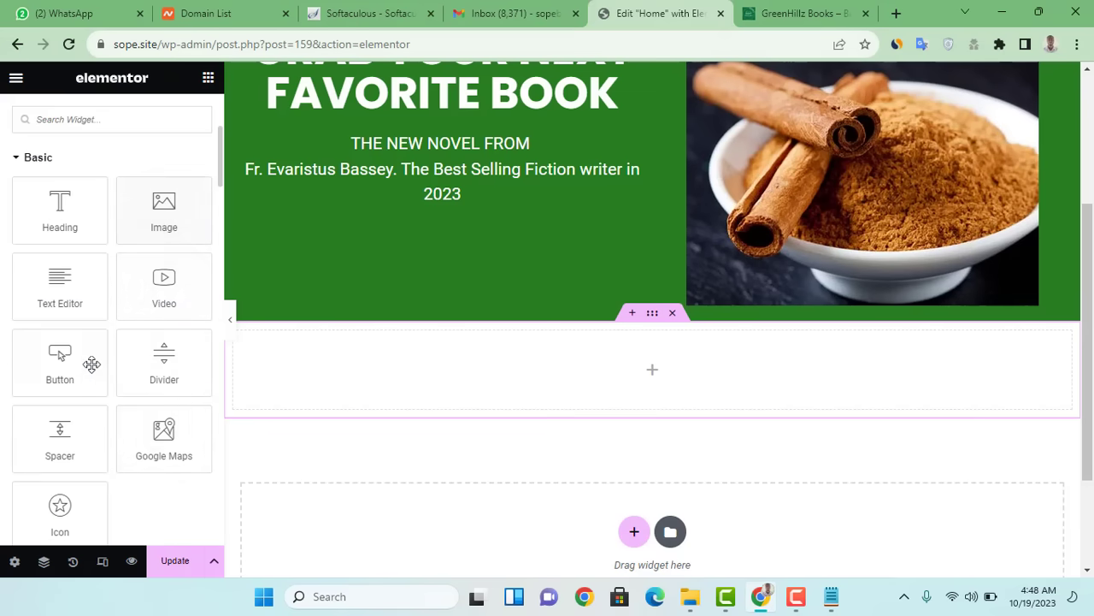
scroll(91, 362, "down", 3)
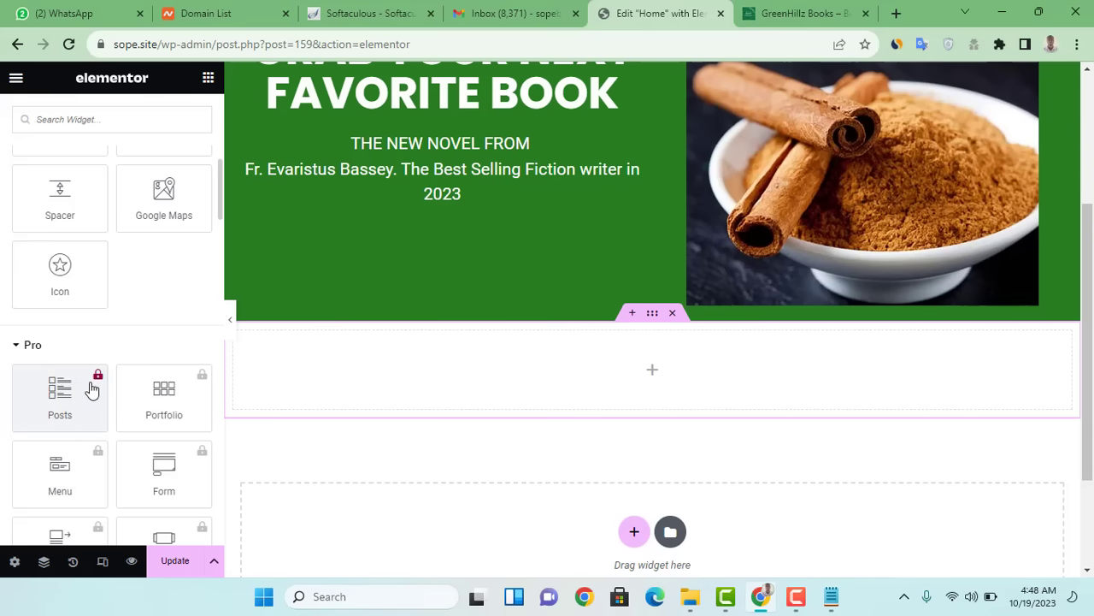
left_click(74, 400)
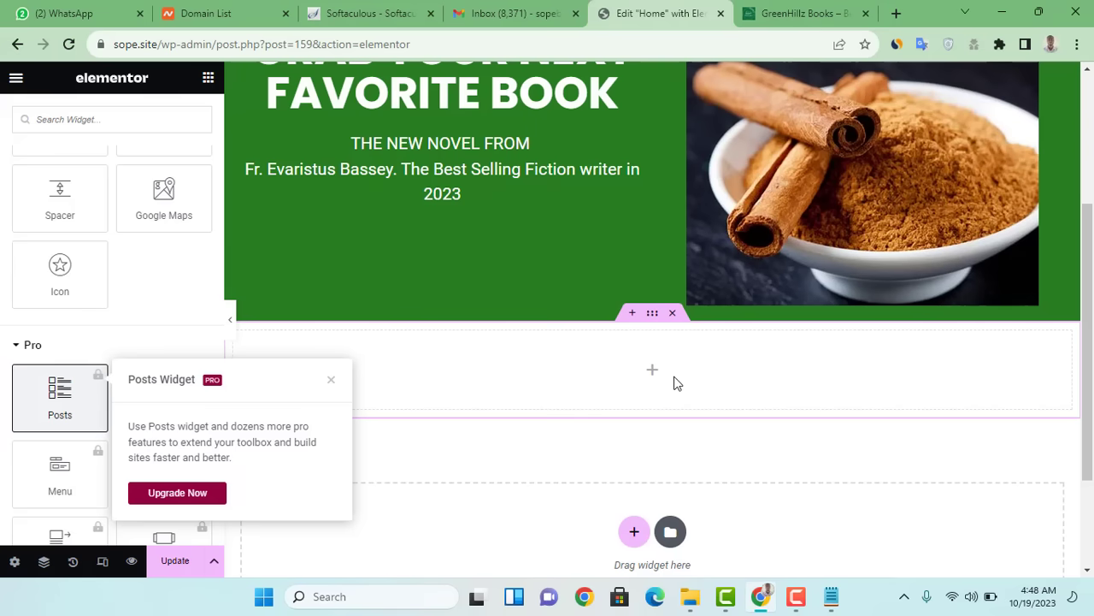
left_click(331, 383)
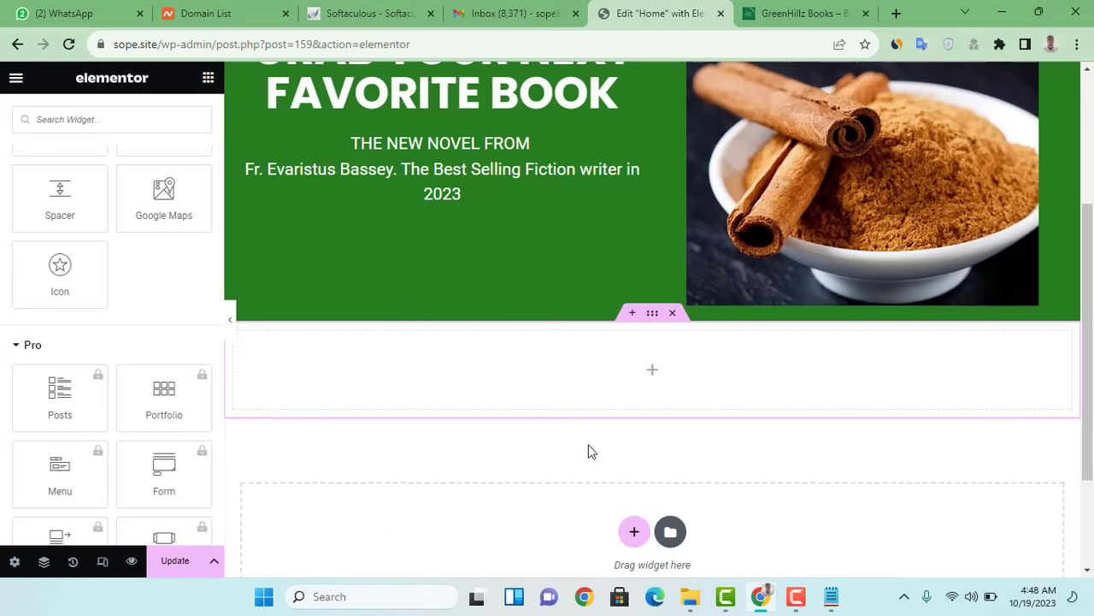
- Try the WordPress Recent Posts widget in the empty container below the hero and delete it again
scroll(134, 440, "down", 15)
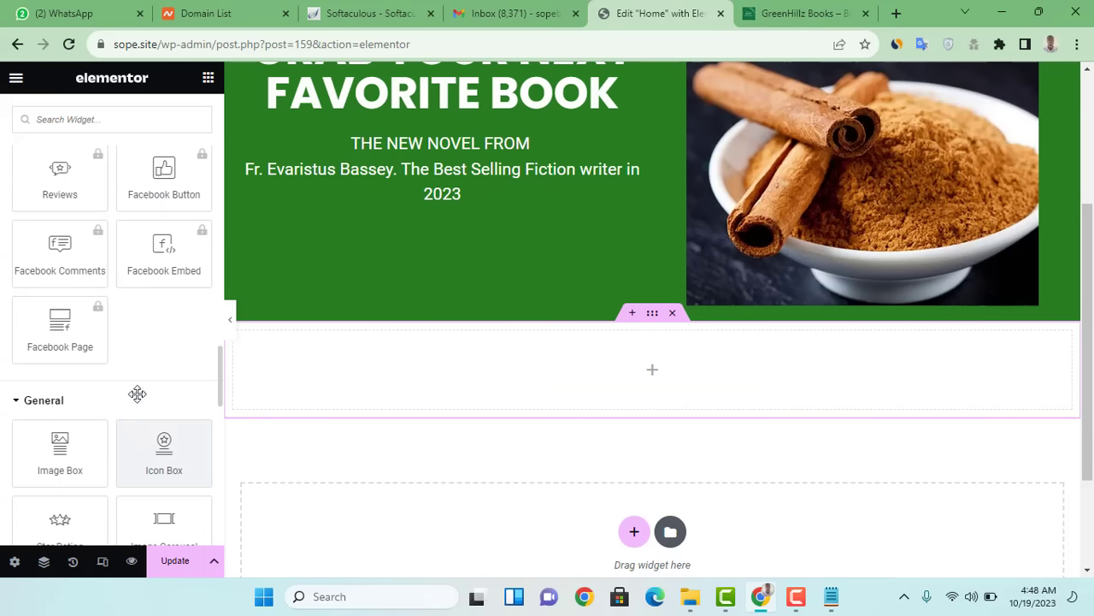
scroll(156, 251, "up", 5)
scroll(120, 283, "down", 8)
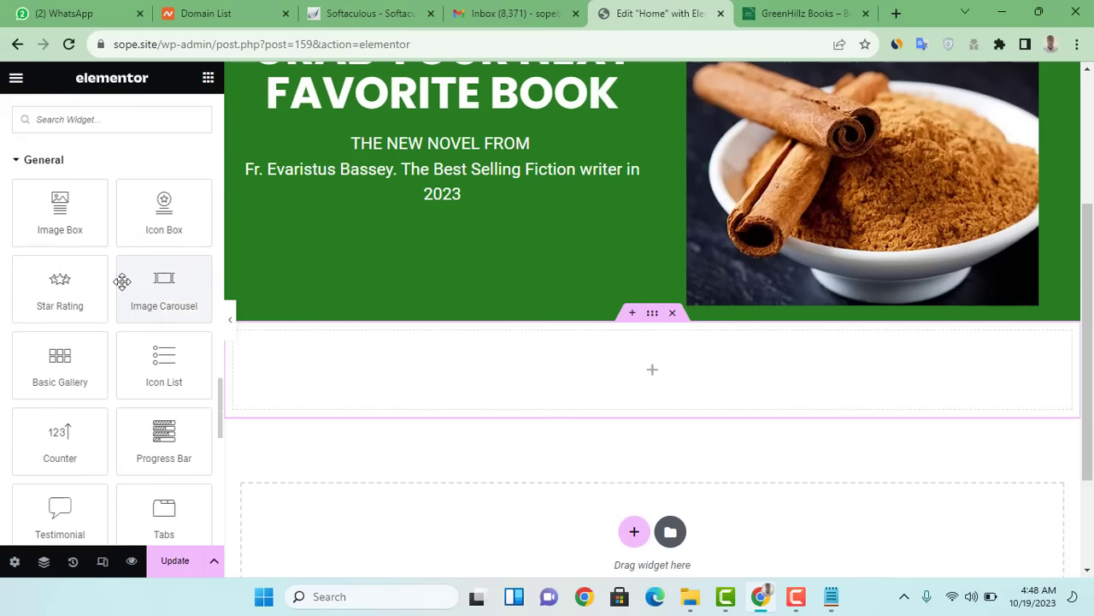
scroll(122, 282, "down", 3)
scroll(140, 283, "down", 5)
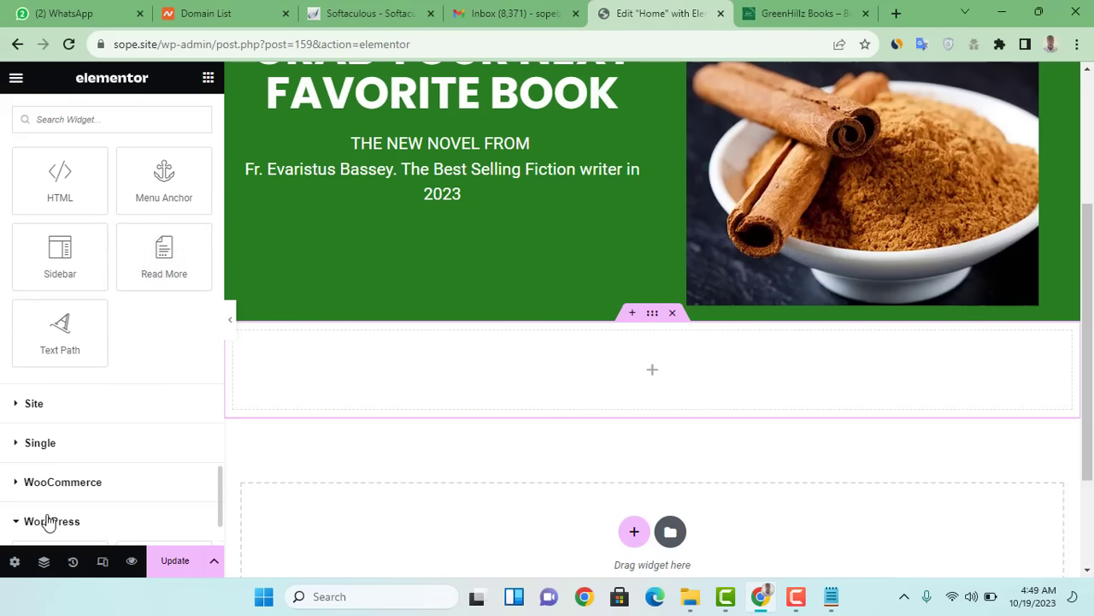
left_click(49, 521)
scroll(94, 396, "down", 1)
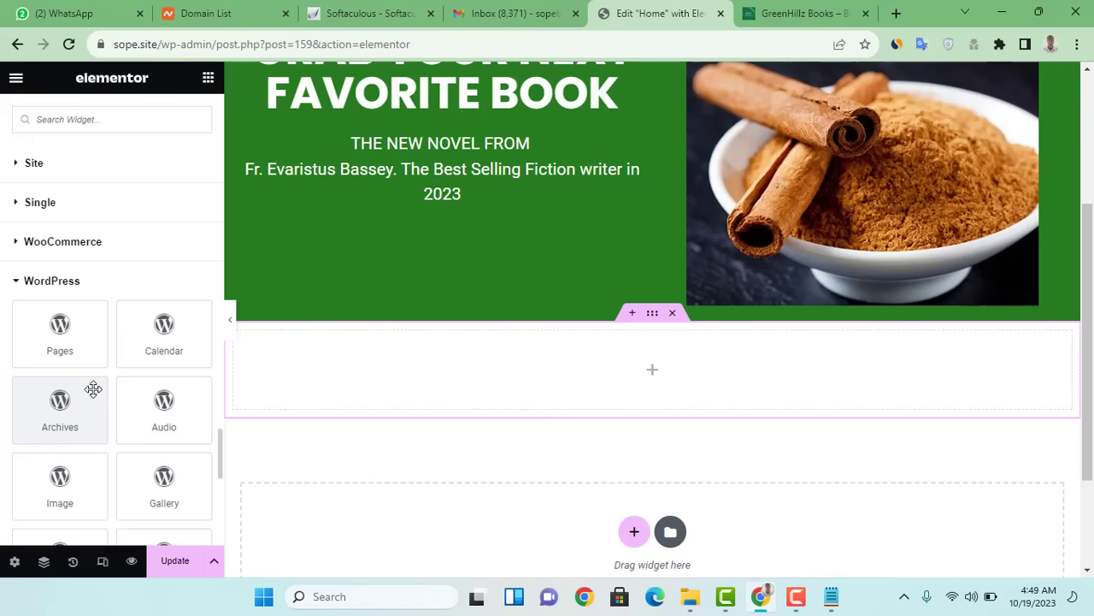
scroll(93, 389, "down", 3)
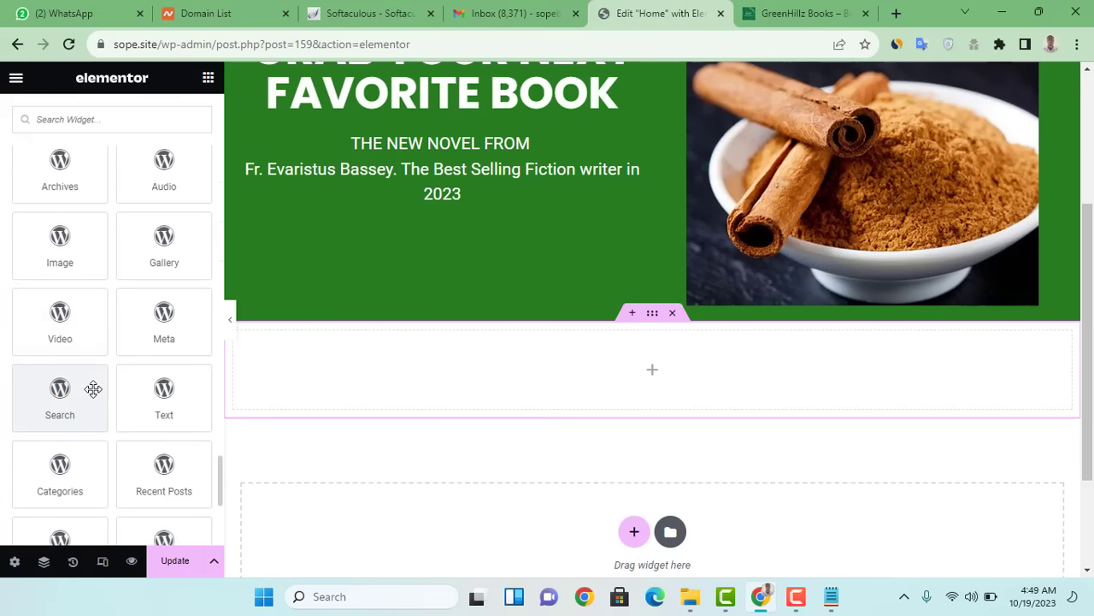
left_click_drag(171, 481, 663, 383)
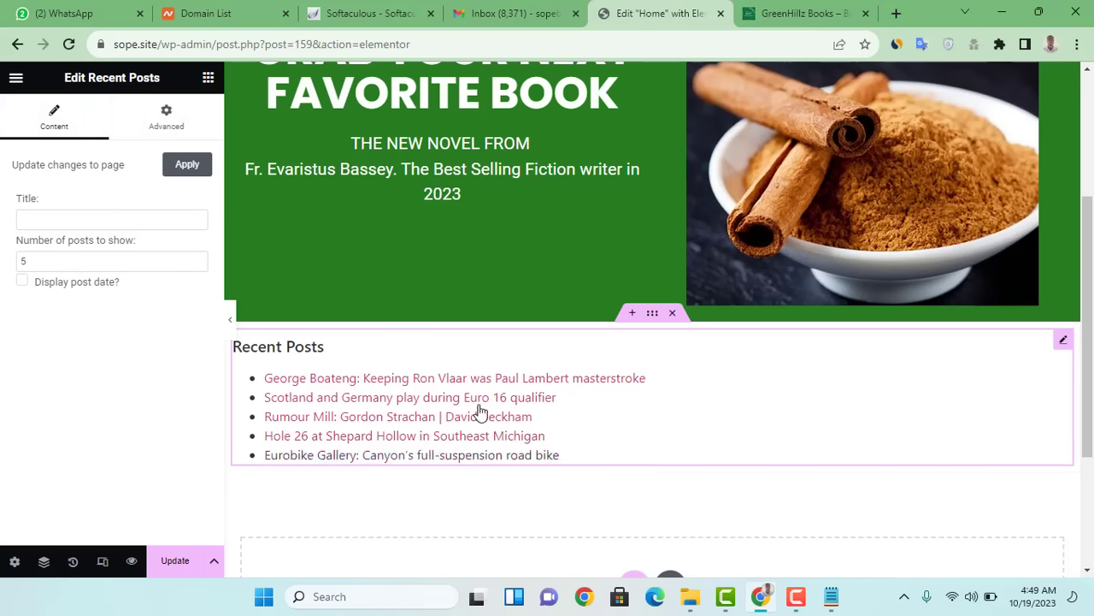
right_click(1065, 346)
left_click(973, 560)
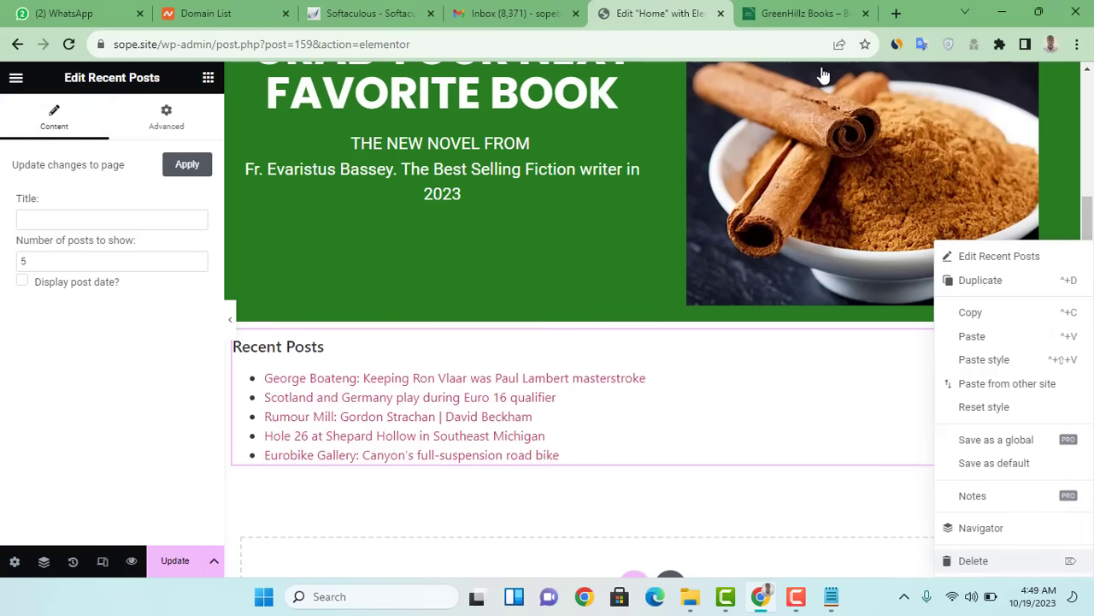
- Examine the "ABOUT THE AUTHOR" section on the GreenHillz Books home page and compare it with the Elementor Home page
left_click(834, 11)
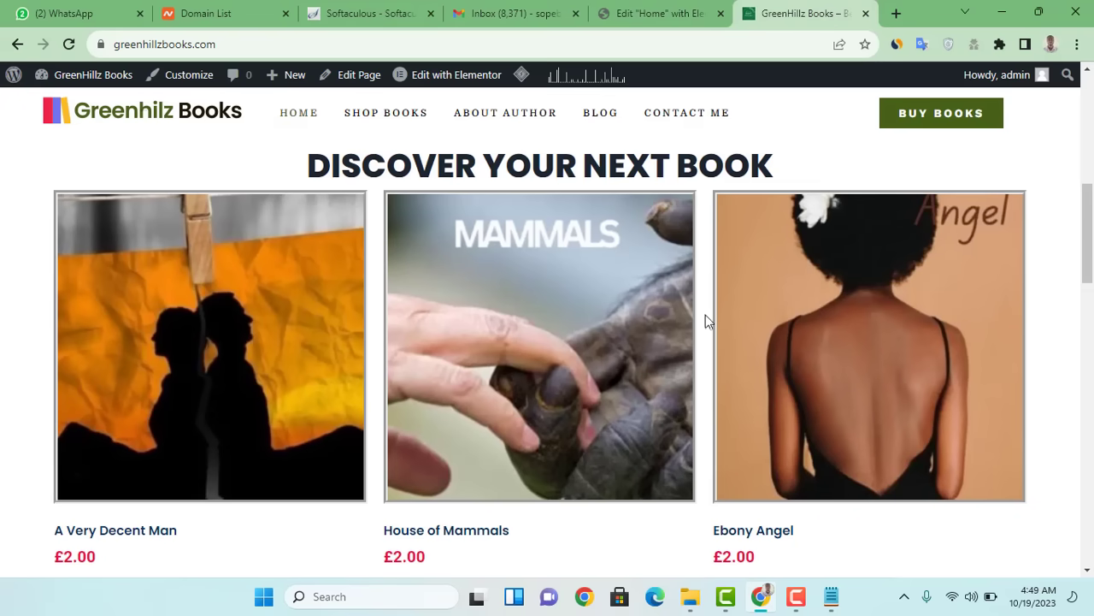
scroll(705, 314, "down", 5)
scroll(700, 333, "down", 5)
scroll(700, 340, "down", 4)
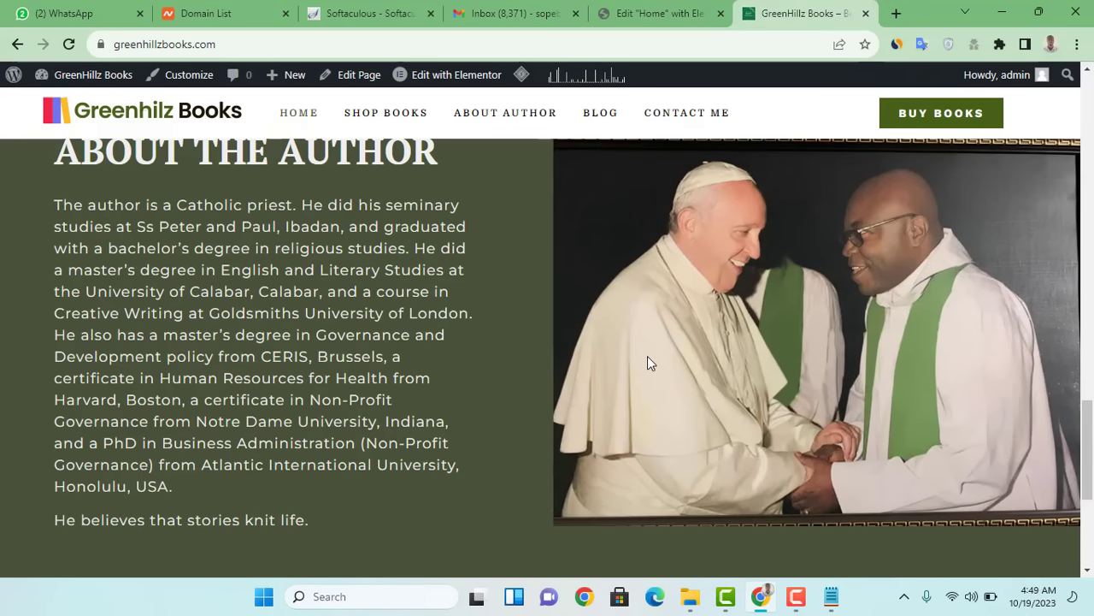
scroll(647, 355, "up", 2)
scroll(647, 360, "down", 2)
scroll(647, 358, "up", 1)
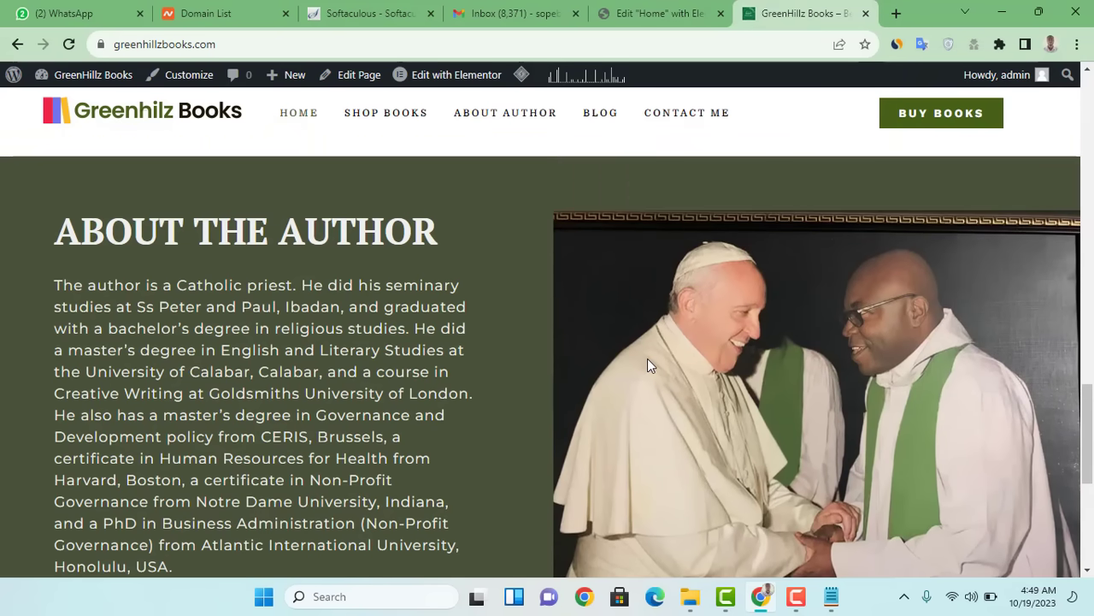
scroll(646, 364, "down", 1)
scroll(171, 218, "up", 1)
left_click_drag(1092, 407, 1093, 417)
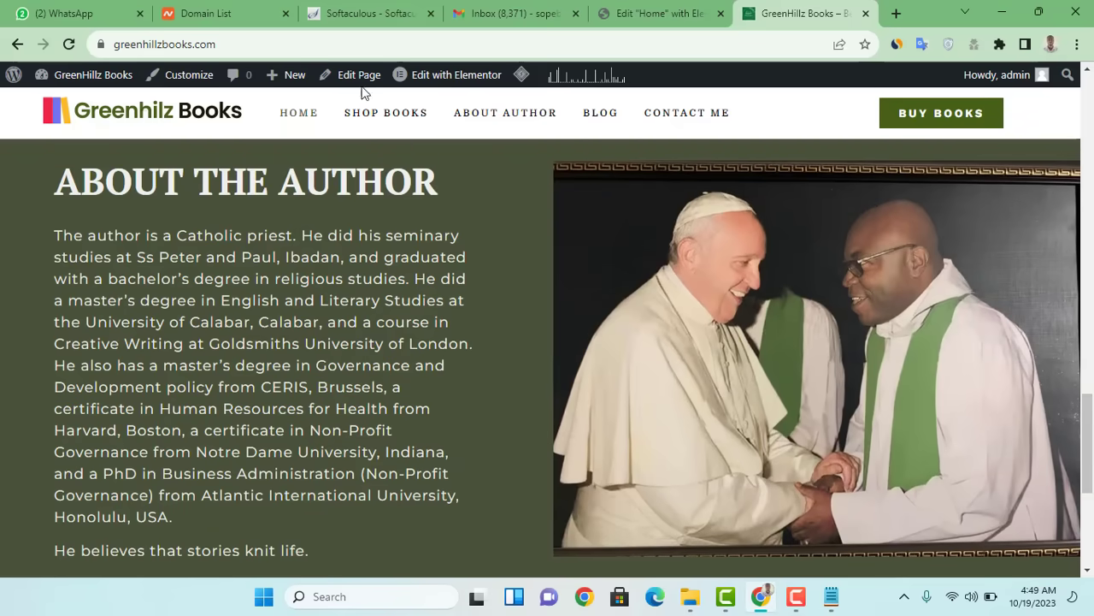
left_click(658, 12)
scroll(570, 333, "up", 3)
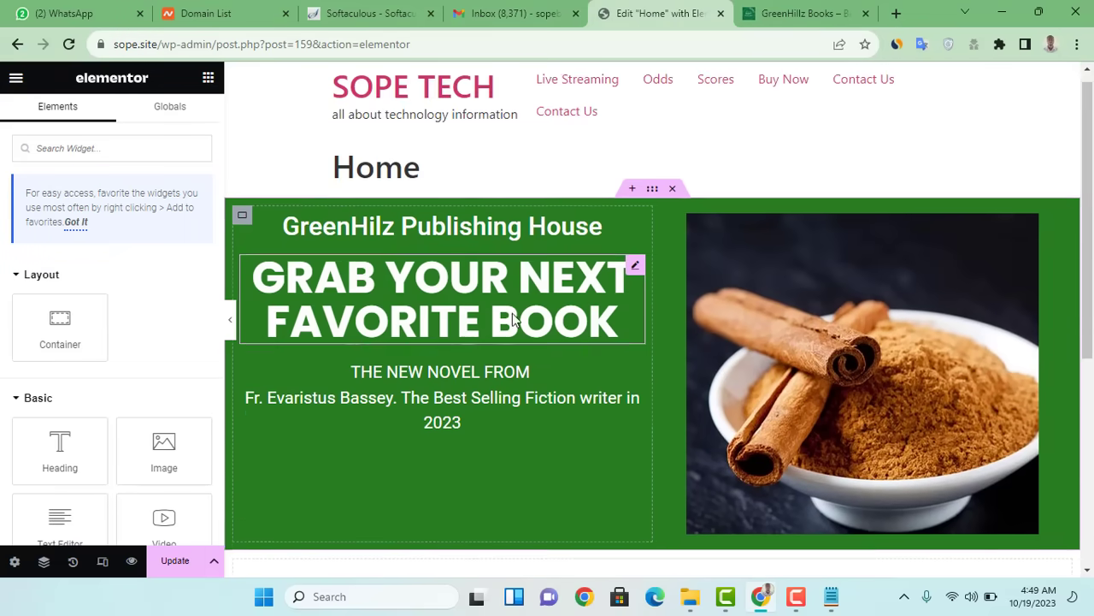
scroll(513, 319, "down", 1)
left_click(804, 13)
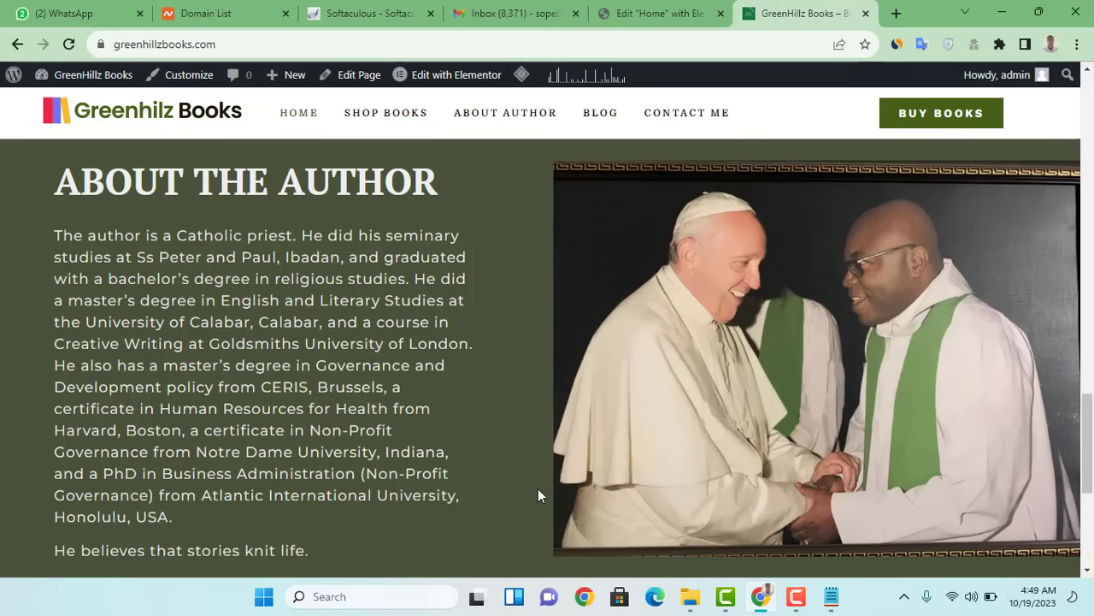
left_click(650, 12)
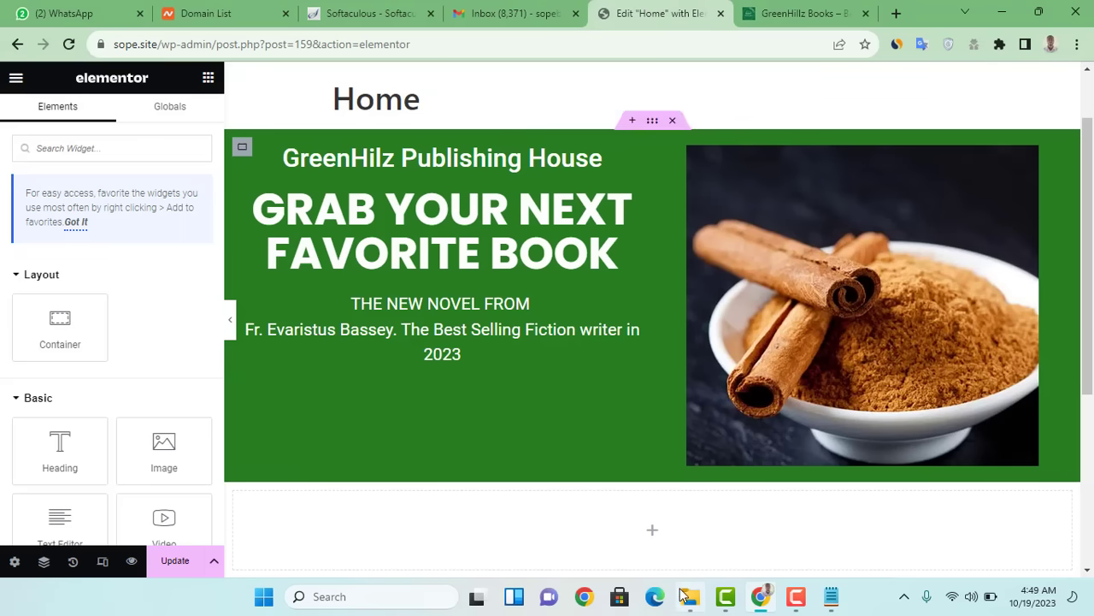
- Replace the empty container below the hero with an equal two-column container and place an Image widget in its right column
scroll(671, 519, "down", 2)
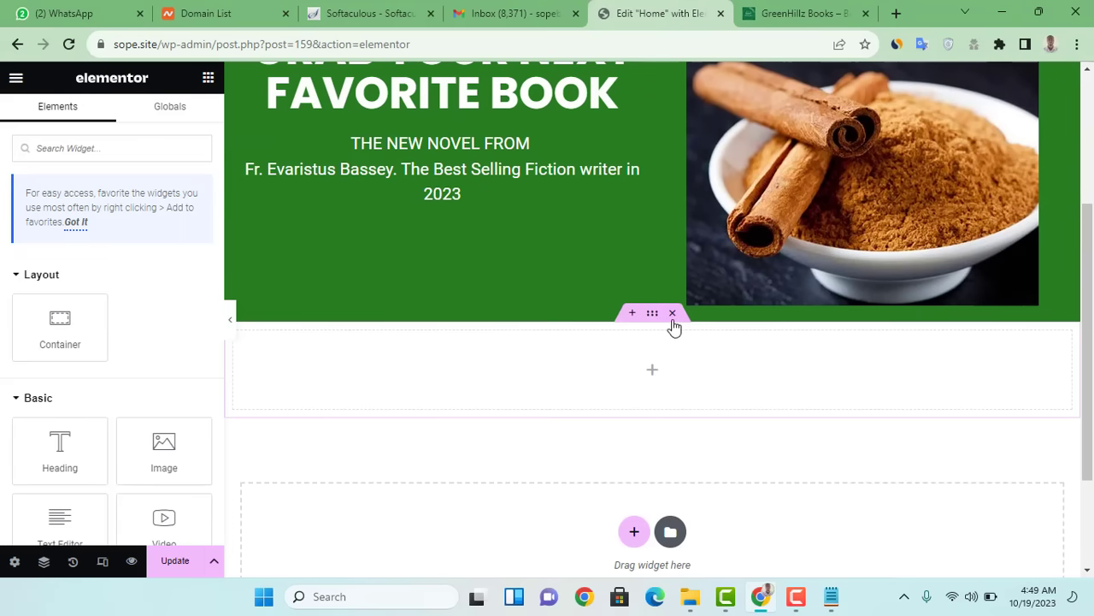
left_click(633, 435)
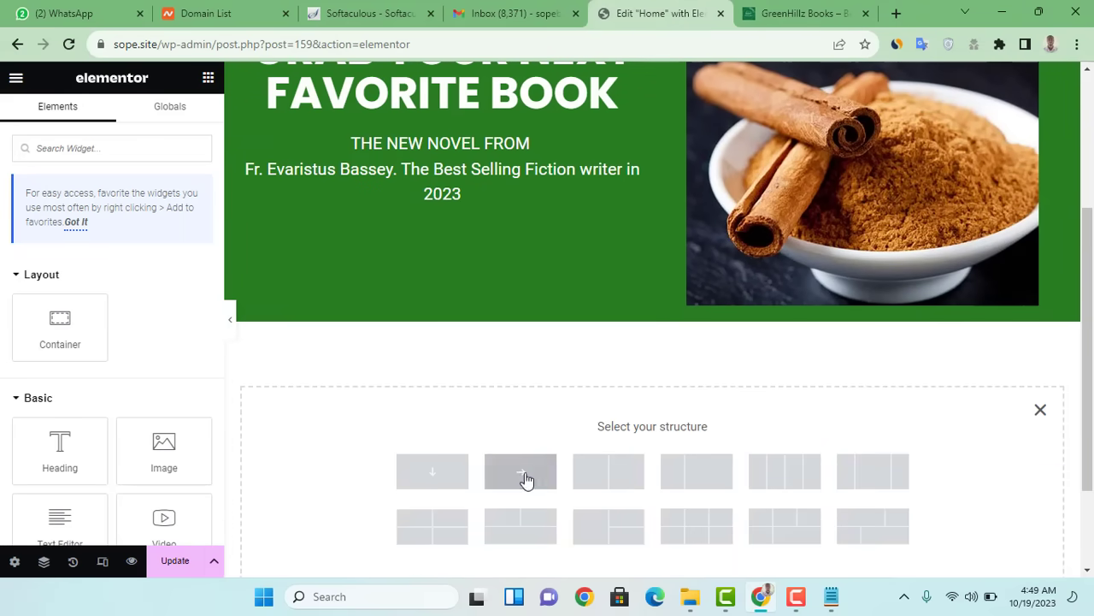
left_click(608, 473)
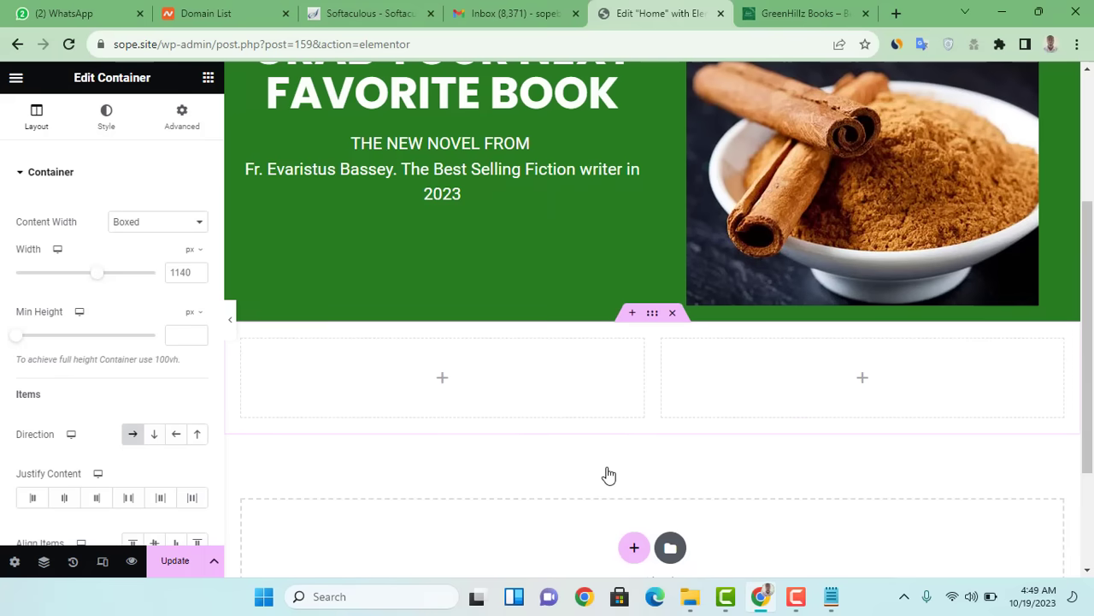
left_click(205, 83)
left_click_drag(149, 466, 821, 402)
- Copy the "ABOUT THE AUTHOR" heading from the GreenHillz Books home page and return to the Elementor editor
left_click(795, 13)
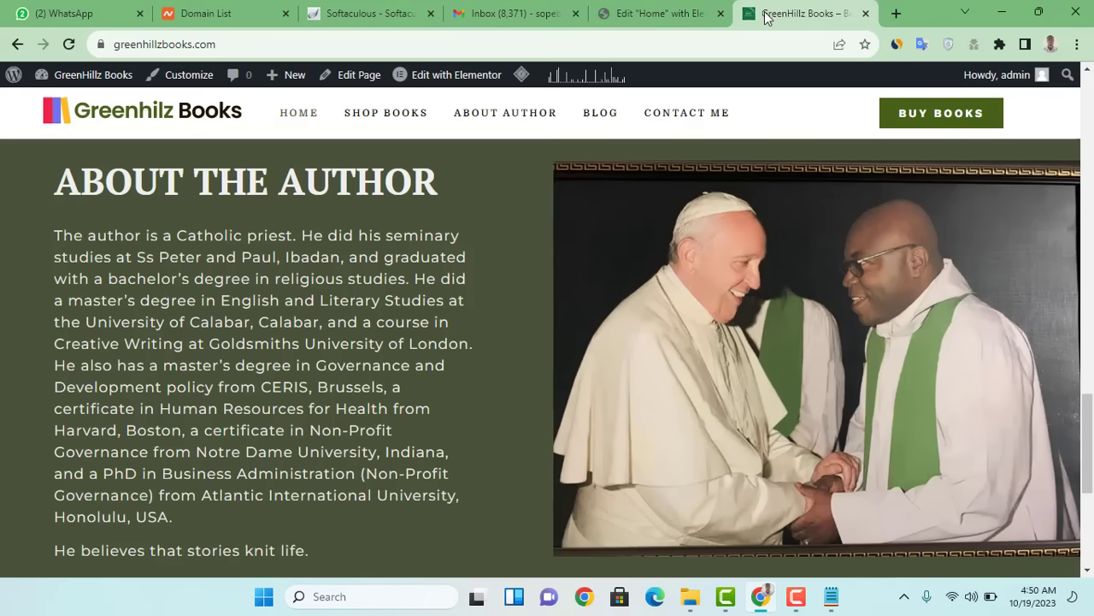
left_click_drag(59, 184, 416, 193)
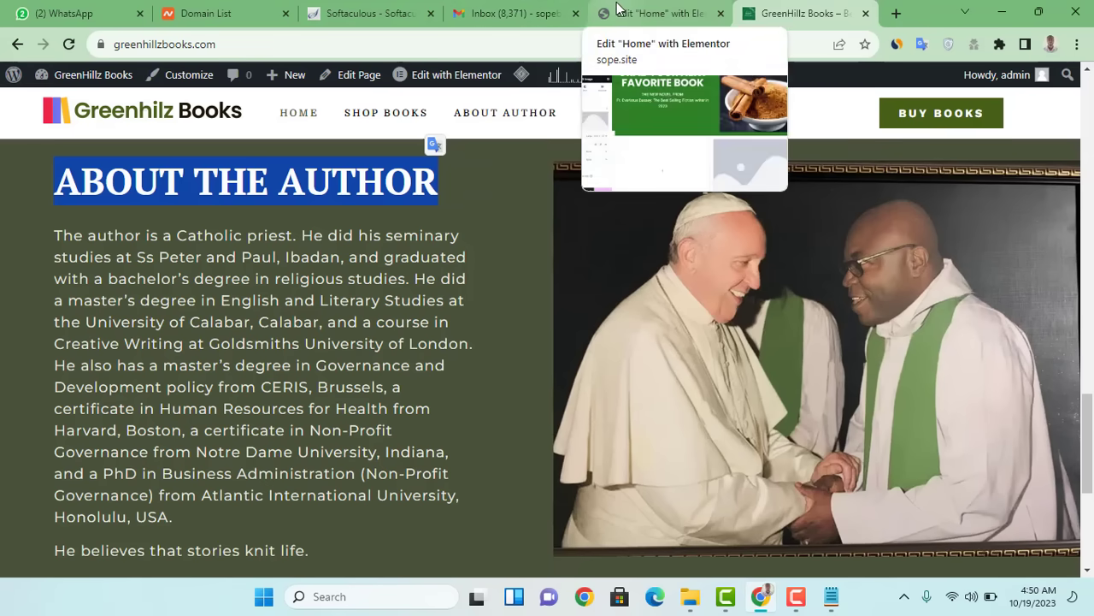
right_click(311, 194)
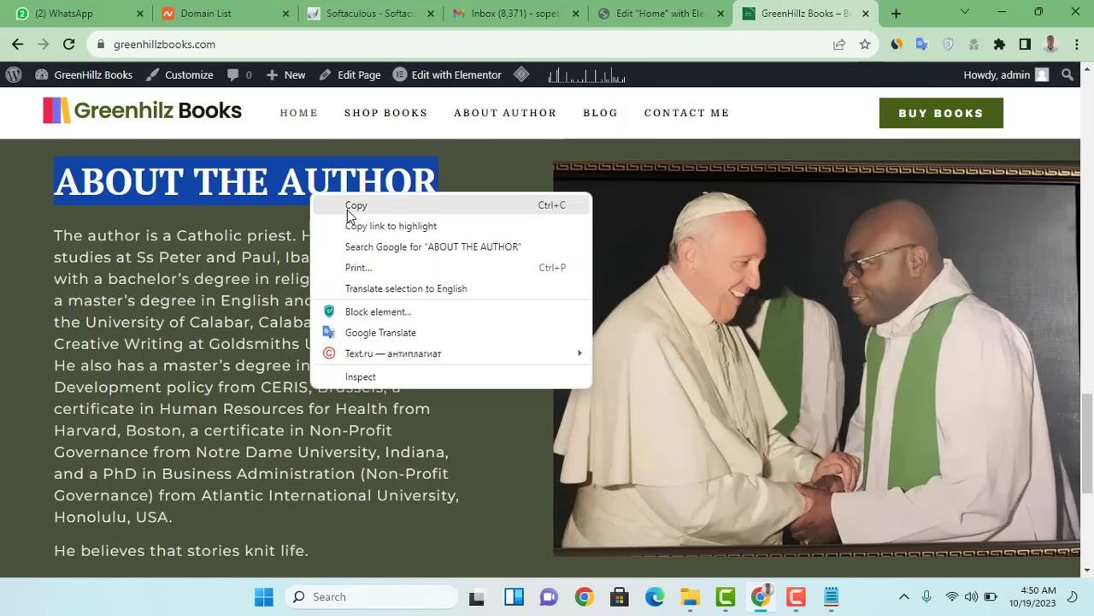
left_click(356, 206)
left_click(658, 13)
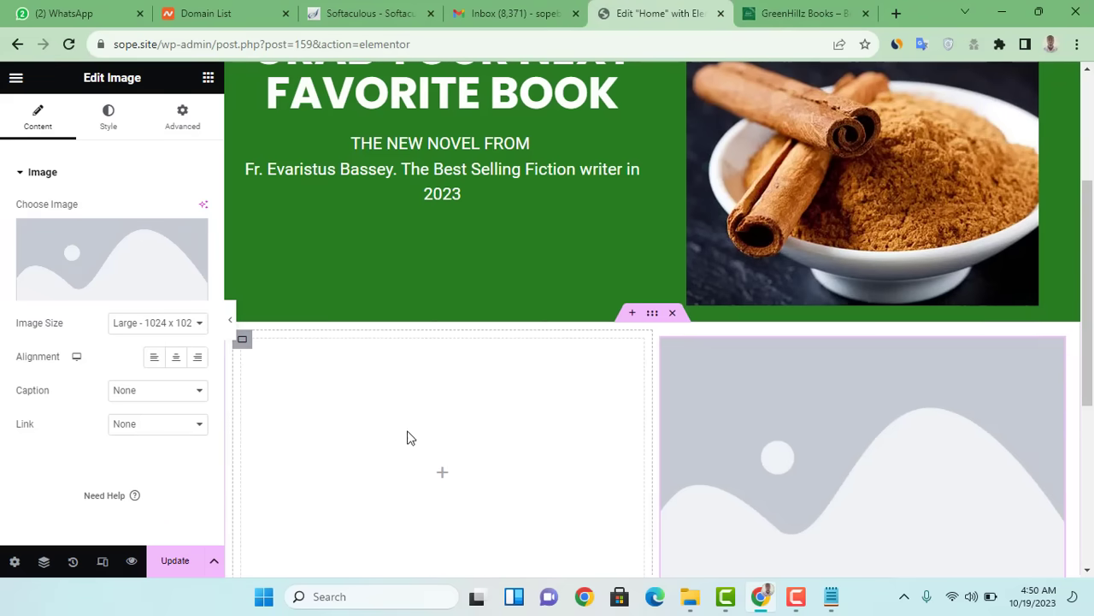
- Add a Heading widget to the left column of the two-column container and set its title to "ABOUT THE AUTHOR"
left_click(208, 78)
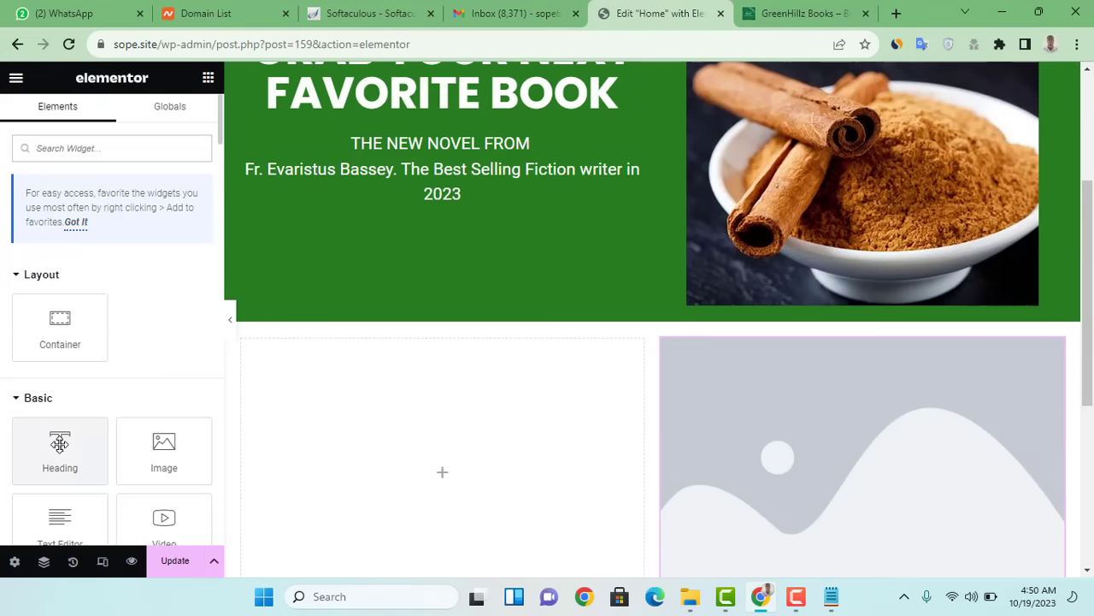
left_click_drag(59, 442, 499, 479)
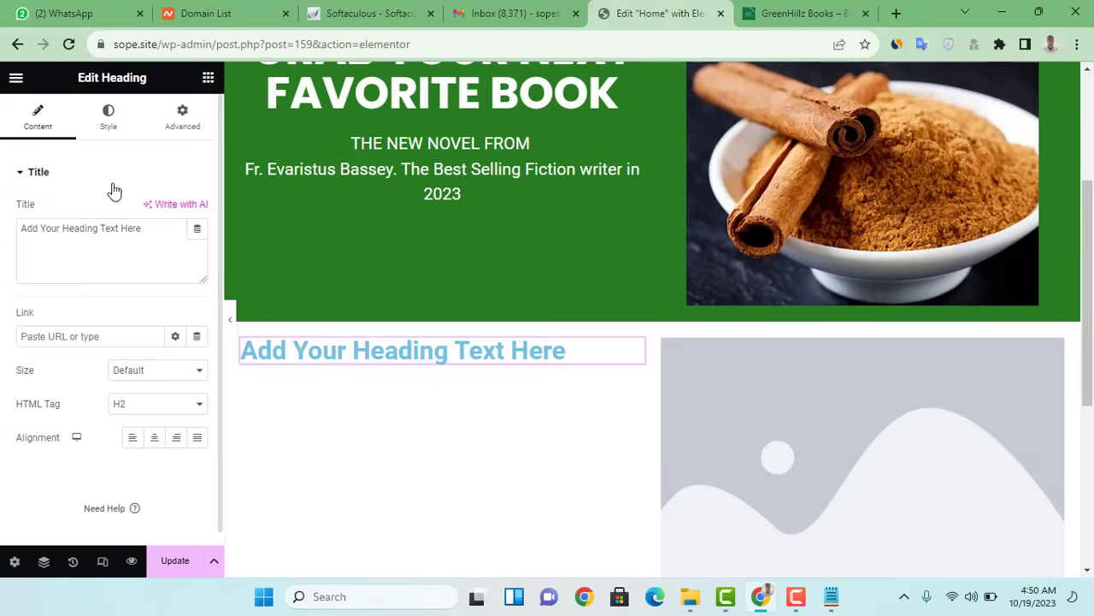
triple_click(155, 237)
right_click(158, 237)
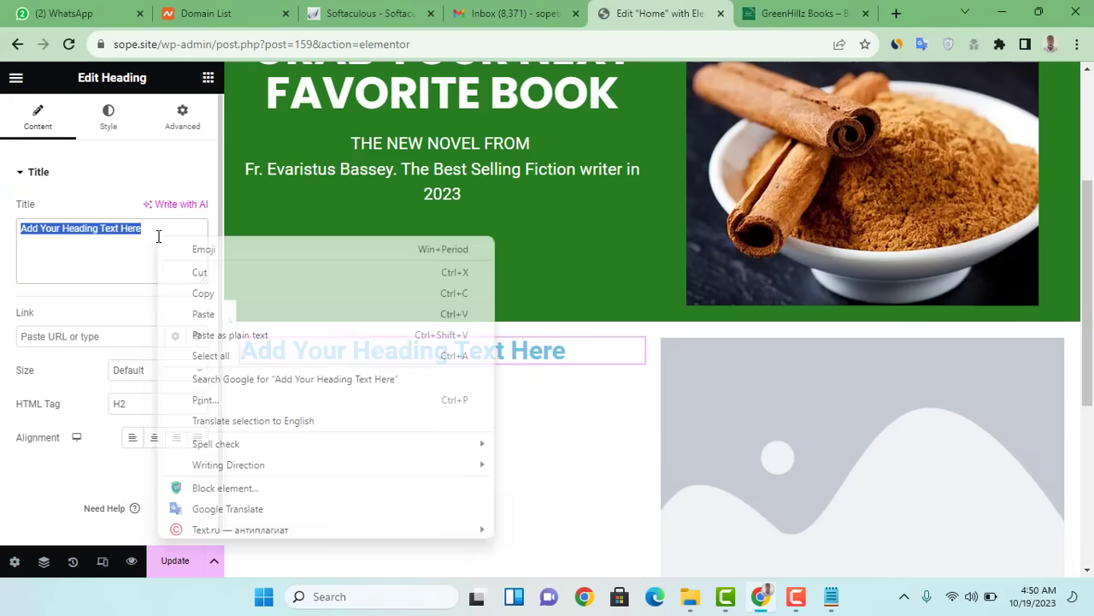
left_click(207, 313)
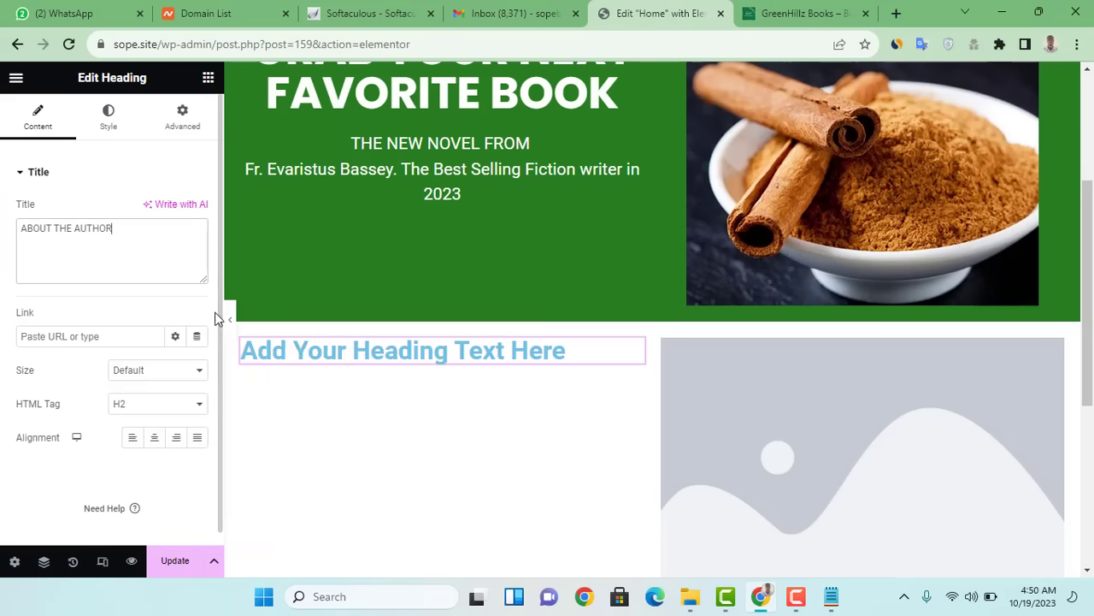
- Copy the author's biography paragraphs from the GreenHillz Books home page and return to the Elementor editor
left_click(816, 12)
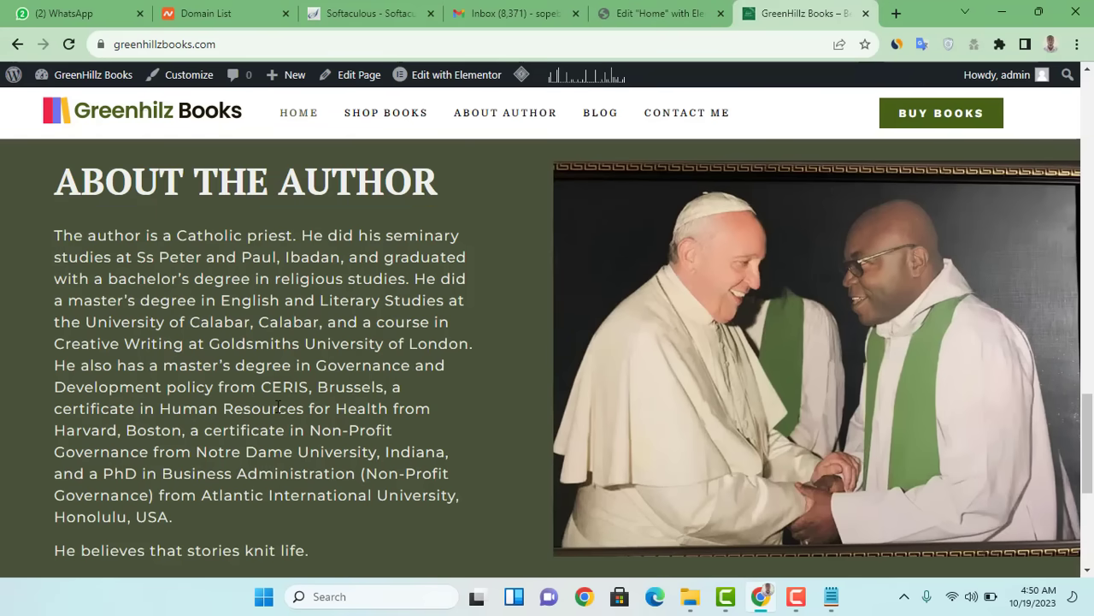
left_click_drag(78, 245, 308, 550)
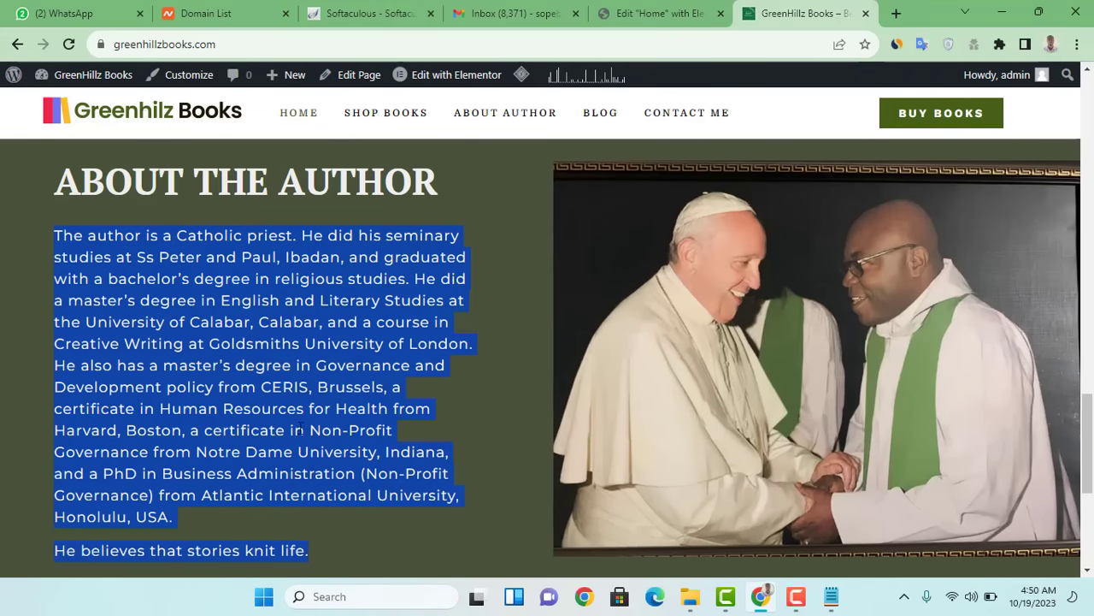
right_click(308, 380)
left_click(316, 179)
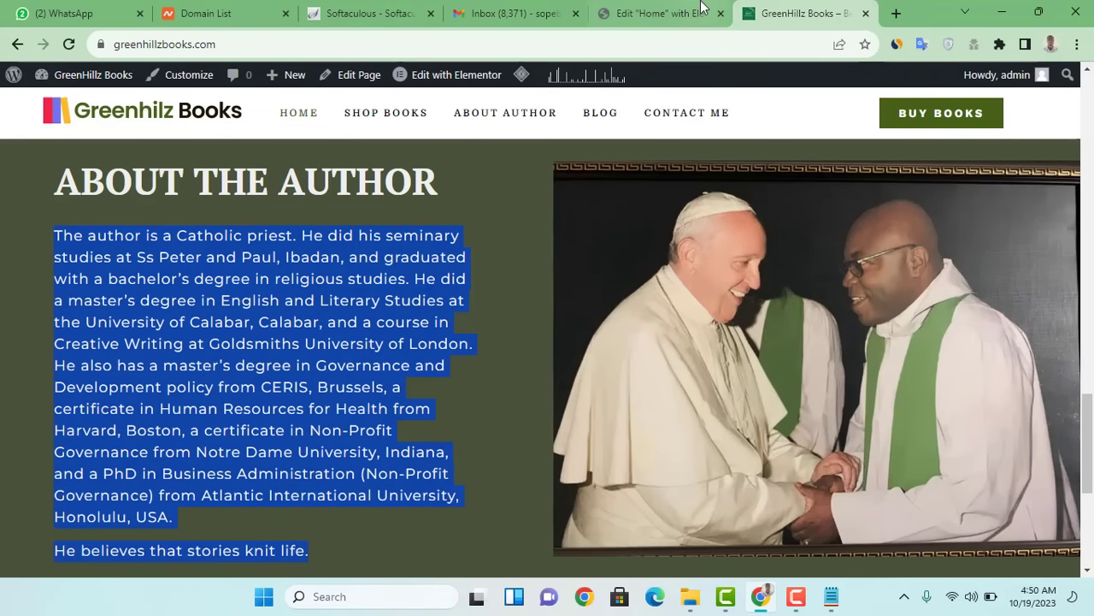
left_click(701, 7)
- Add a Text Editor widget below the "ABOUT THE AUTHOR" heading and replace its placeholder text with the copied biography
scroll(291, 372, "down", 1)
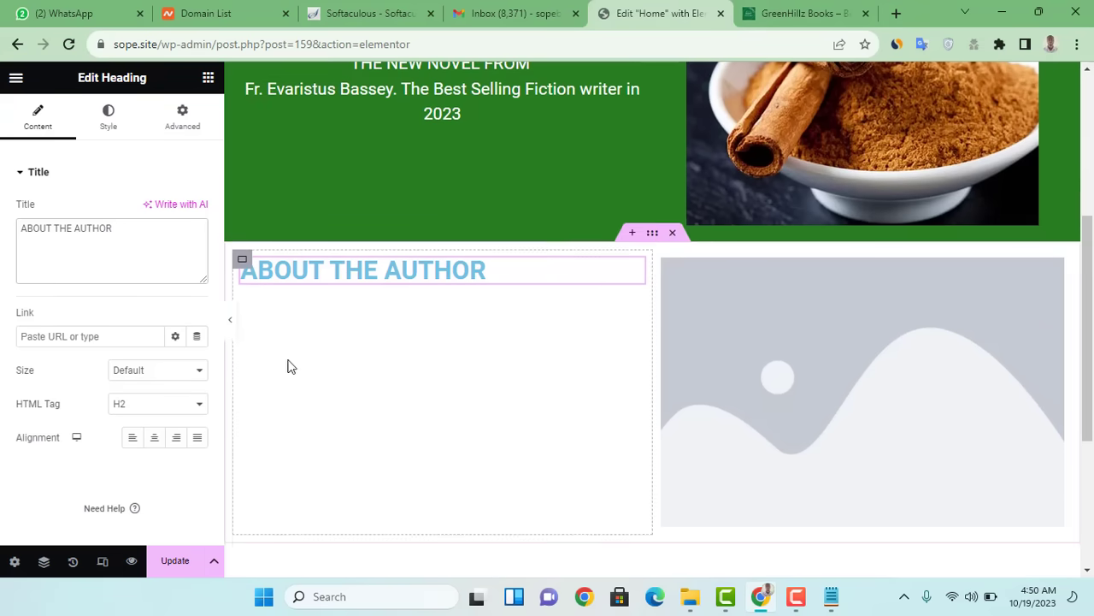
left_click(188, 87)
scroll(44, 530, "down", 1)
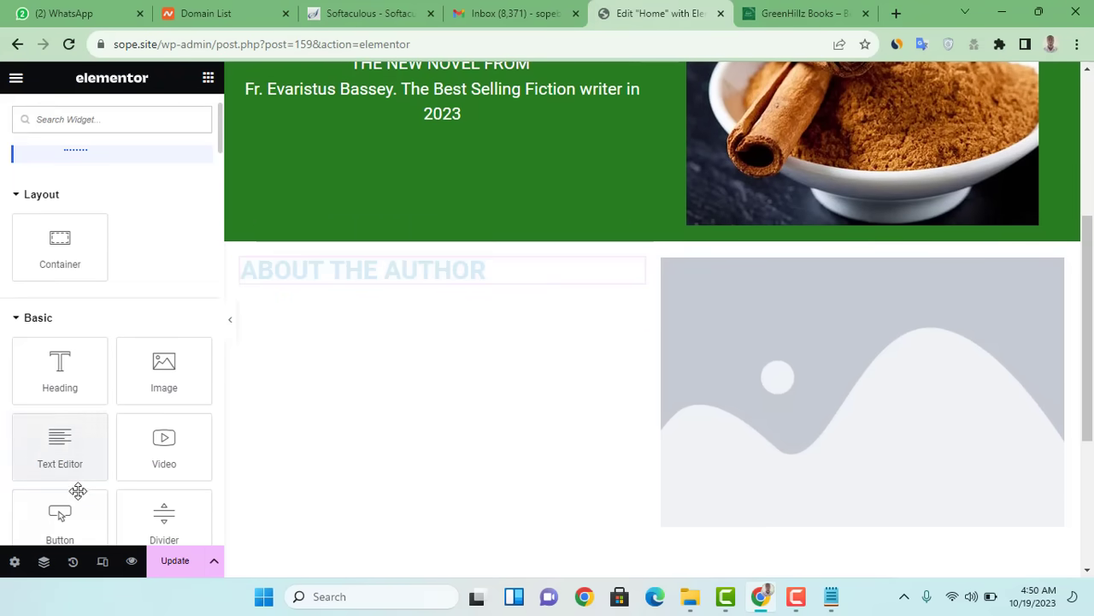
left_click_drag(60, 444, 448, 277)
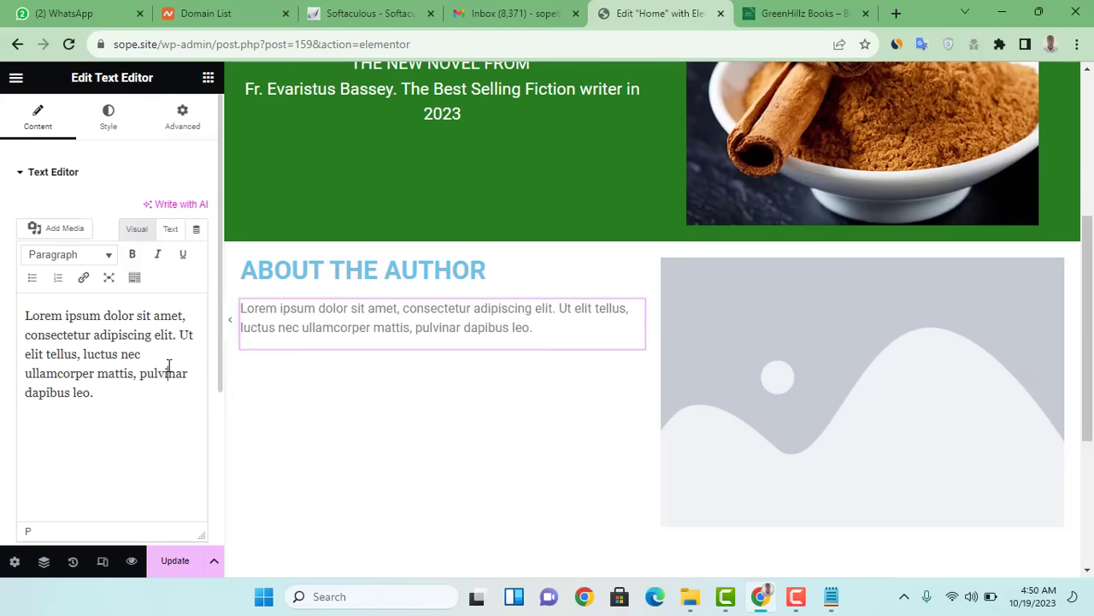
triple_click(168, 364)
right_click(168, 364)
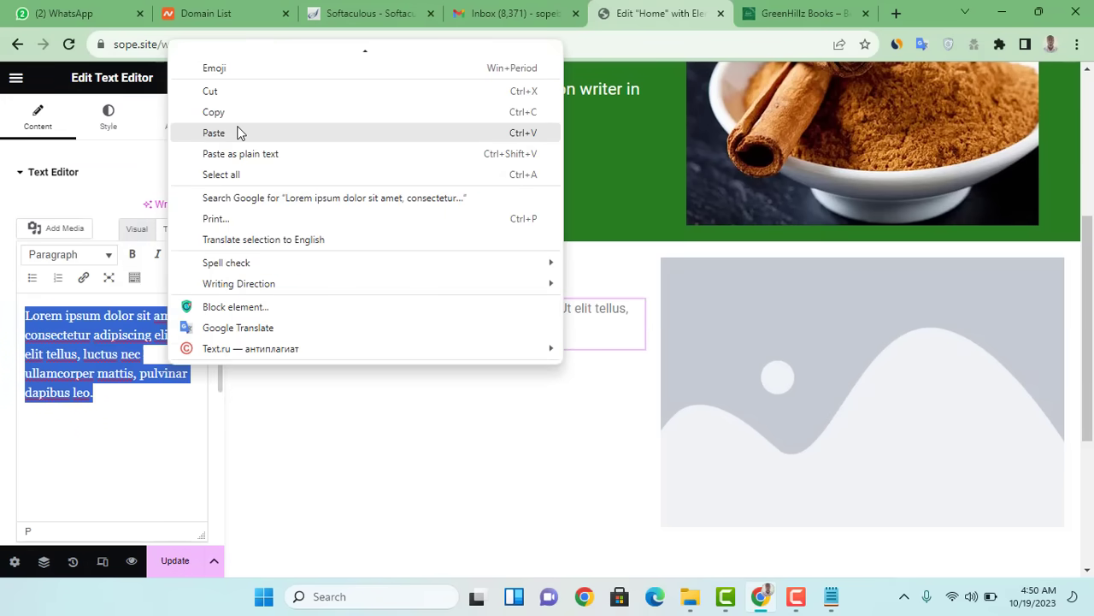
left_click(237, 134)
scroll(622, 405, "down", 1)
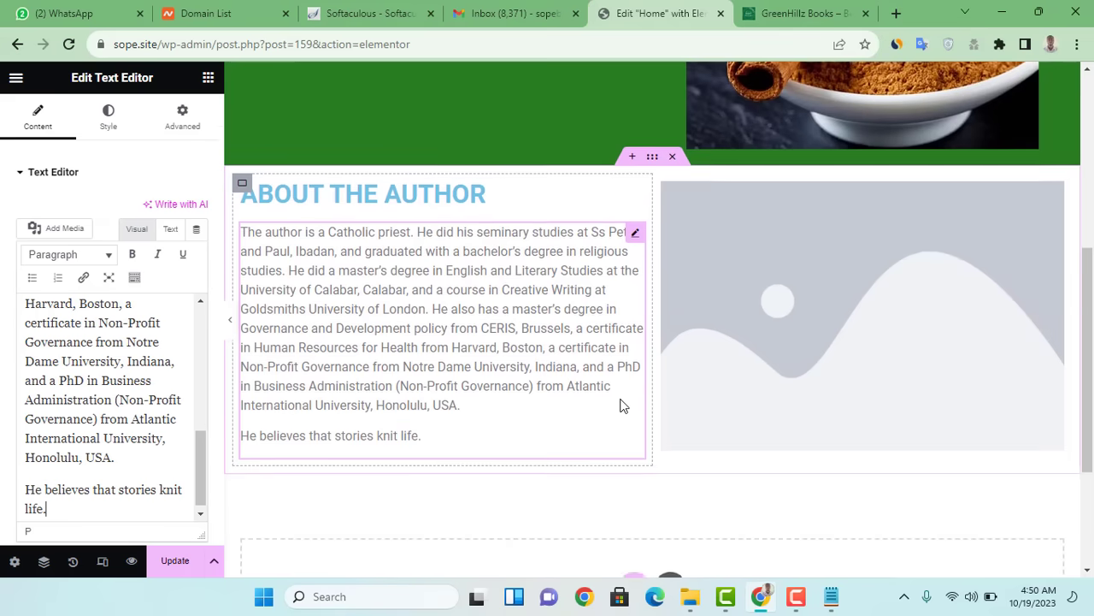
scroll(621, 405, "up", 1)
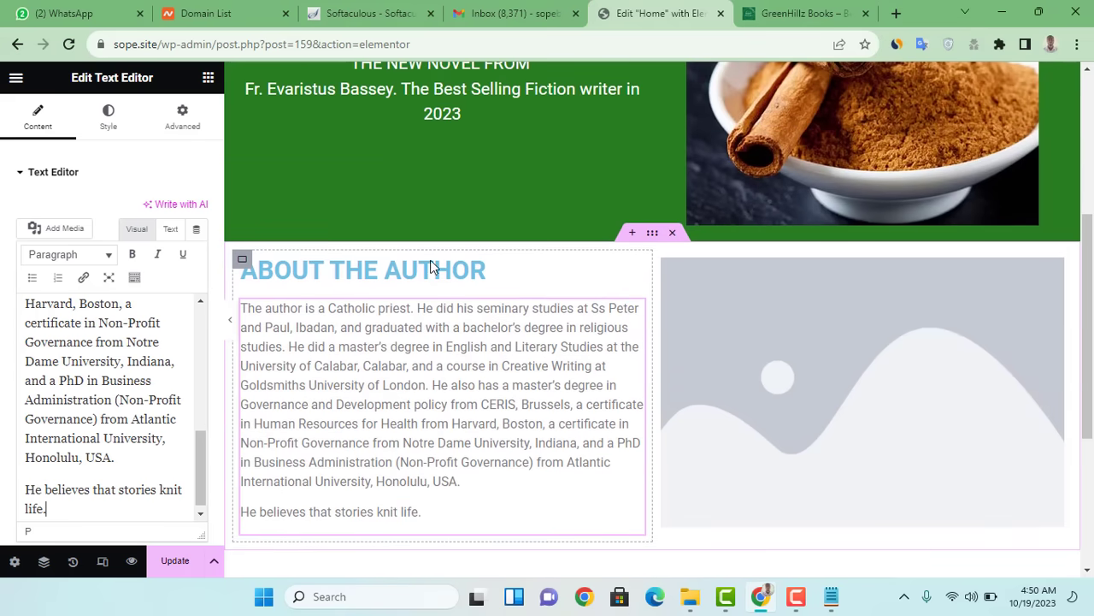
- Give the container holding the "ABOUT THE AUTHOR" section a solid dark green background
left_click(431, 270)
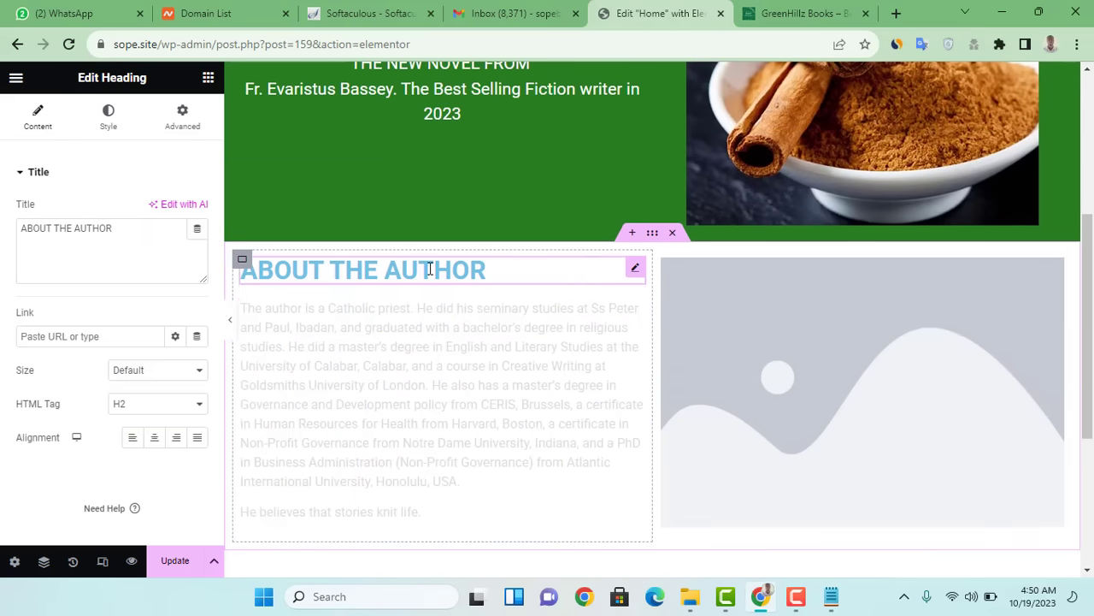
left_click(654, 242)
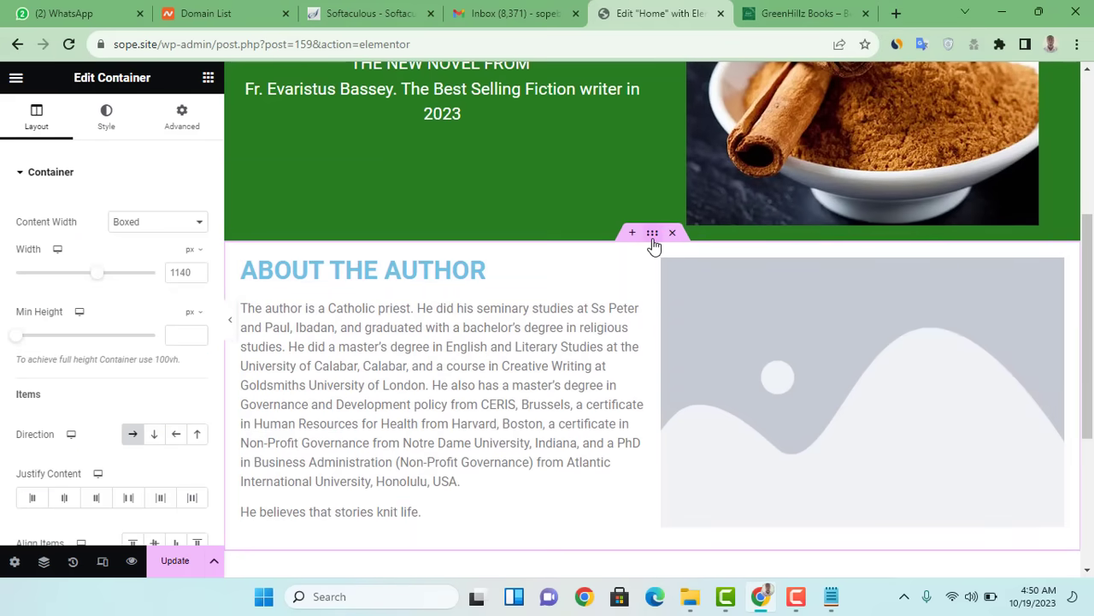
left_click(761, 14)
left_click(667, 13)
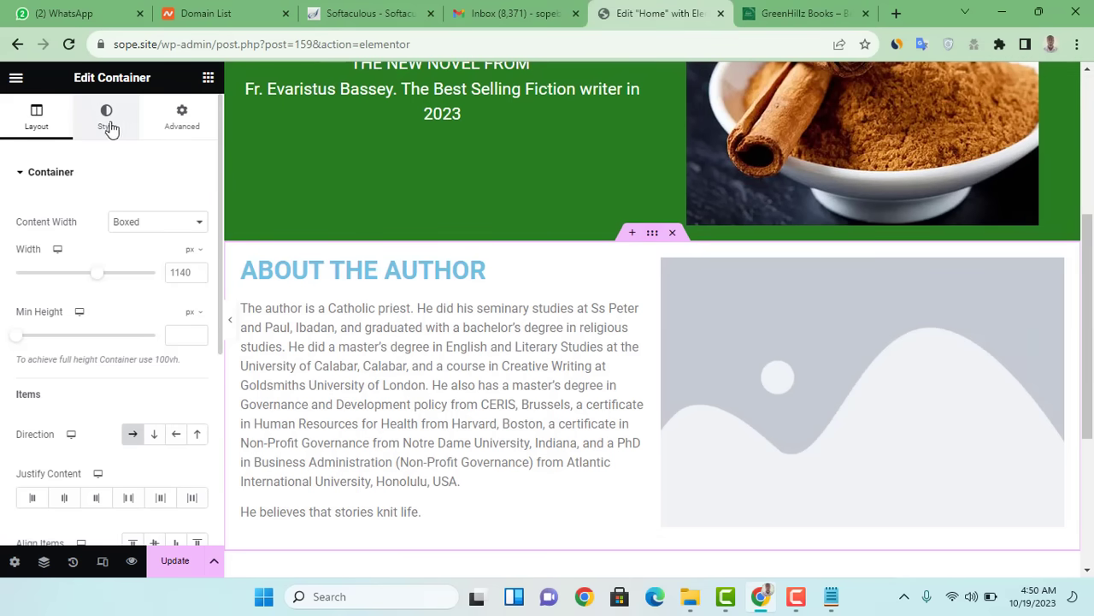
left_click(133, 244)
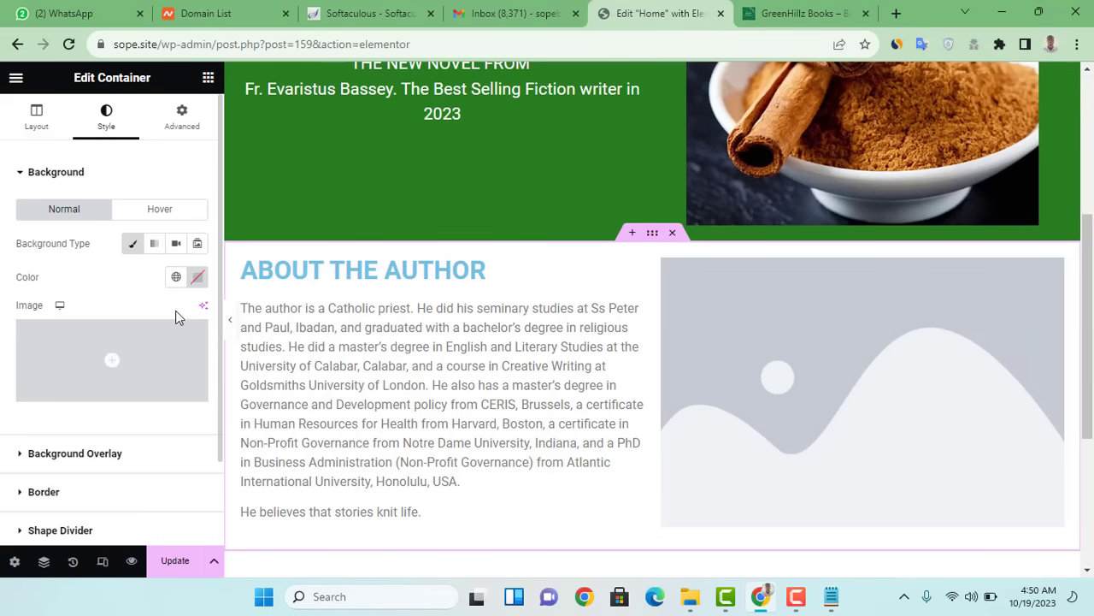
left_click(196, 278)
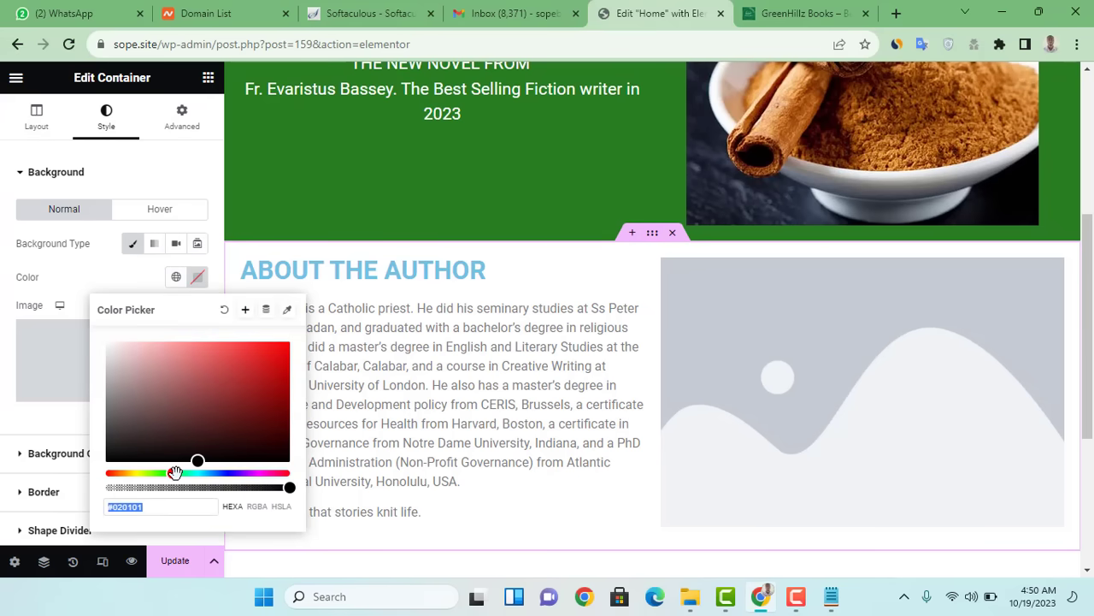
left_click_drag(177, 473, 219, 412)
left_click(464, 416)
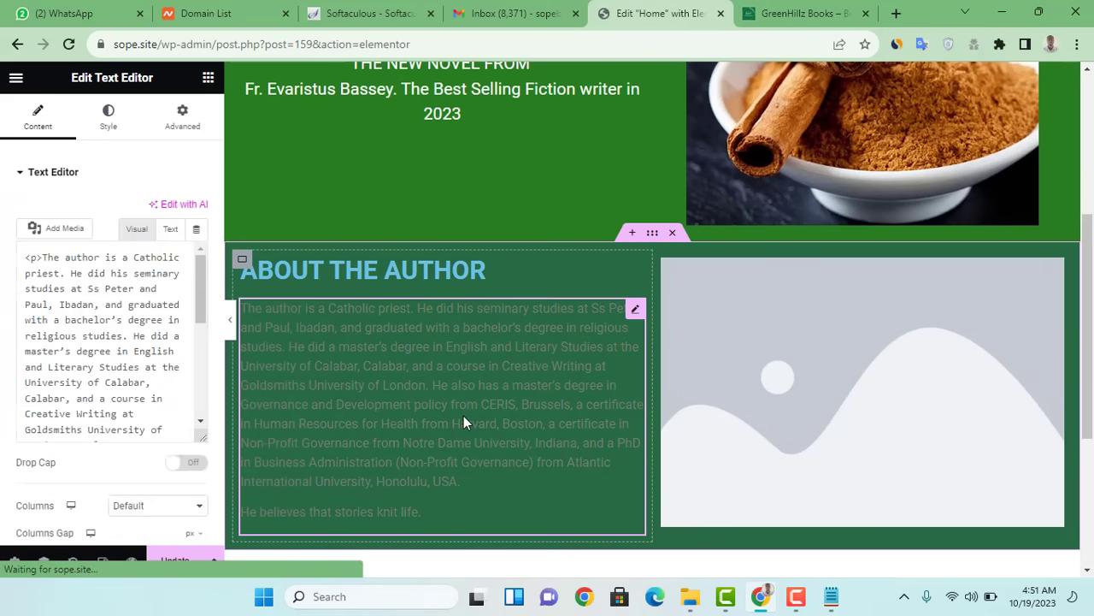
- Set the text color of the "ABOUT THE AUTHOR" heading to white
left_click(445, 262)
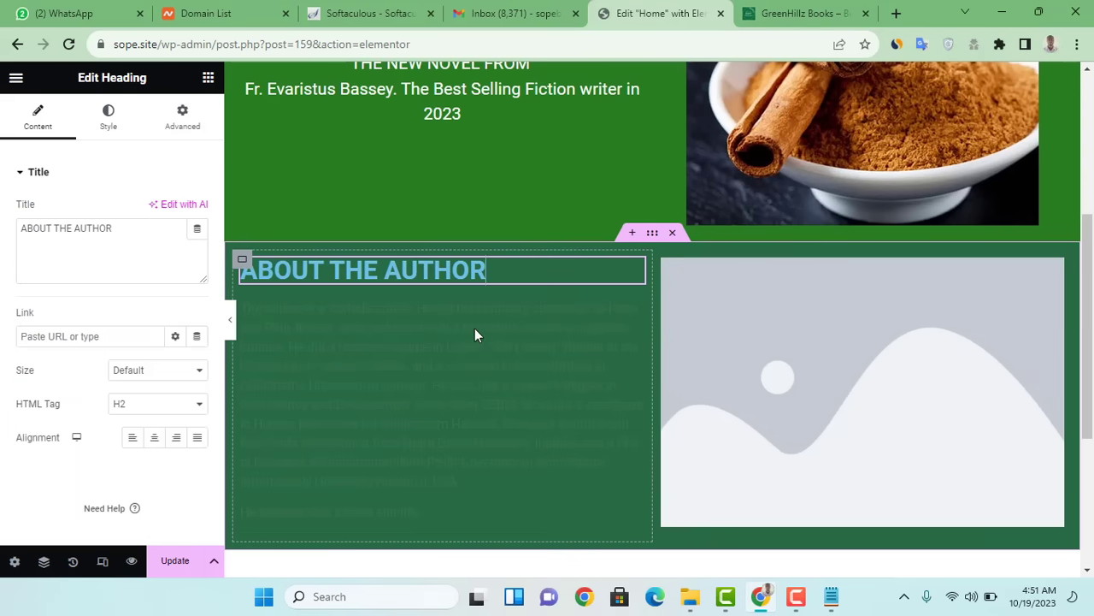
left_click(475, 330)
left_click(451, 268)
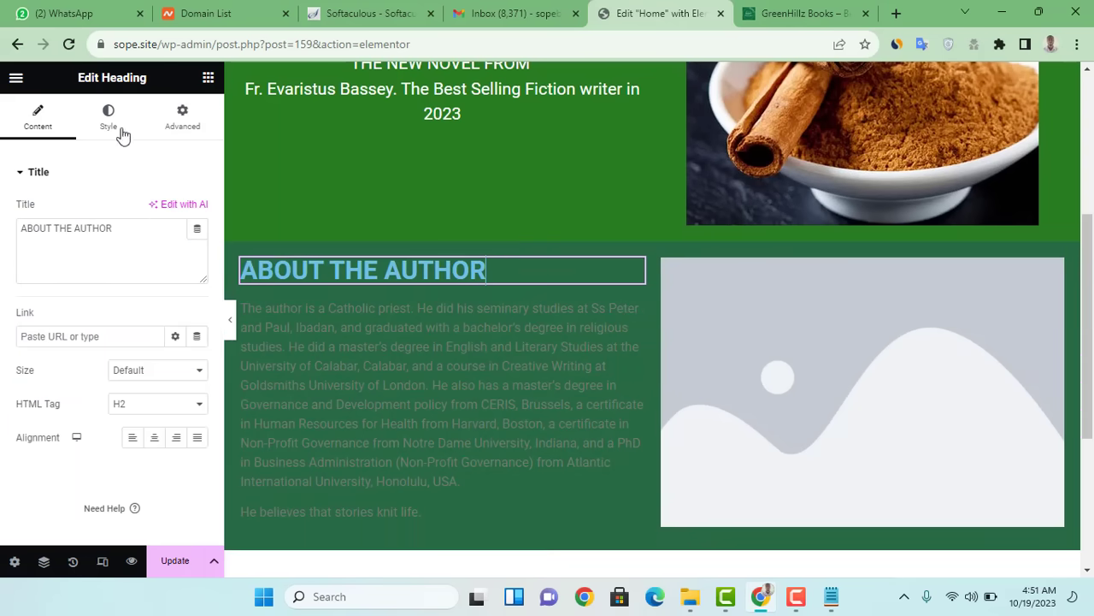
left_click(108, 117)
left_click(197, 209)
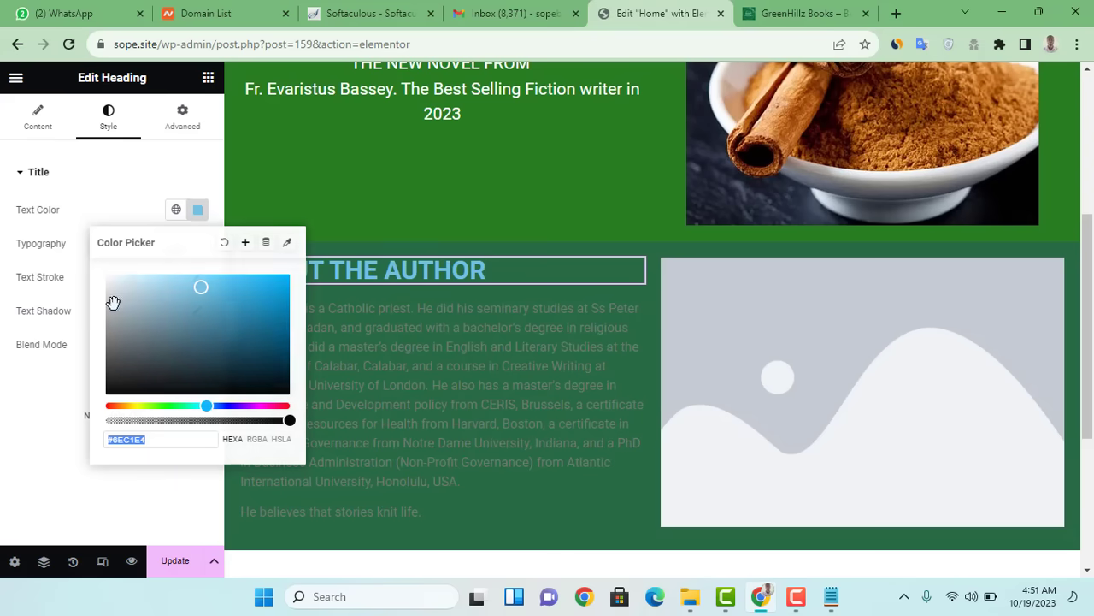
left_click_drag(115, 294, 101, 275)
- Set the text color of the biography paragraphs to white (#FFFFFF)
left_click(415, 366)
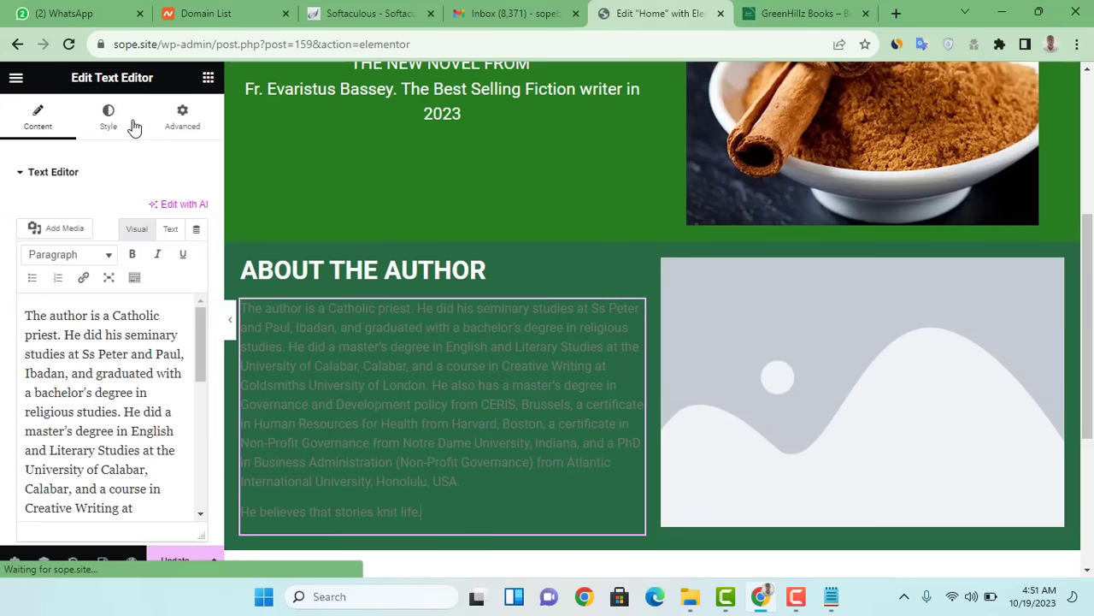
left_click(108, 118)
left_click(198, 243)
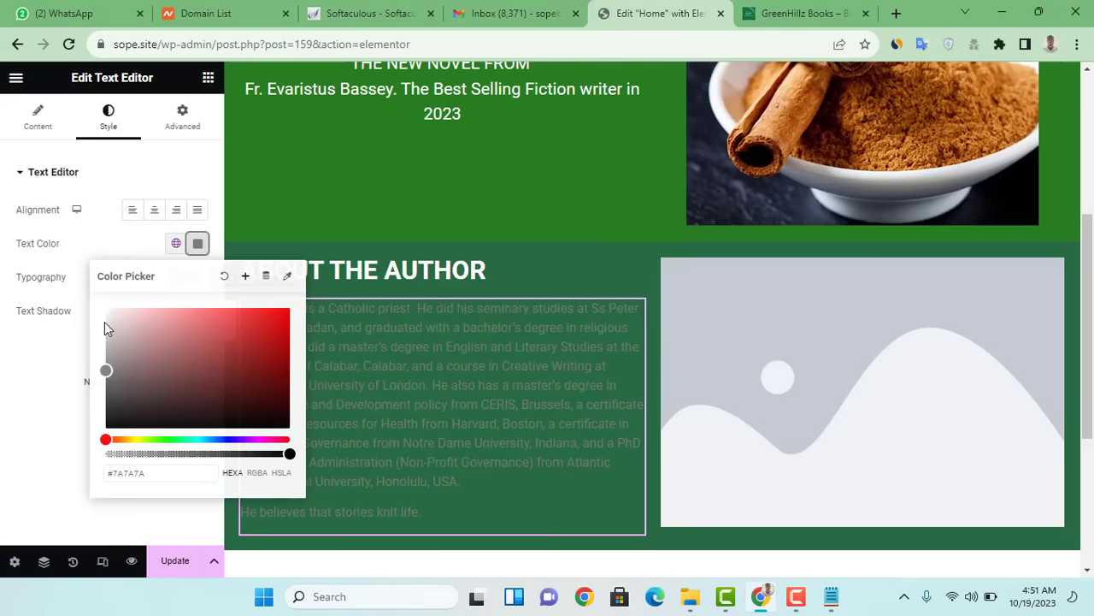
left_click_drag(110, 339, 100, 308)
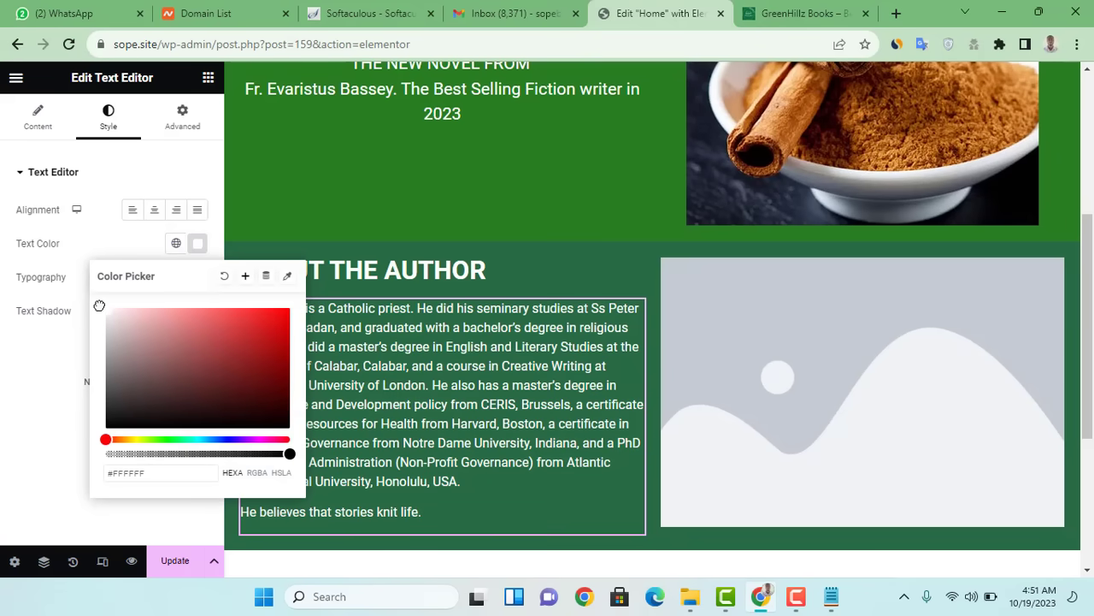
left_click(416, 329)
- Compare the "ABOUT THE AUTHOR" heading with the GreenHillz Books original and set its font size to 47 px
left_click(423, 269)
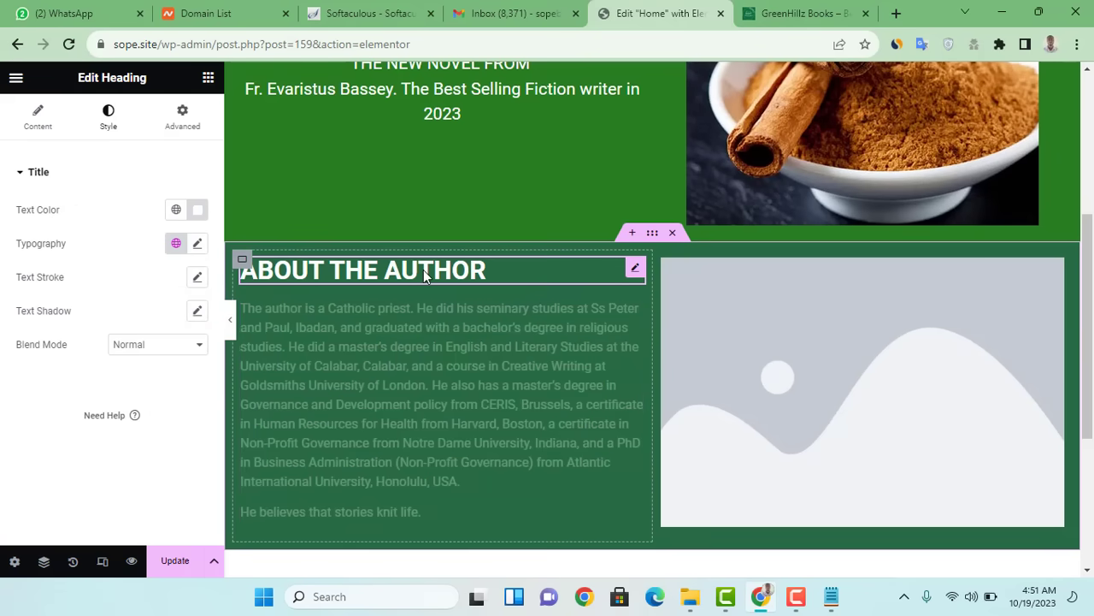
left_click(828, 19)
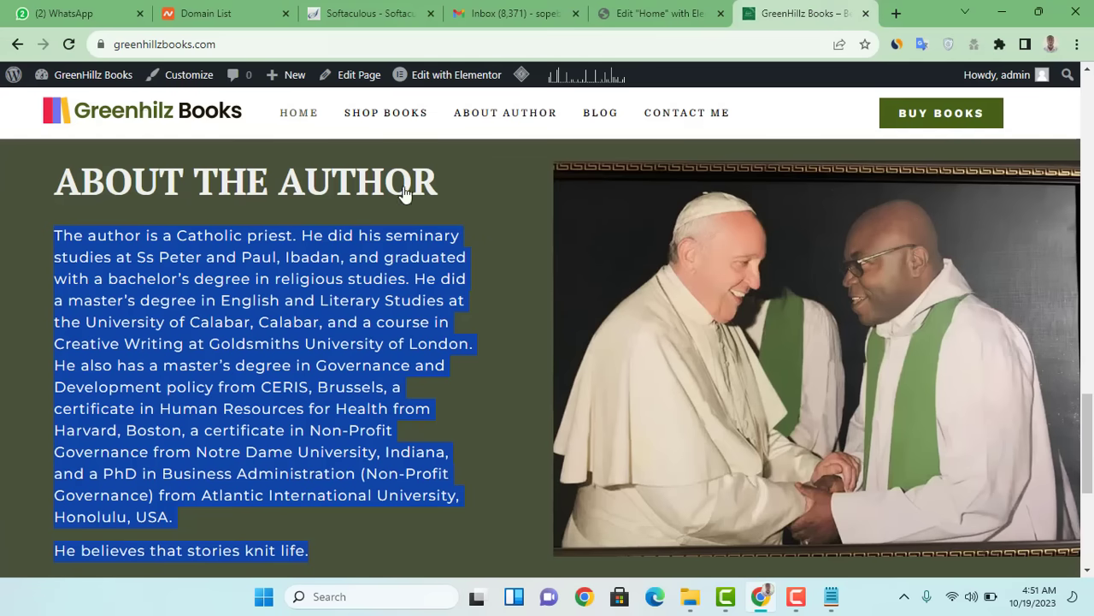
triple_click(436, 185)
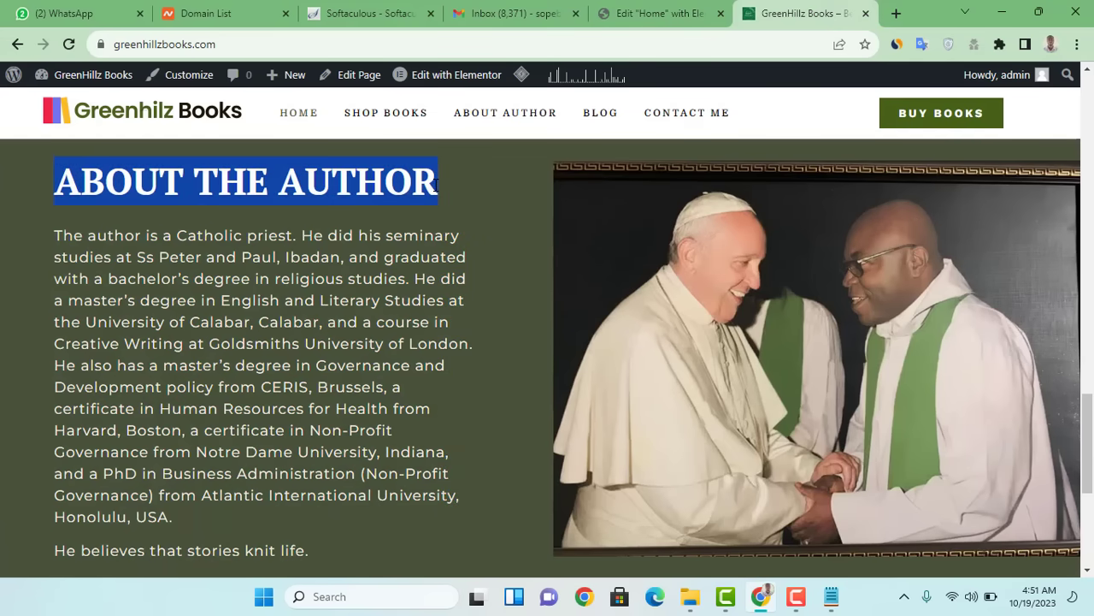
left_click(659, 13)
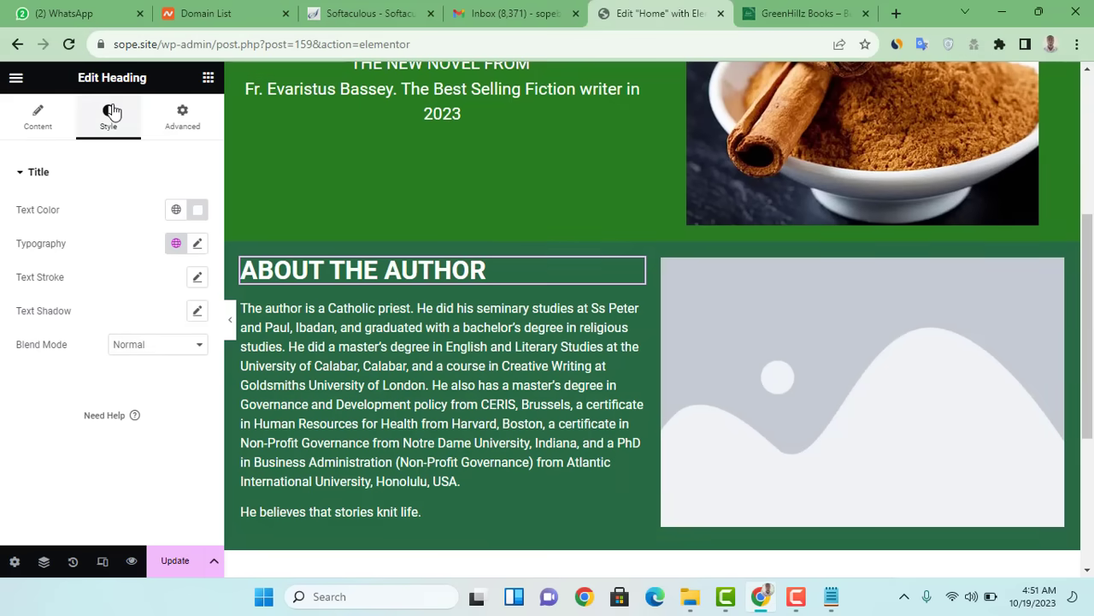
left_click(196, 245)
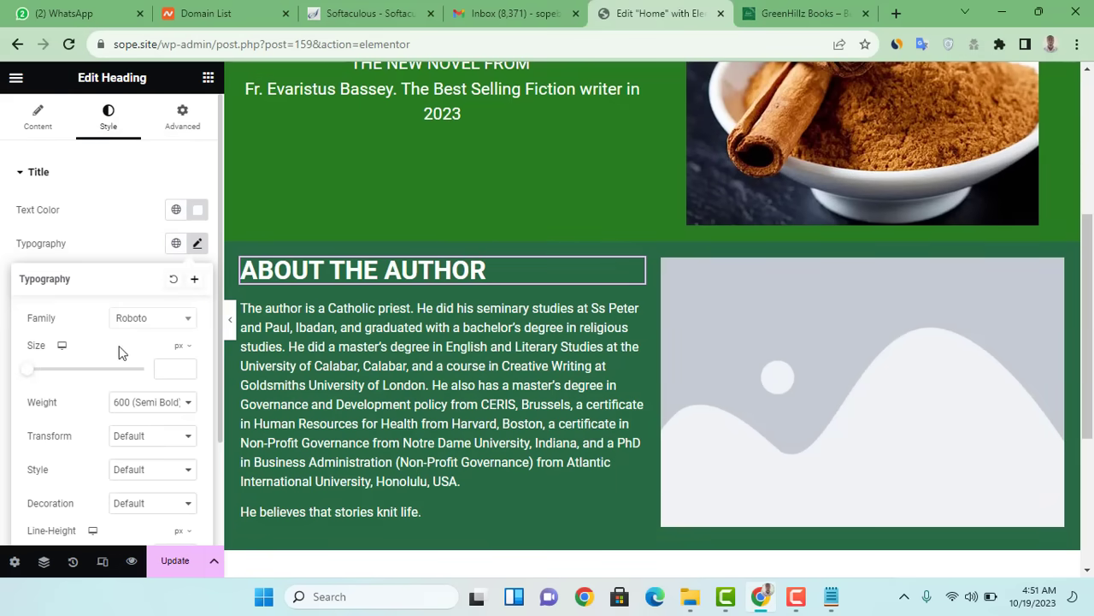
left_click_drag(31, 370, 59, 368)
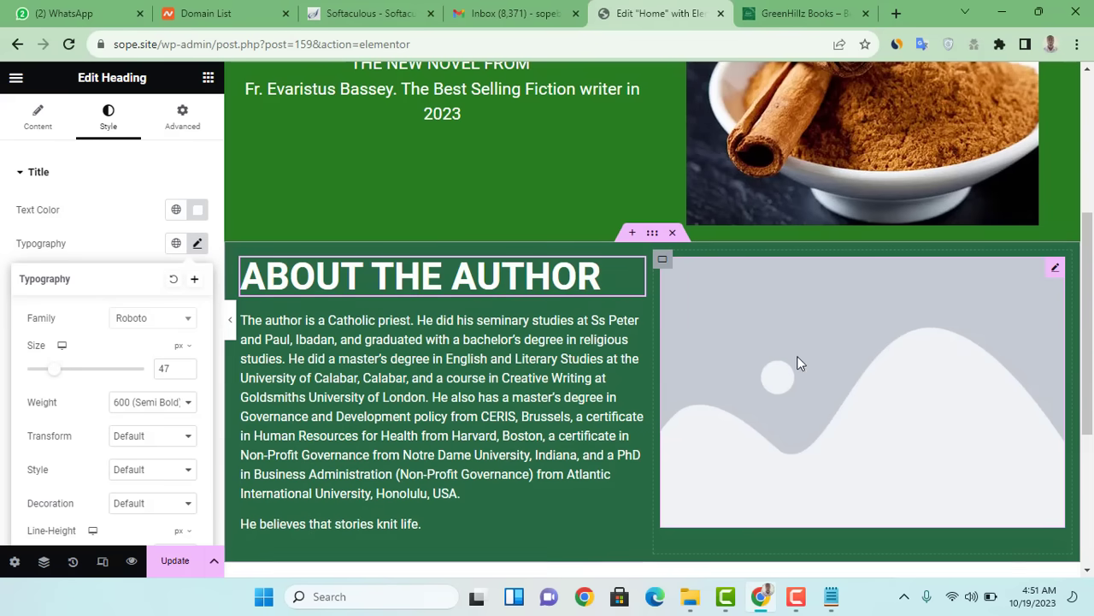
- Upload the author's JPEG photo from the Downloads folder and use it in the Image widget beside the biography
scroll(852, 362, "down", 1)
left_click(863, 323)
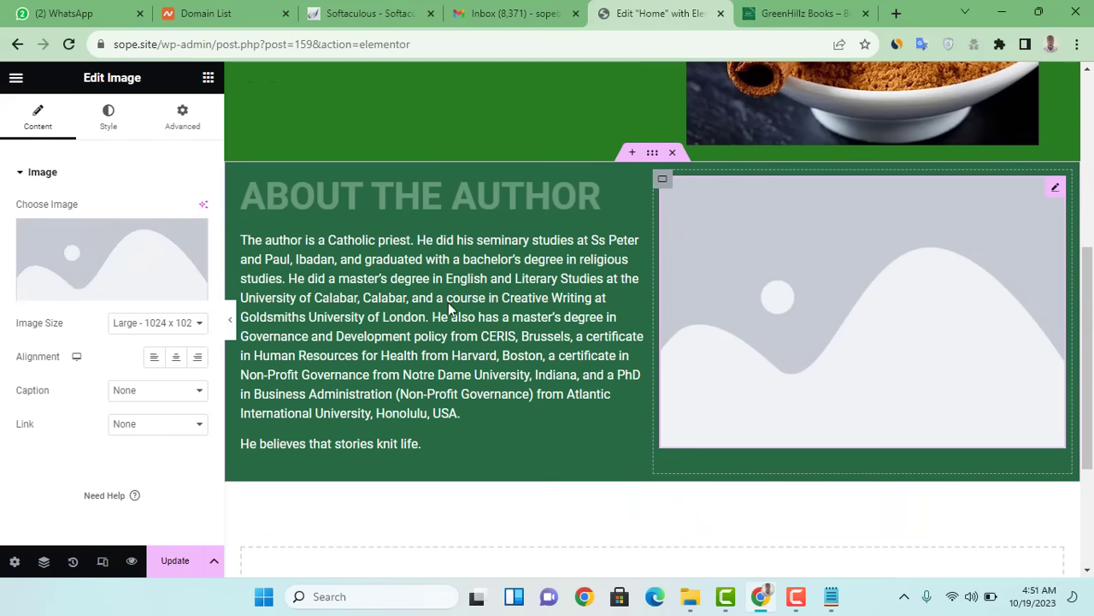
left_click(137, 264)
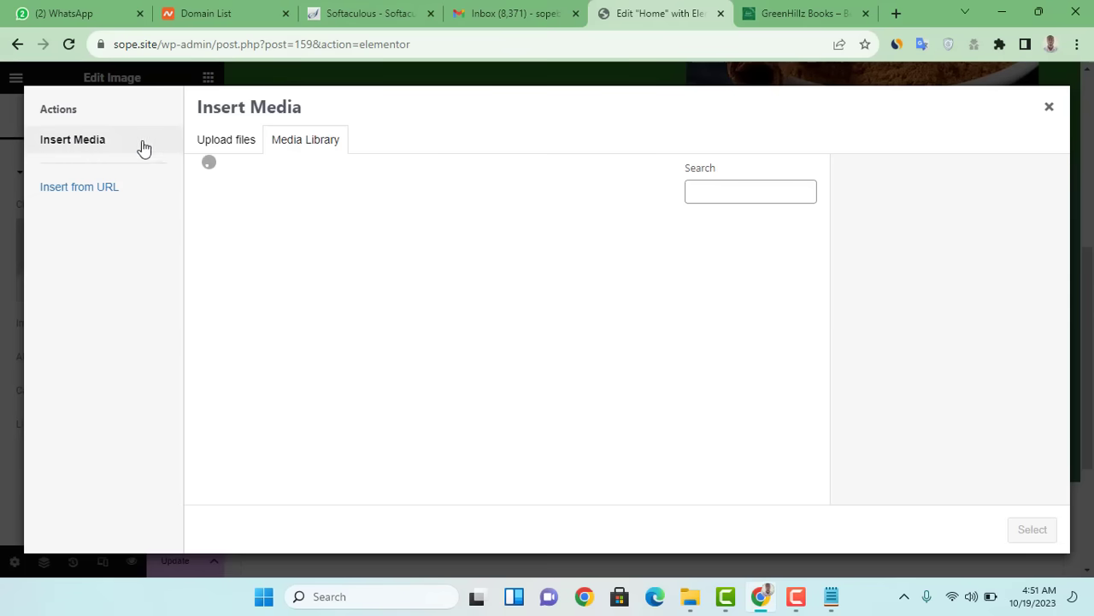
left_click(215, 151)
left_click(604, 353)
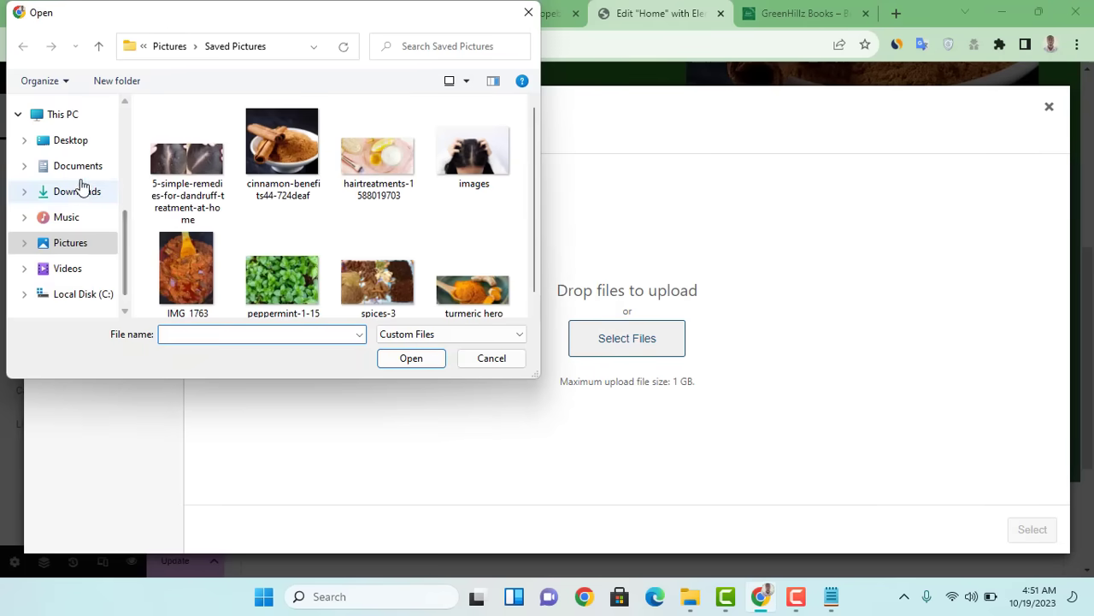
left_click(84, 193)
scroll(267, 209, "down", 1)
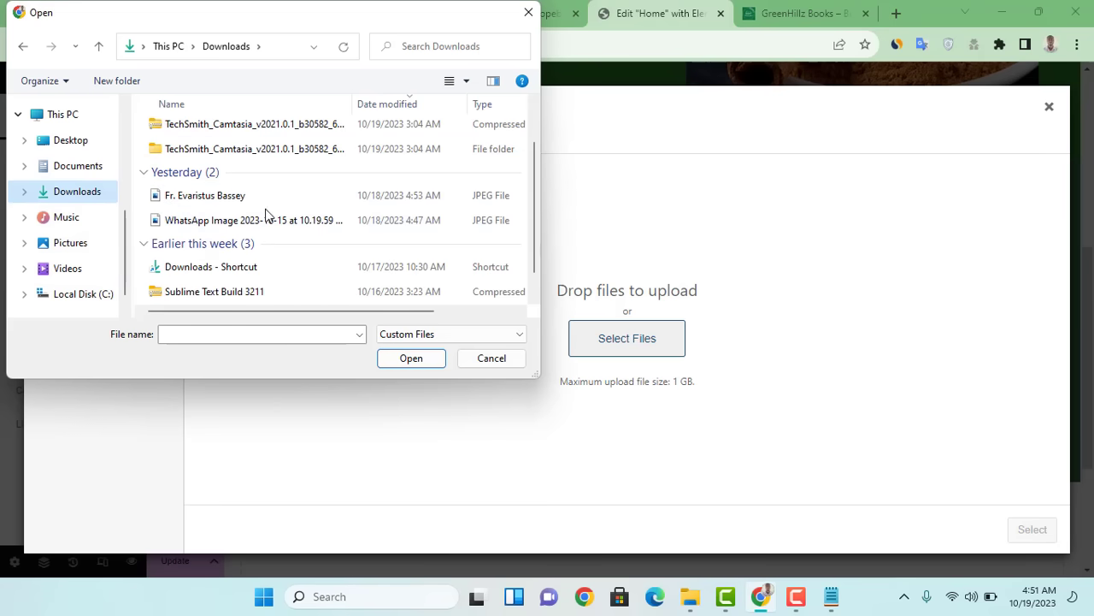
double_click(220, 196)
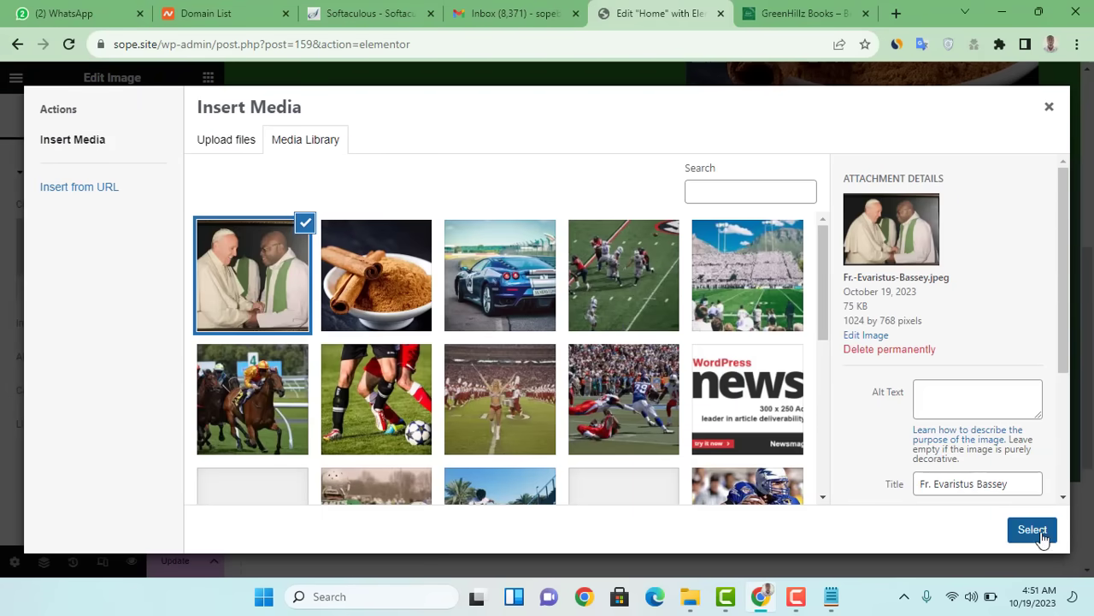
left_click(1035, 531)
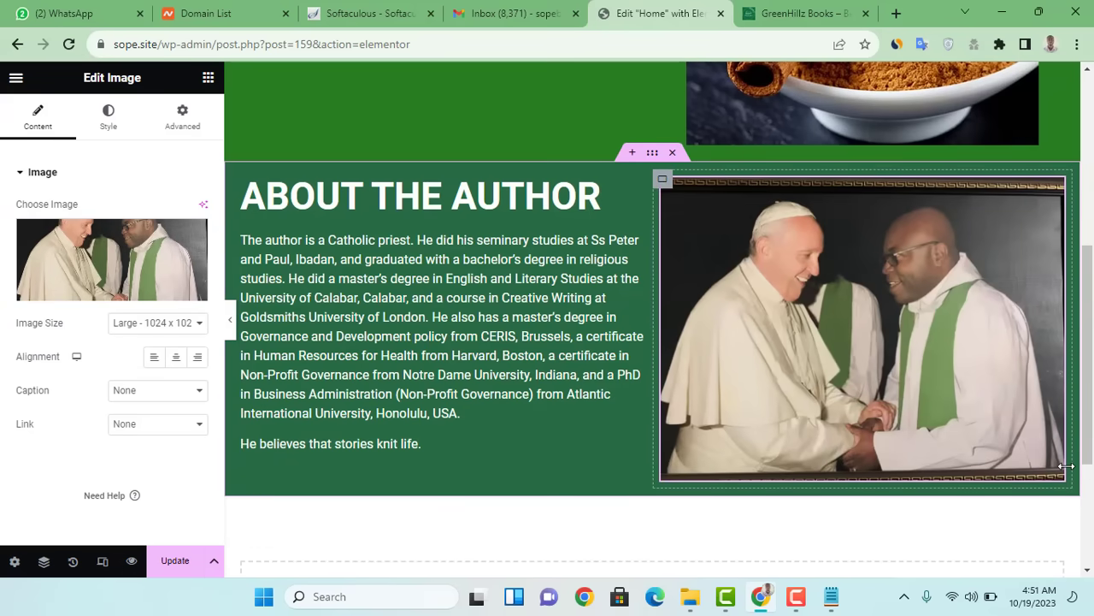
- Review the GreenHillz Books home page and its About Author page down to the footer
scroll(1060, 427, "up", 5)
left_click(788, 14)
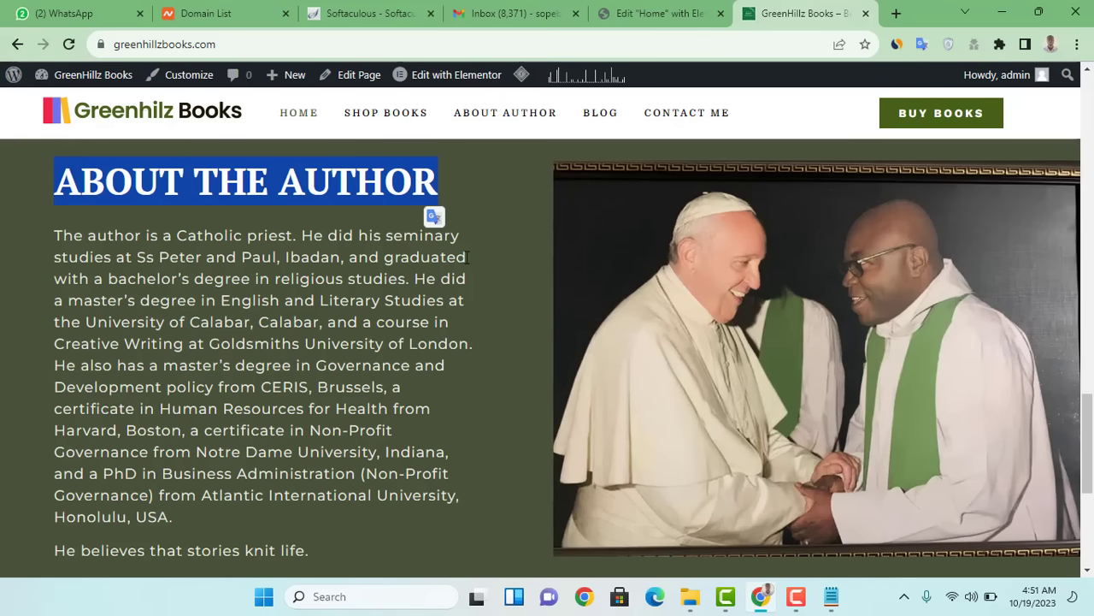
scroll(510, 266, "up", 15)
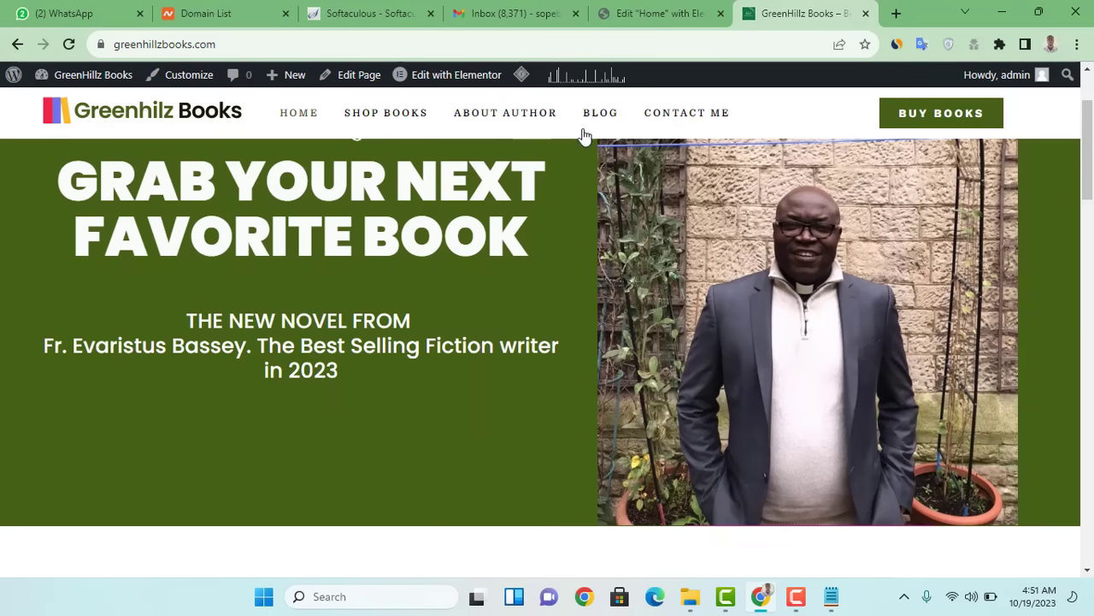
left_click(533, 114)
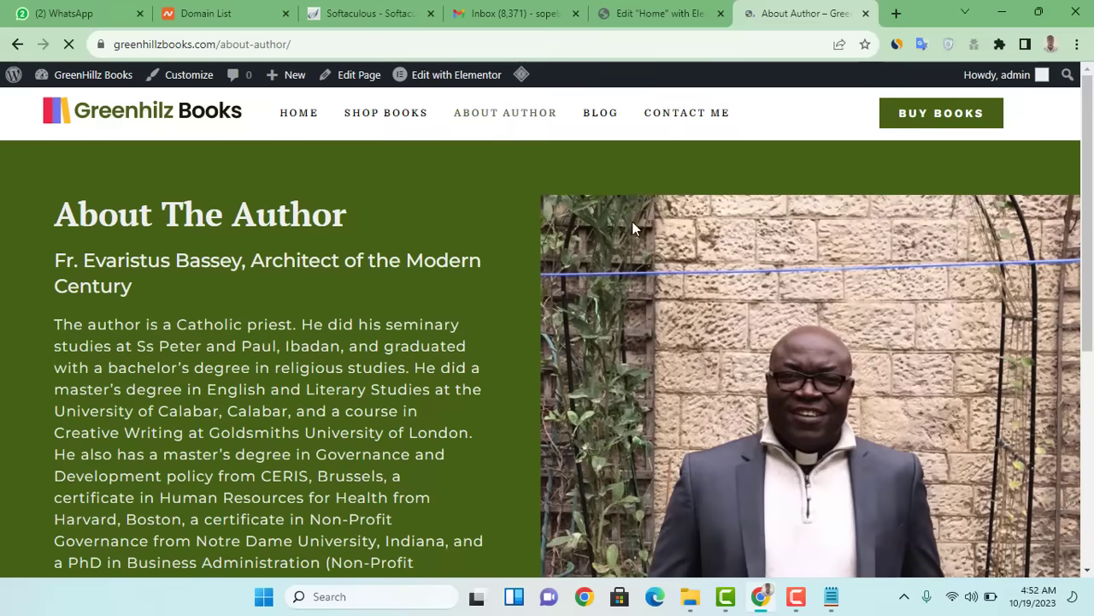
scroll(632, 225, "down", 5)
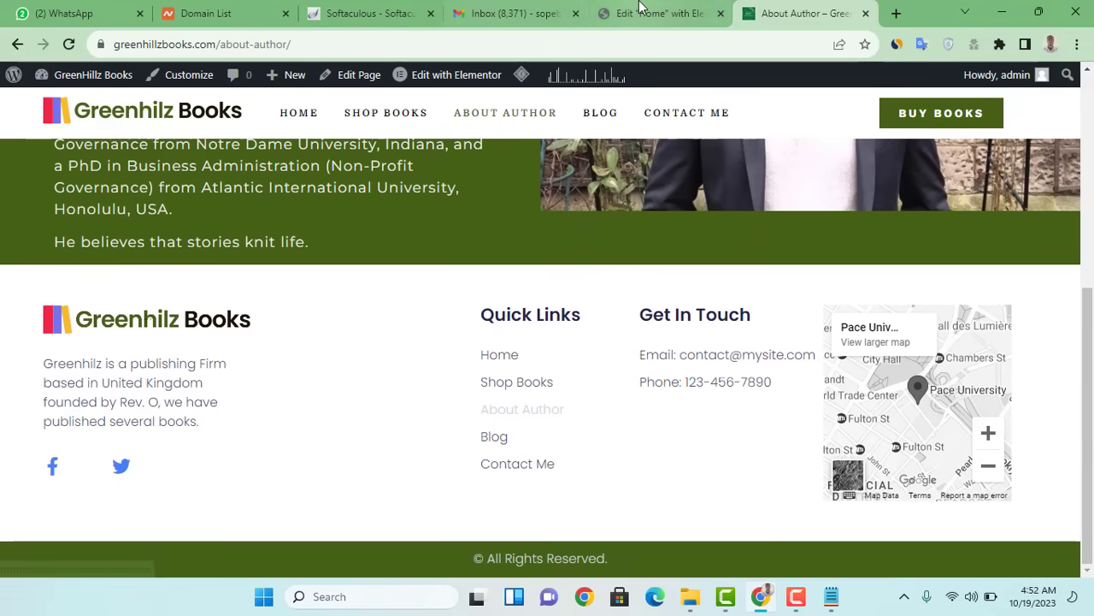
- Return to the Home page editor and add a Google Maps widget below the author's photo
left_click(657, 14)
scroll(383, 386, "down", 6)
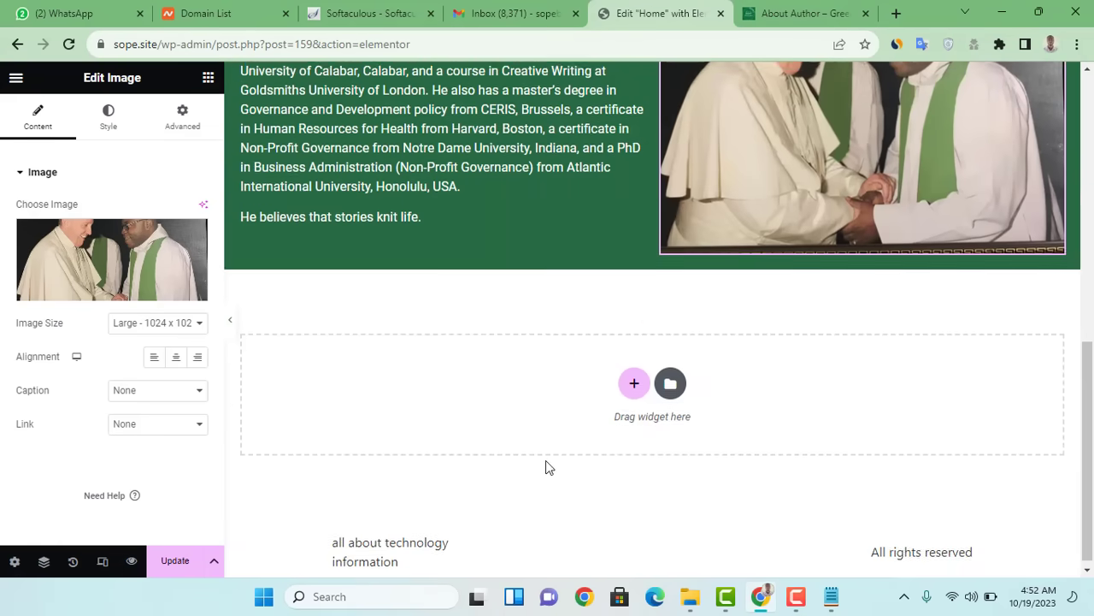
left_click(633, 378)
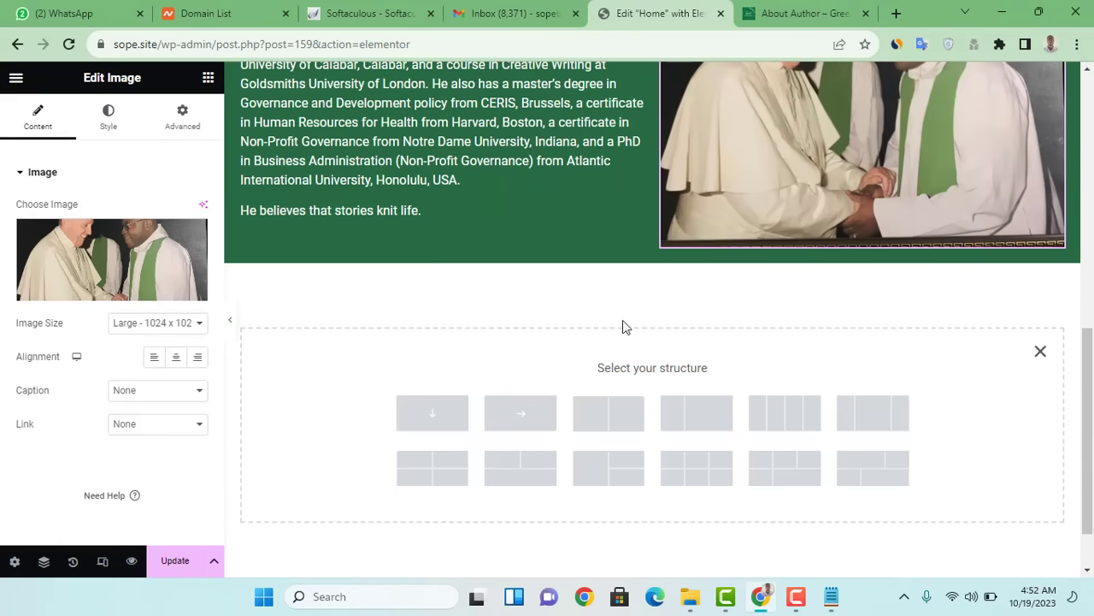
left_click(615, 368)
left_click(208, 78)
scroll(129, 410, "down", 5)
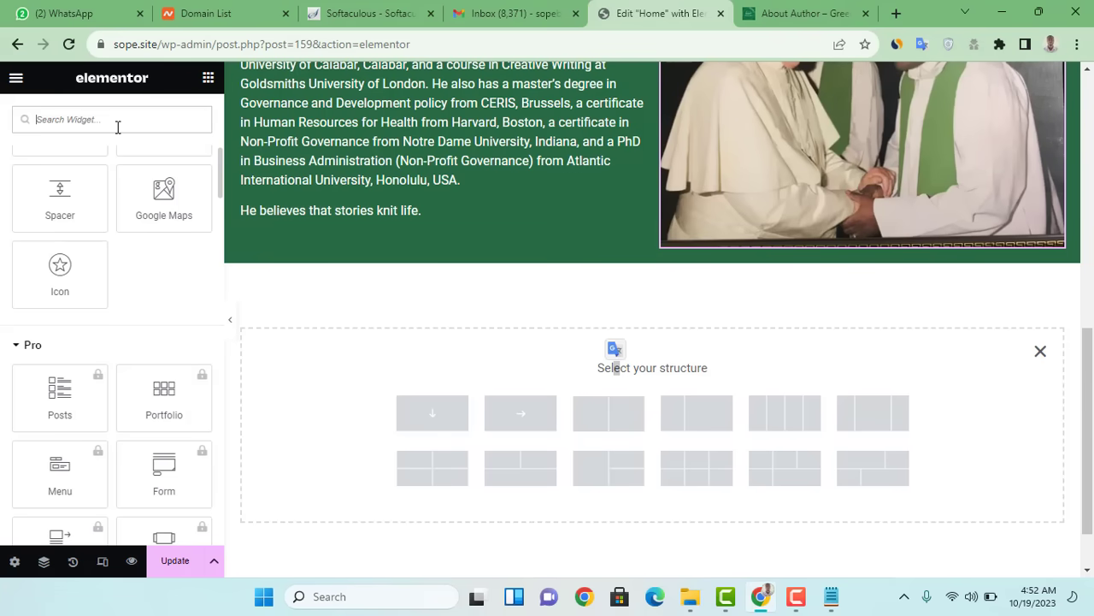
type("map")
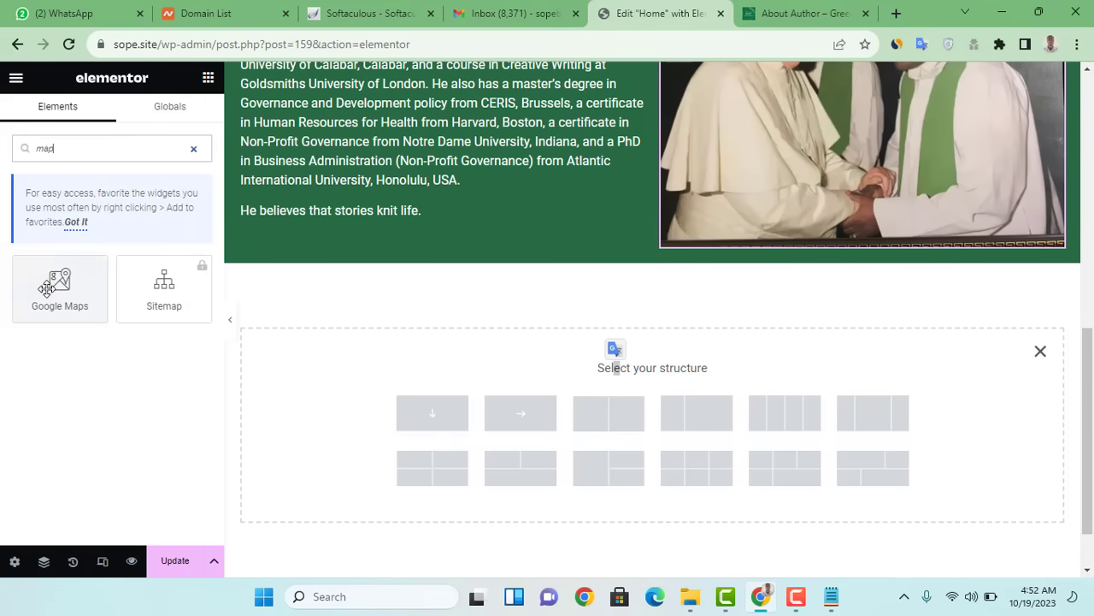
left_click_drag(54, 299, 750, 253)
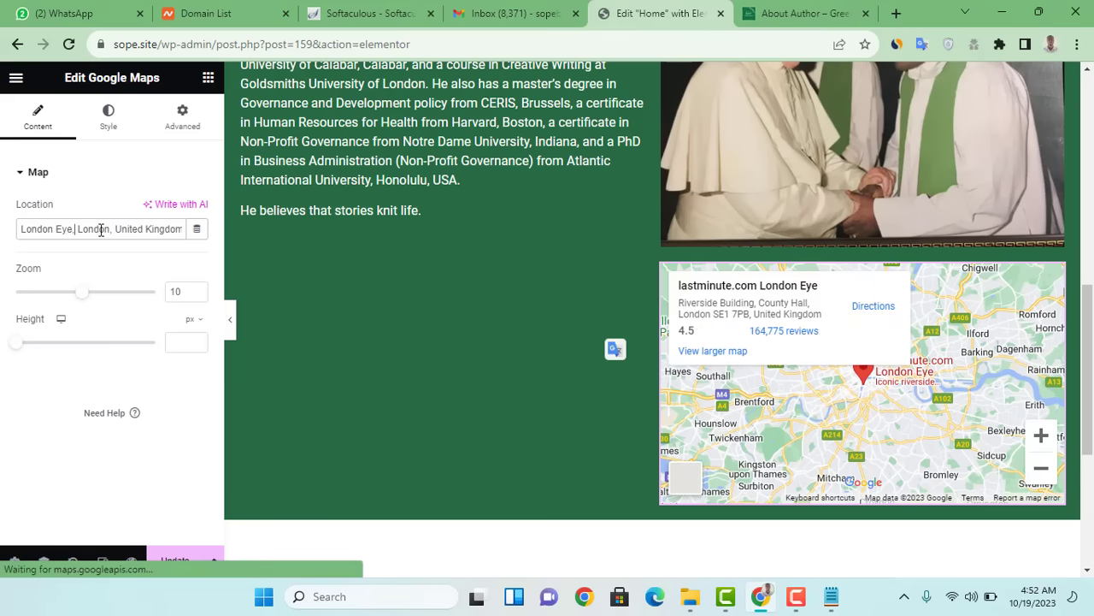
- Set the map's location to "badariya, birnin kebbi, kebbi state, nigeria"
type(",")
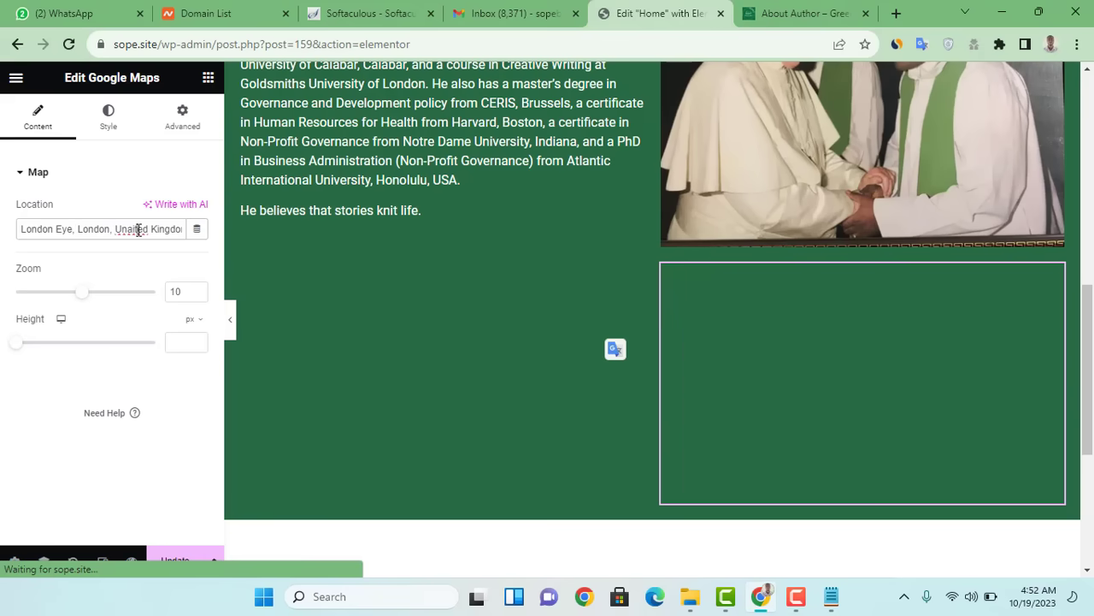
triple_click(138, 229)
type("ba")
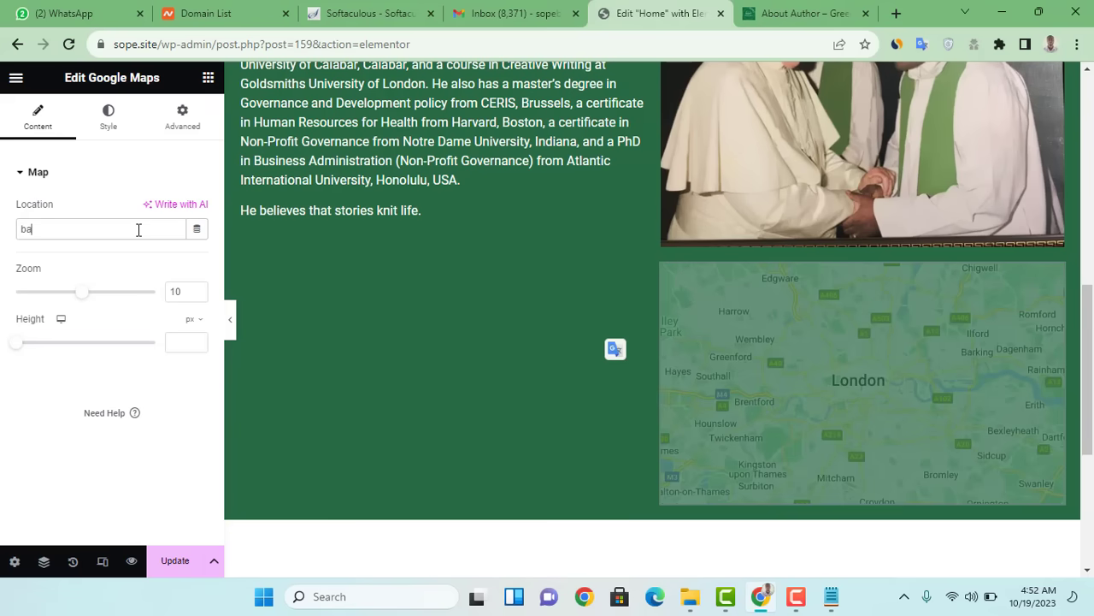
type("dariya,")
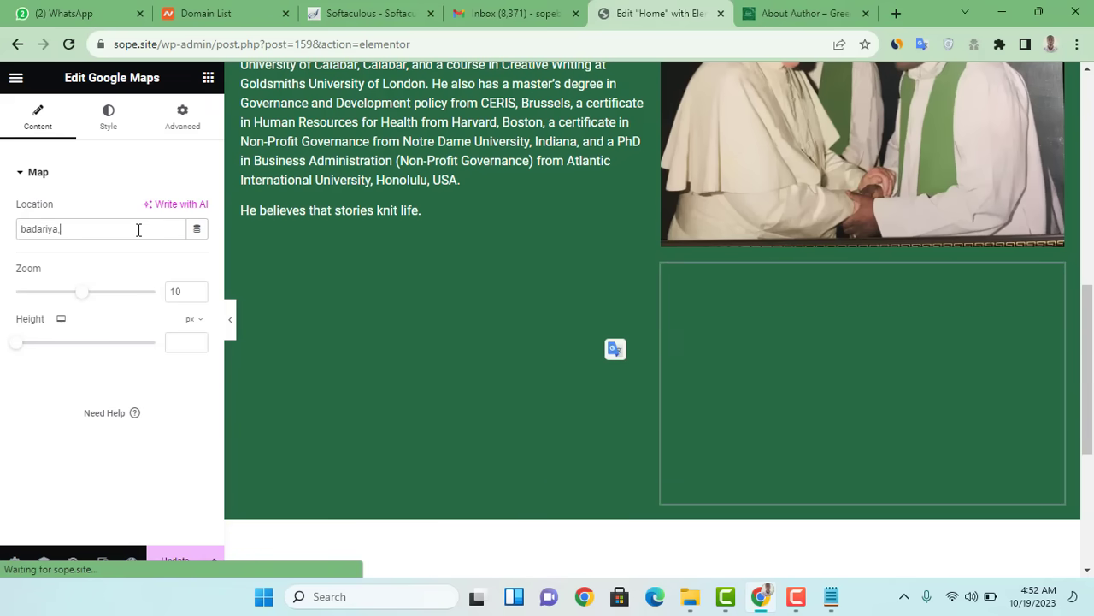
type(" birni")
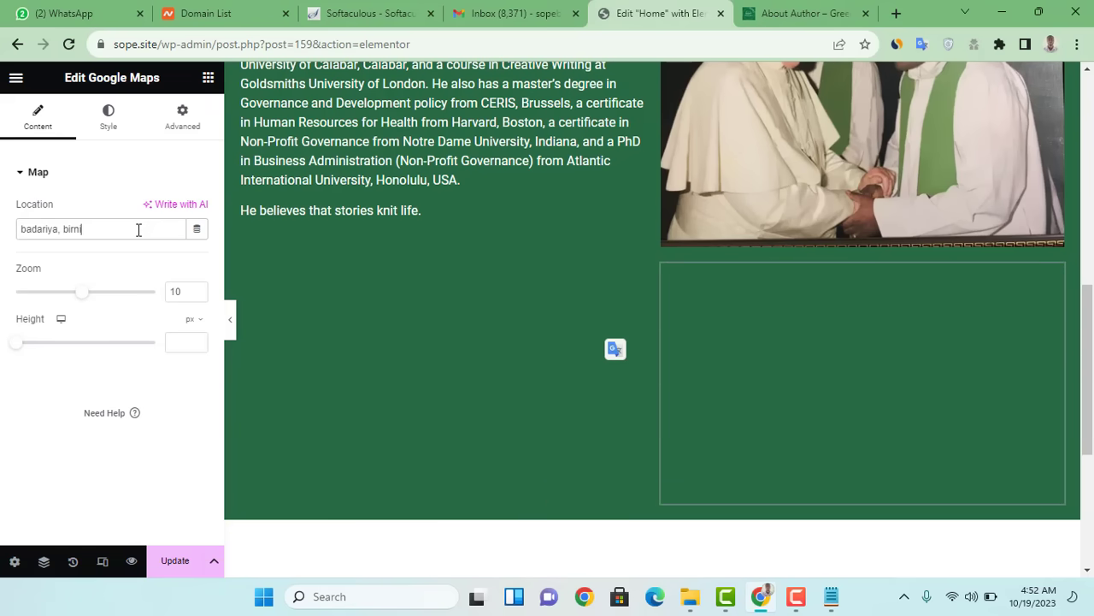
type("n kebbi, ke")
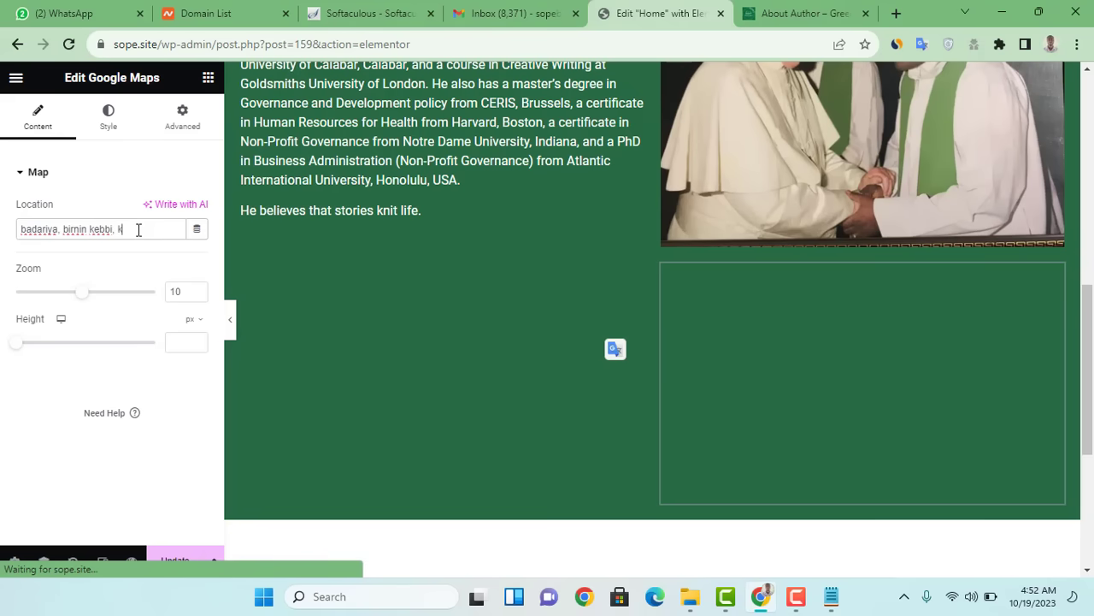
type("bbi state, ")
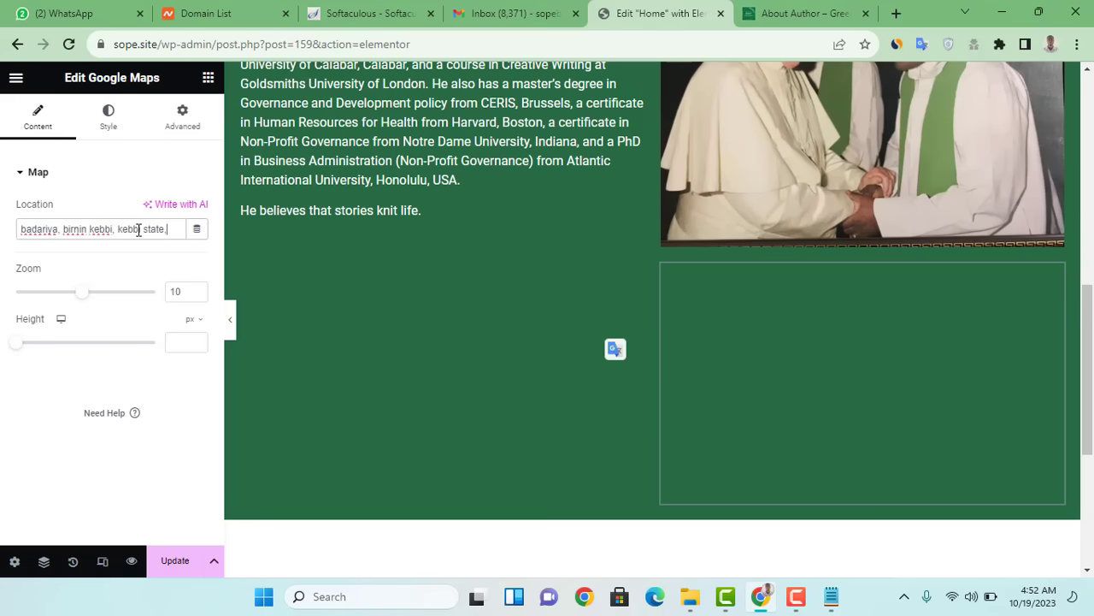
type("nigeria")
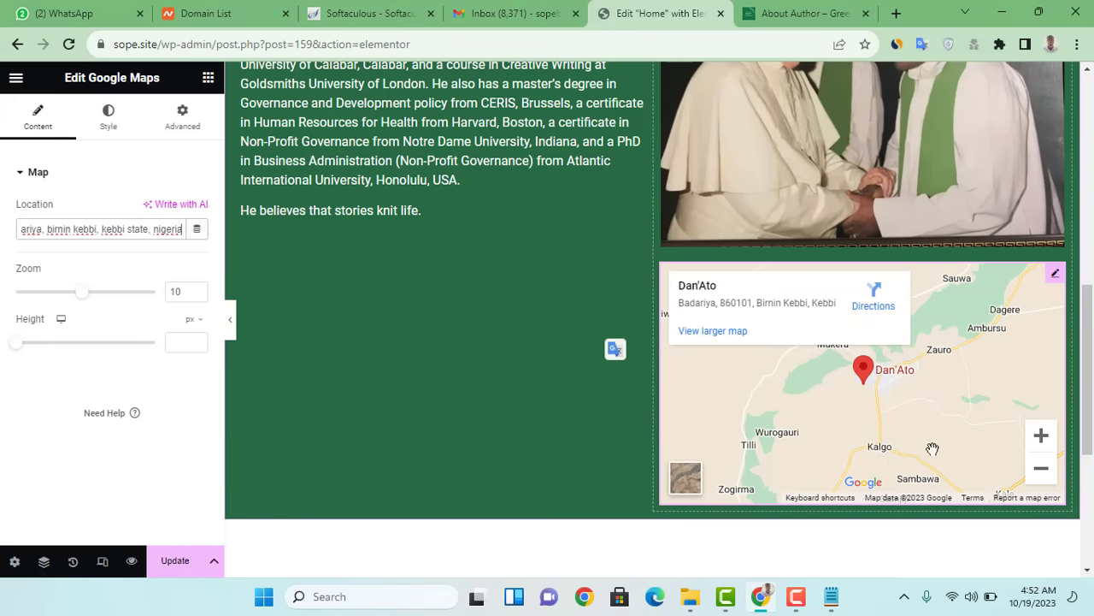
scroll(870, 432, "up", 1)
scroll(870, 433, "down", 1)
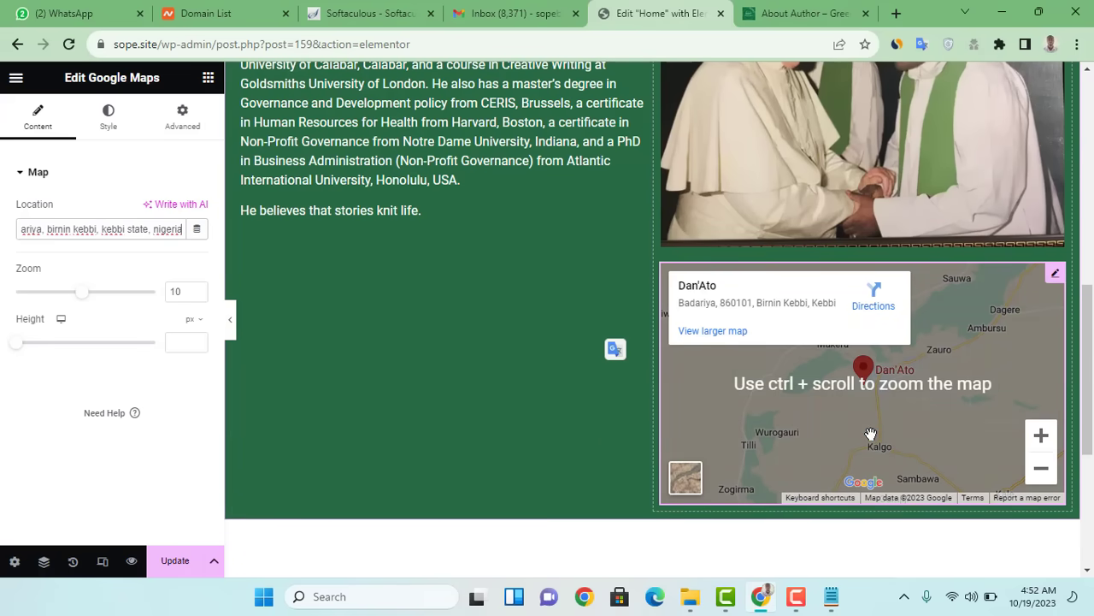
- Check the GreenHillz Books footer layout and add a container with four equal columns below the author section
left_click(795, 14)
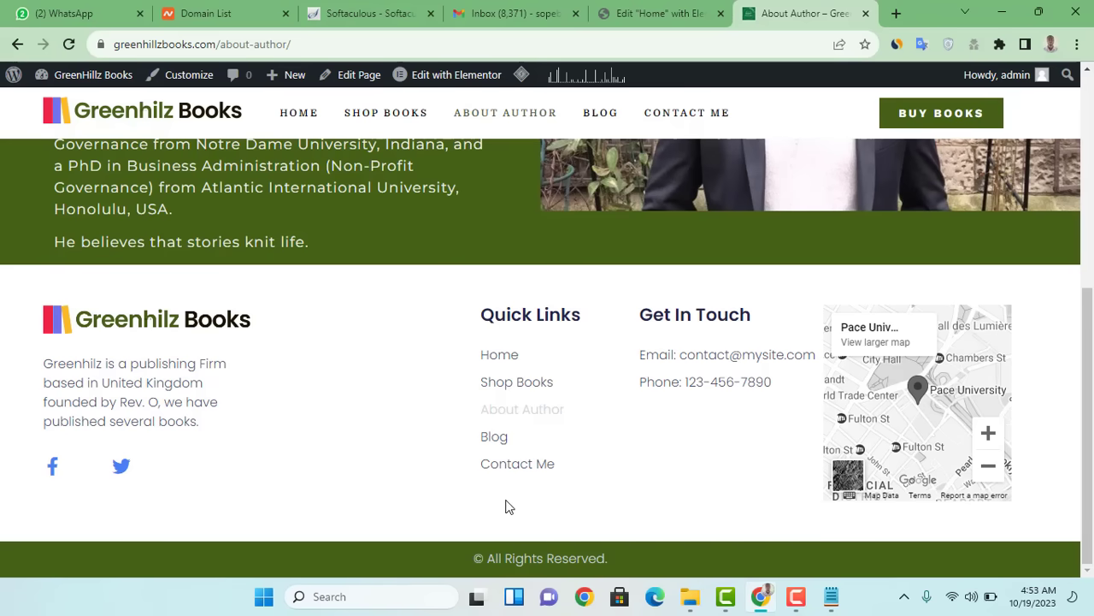
left_click(662, 14)
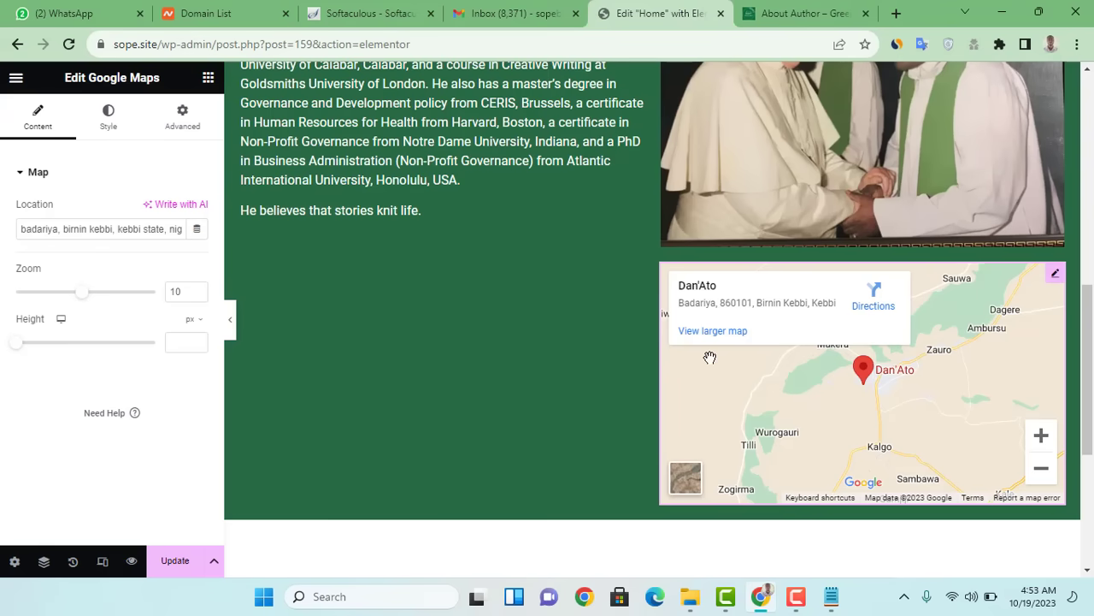
scroll(710, 358, "down", 3)
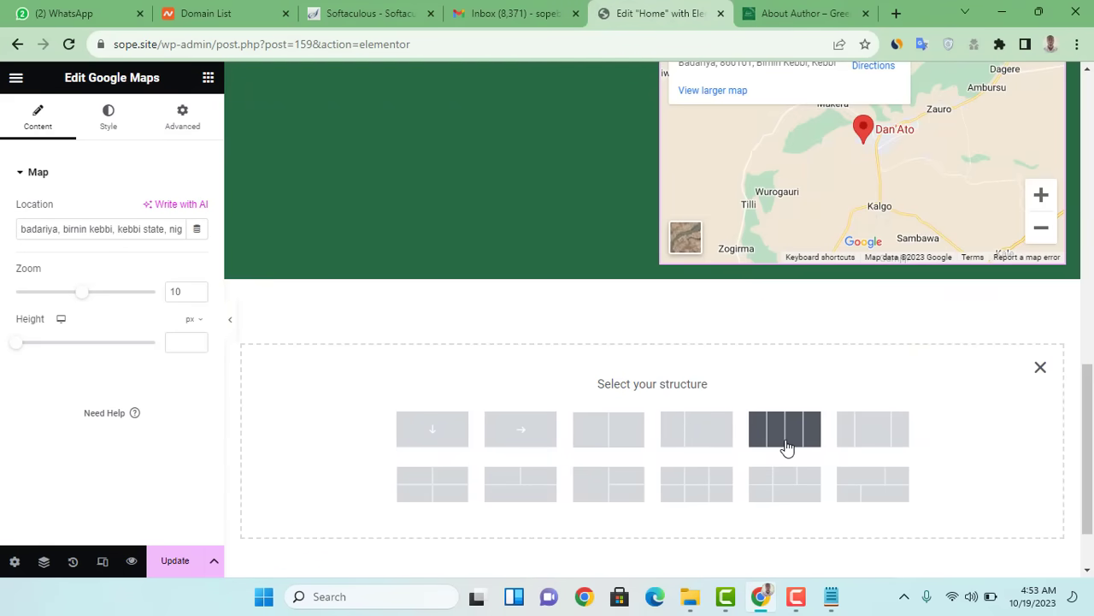
left_click(785, 429)
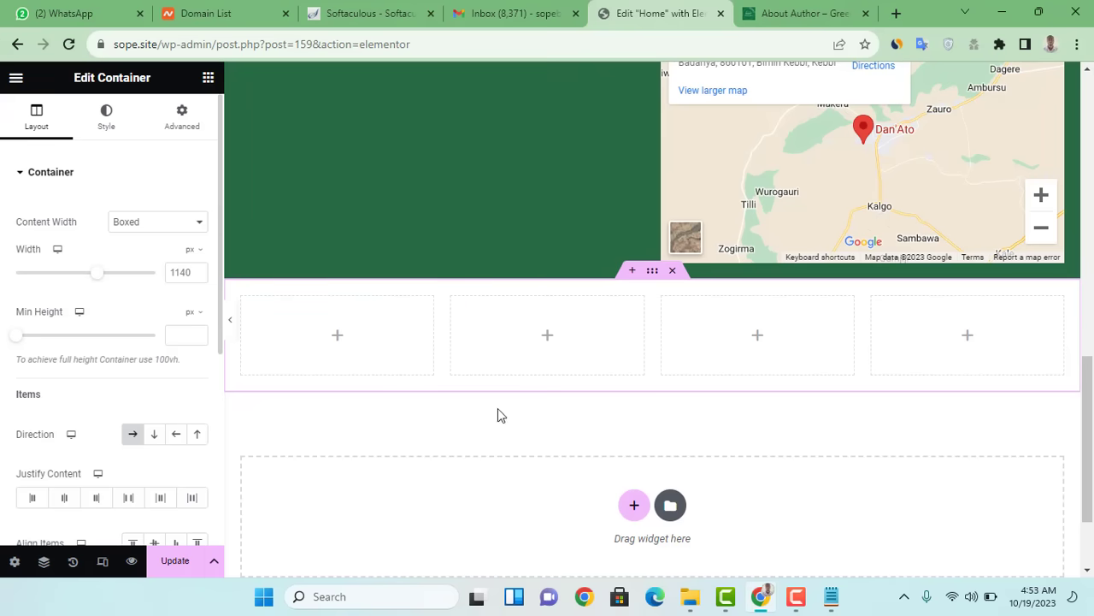
- Place an Image widget in each of the first two columns of the new container
left_click(216, 80)
scroll(119, 377, "down", 1)
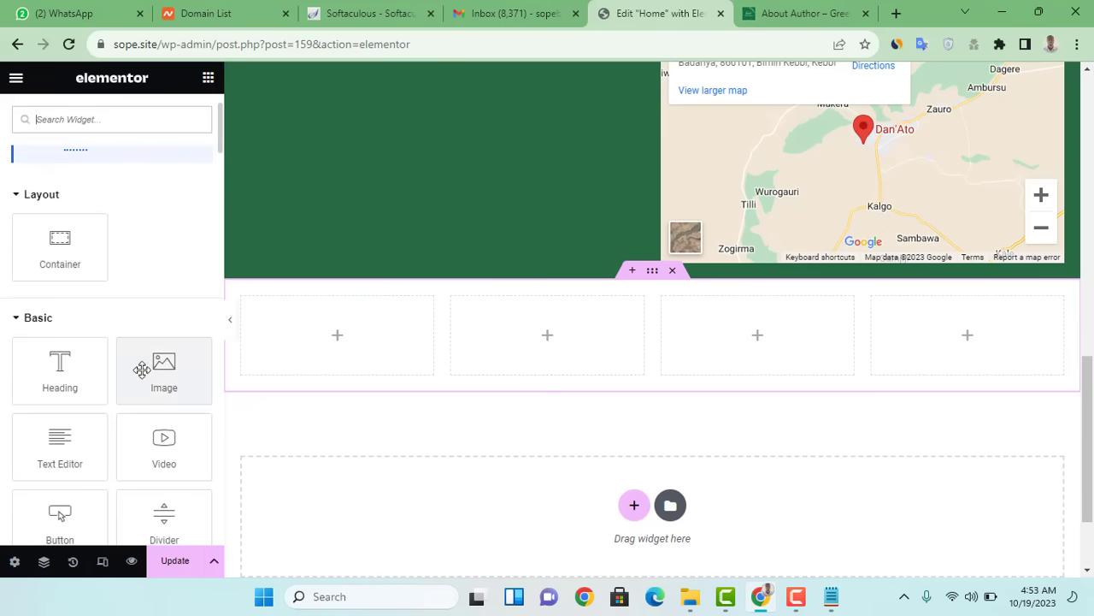
left_click_drag(162, 364, 342, 328)
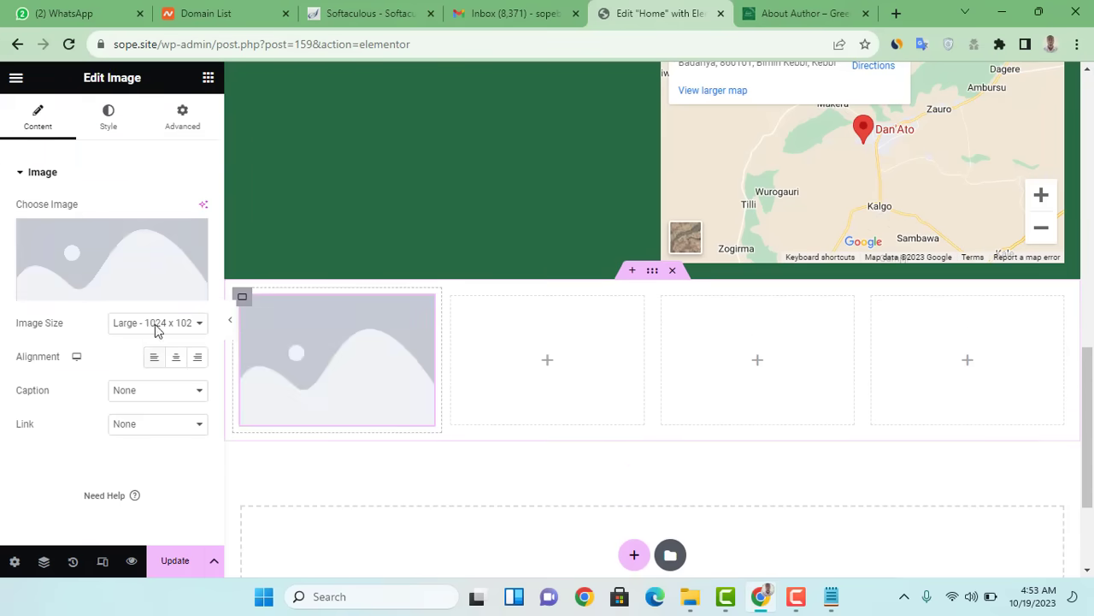
left_click(208, 79)
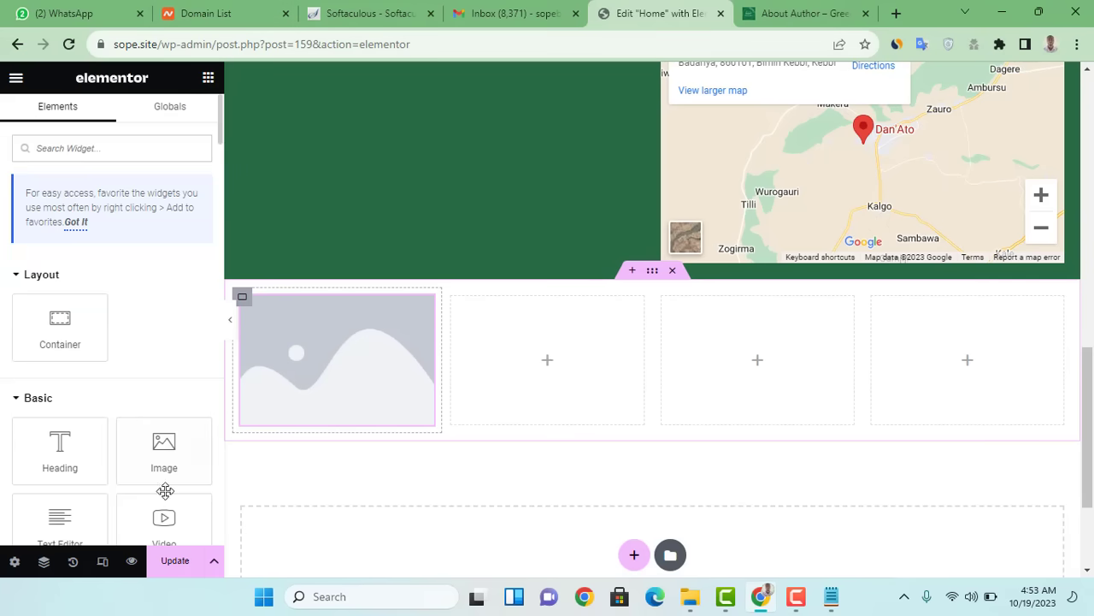
left_click_drag(163, 464, 479, 384)
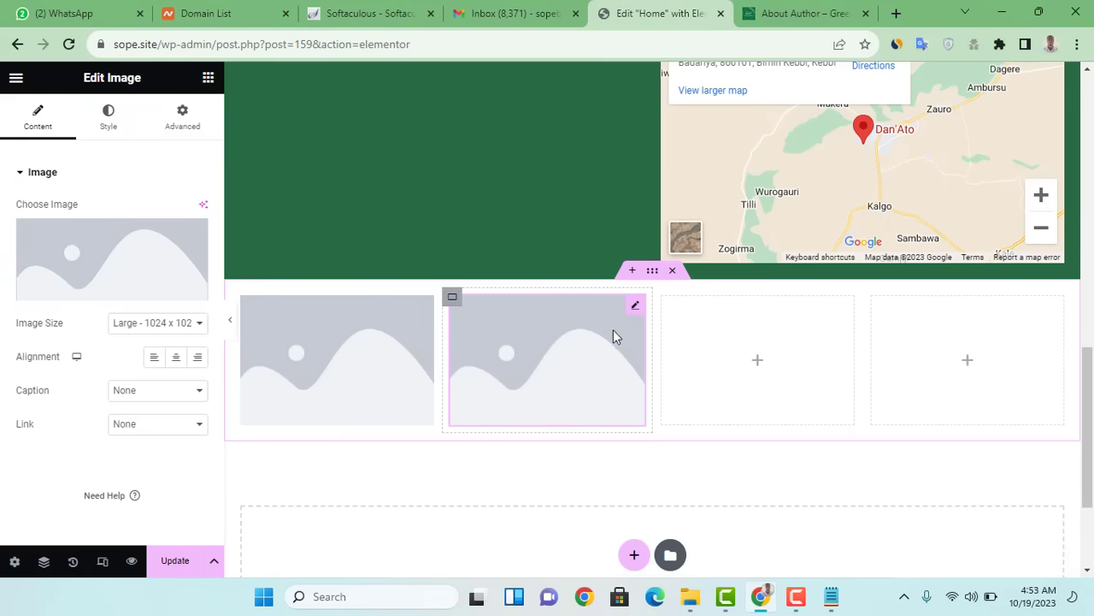
- Fill the third and fourth columns with duplicates of the Image widget
right_click(630, 308)
left_click(667, 283)
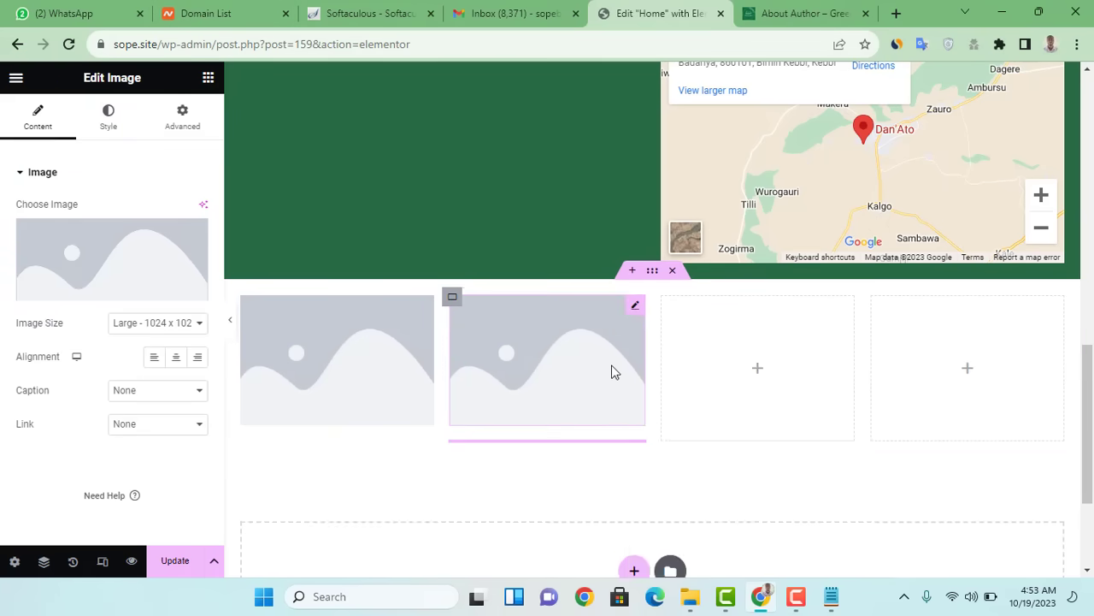
left_click_drag(680, 393, 760, 396)
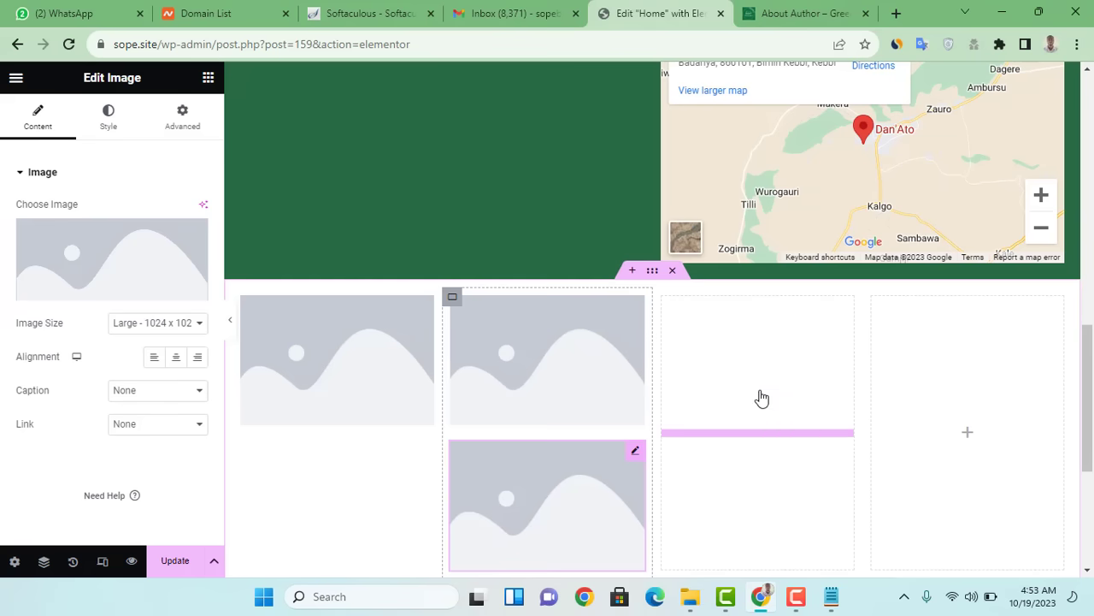
right_click(844, 314)
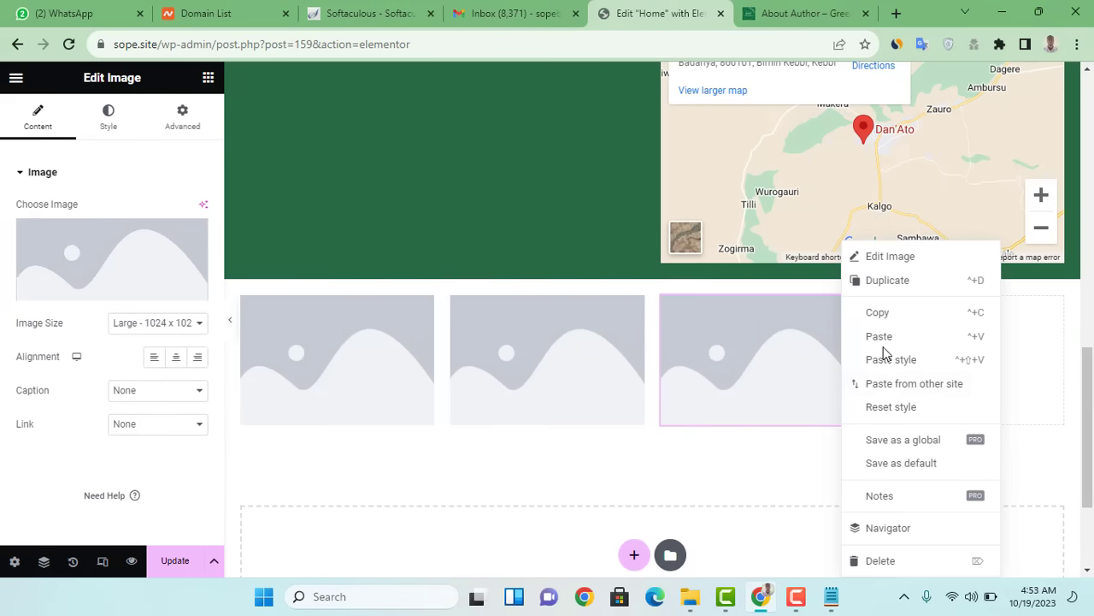
left_click(885, 285)
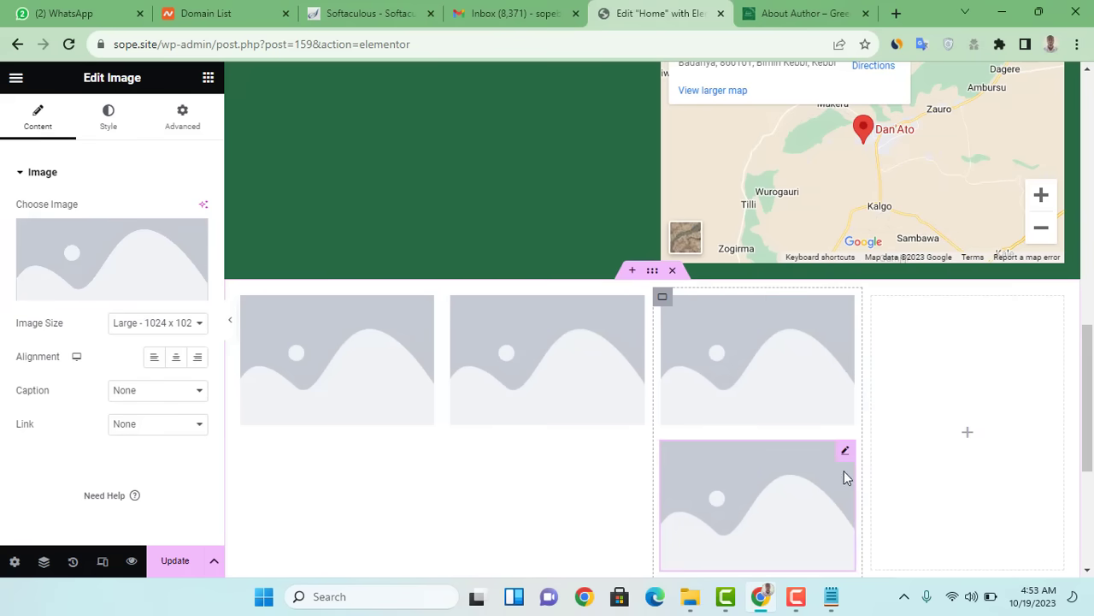
left_click_drag(845, 452, 967, 427)
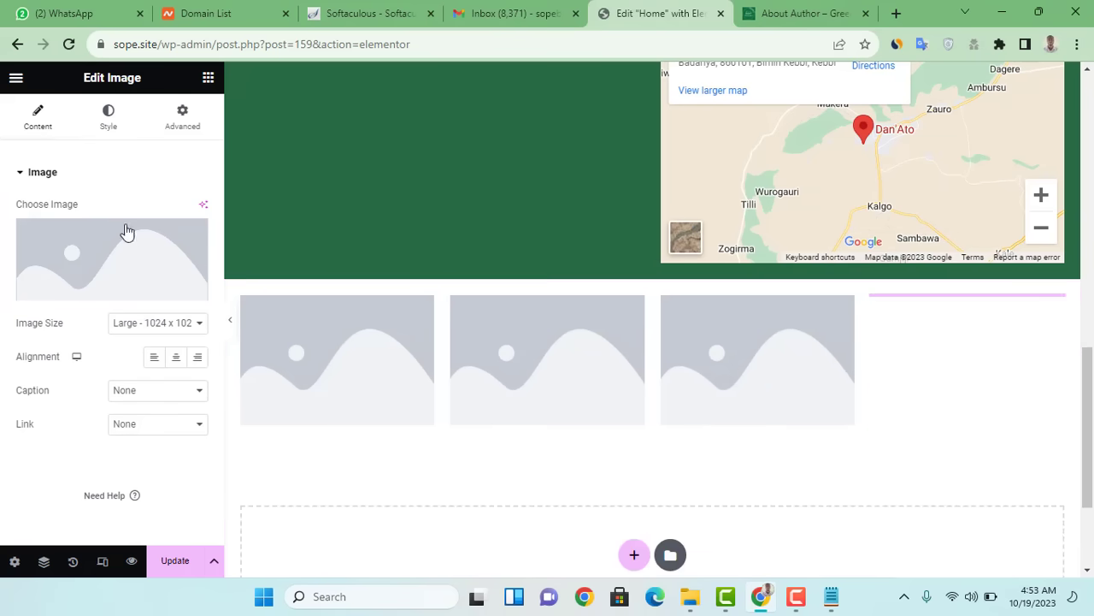
- Add a Heading widget below the first column's image and place a duplicate of it below the second column's image
left_click(208, 78)
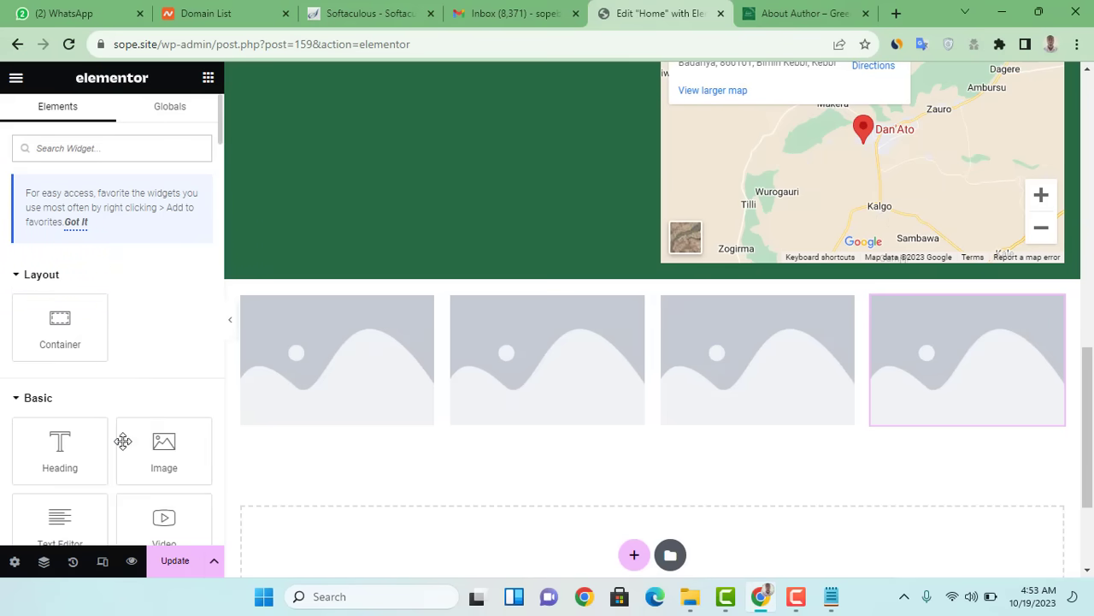
left_click_drag(85, 449, 344, 429)
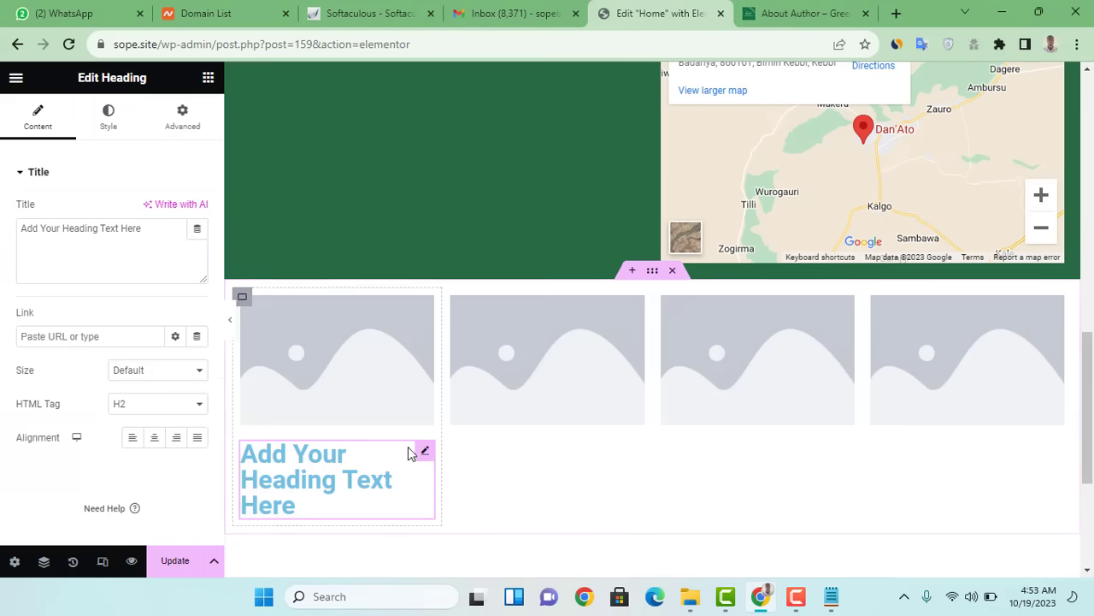
right_click(425, 456)
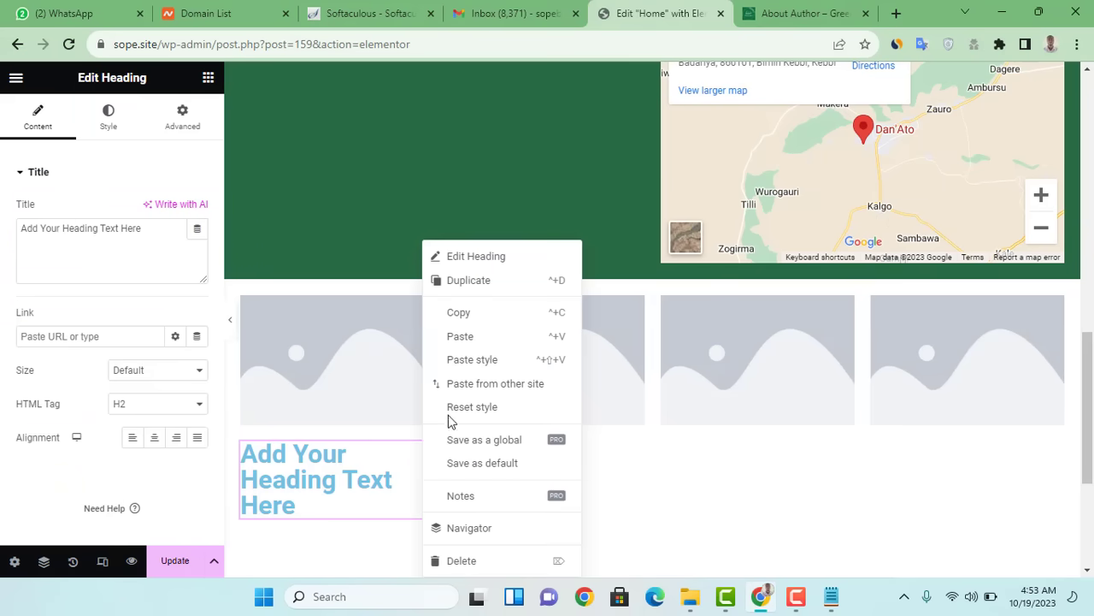
left_click(468, 281)
left_click_drag(425, 542, 513, 419)
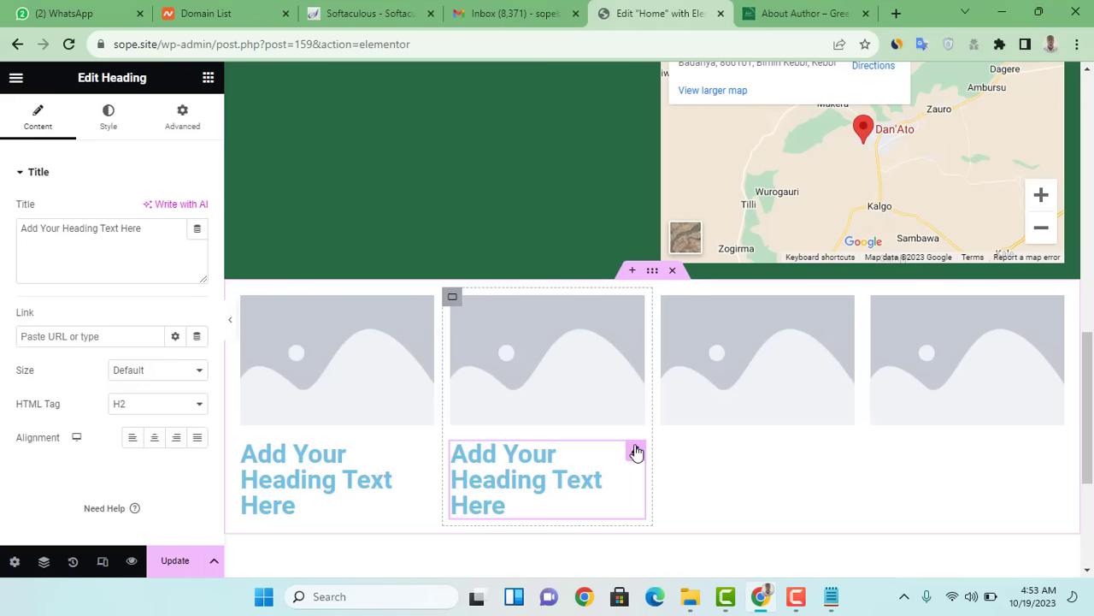
- Duplicate the second column's heading and move the copy below the third column's image
right_click(633, 449)
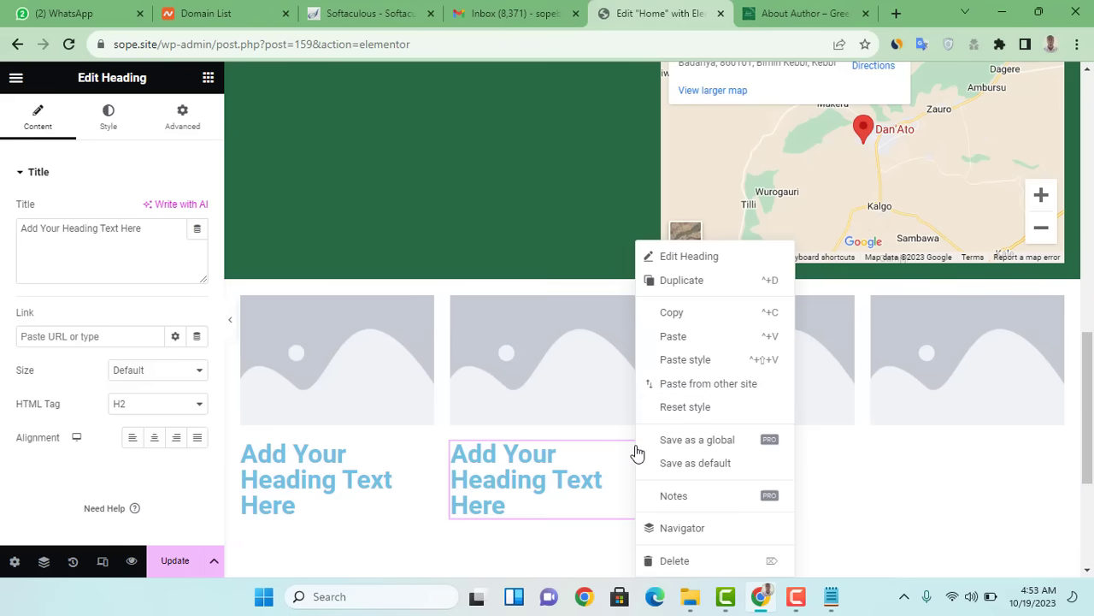
left_click(694, 281)
left_click_drag(637, 550, 718, 431)
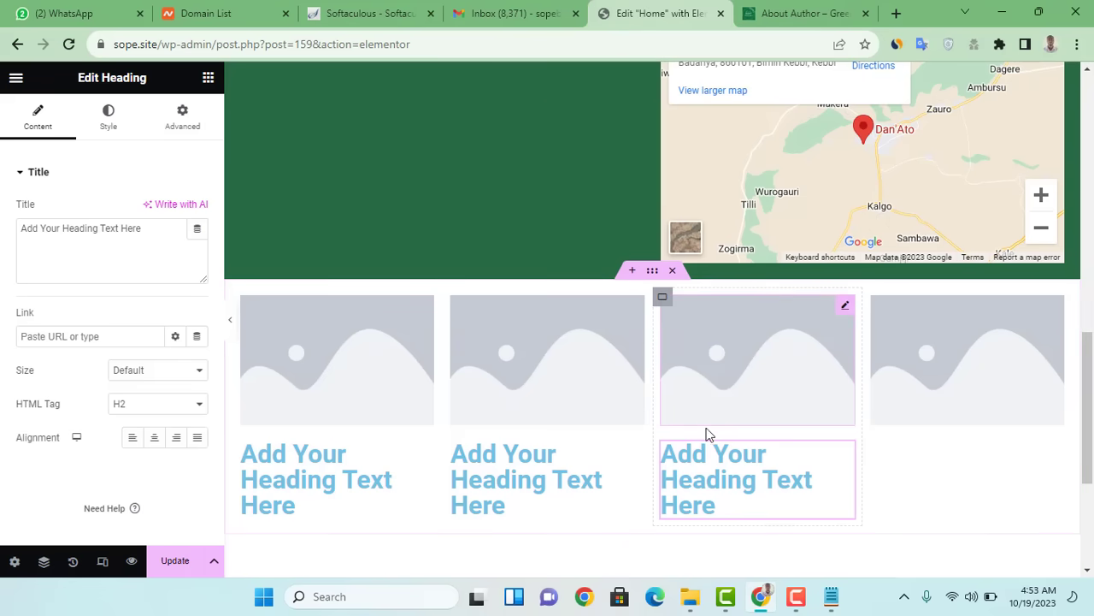
right_click(848, 308)
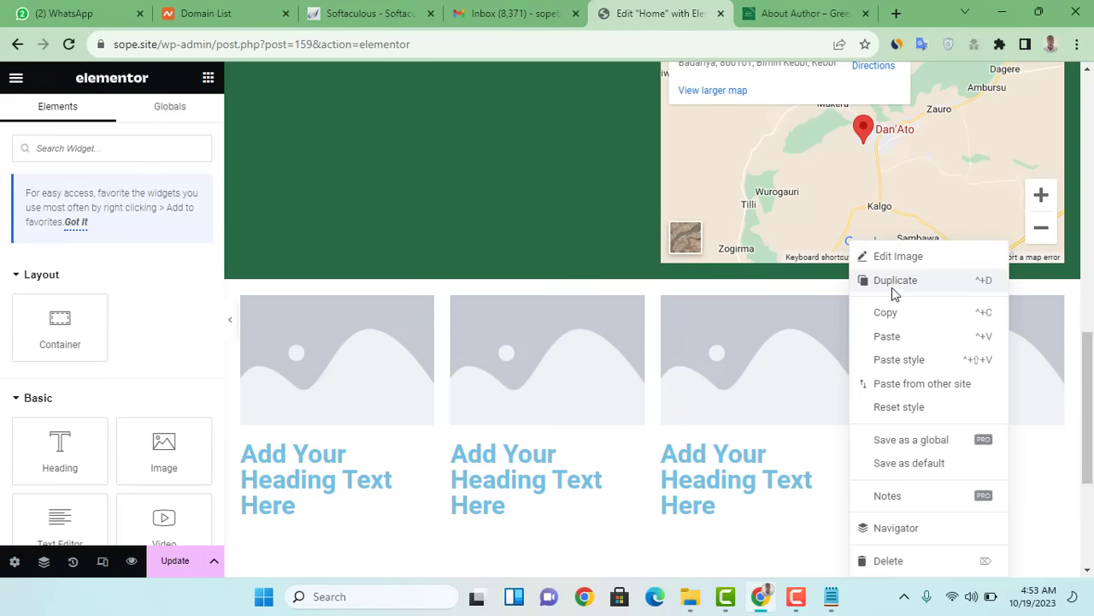
left_click(892, 282)
left_click_drag(844, 451, 948, 430)
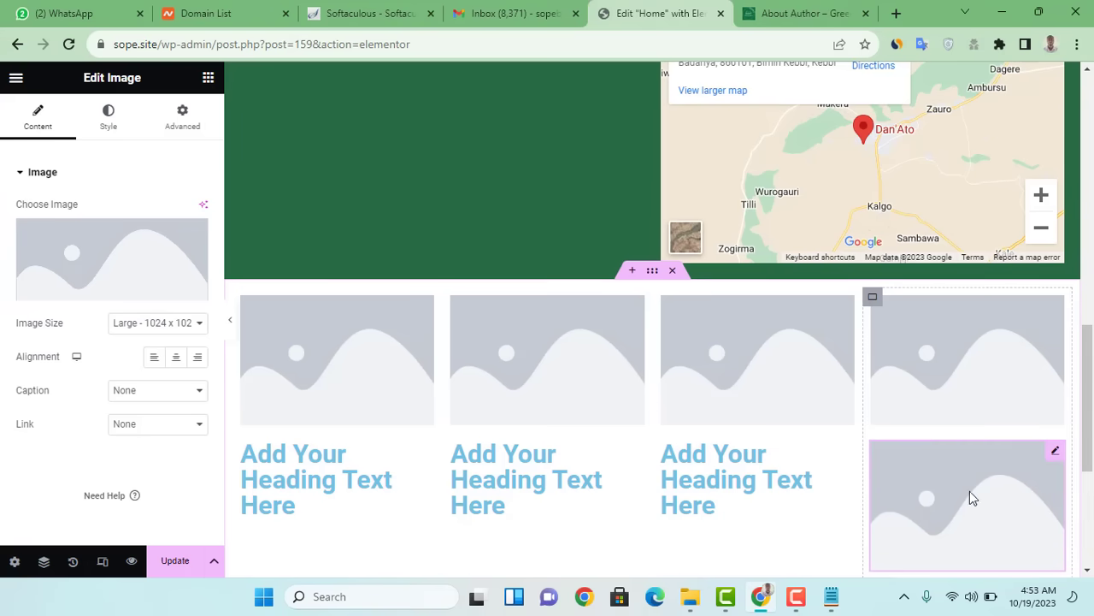
right_click(1054, 452)
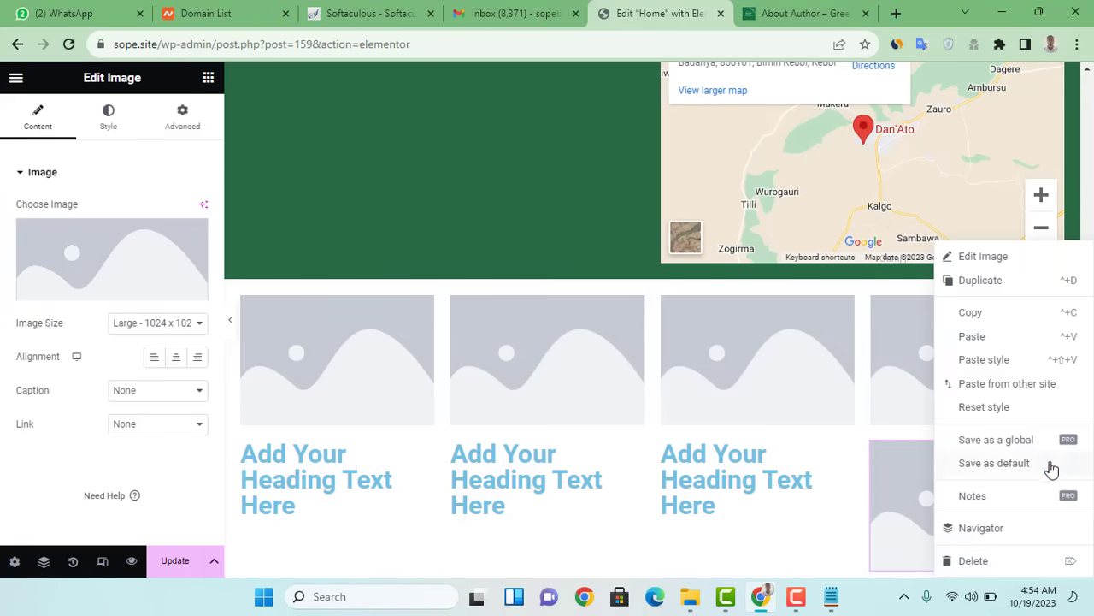
left_click(974, 559)
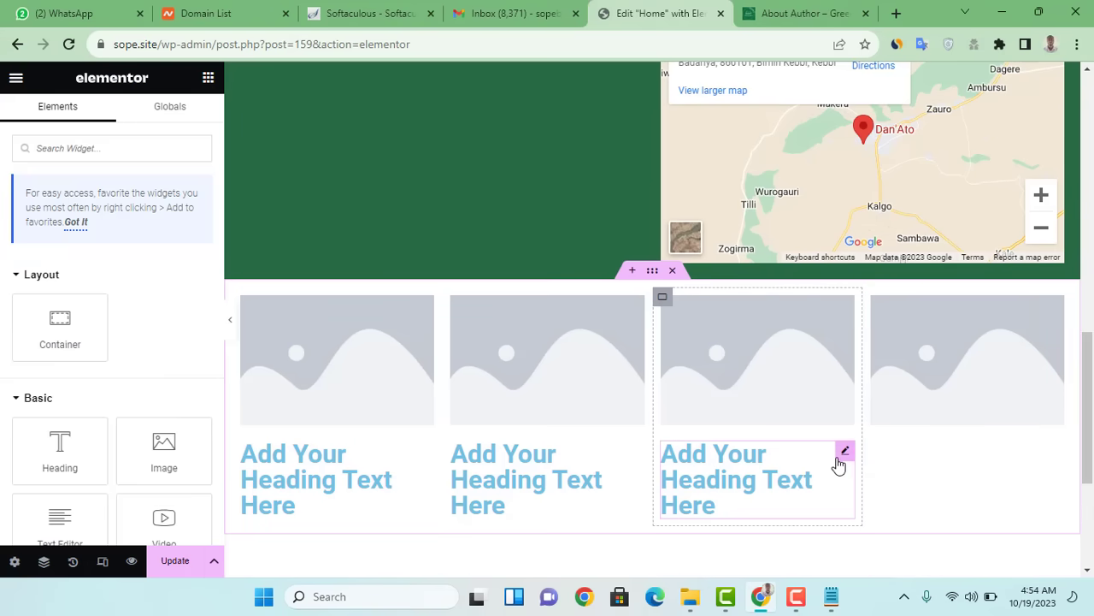
- Duplicate the third column's heading and move the copy below the fourth column's image
right_click(839, 462)
left_click(813, 464)
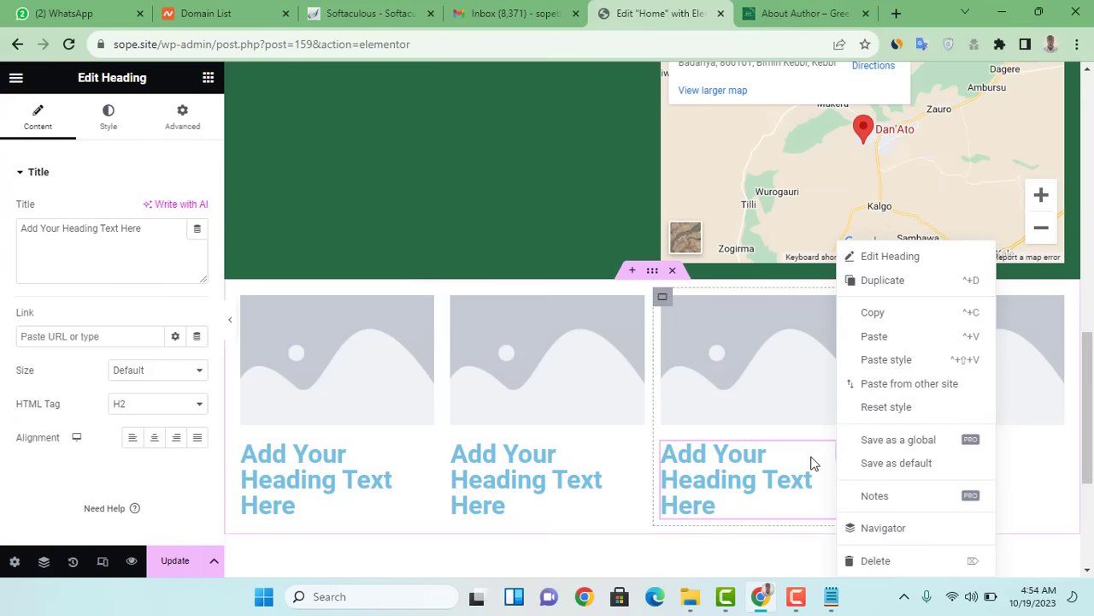
right_click(808, 462)
left_click(837, 280)
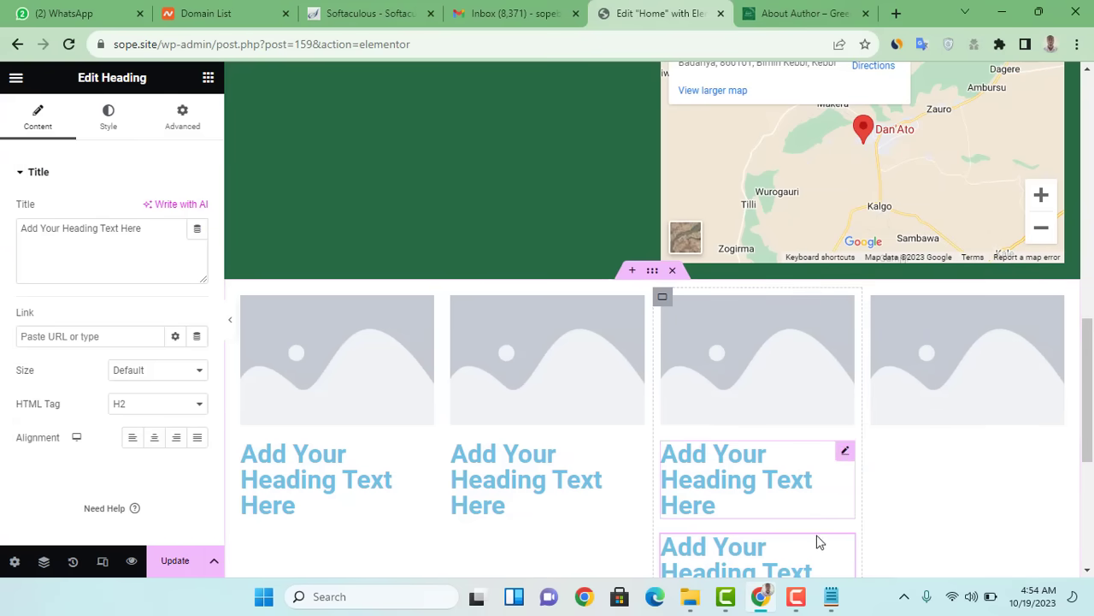
left_click_drag(847, 547, 916, 440)
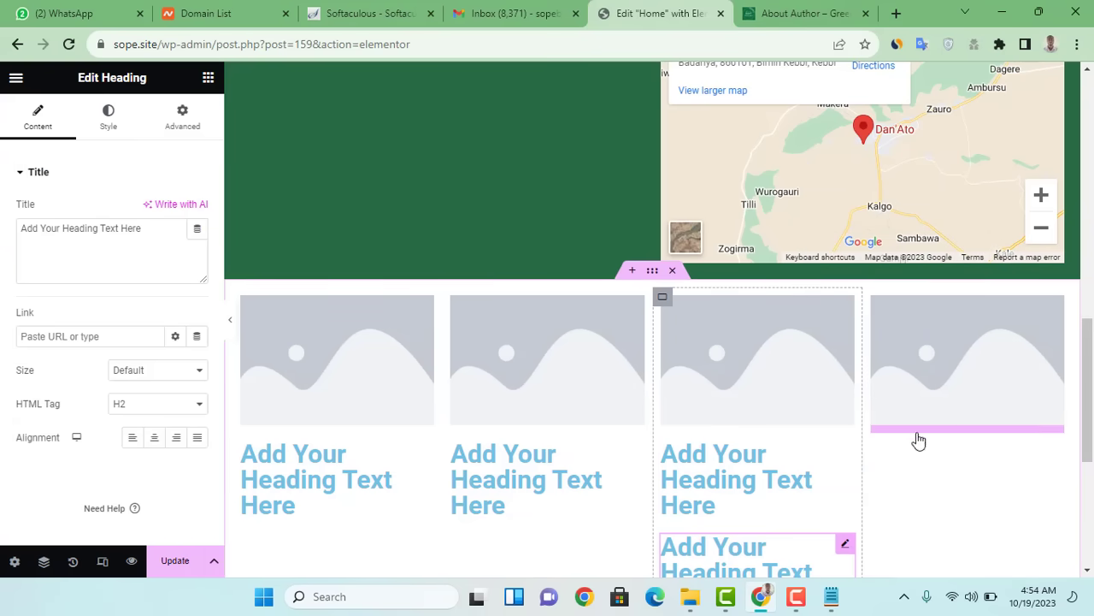
- Inspect the first column's image and heading settings and review the page layout from the hero section to the footer
left_click(329, 395)
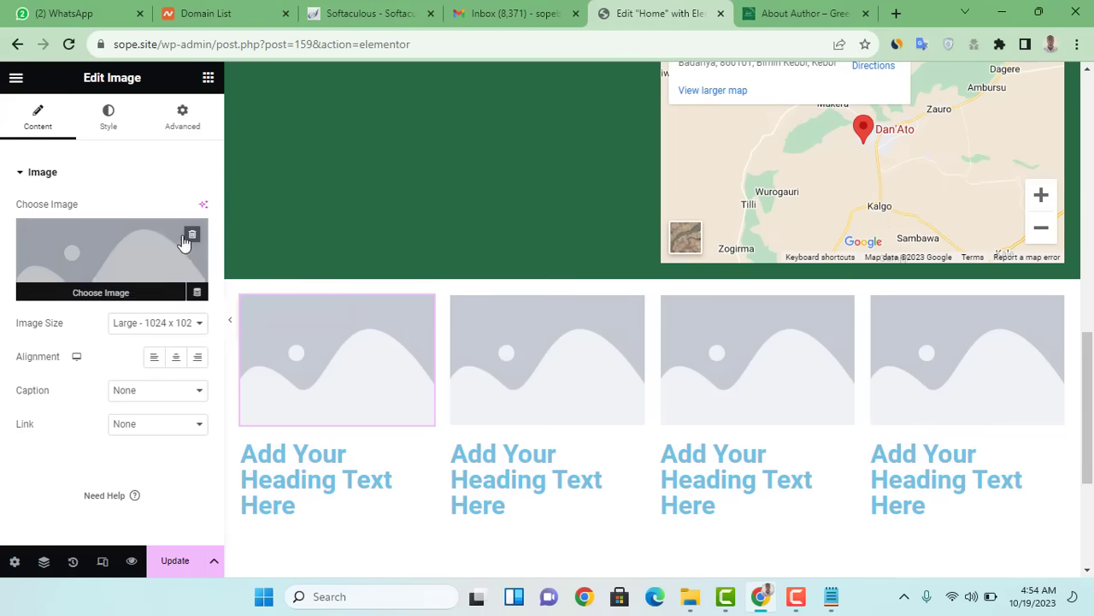
left_click(321, 501)
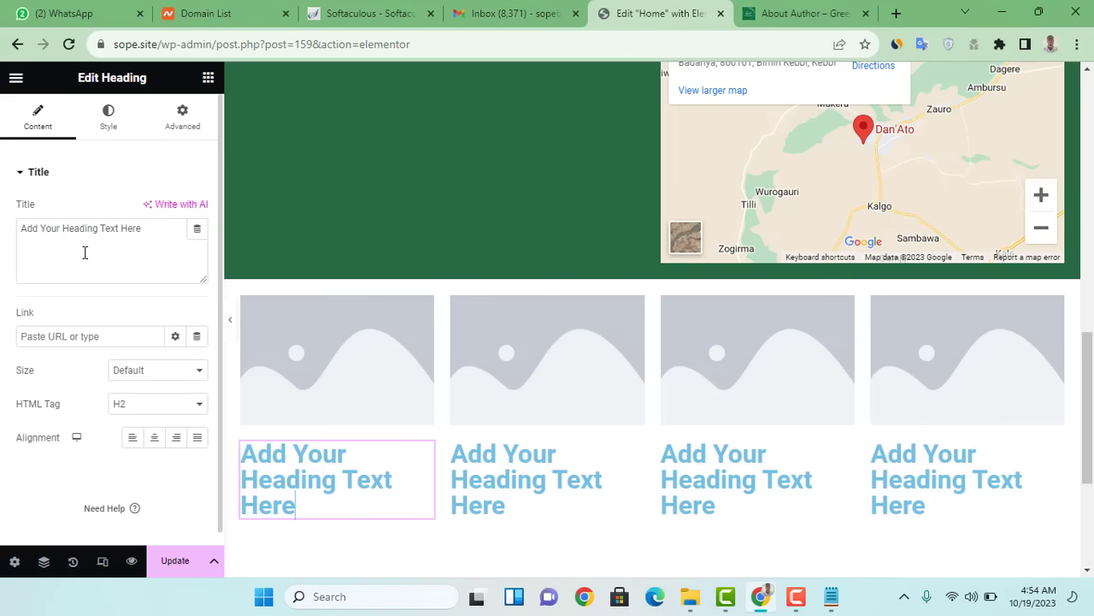
left_click_drag(86, 250, 44, 253)
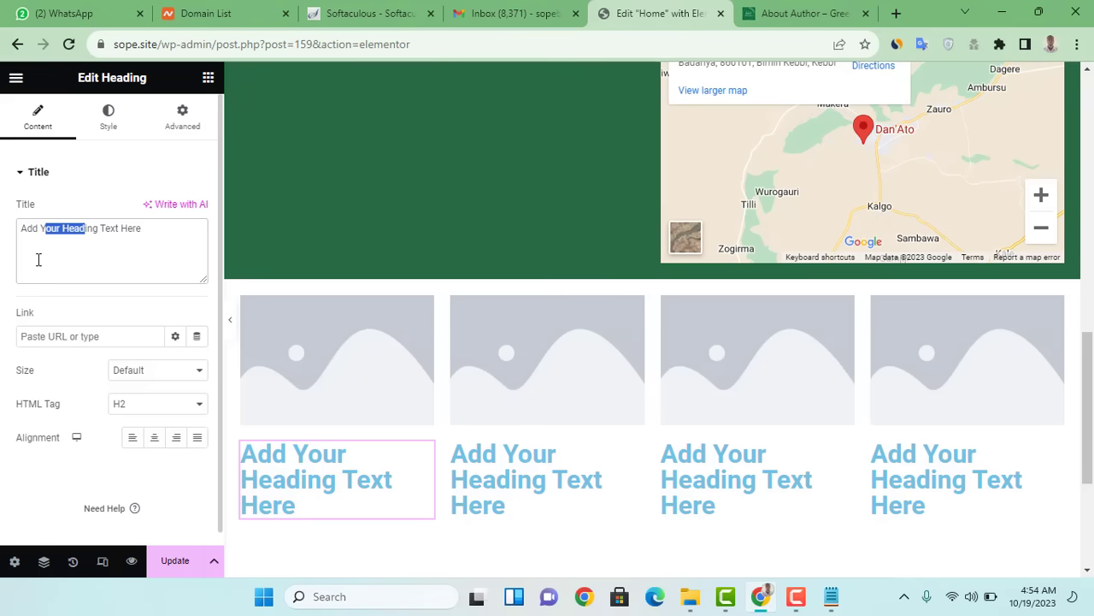
scroll(668, 287, "up", 15)
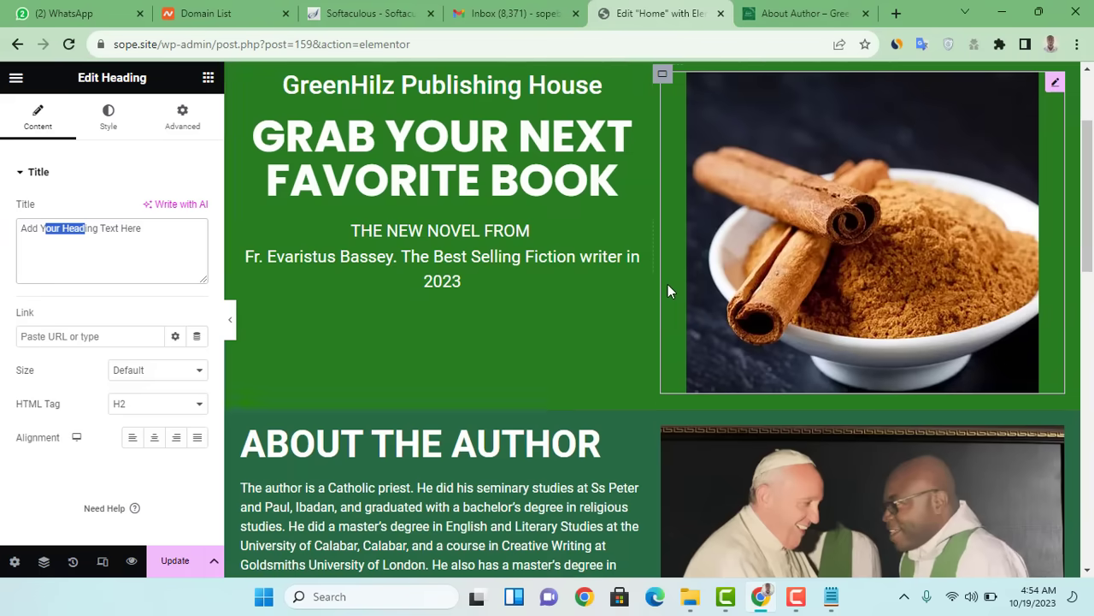
scroll(671, 291, "down", 15)
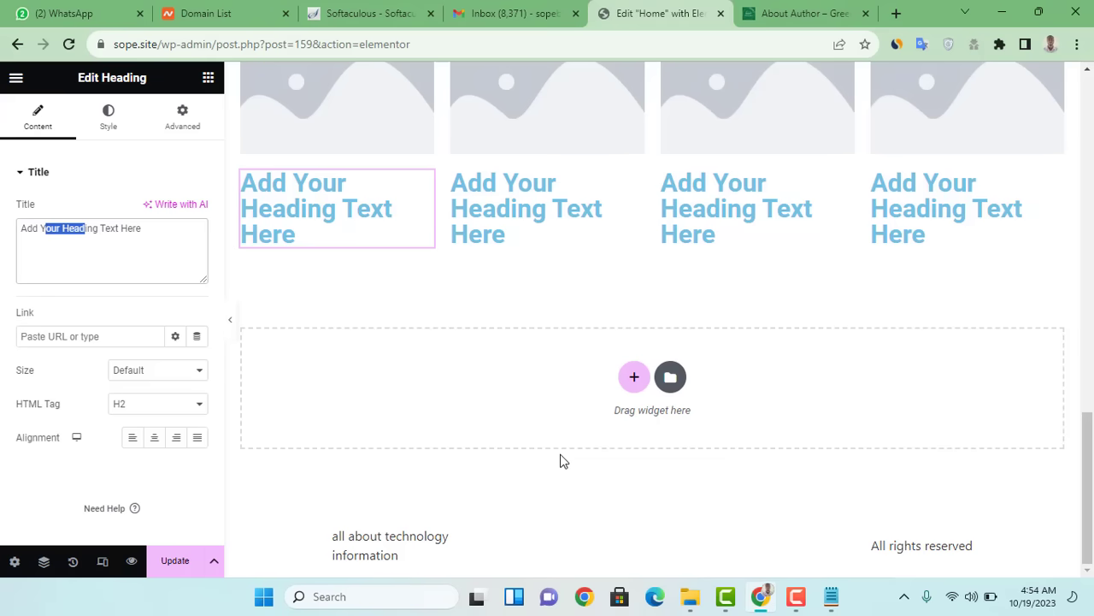
scroll(589, 444, "up", 10)
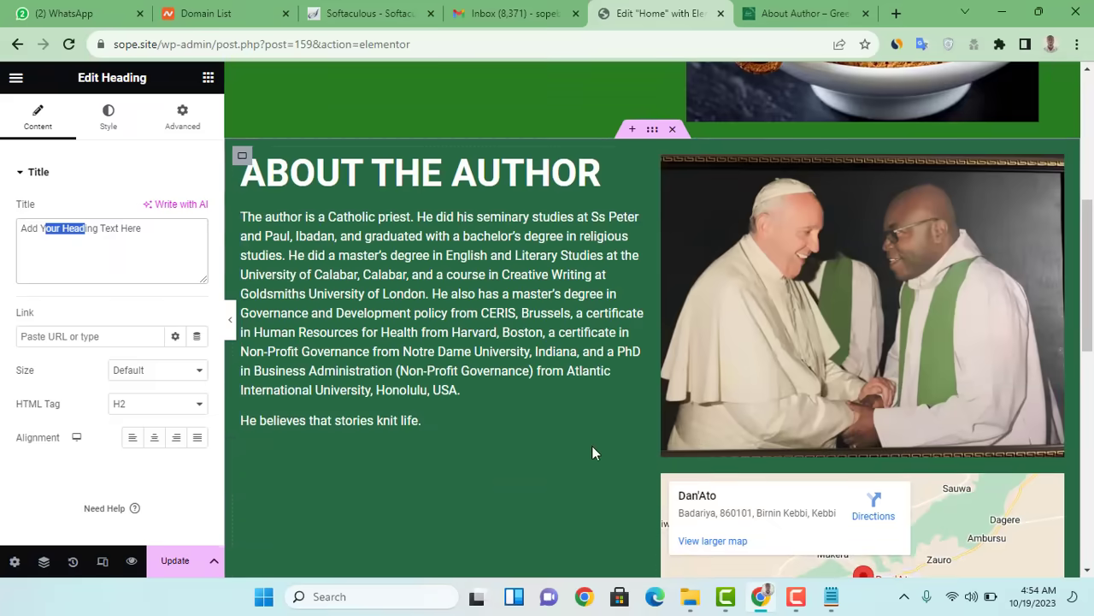
scroll(590, 423, "up", 2)
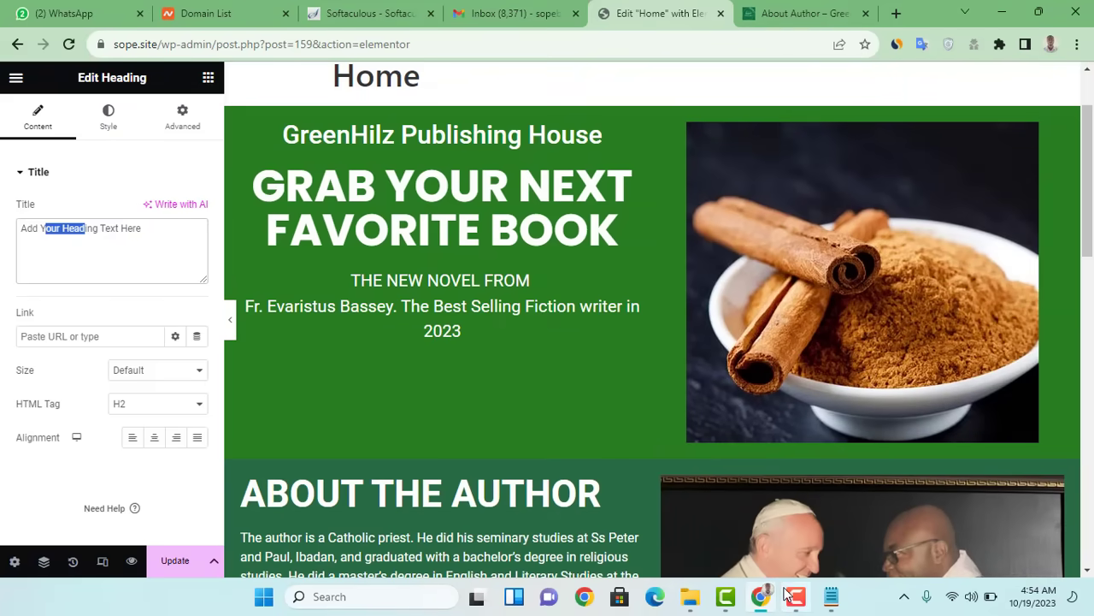